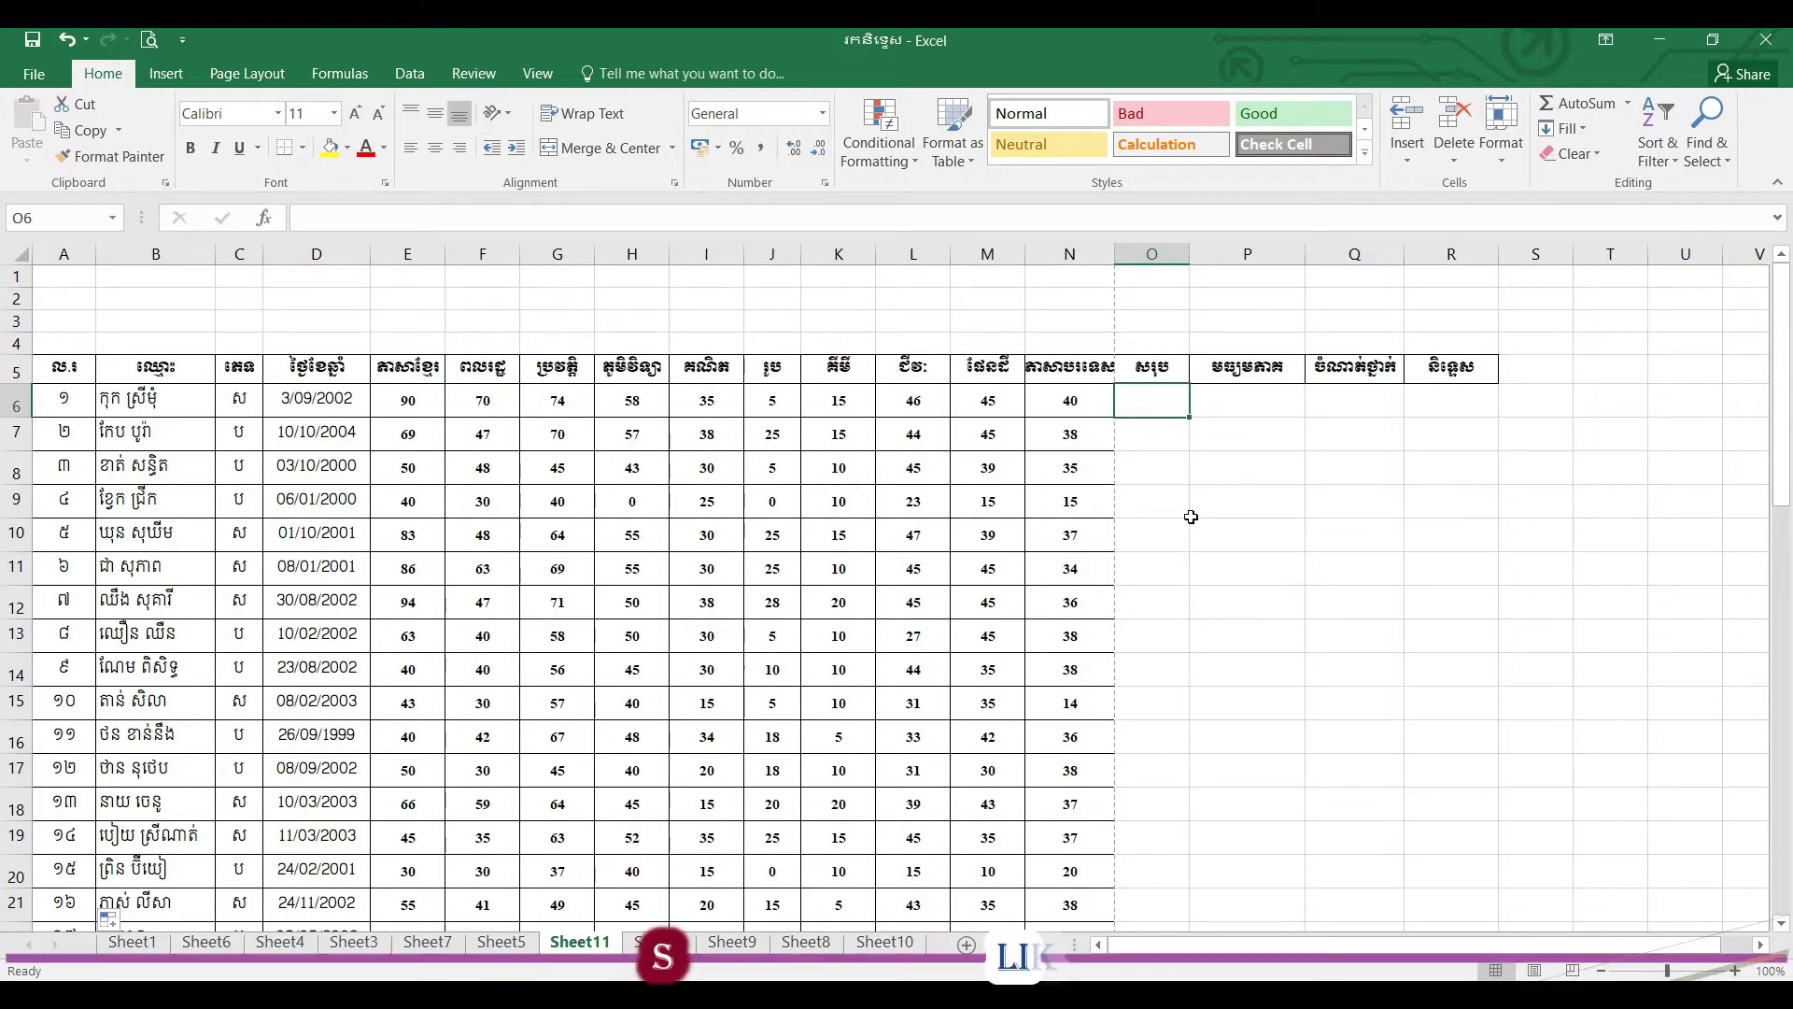
# - Review the average, rank and remarks headings and select the header row A5:N5
pyautogui.click(1242, 367)
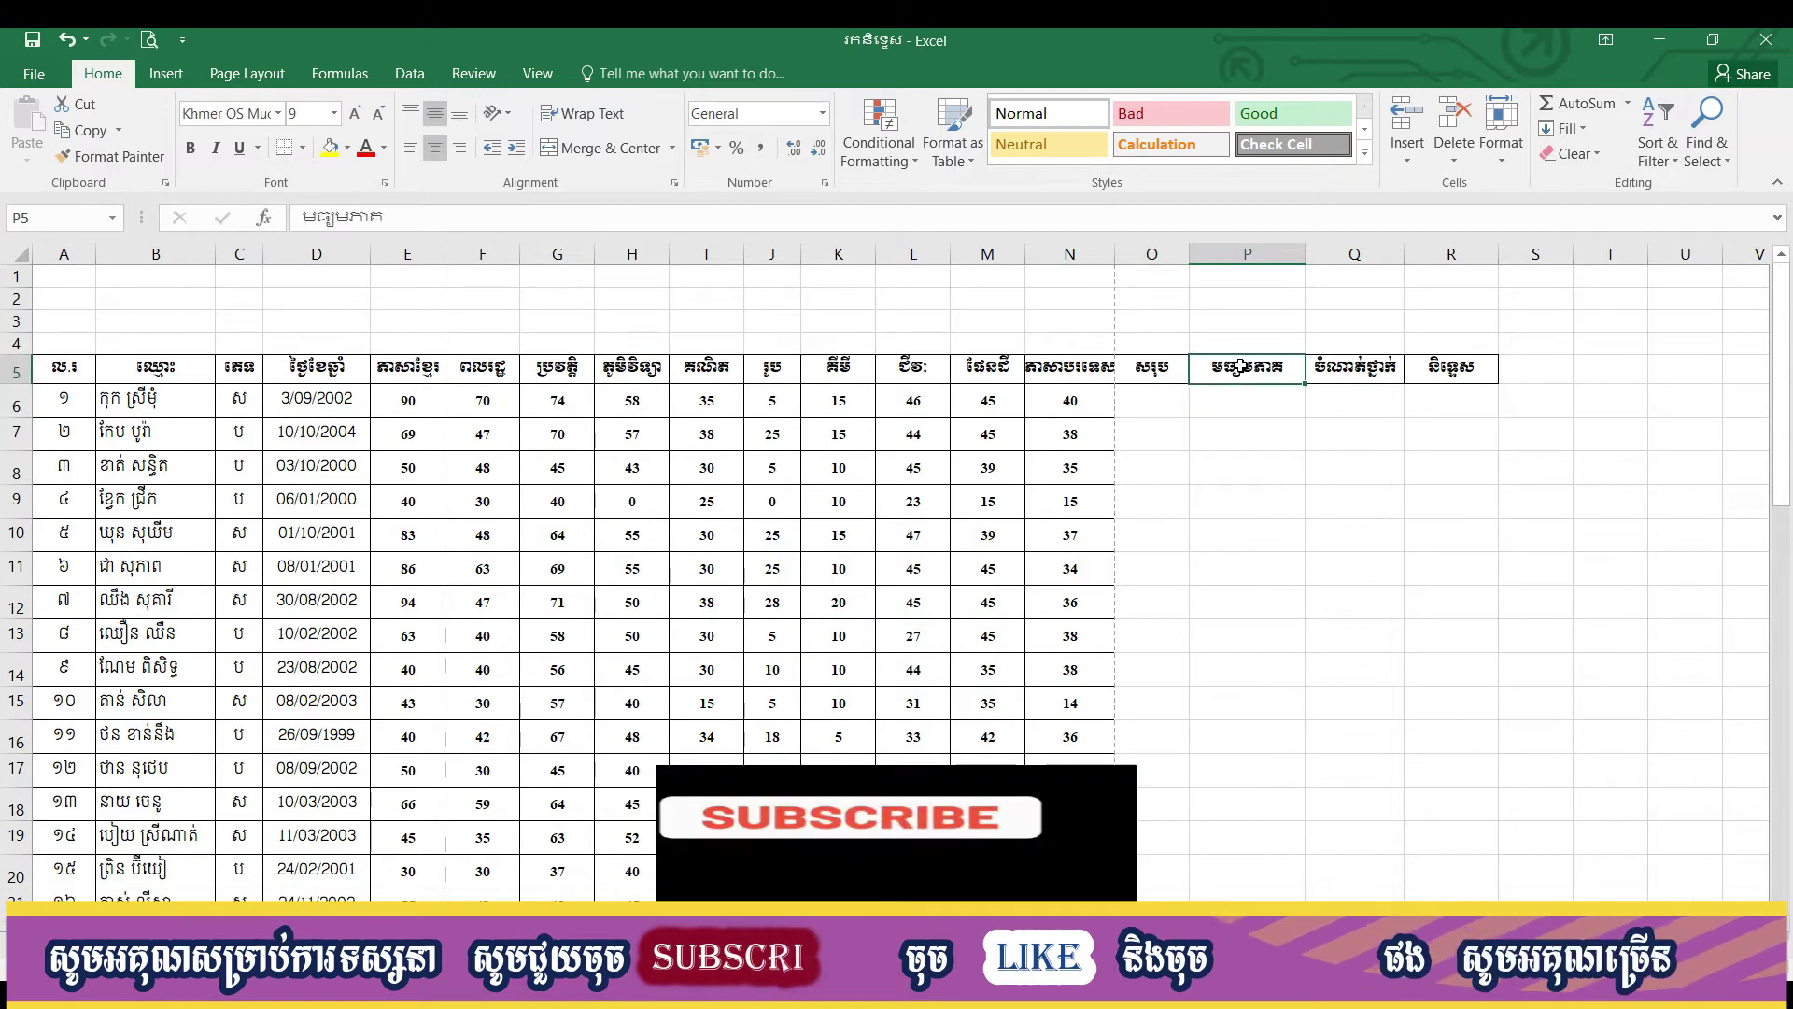
pyautogui.click(1357, 366)
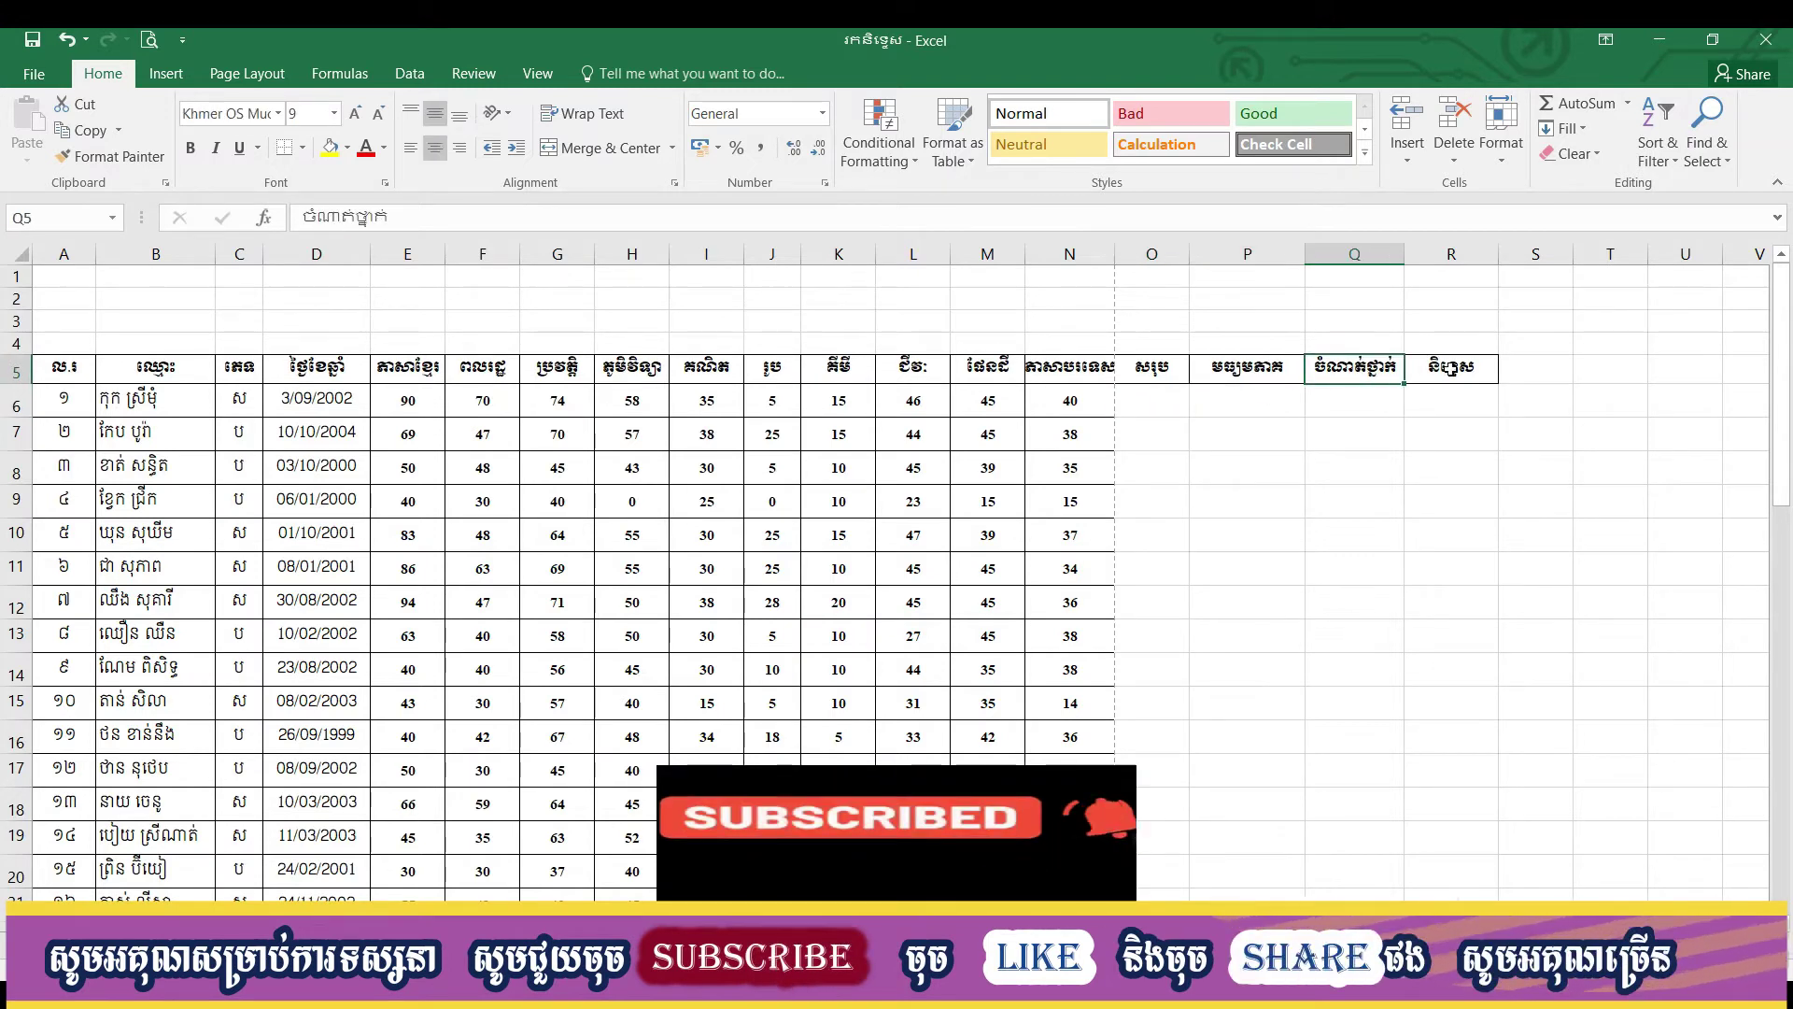
pyautogui.click(1450, 367)
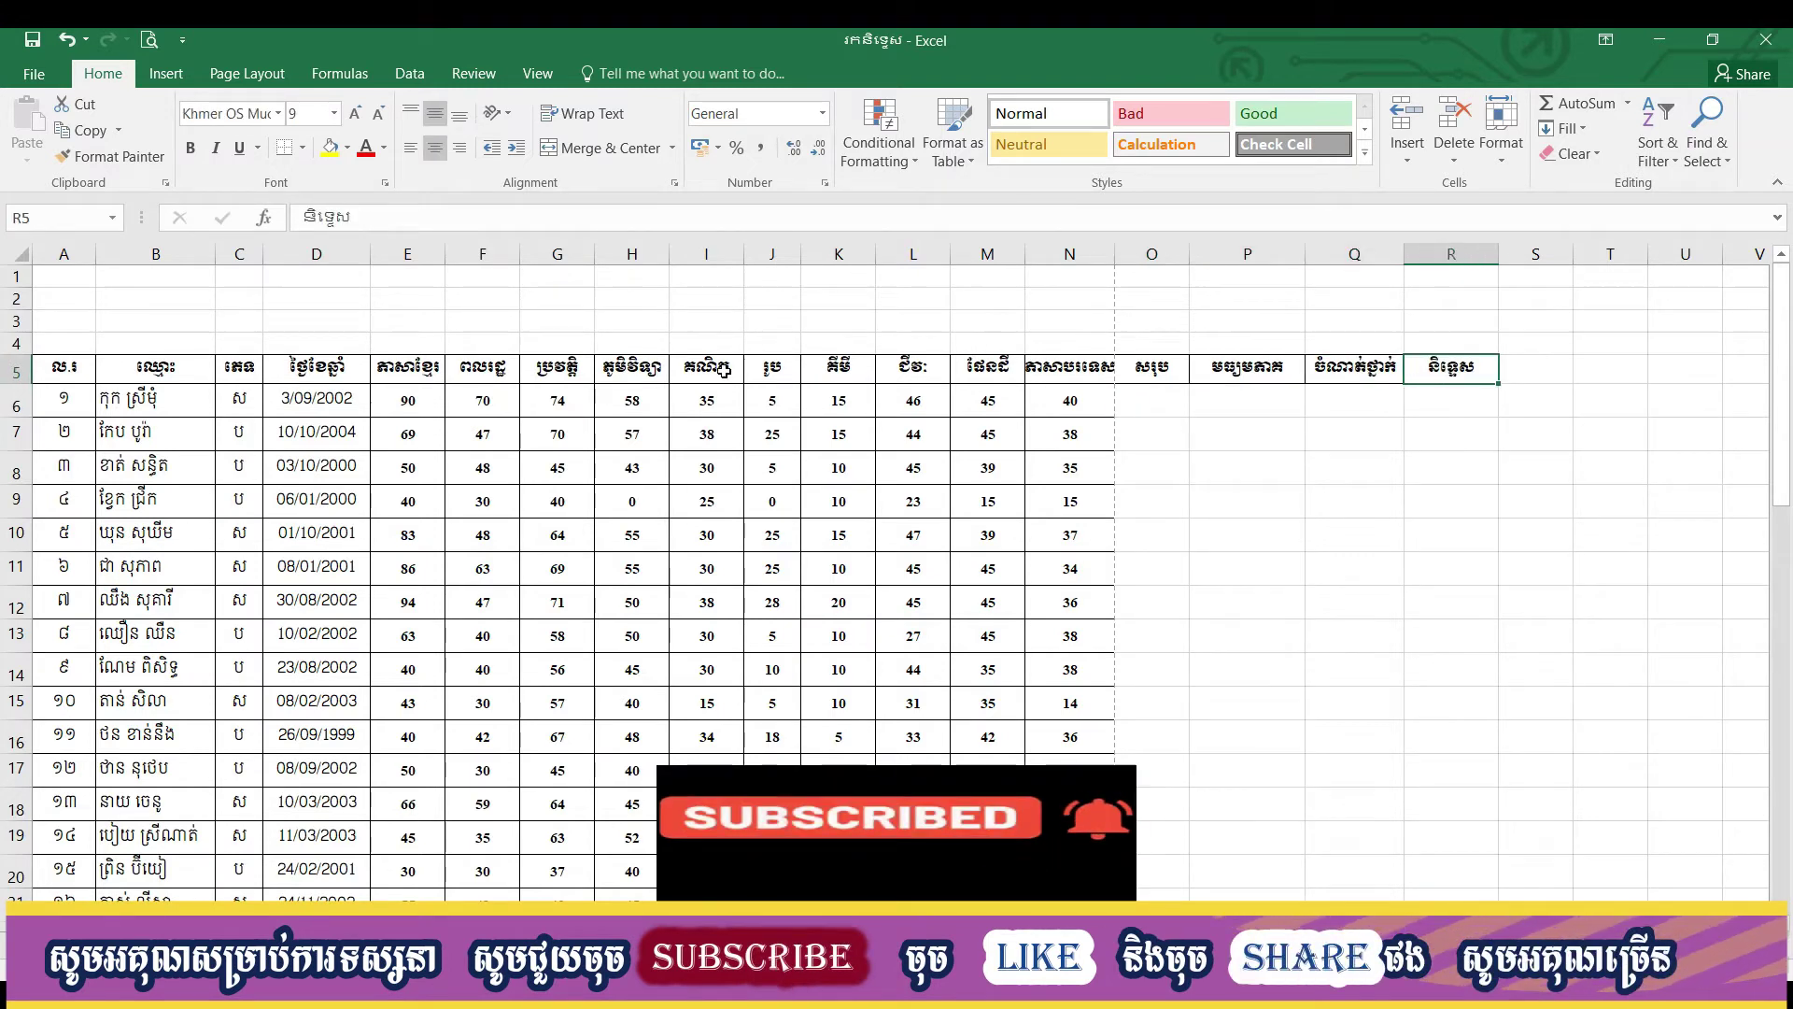
pyautogui.click(73, 371)
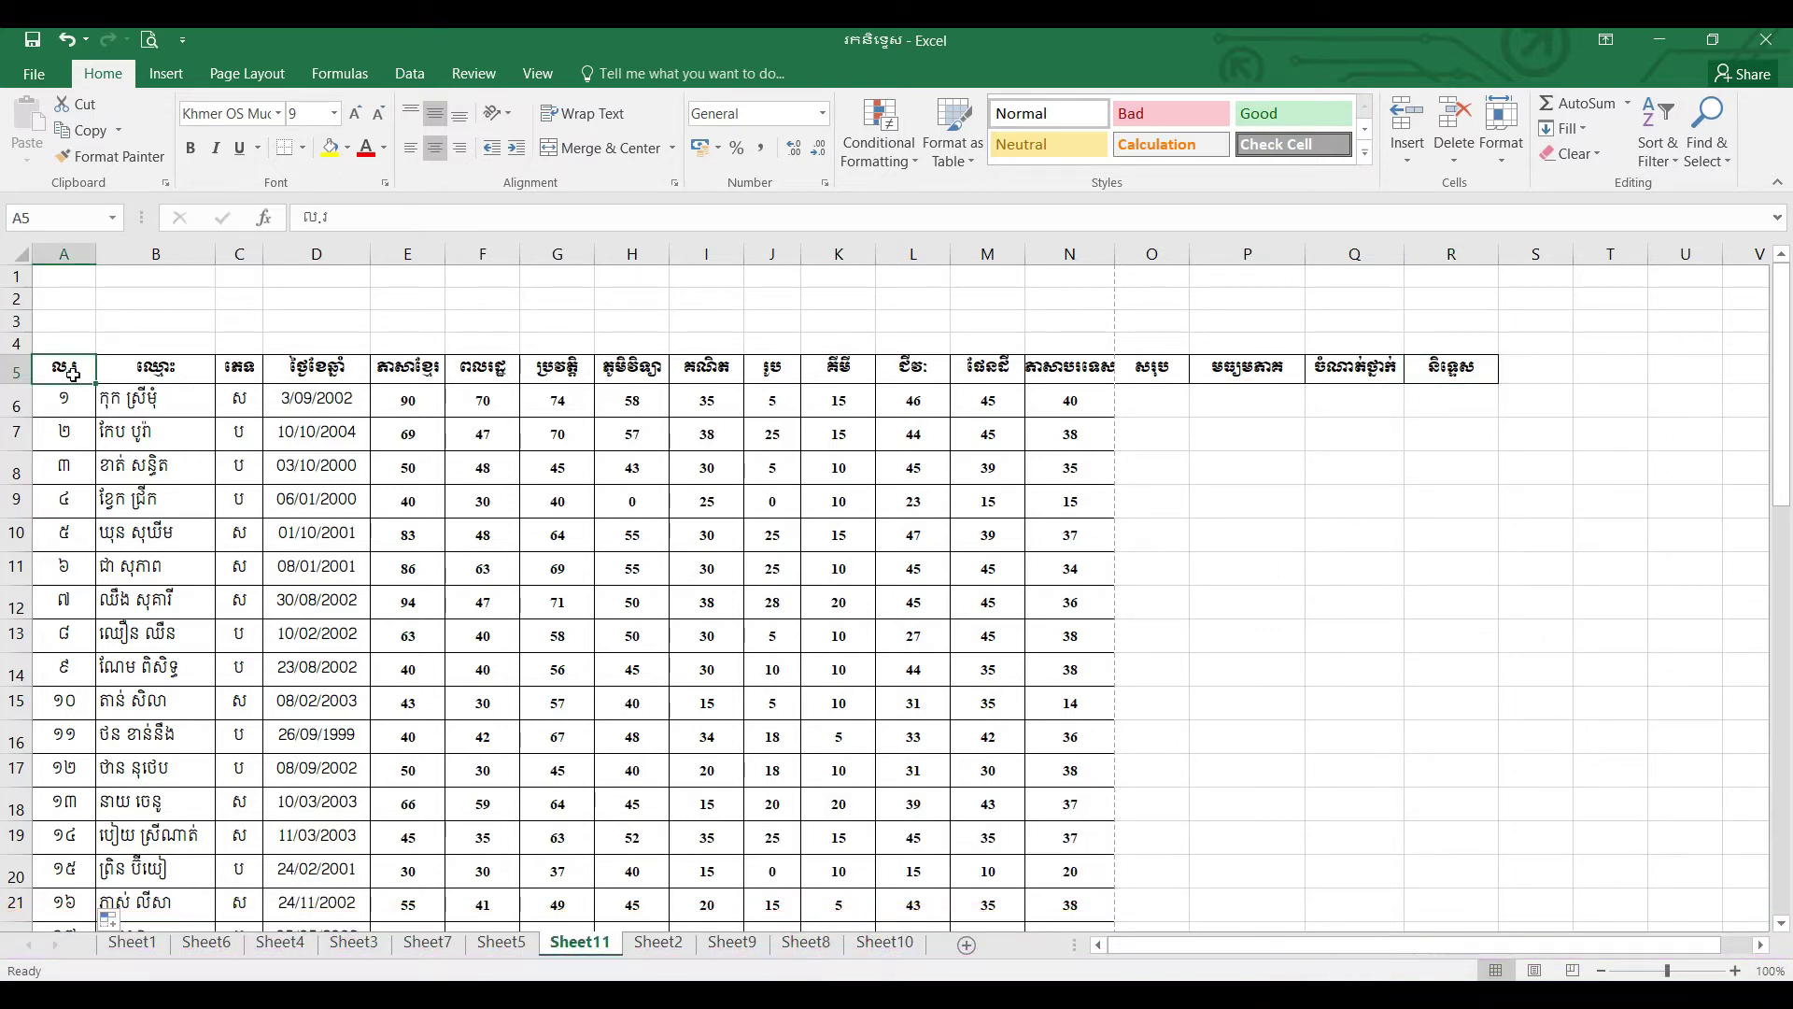
pyautogui.moveTo(73, 372); pyautogui.dragTo(1079, 367)
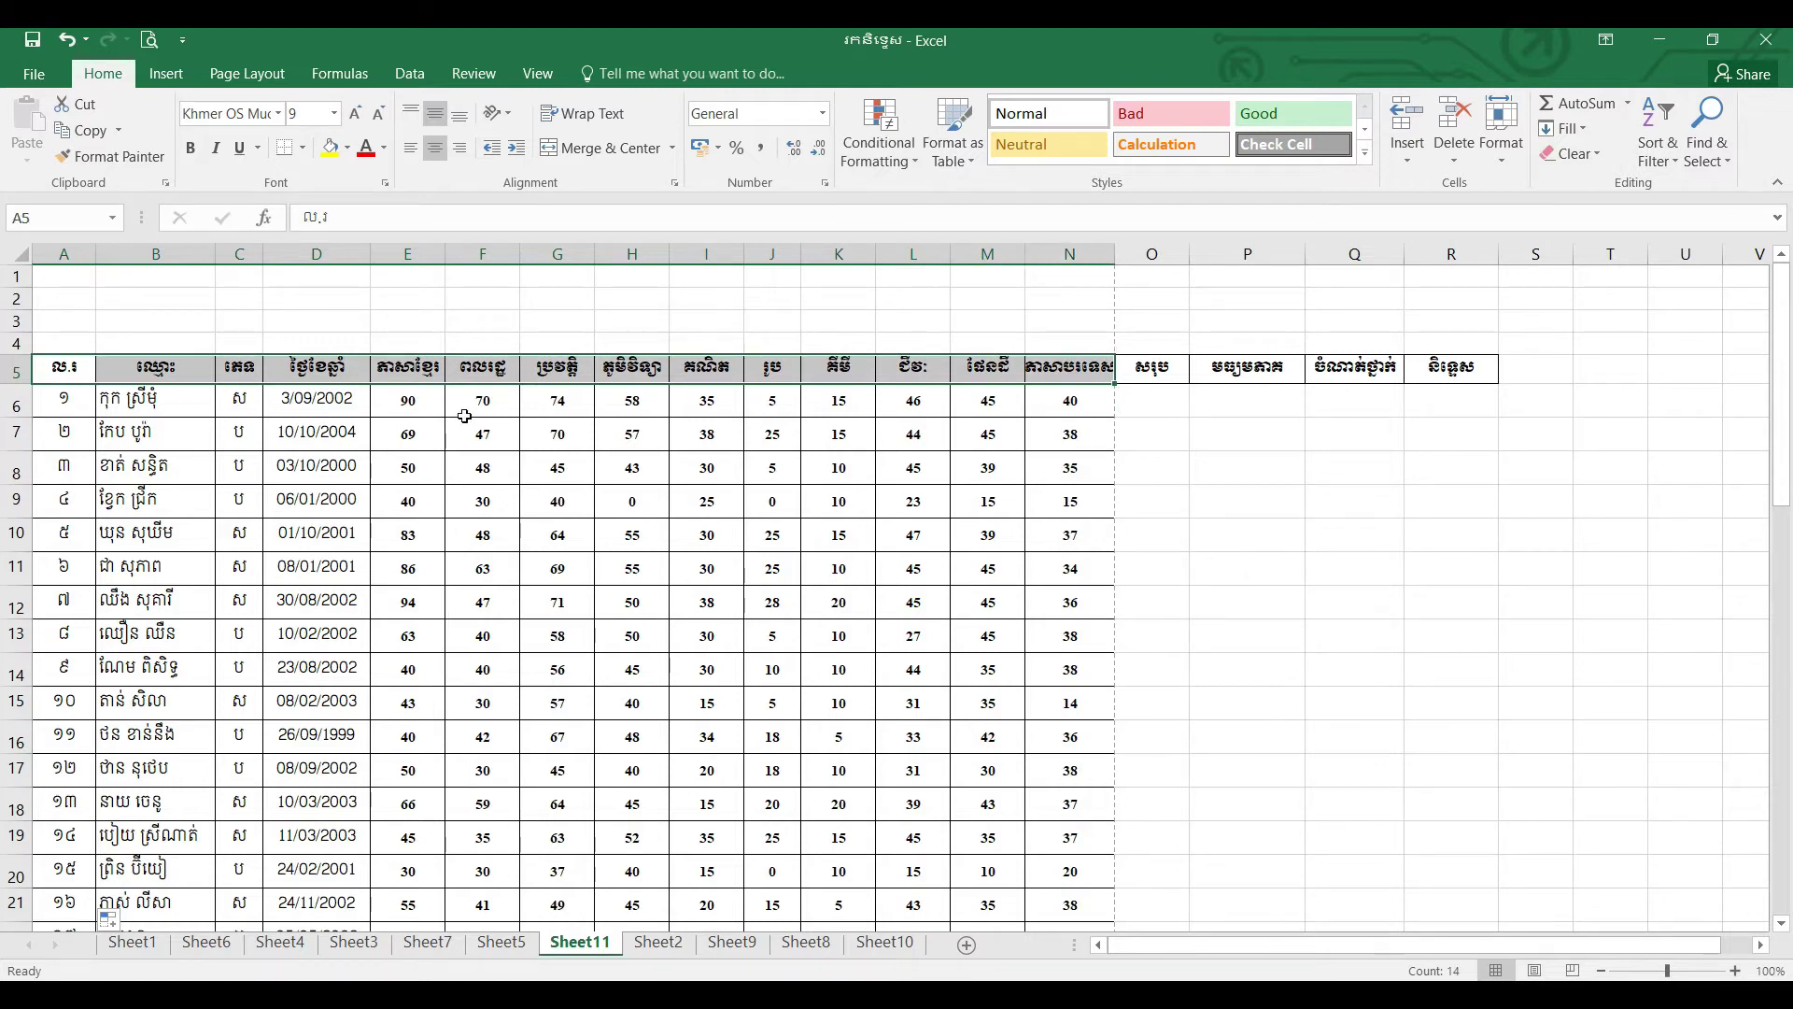
# - Select the student numbers in column A and the first student's scores in row 6
pyautogui.click(131, 408)
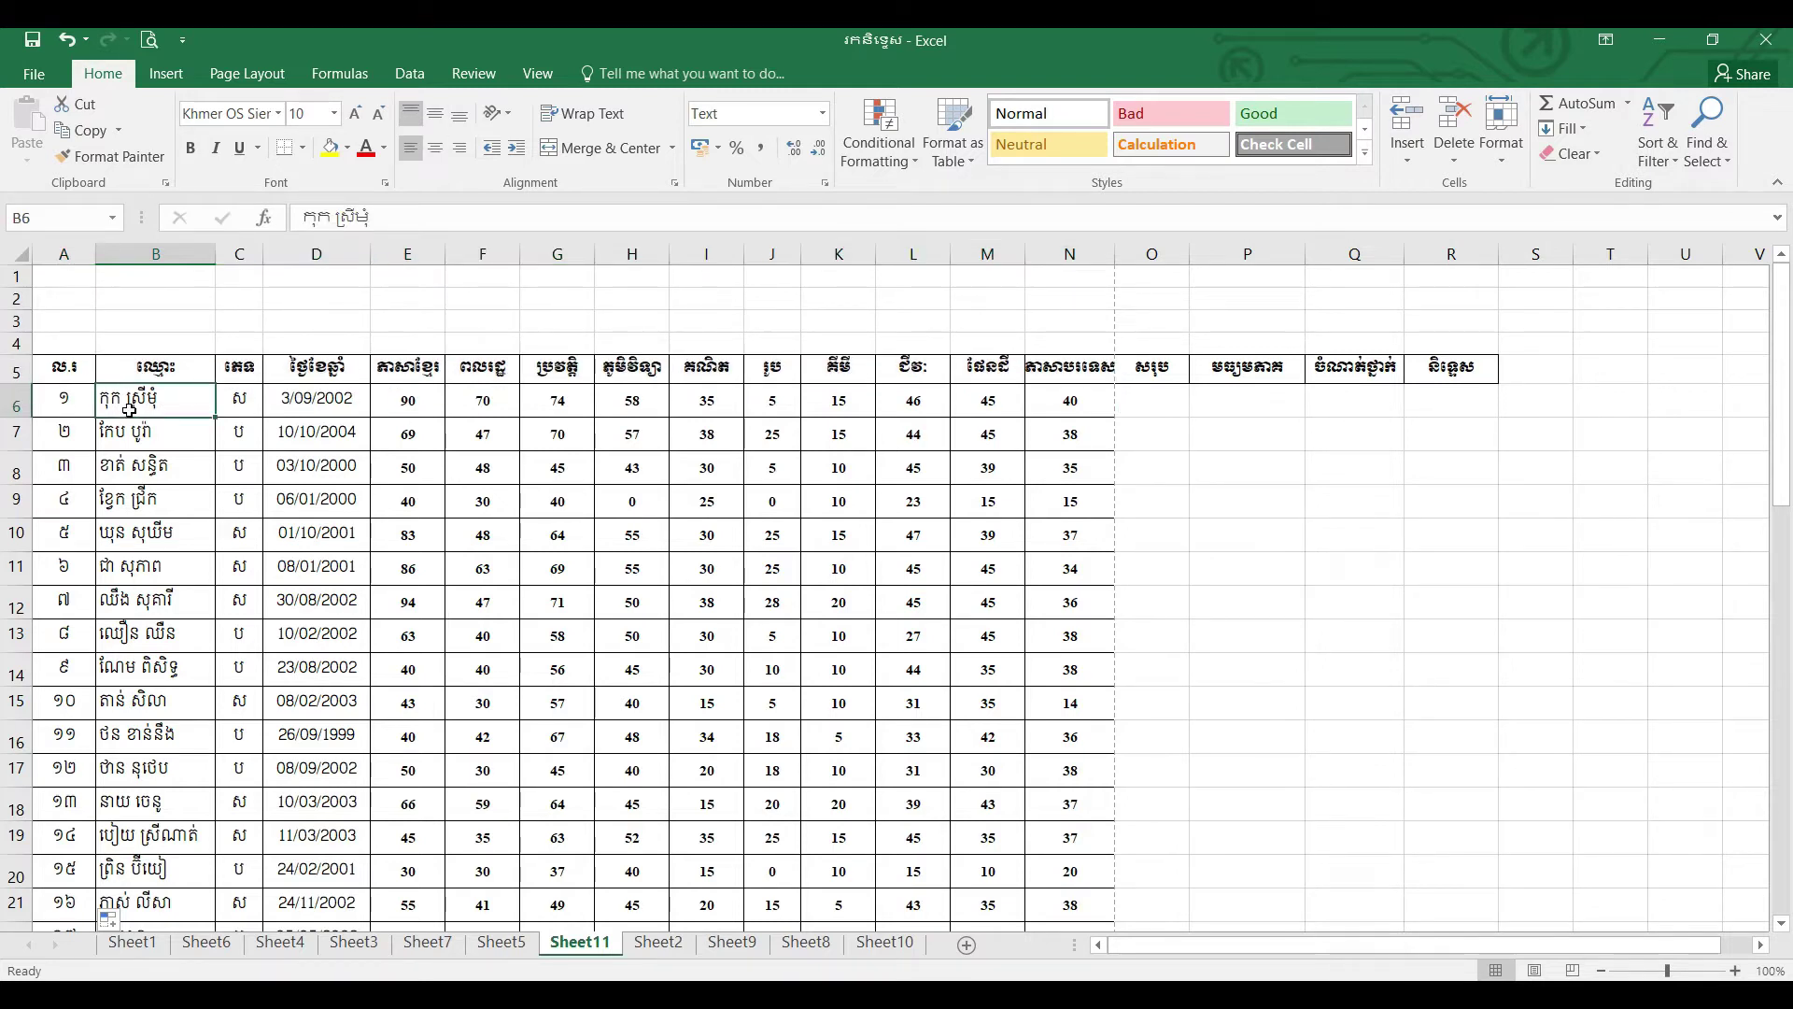
pyautogui.click(67, 398)
pyautogui.moveTo(67, 398); pyautogui.dragTo(64, 901)
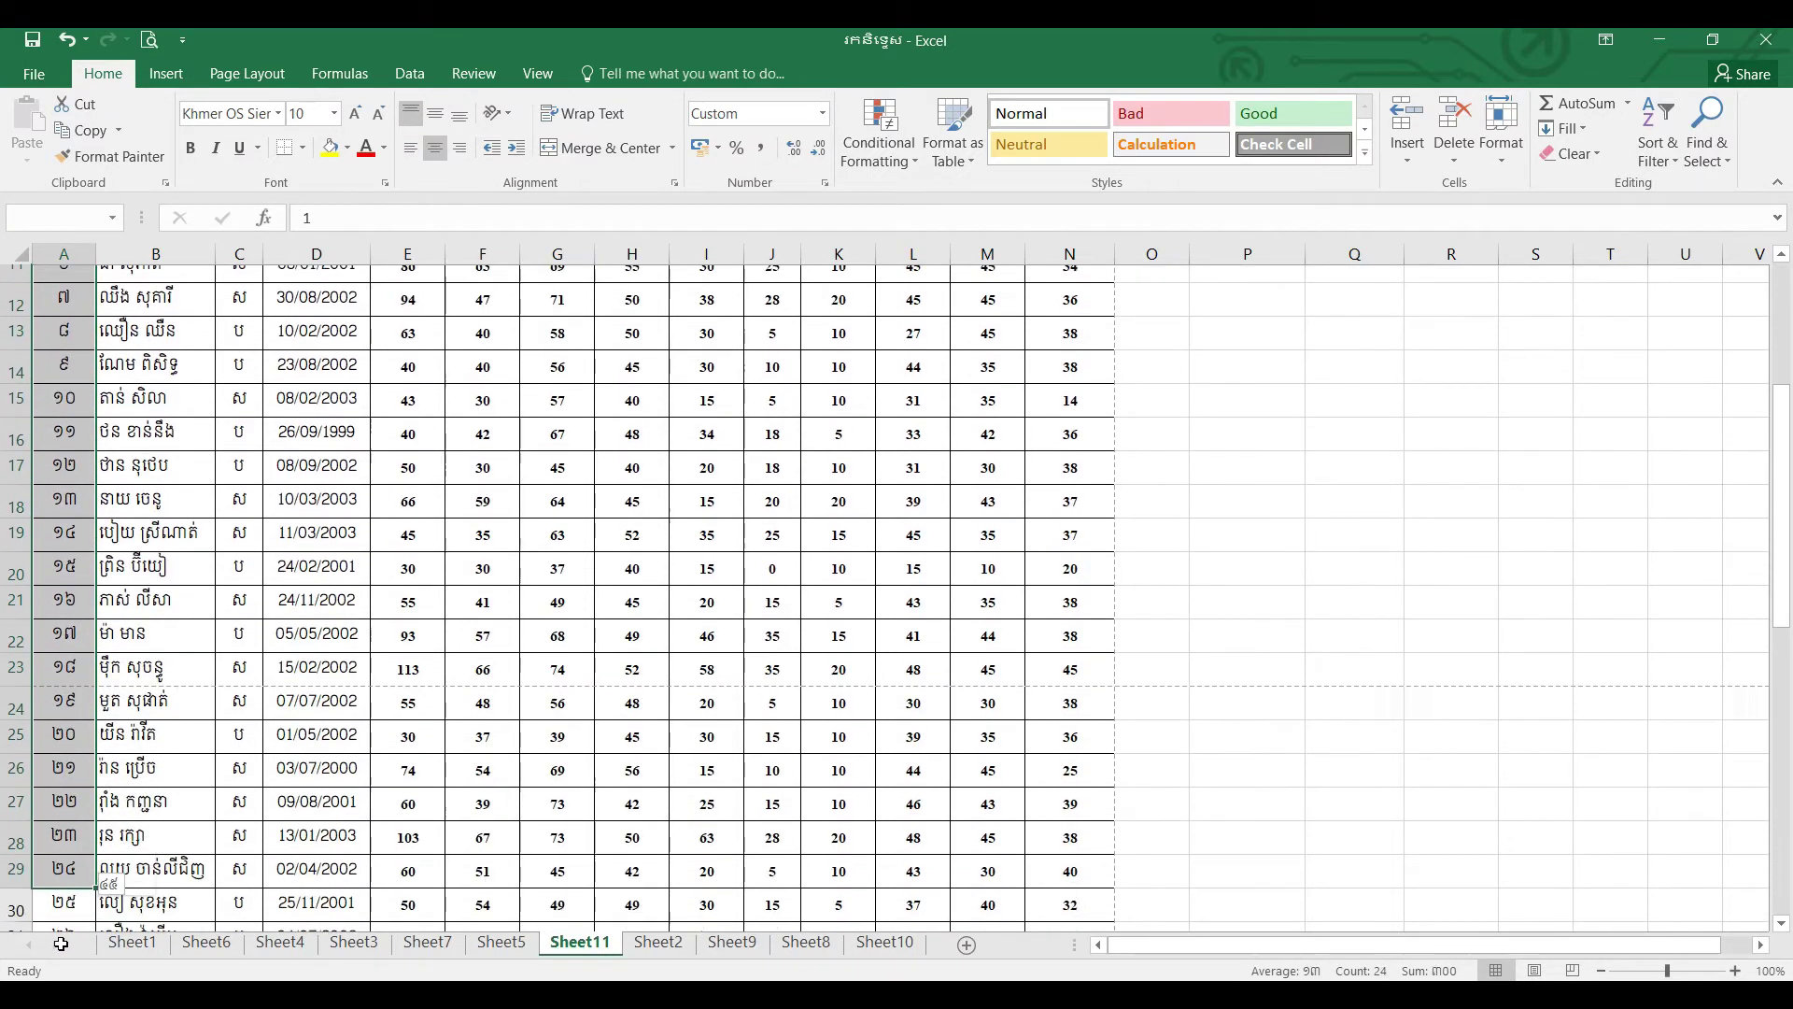
pyautogui.moveTo(64, 901)
pyautogui.mouseDown()
pyautogui.moveTo(61, 946)
pyautogui.moveTo(67, 892)
pyautogui.mouseUp()
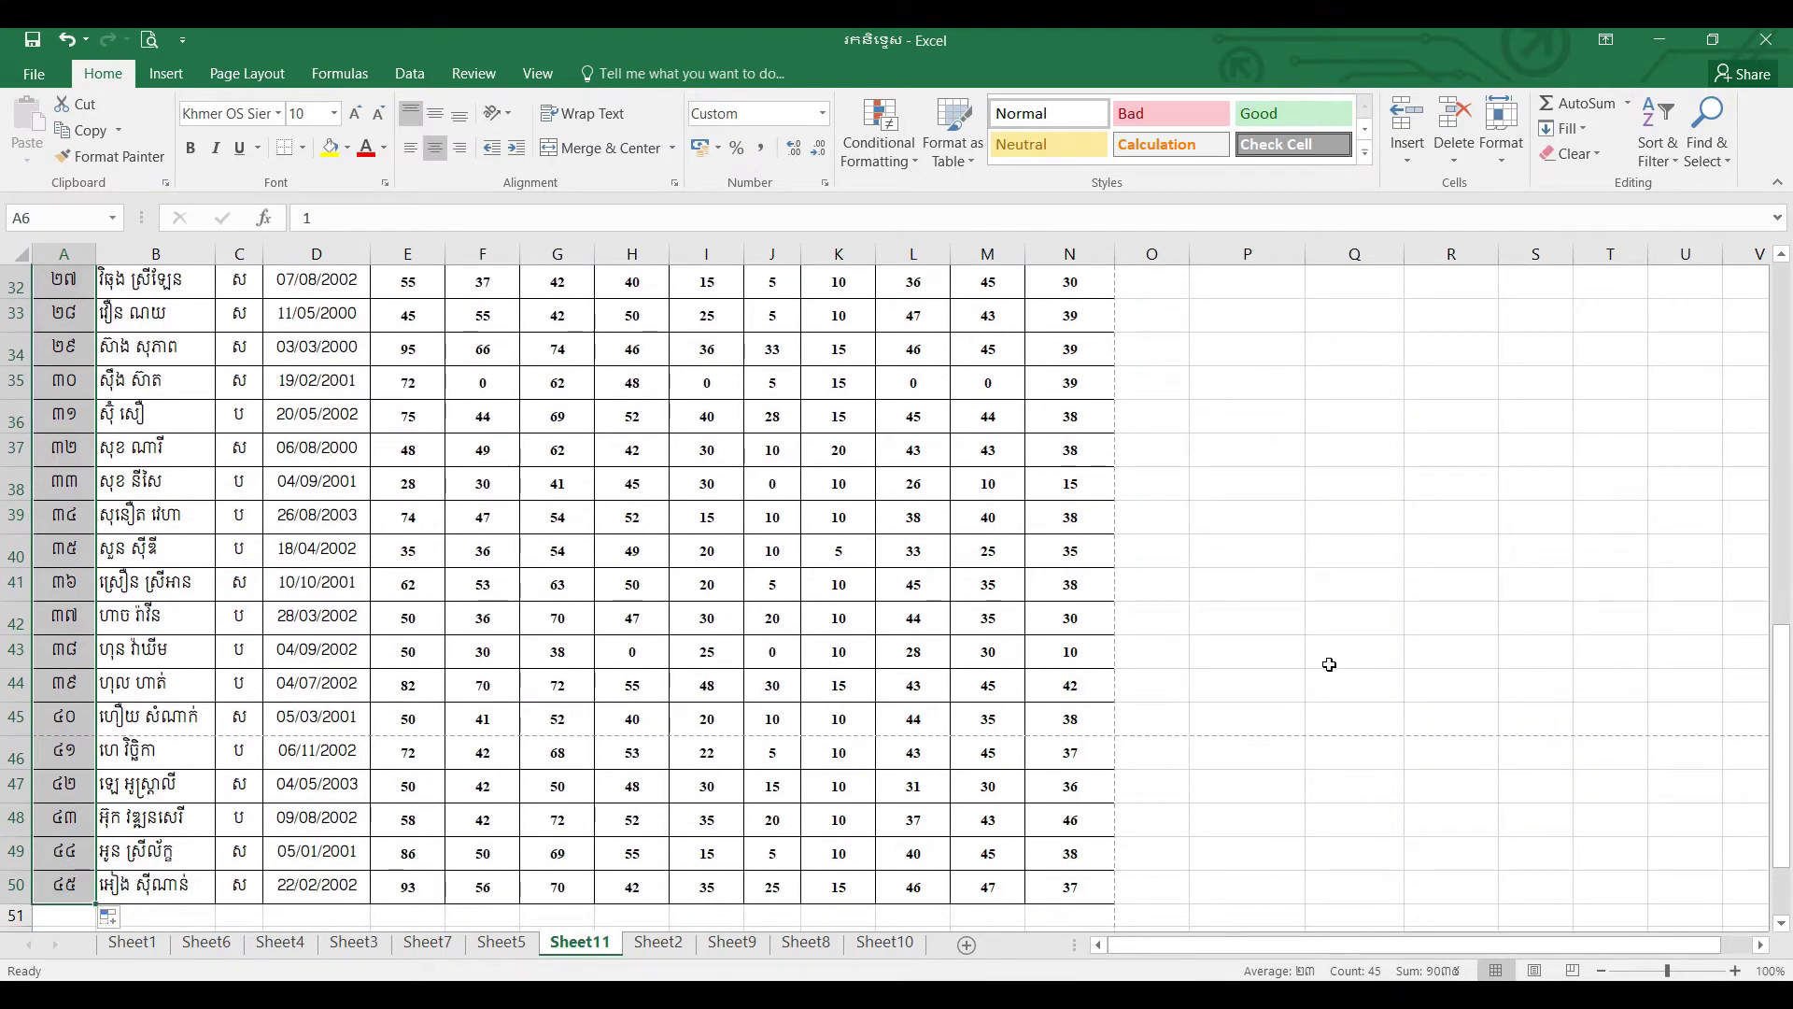
pyautogui.moveTo(1786, 747); pyautogui.dragTo(1786, 392)
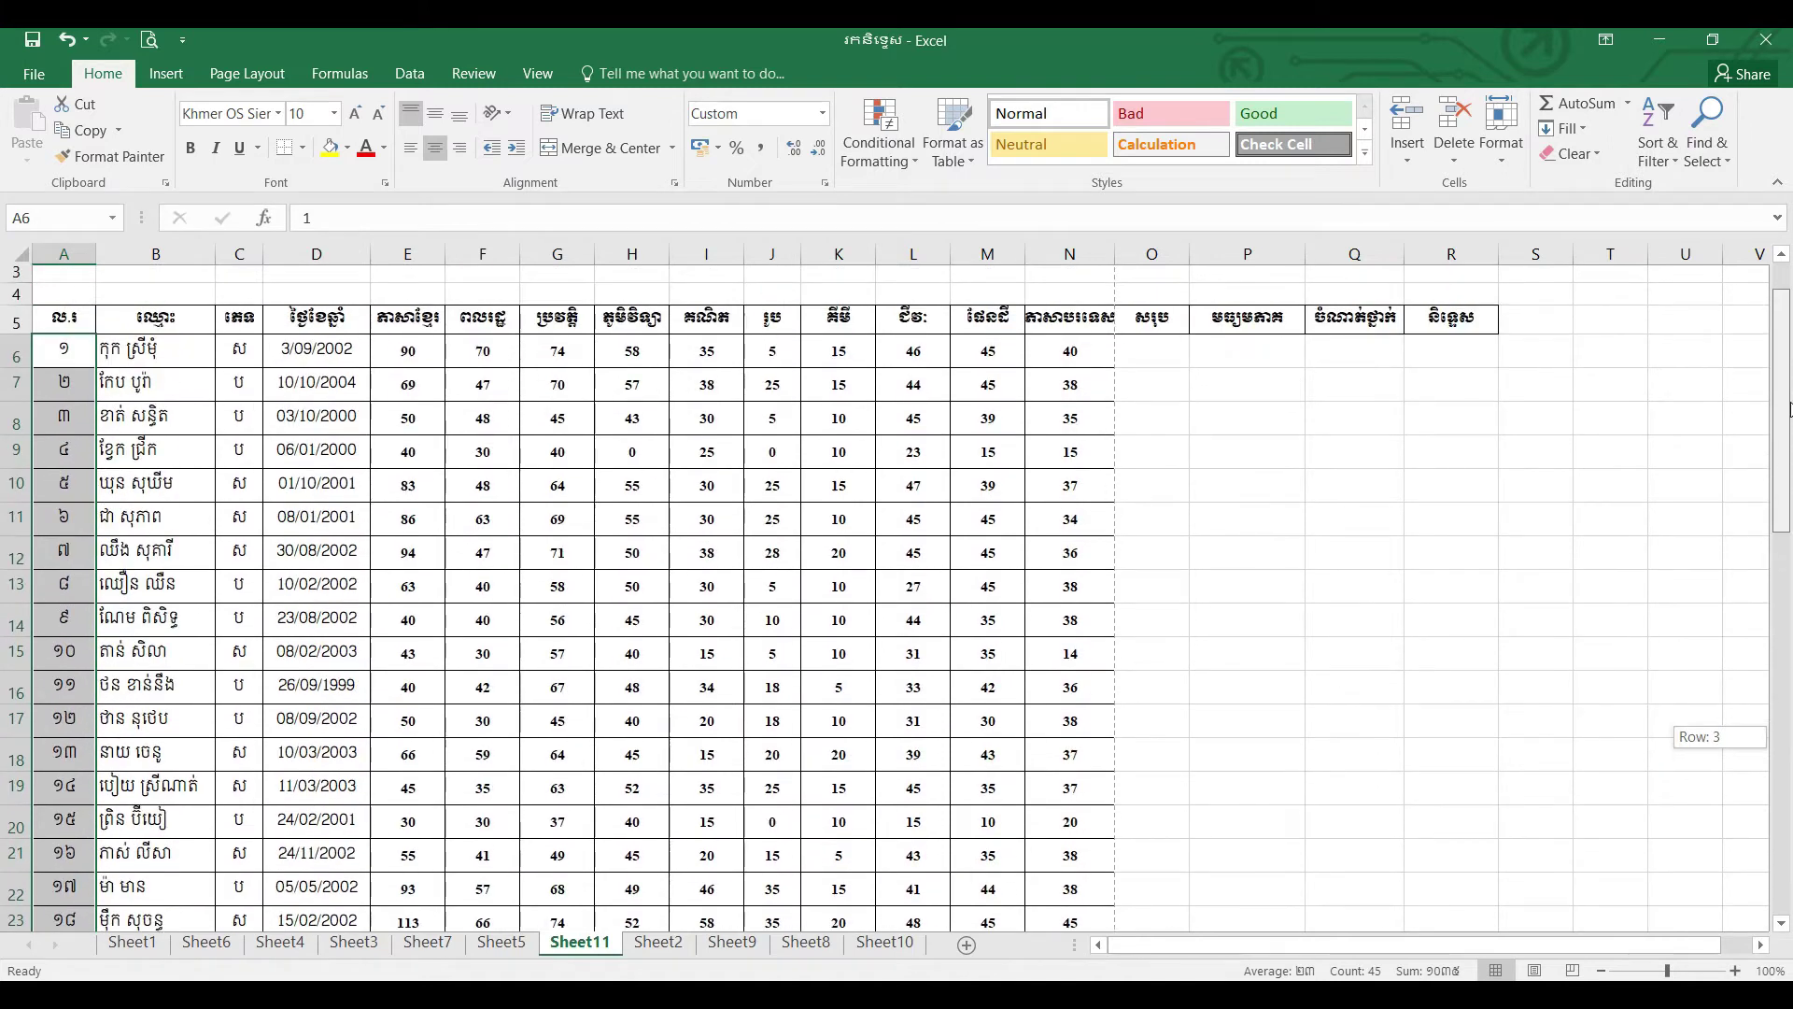
pyautogui.click(408, 402)
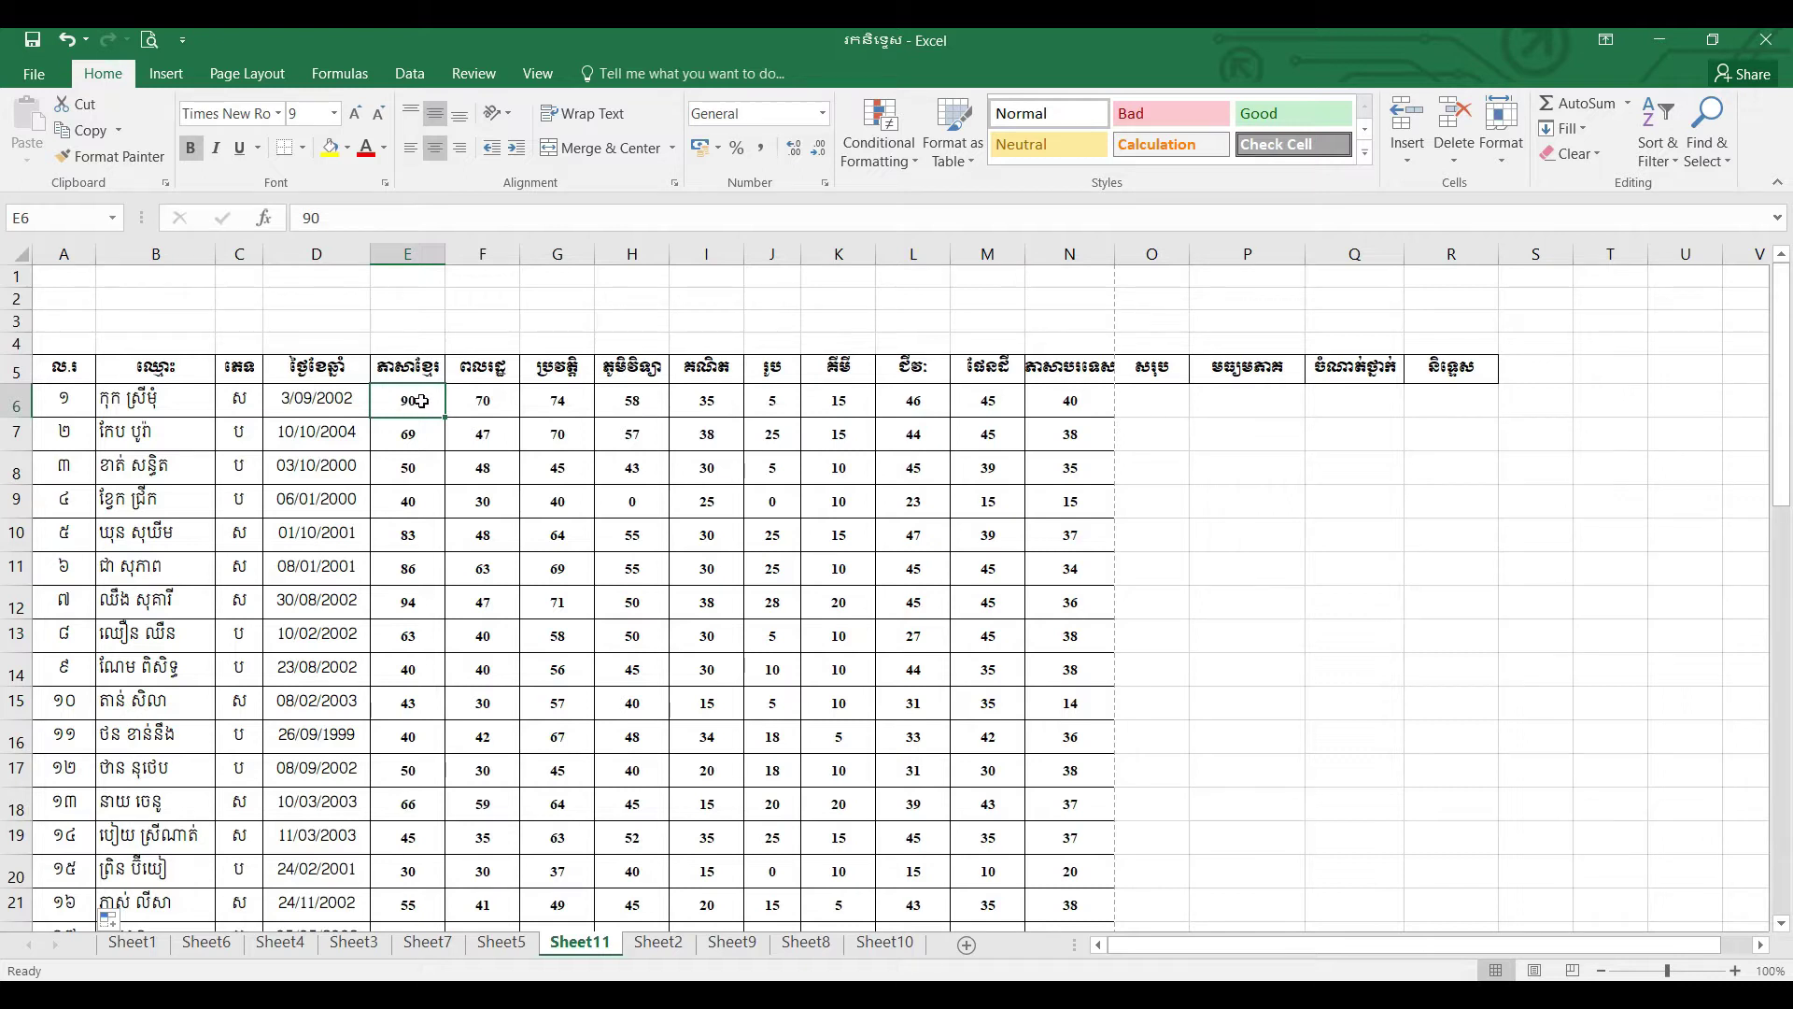
pyautogui.moveTo(422, 401); pyautogui.dragTo(1054, 402)
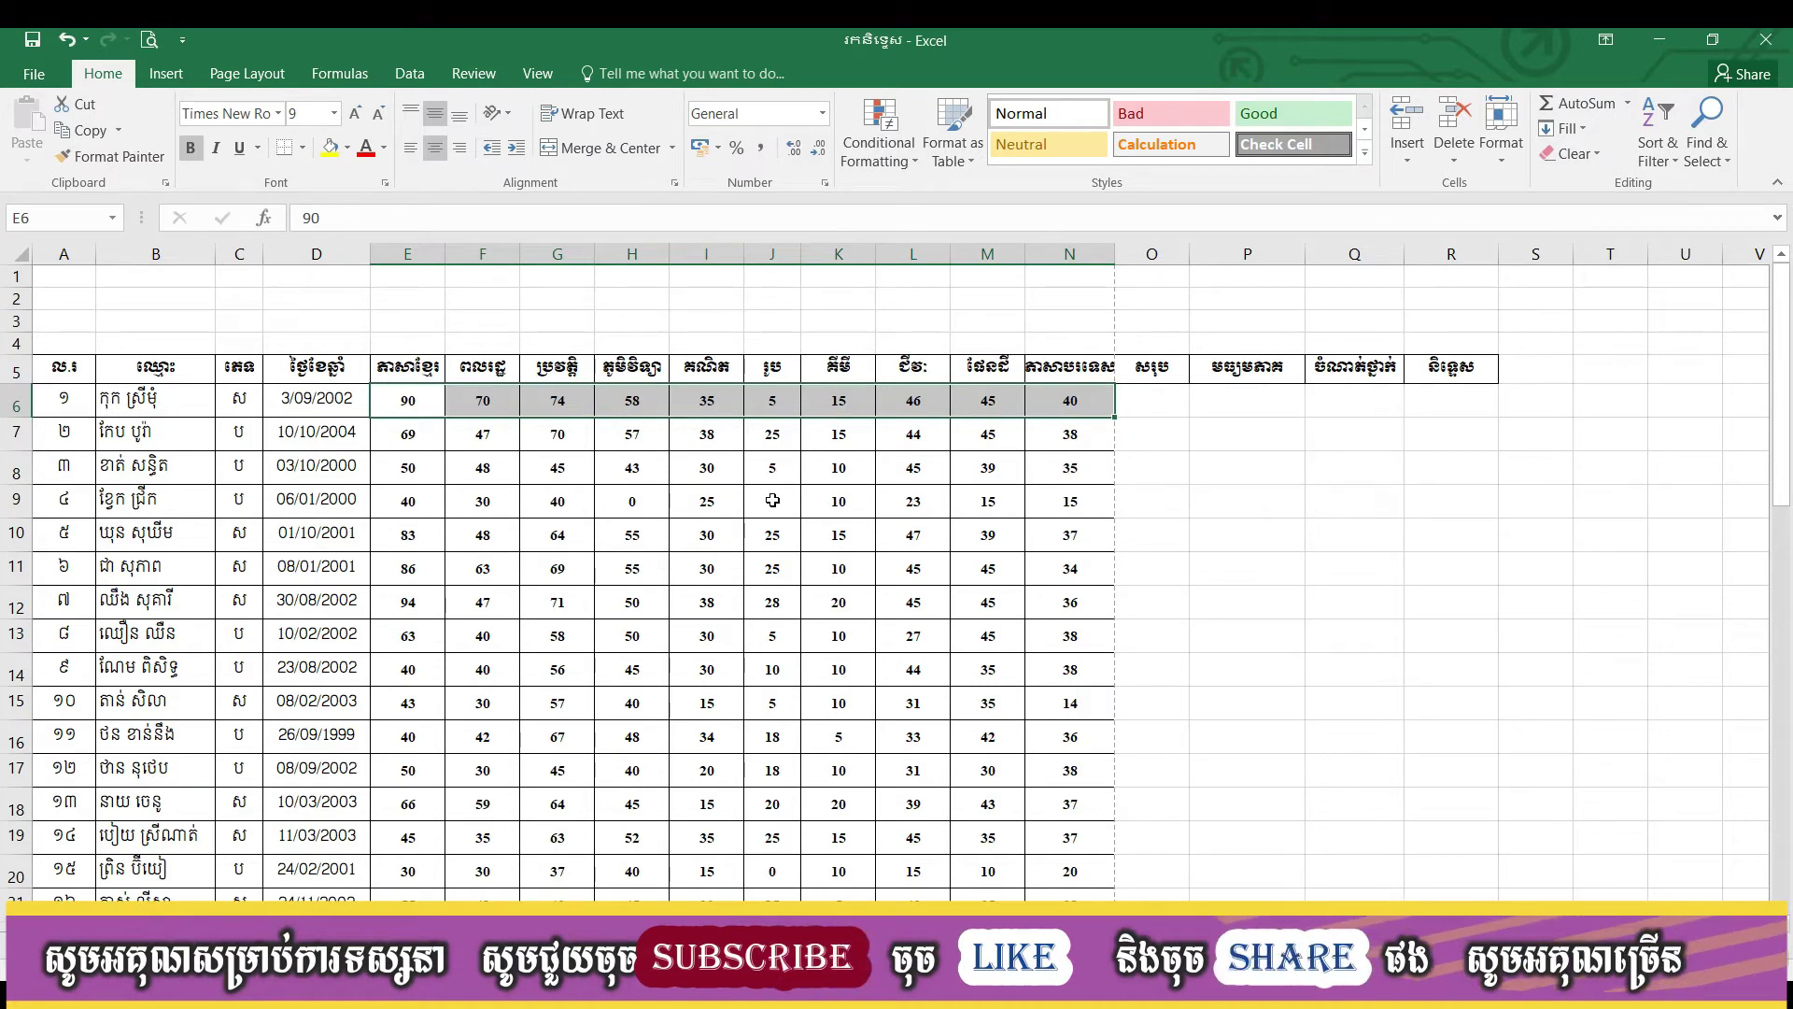
pyautogui.click(827, 549)
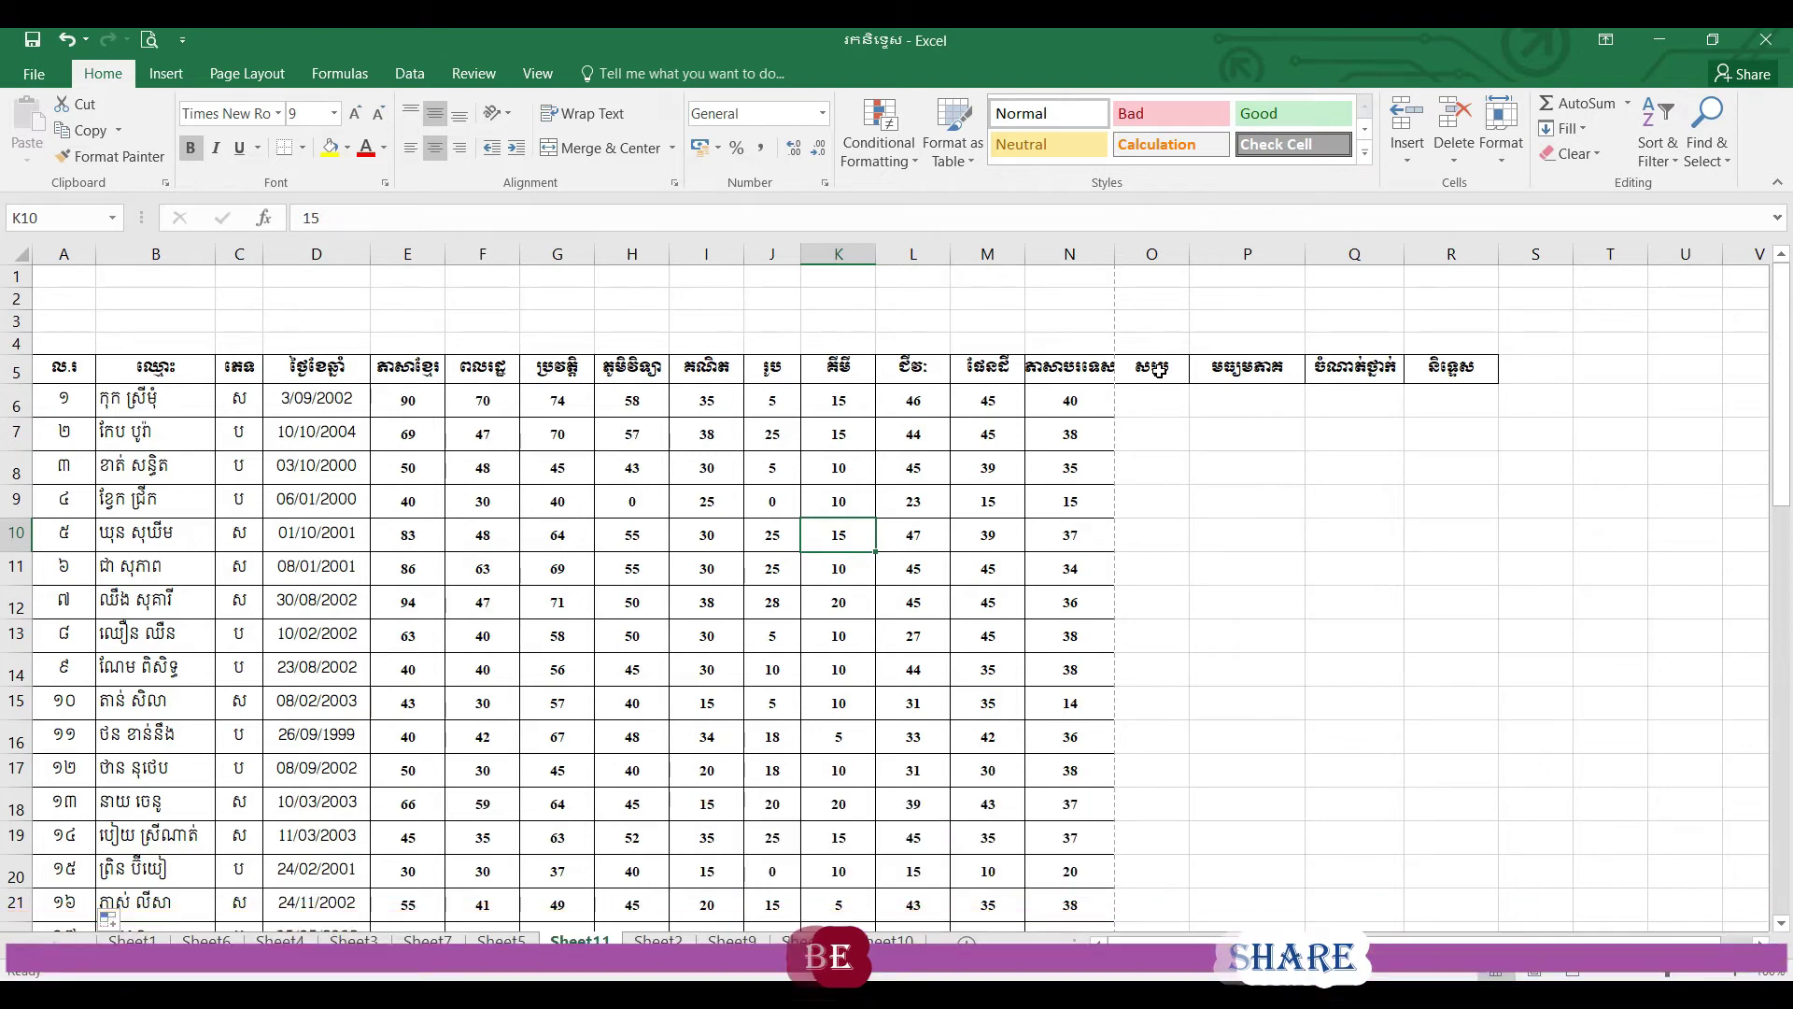
pyautogui.click(1163, 366)
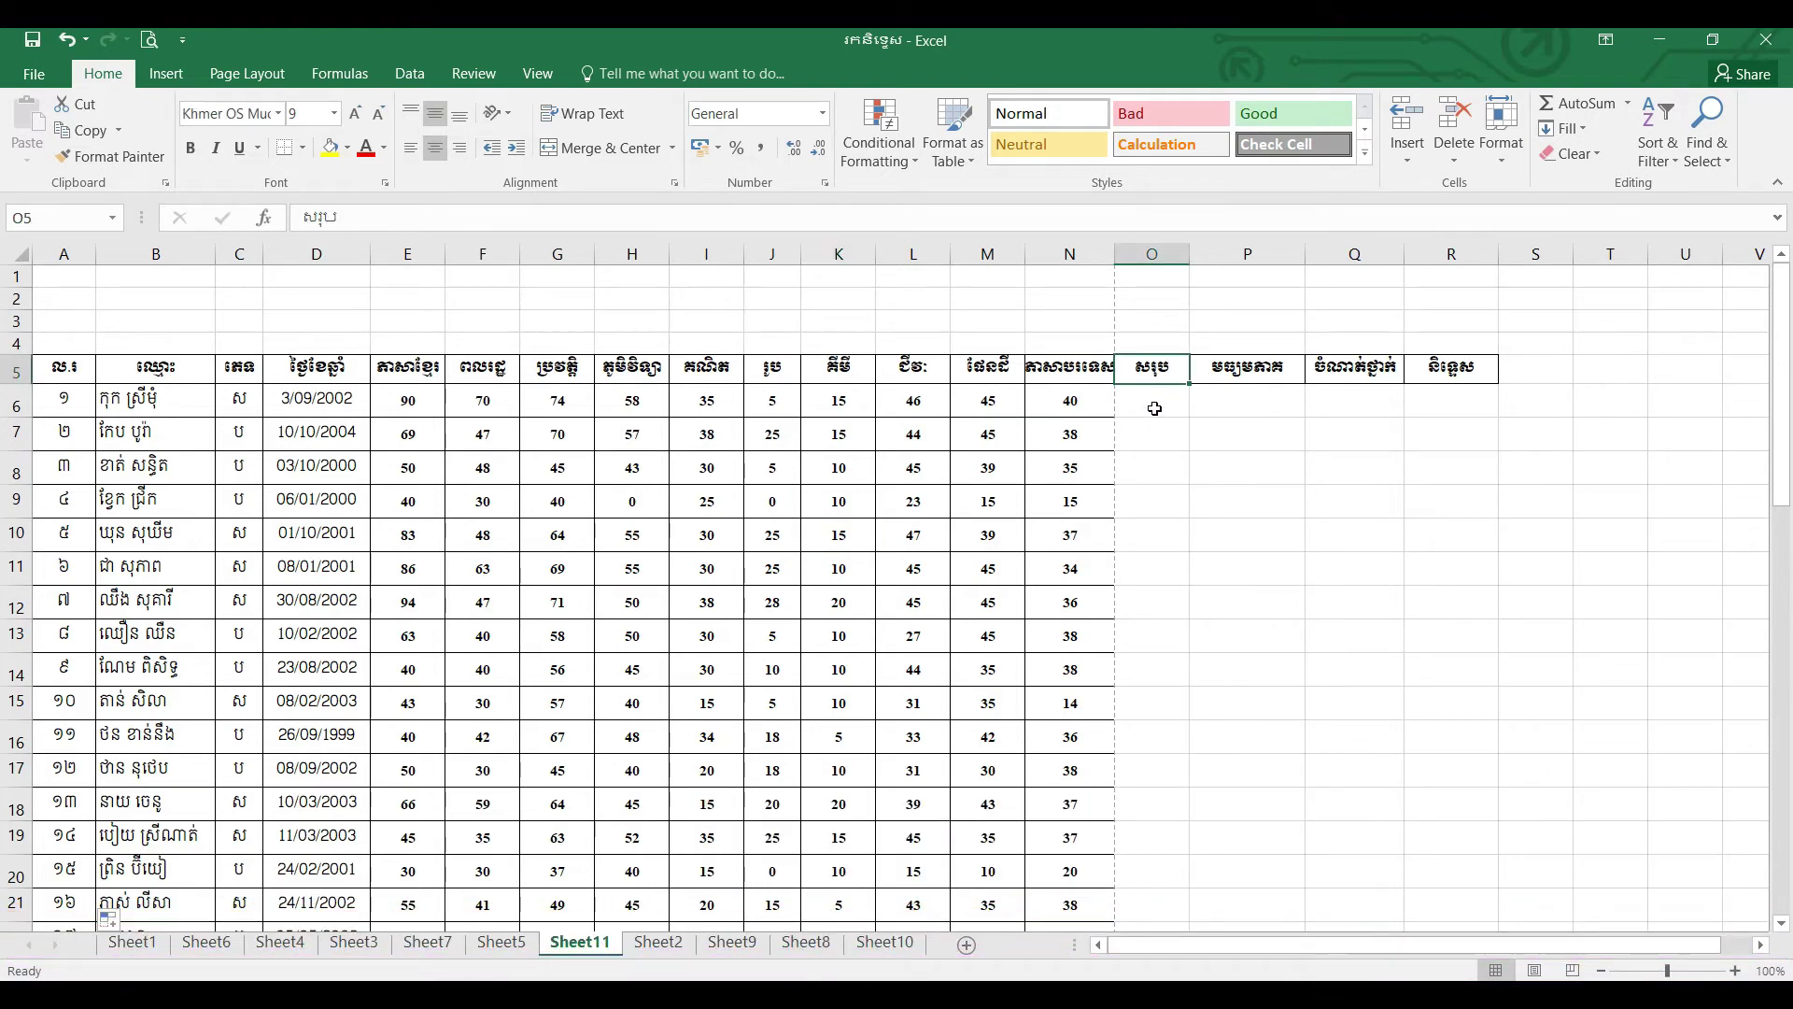
# - Enter =SUM(E6:N6) in O6 to total the first student's scores
pyautogui.click(1154, 409)
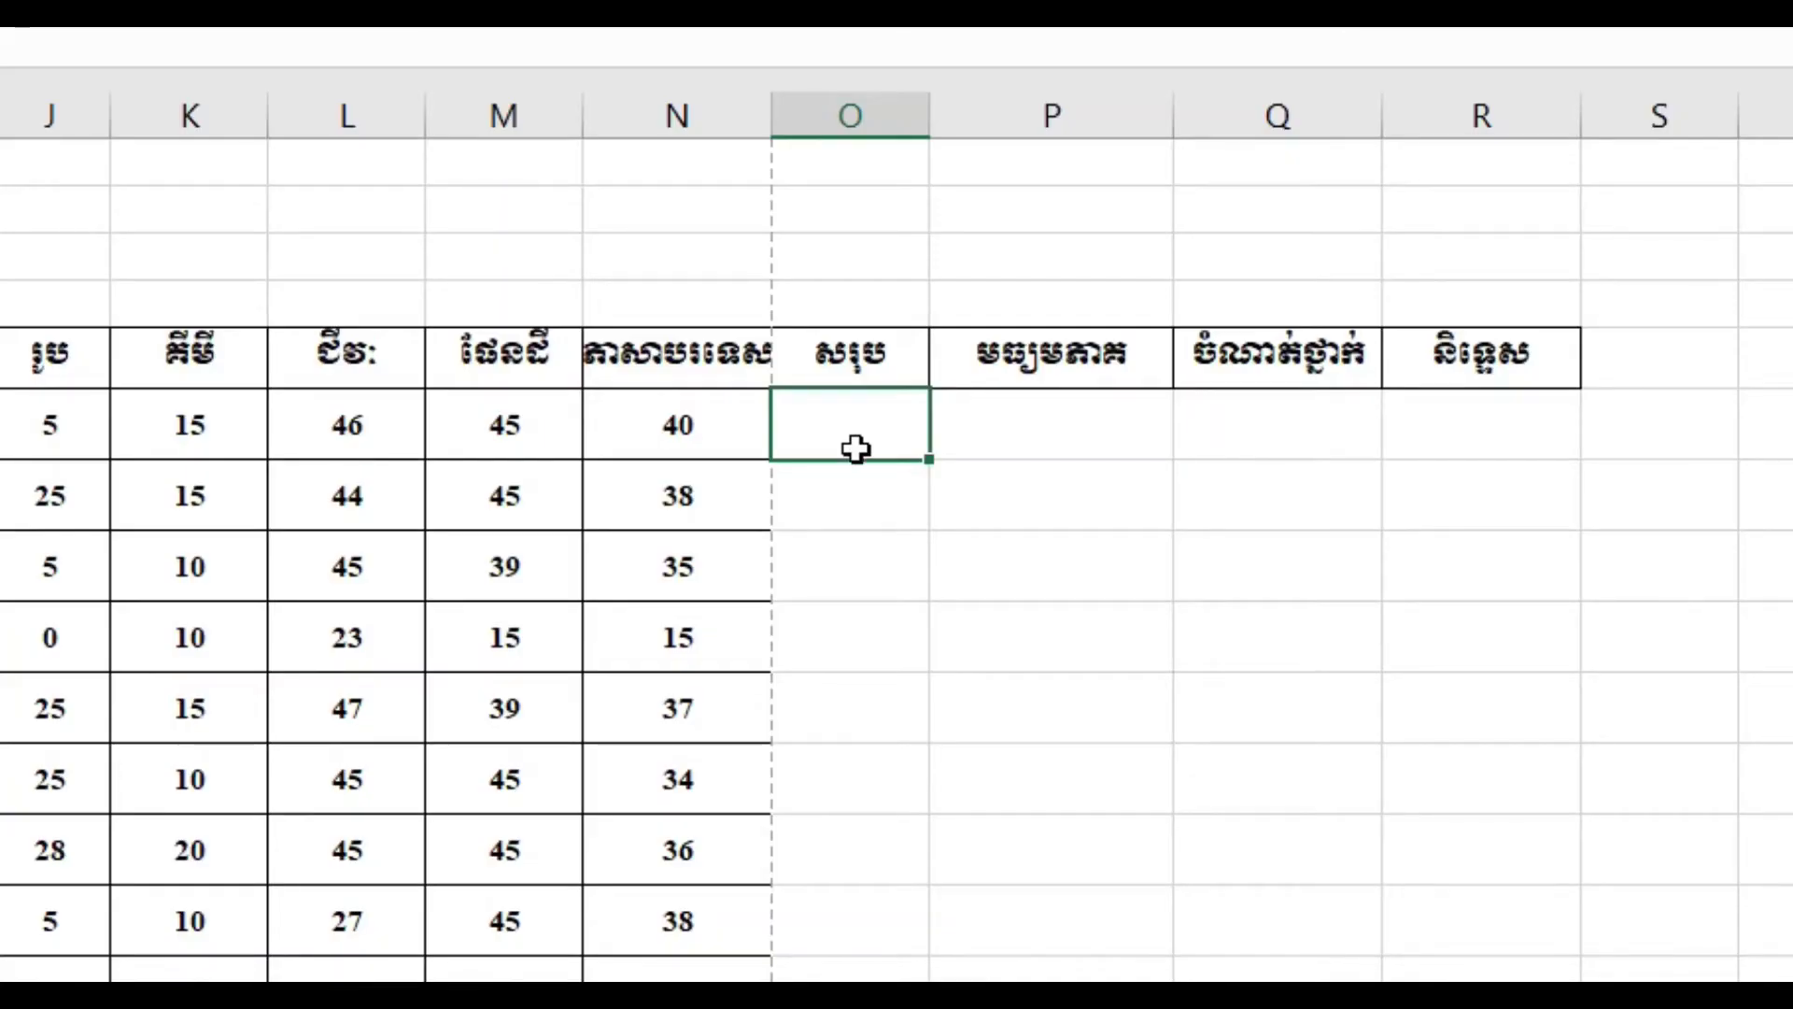
pyautogui.write('=')
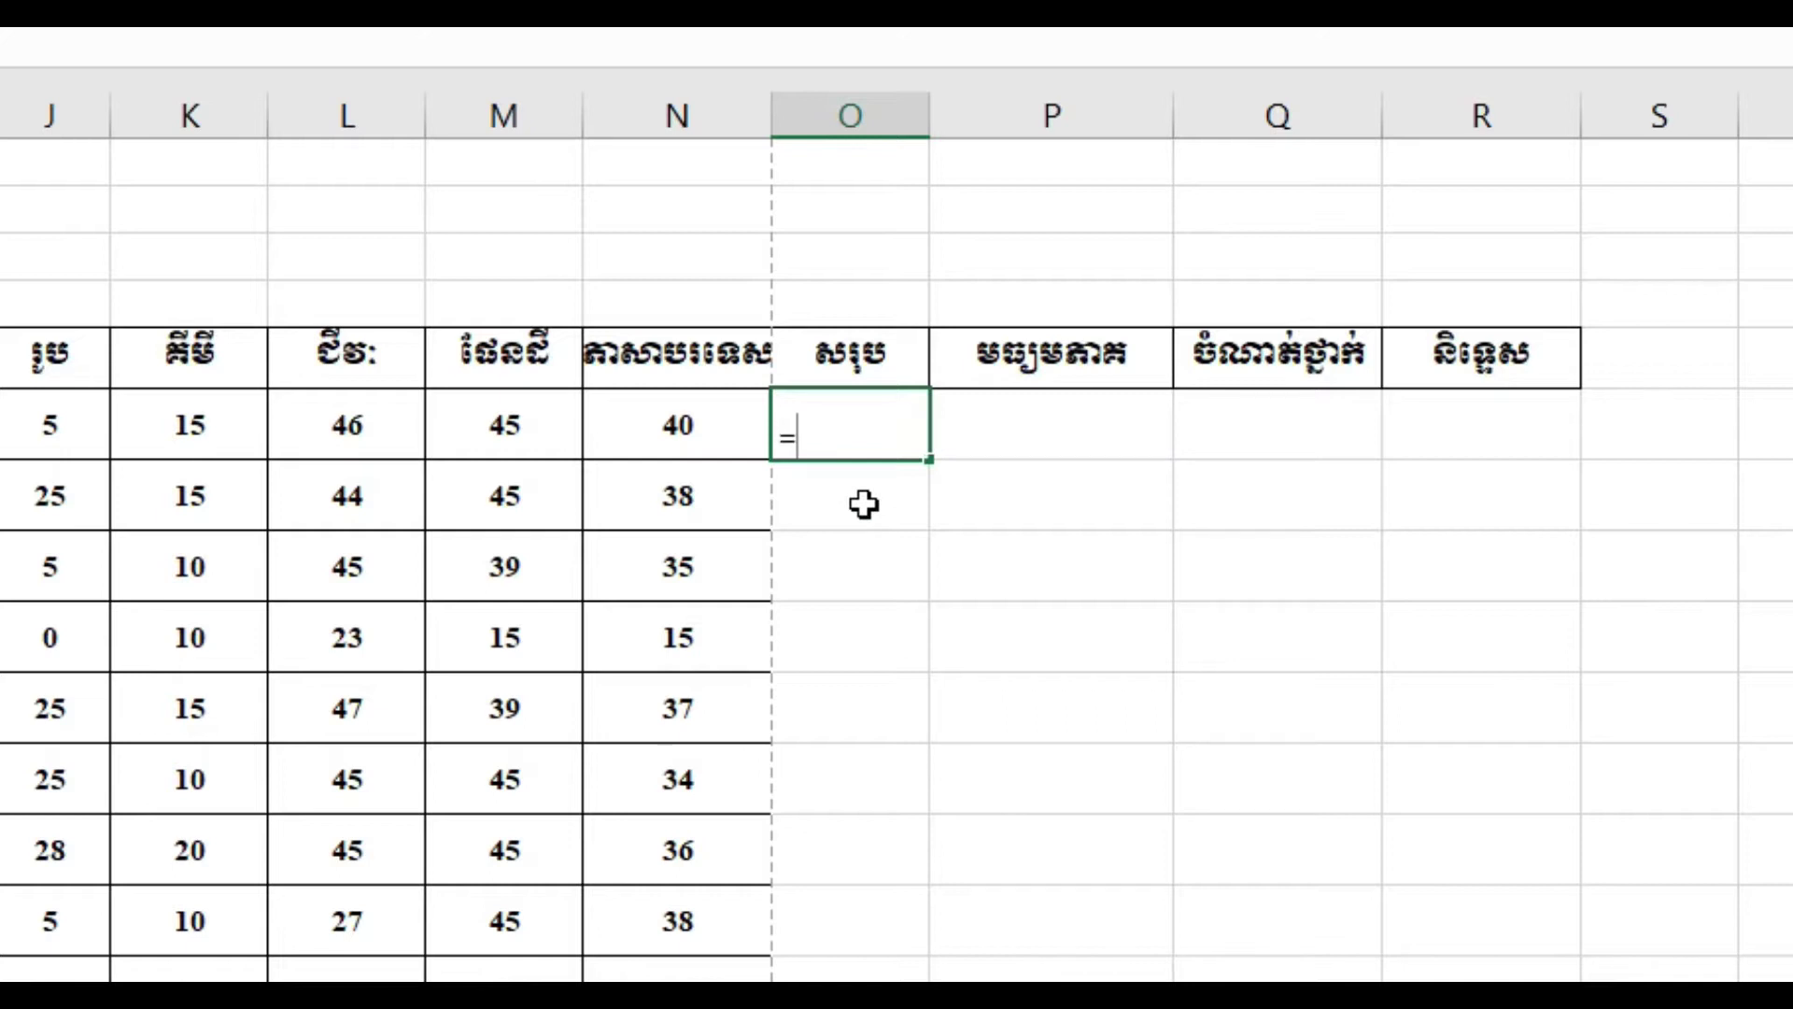
pyautogui.write('s')
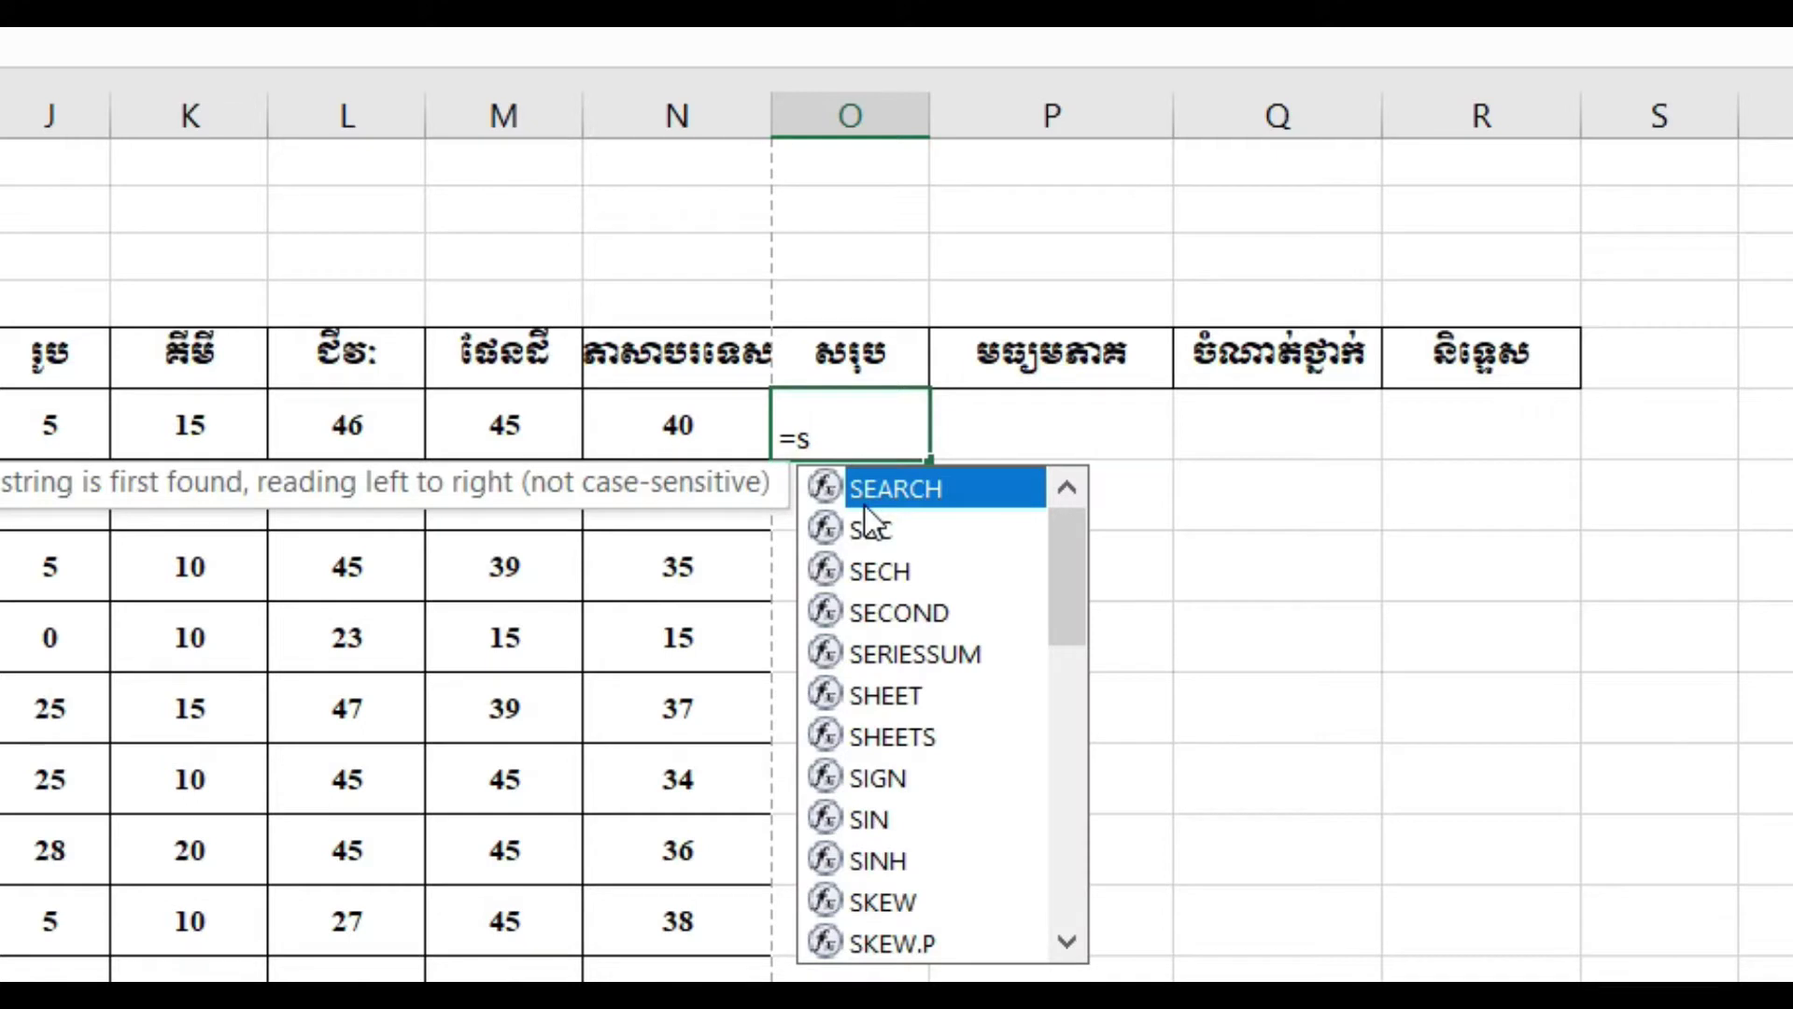
pyautogui.write('um')
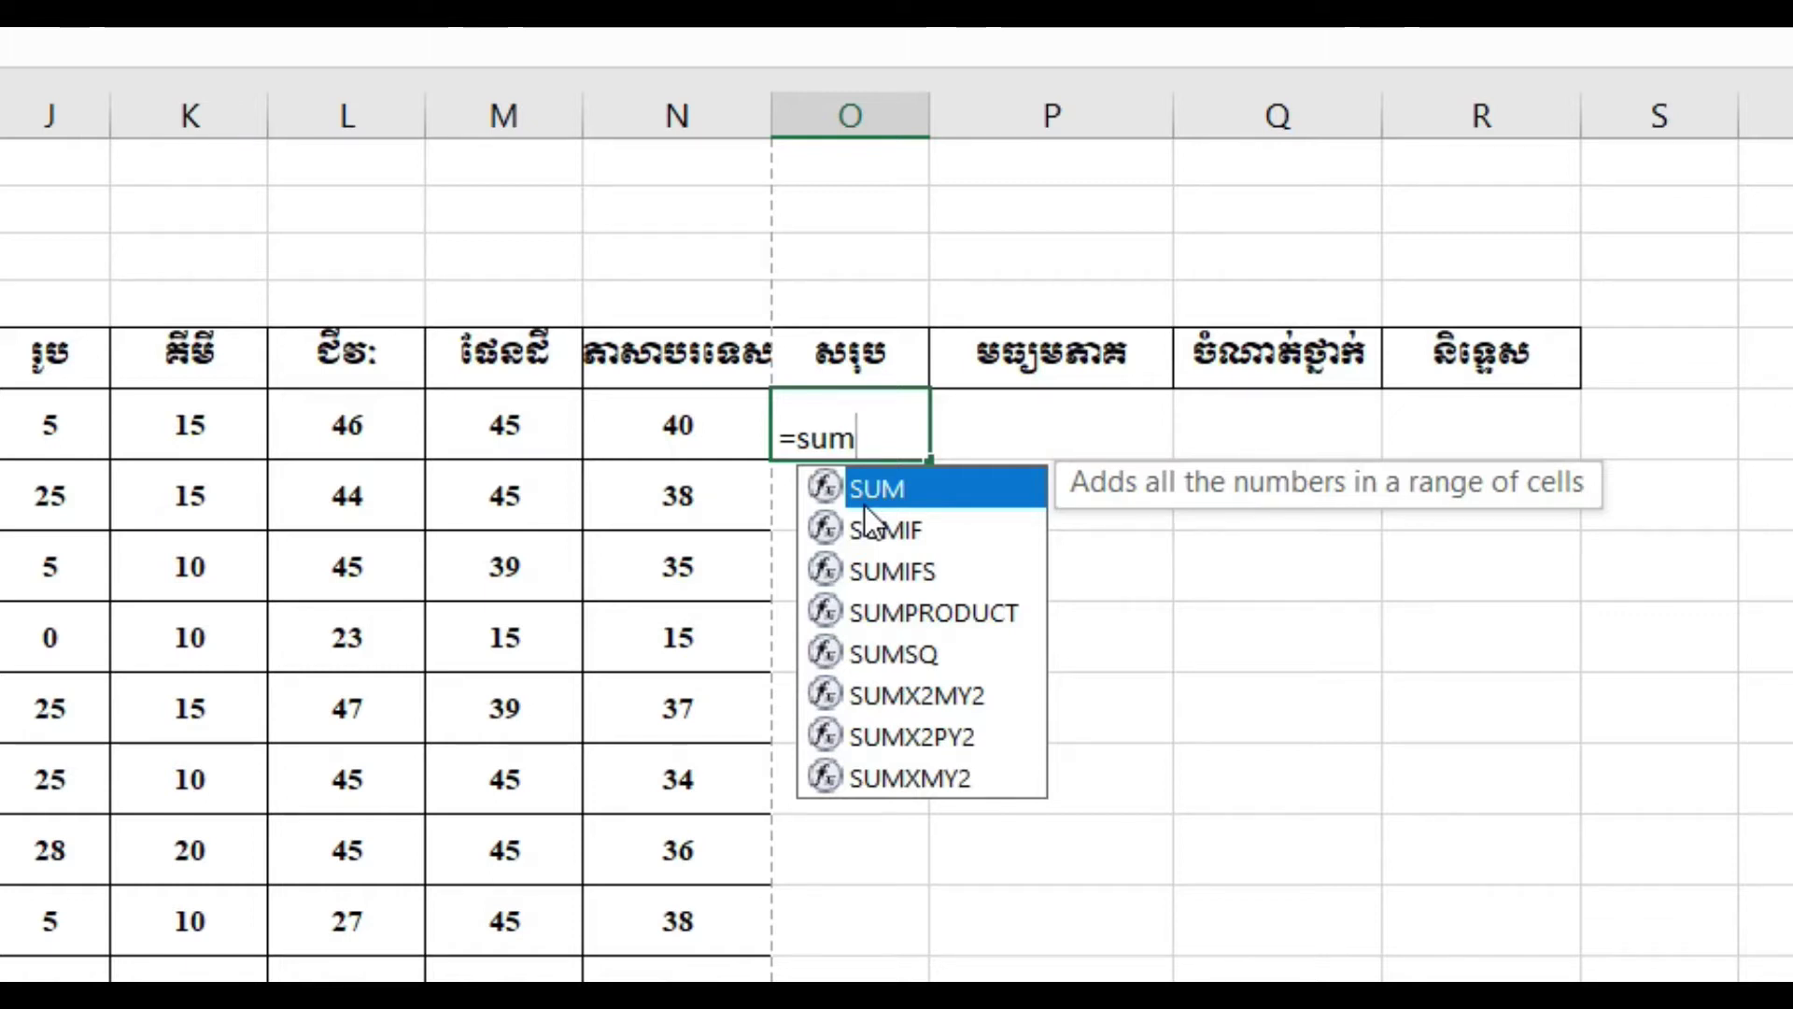
pyautogui.write('(')
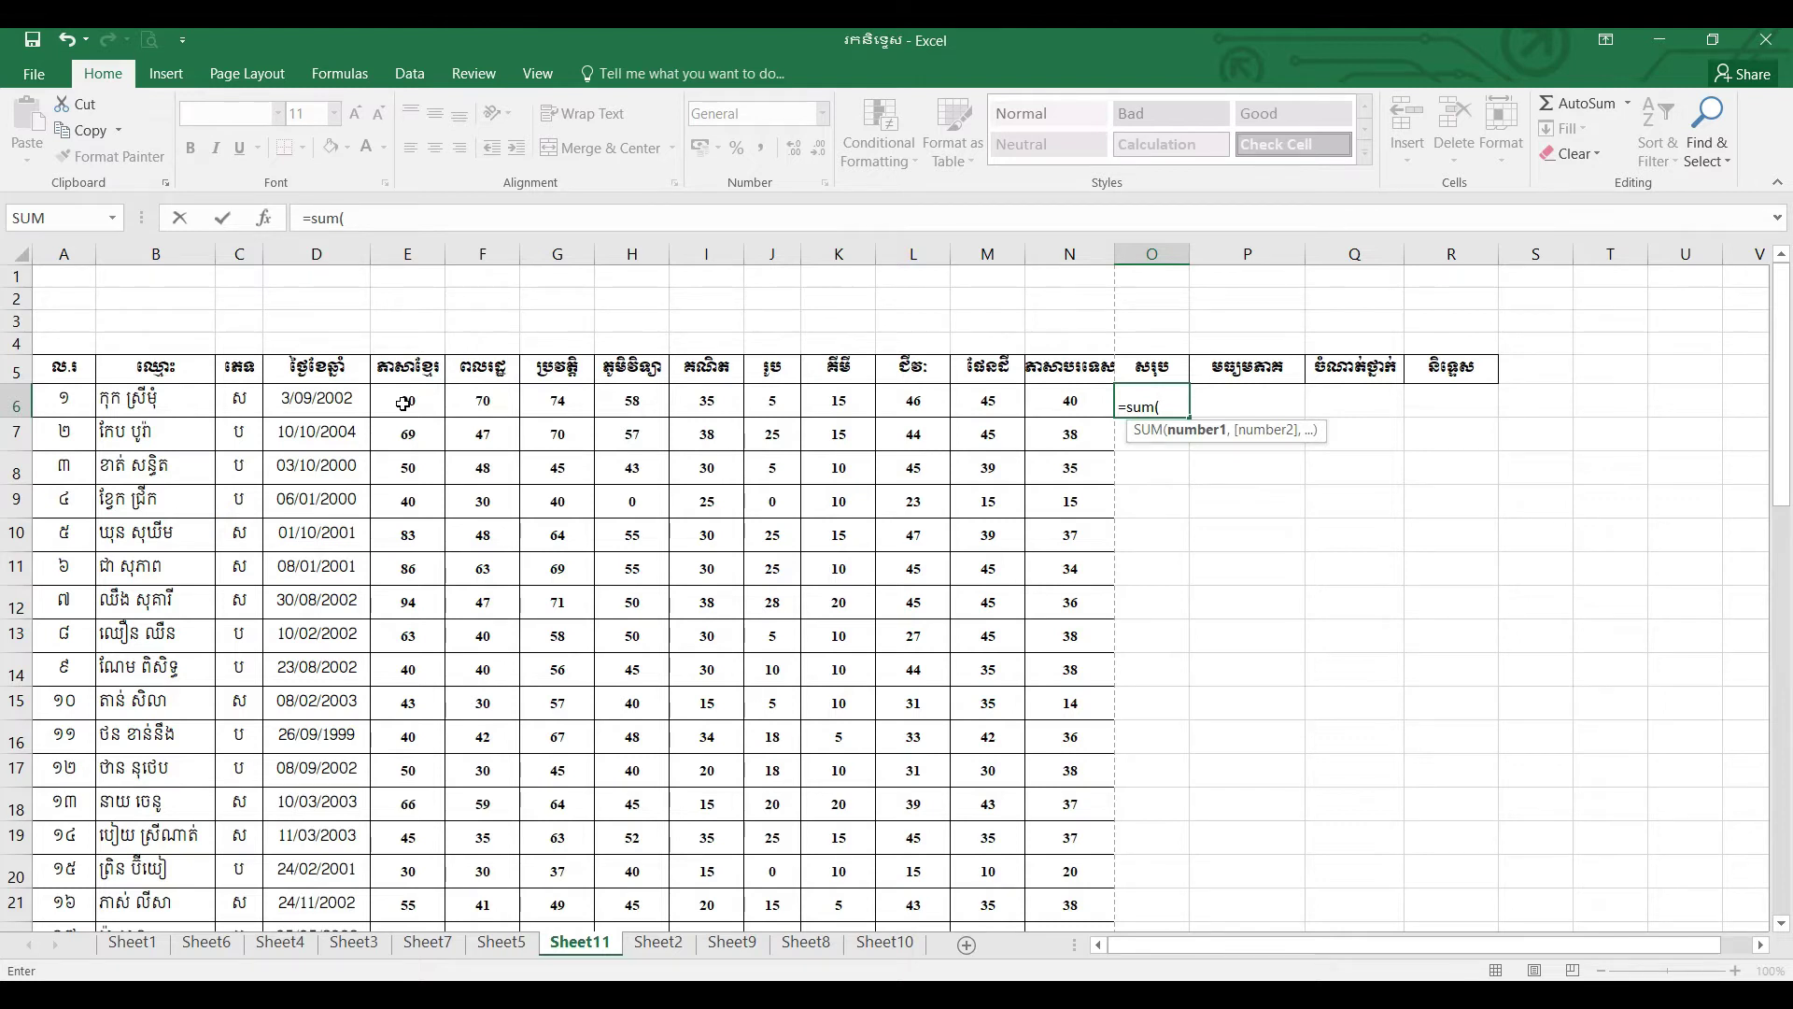
pyautogui.click(403, 404)
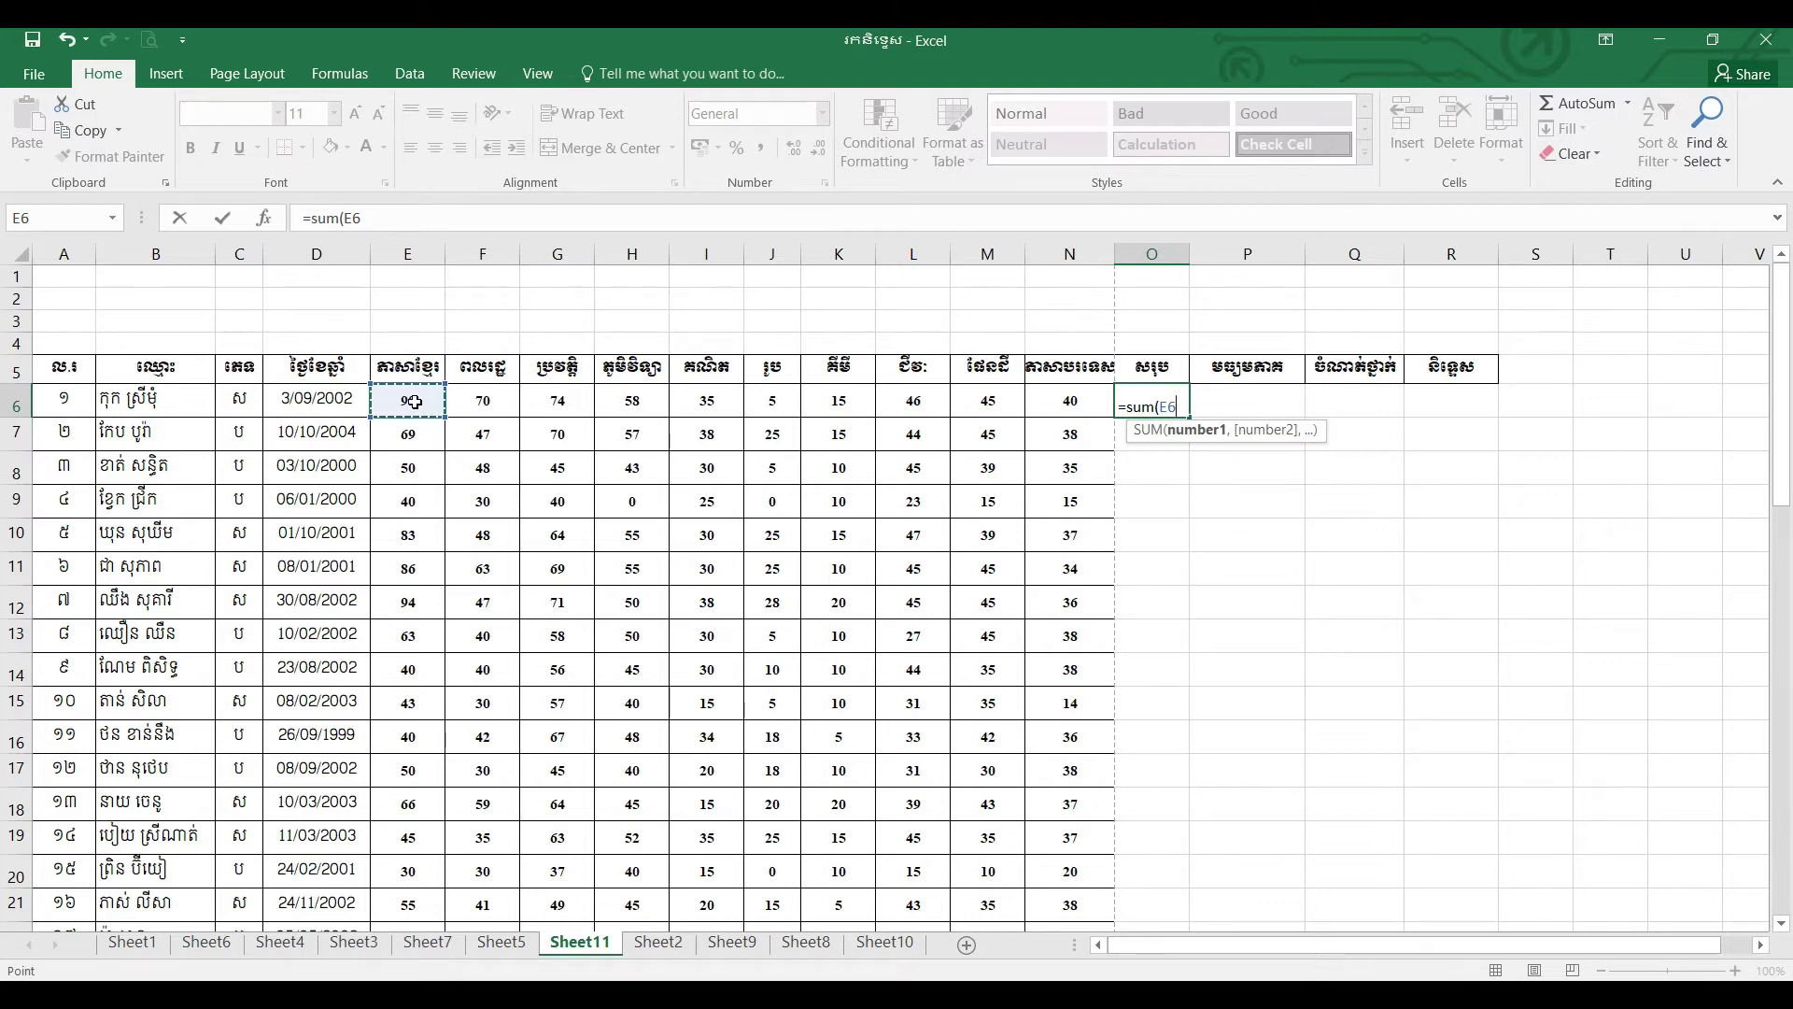
pyautogui.moveTo(420, 402); pyautogui.dragTo(612, 404)
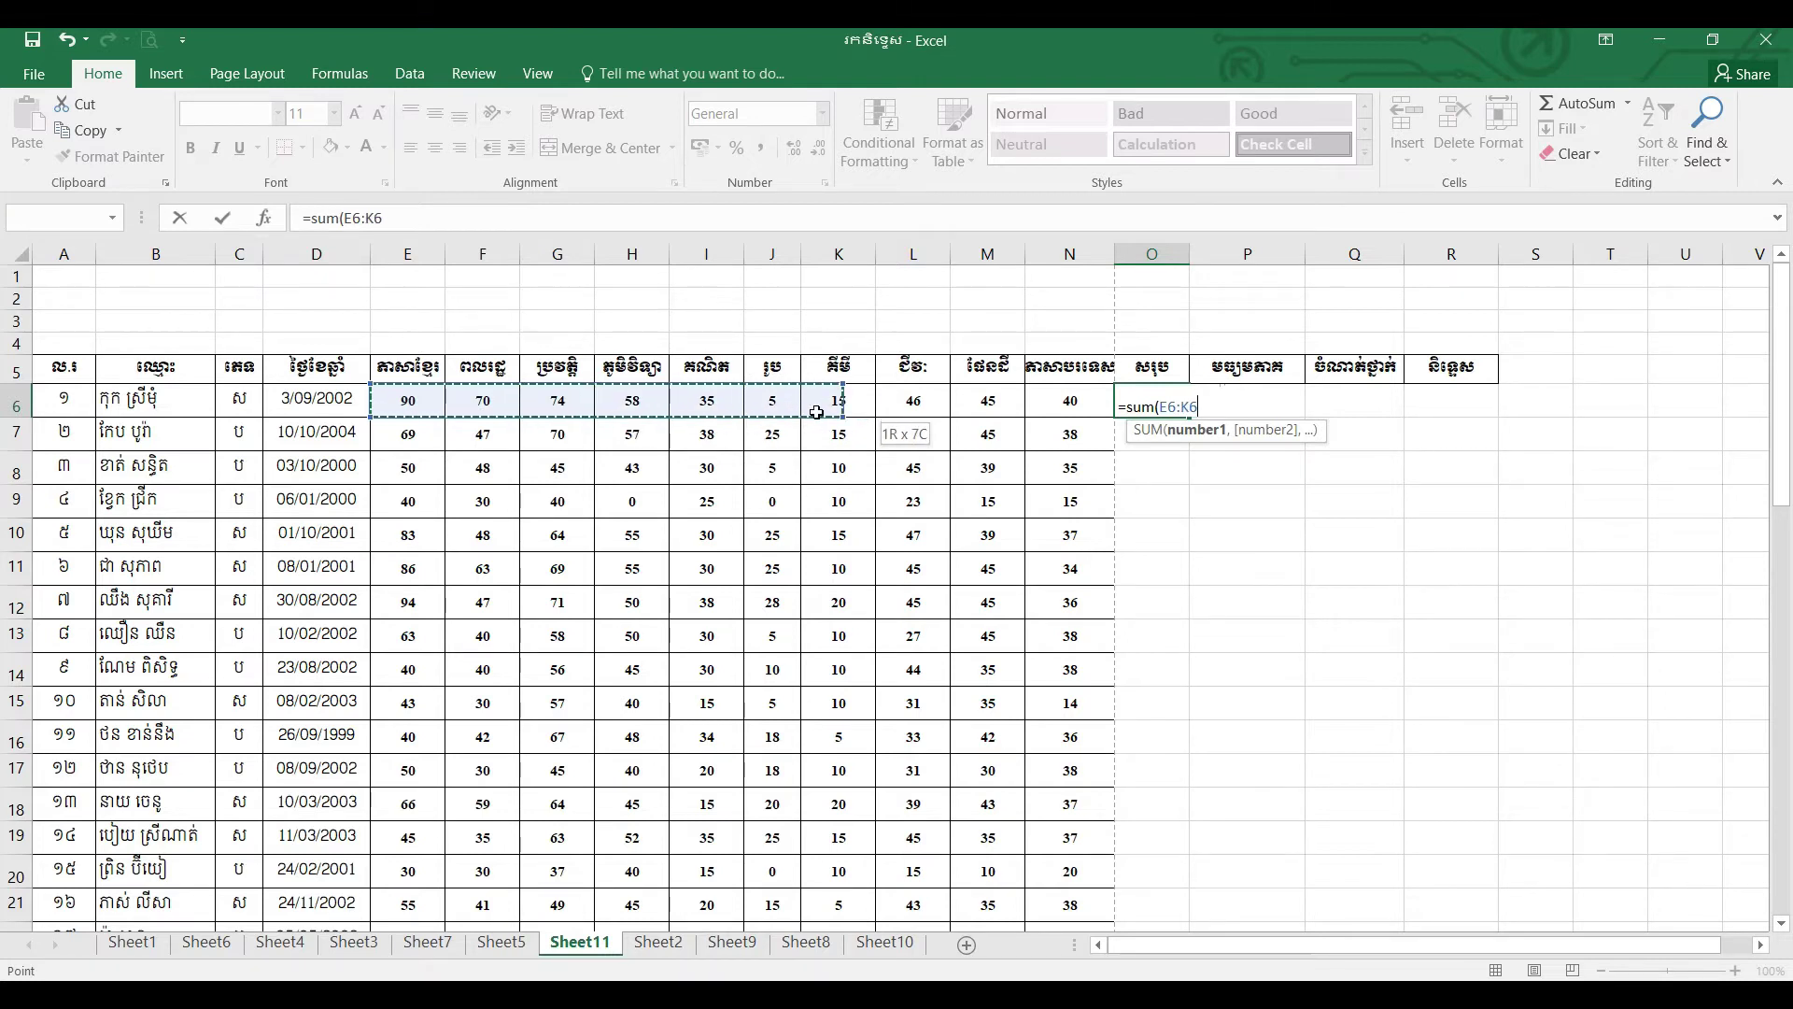
pyautogui.moveTo(613, 405); pyautogui.dragTo(1050, 410)
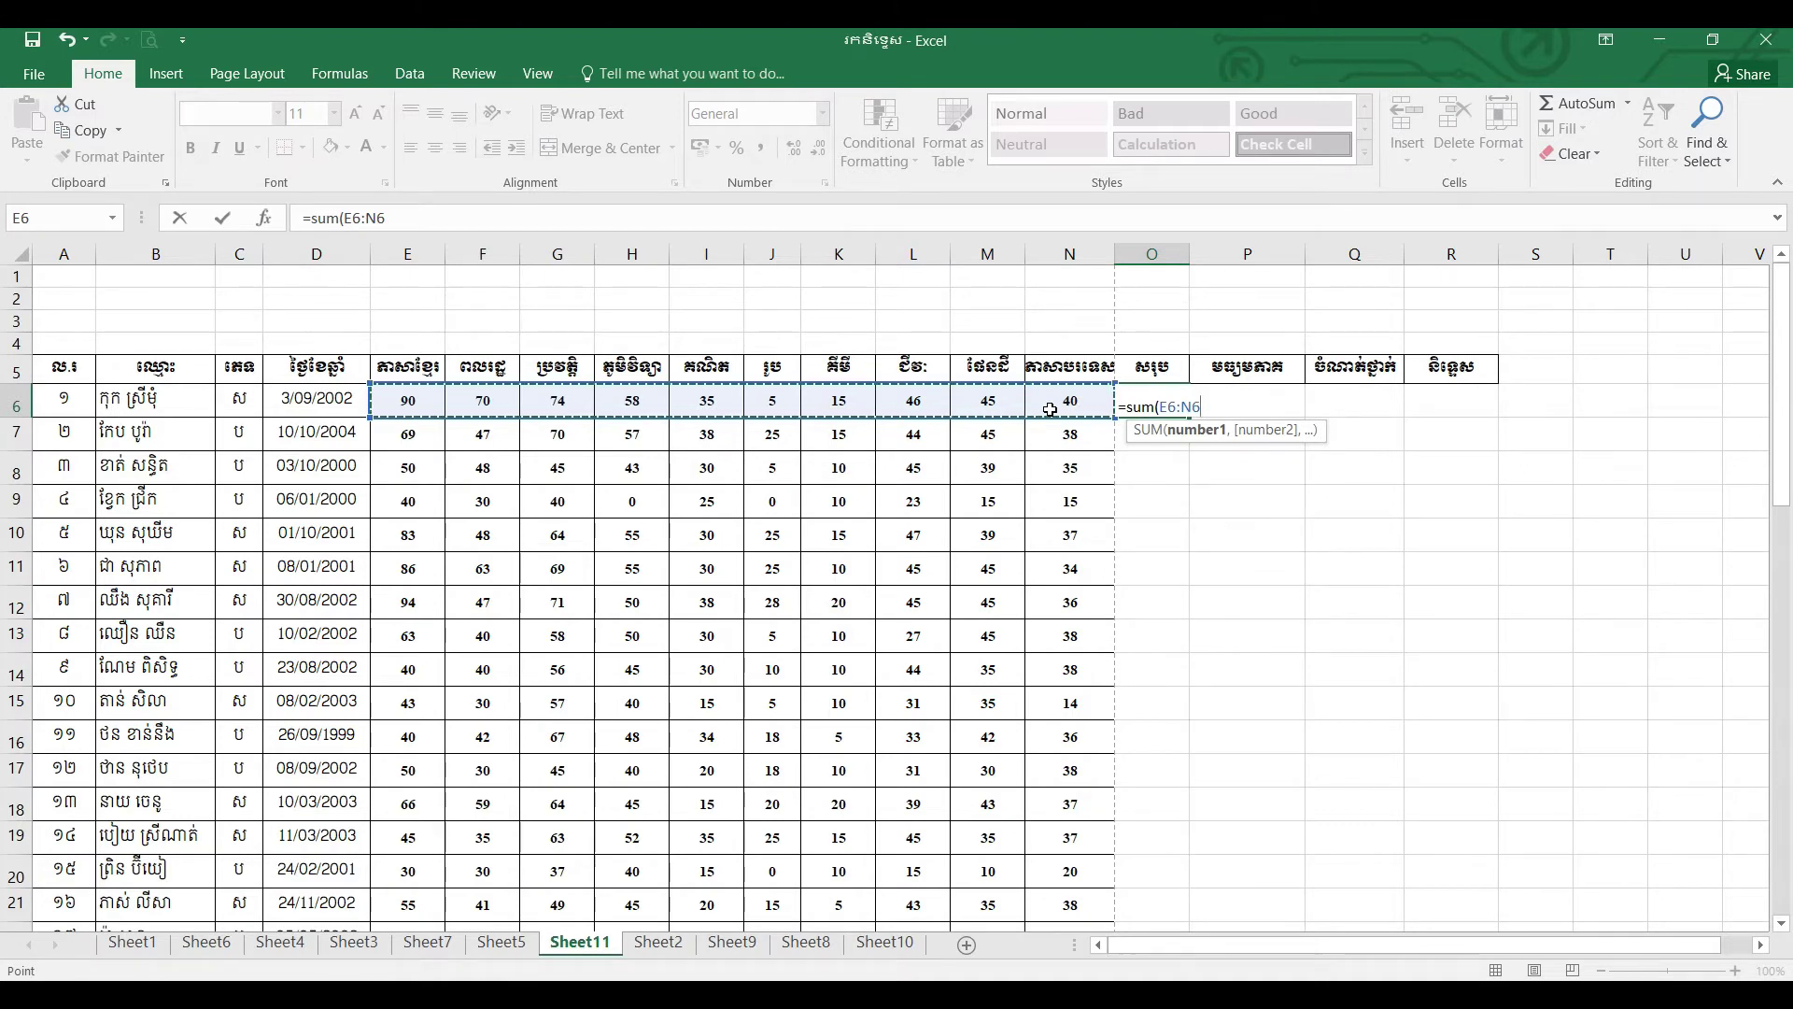
pyautogui.write(')')
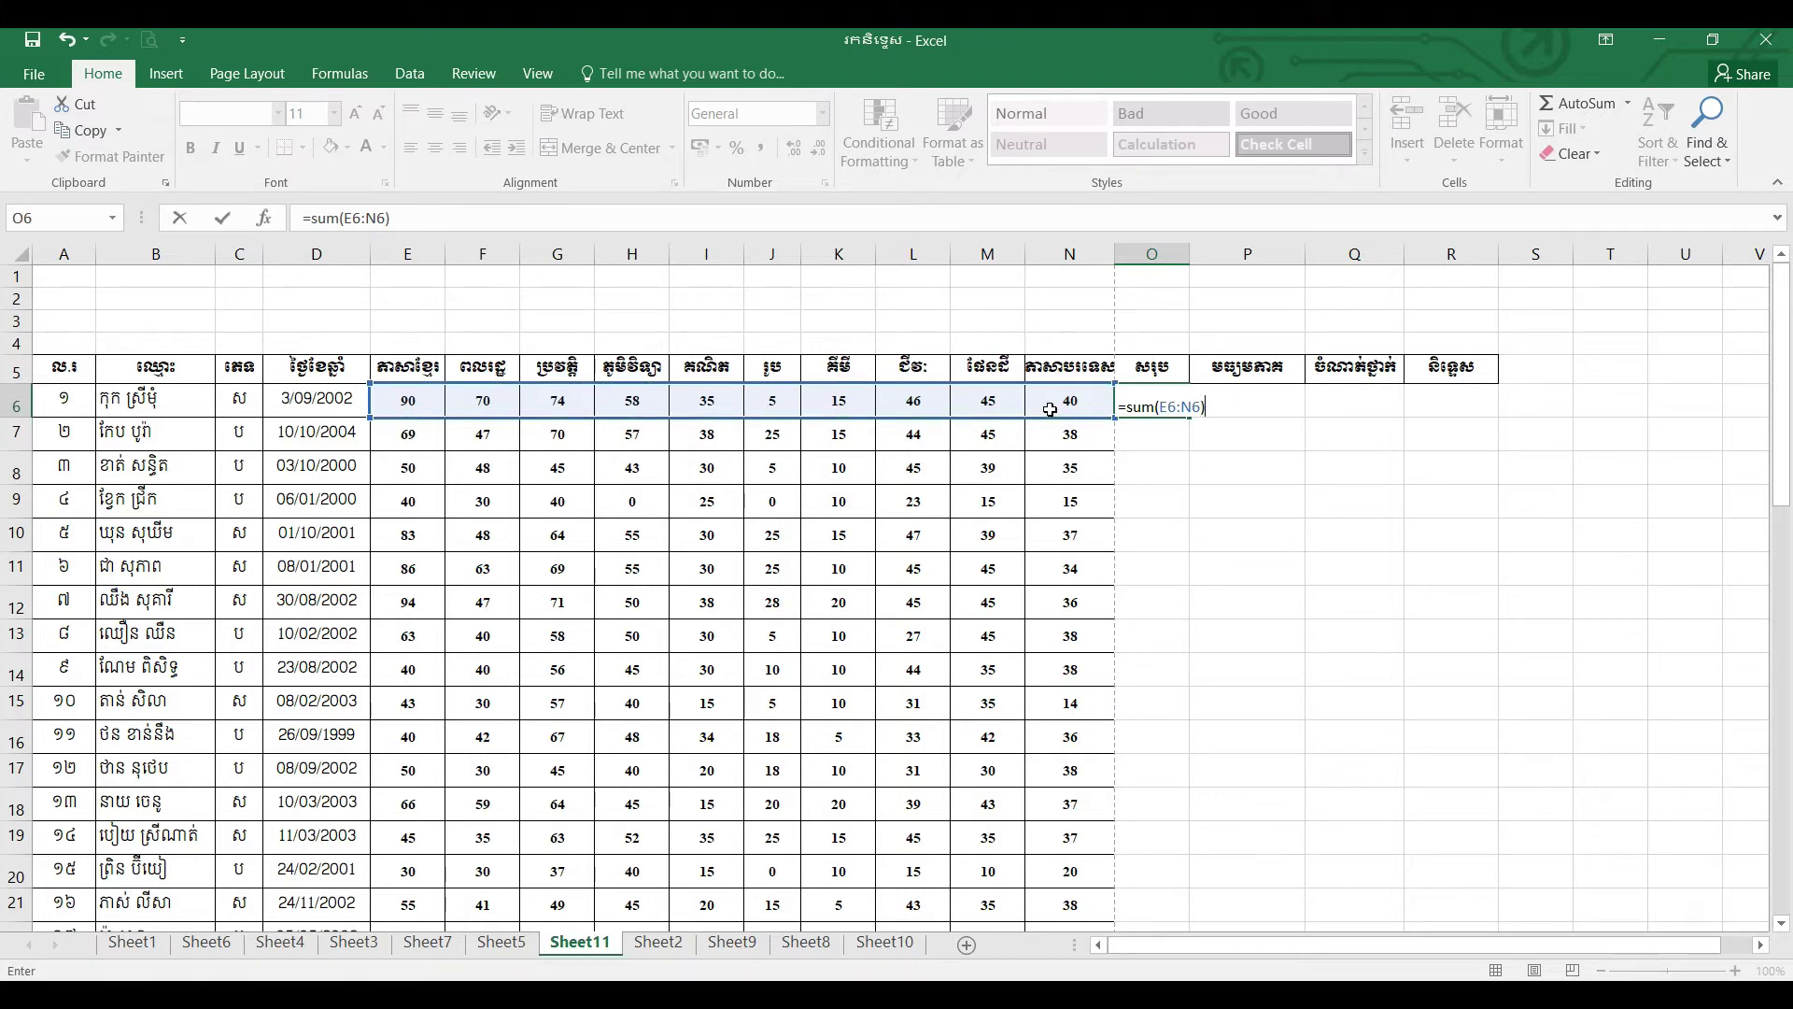
pyautogui.press('Return')
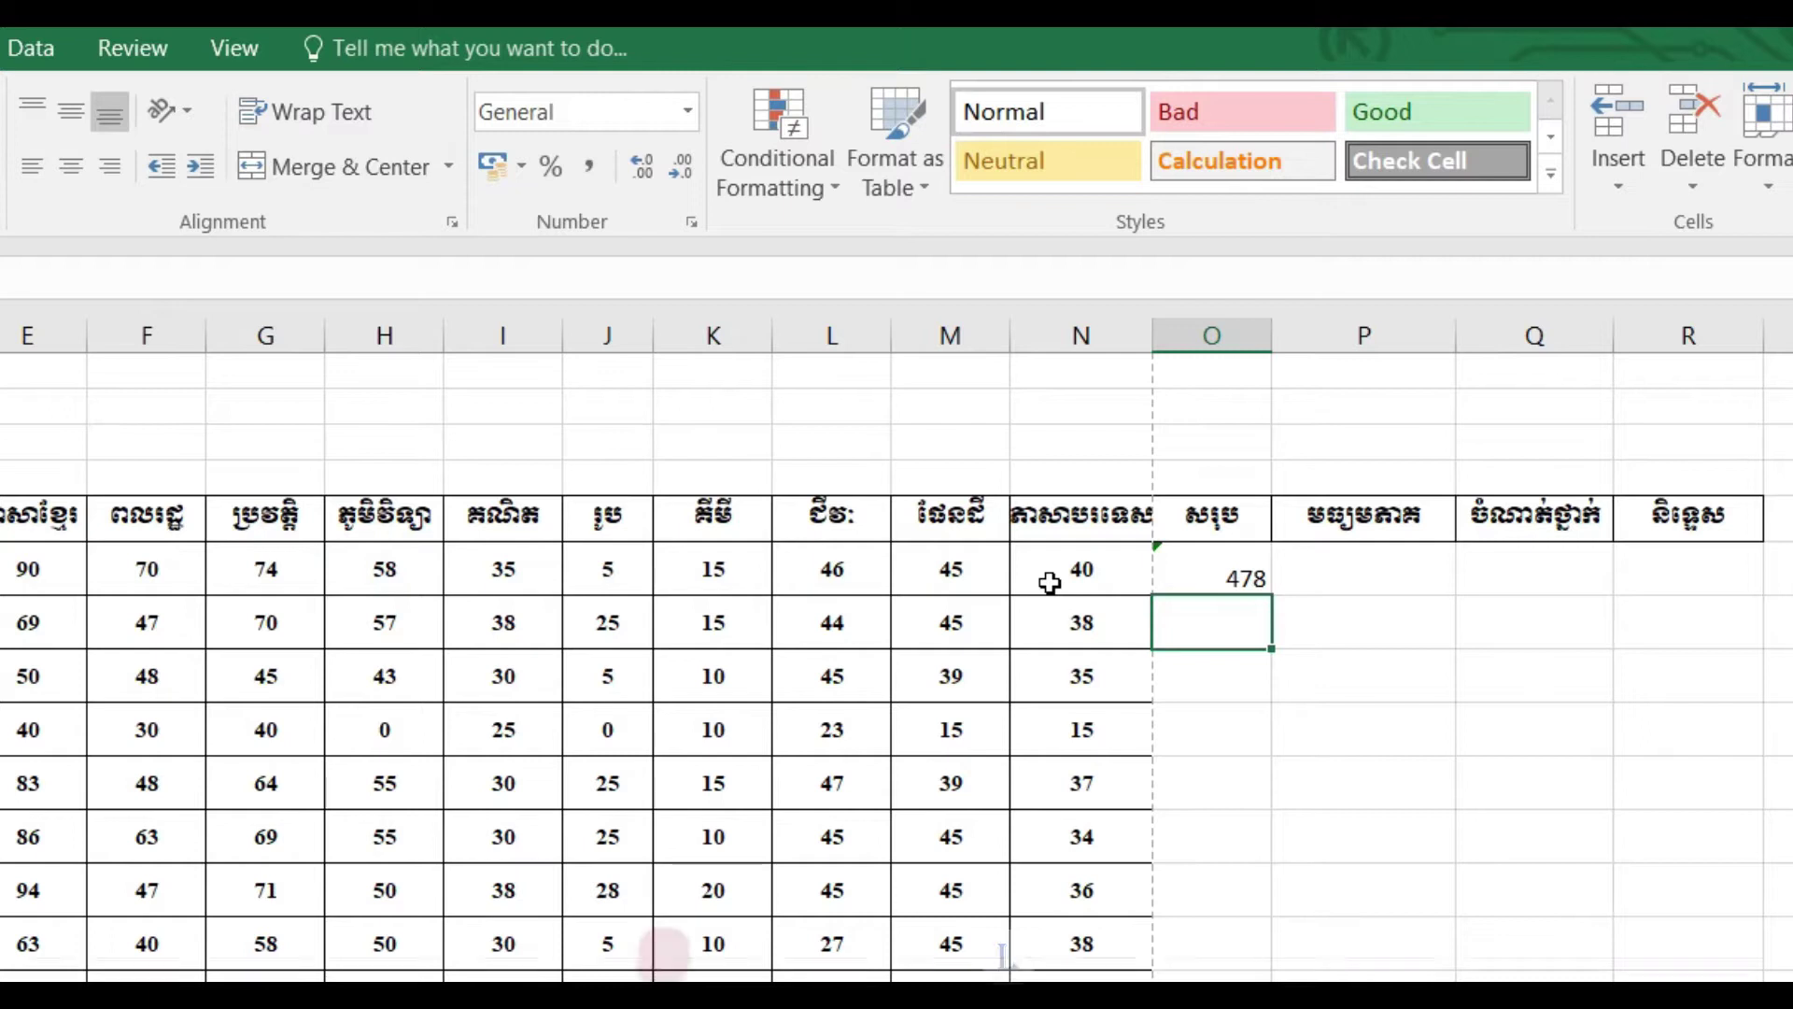
# - Centre the 478 total in O6 vertically and horizontally
pyautogui.click(1213, 571)
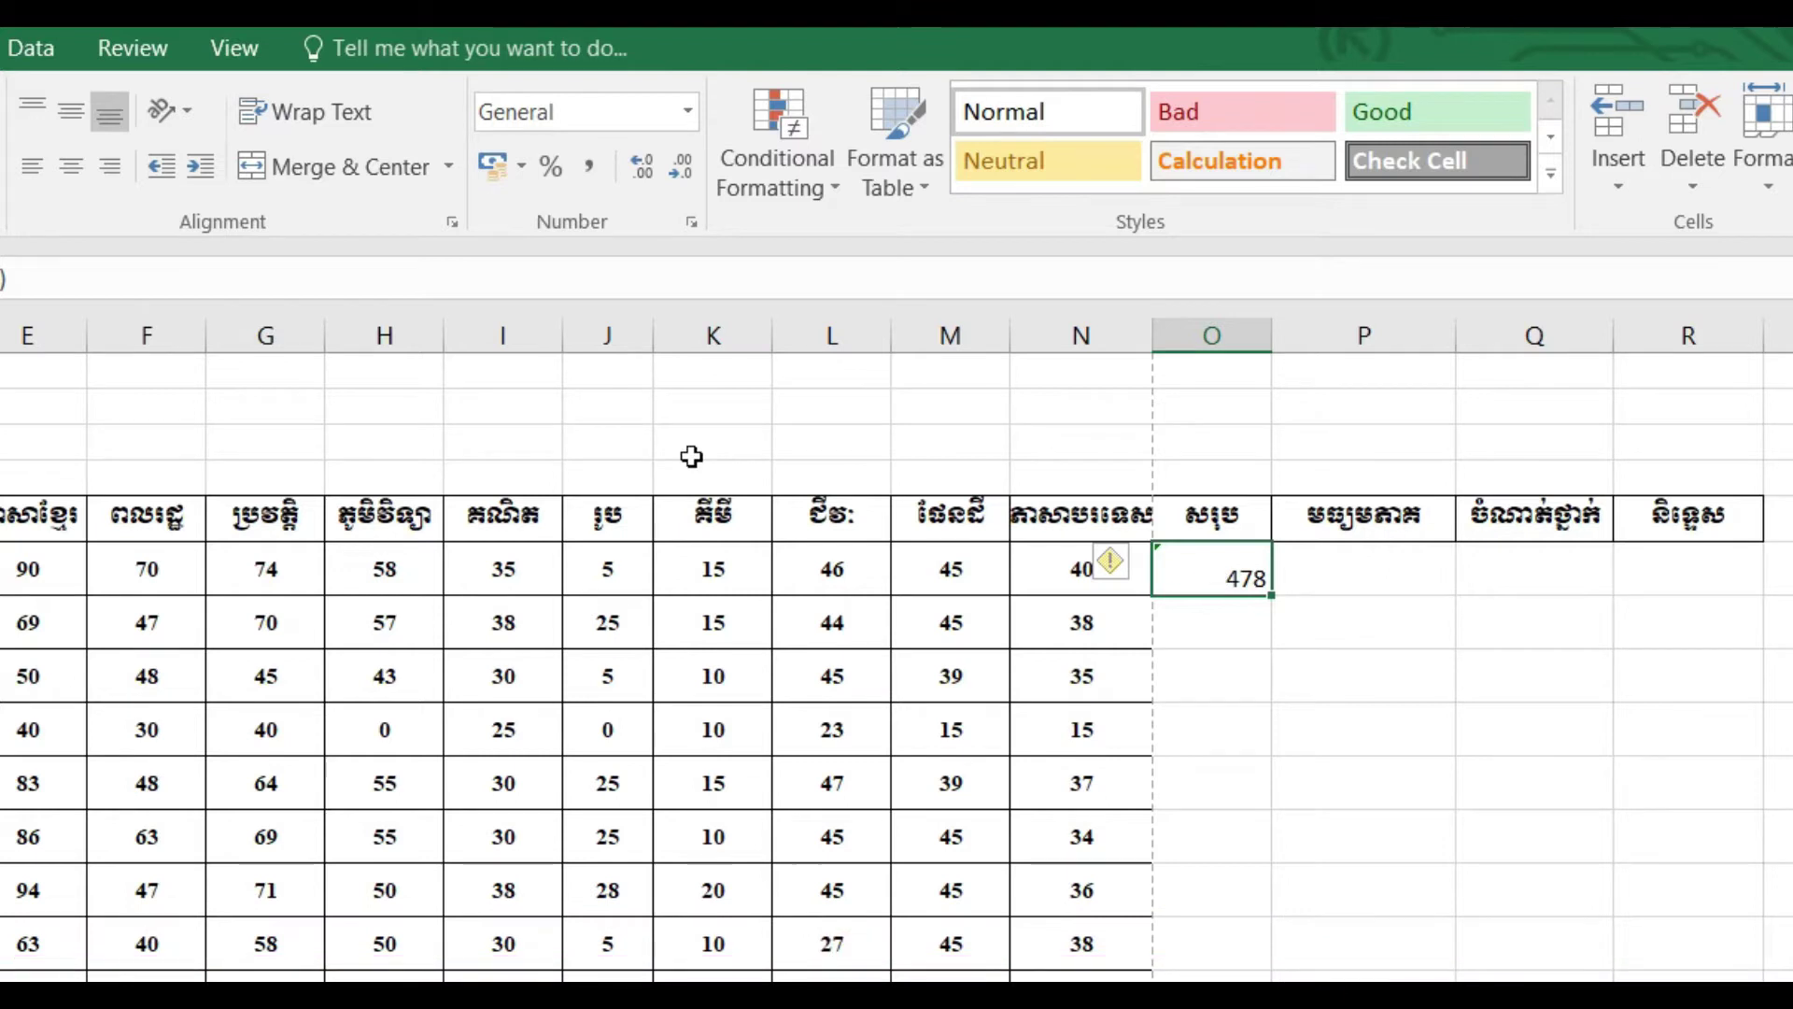
pyautogui.click(70, 112)
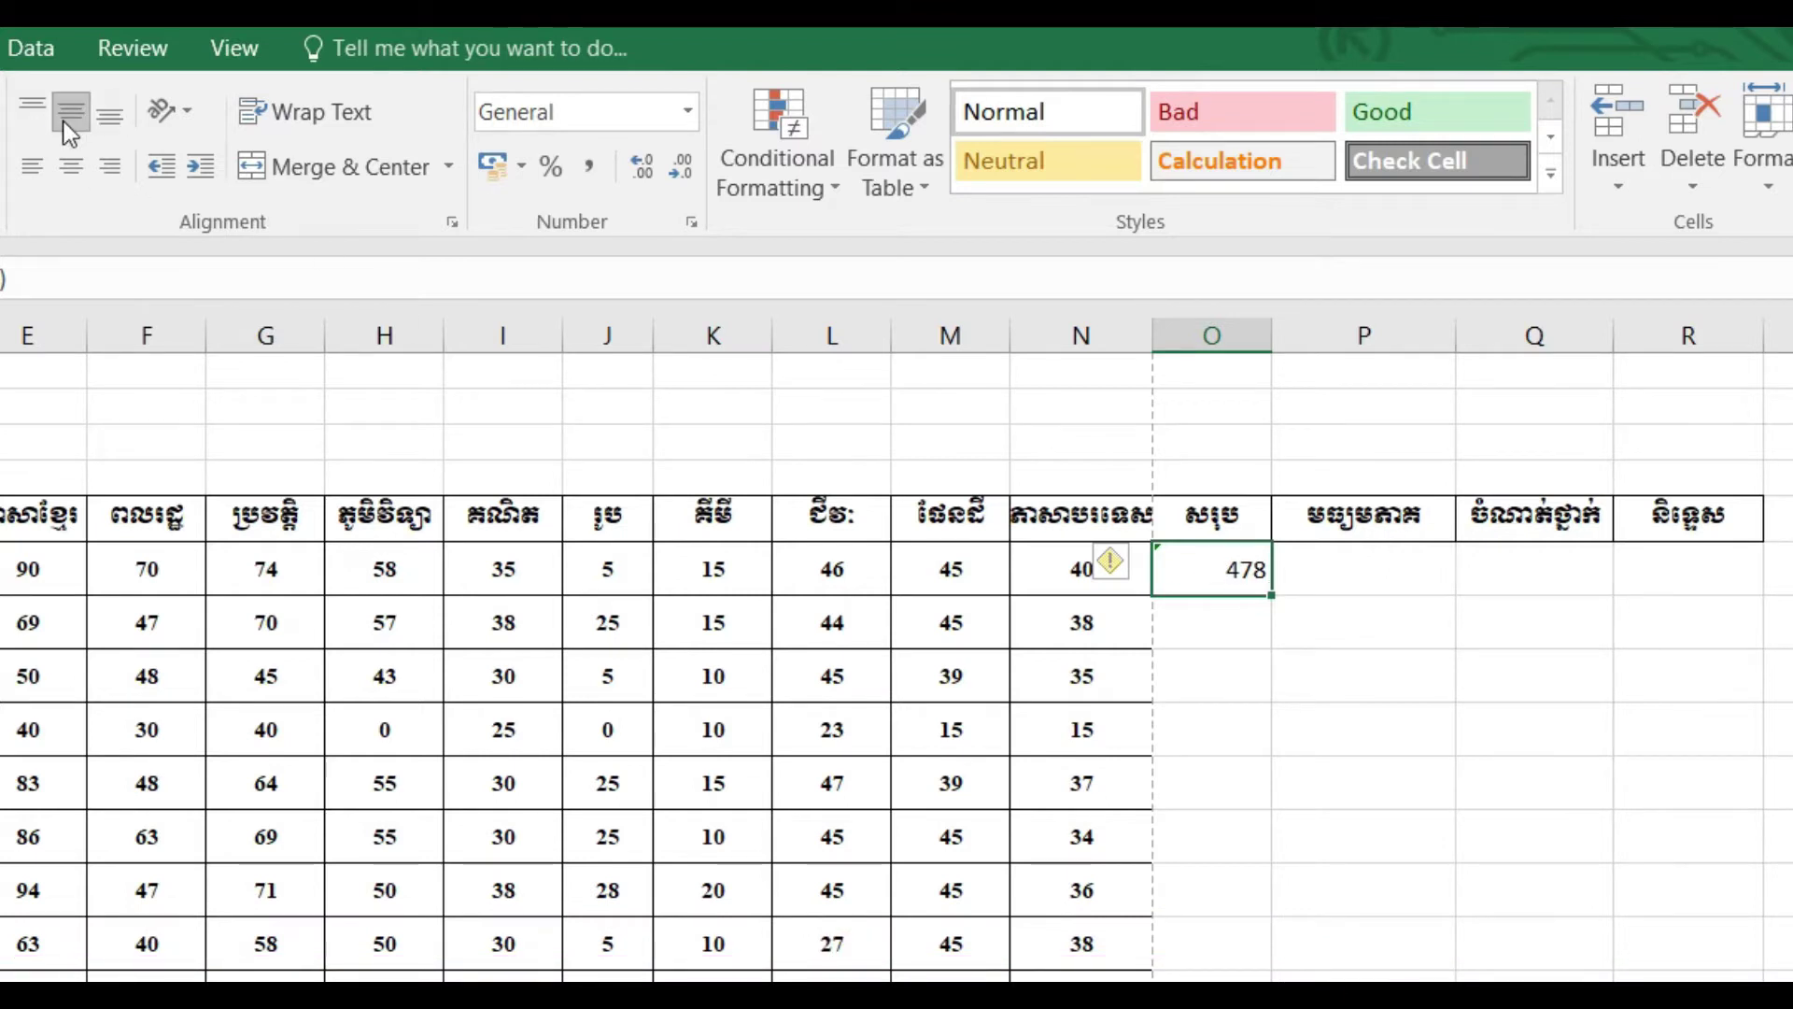
pyautogui.click(70, 167)
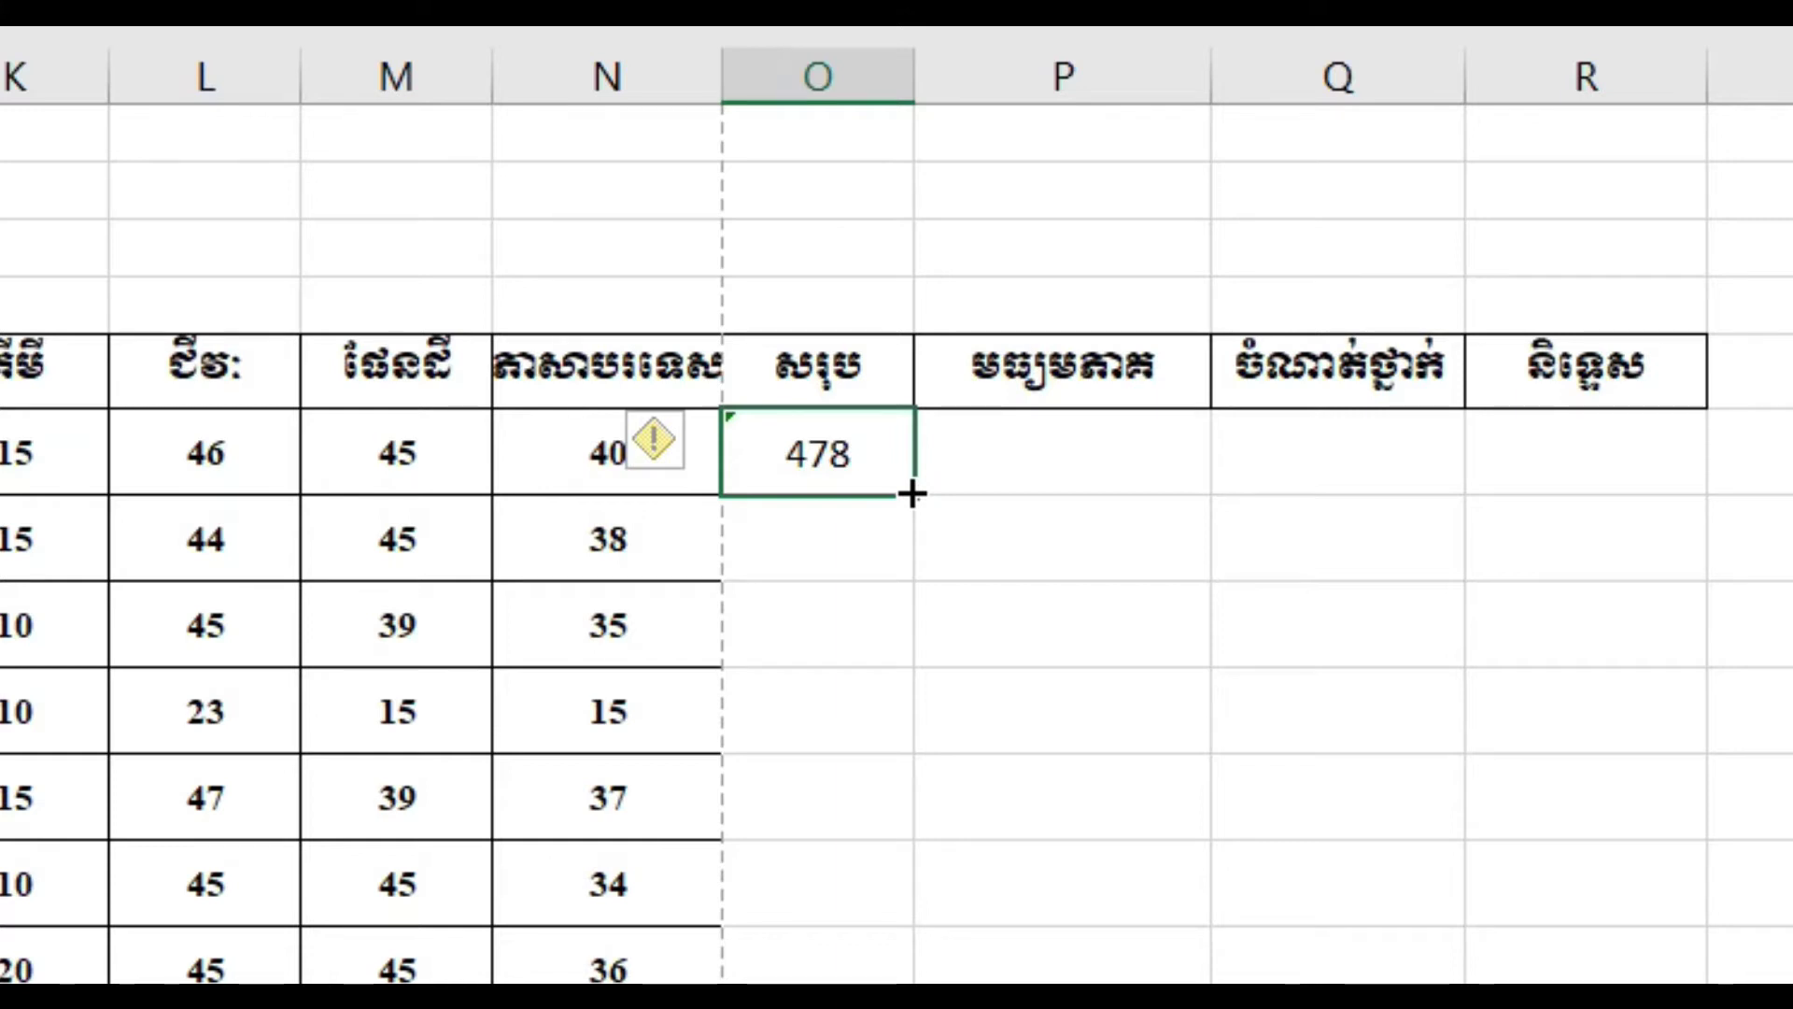
# - Fill the SUM formula down column O through row 50
pyautogui.moveTo(913, 494)
pyautogui.mouseDown()
pyautogui.moveTo(898, 652)
pyautogui.moveTo(1175, 686)
pyautogui.moveTo(1161, 952)
pyautogui.mouseUp()
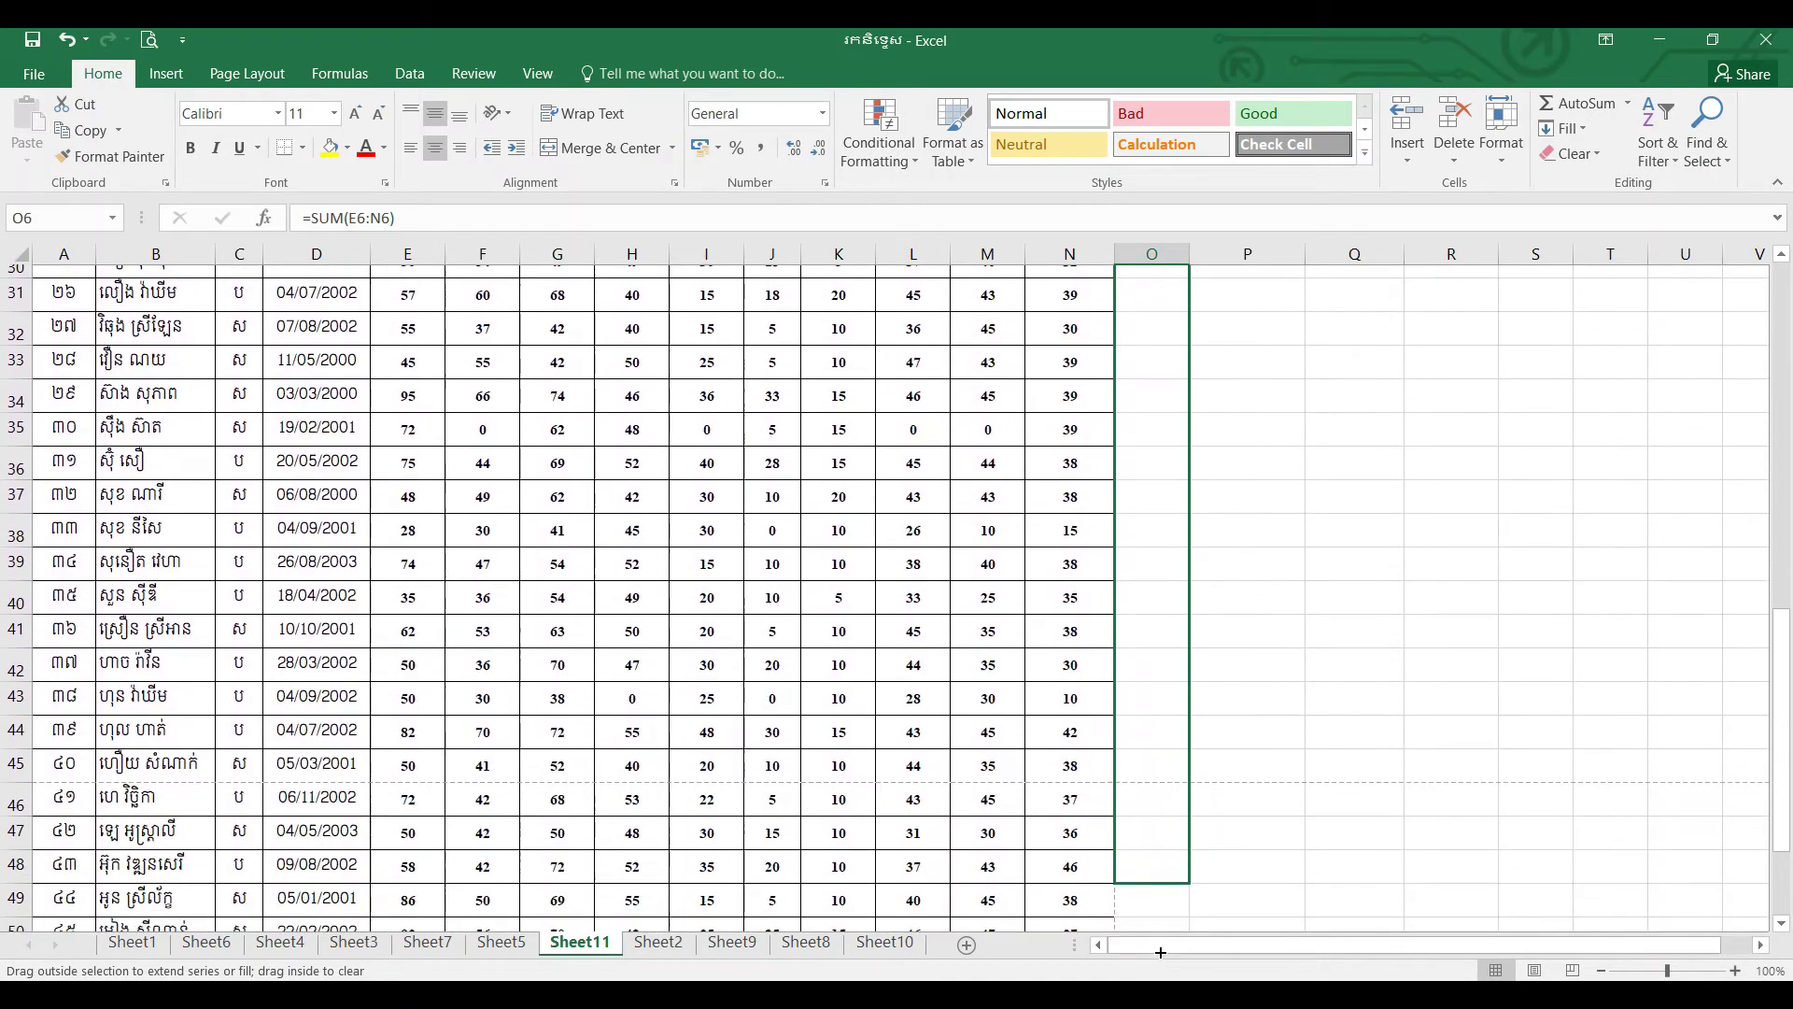
pyautogui.moveTo(1160, 952); pyautogui.dragTo(1158, 890)
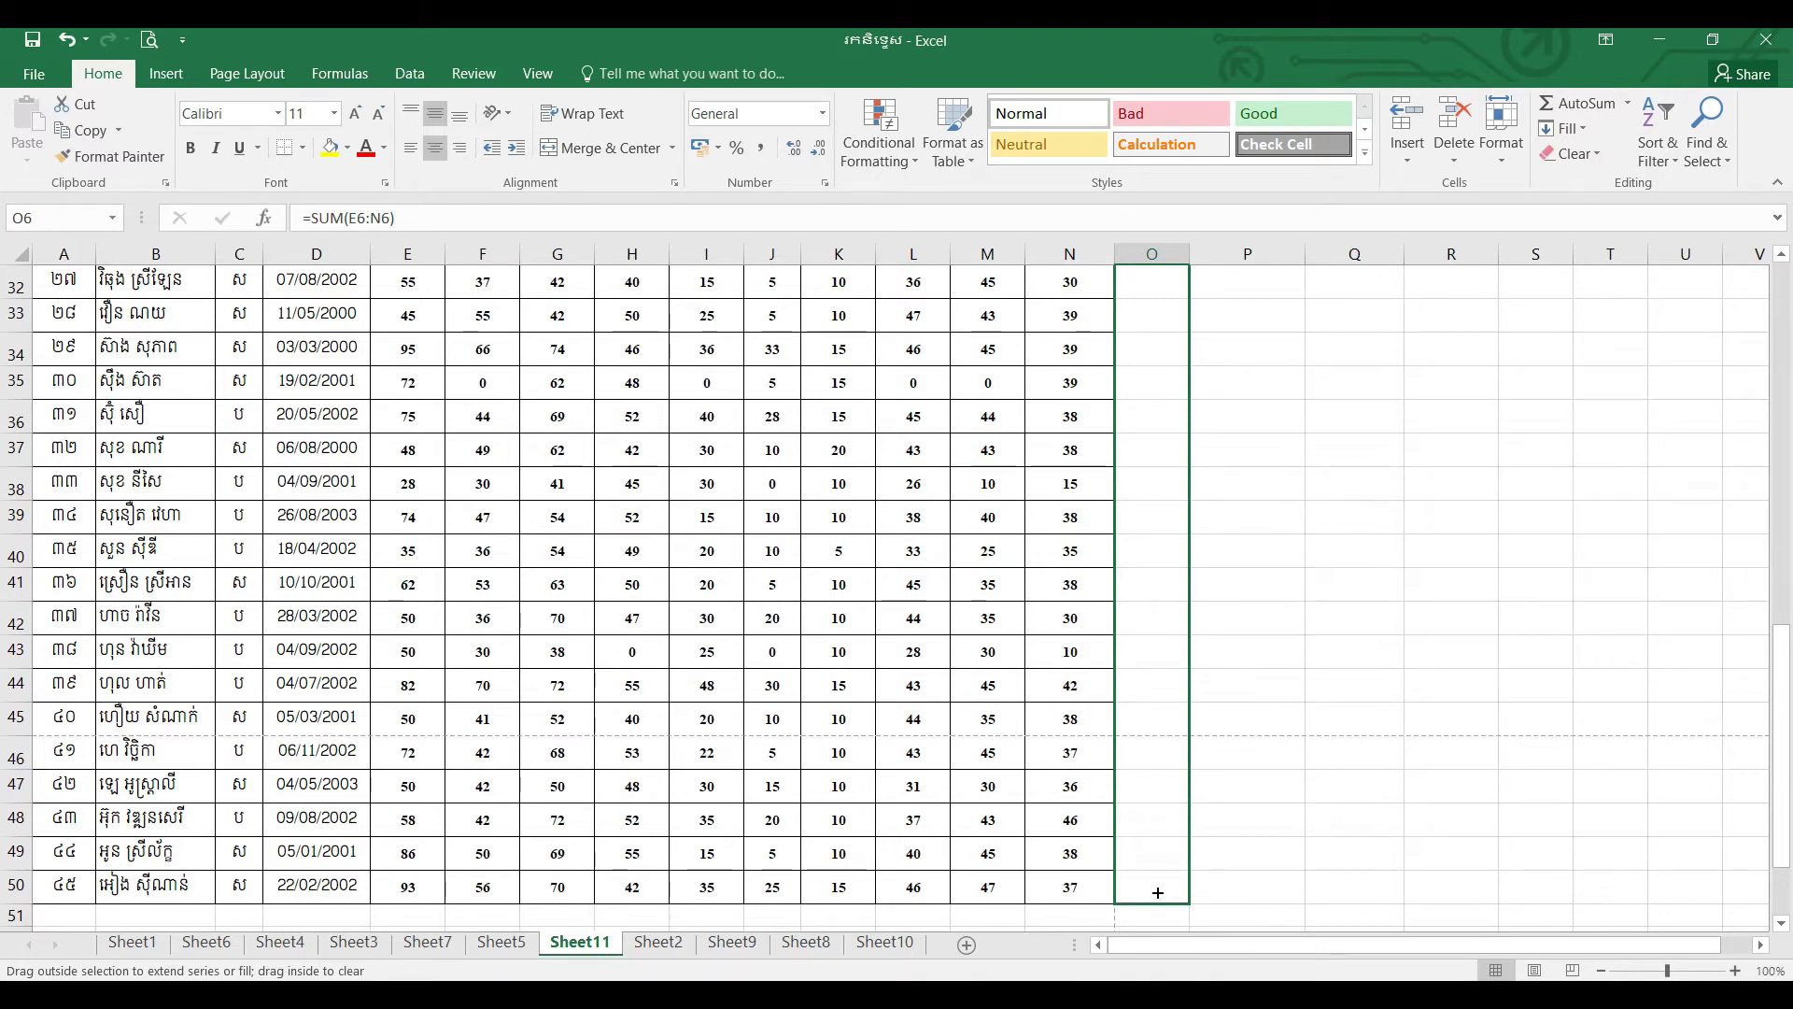
pyautogui.moveTo(1158, 892); pyautogui.dragTo(1156, 890)
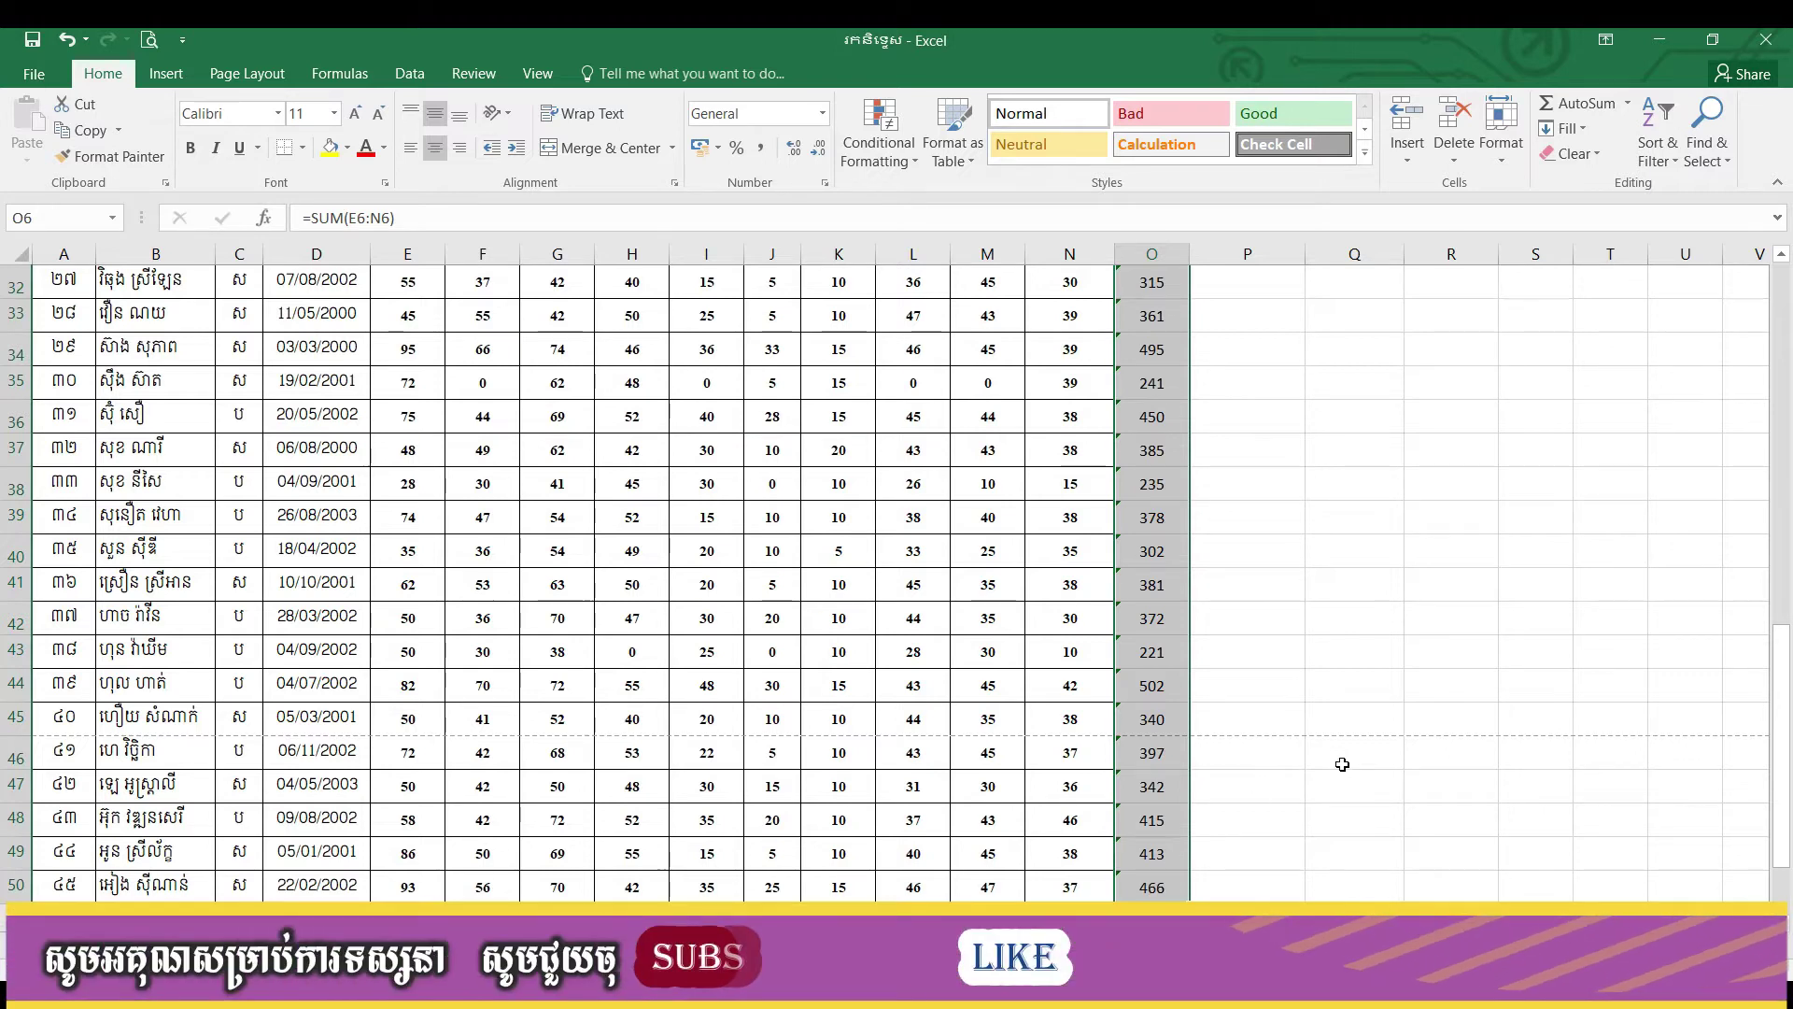
pyautogui.moveTo(1784, 757)
pyautogui.mouseDown()
pyautogui.moveTo(1786, 696)
pyautogui.moveTo(1349, 455)
pyautogui.mouseUp()
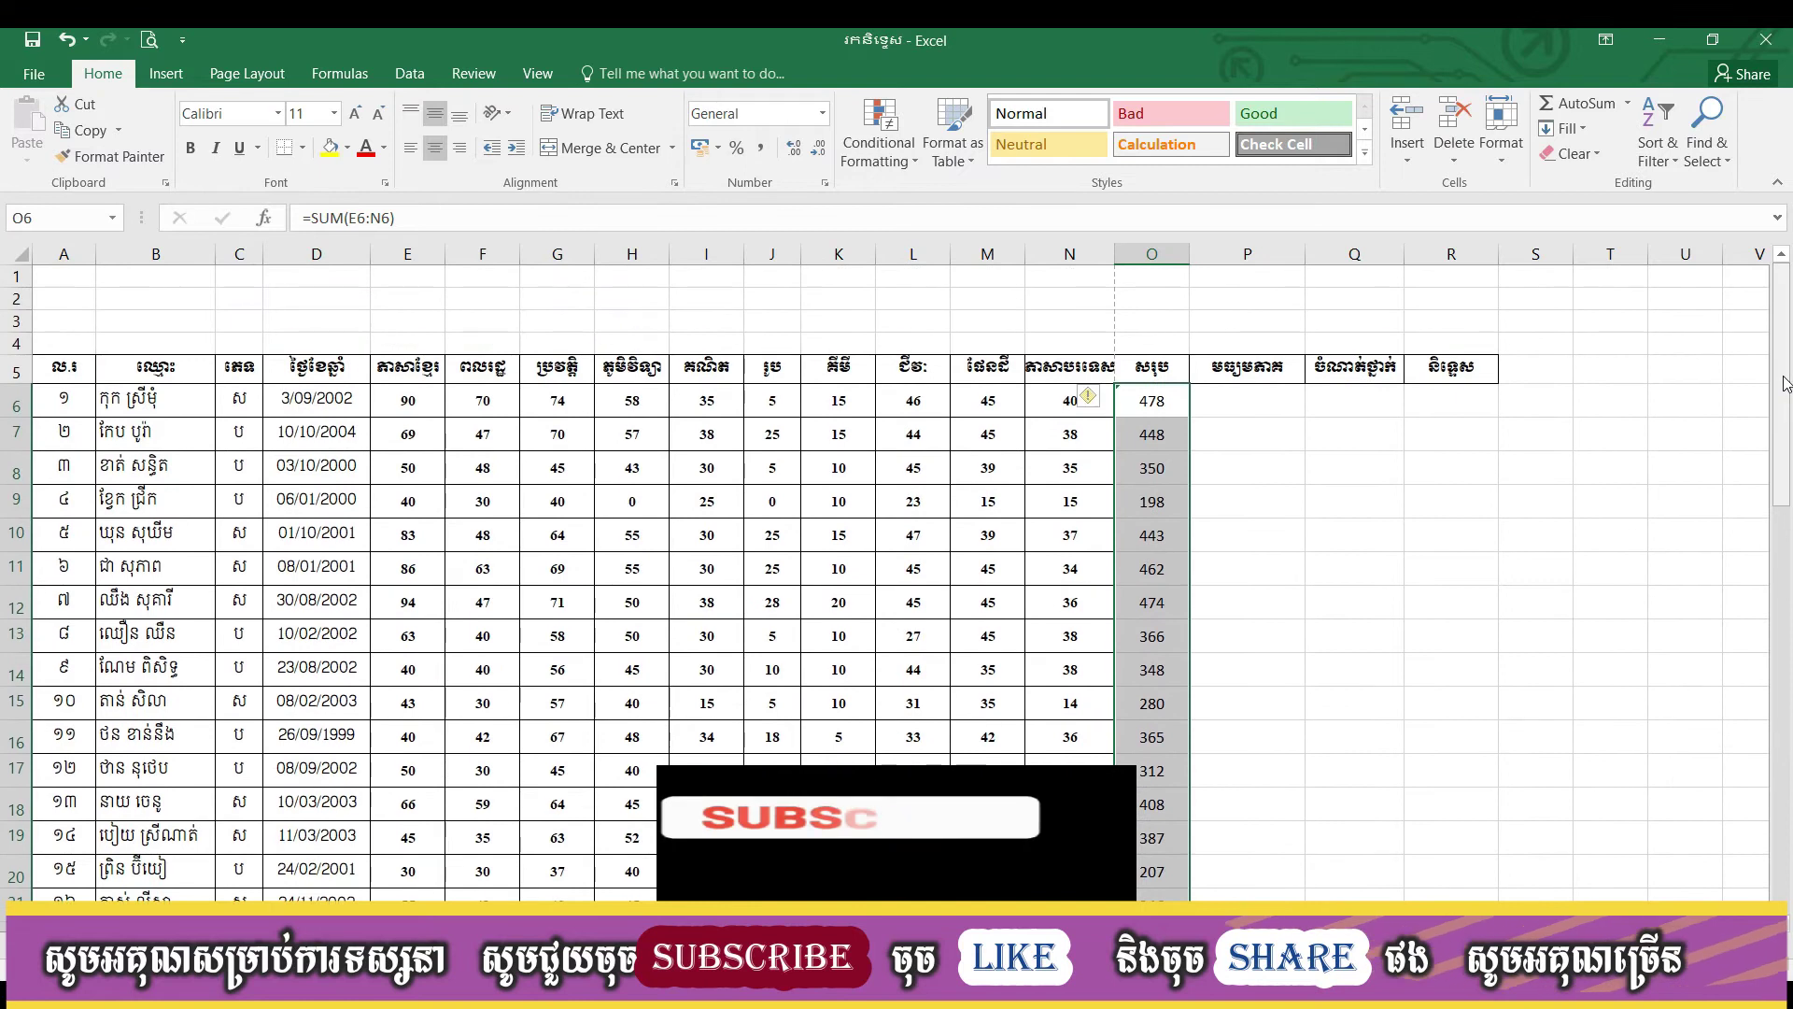
pyautogui.click(1248, 395)
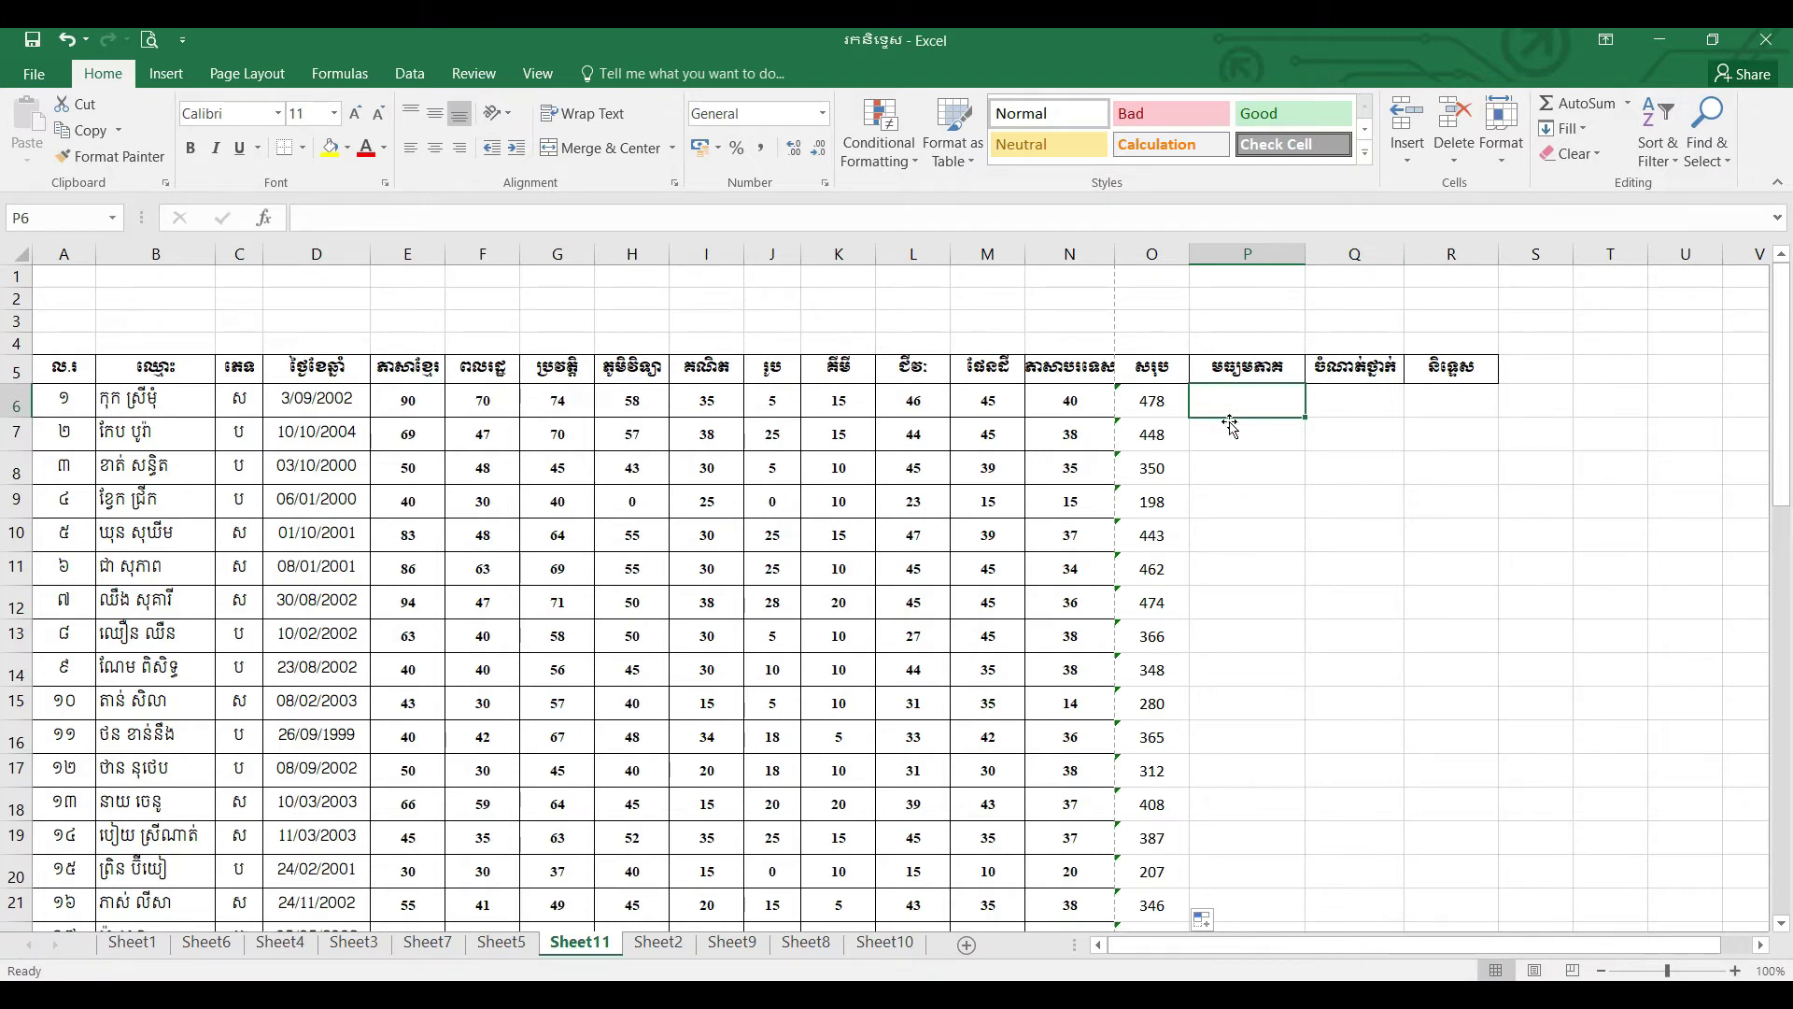
# - Enter =O6/10 in P6 so the first student's average shows 47.8
pyautogui.moveTo(1231, 411); pyautogui.dragTo(1231, 435)
pyautogui.click(1235, 403)
pyautogui.click(1236, 441)
pyautogui.click(1236, 399)
pyautogui.write('=')
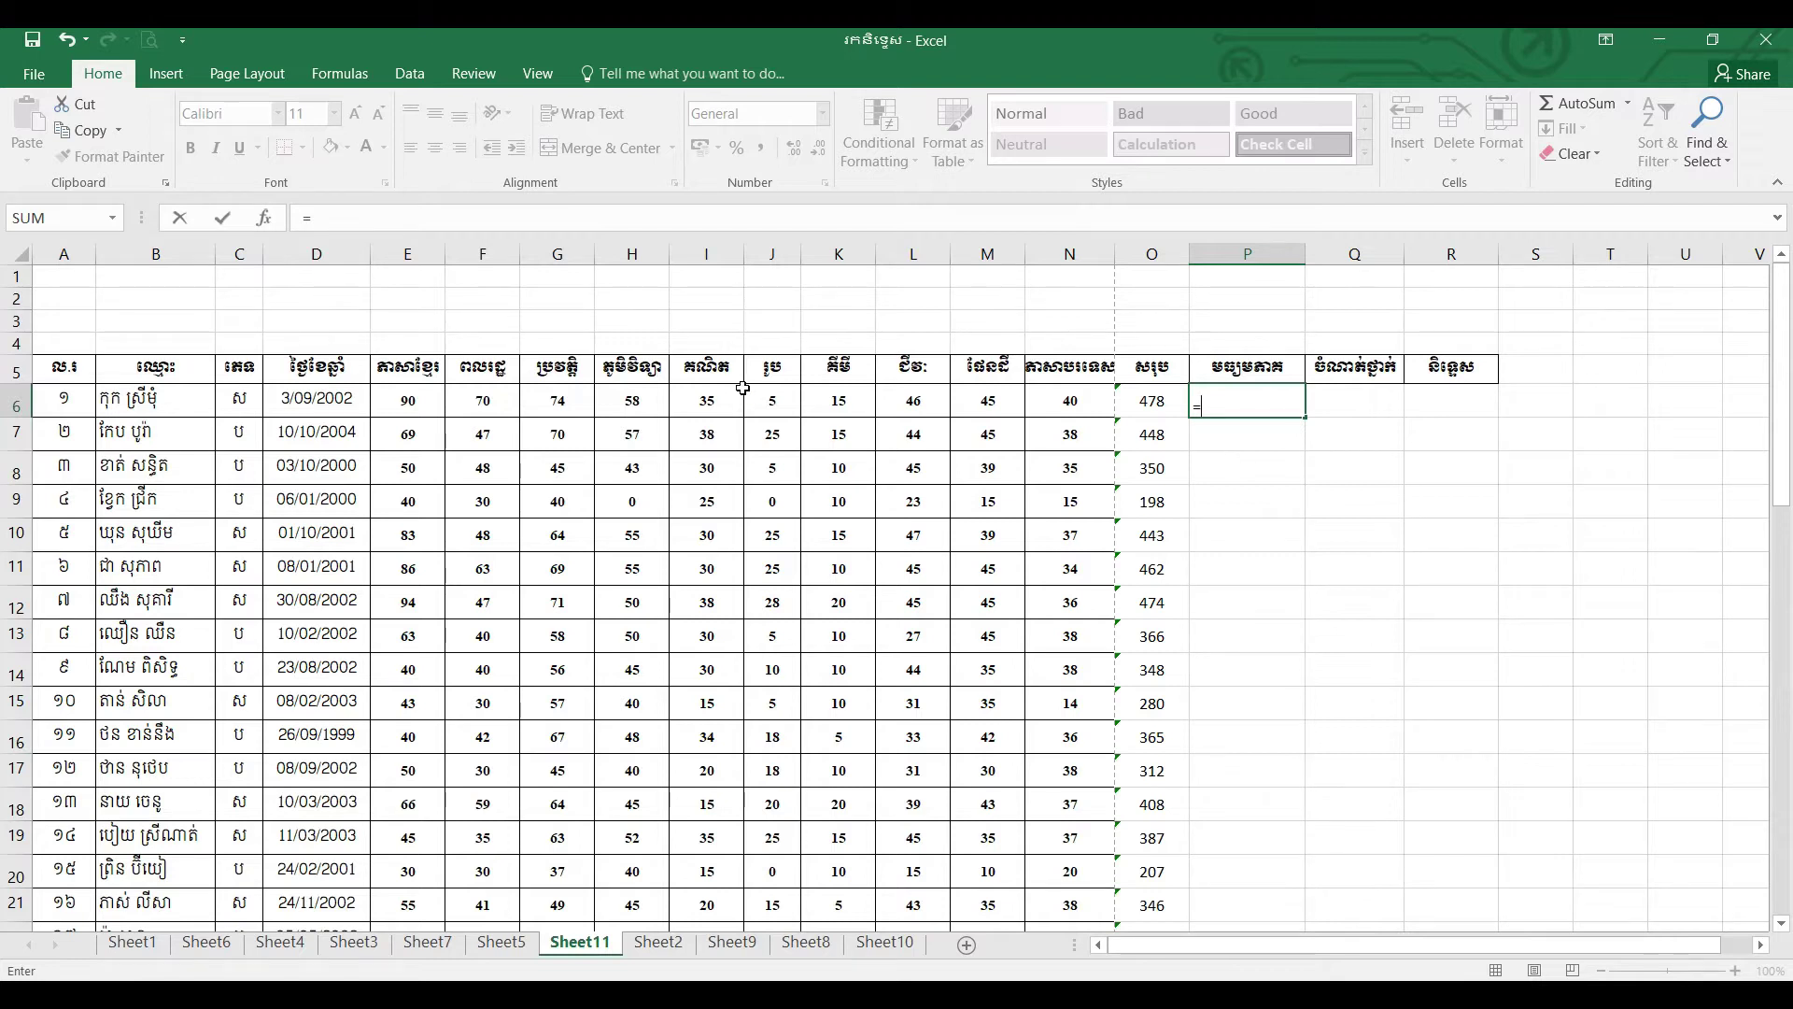
pyautogui.moveTo(410, 401); pyautogui.dragTo(1065, 401)
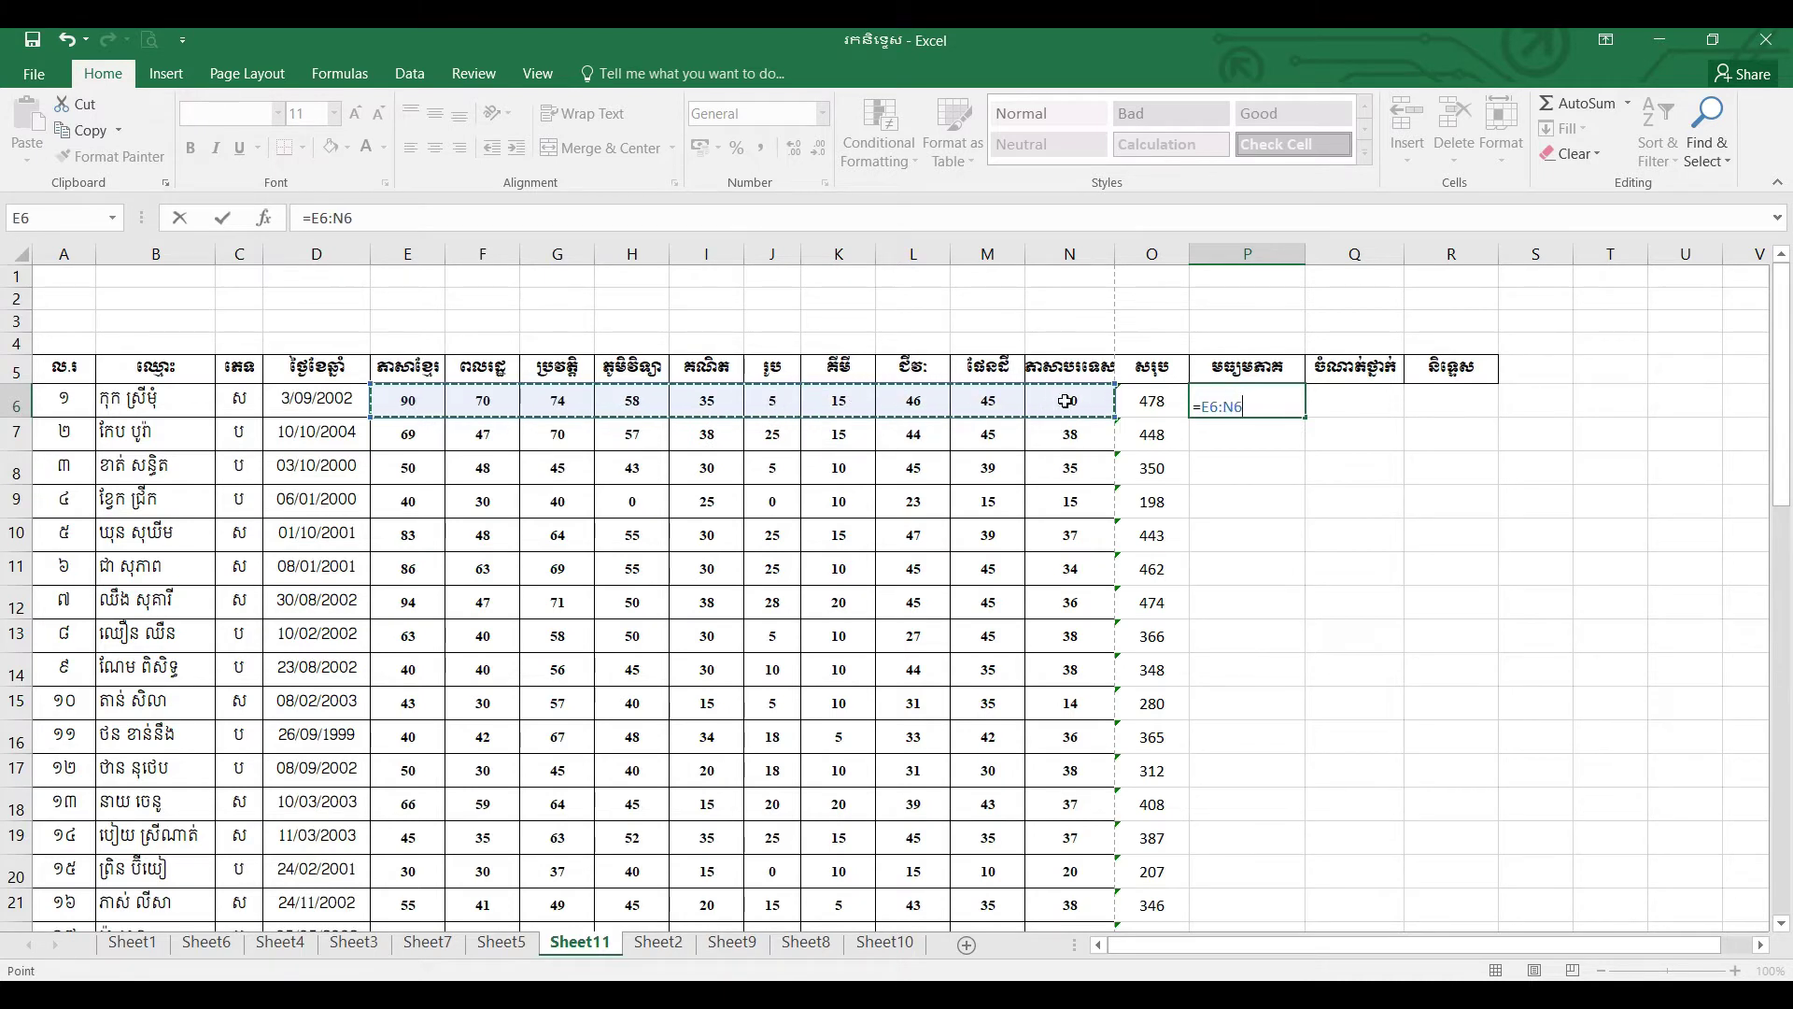
pyautogui.press('BackSpace')
pyautogui.press('BackSpace')
pyautogui.press('BackSpace')
pyautogui.press('BackSpace')
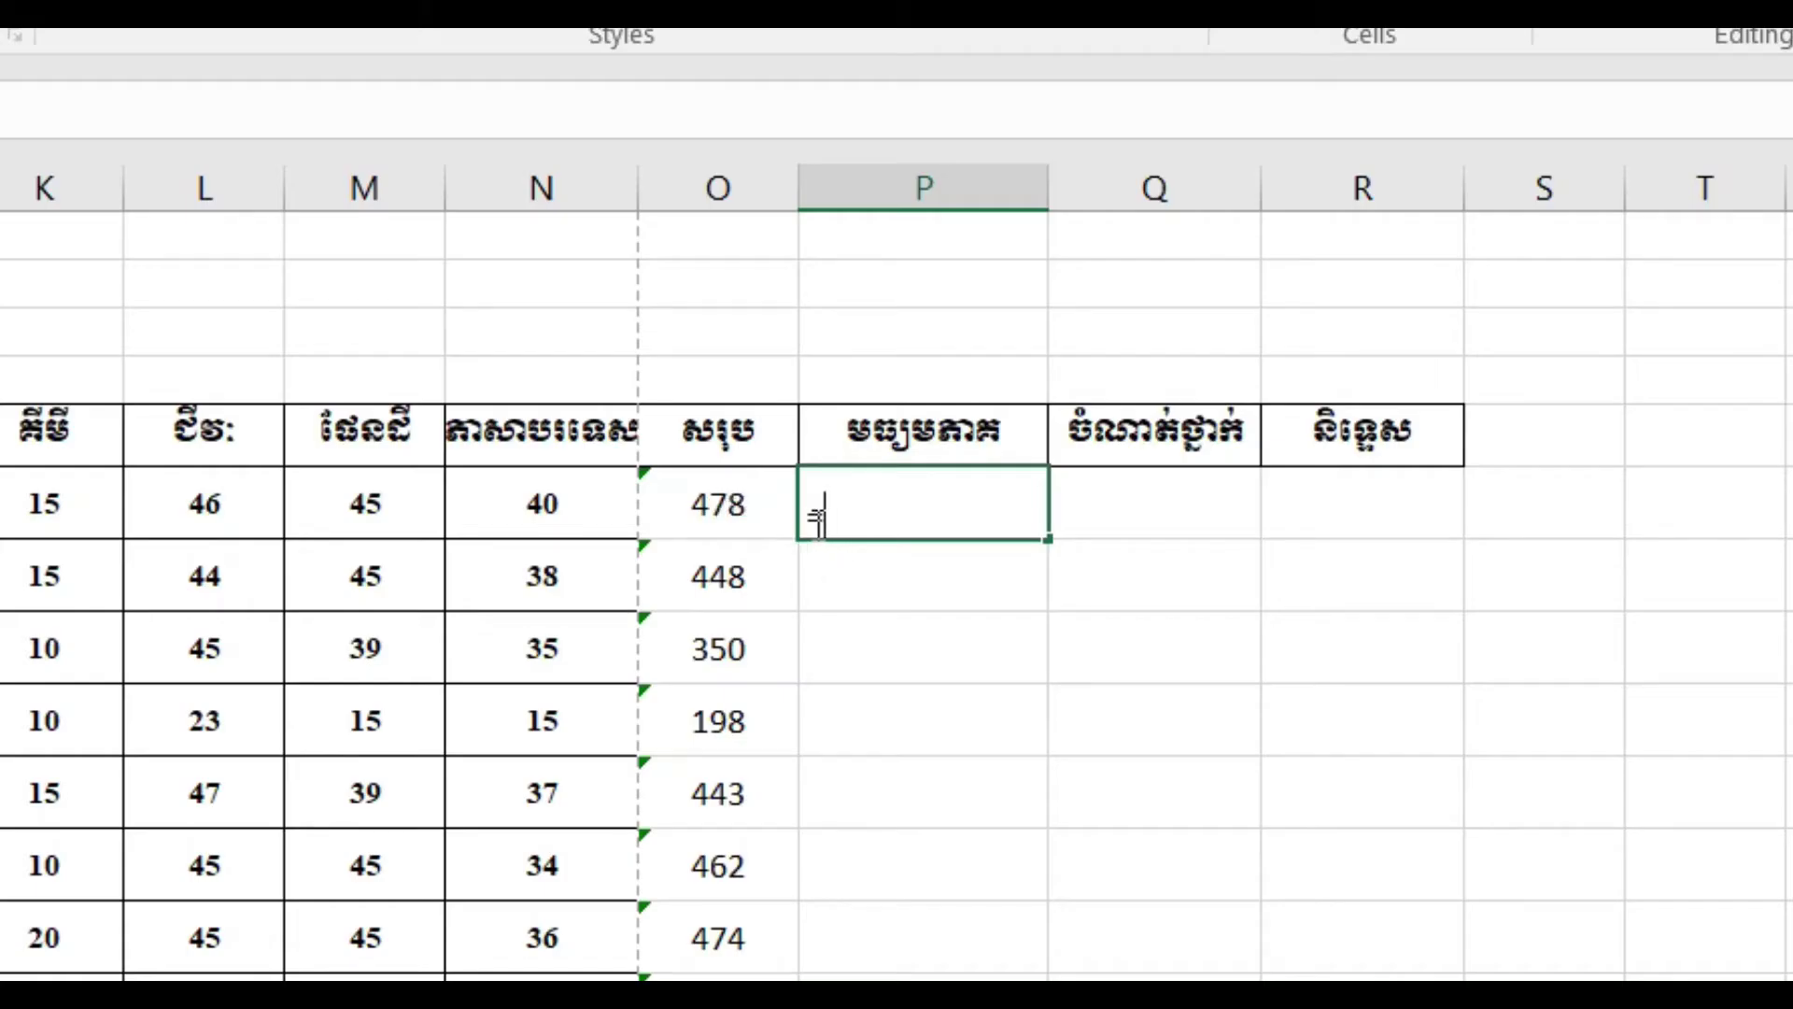
pyautogui.click(727, 507)
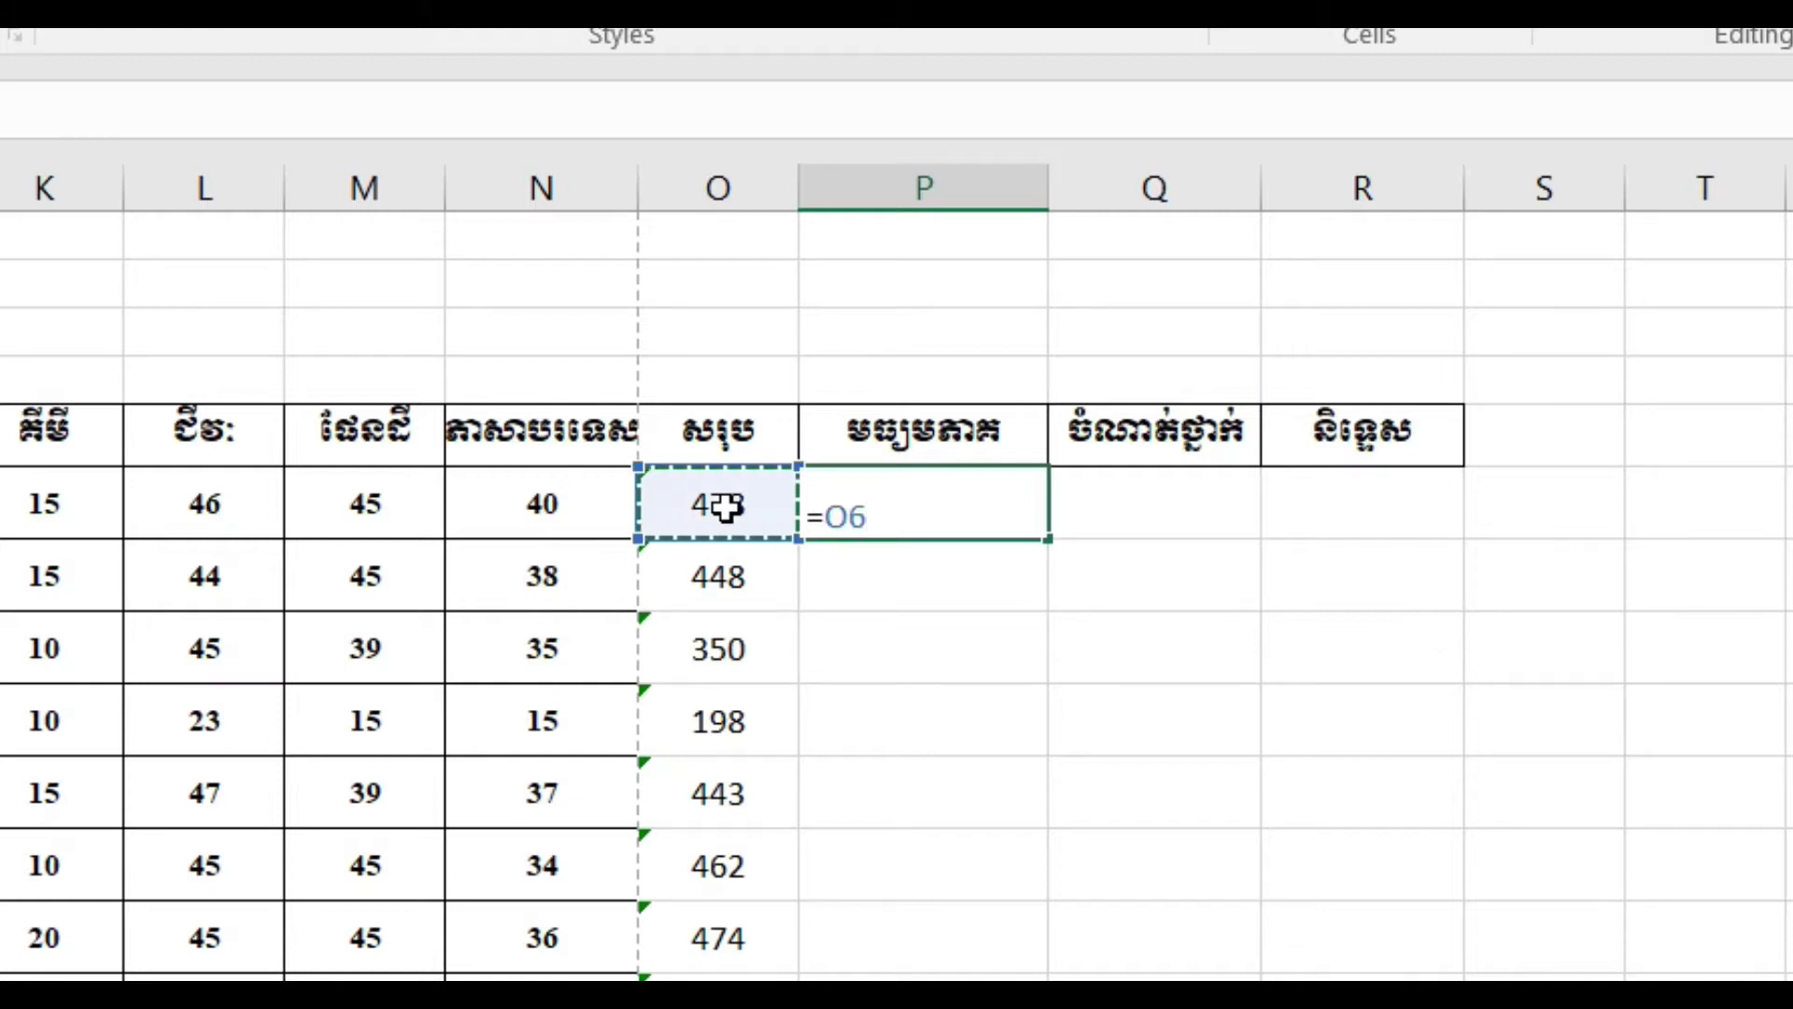
pyautogui.write('/')
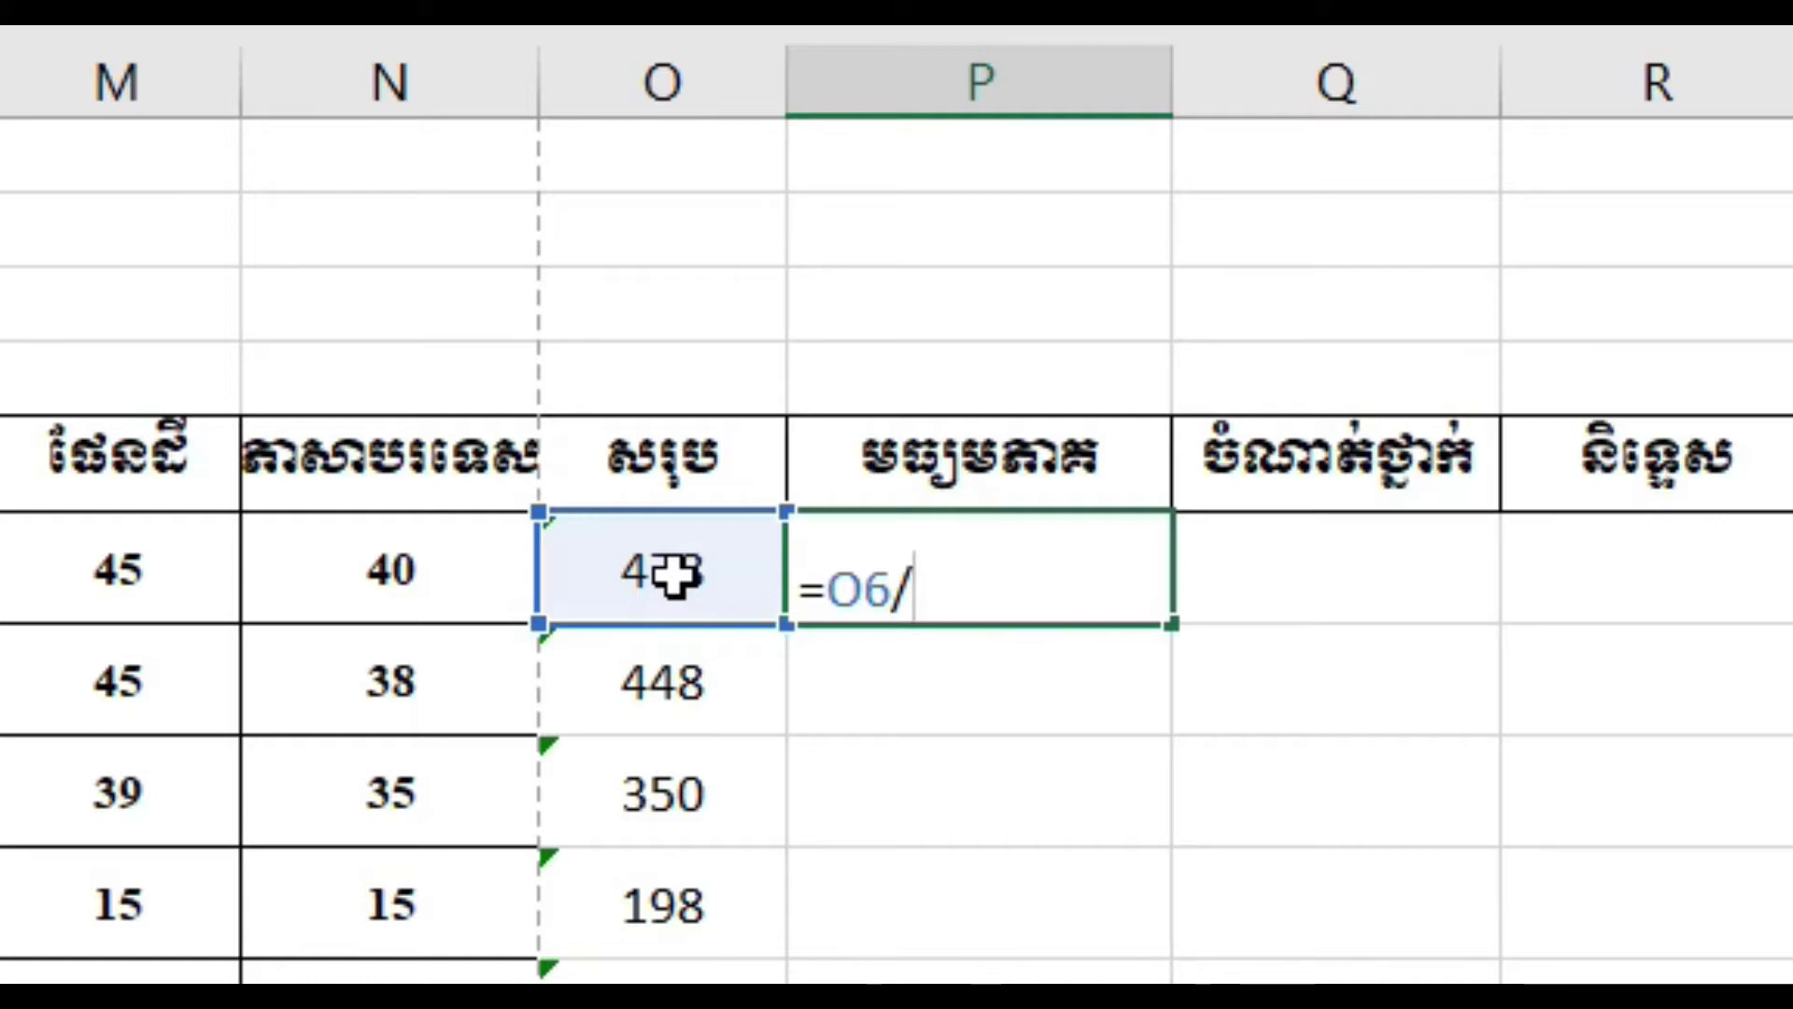
pyautogui.write('10')
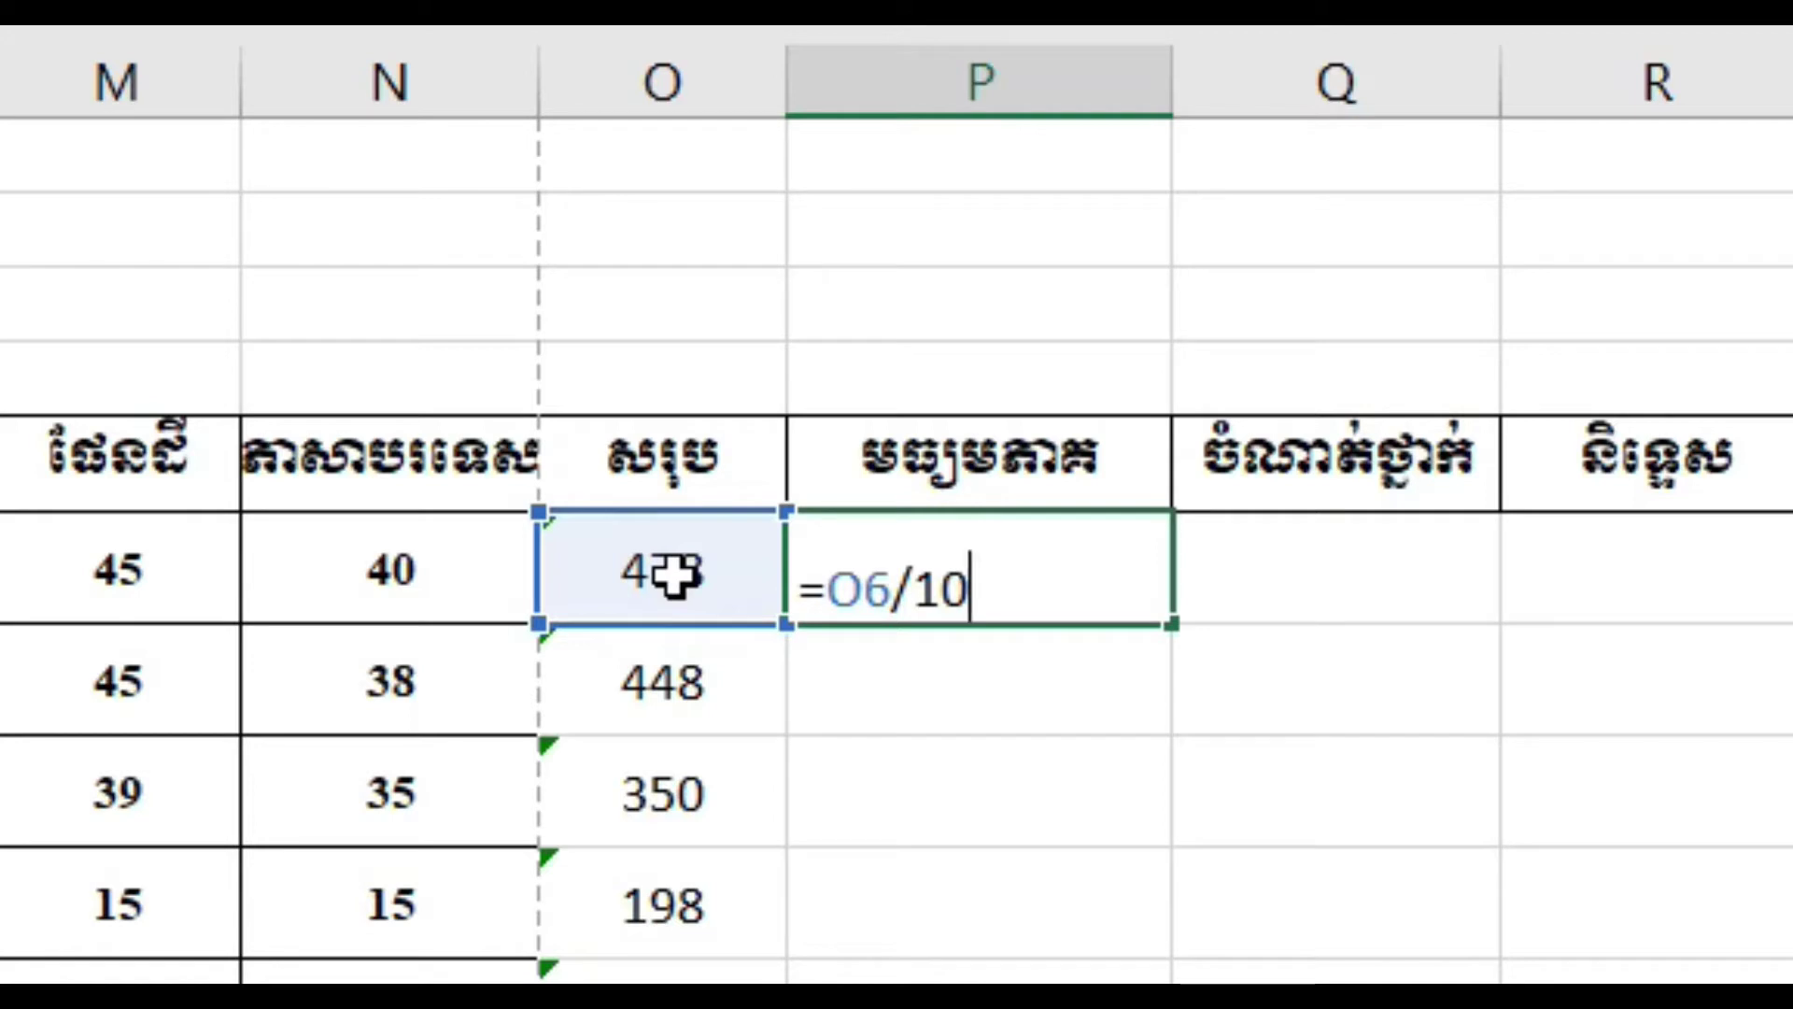
pyautogui.press('Return')
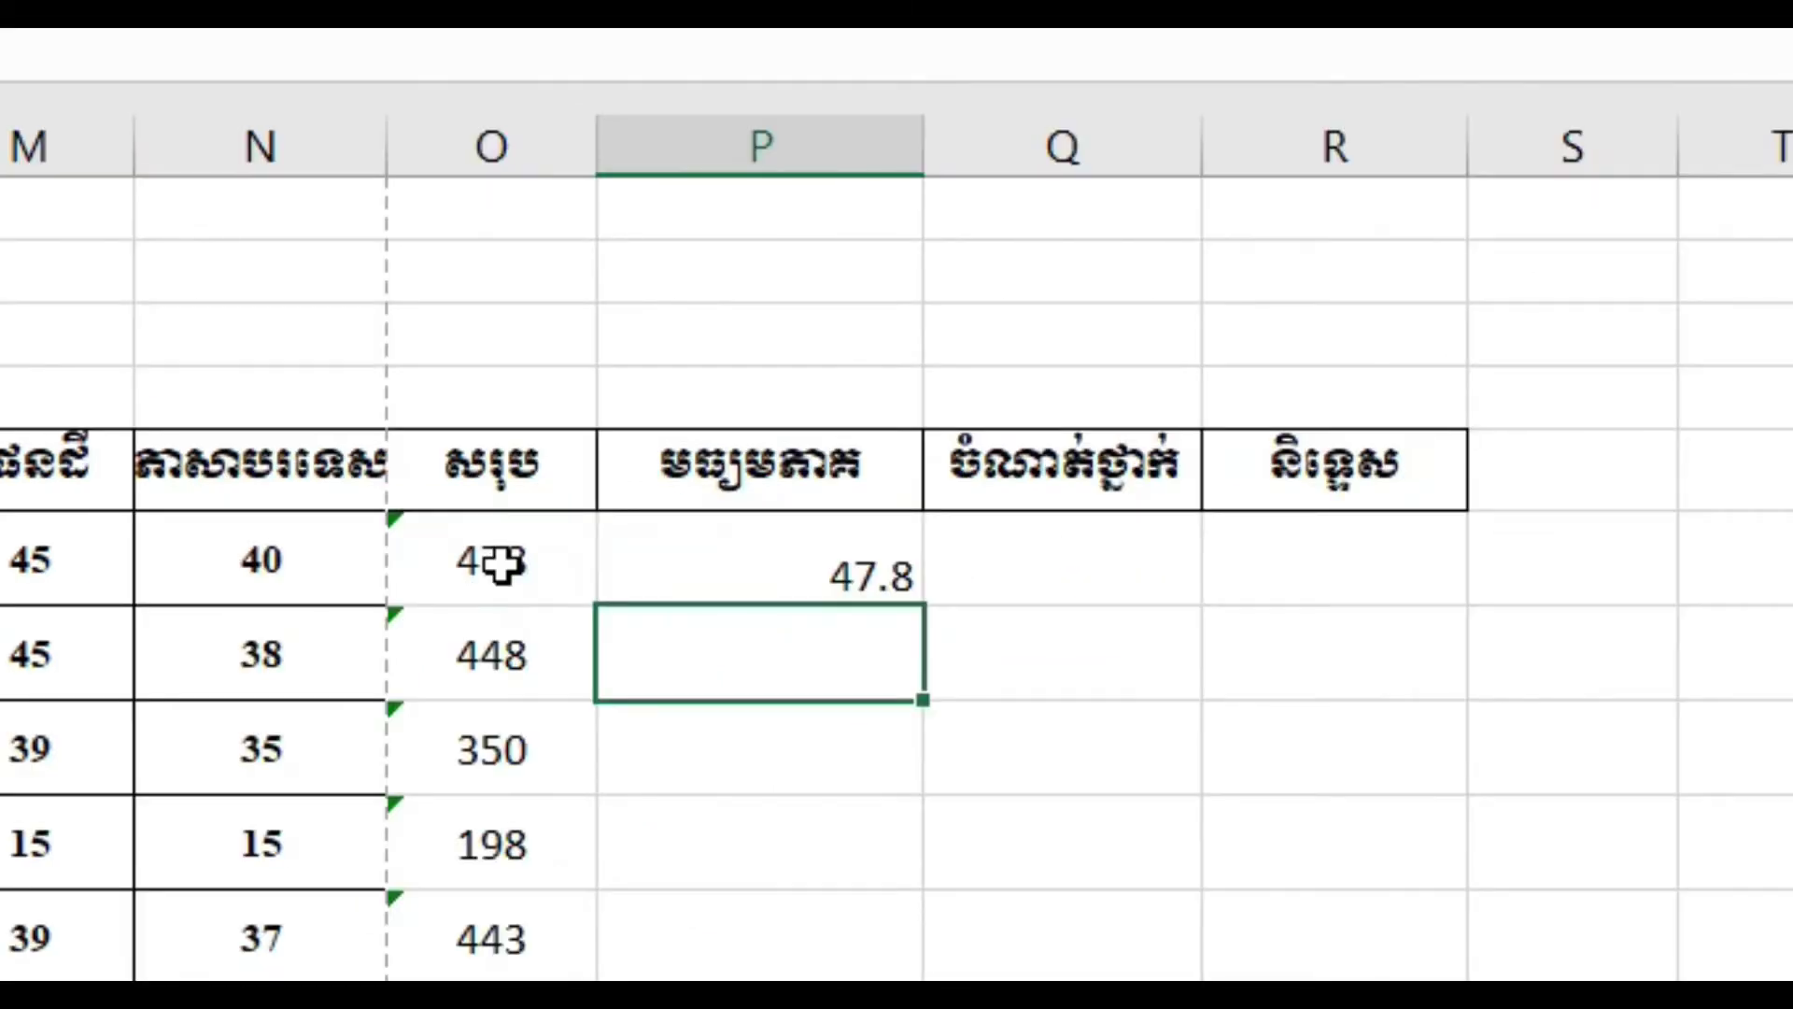
# - Centre the average in P6 vertically and horizontally
pyautogui.click(787, 548)
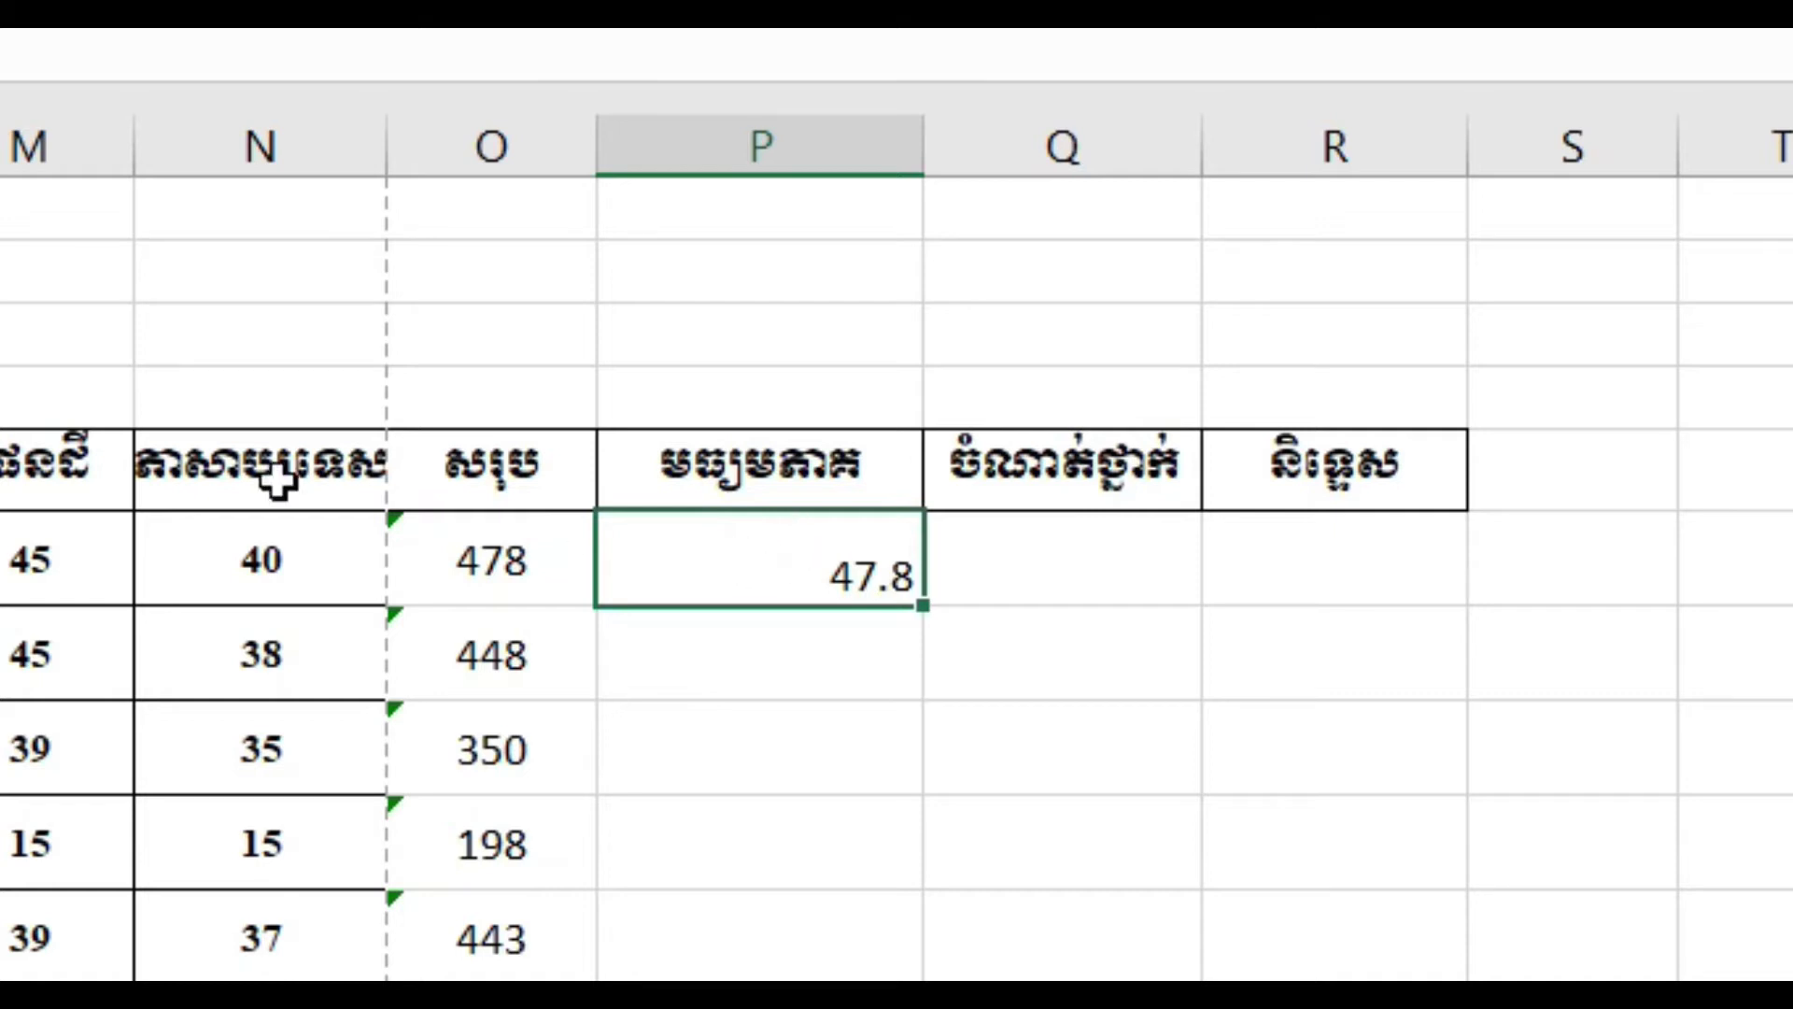
pyautogui.hotkey('alt', 'h')
pyautogui.press('a')
pyautogui.press('m')
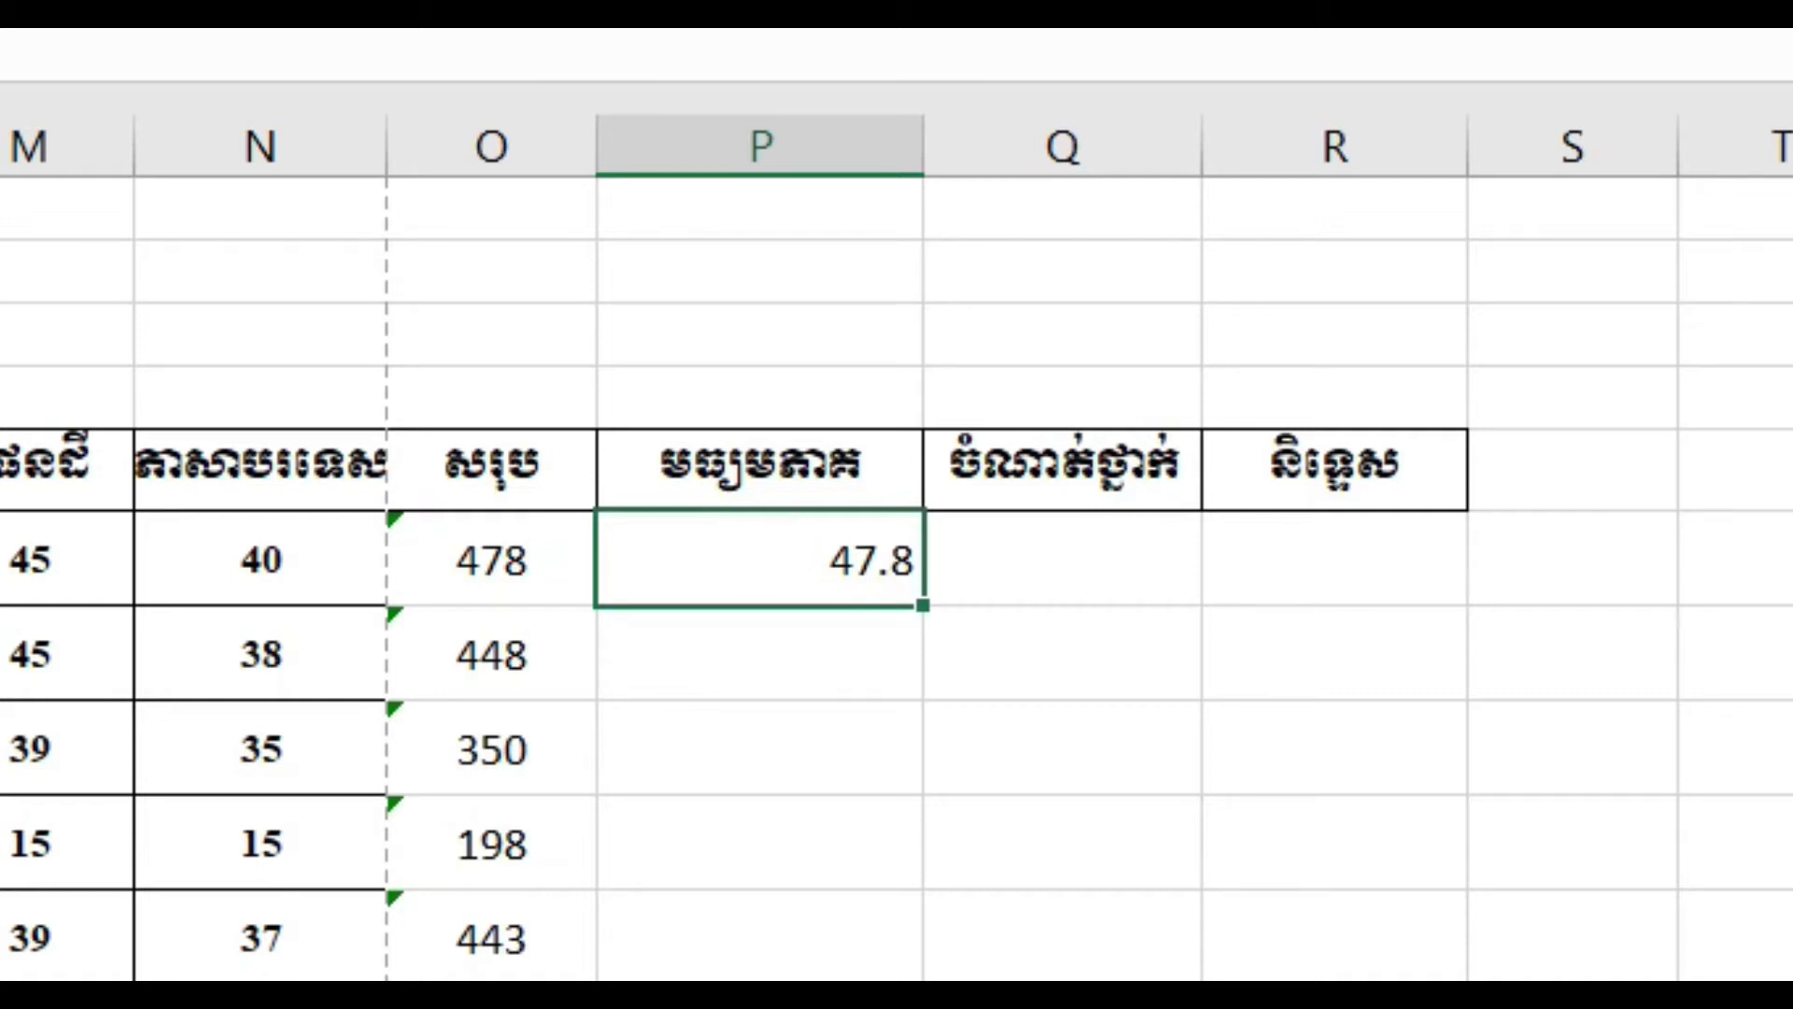
pyautogui.hotkey('alt', 'h')
pyautogui.press('a')
pyautogui.press('c')
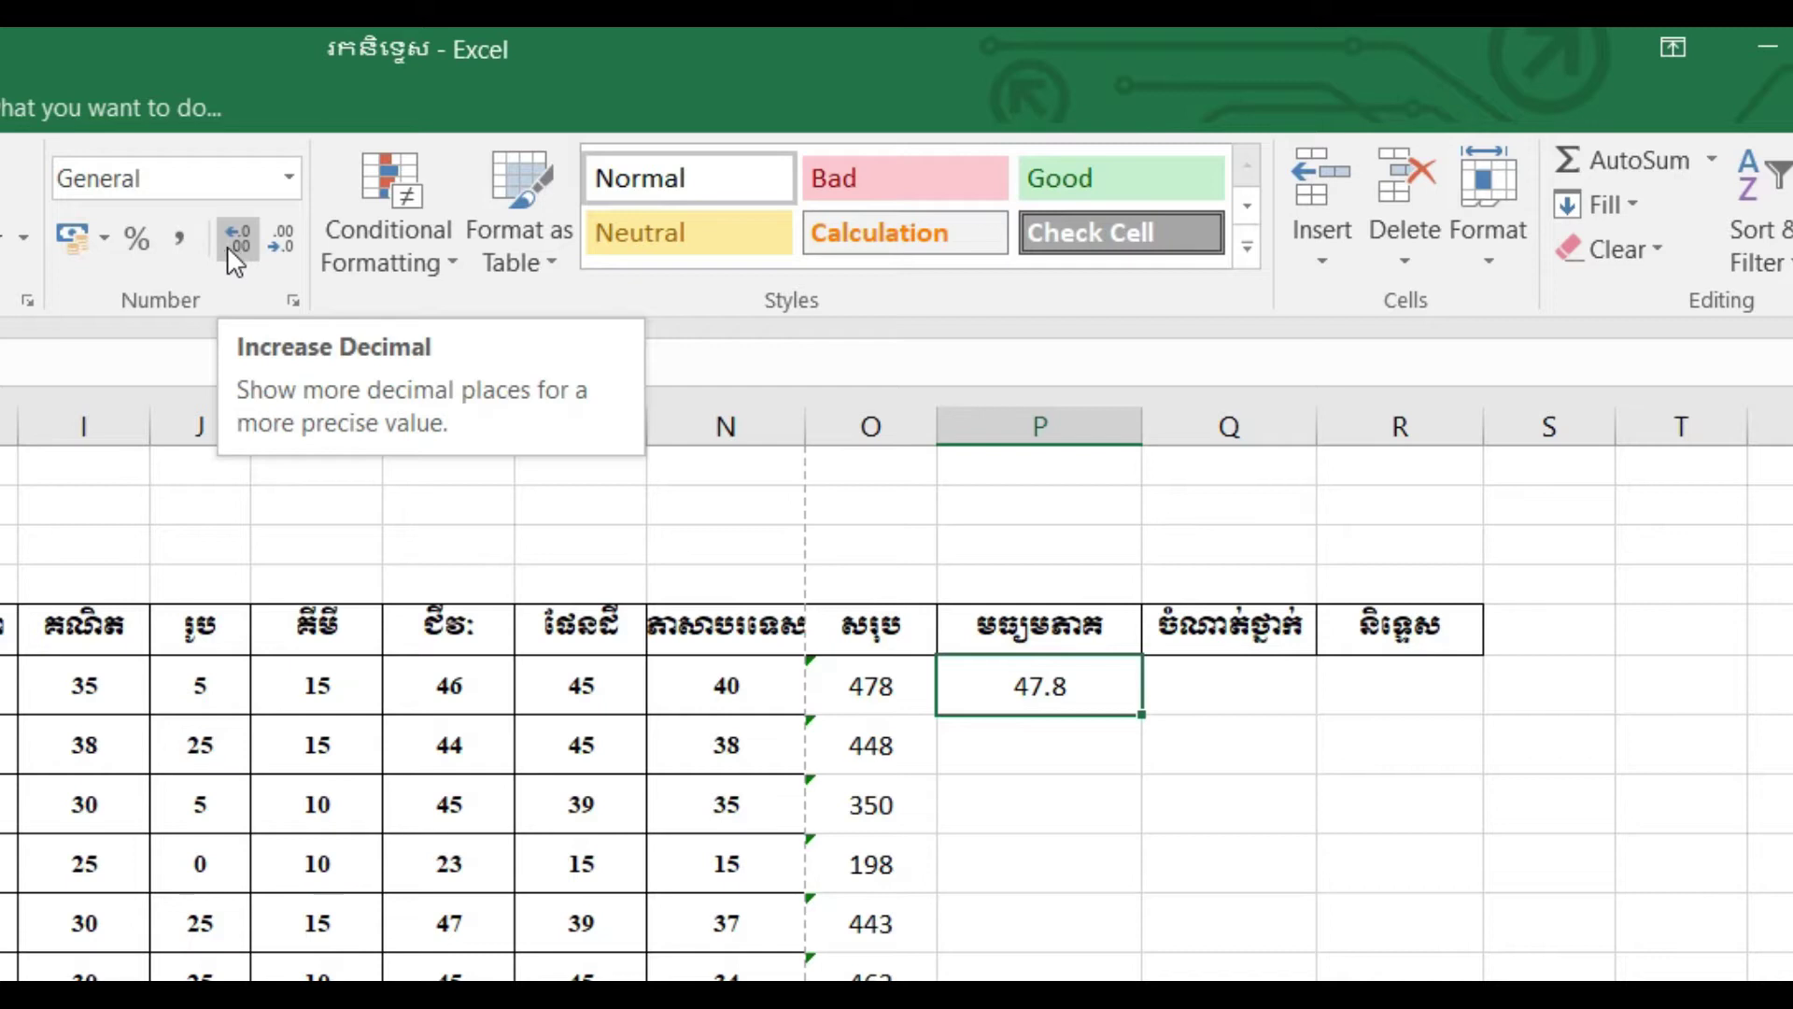
# - Show P6 with two decimals (47.80) and fill the average formula down to P50
pyautogui.click(226, 245)
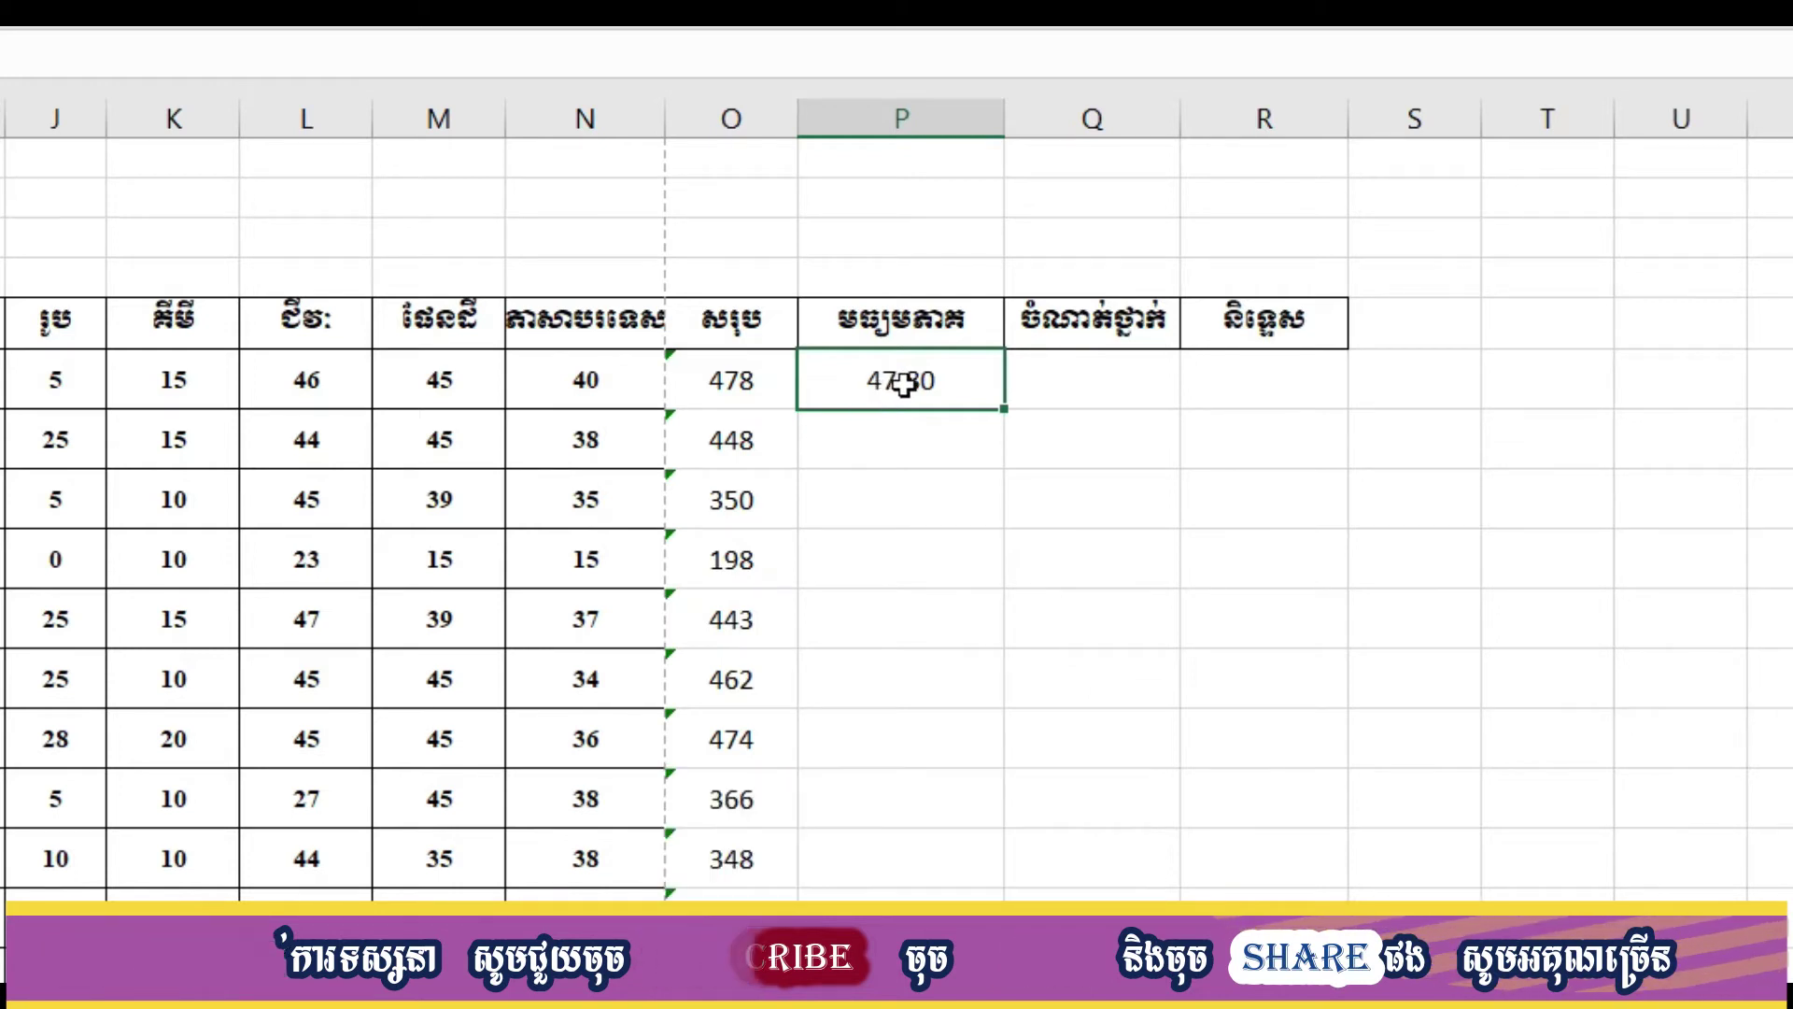
pyautogui.hotkey('alt', 'h', '9')
pyautogui.hotkey('alt', 'h', '0')
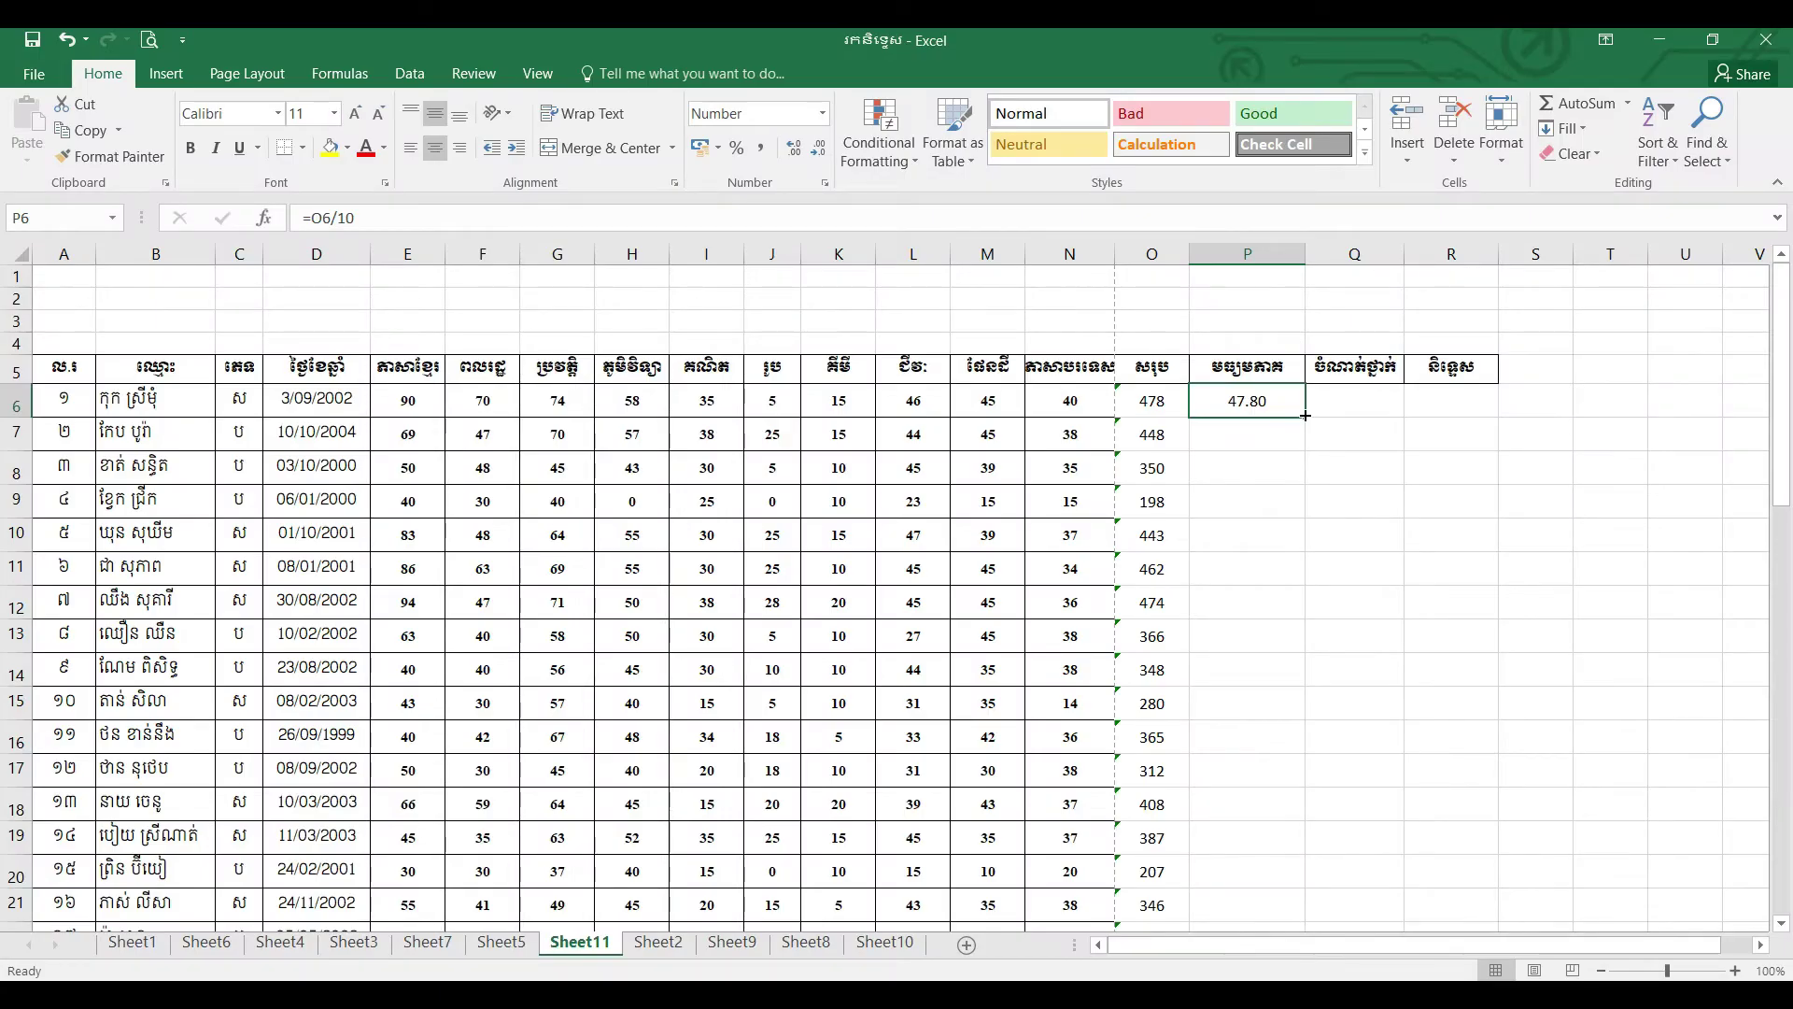
pyautogui.moveTo(1305, 415)
pyautogui.mouseDown()
pyautogui.moveTo(1306, 946)
pyautogui.moveTo(1297, 843)
pyautogui.mouseUp()
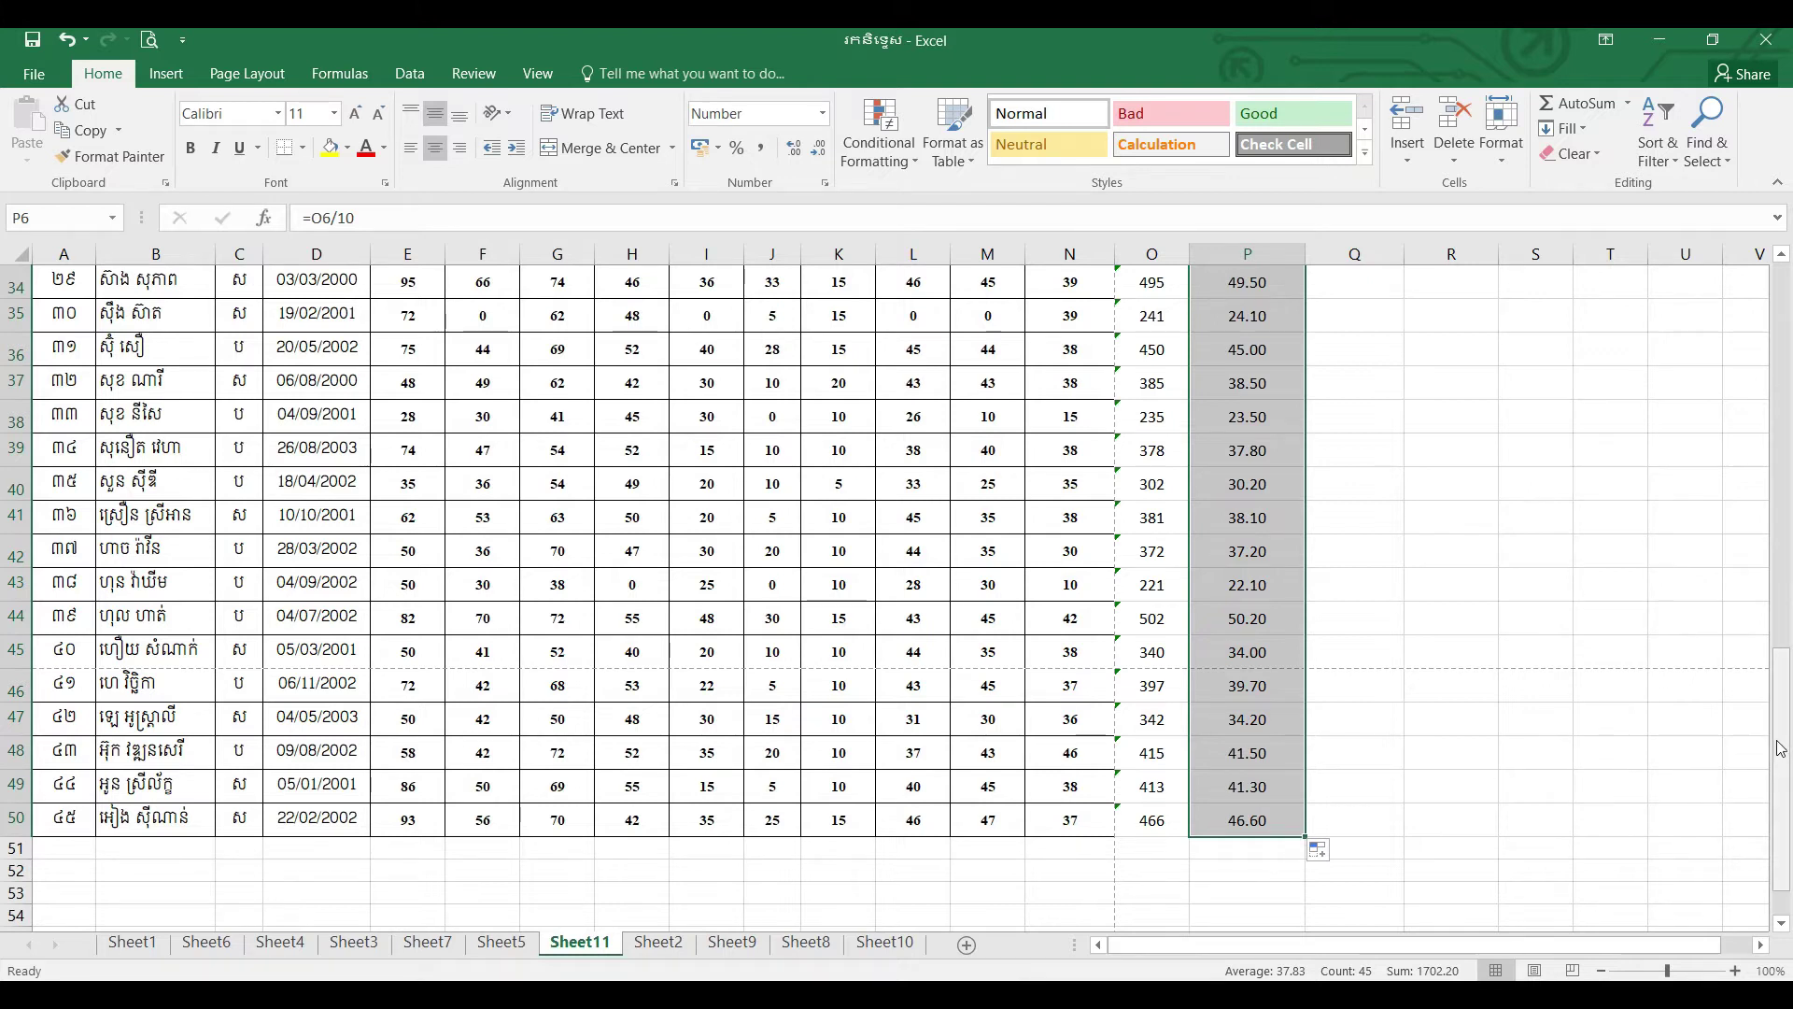
pyautogui.moveTo(1782, 747); pyautogui.dragTo(1790, 304)
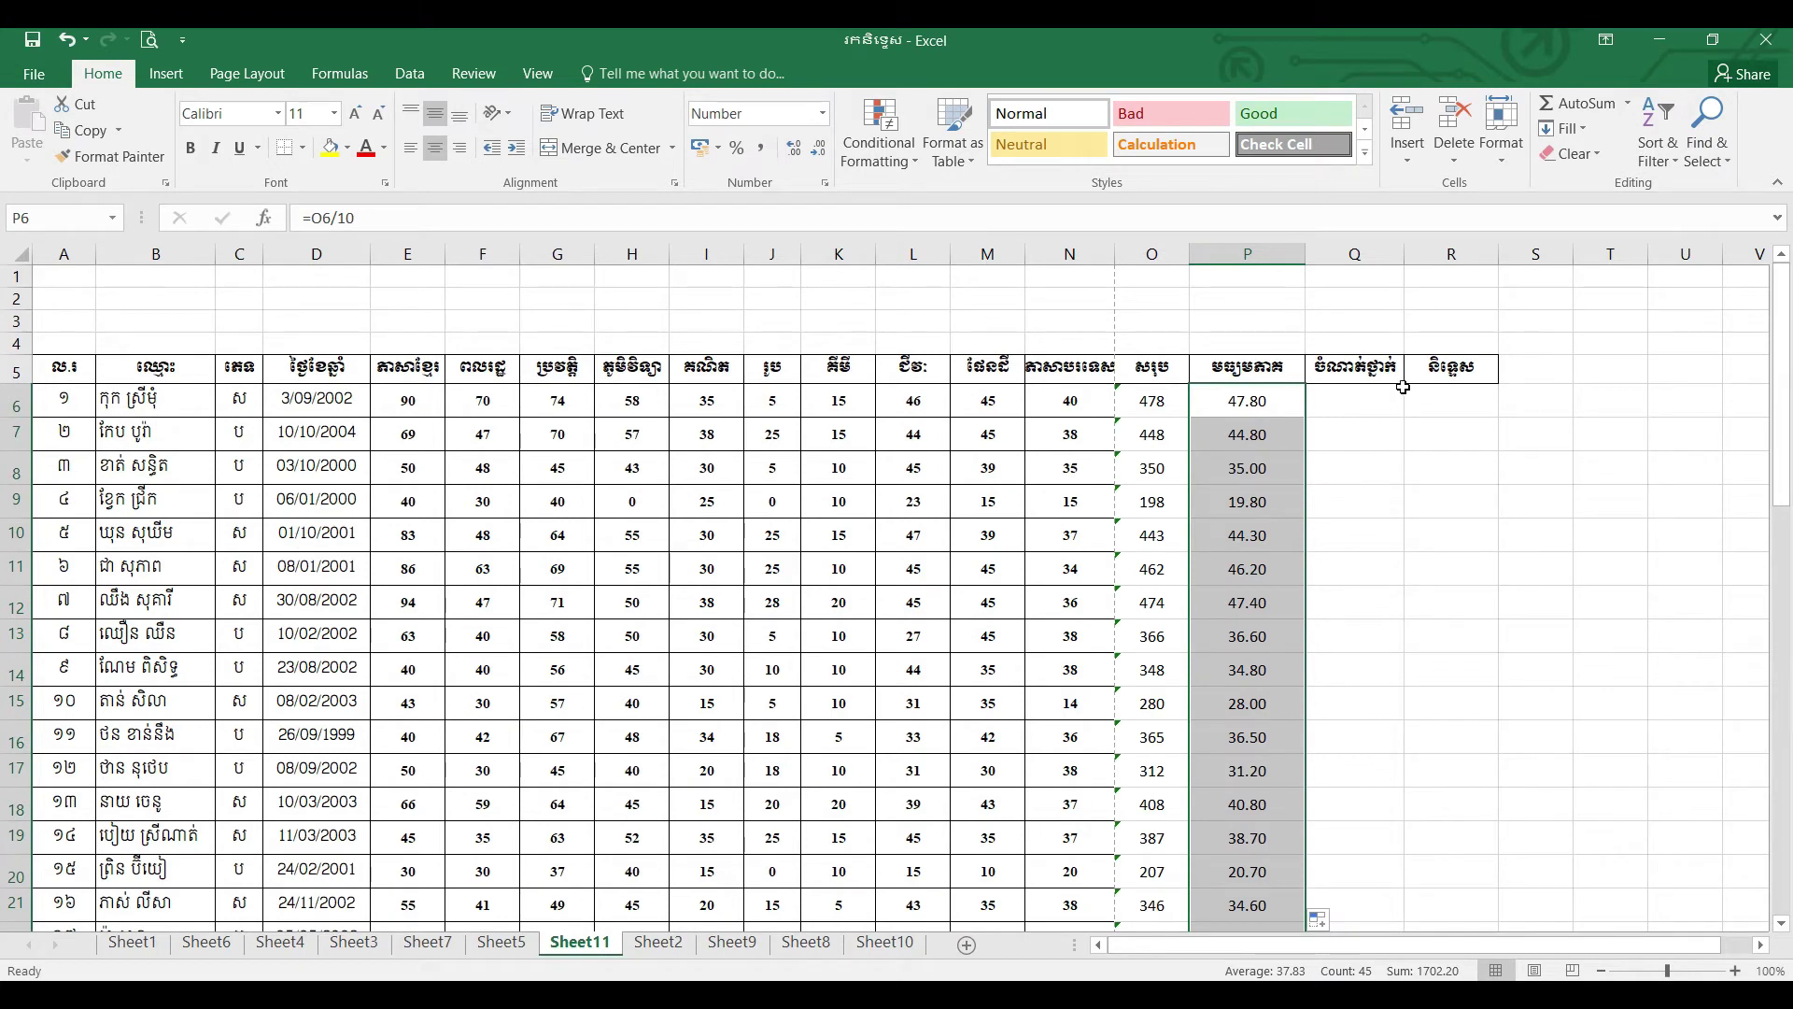
# - Start a RANK formula in Q6 using the first average P6 as the number
pyautogui.click(1357, 403)
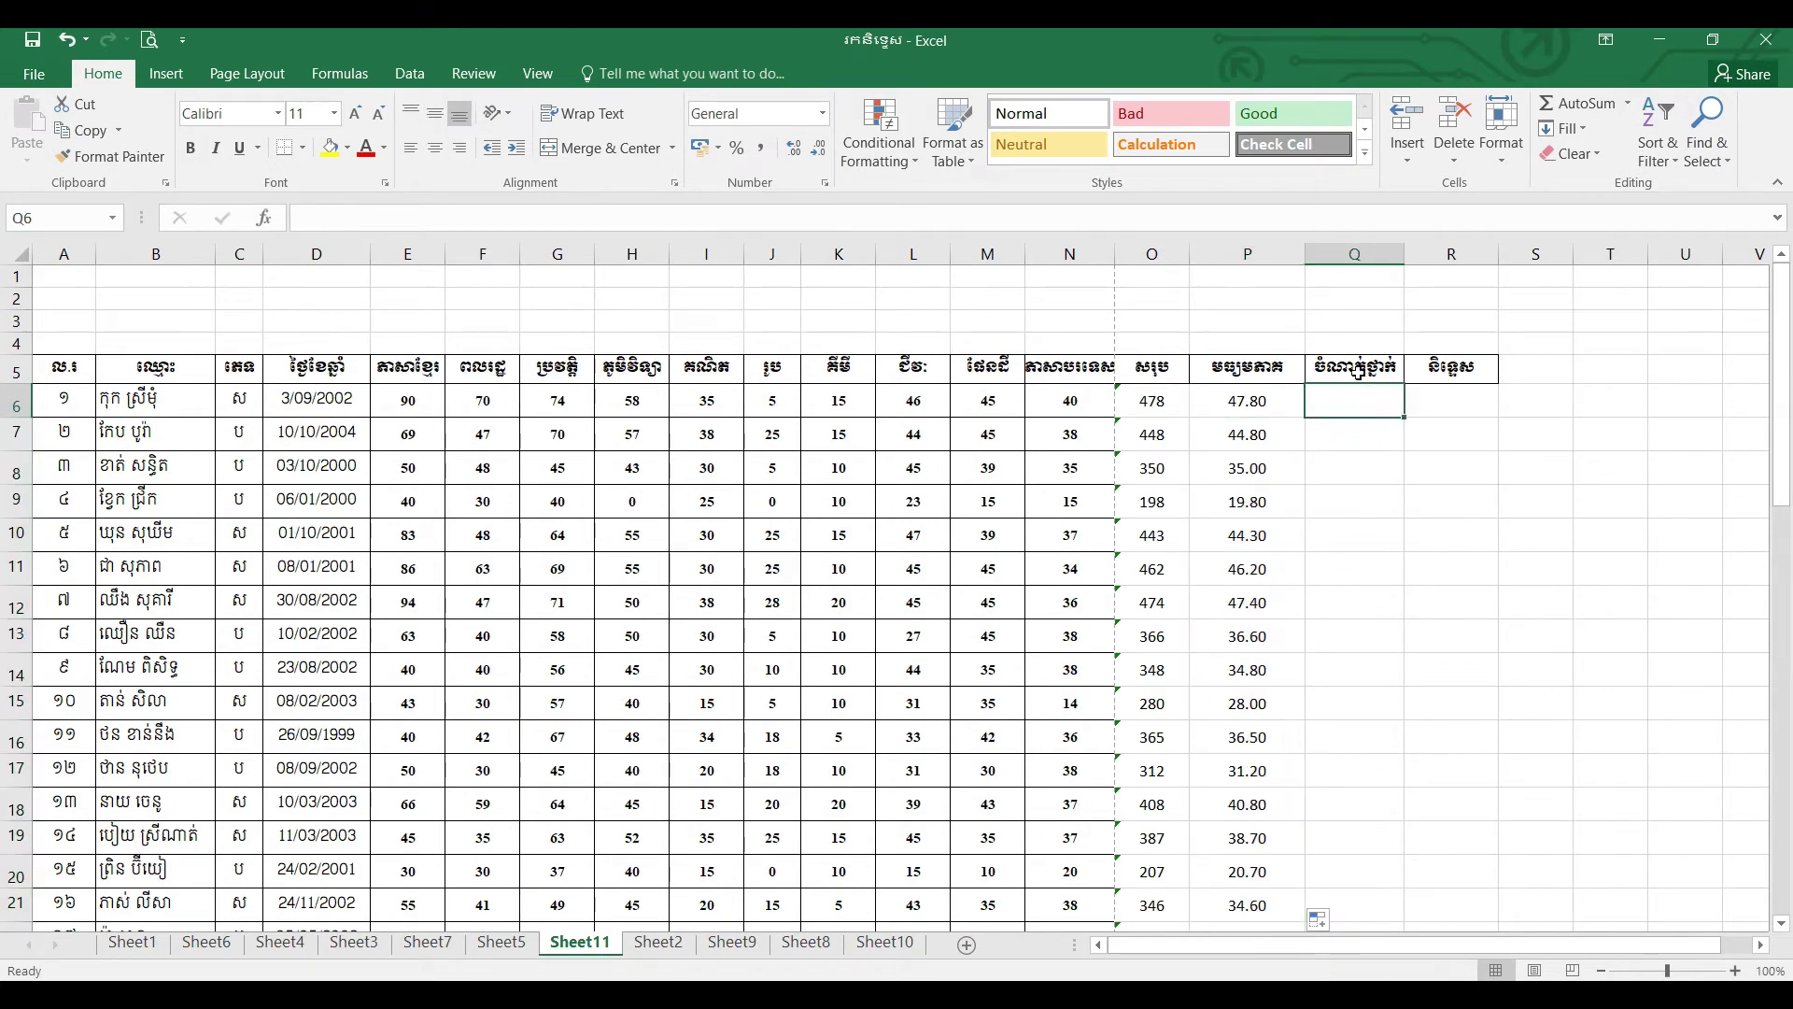
pyautogui.click(1358, 371)
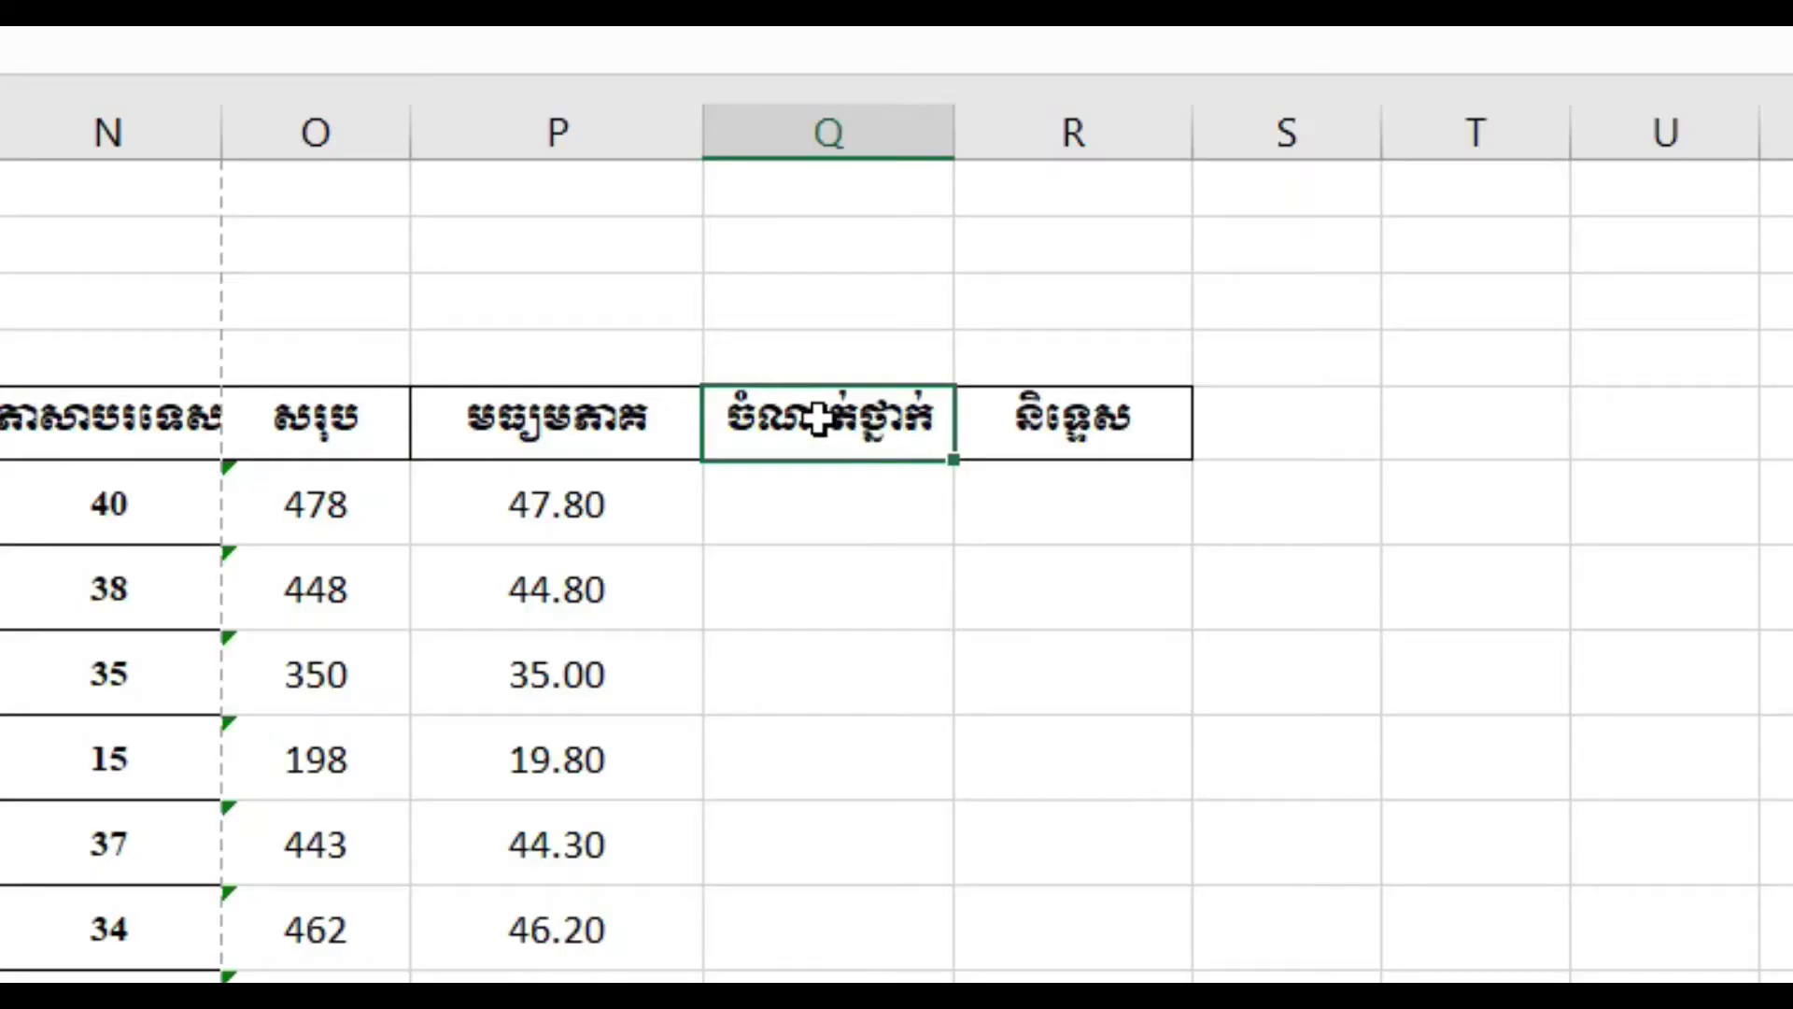
pyautogui.click(823, 510)
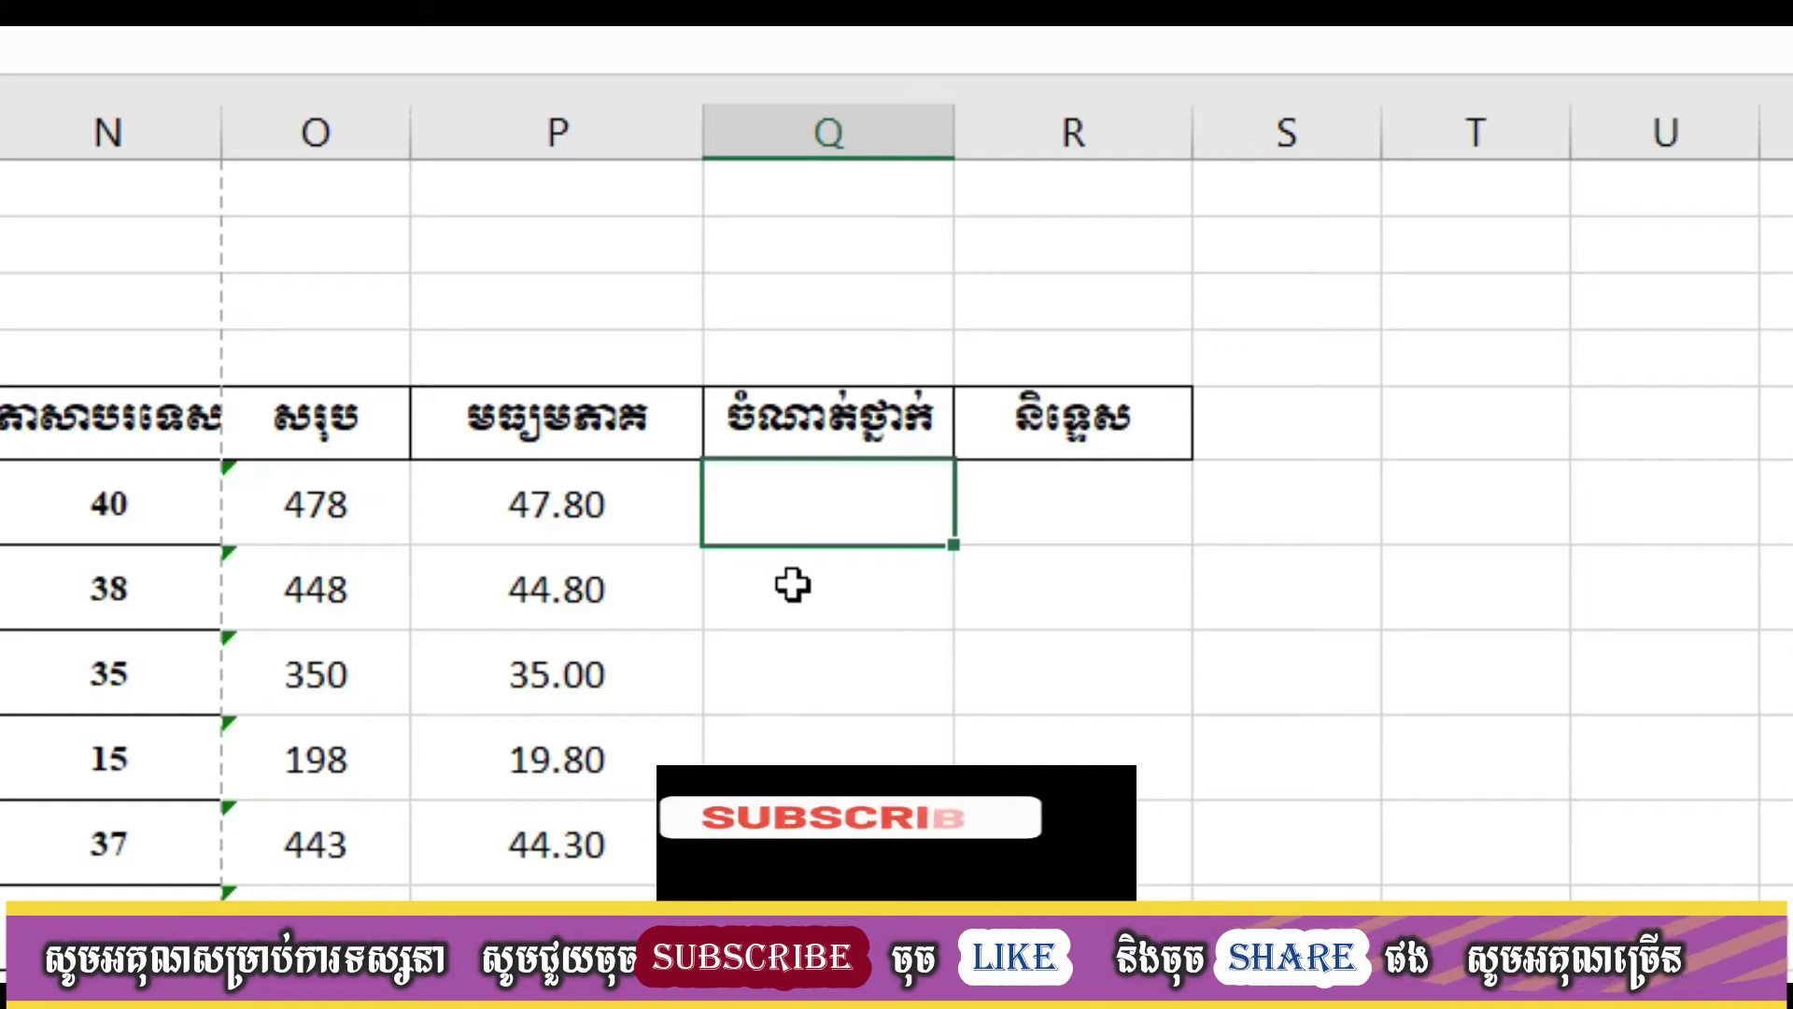
pyautogui.write('=')
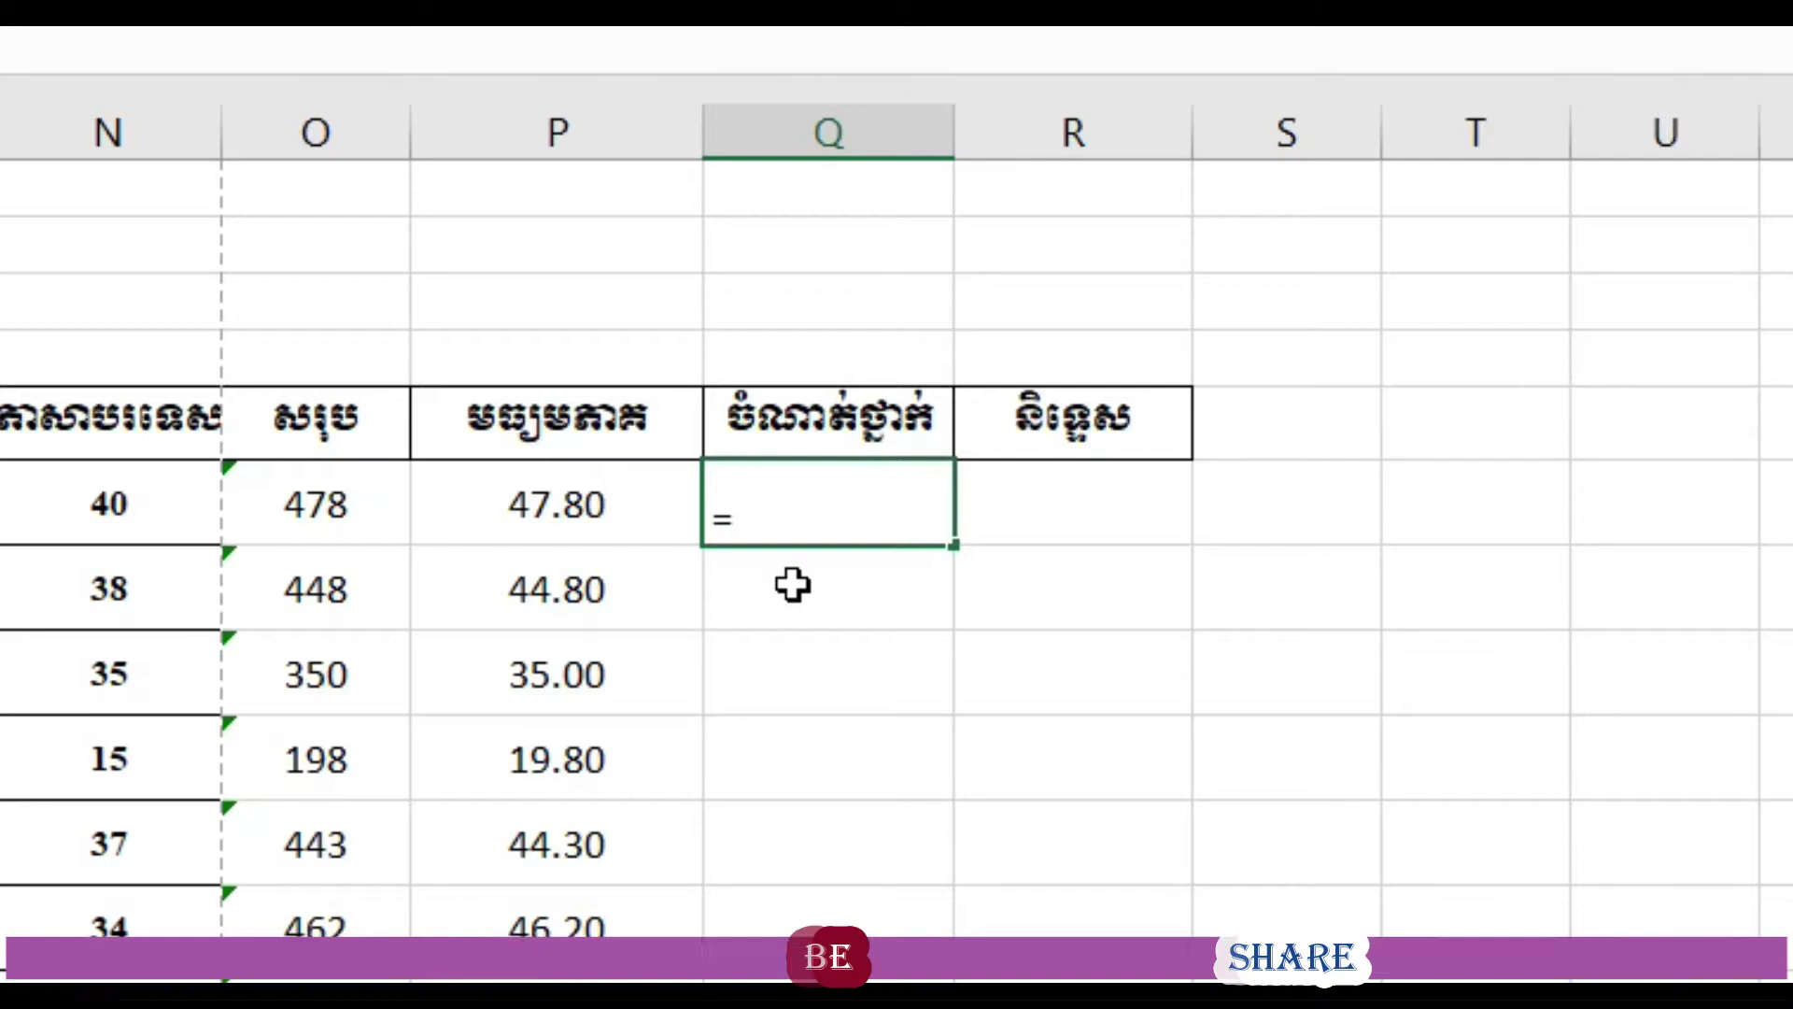
pyautogui.write('ra')
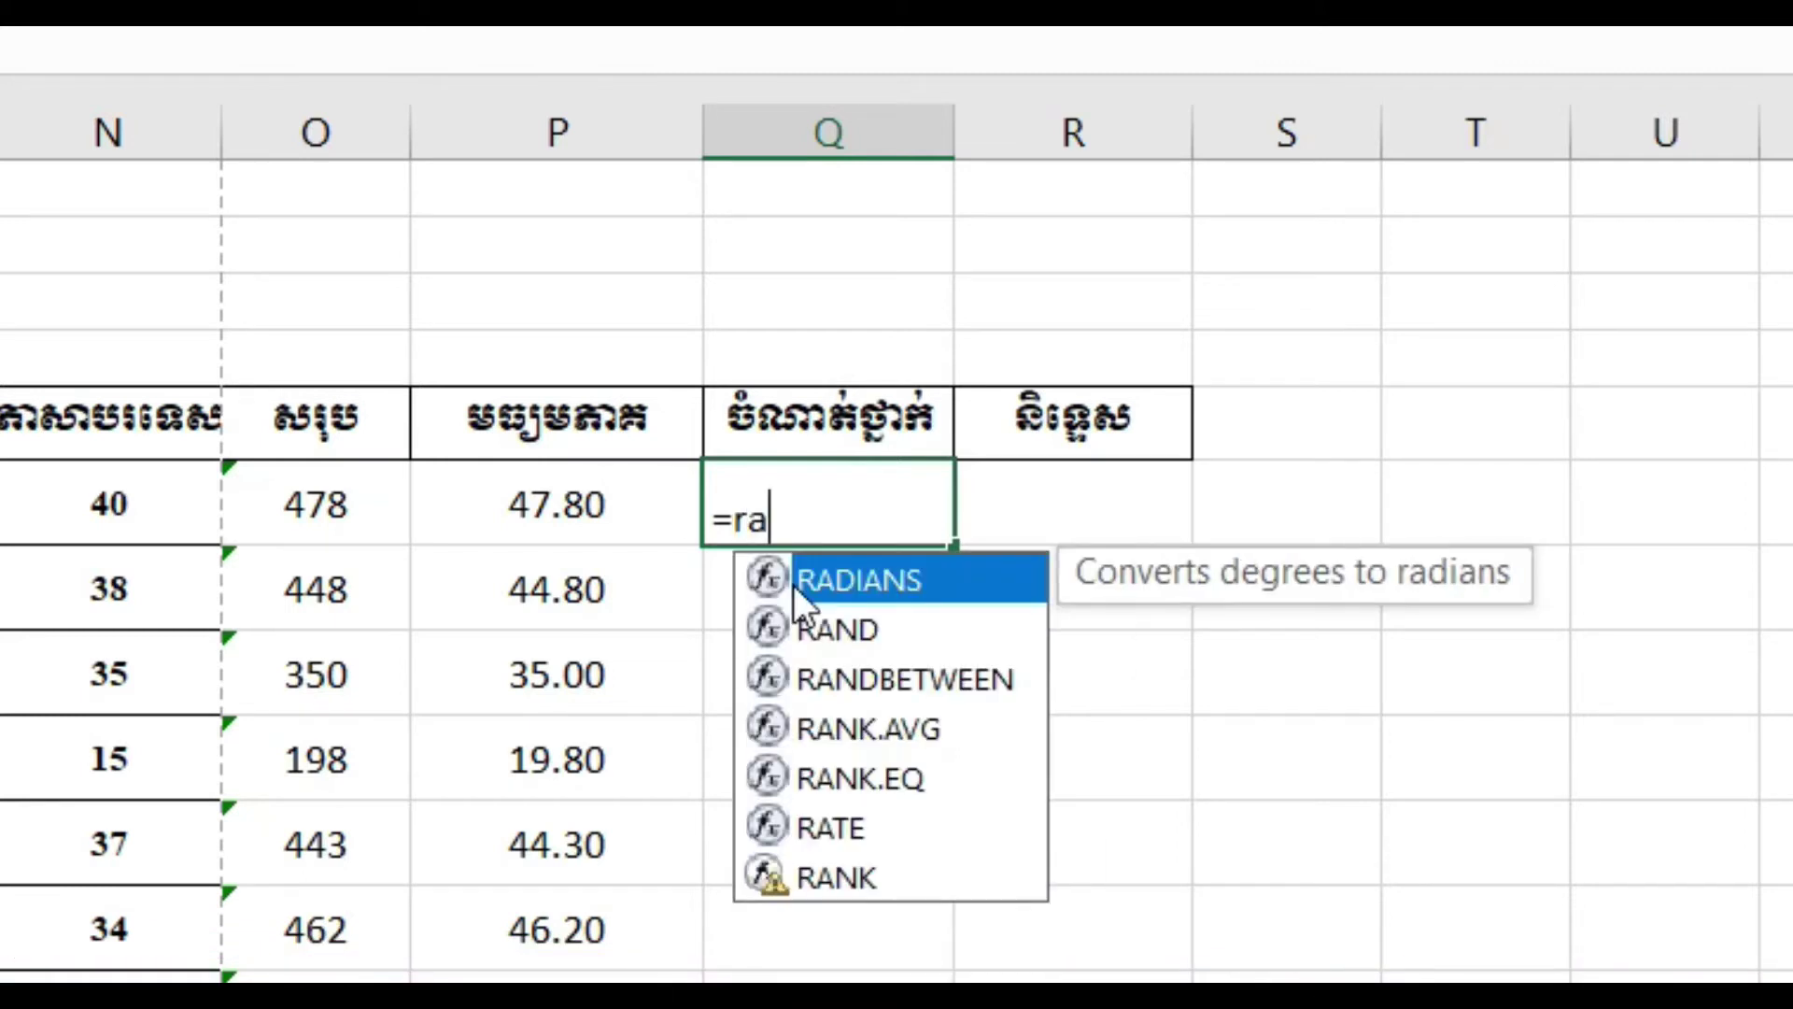
pyautogui.write('nk')
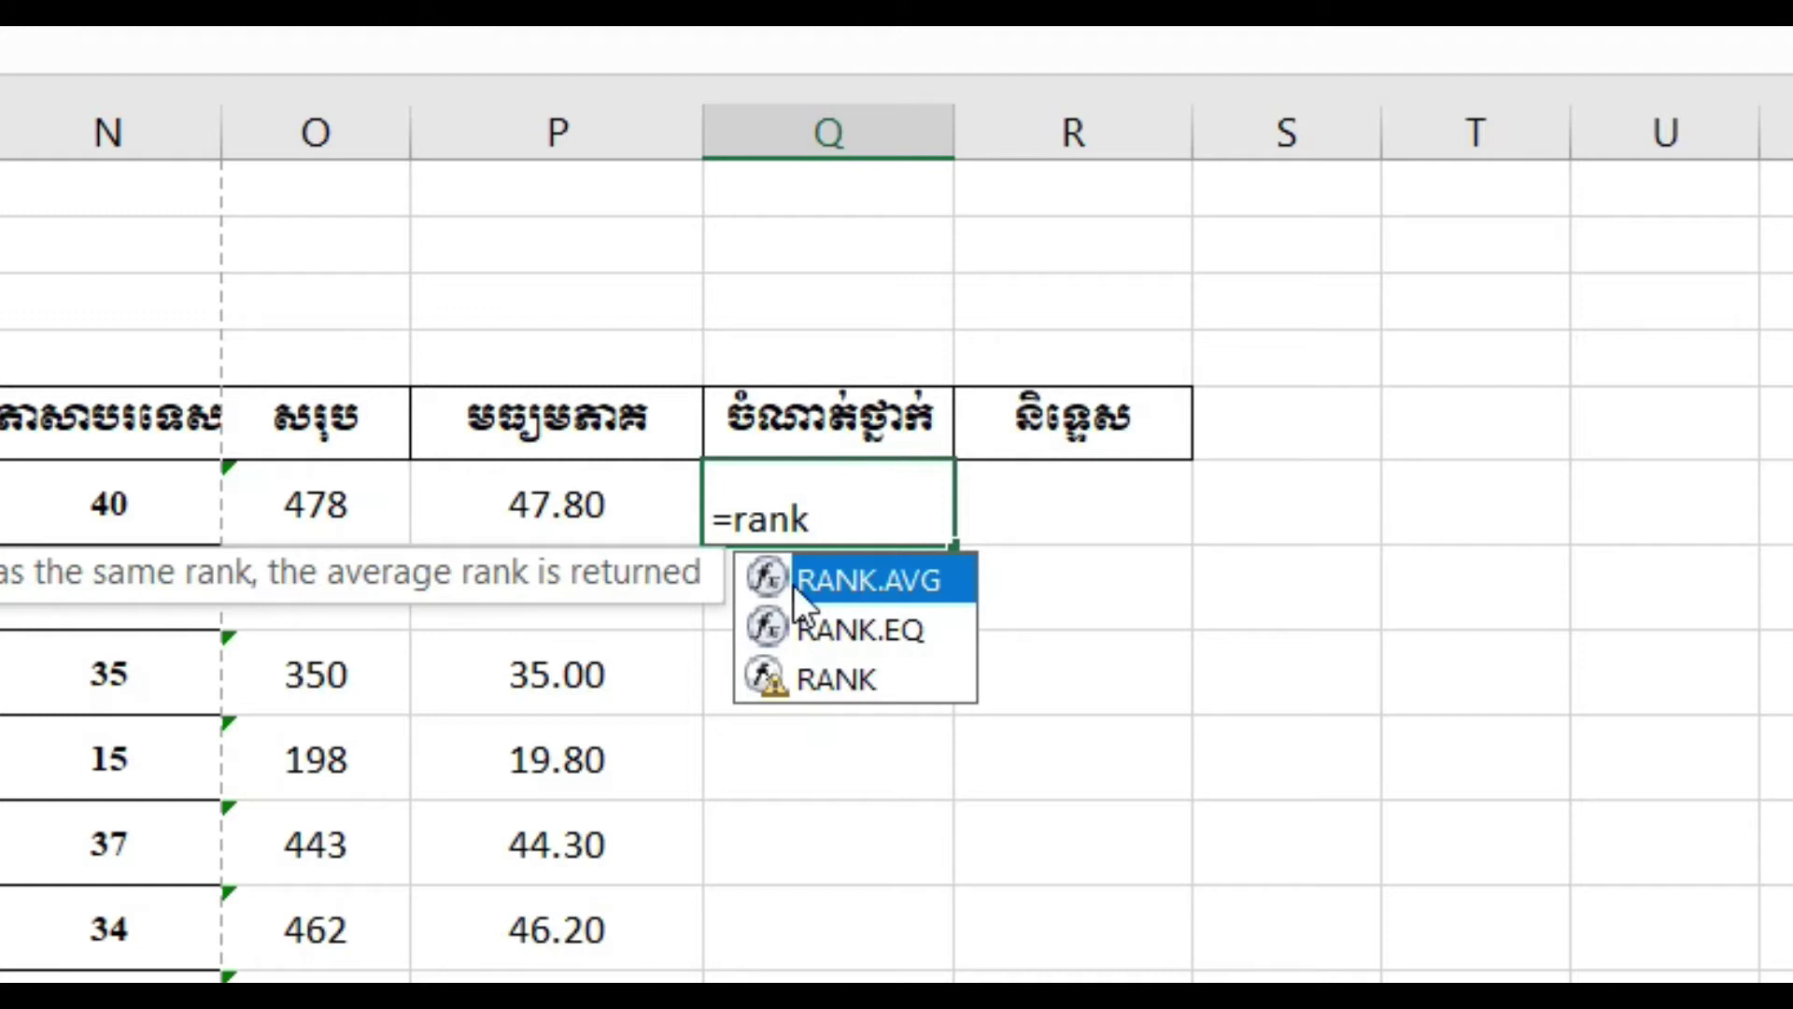
pyautogui.write('(')
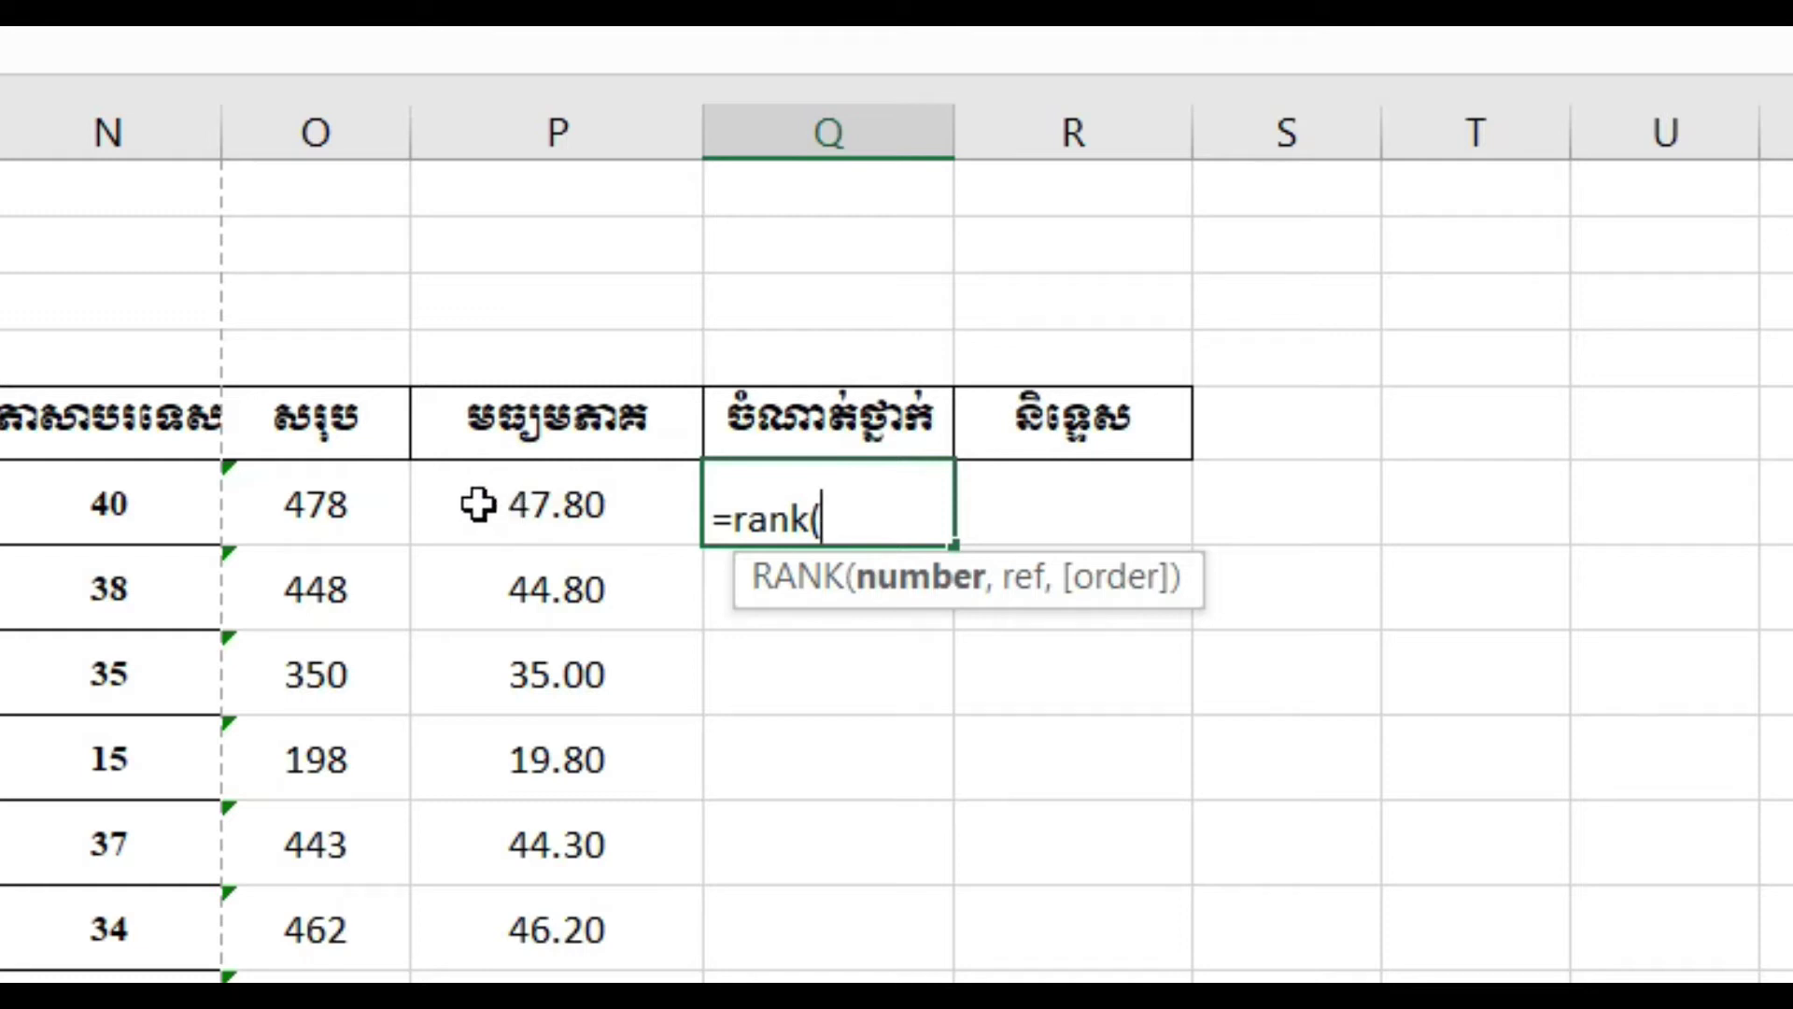
pyautogui.click(478, 504)
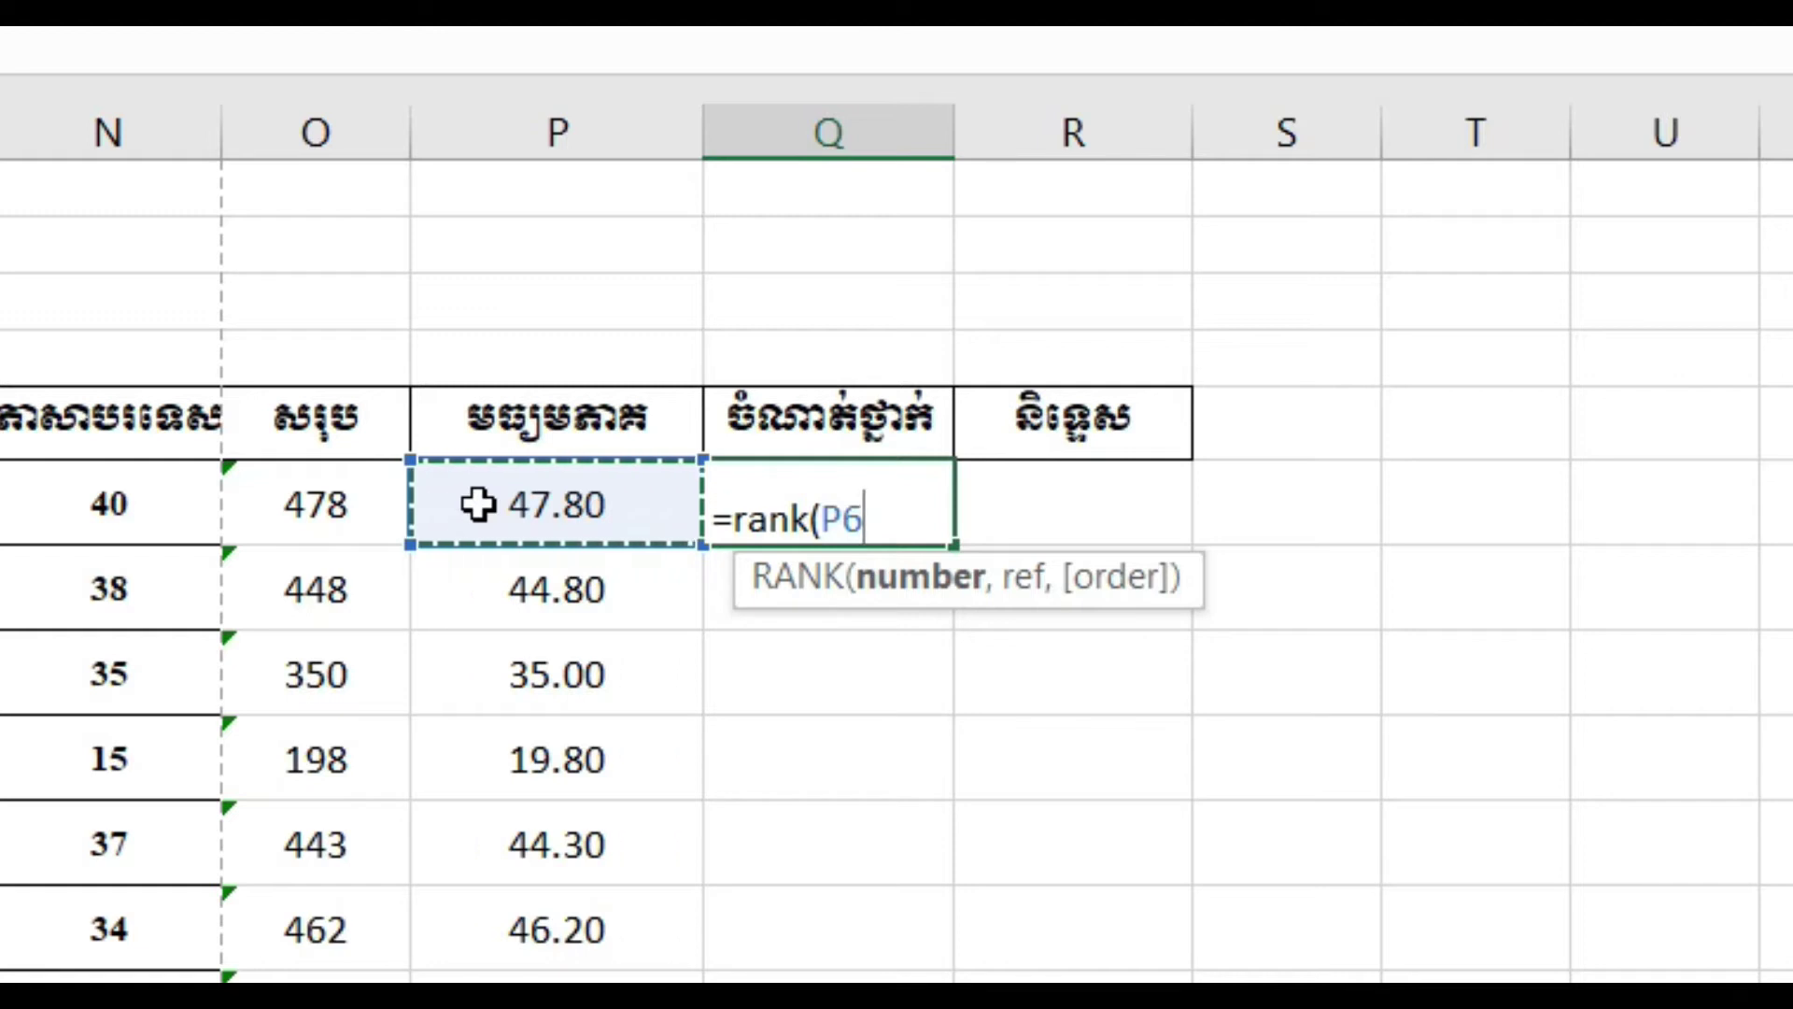
pyautogui.write(',')
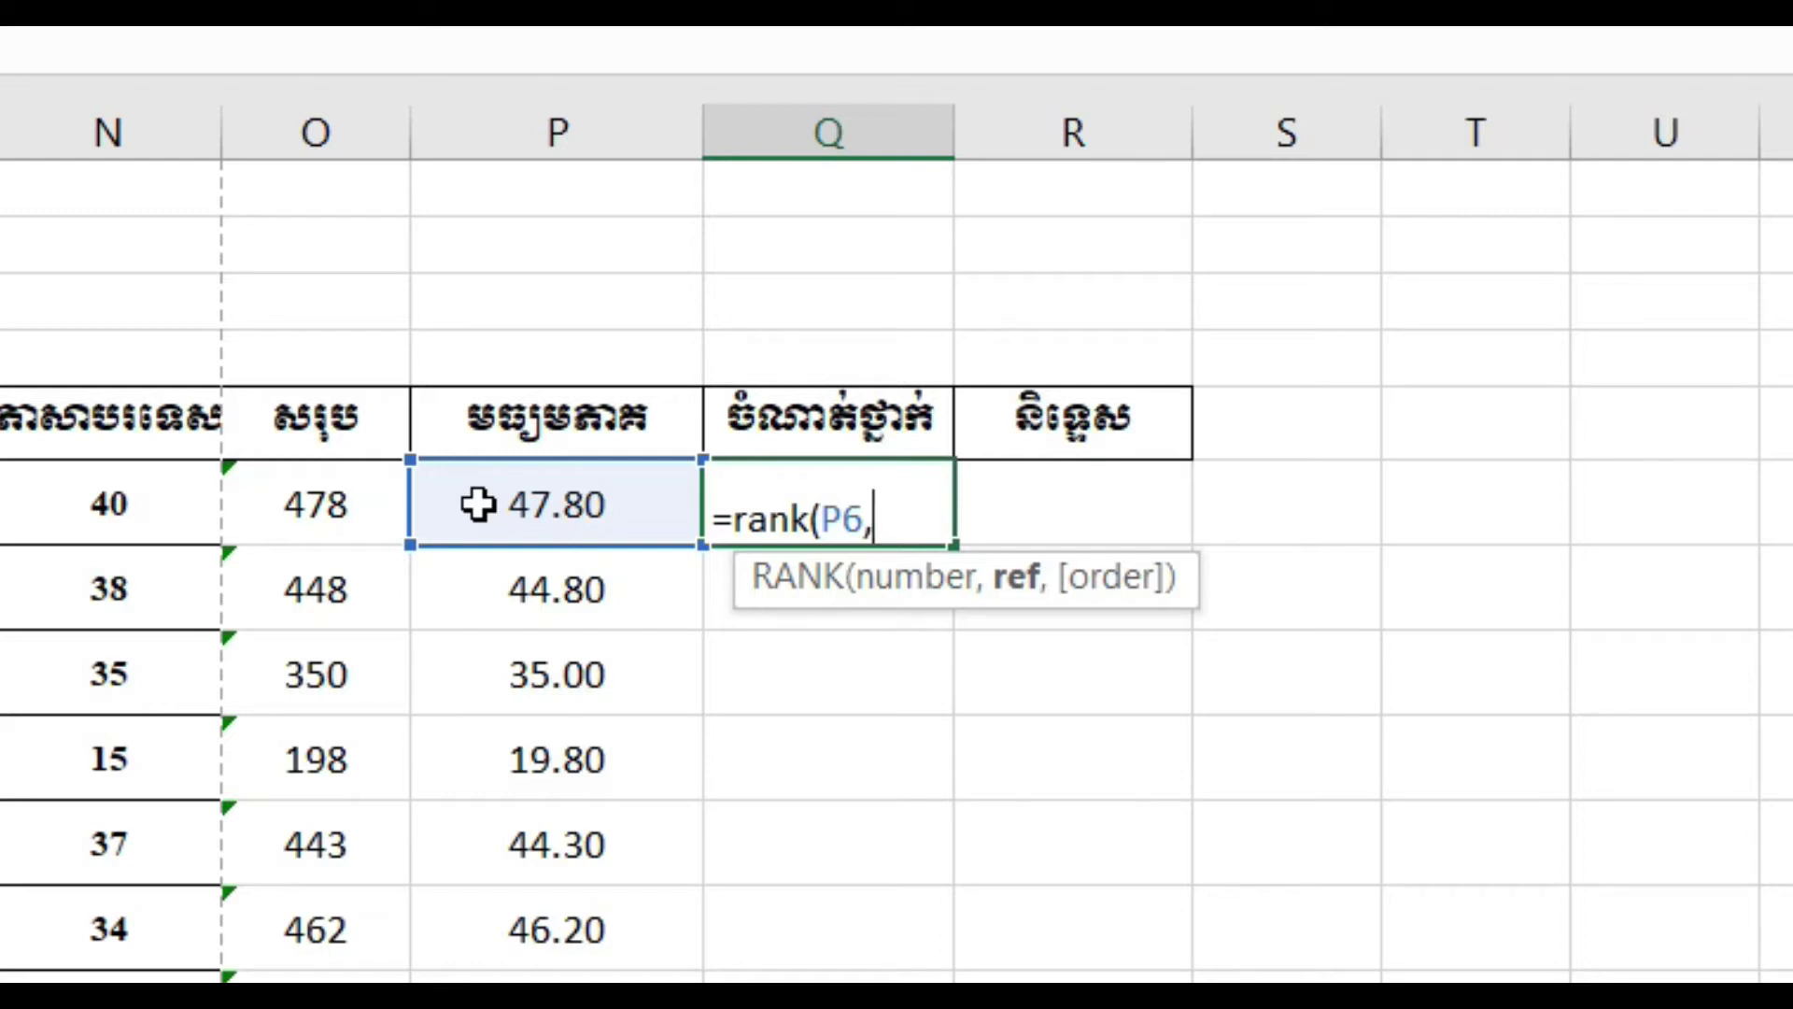
# - Add the absolute range $P$6:$P$50 and close the RANK formula, giving 6
pyautogui.moveTo(478, 504); pyautogui.dragTo(557, 979)
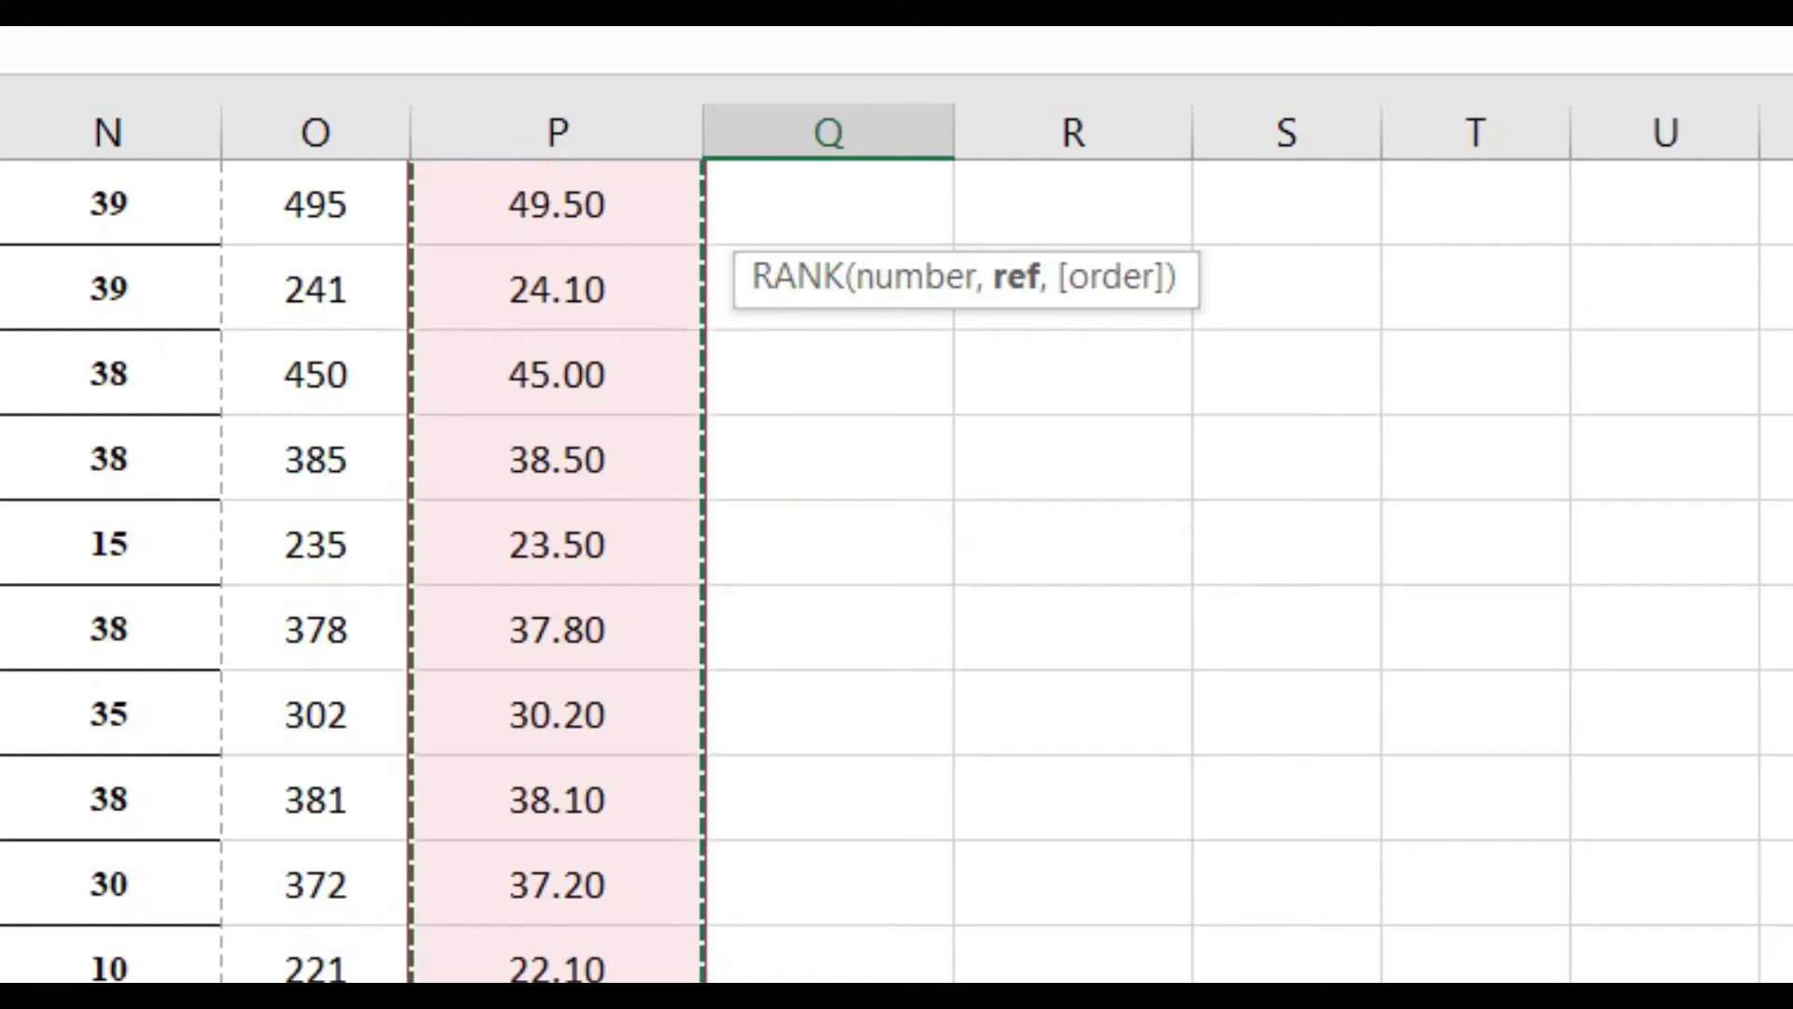
pyautogui.scroll(4, 897, 570)
pyautogui.scroll(7, 897, 569)
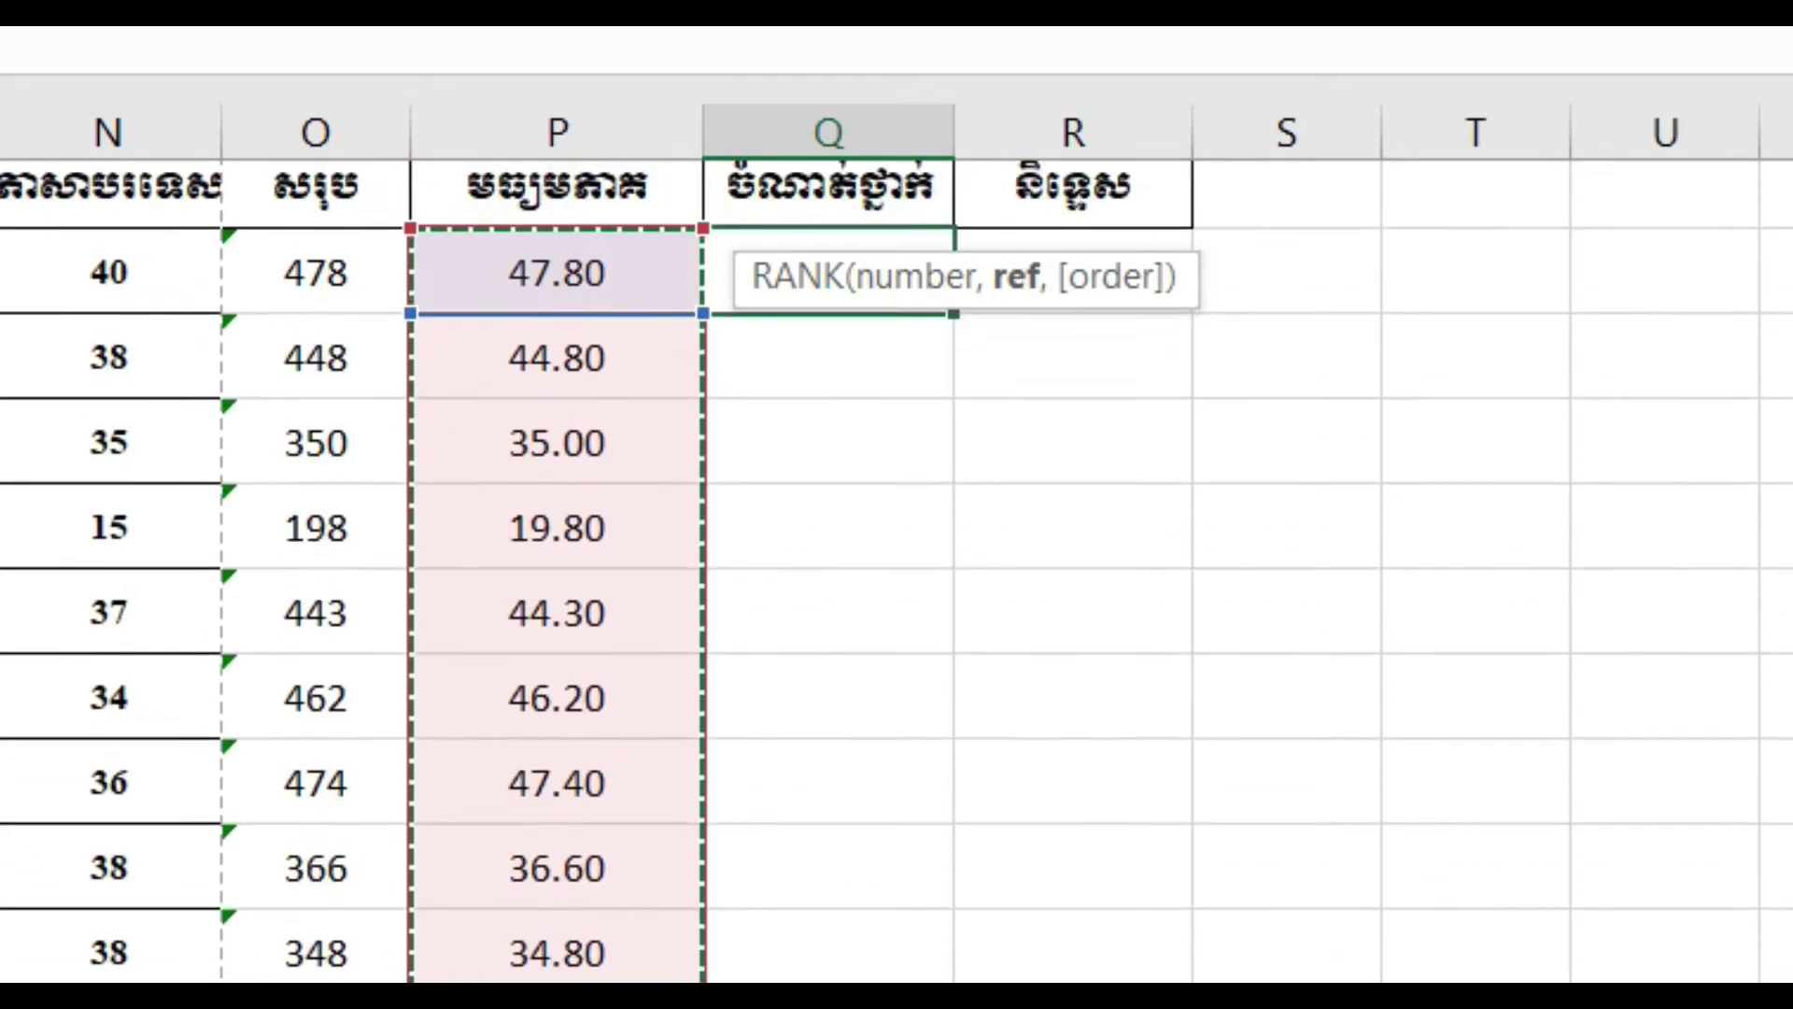
pyautogui.scroll(2, 897, 570)
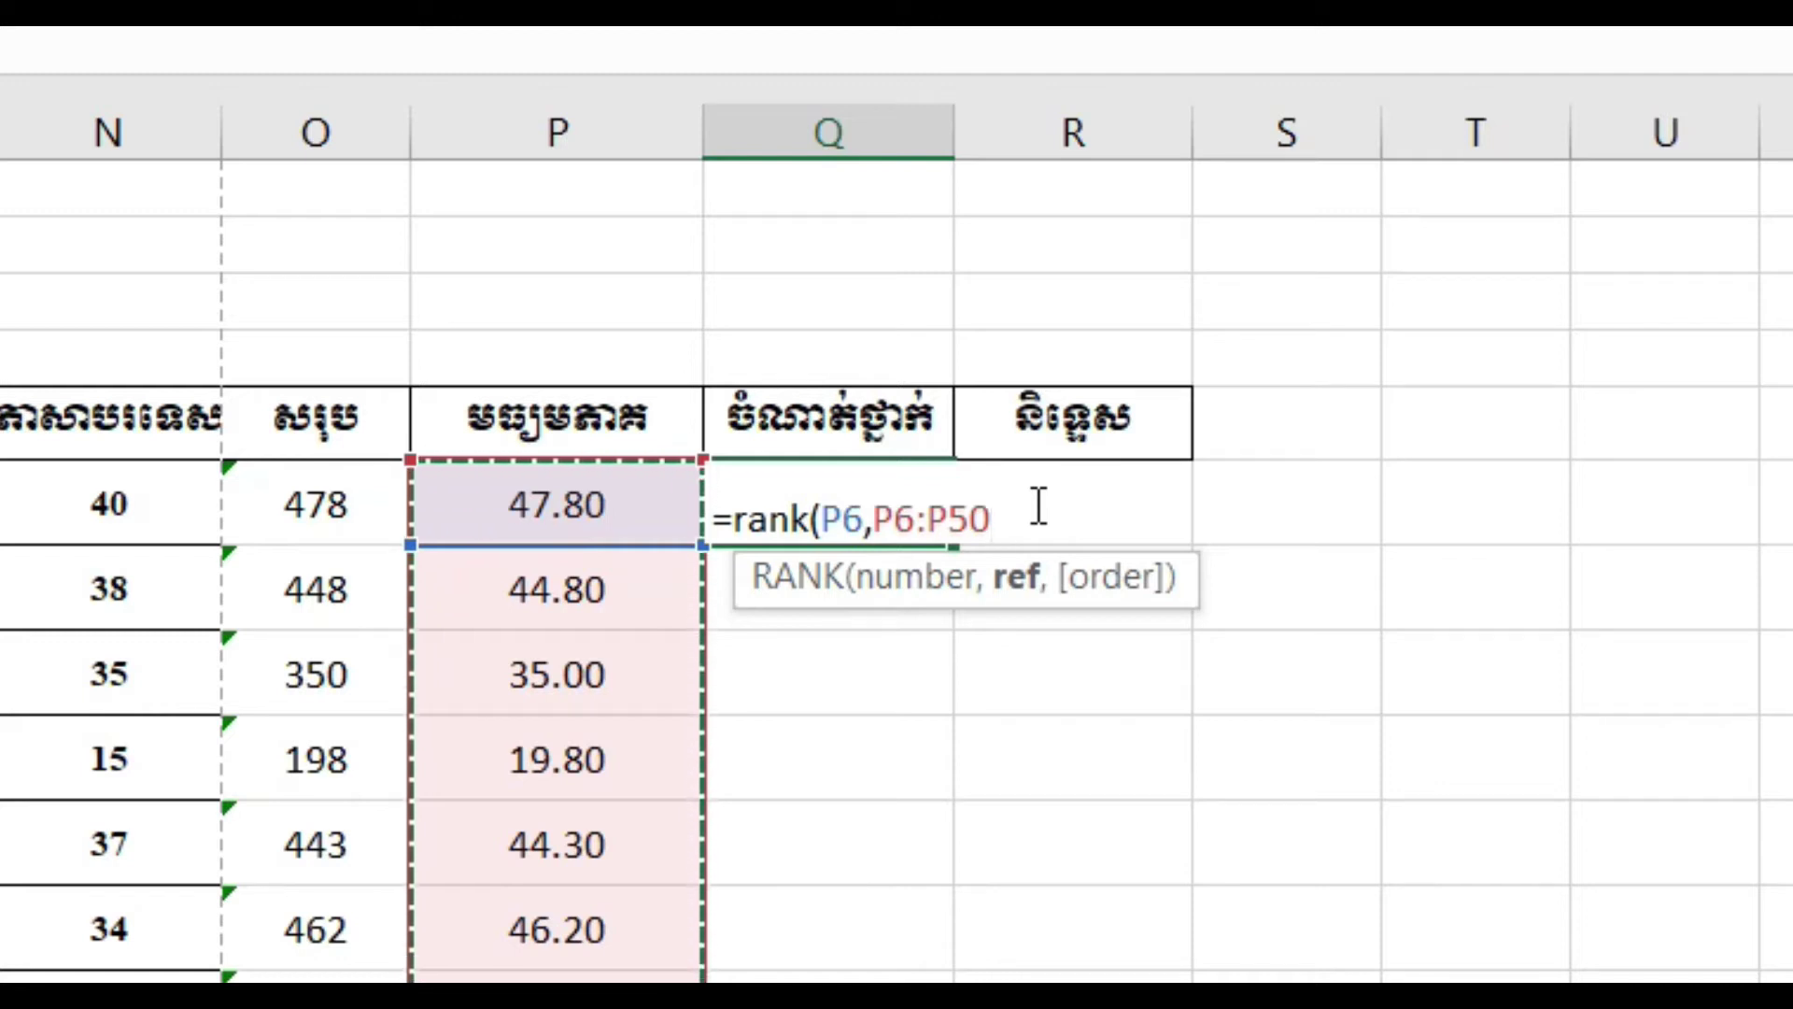
pyautogui.press('F4')
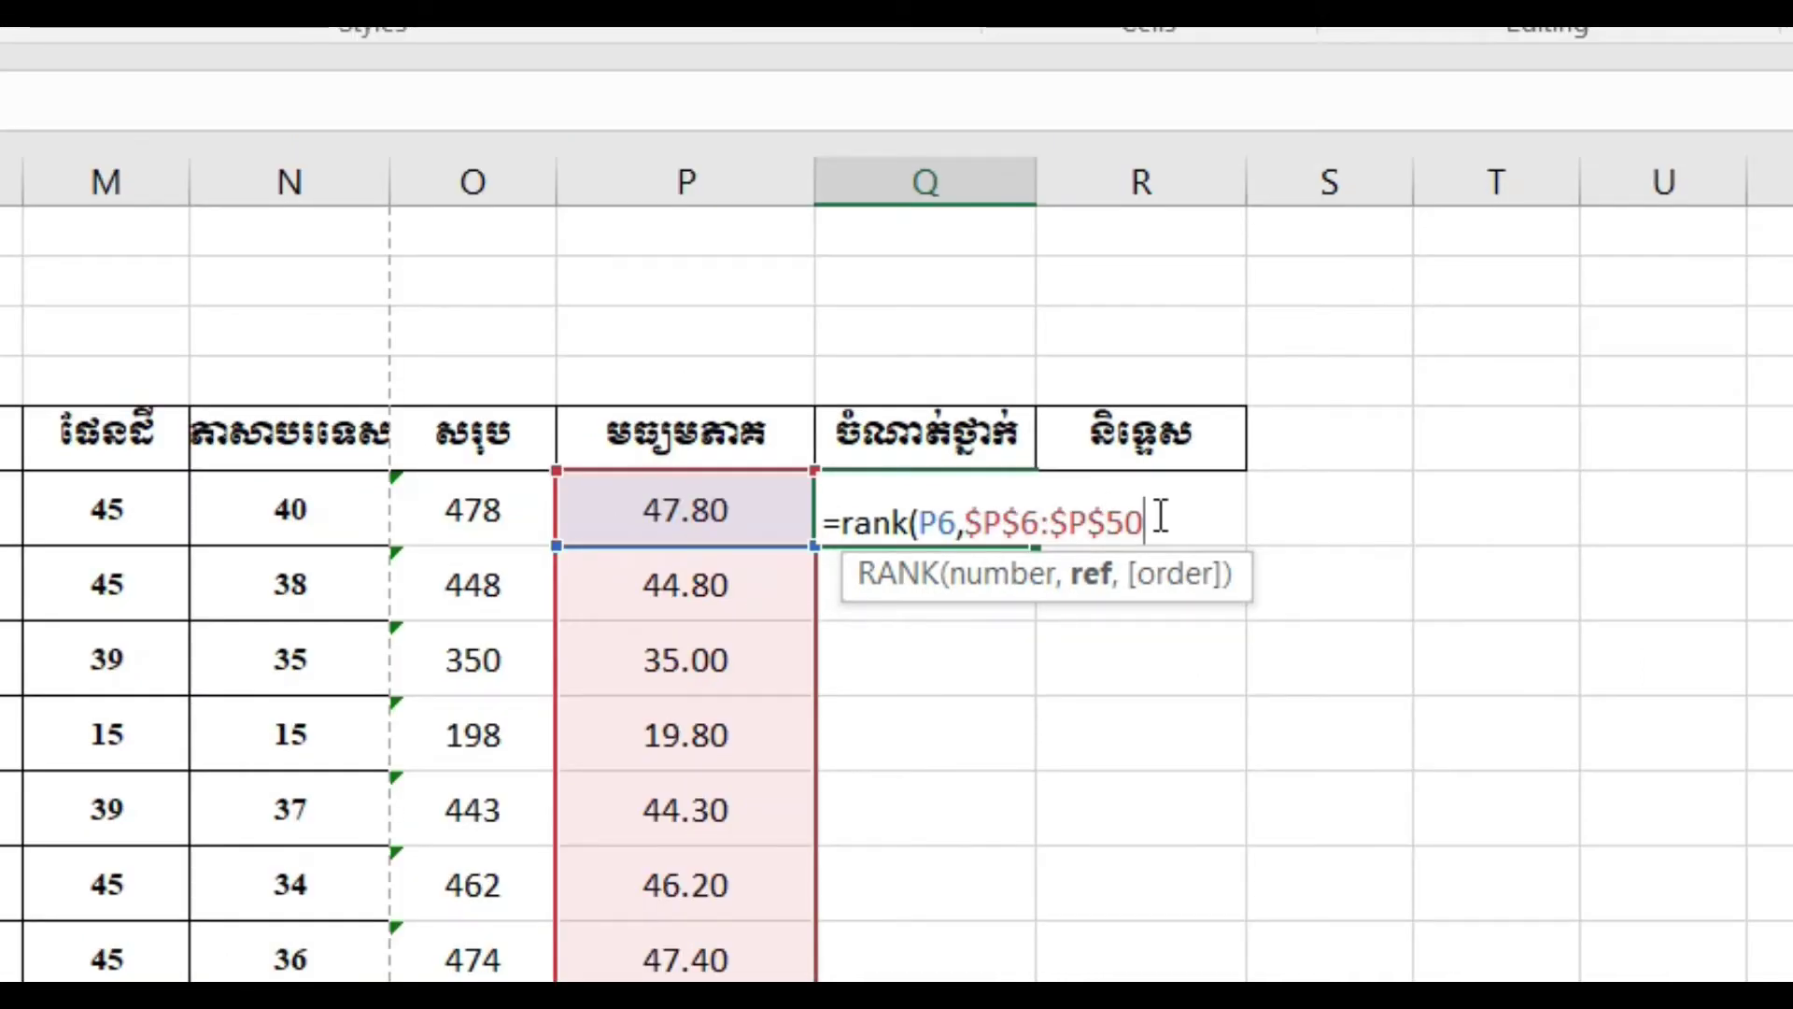
pyautogui.write(')')
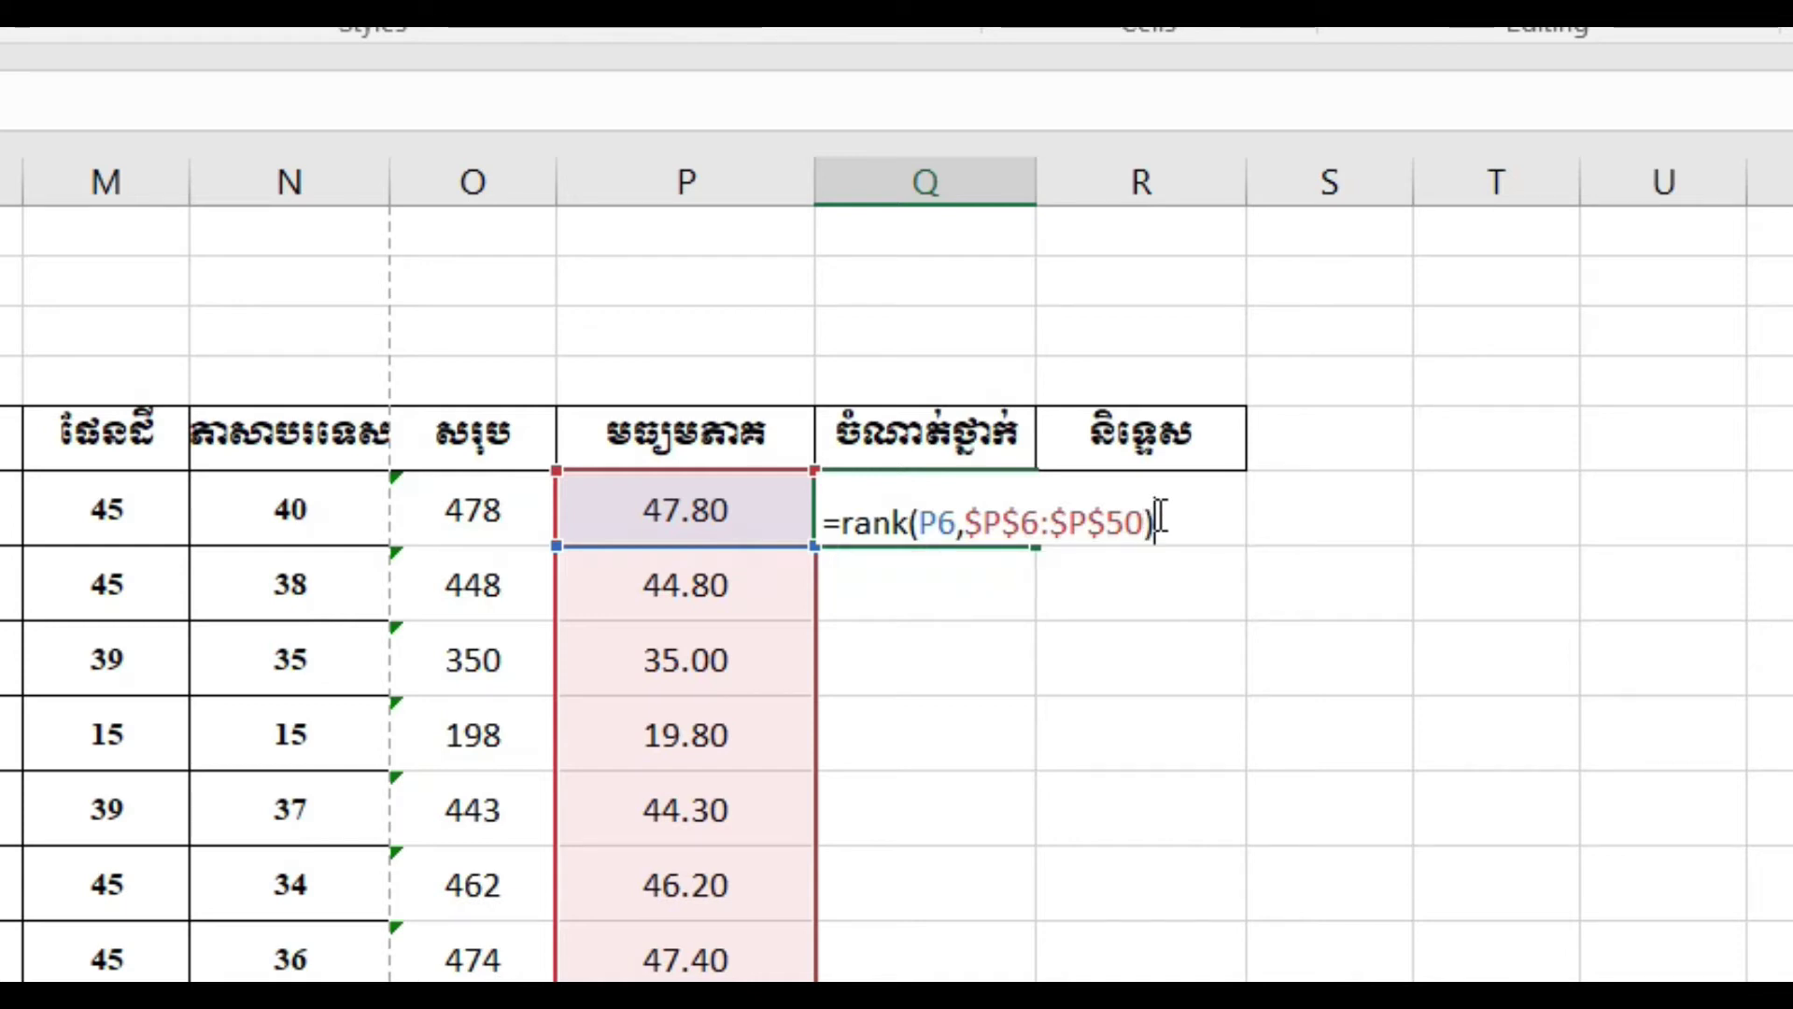
pyautogui.press('Return')
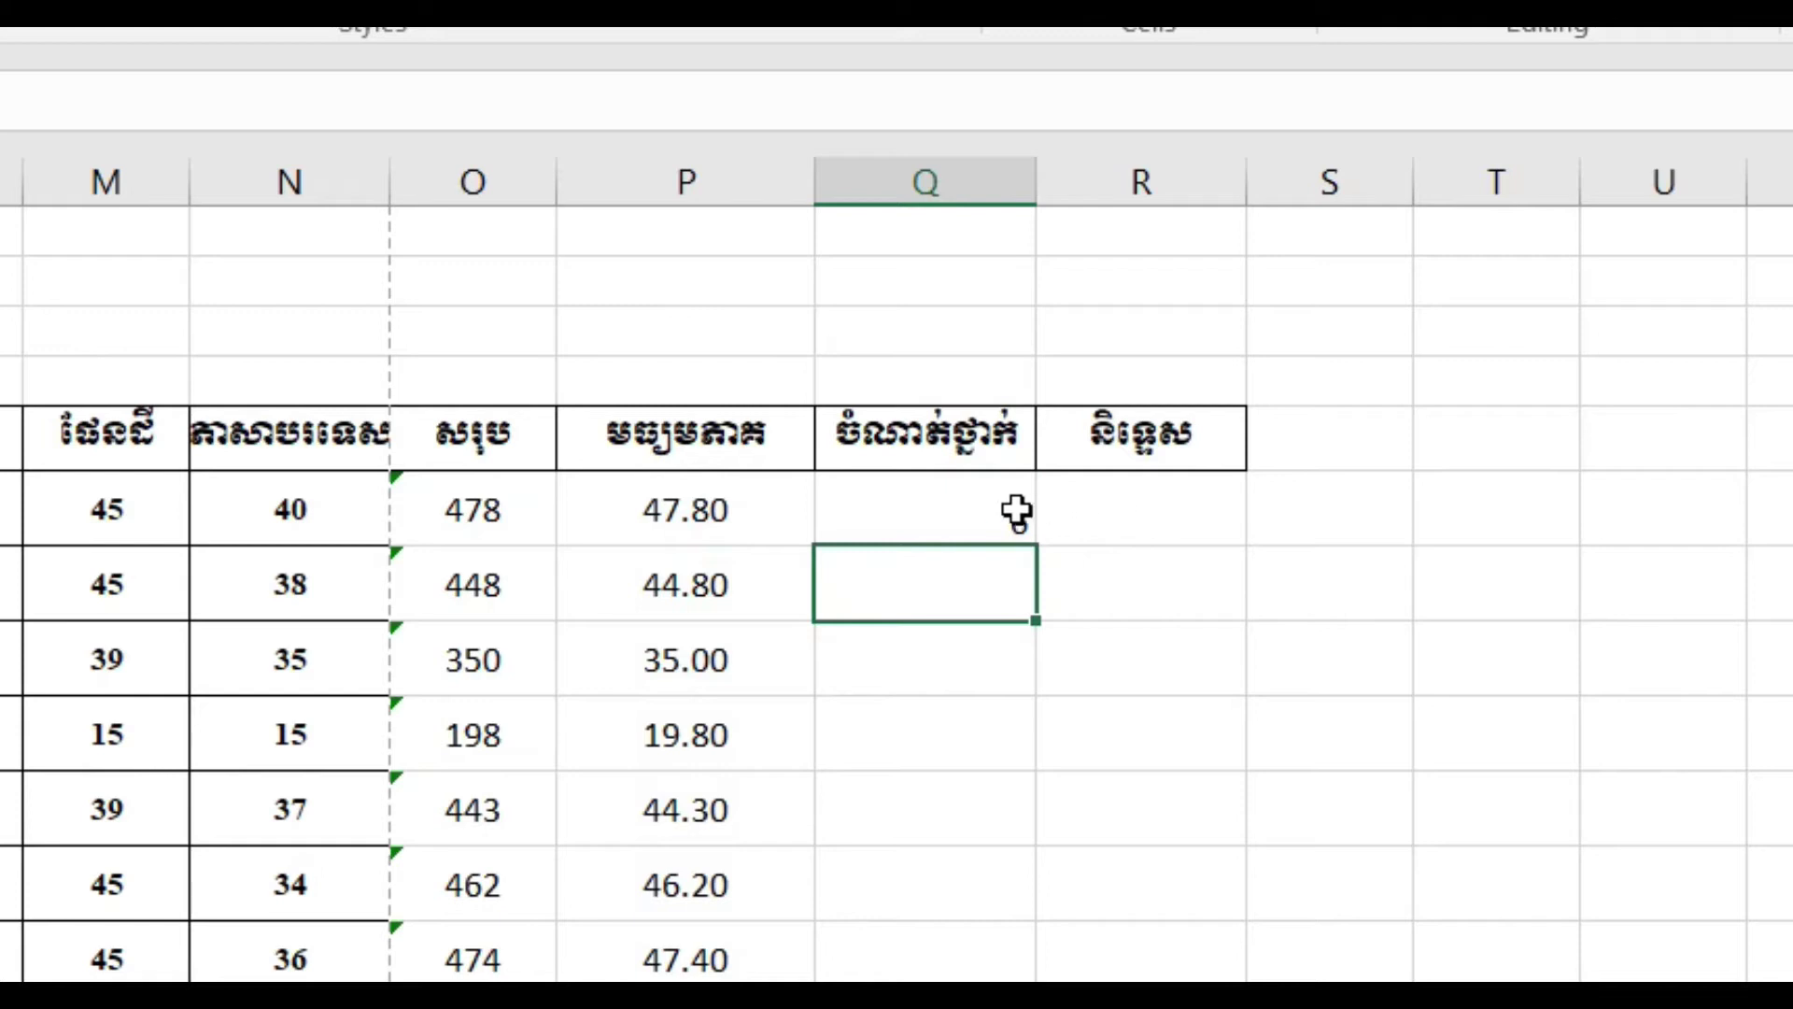
pyautogui.click(996, 506)
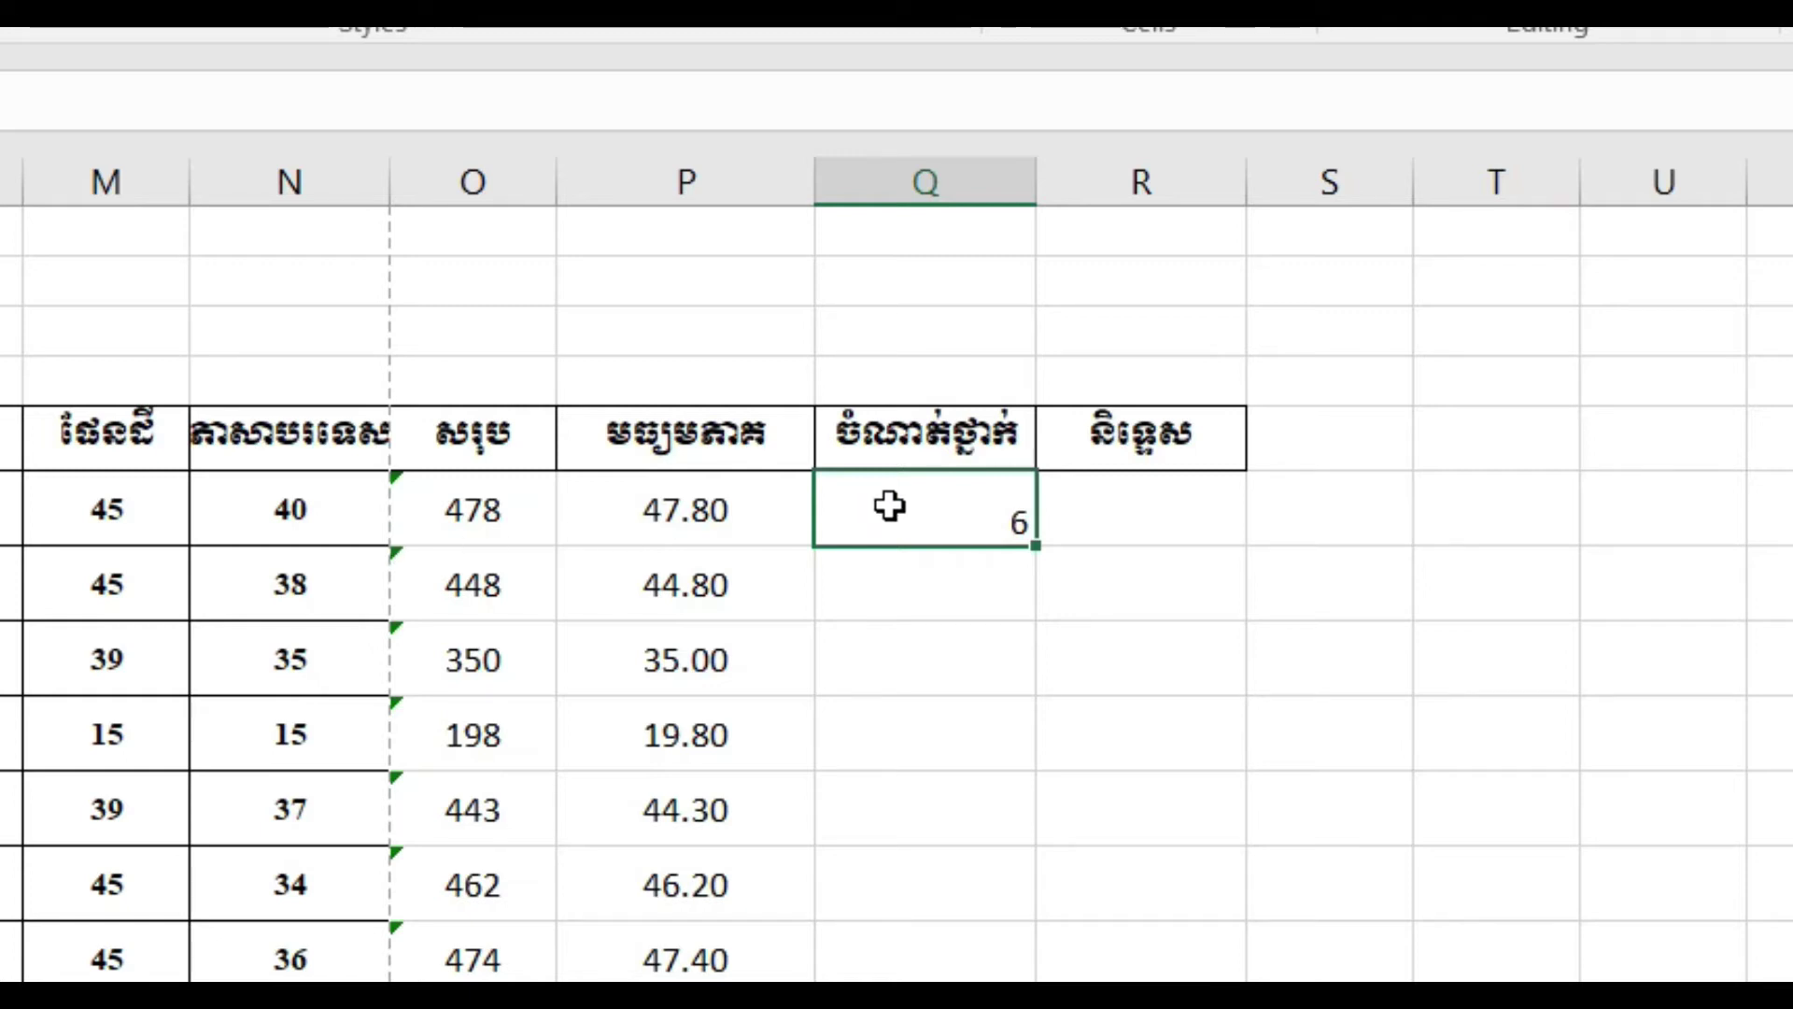
# - Centre the rank in Q6 vertically and horizontally
pyautogui.hotkey('alt', 'h')
pyautogui.press('a')
pyautogui.press('m')
pyautogui.hotkey('alt', 'h')
pyautogui.press('a')
pyautogui.press('c')
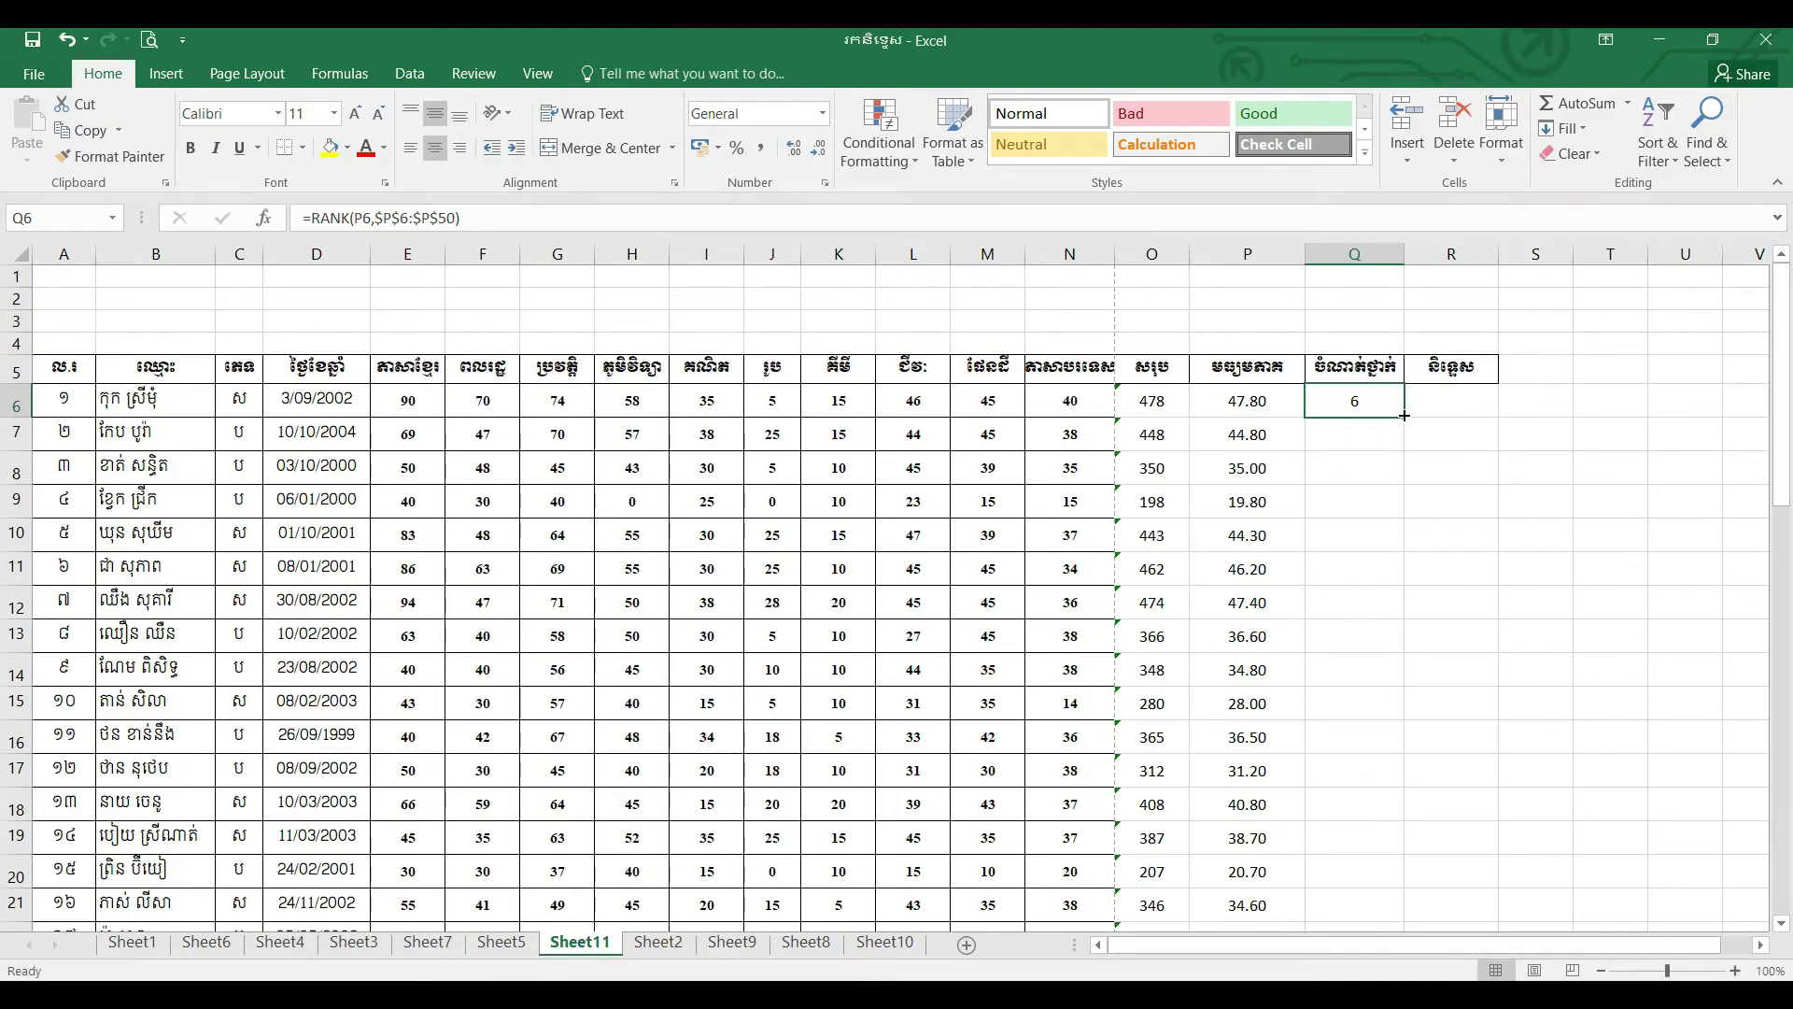
# - Fill the RANK formula down column Q to Q50 and return to Q6
pyautogui.moveTo(1404, 416); pyautogui.dragTo(1399, 710)
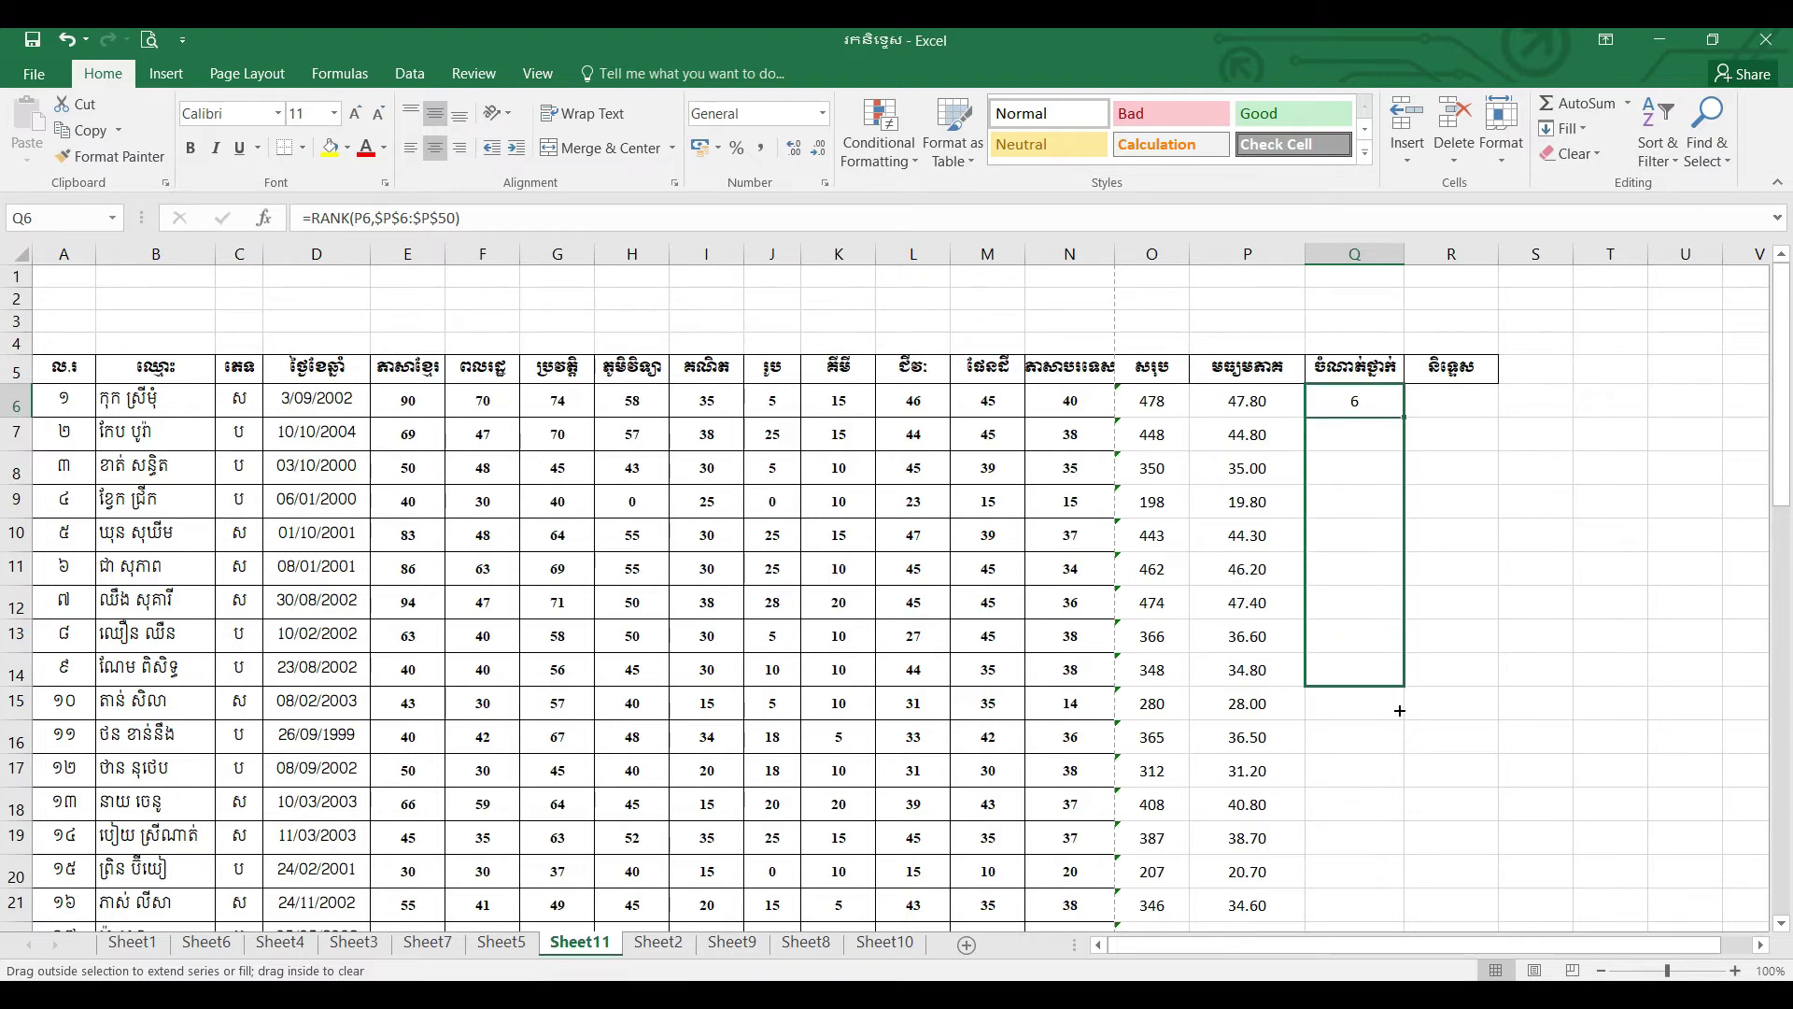
pyautogui.moveTo(1400, 711)
pyautogui.mouseDown()
pyautogui.moveTo(1411, 966)
pyautogui.moveTo(1391, 874)
pyautogui.mouseUp()
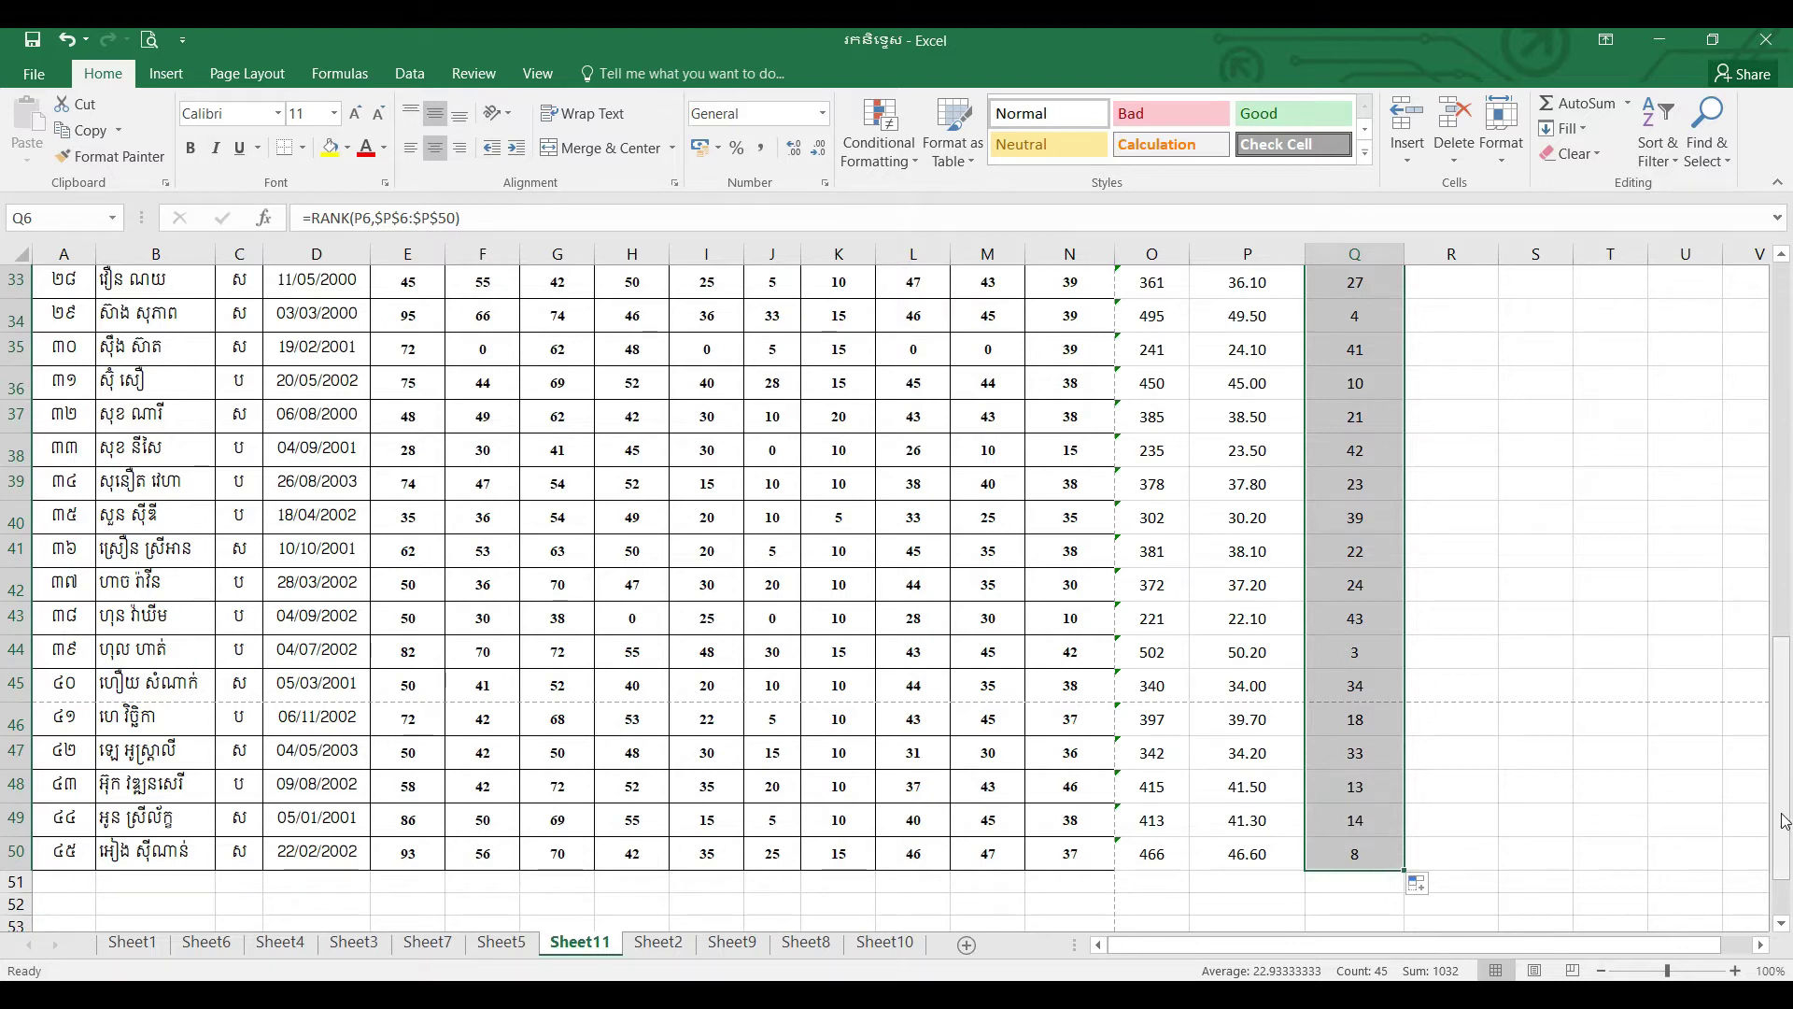
pyautogui.moveTo(1785, 820); pyautogui.dragTo(1778, 425)
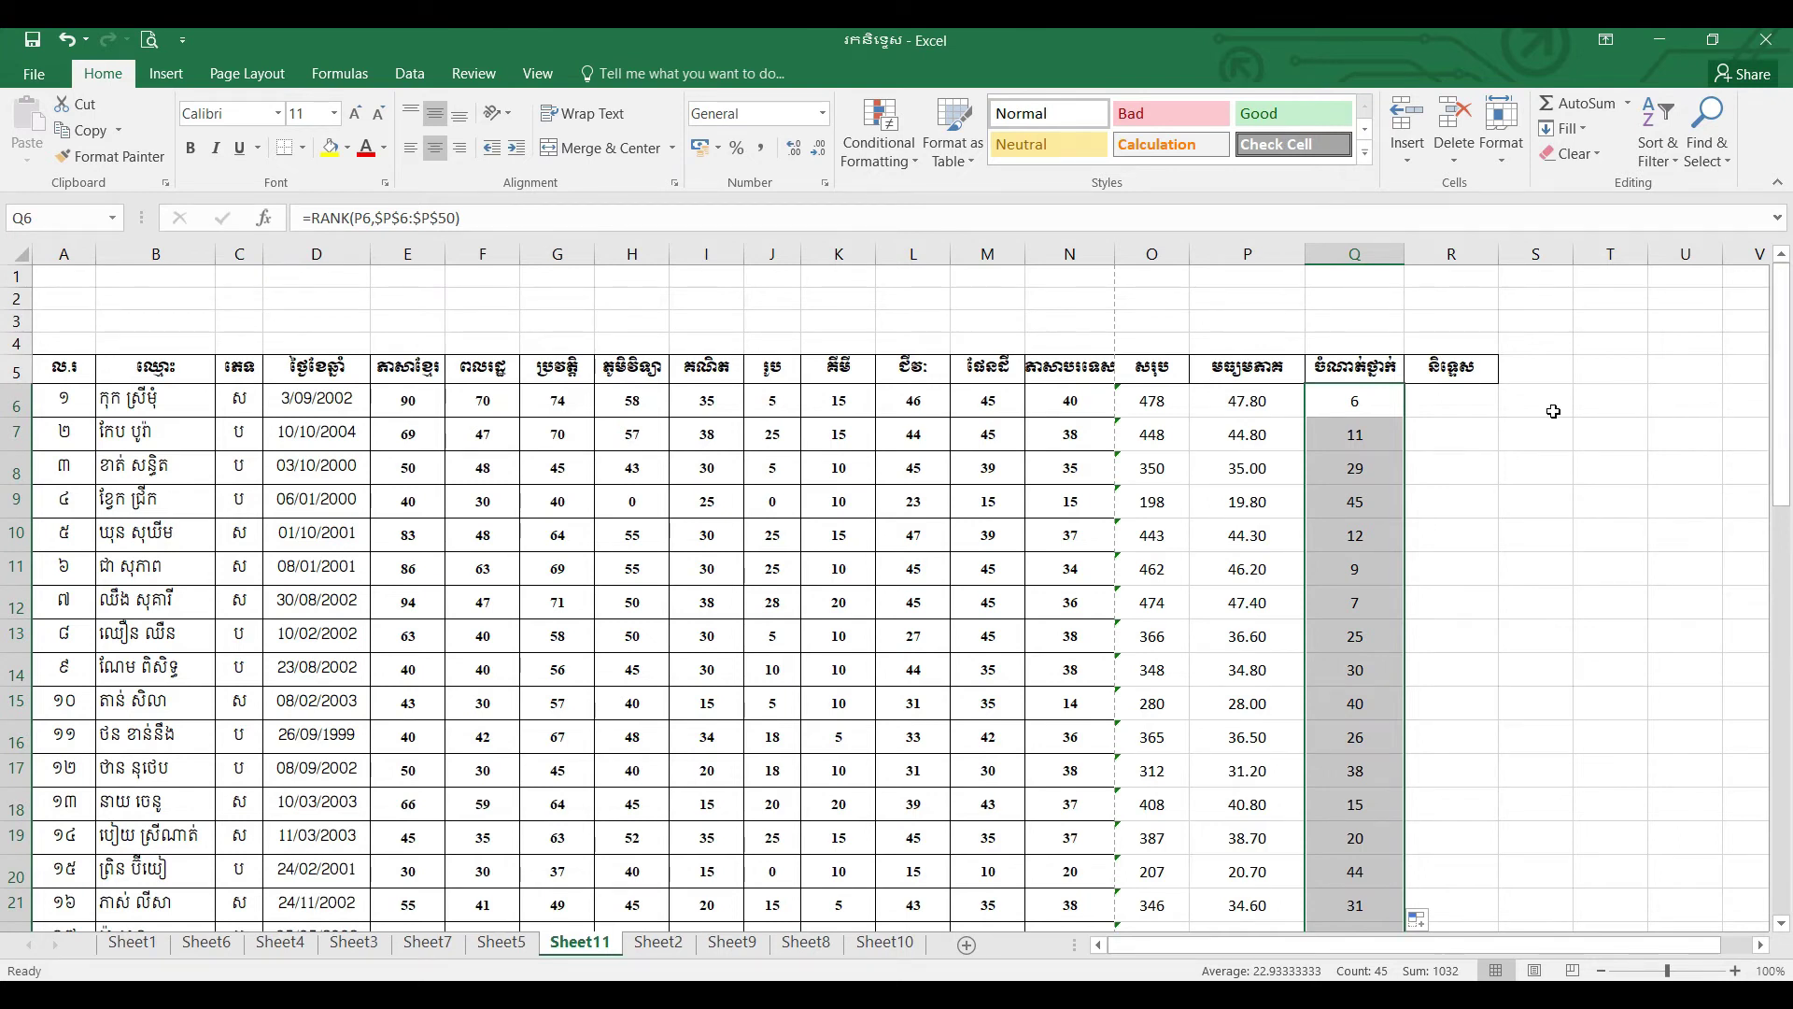
pyautogui.moveTo(1381, 405); pyautogui.dragTo(1380, 536)
pyautogui.click(1381, 405)
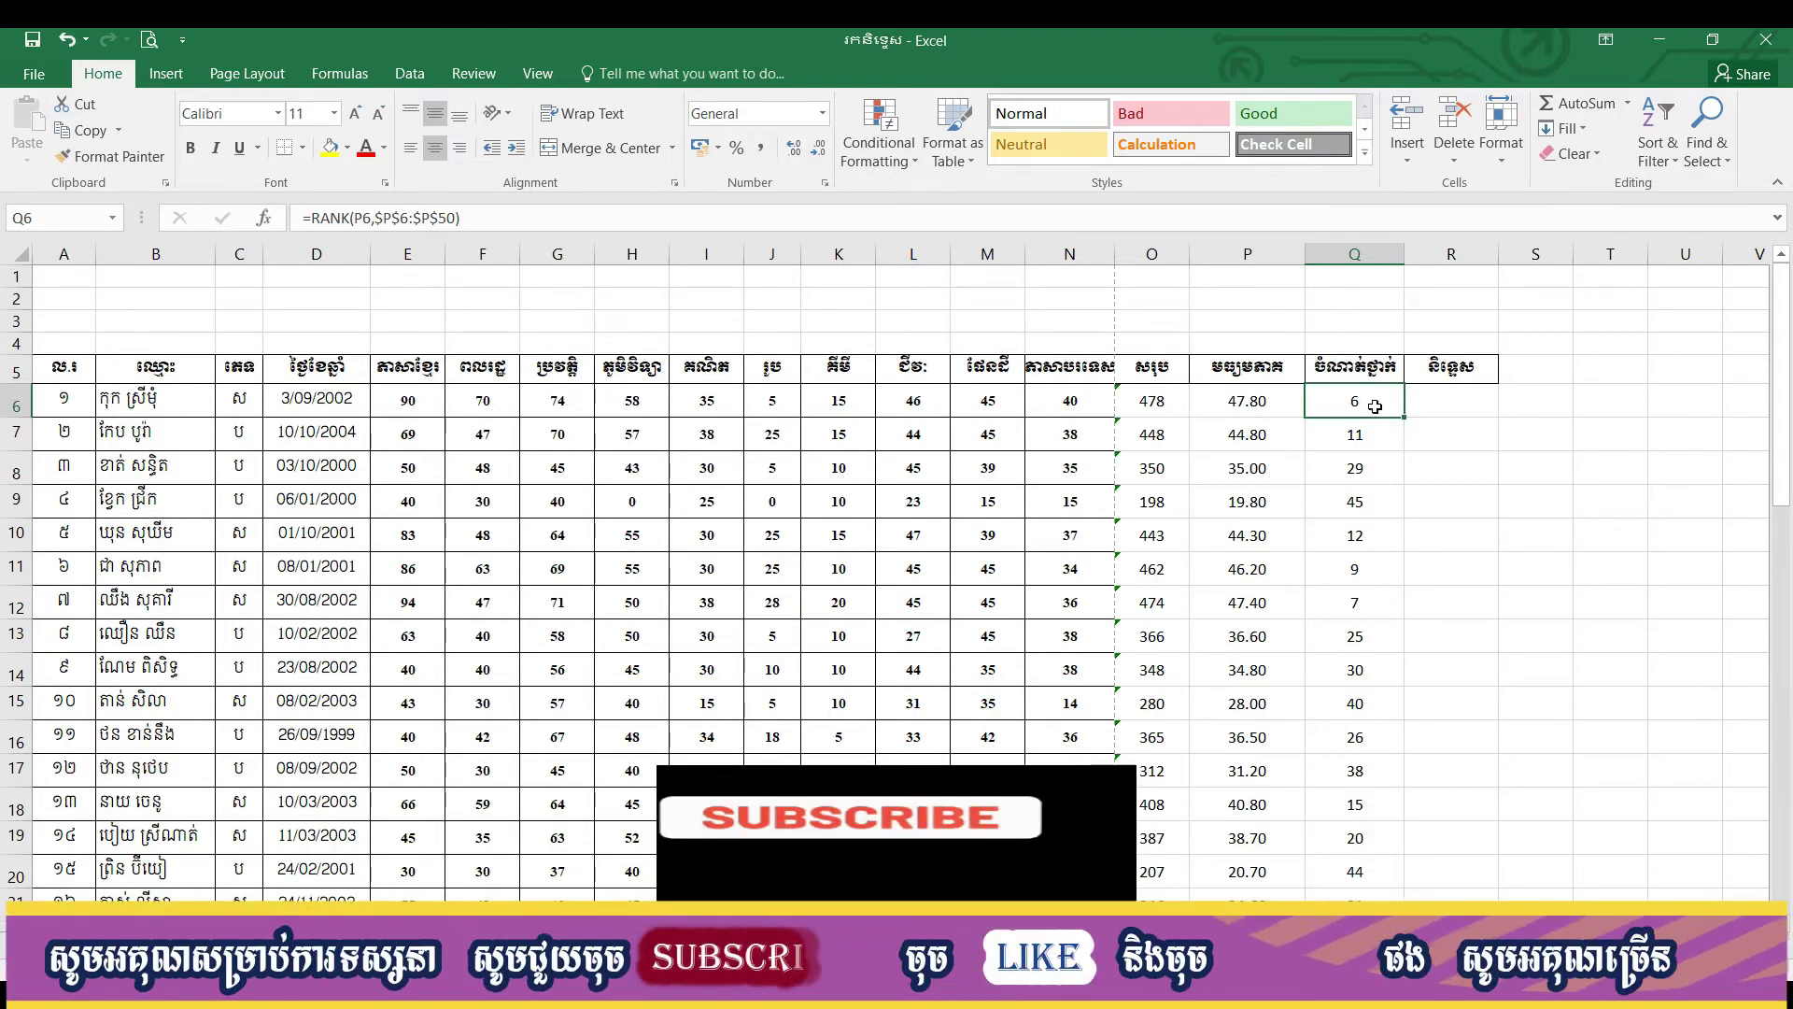
# - Sort Q6:Q50 smallest to largest, expanding the sort to the whole student table
pyautogui.moveTo(1375, 406); pyautogui.dragTo(1373, 897)
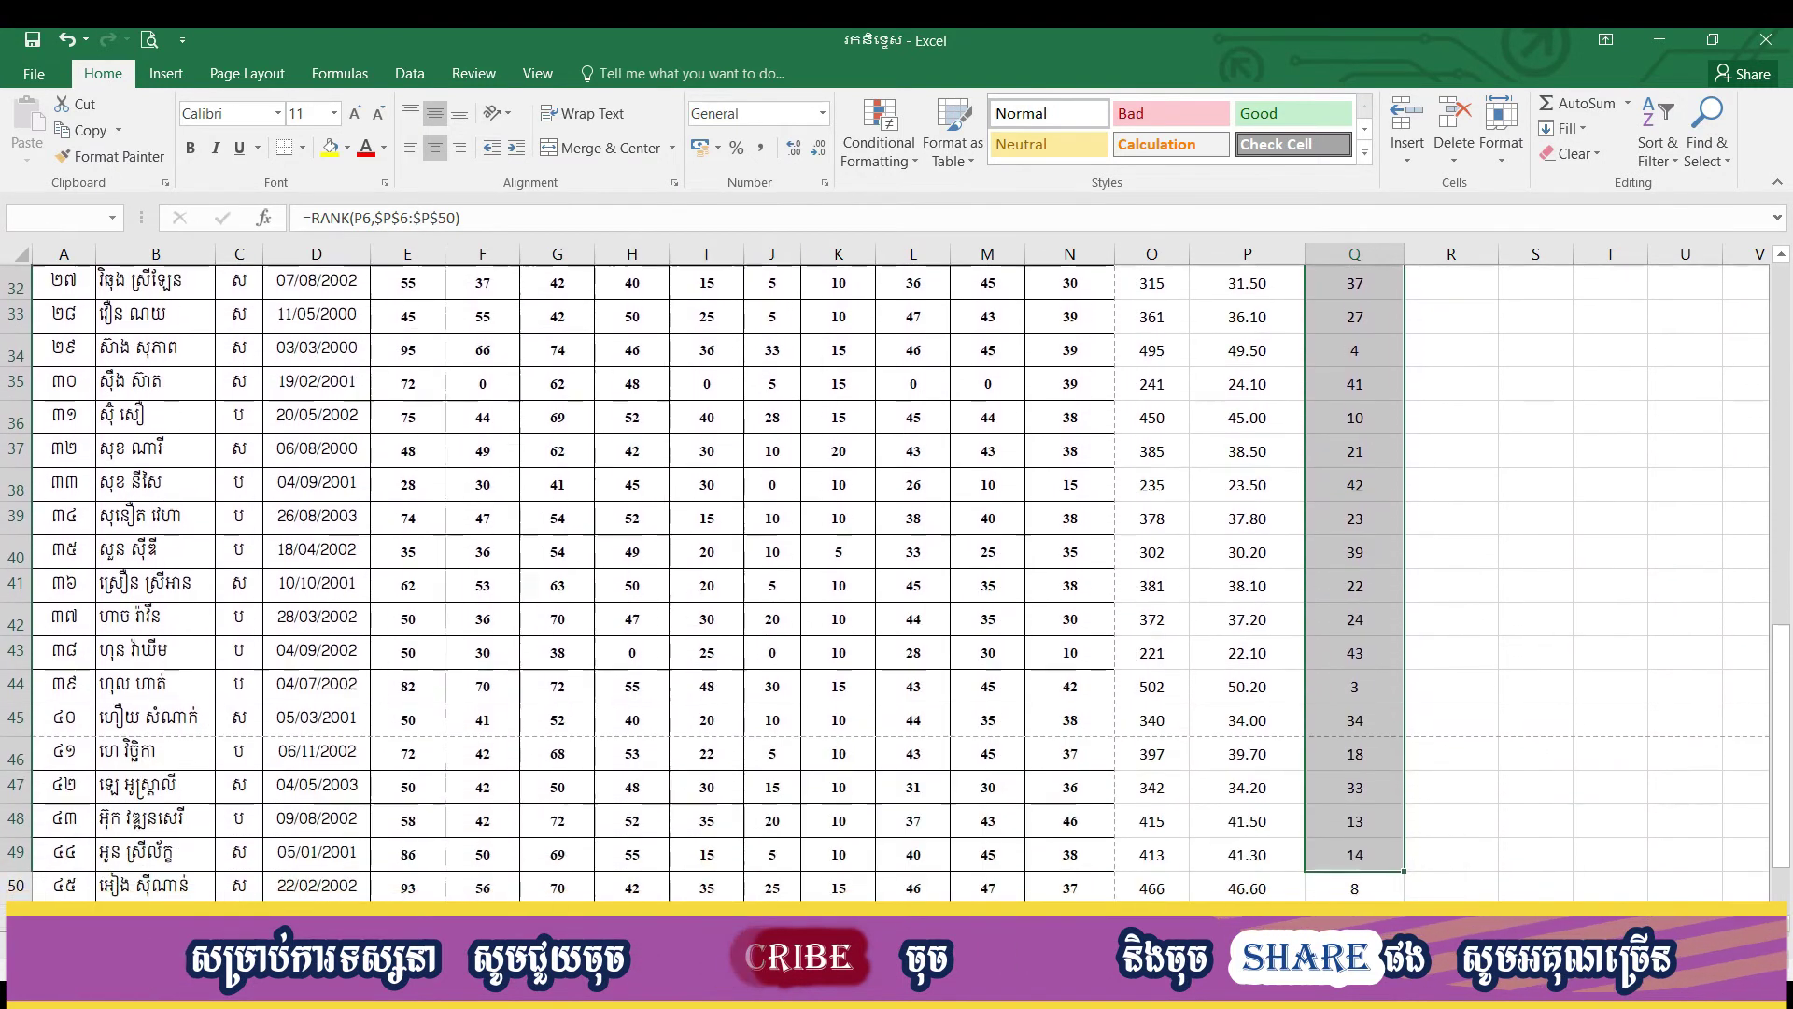
pyautogui.moveTo(1374, 901); pyautogui.dragTo(1357, 773)
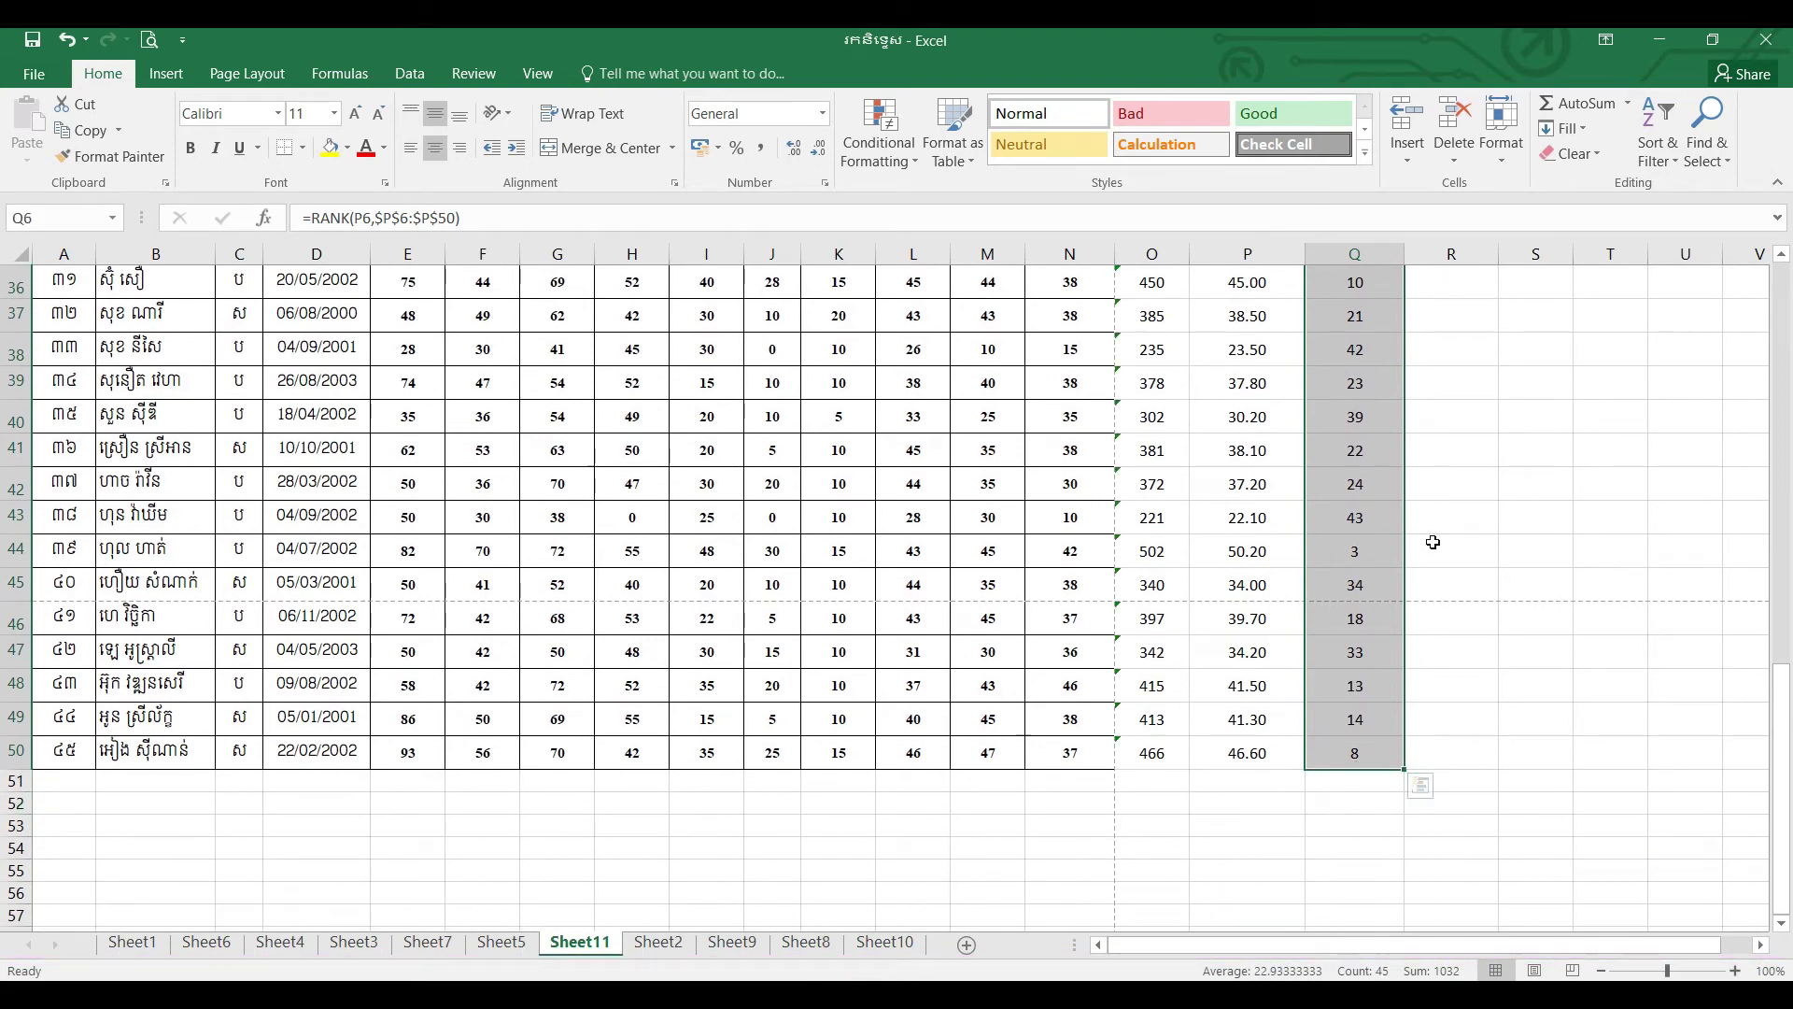
pyautogui.click(1669, 125)
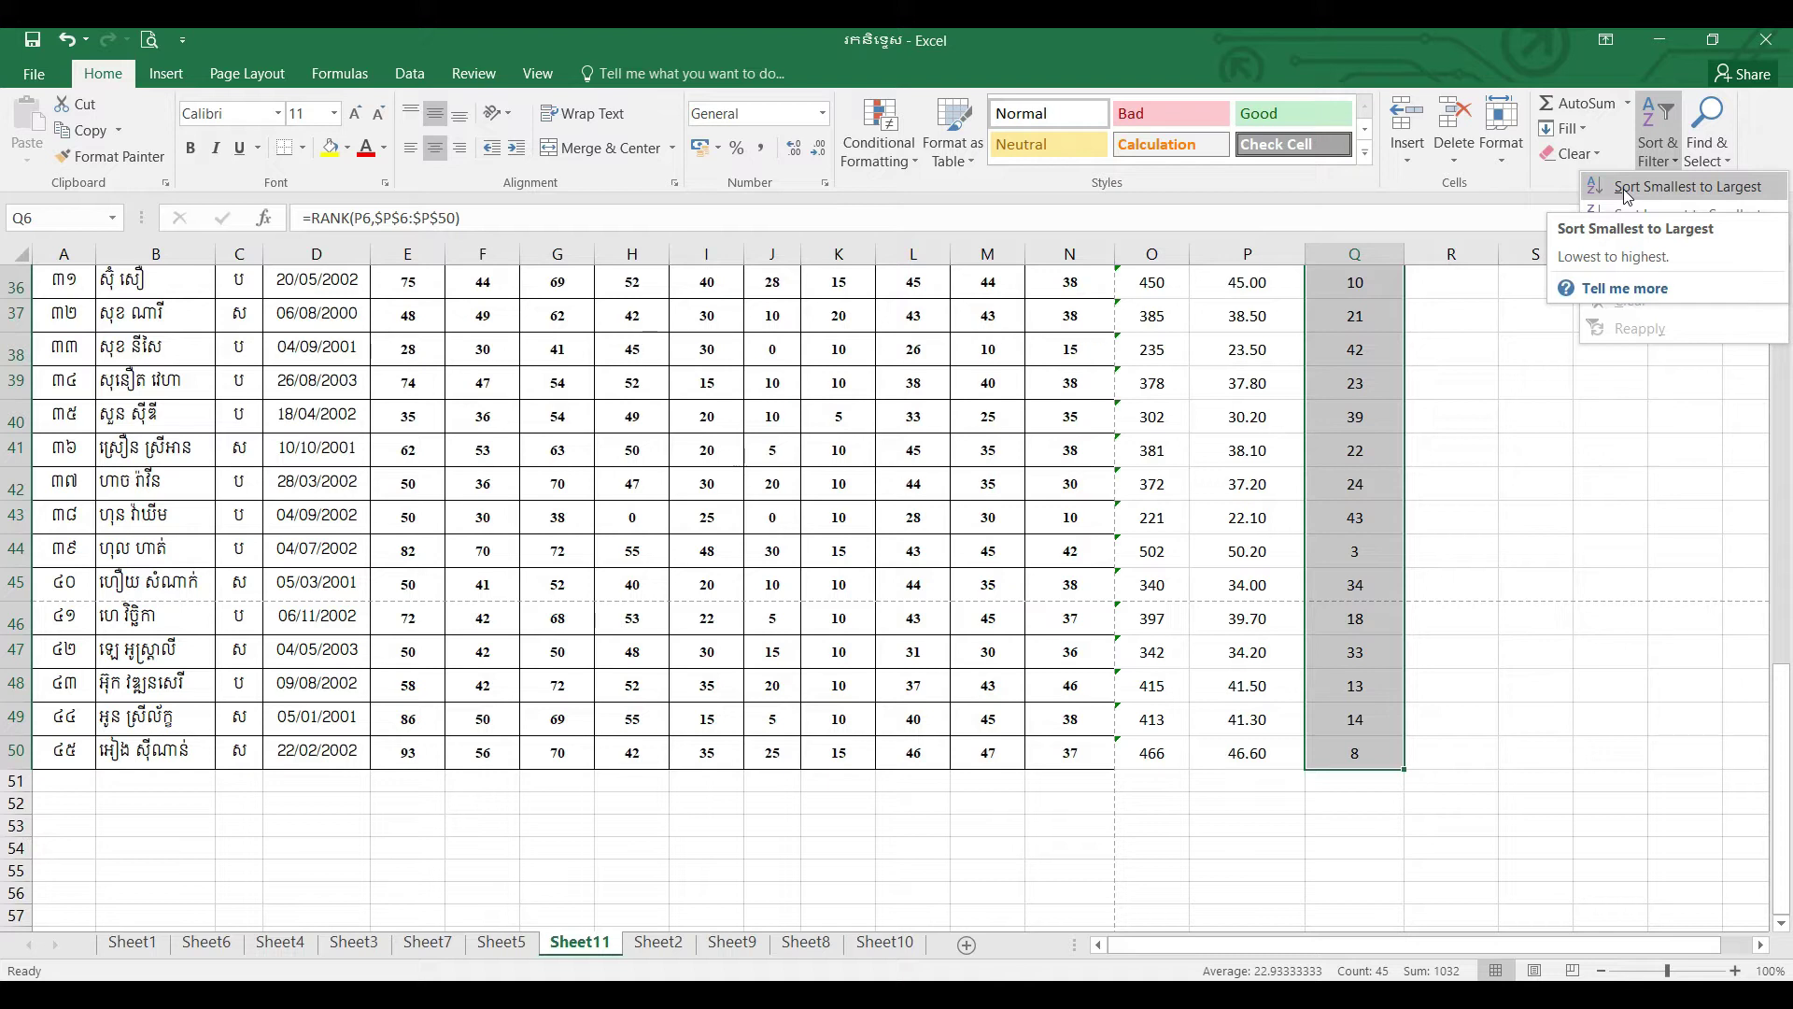
pyautogui.click(1625, 187)
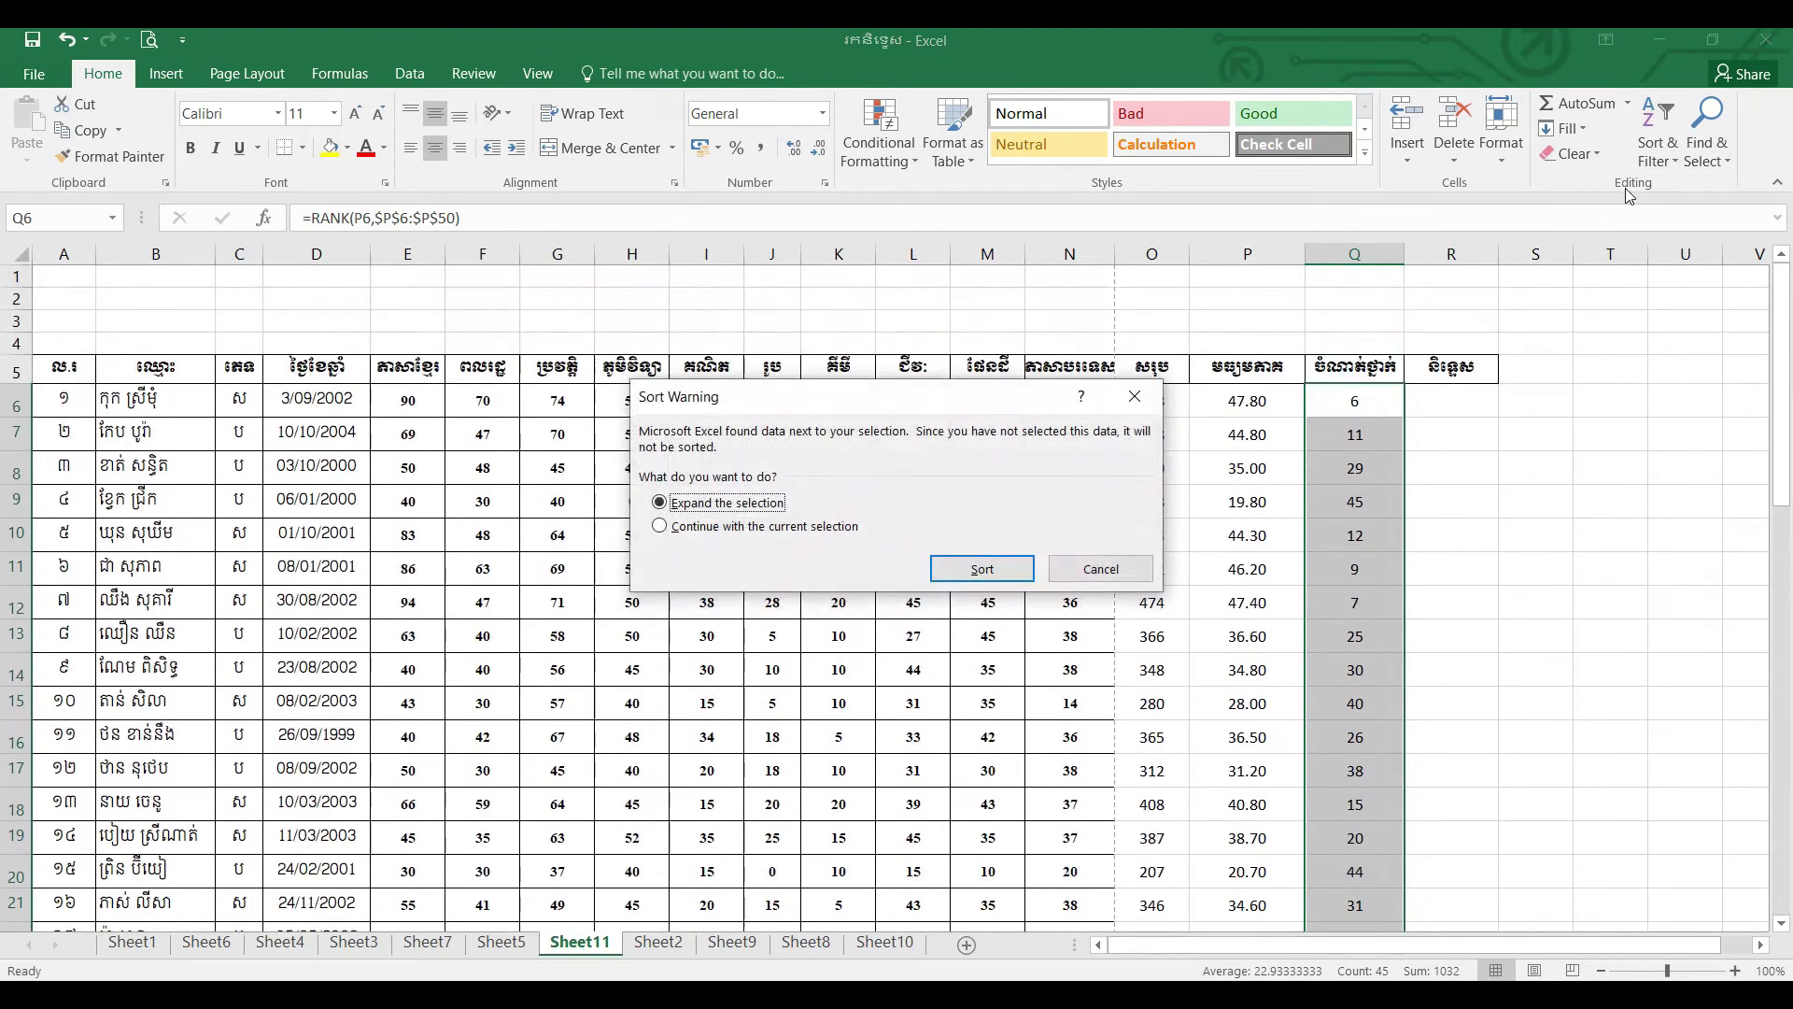
pyautogui.click(983, 570)
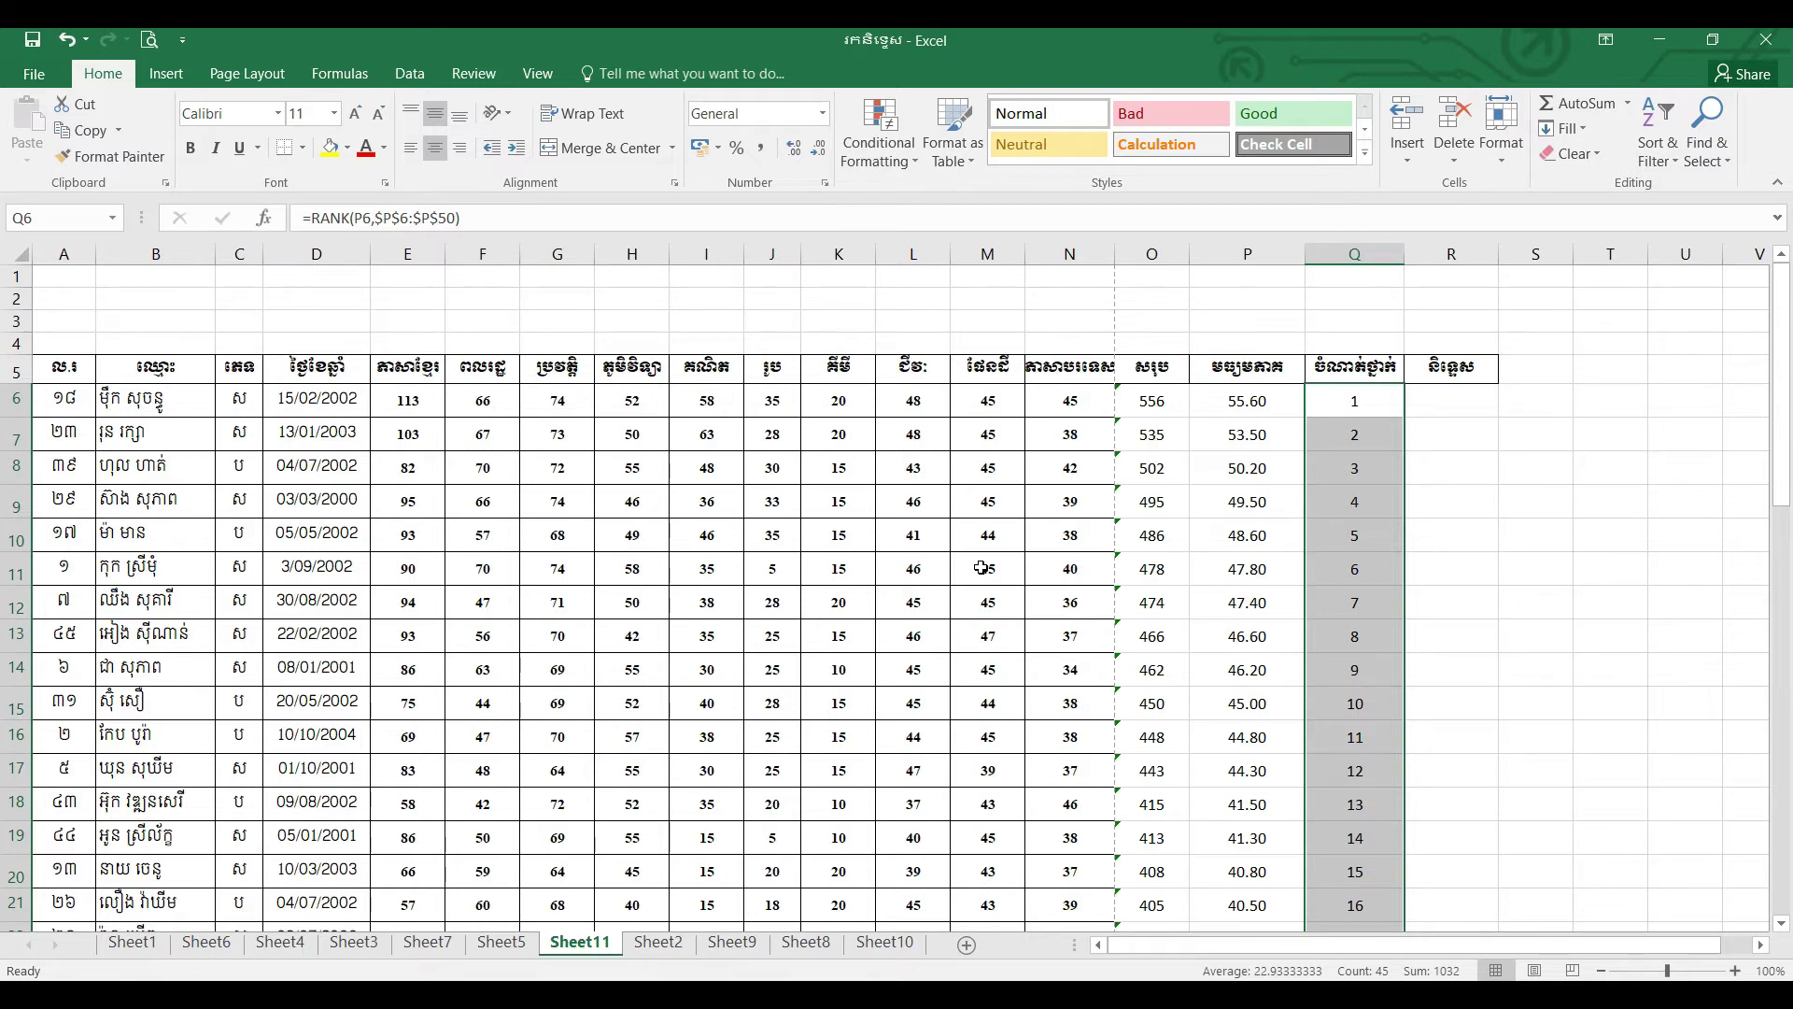
pyautogui.click(1385, 400)
pyautogui.moveTo(1782, 417); pyautogui.dragTo(1790, 814)
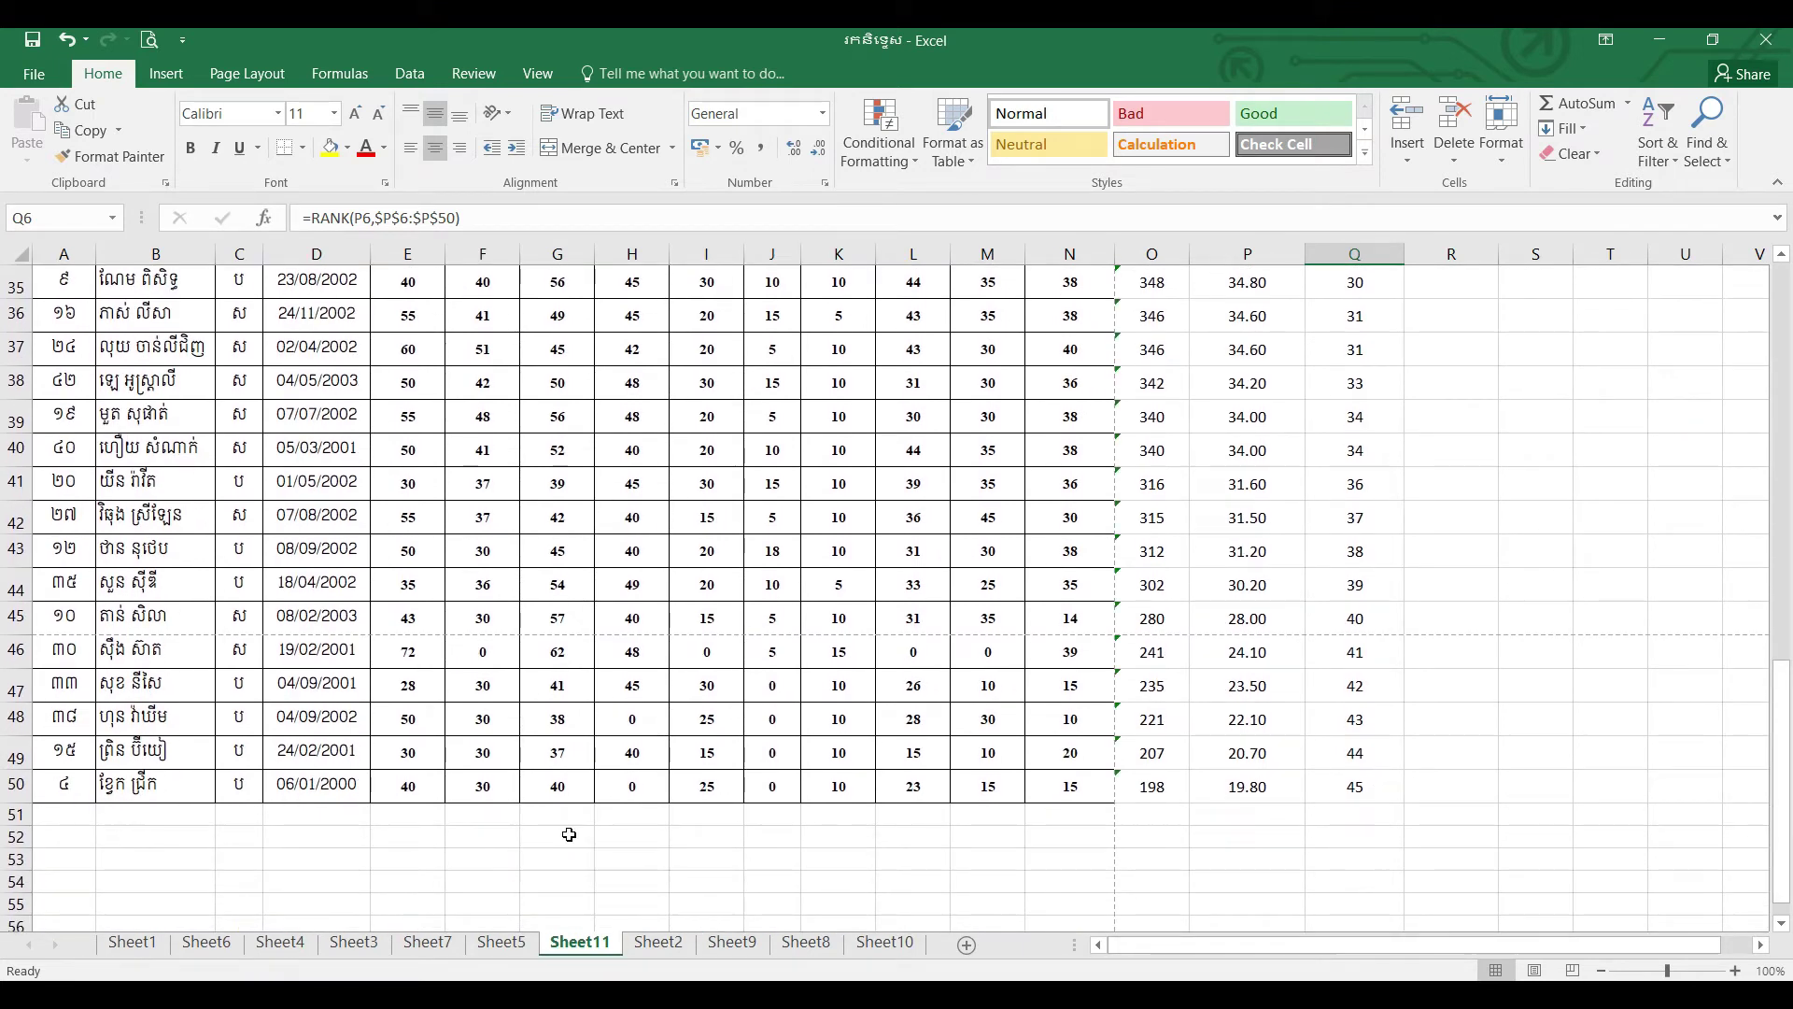
pyautogui.click(79, 787)
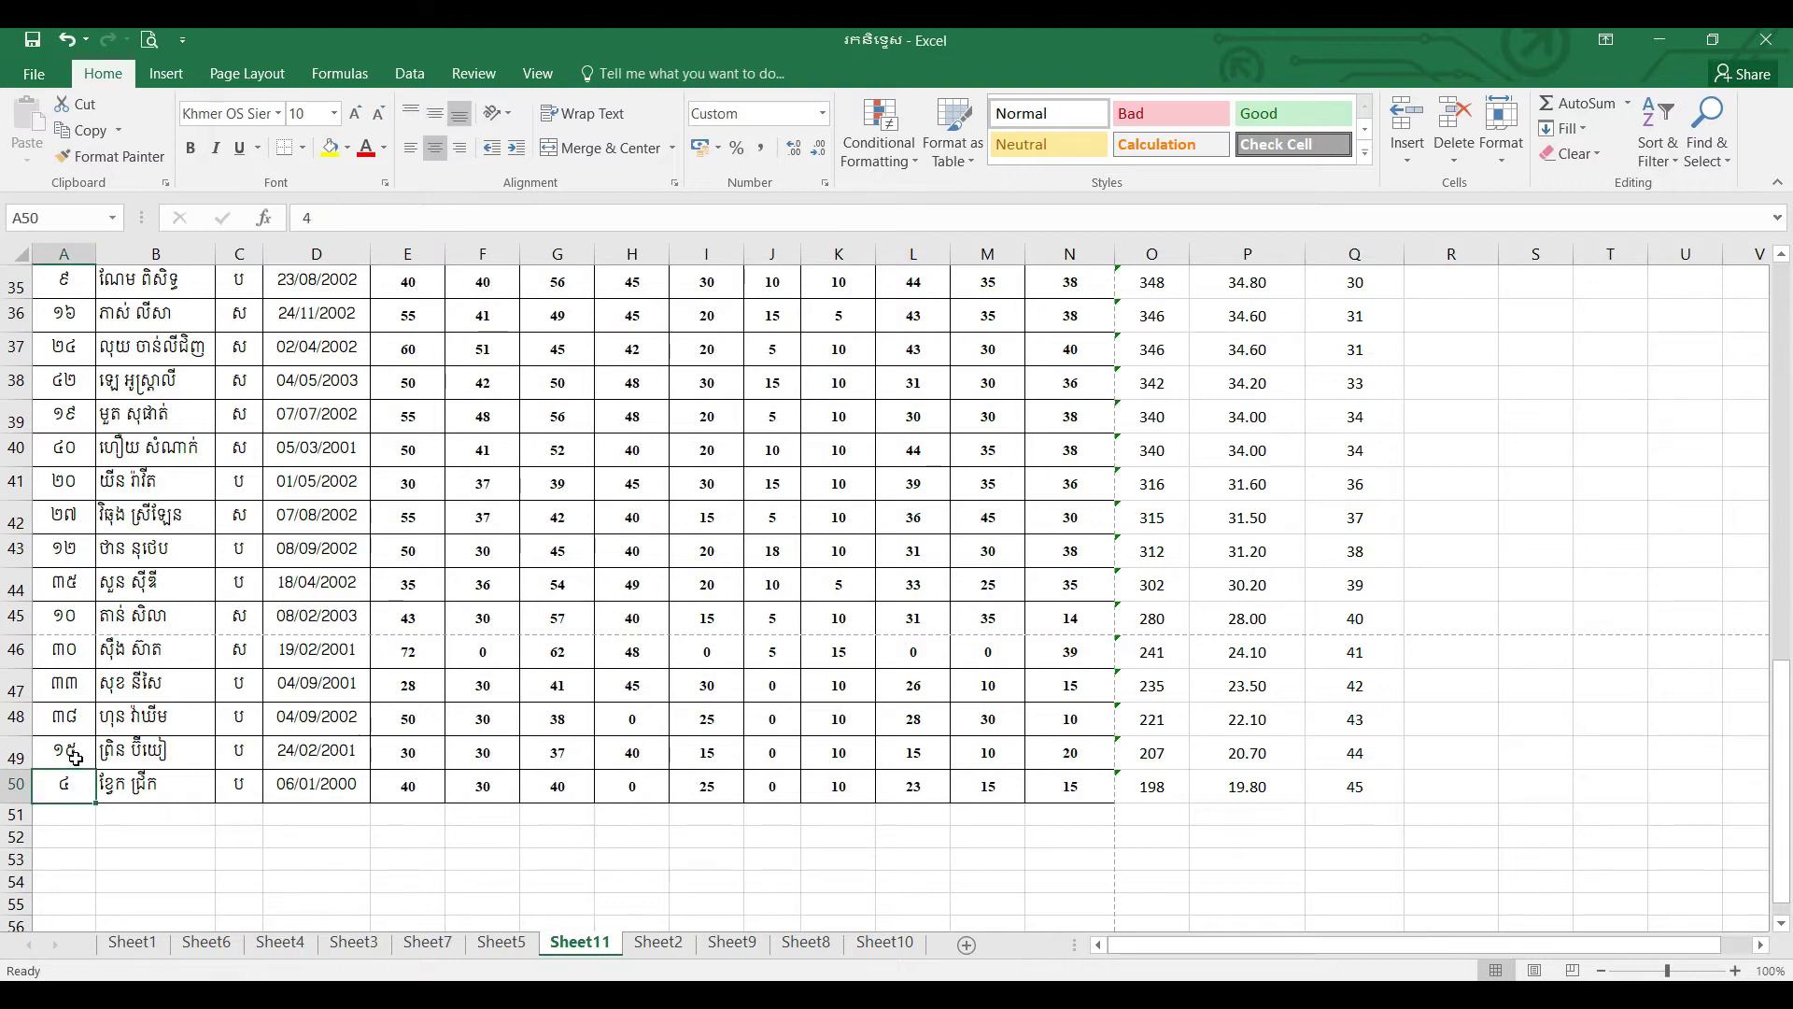
pyautogui.moveTo(72, 783); pyautogui.dragTo(52, 242)
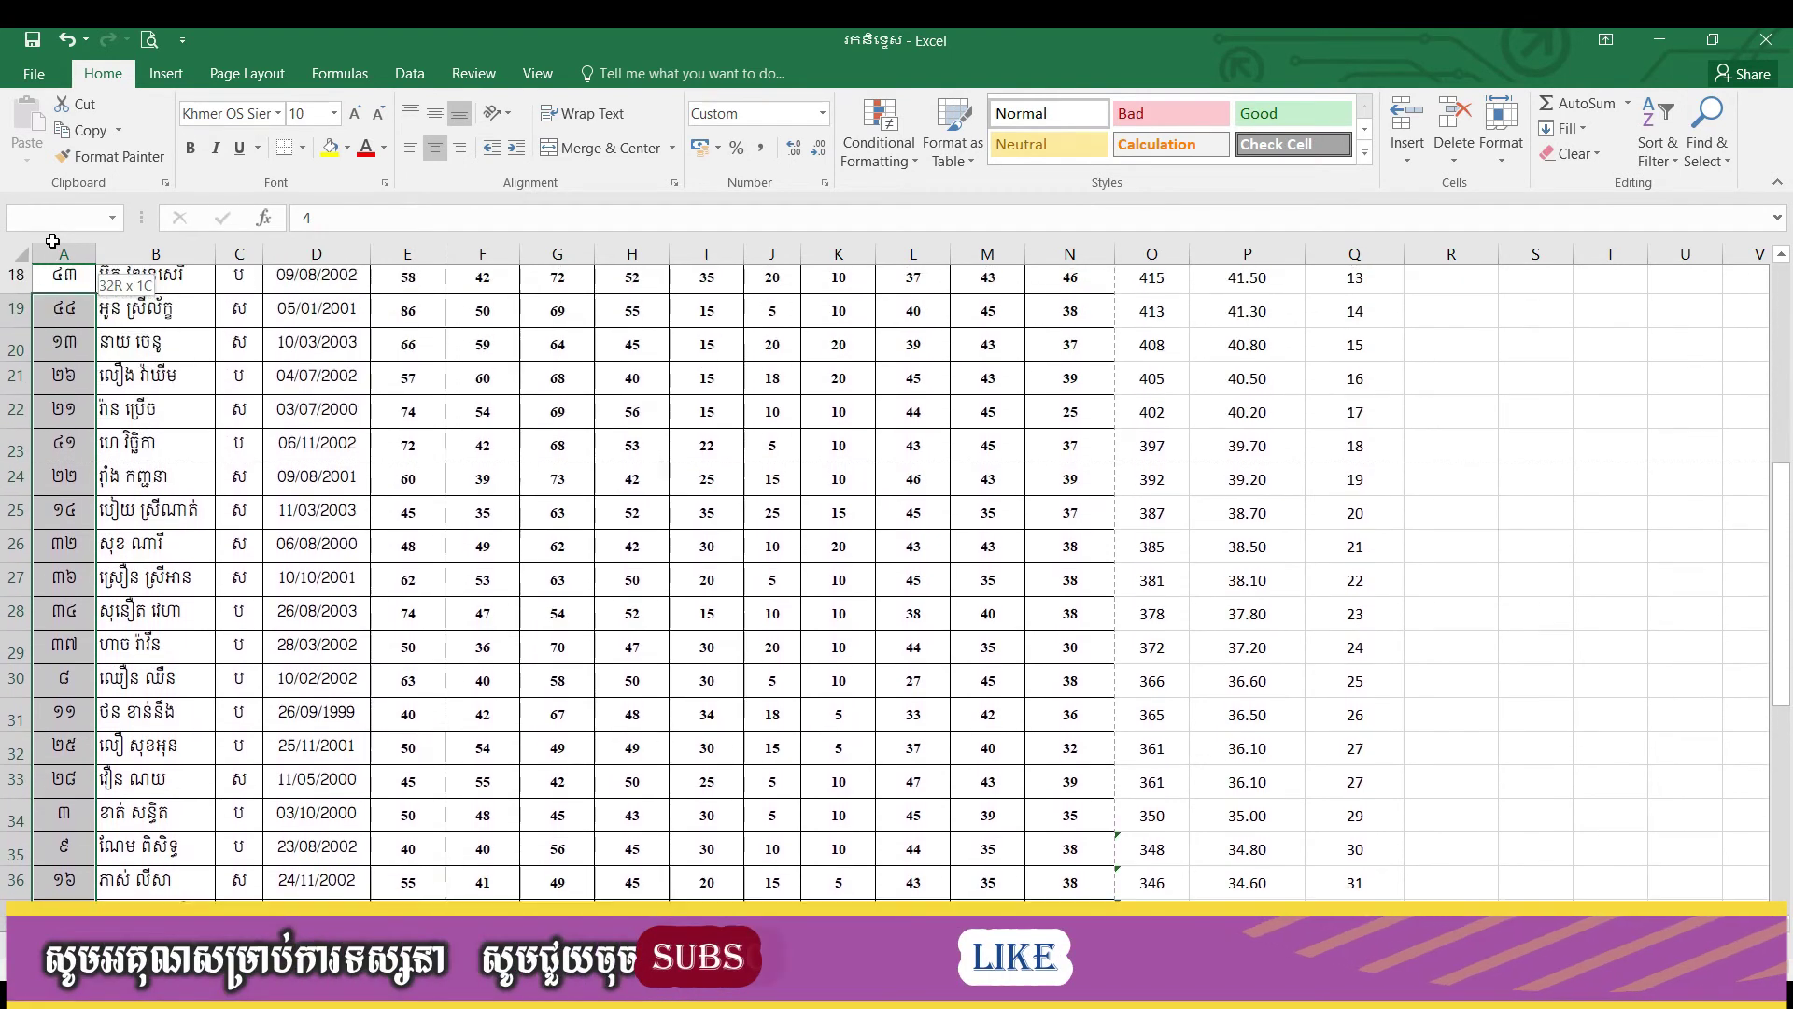
pyautogui.moveTo(52, 242); pyautogui.dragTo(51, 242)
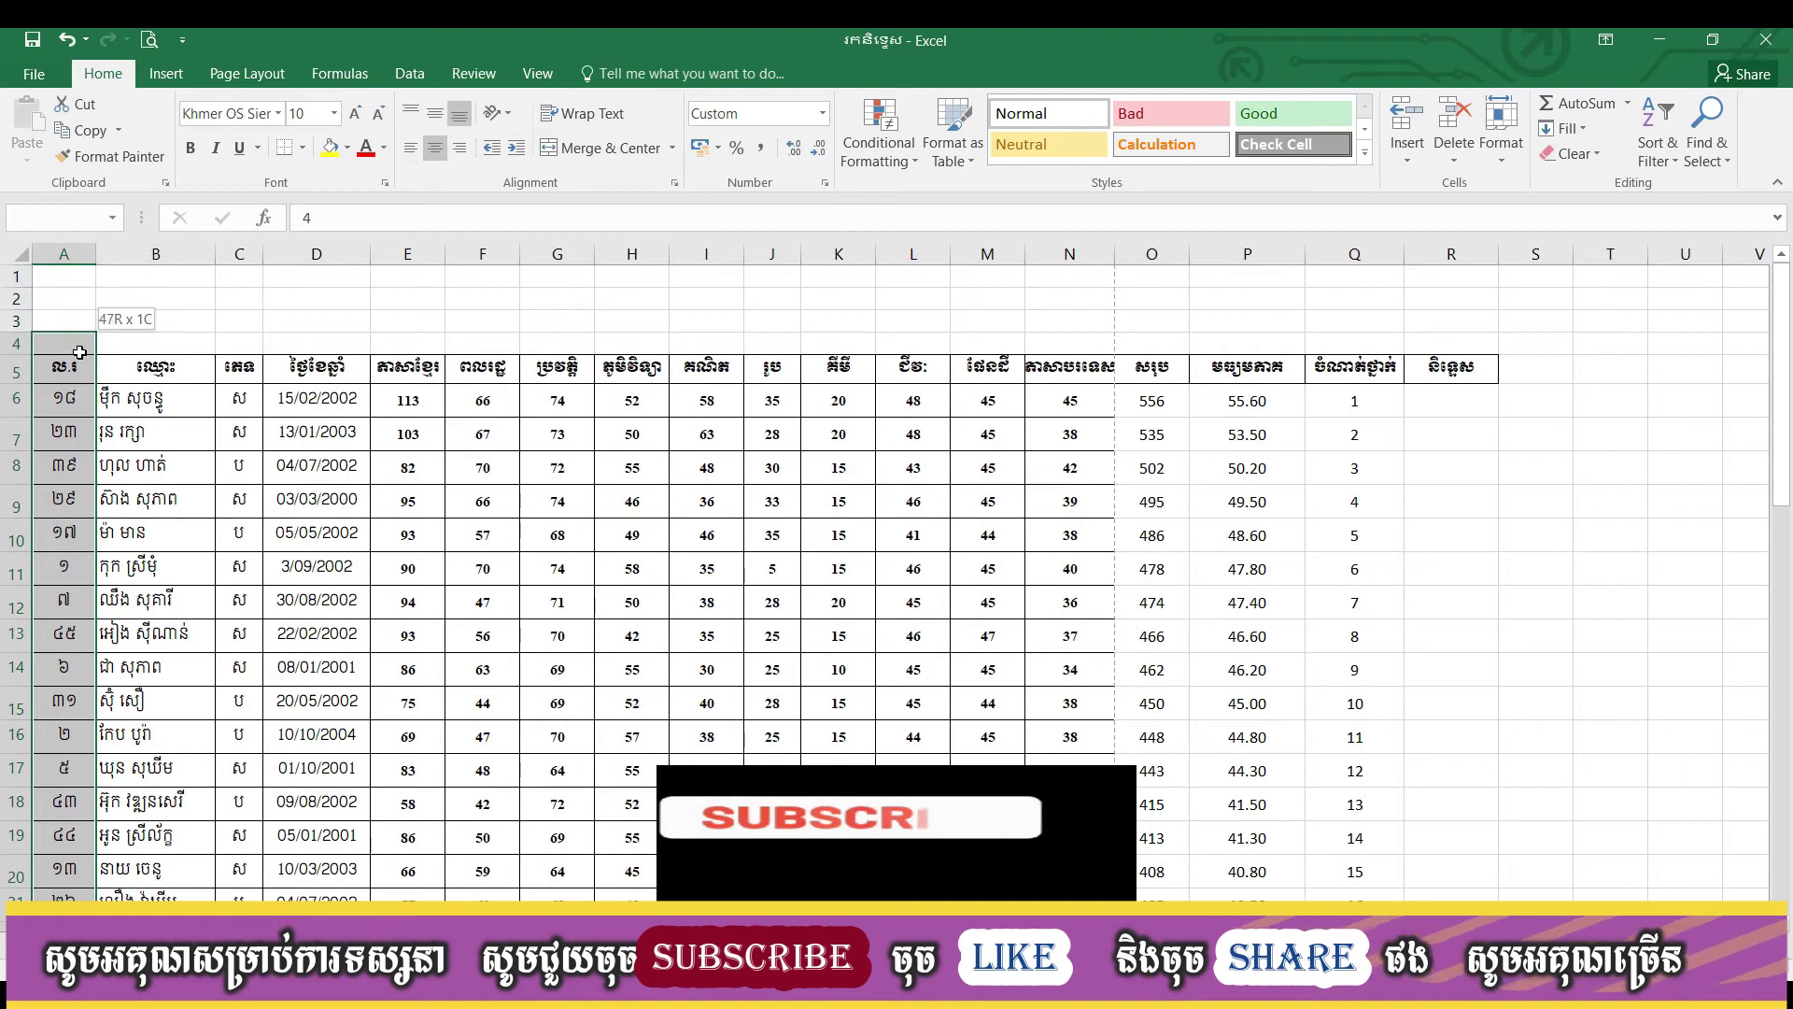
pyautogui.moveTo(51, 242); pyautogui.dragTo(131, 400)
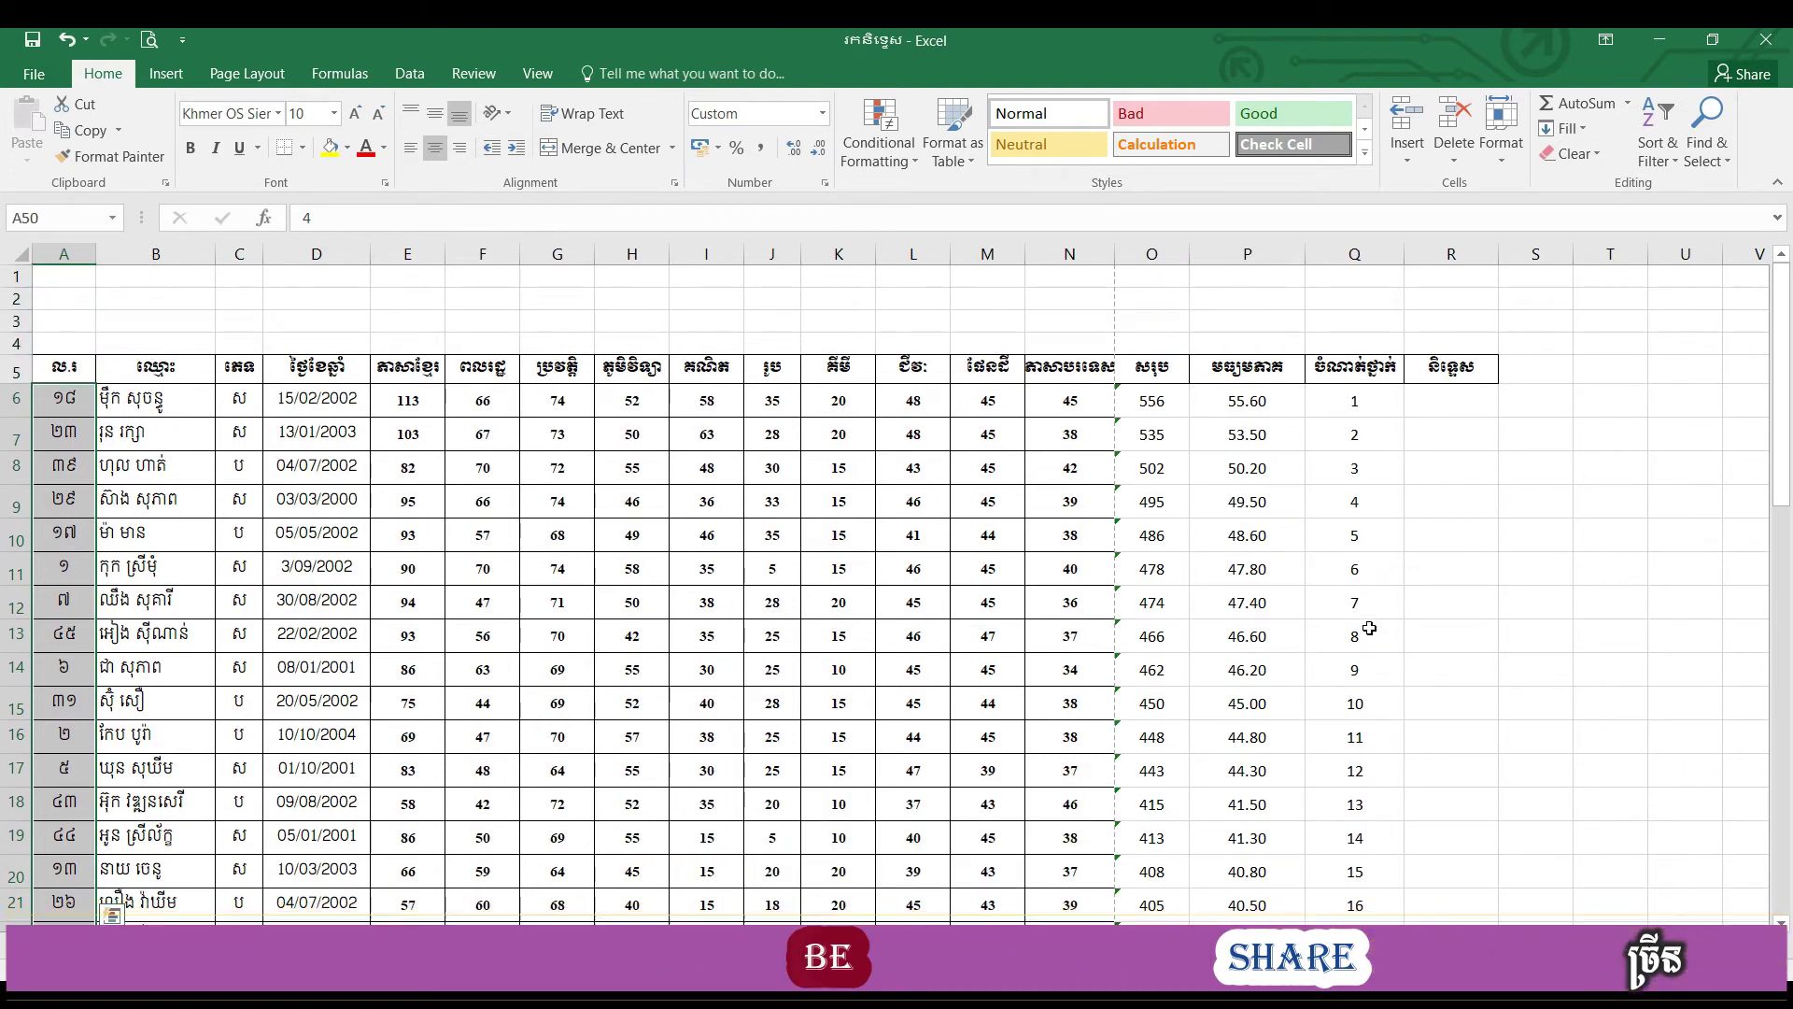
pyautogui.press('Escape')
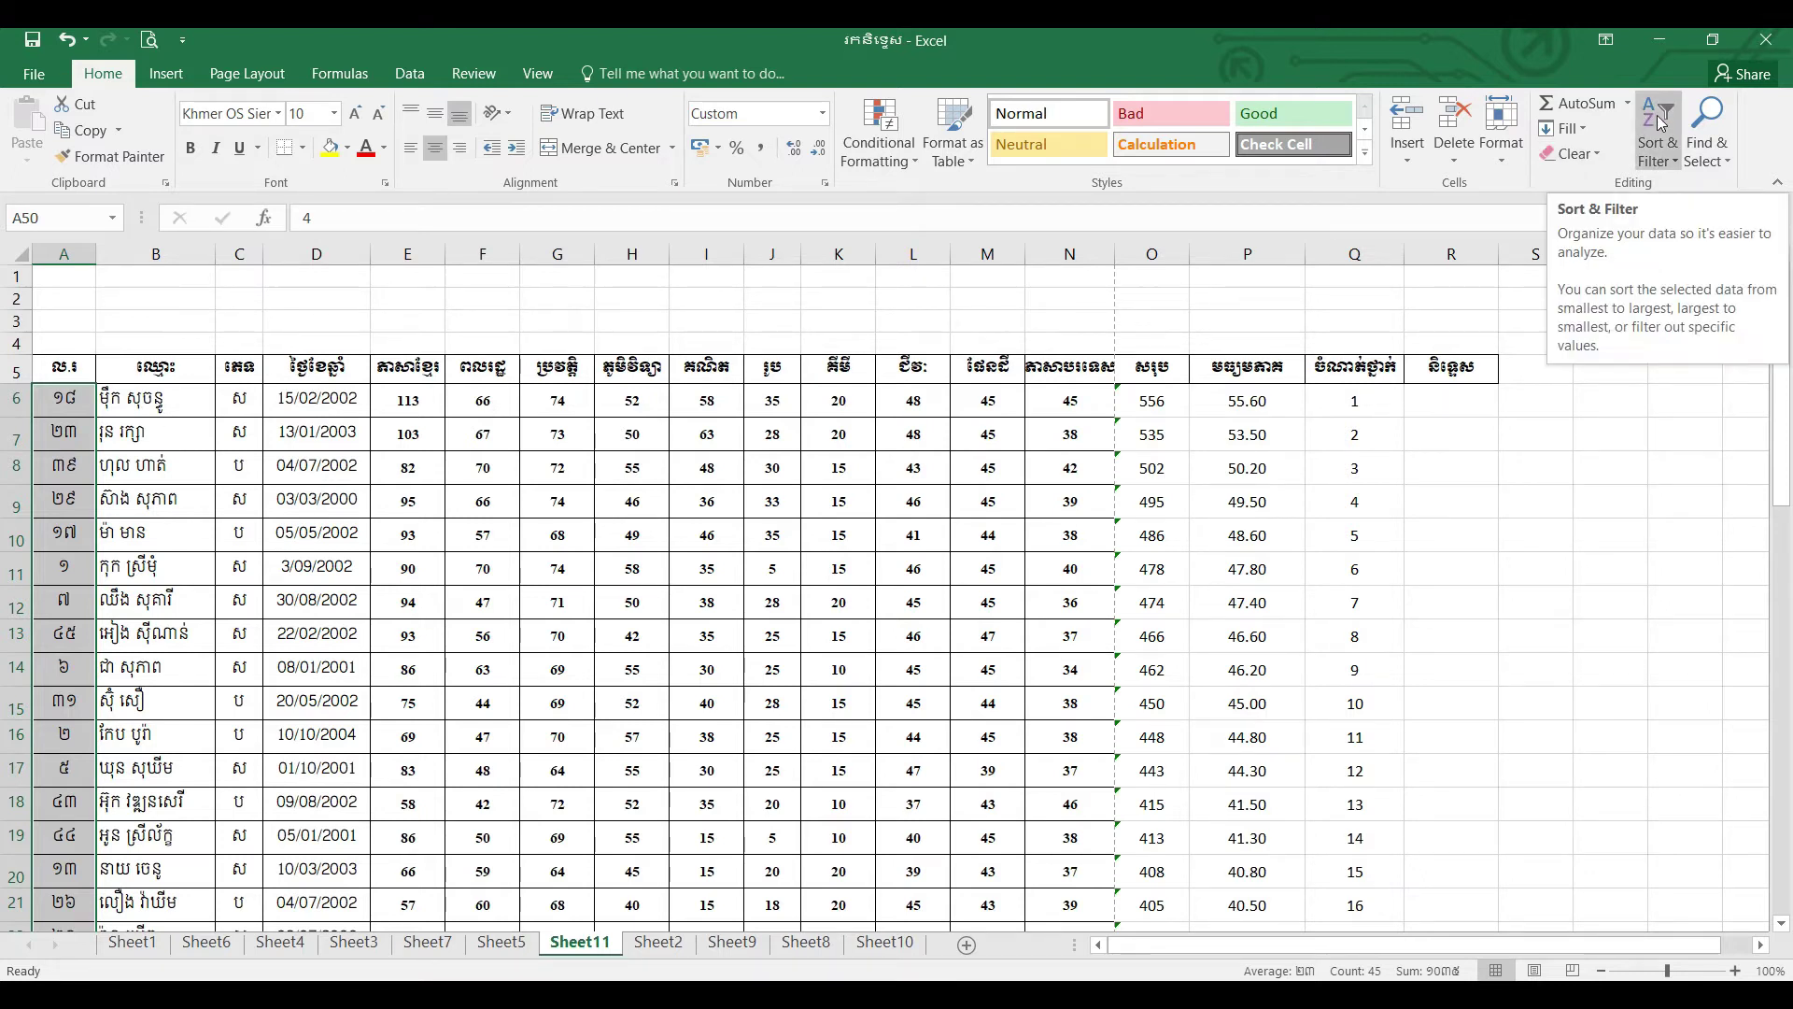
# - Number A6 as 1 and A7 as 2, then fill the series down to 45 in A50
pyautogui.click(63, 400)
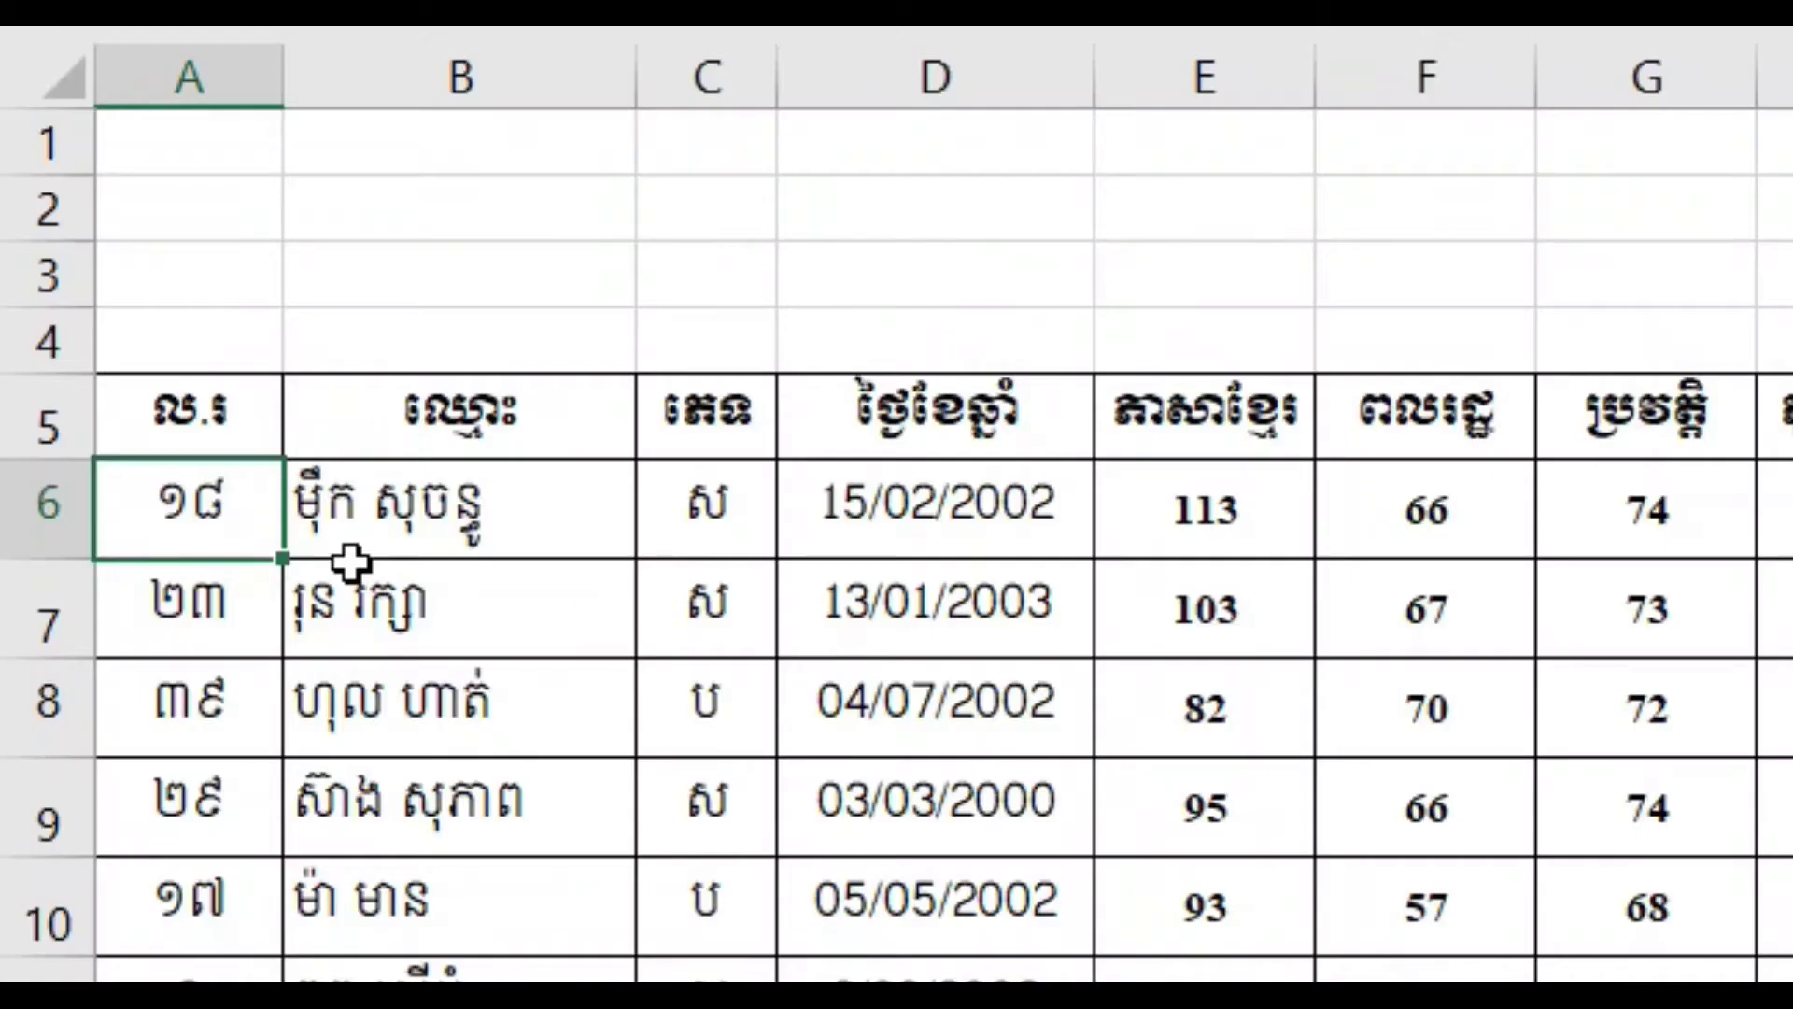
pyautogui.press('F2')
pyautogui.press('BackSpace')
pyautogui.click(193, 635)
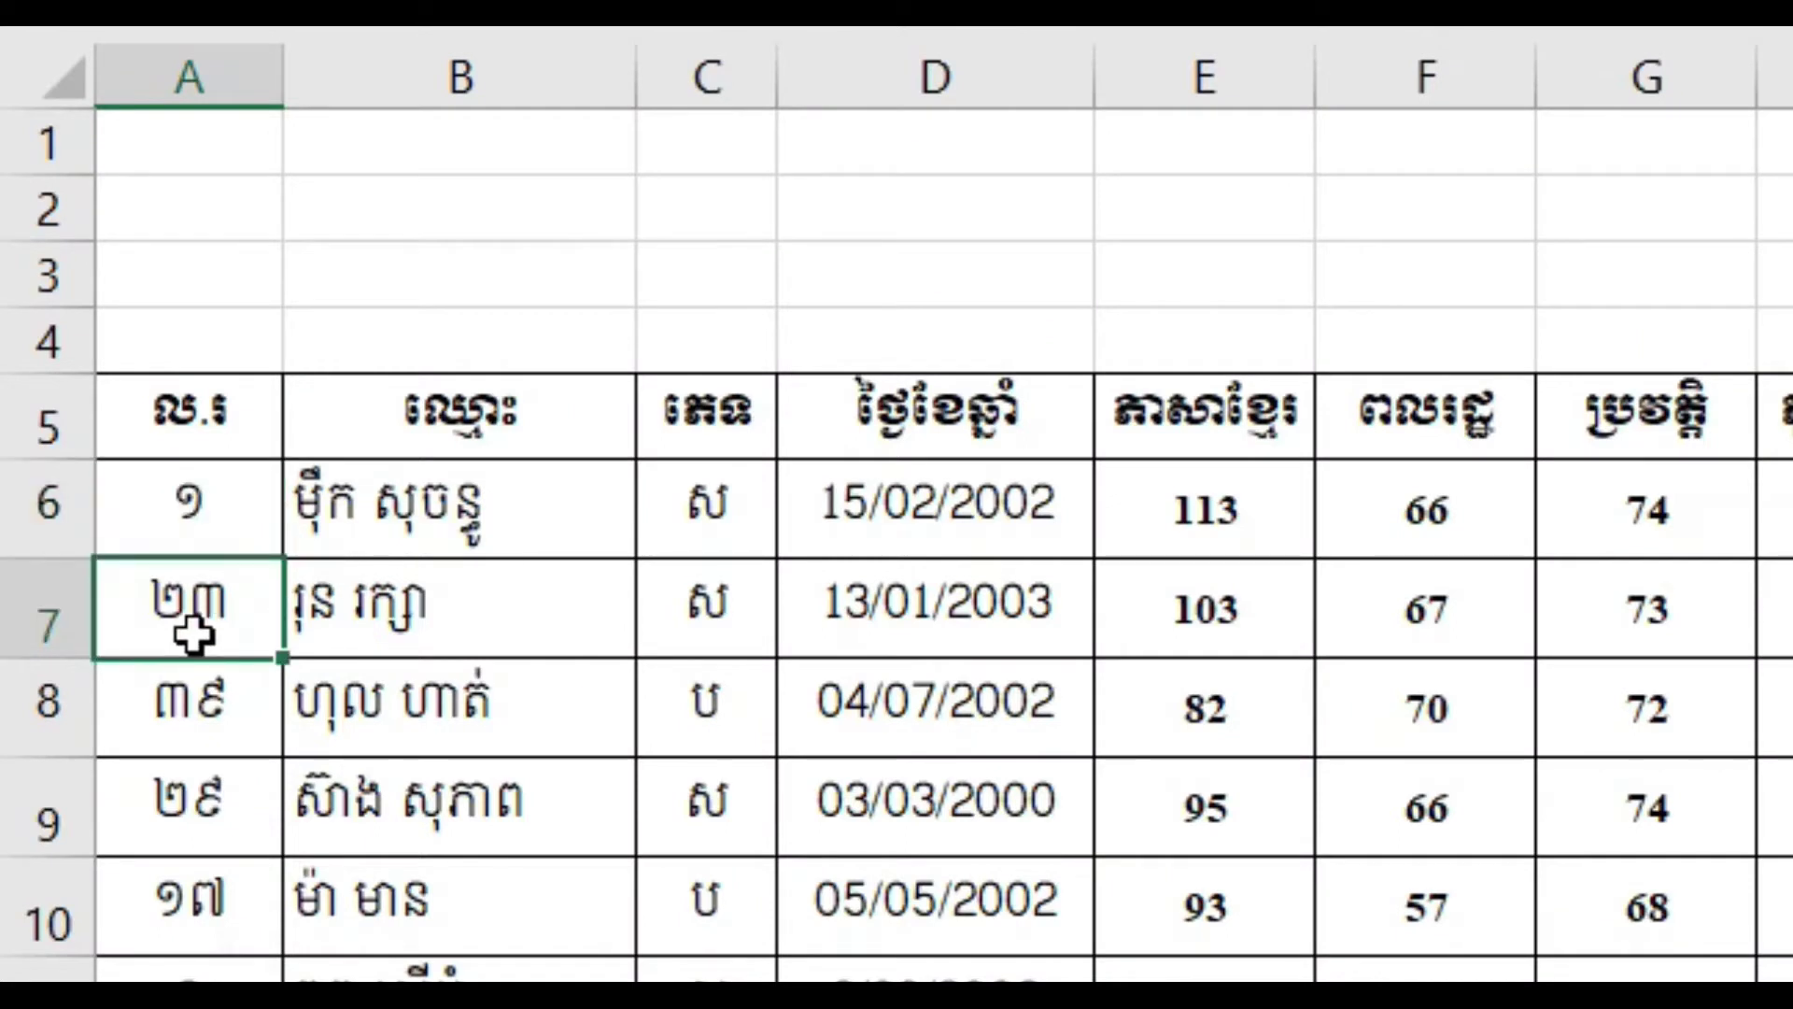
pyautogui.write('2')
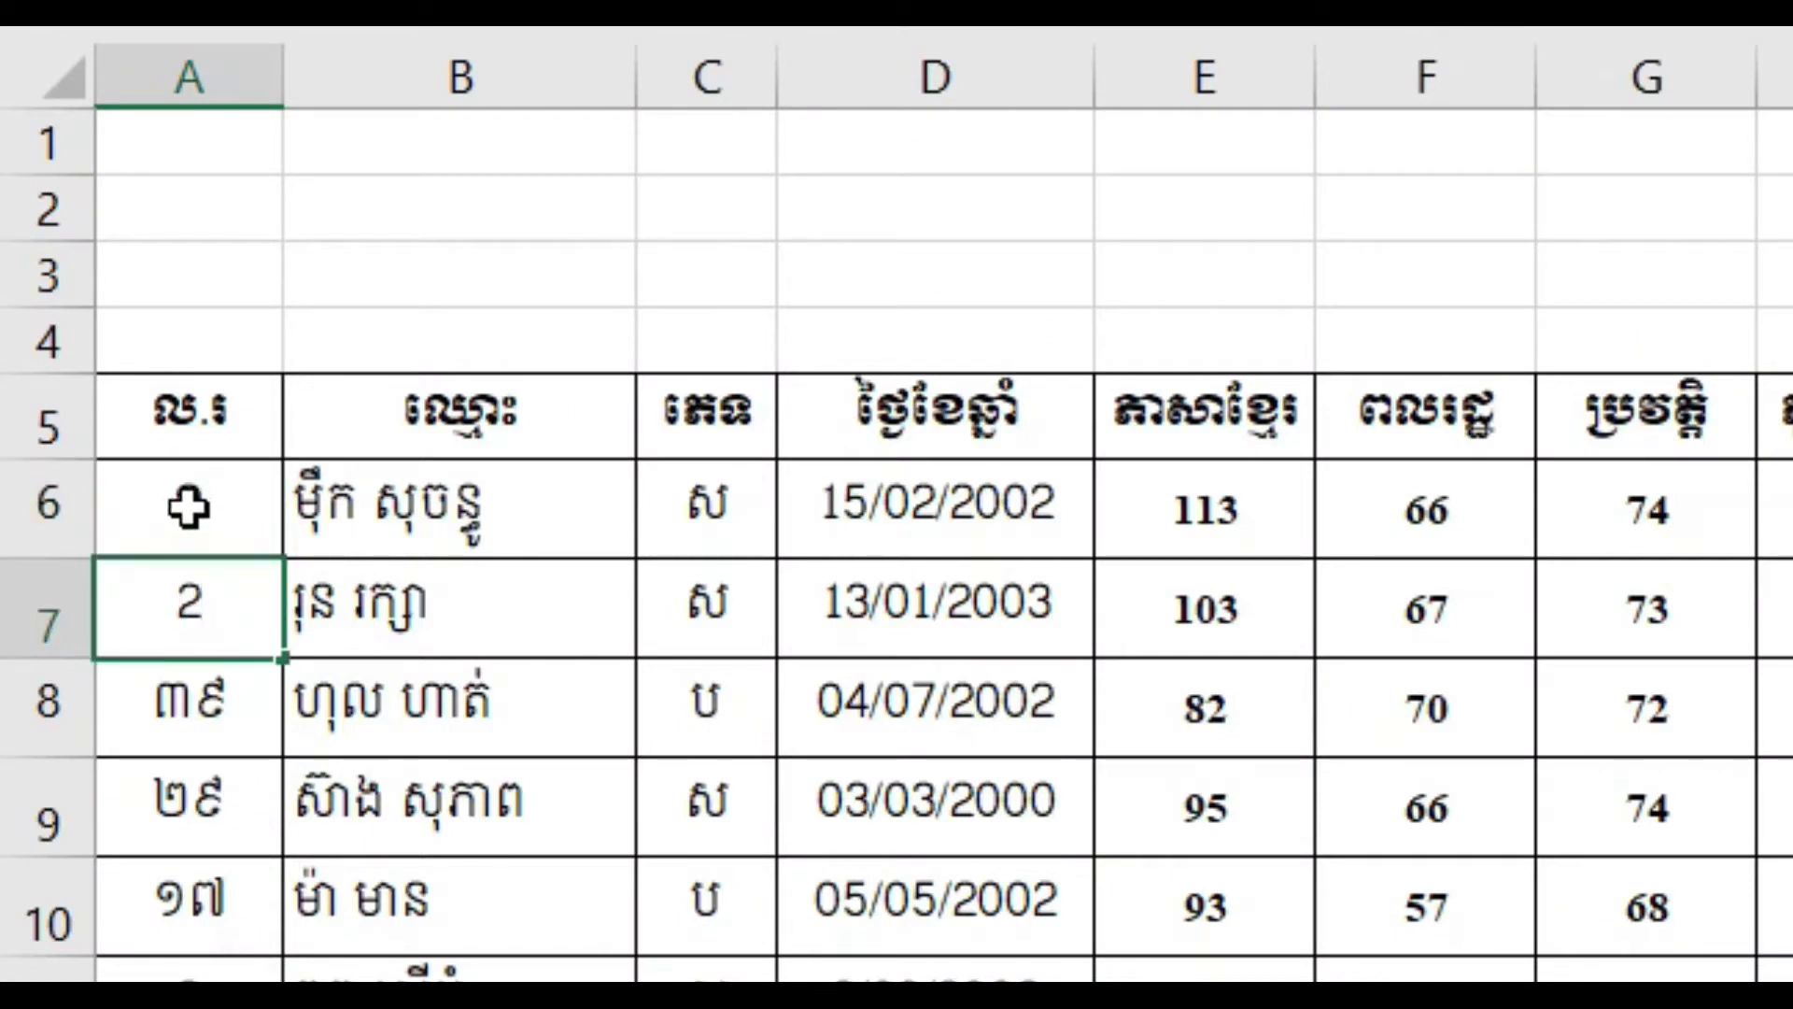
pyautogui.click(187, 505)
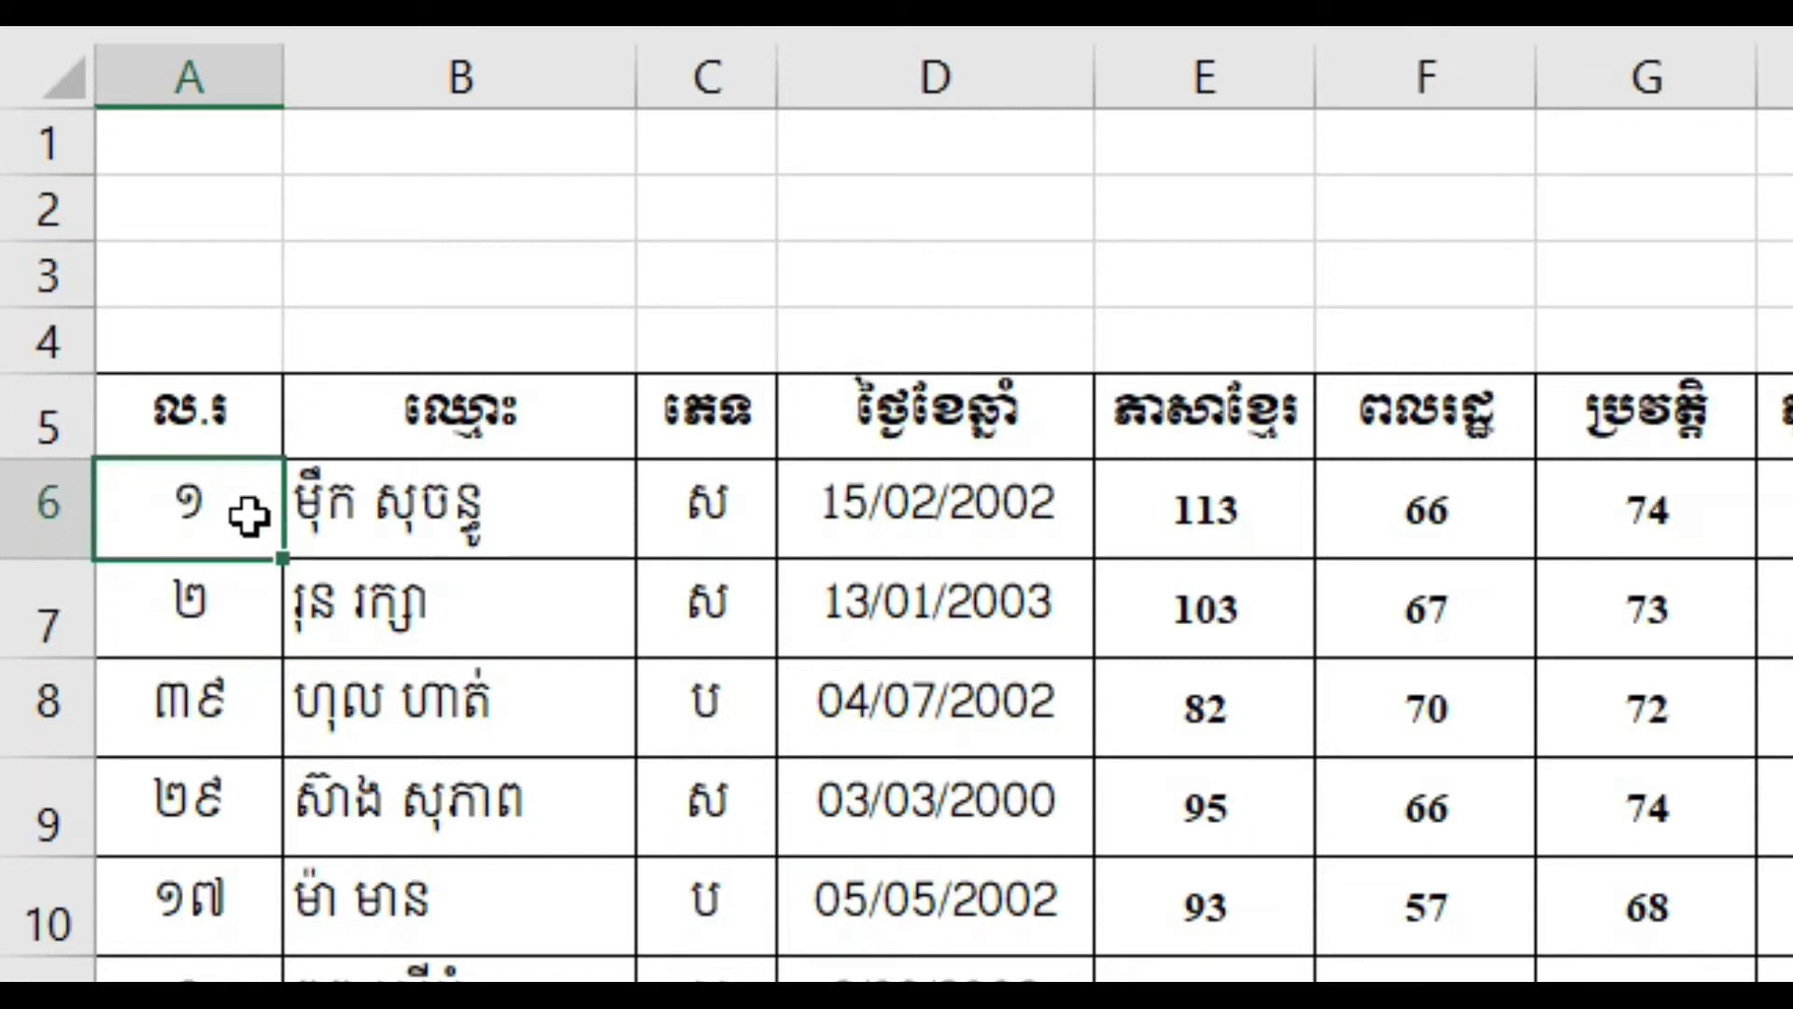
pyautogui.moveTo(249, 516); pyautogui.dragTo(248, 623)
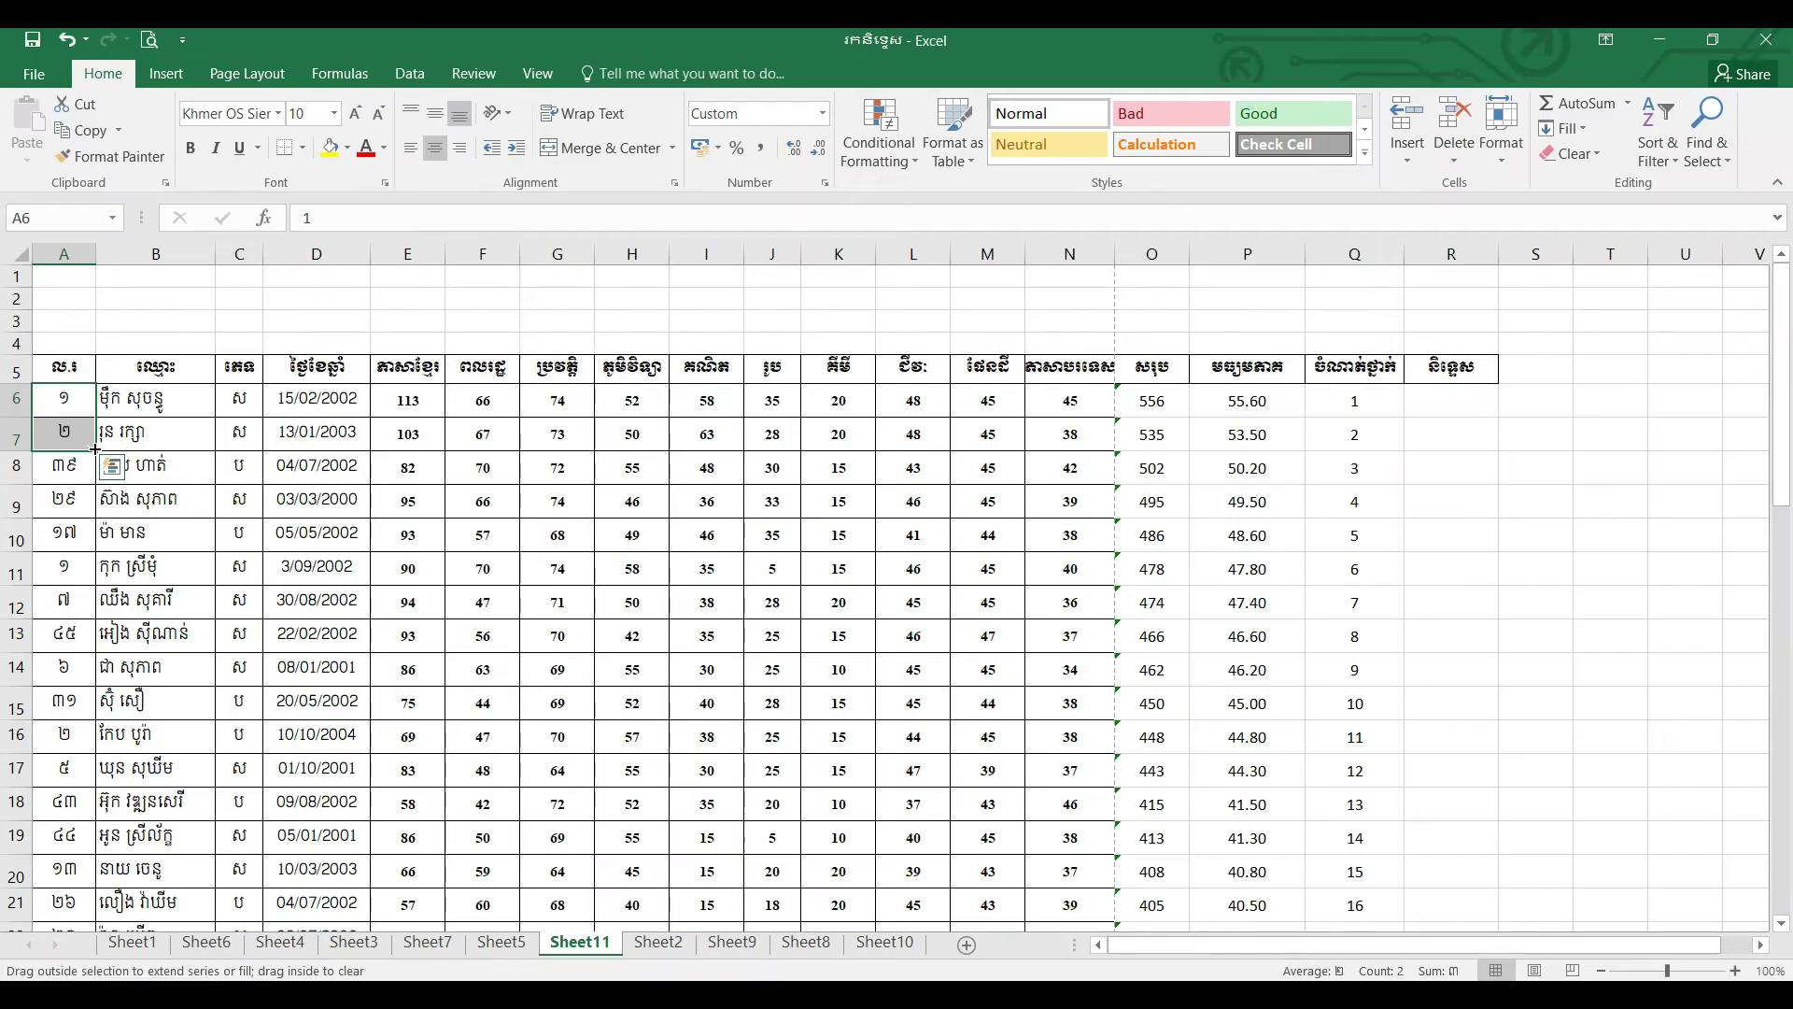
pyautogui.moveTo(95, 449); pyautogui.dragTo(70, 972)
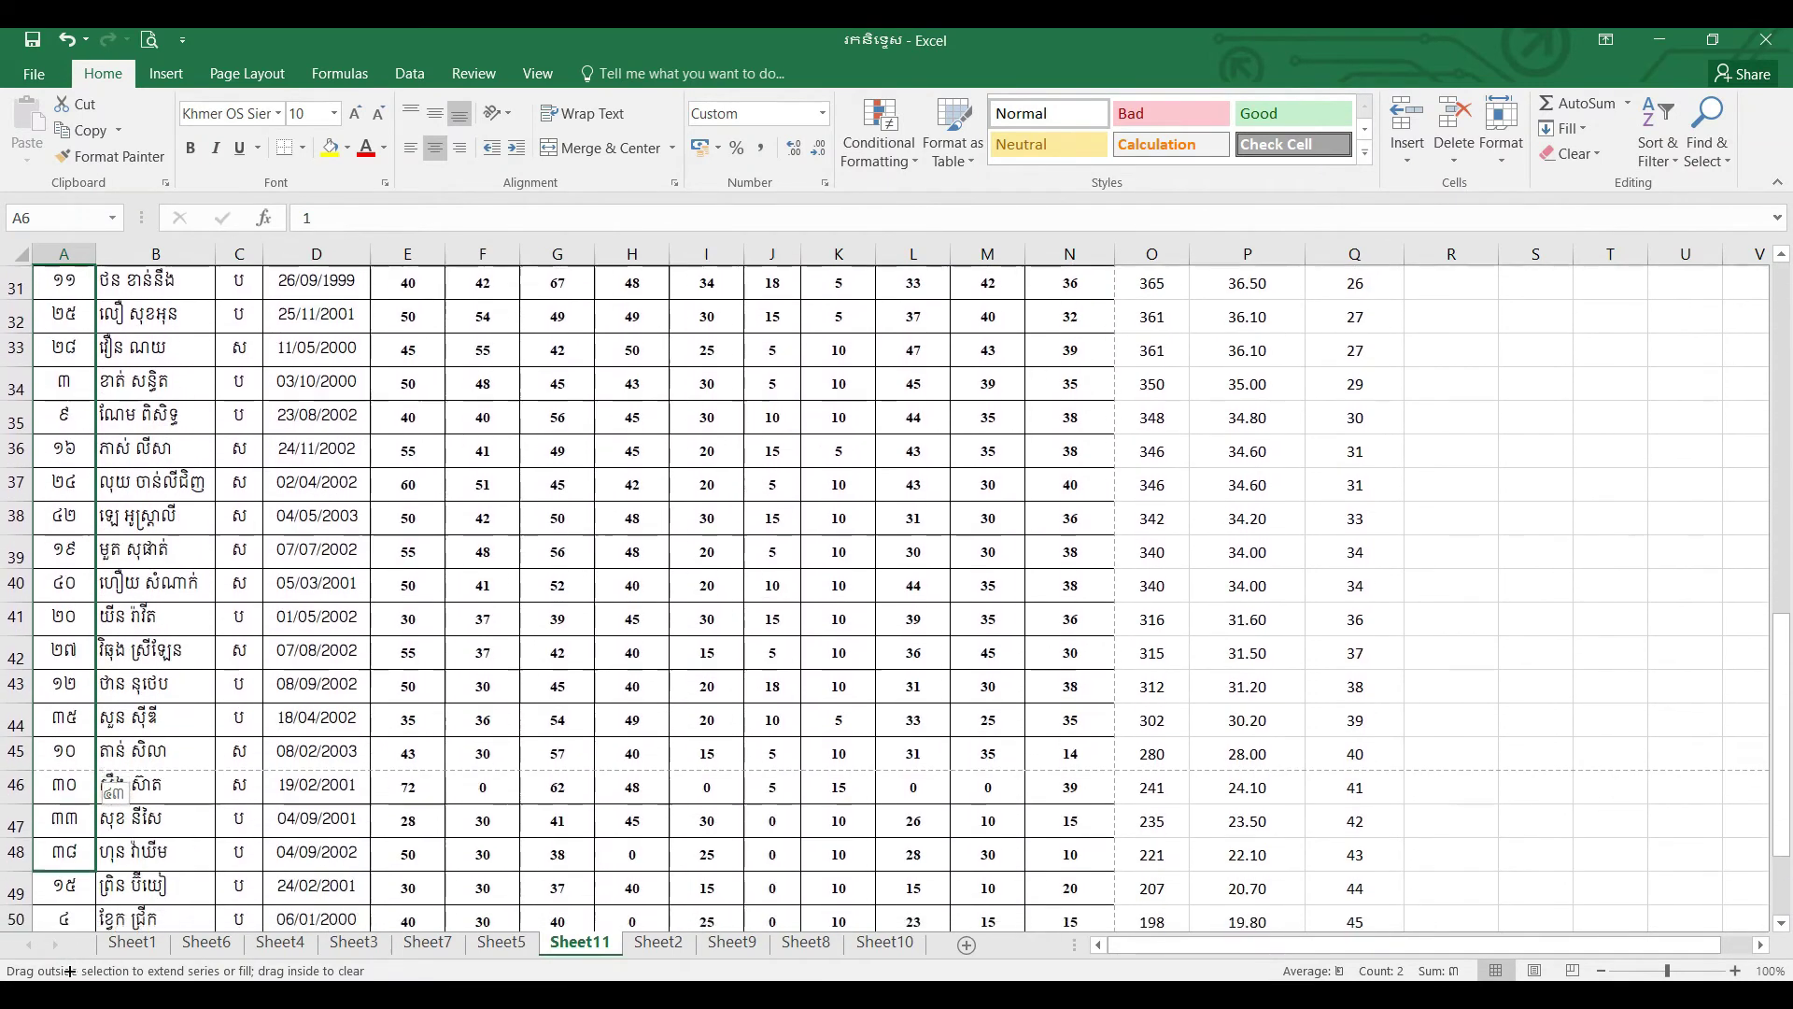
pyautogui.moveTo(70, 971); pyautogui.dragTo(80, 837)
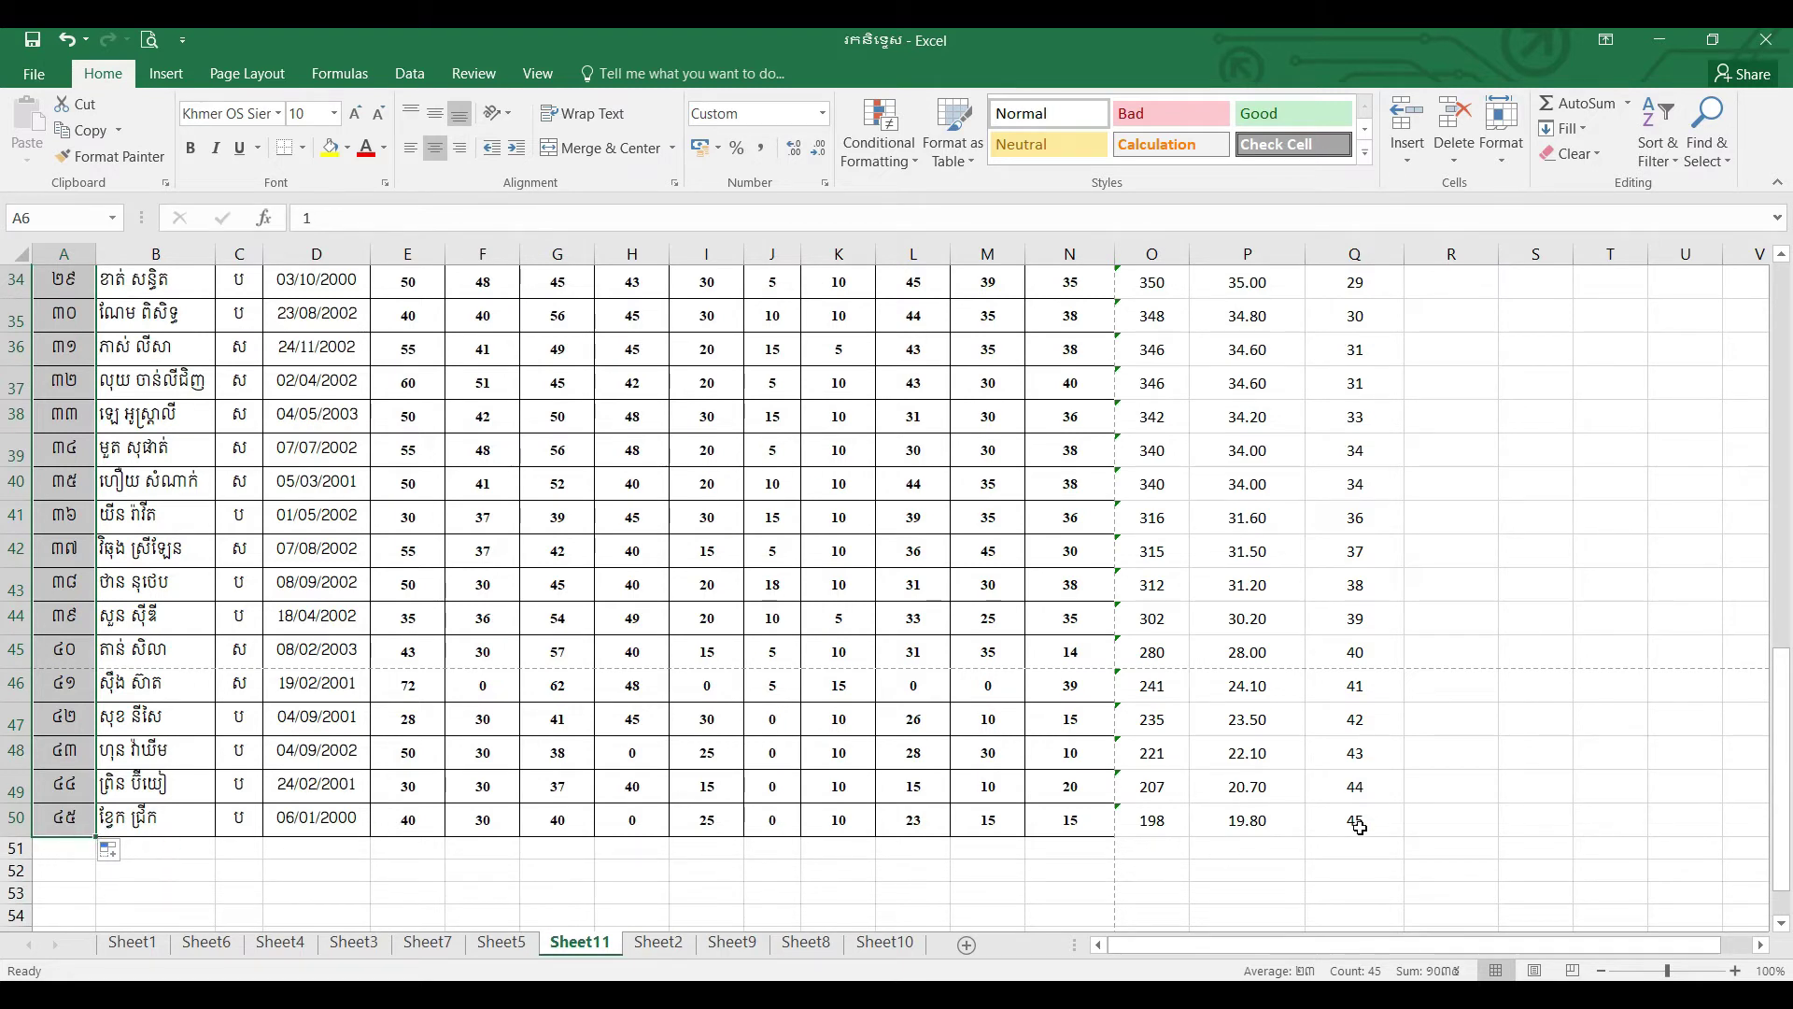
pyautogui.moveTo(1781, 774); pyautogui.dragTo(1781, 345)
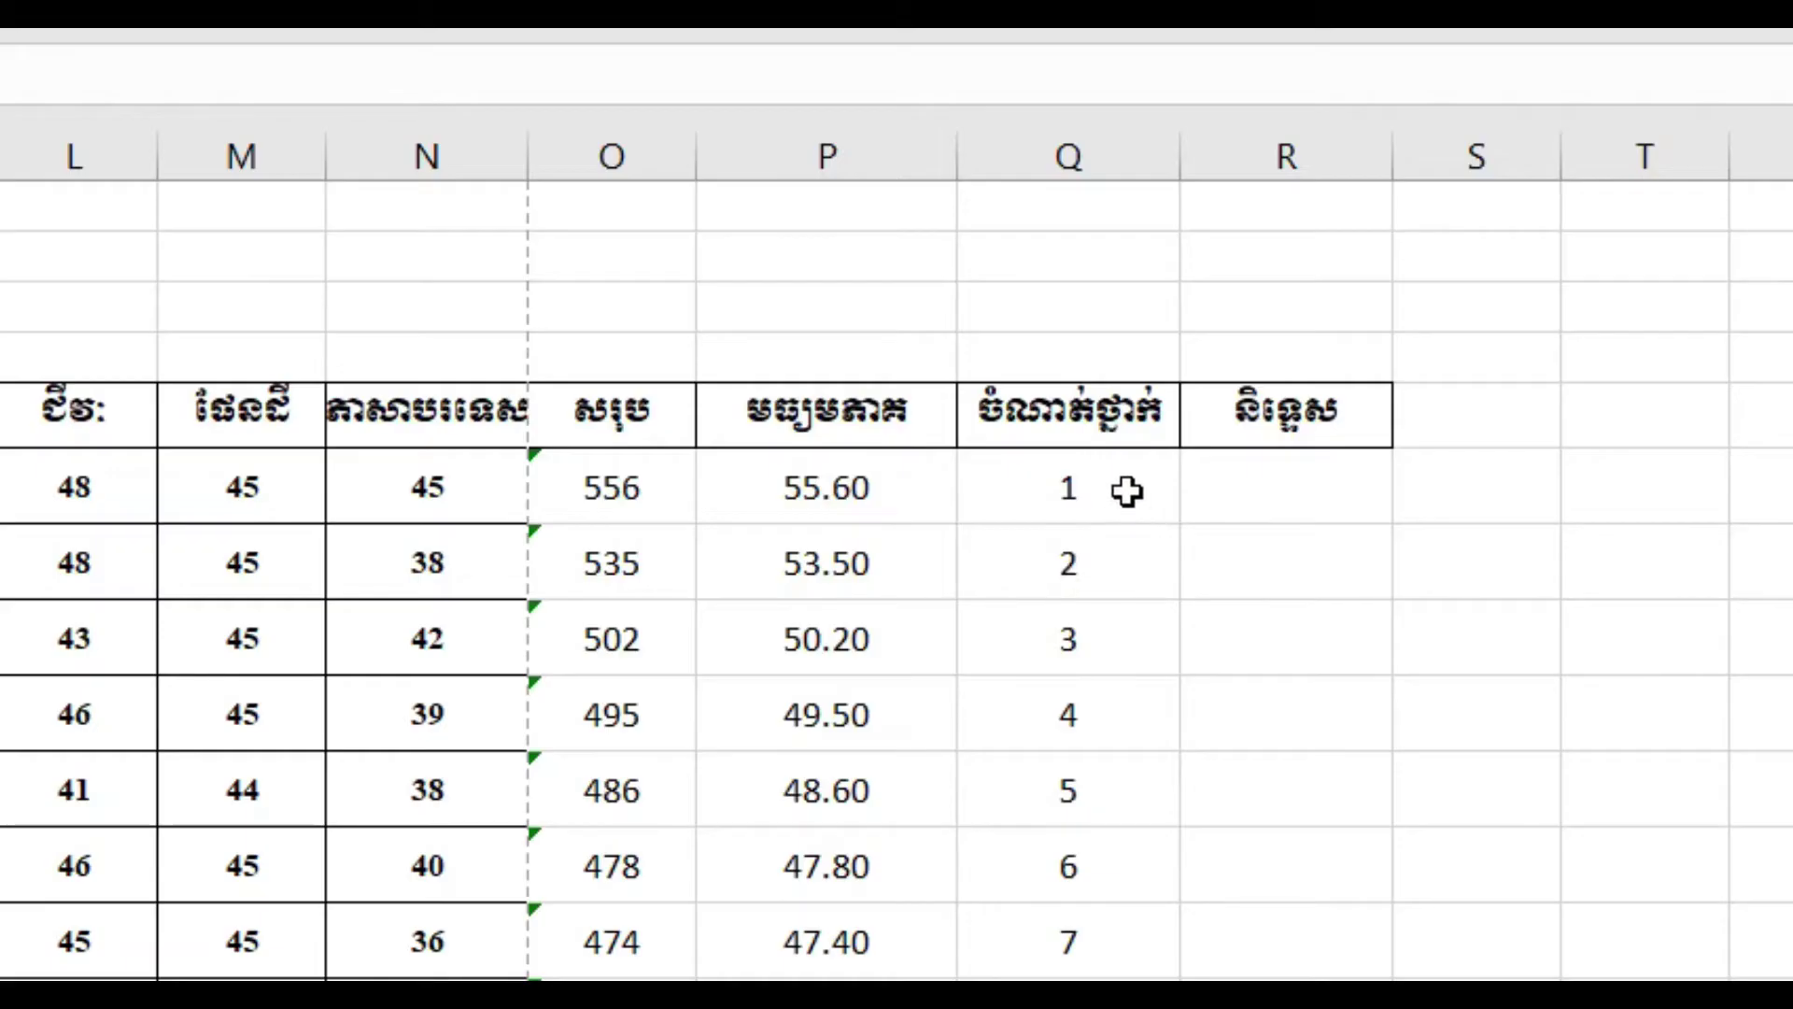
# - Widen the remarks column R to about 235 pixels and select R6
pyautogui.click(1383, 401)
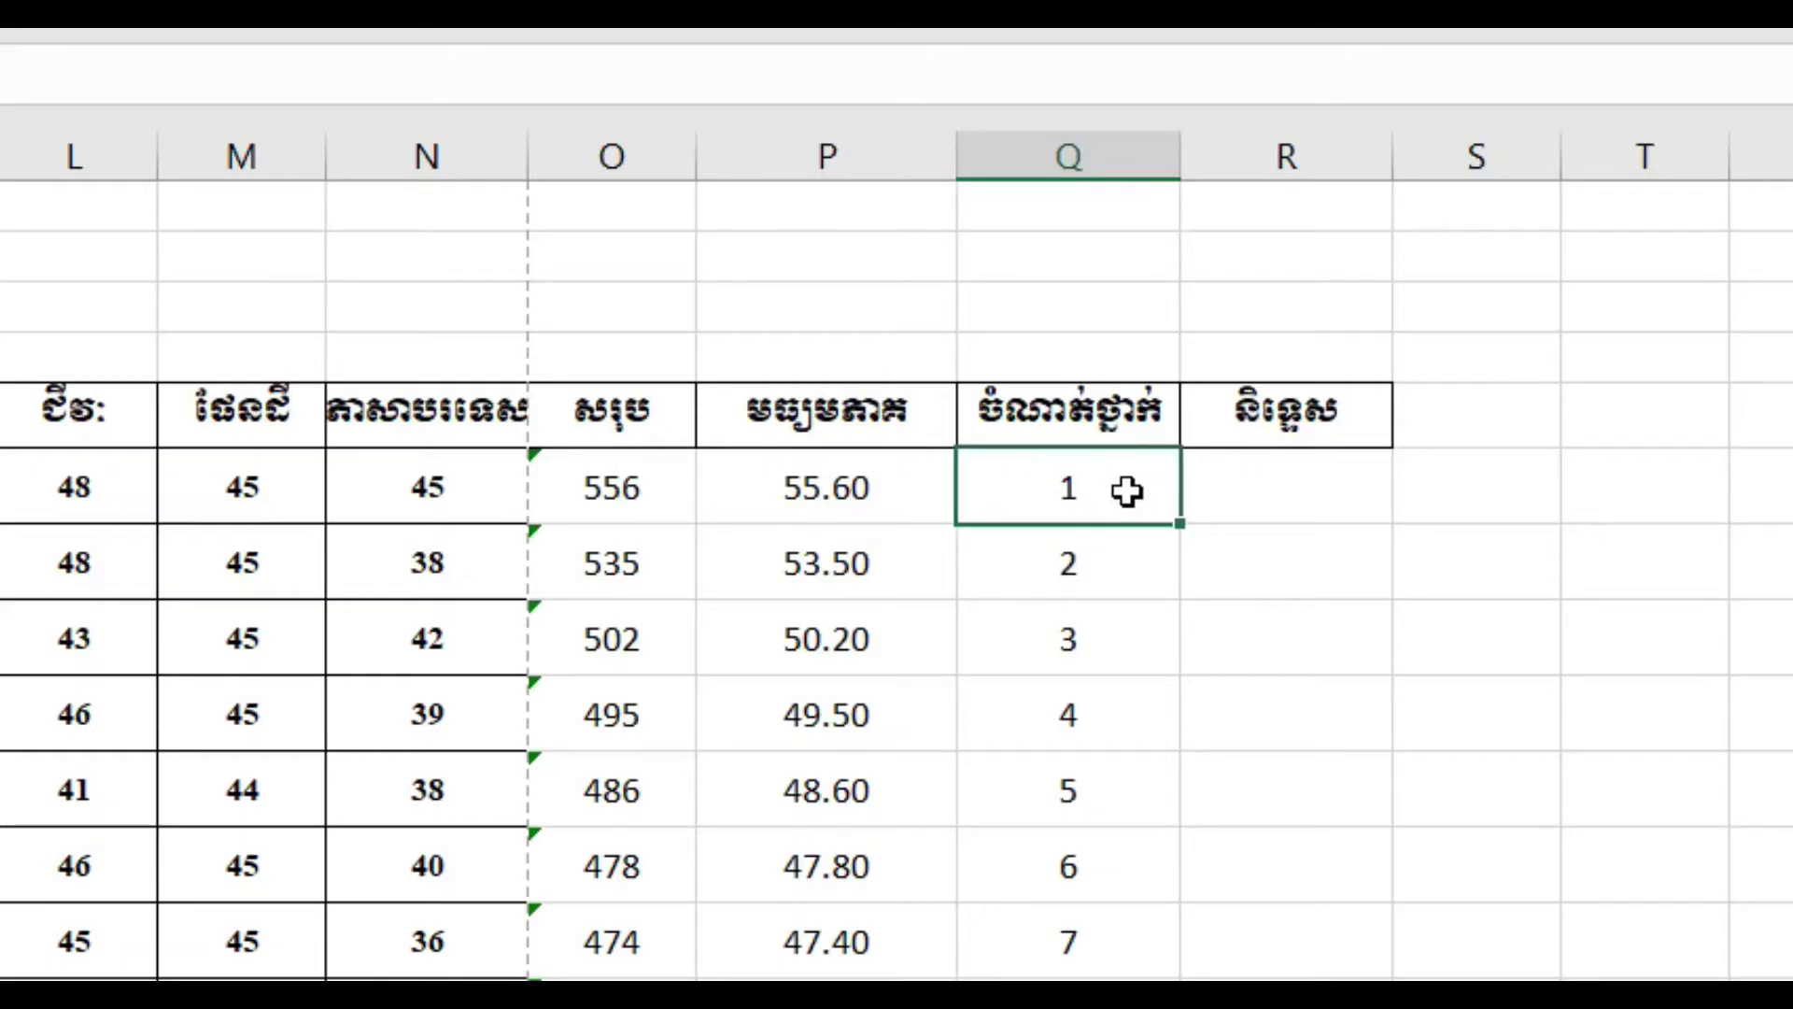
pyautogui.click(643, 411)
pyautogui.click(862, 403)
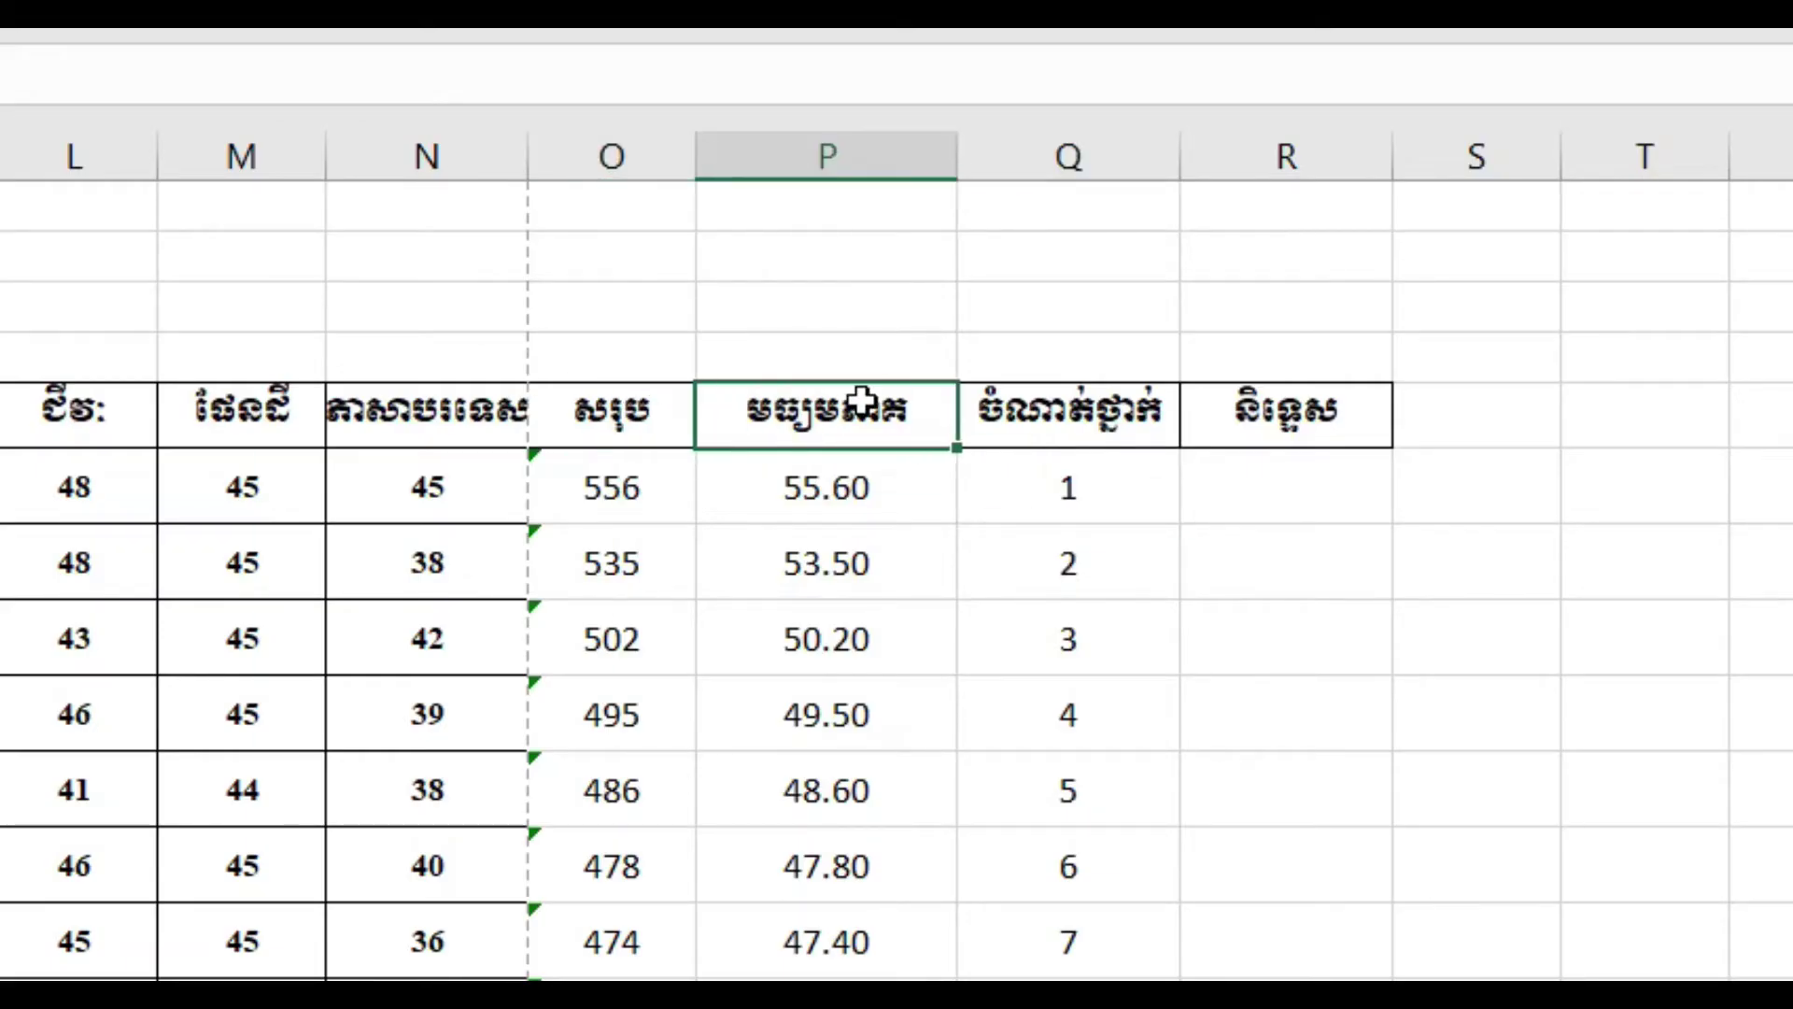
pyautogui.click(1147, 409)
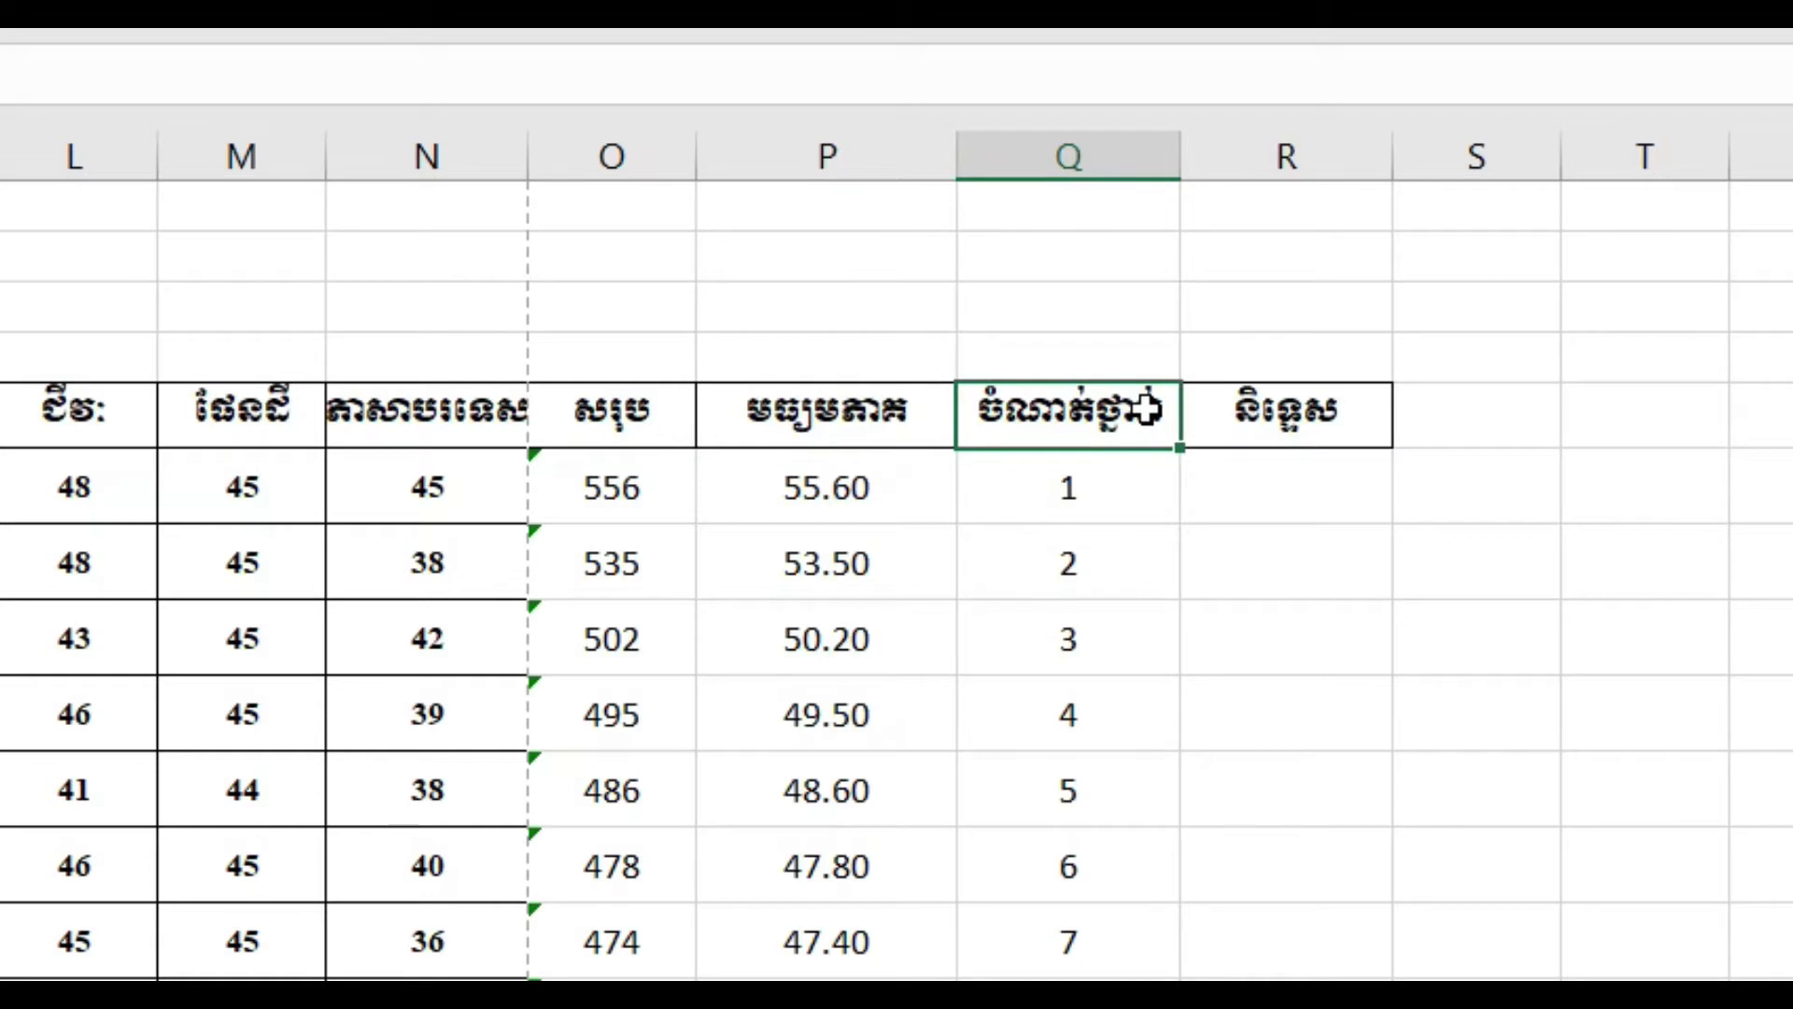
pyautogui.click(1255, 412)
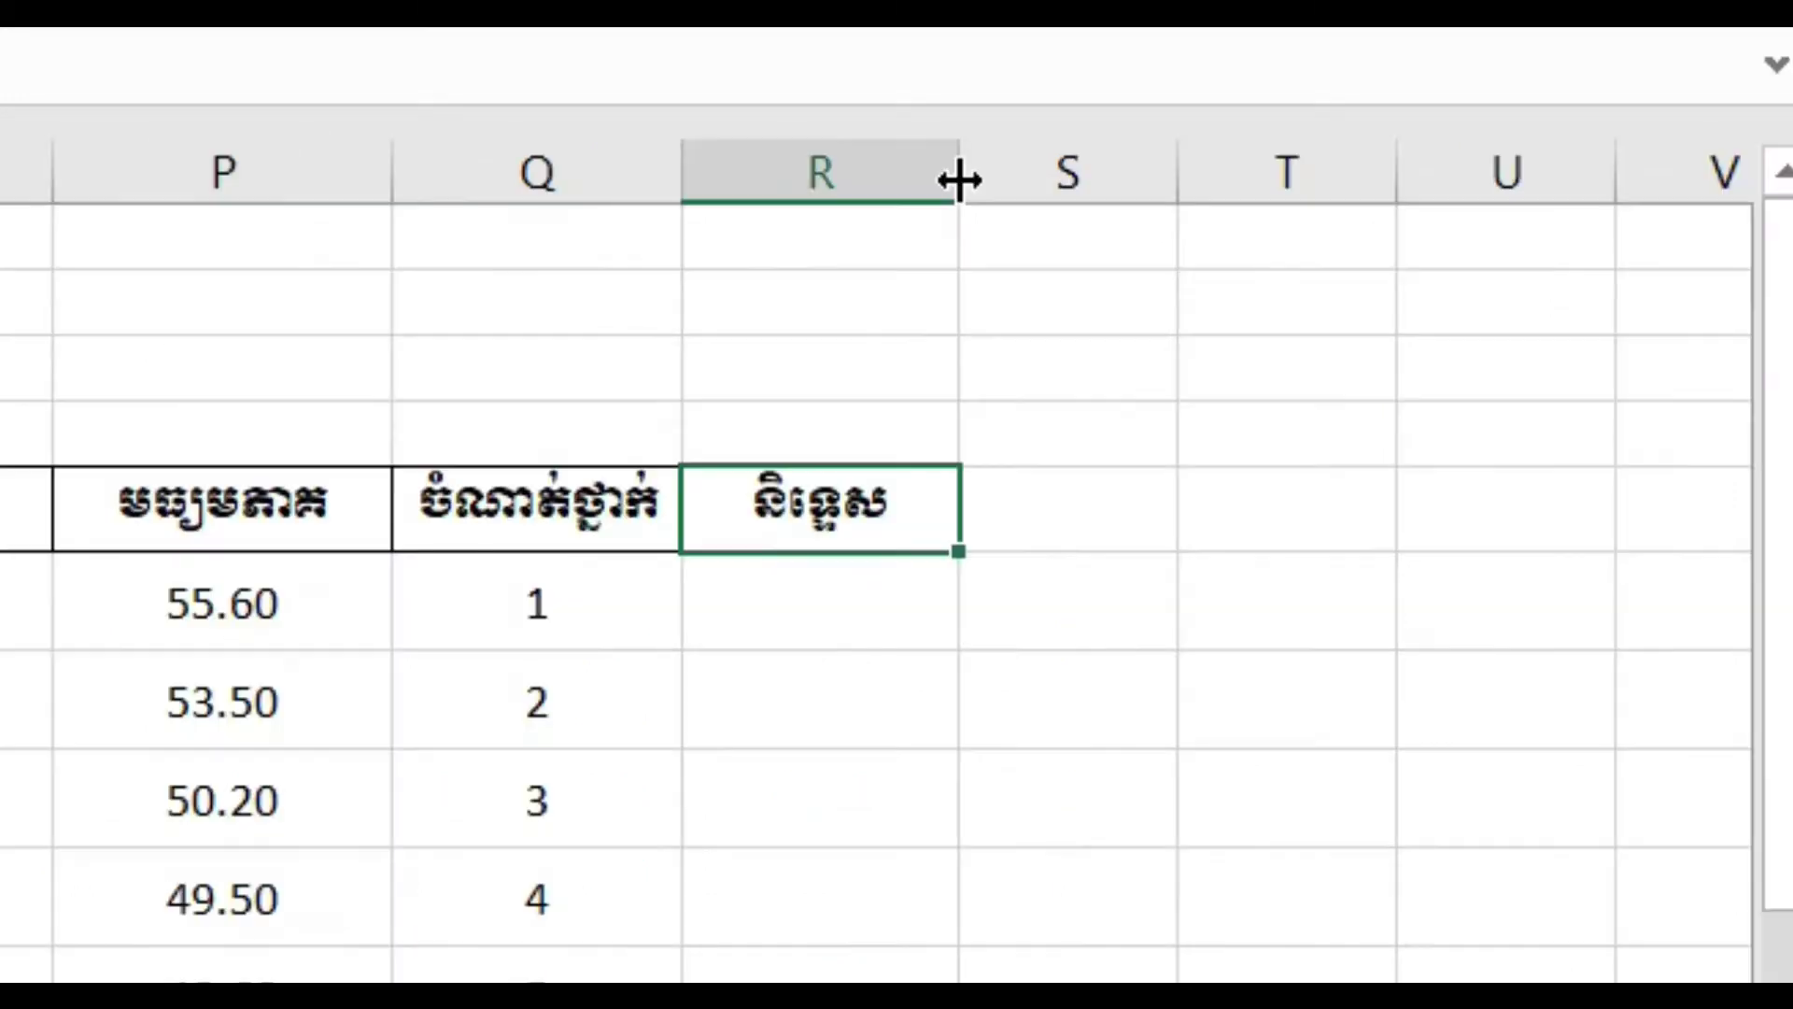
pyautogui.moveTo(959, 180); pyautogui.dragTo(1580, 199)
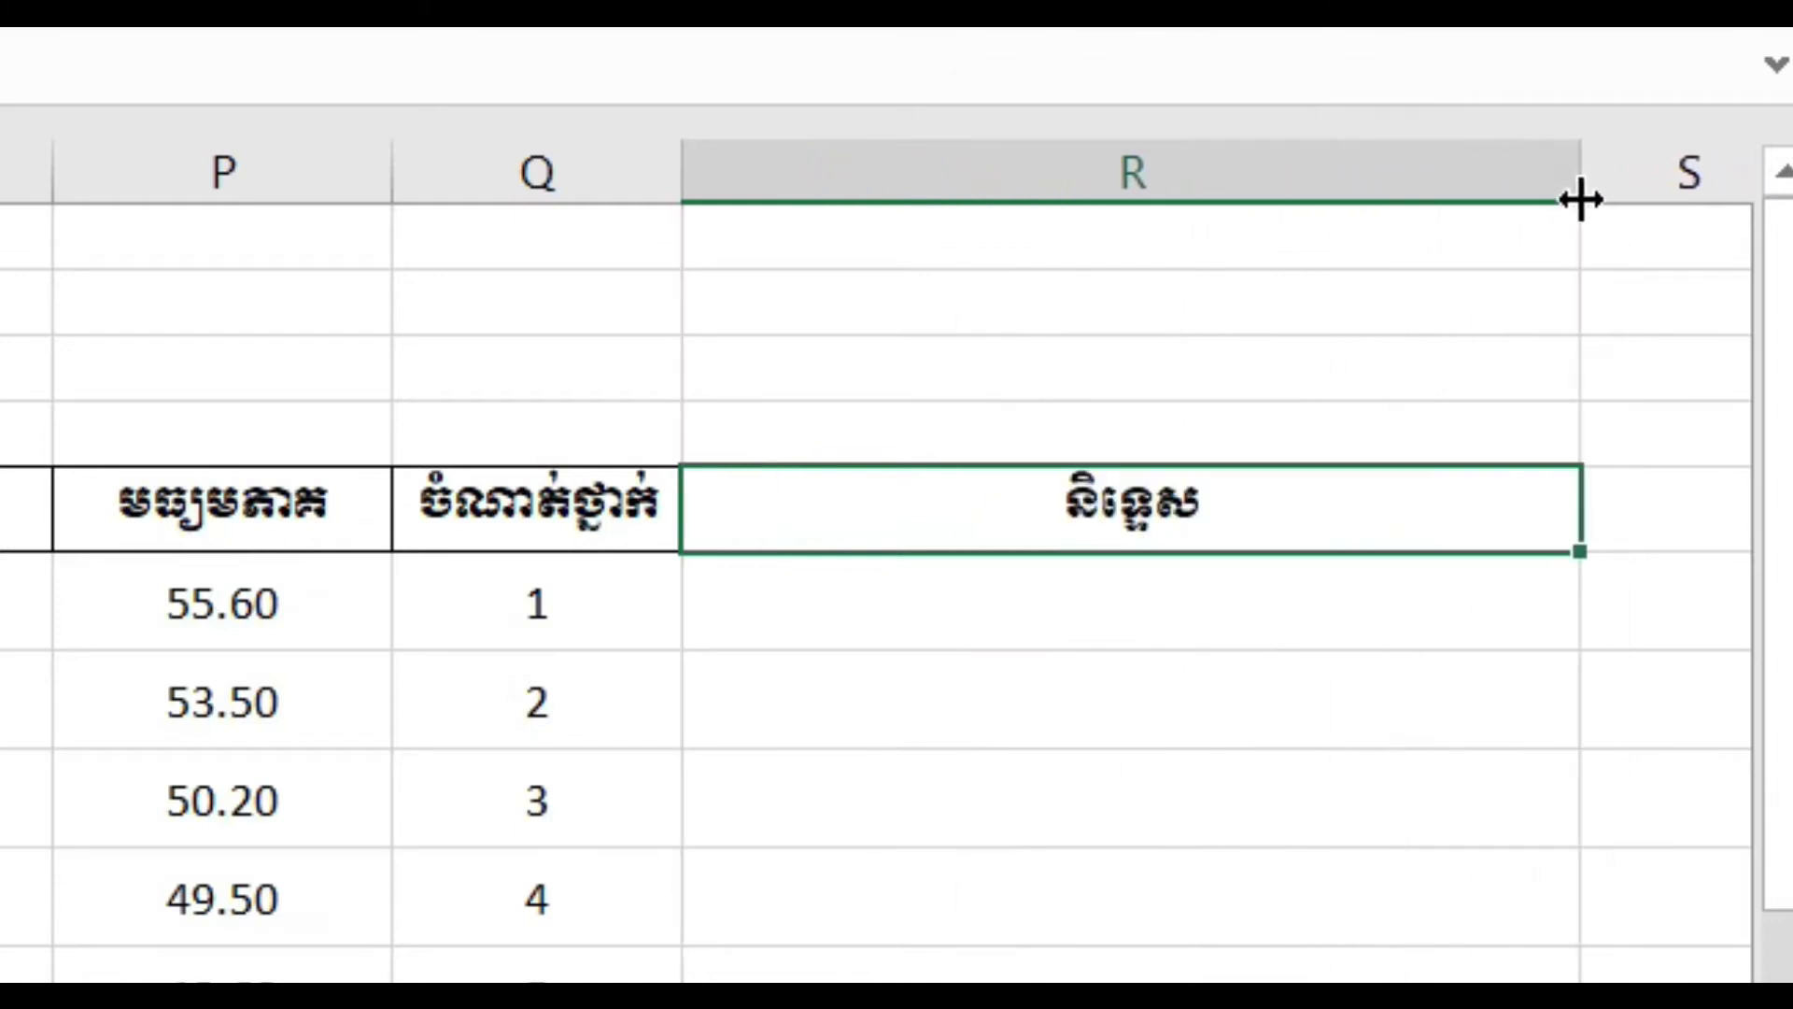
pyautogui.click(1074, 603)
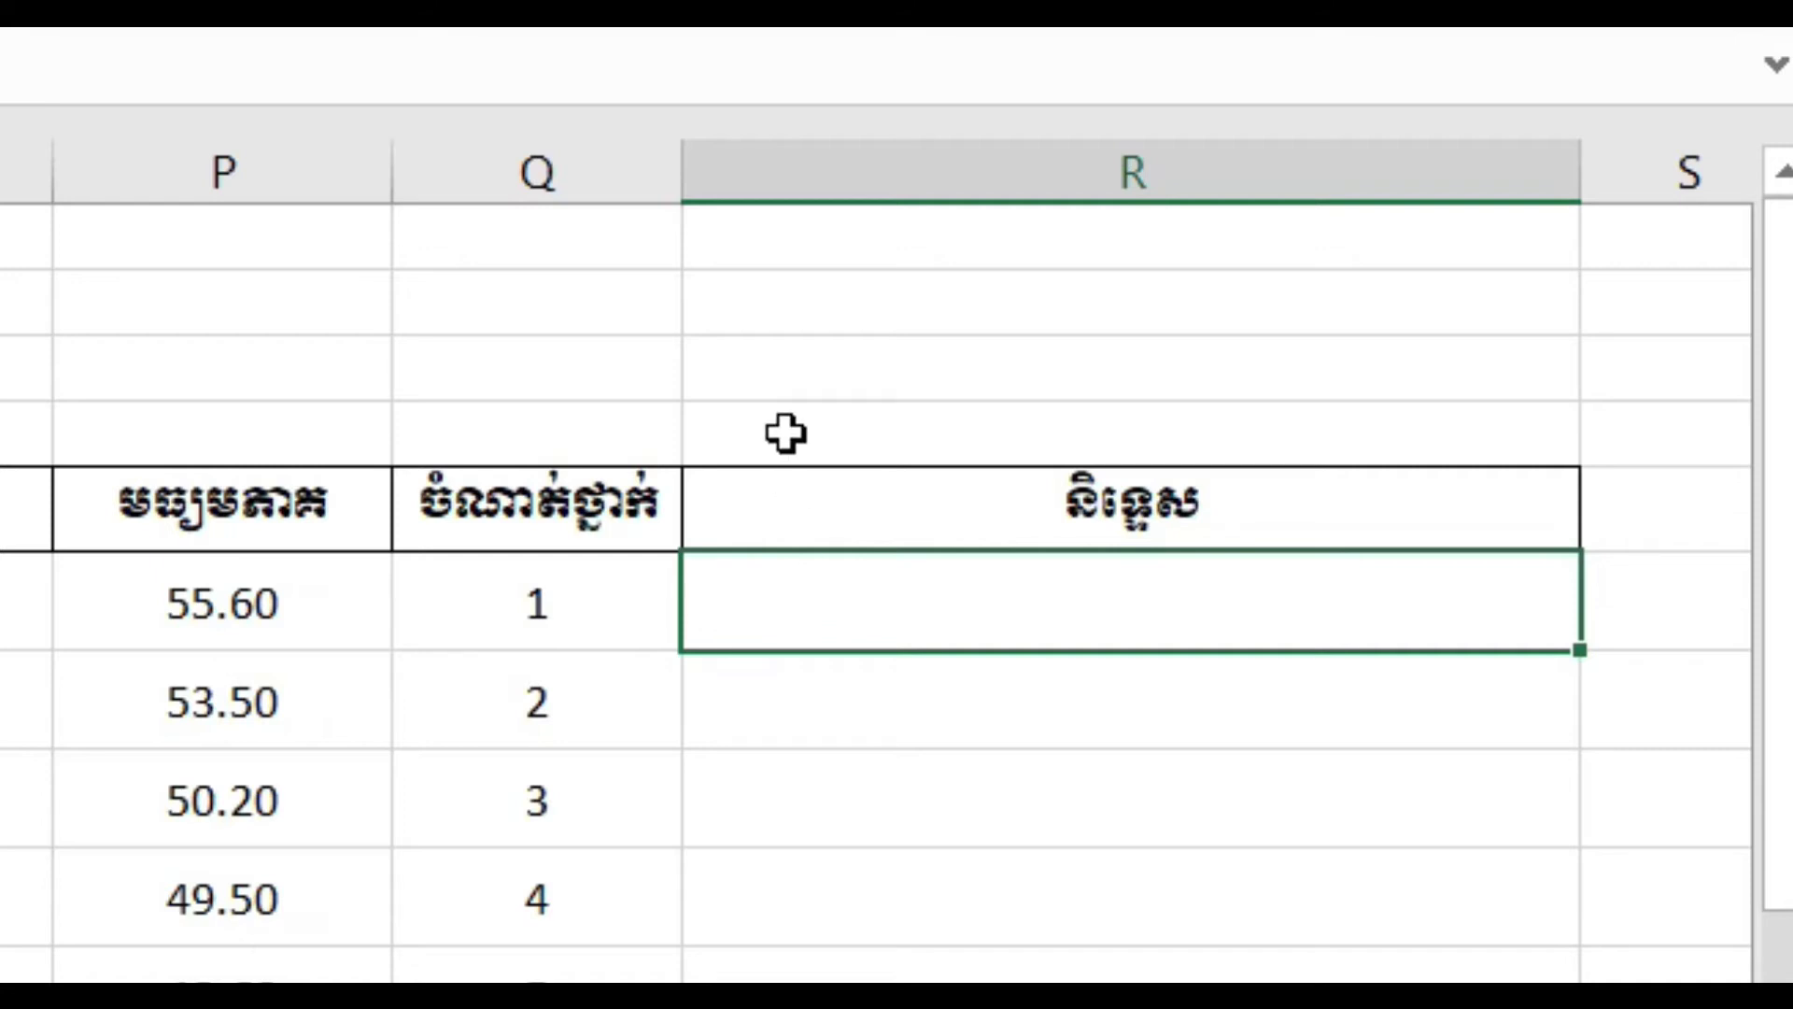
# - Type =if(P6<25,"ខ្សោយ", in R6 and begin a nested IF
pyautogui.write('=')
pyautogui.write('i')
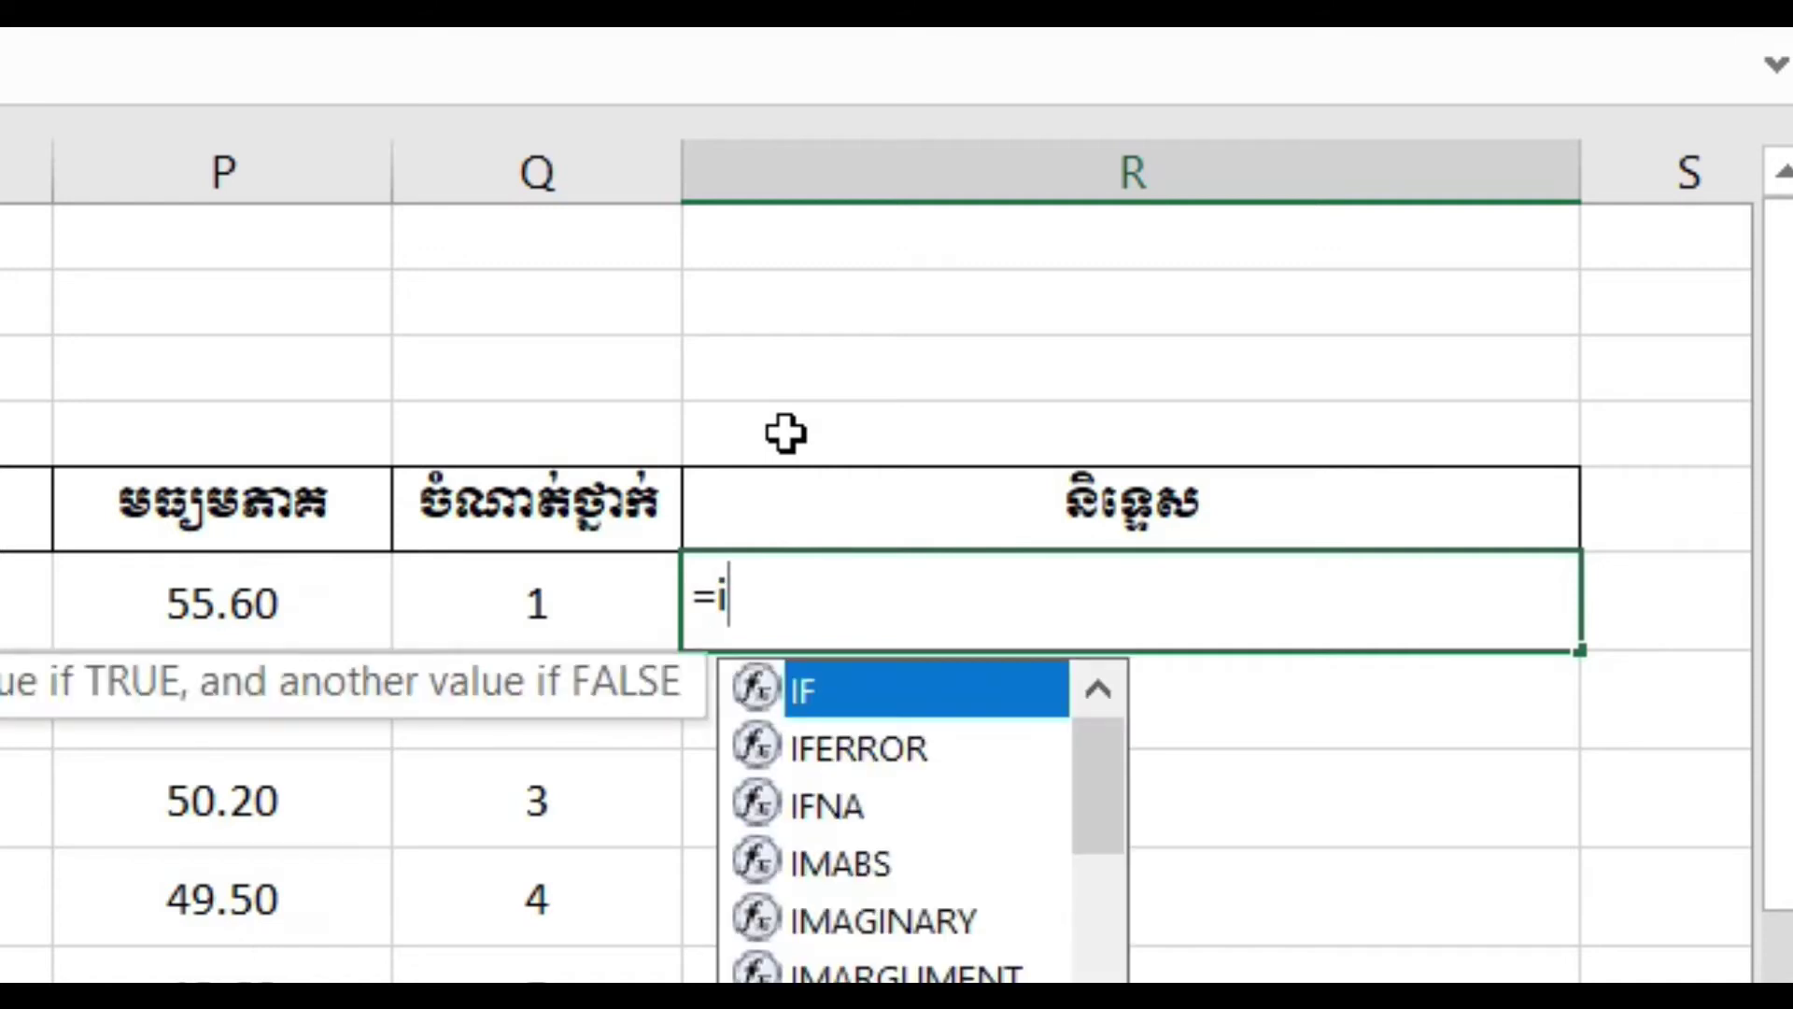
pyautogui.write('f')
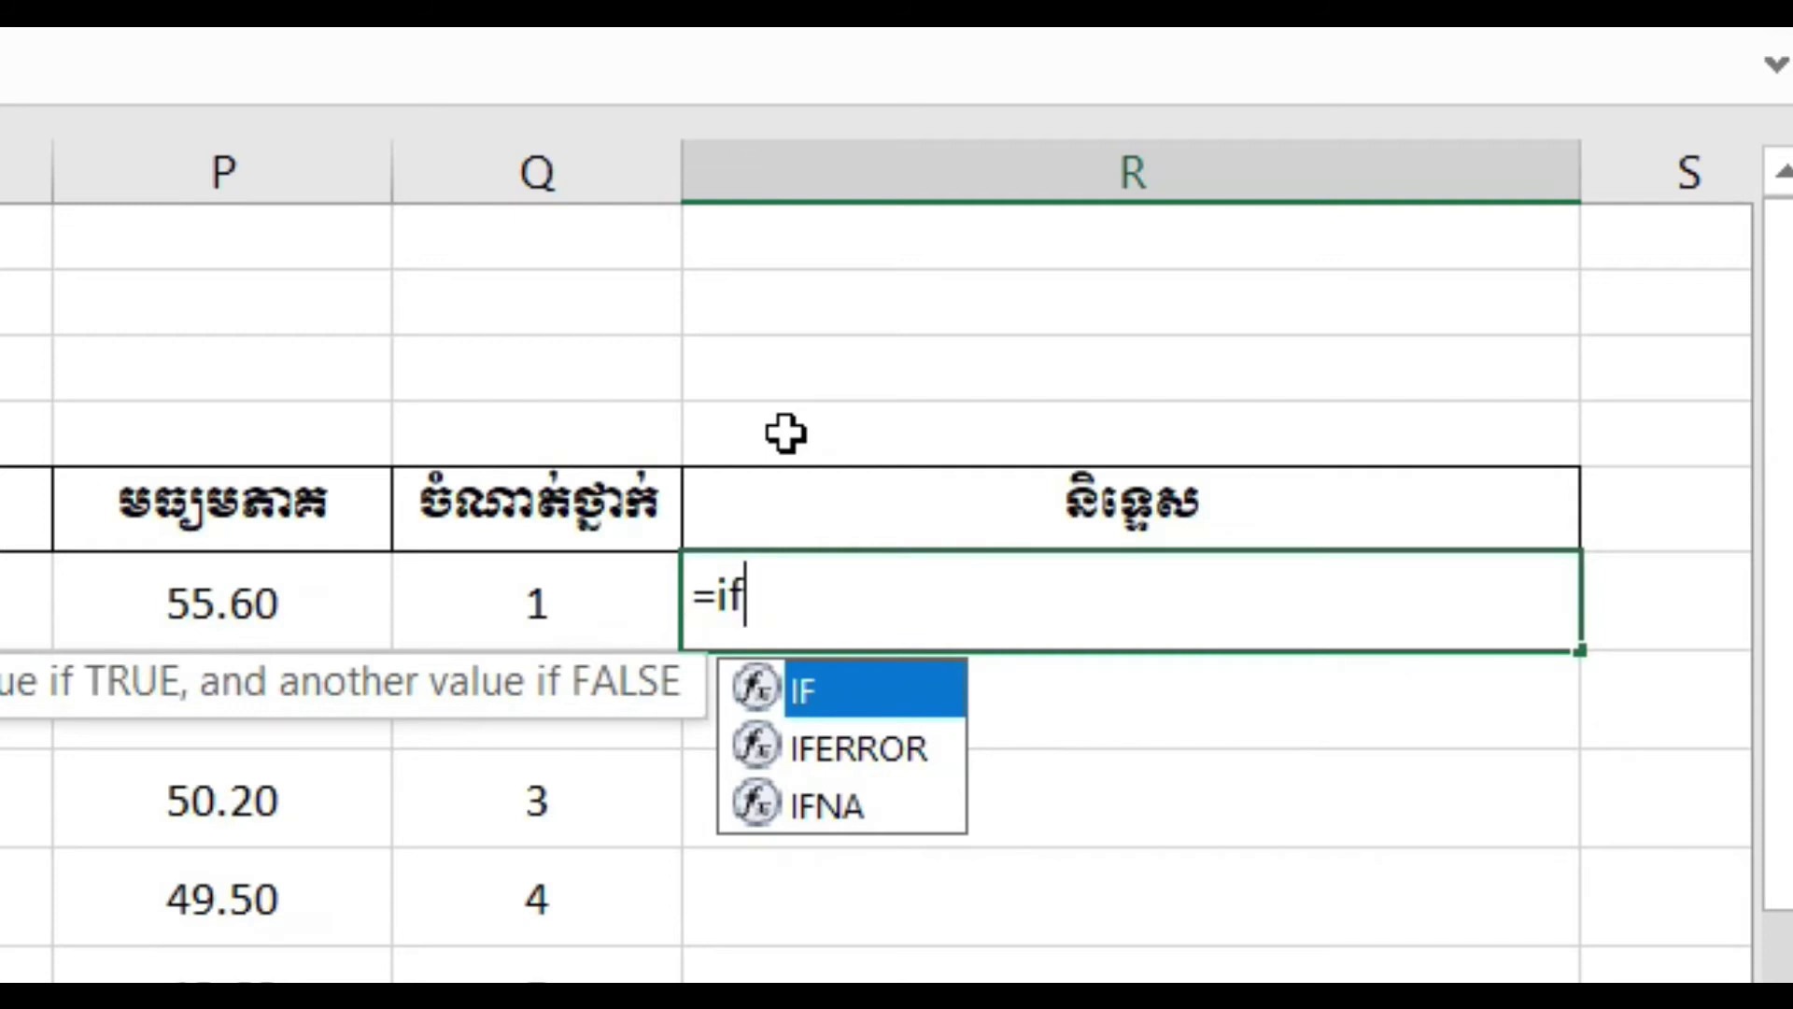
pyautogui.write('(')
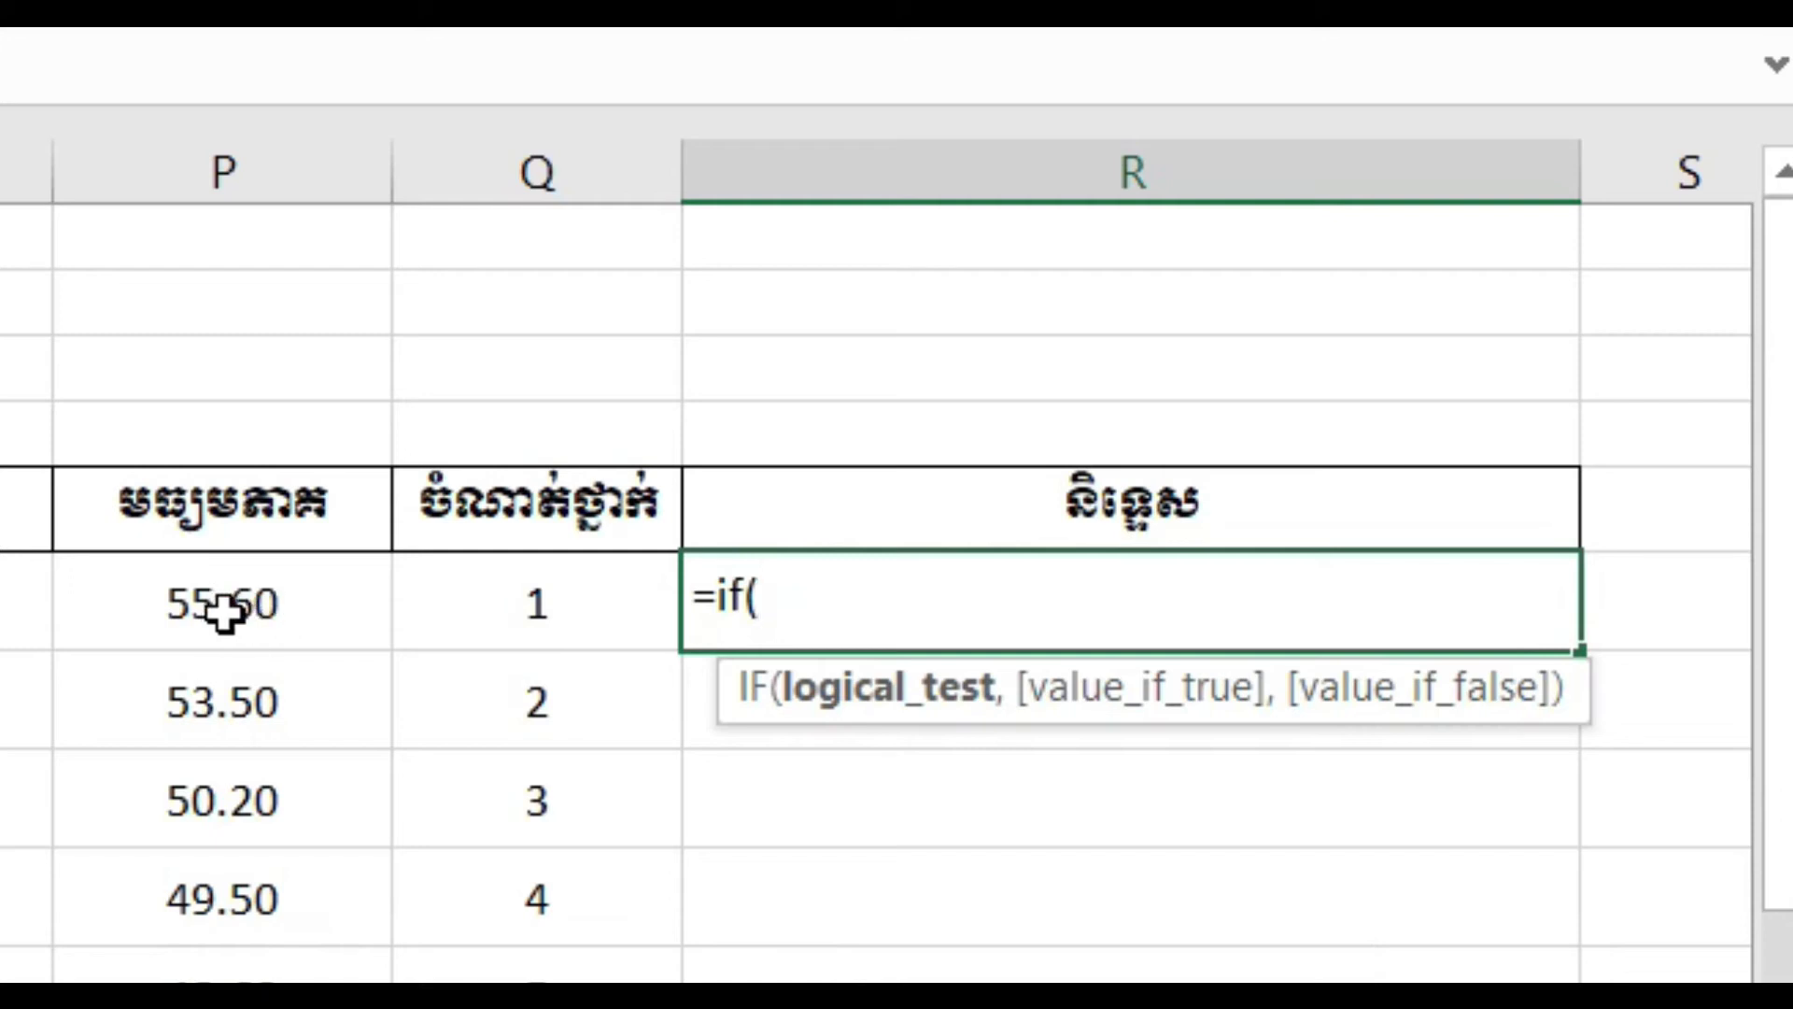
pyautogui.click(232, 614)
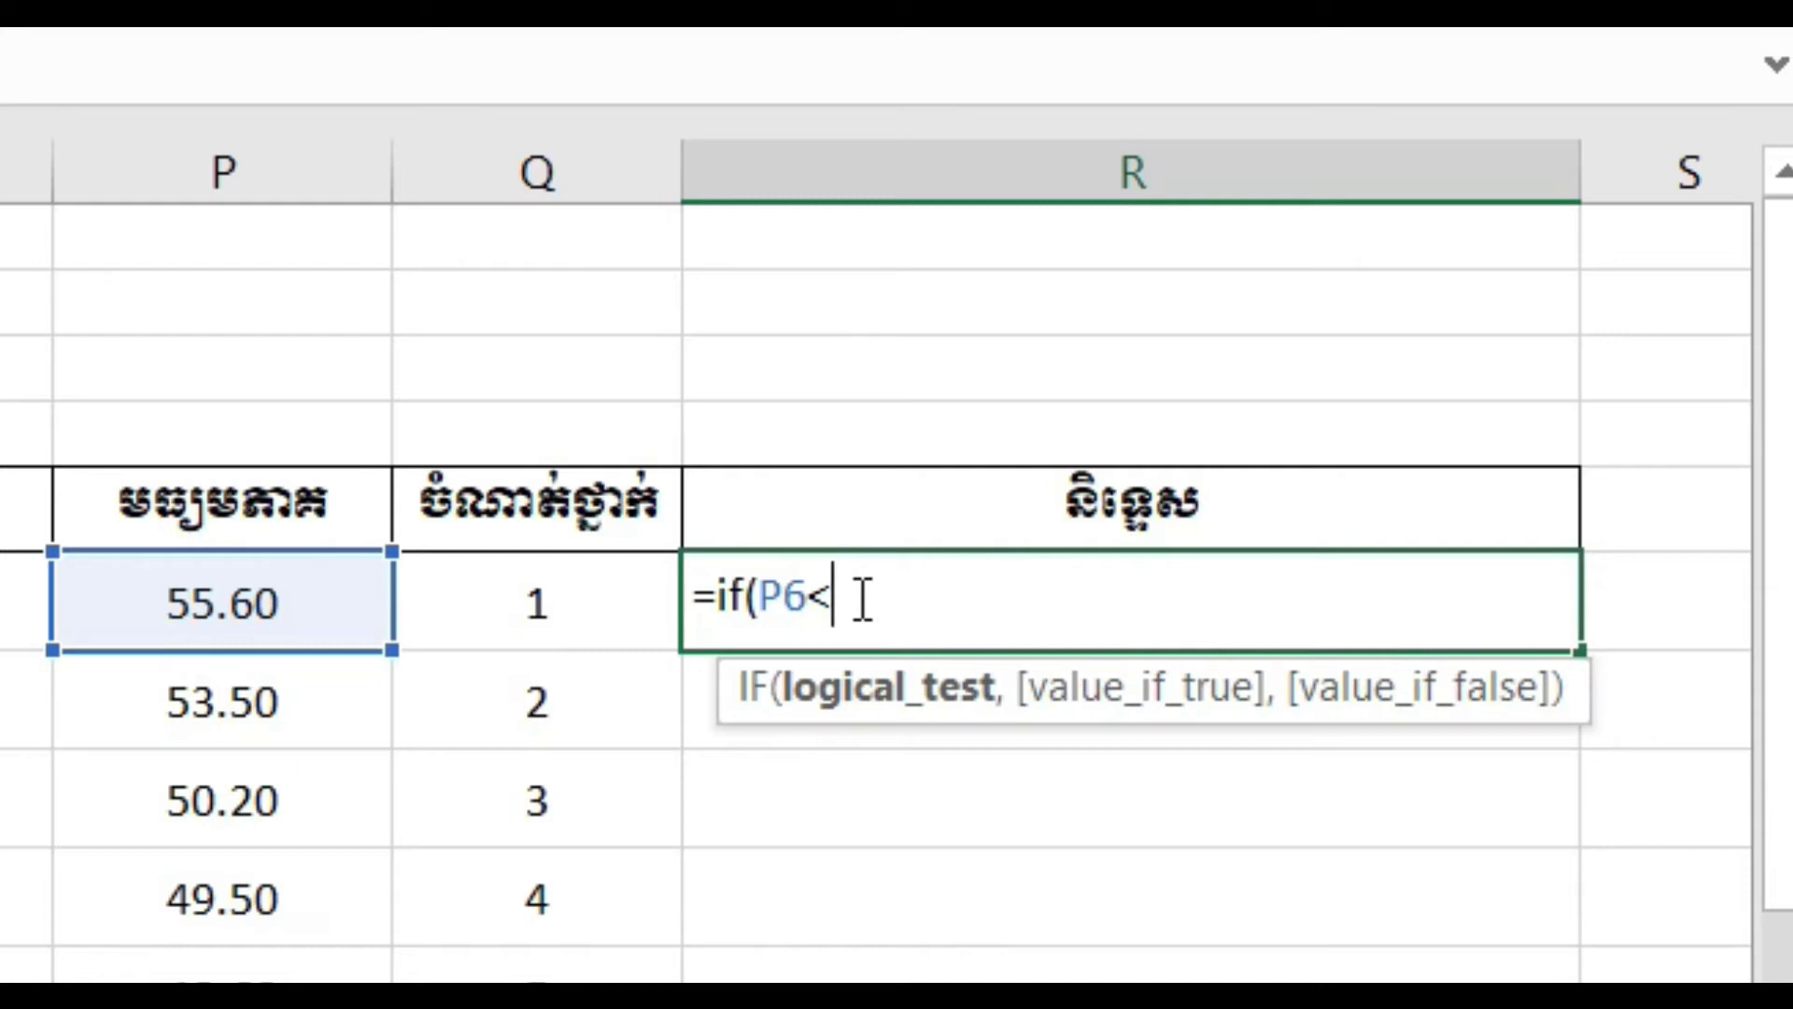
pyautogui.write('25')
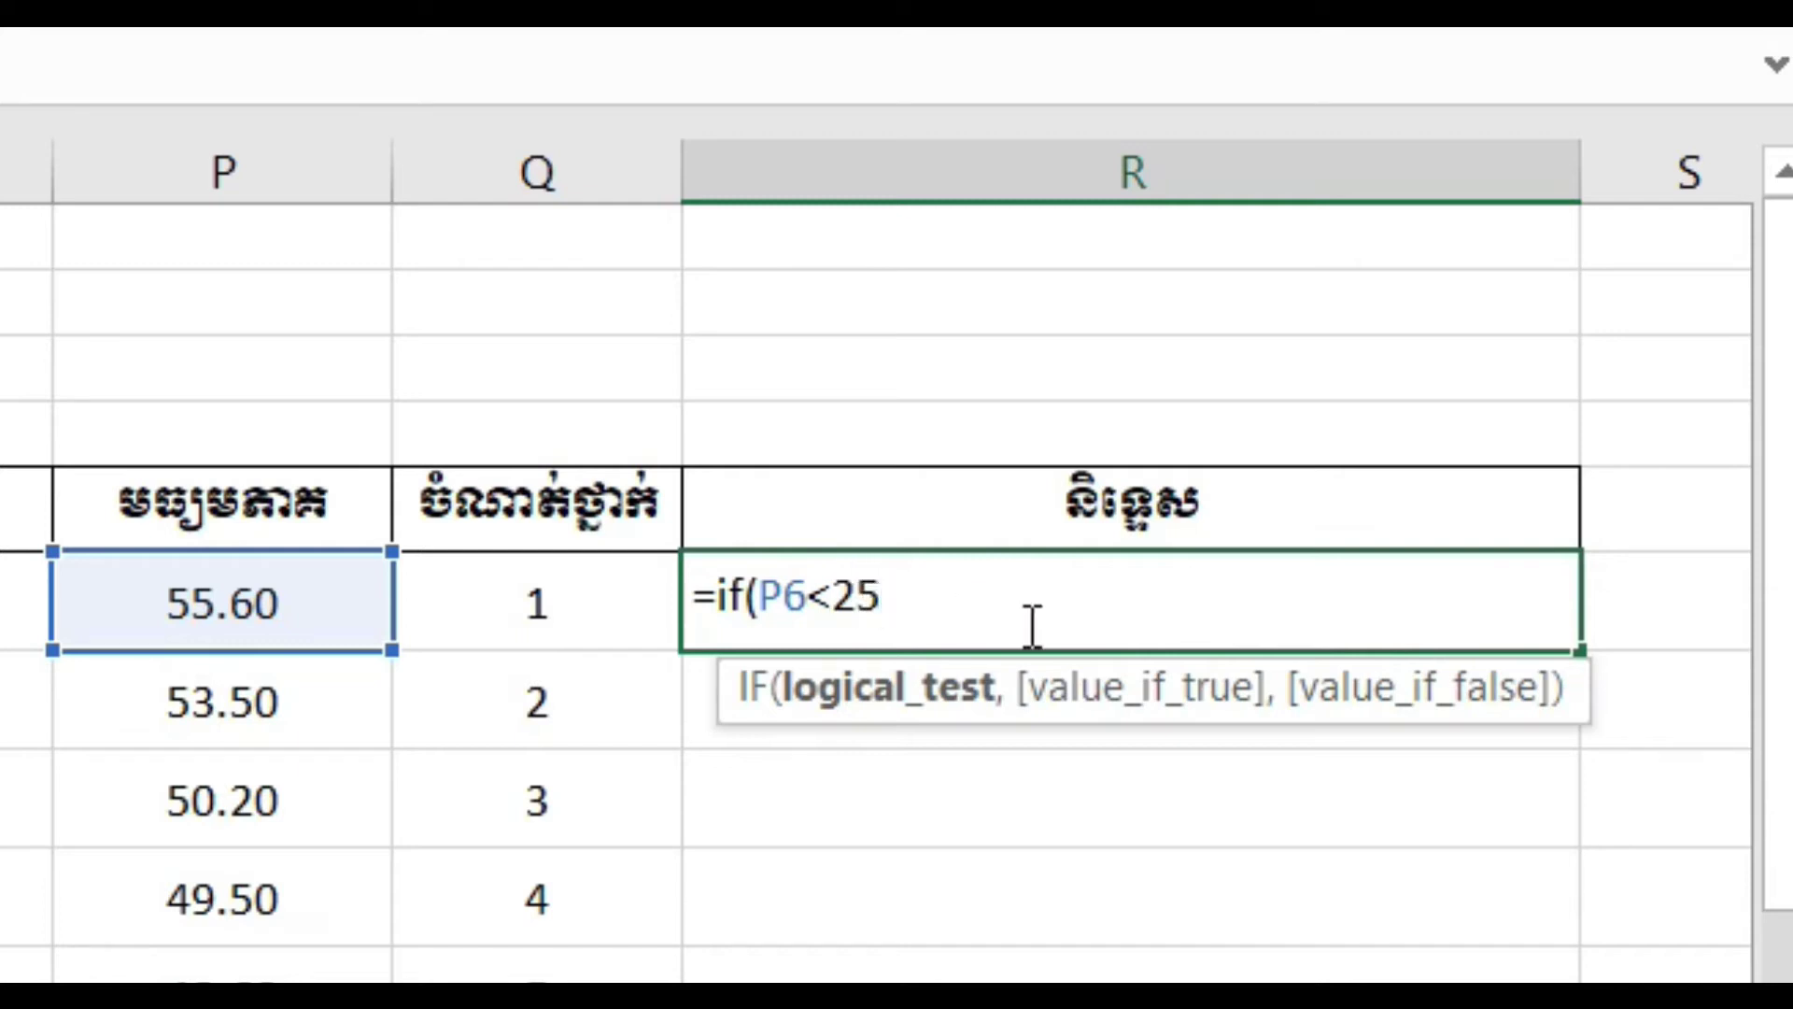
pyautogui.write(',')
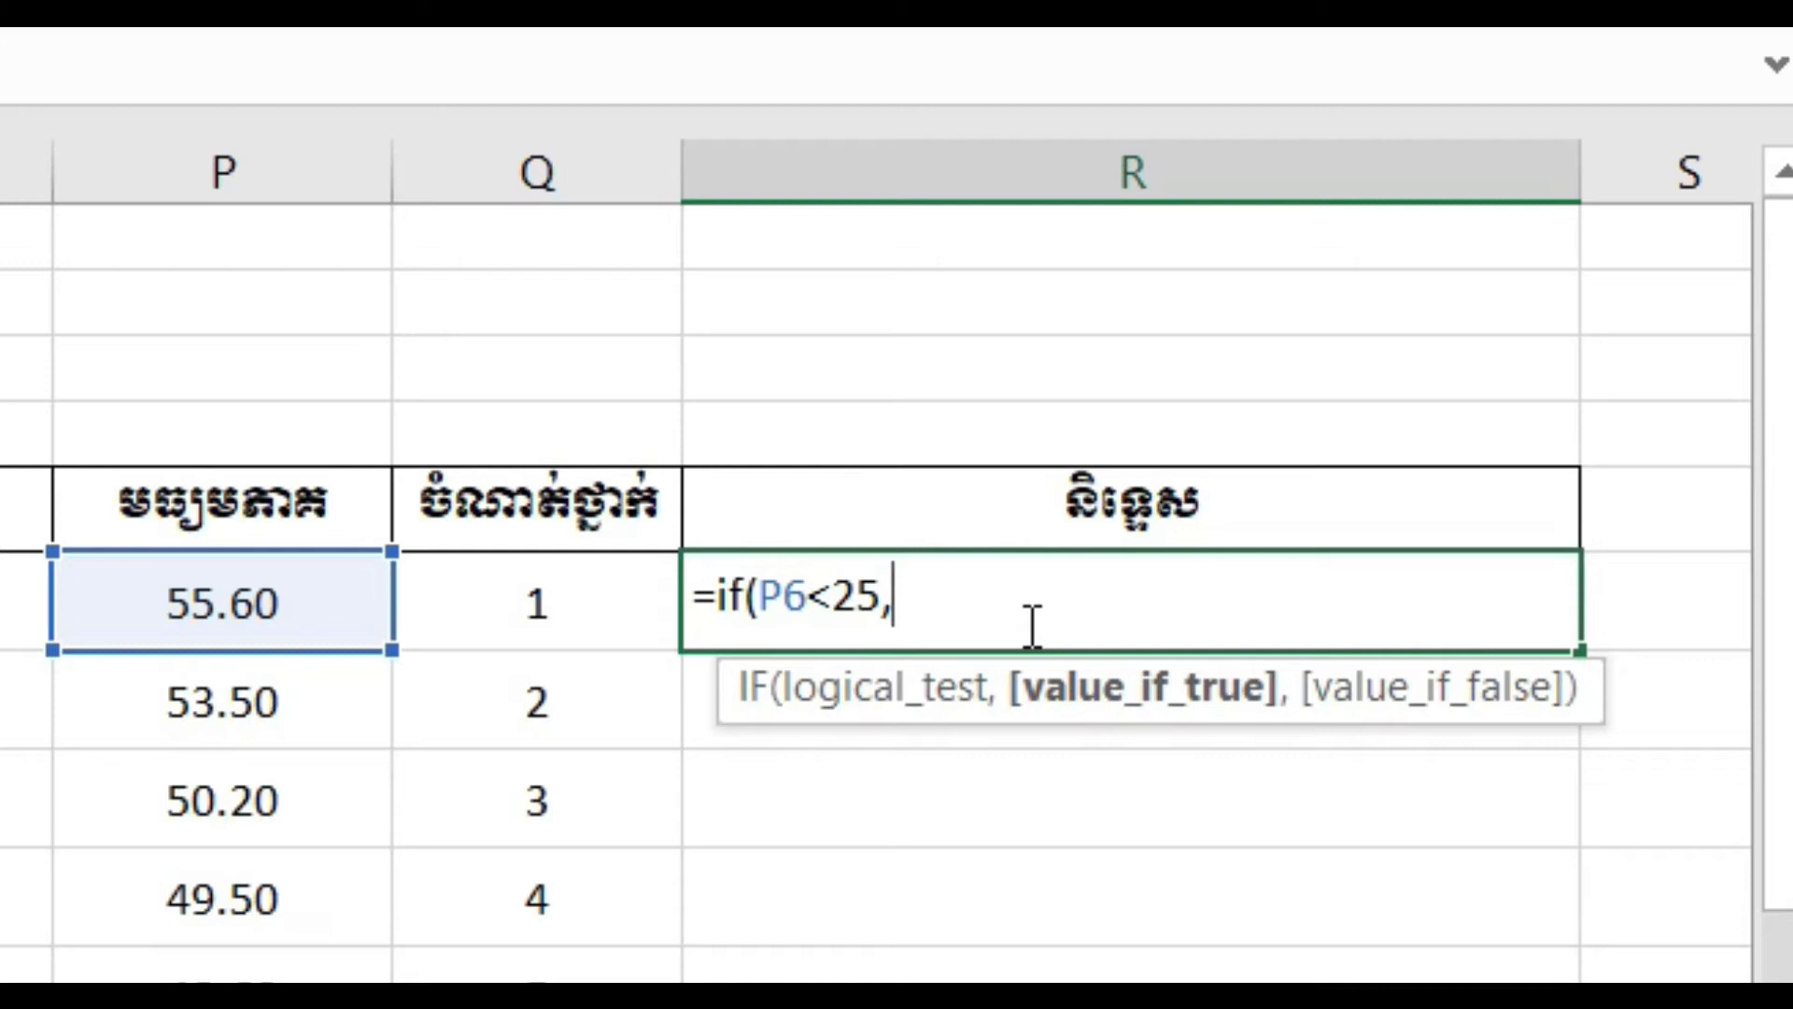
pyautogui.write('""')
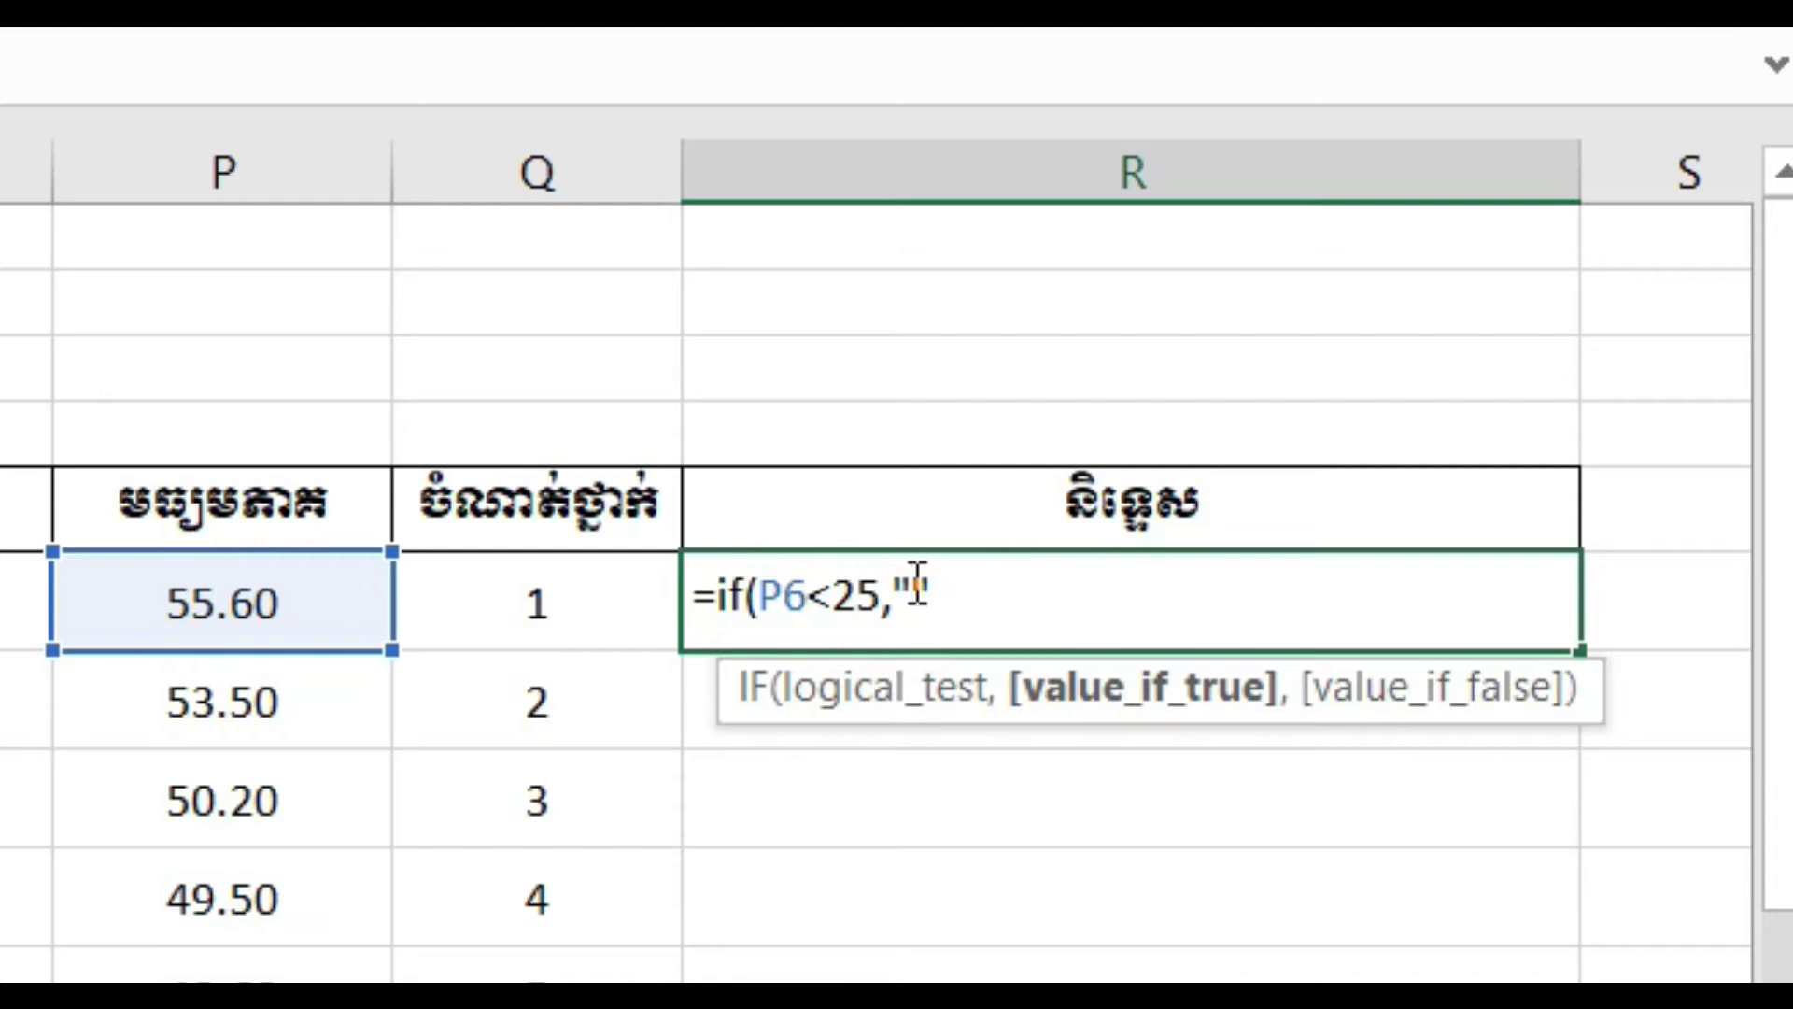
pyautogui.write('ខ')
pyautogui.write('្សោយ')
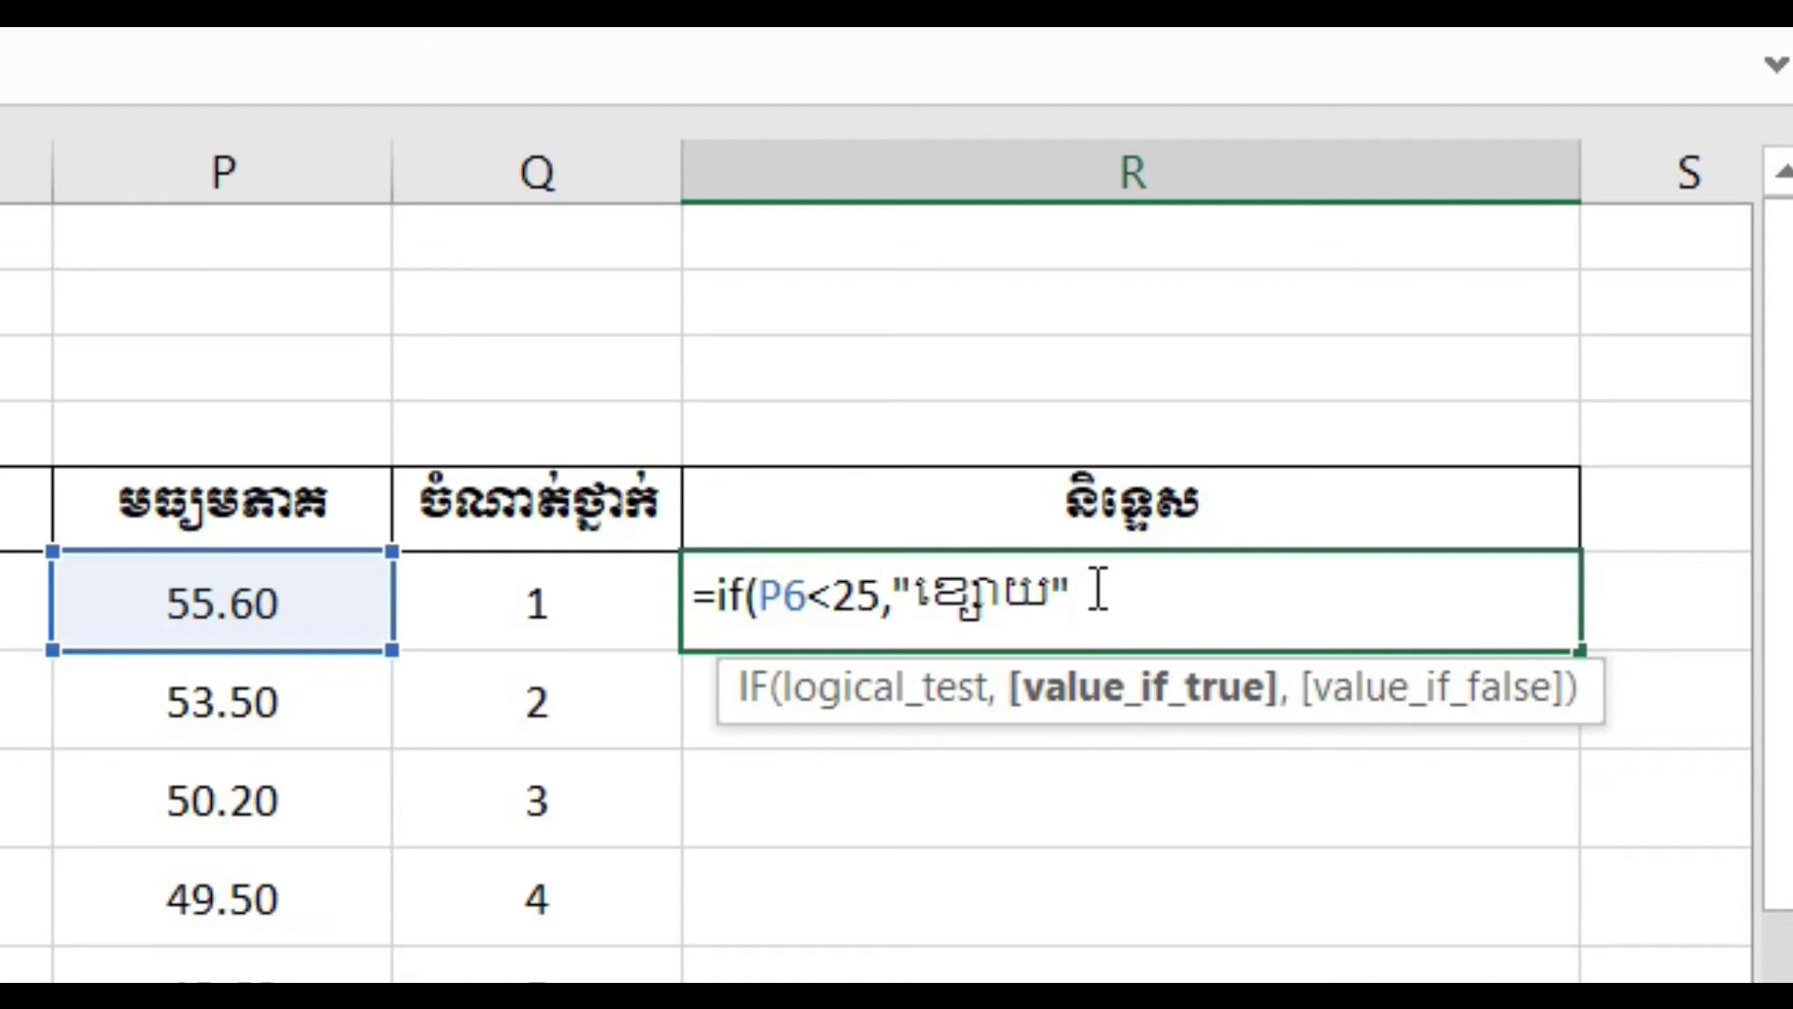
pyautogui.write(',')
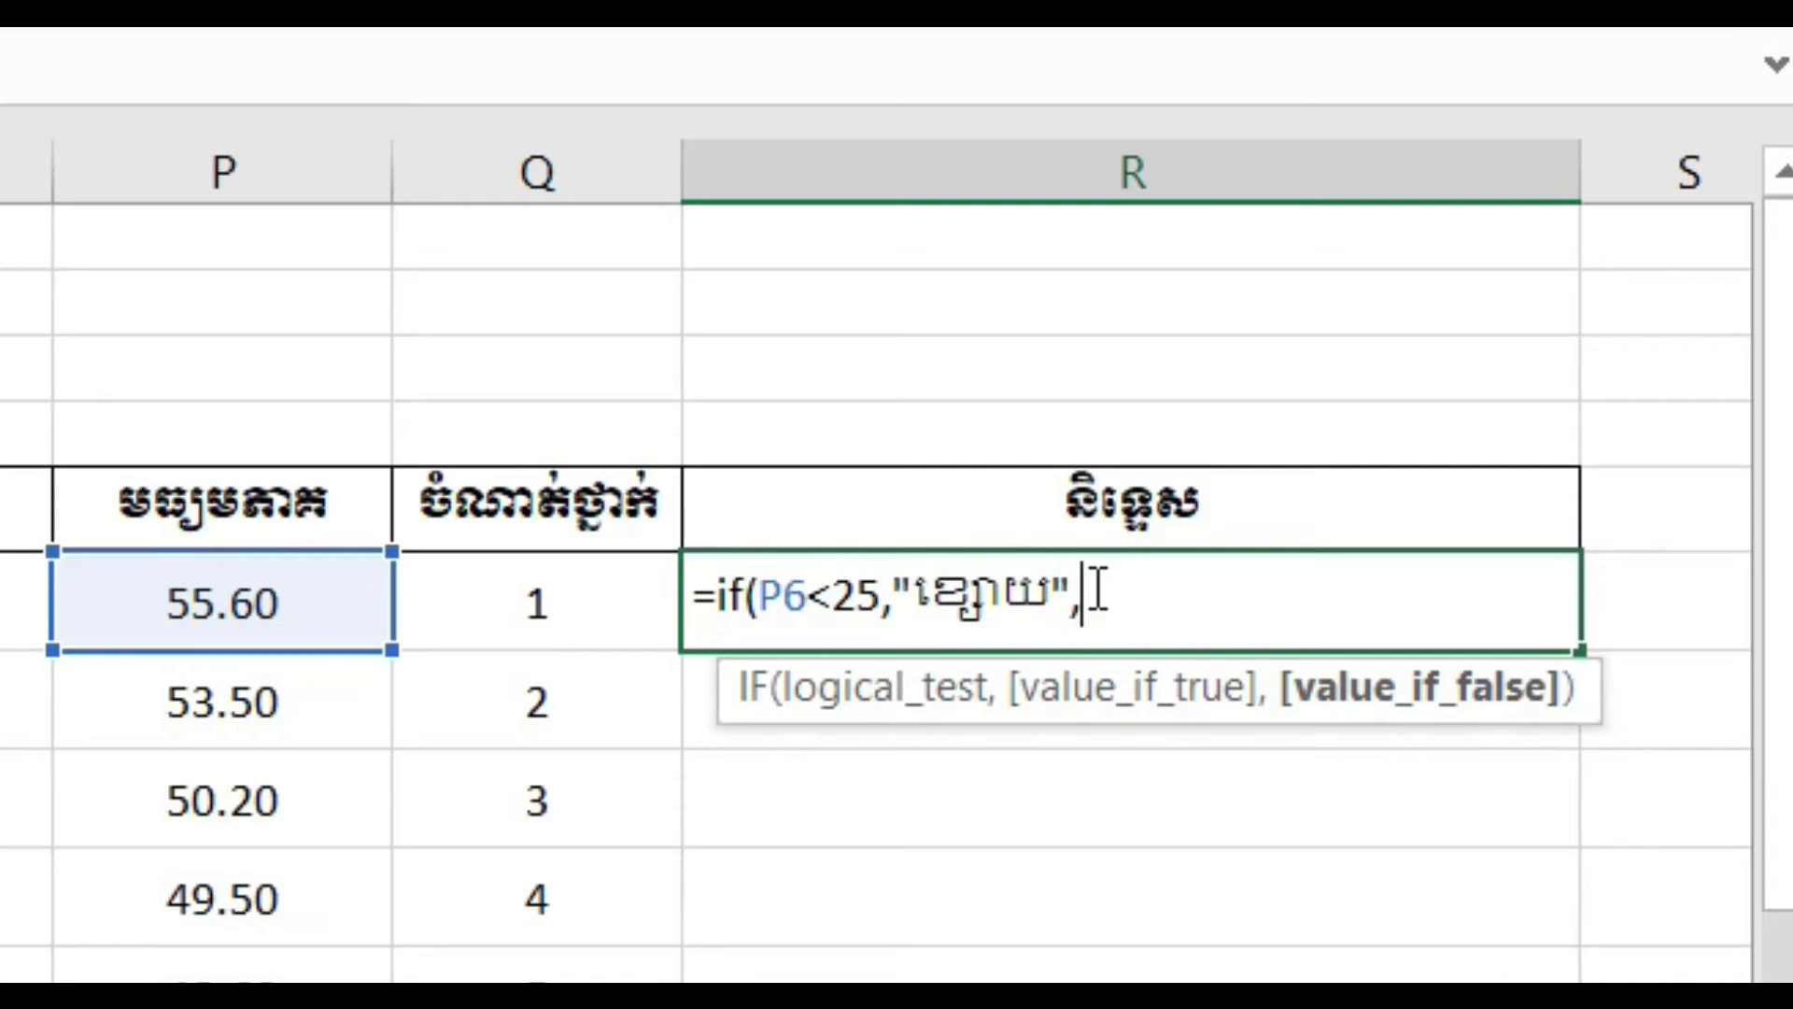
pyautogui.write('i')
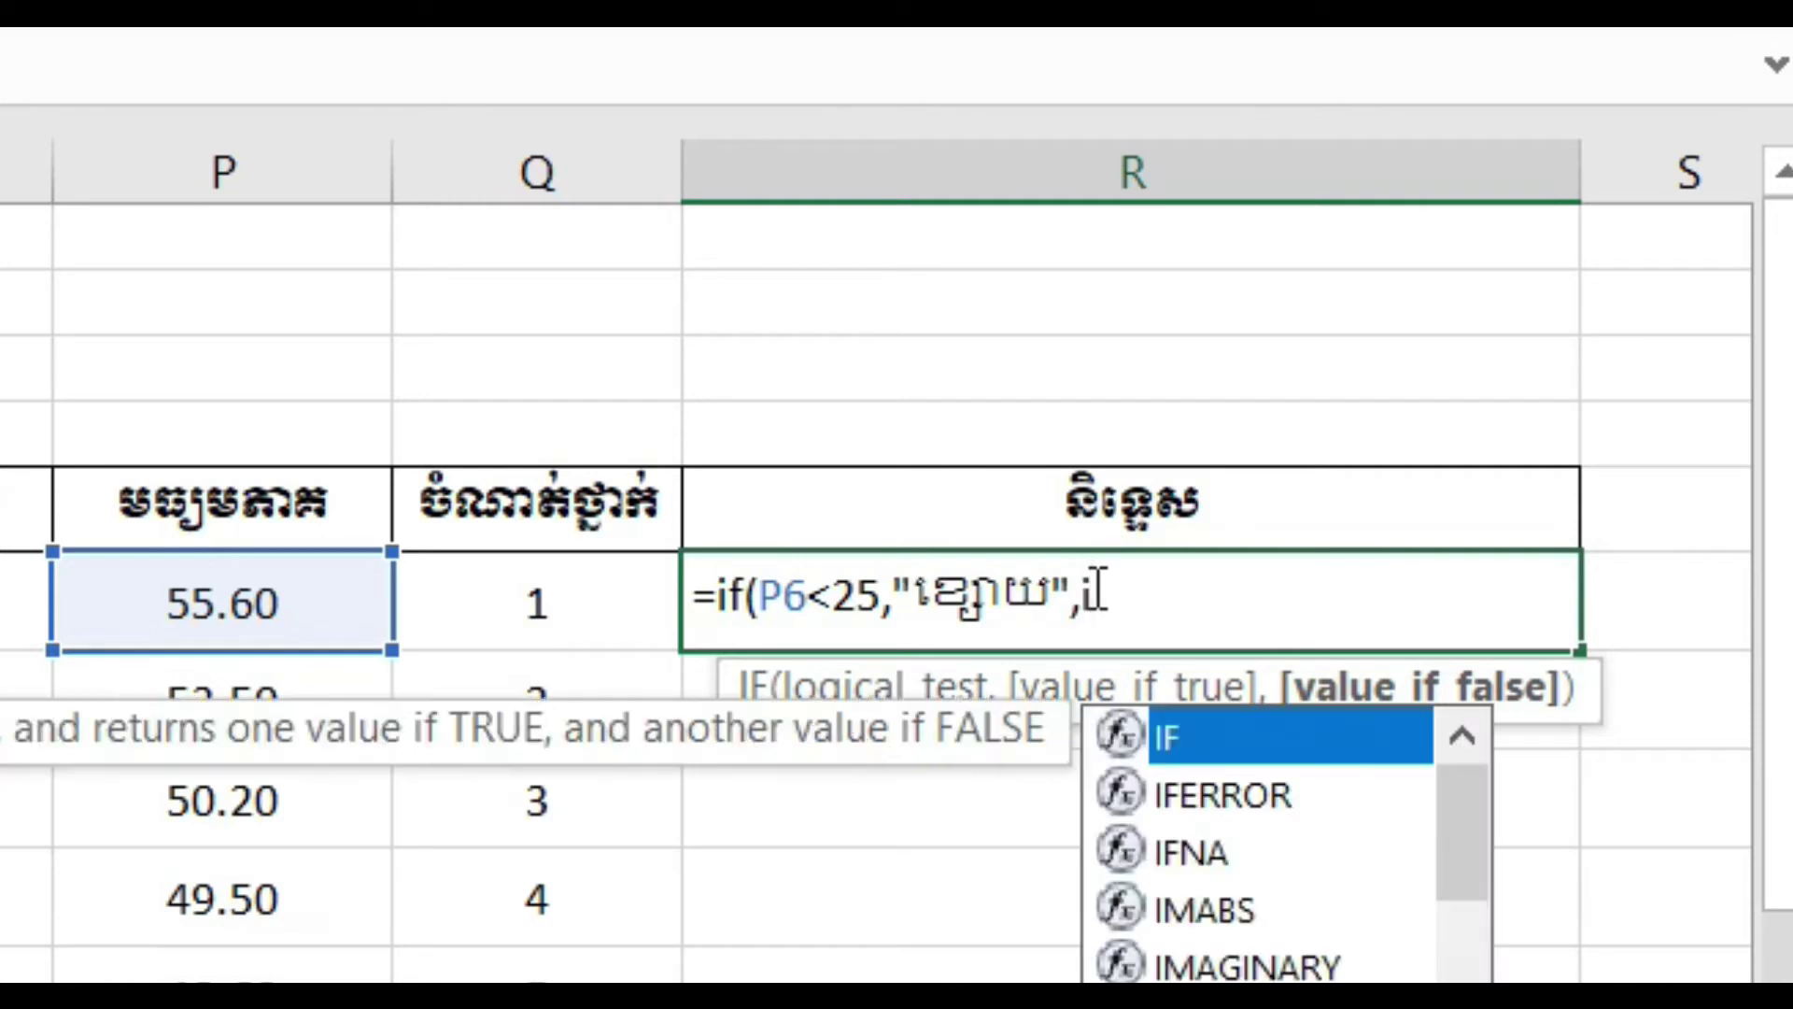
pyautogui.write('f')
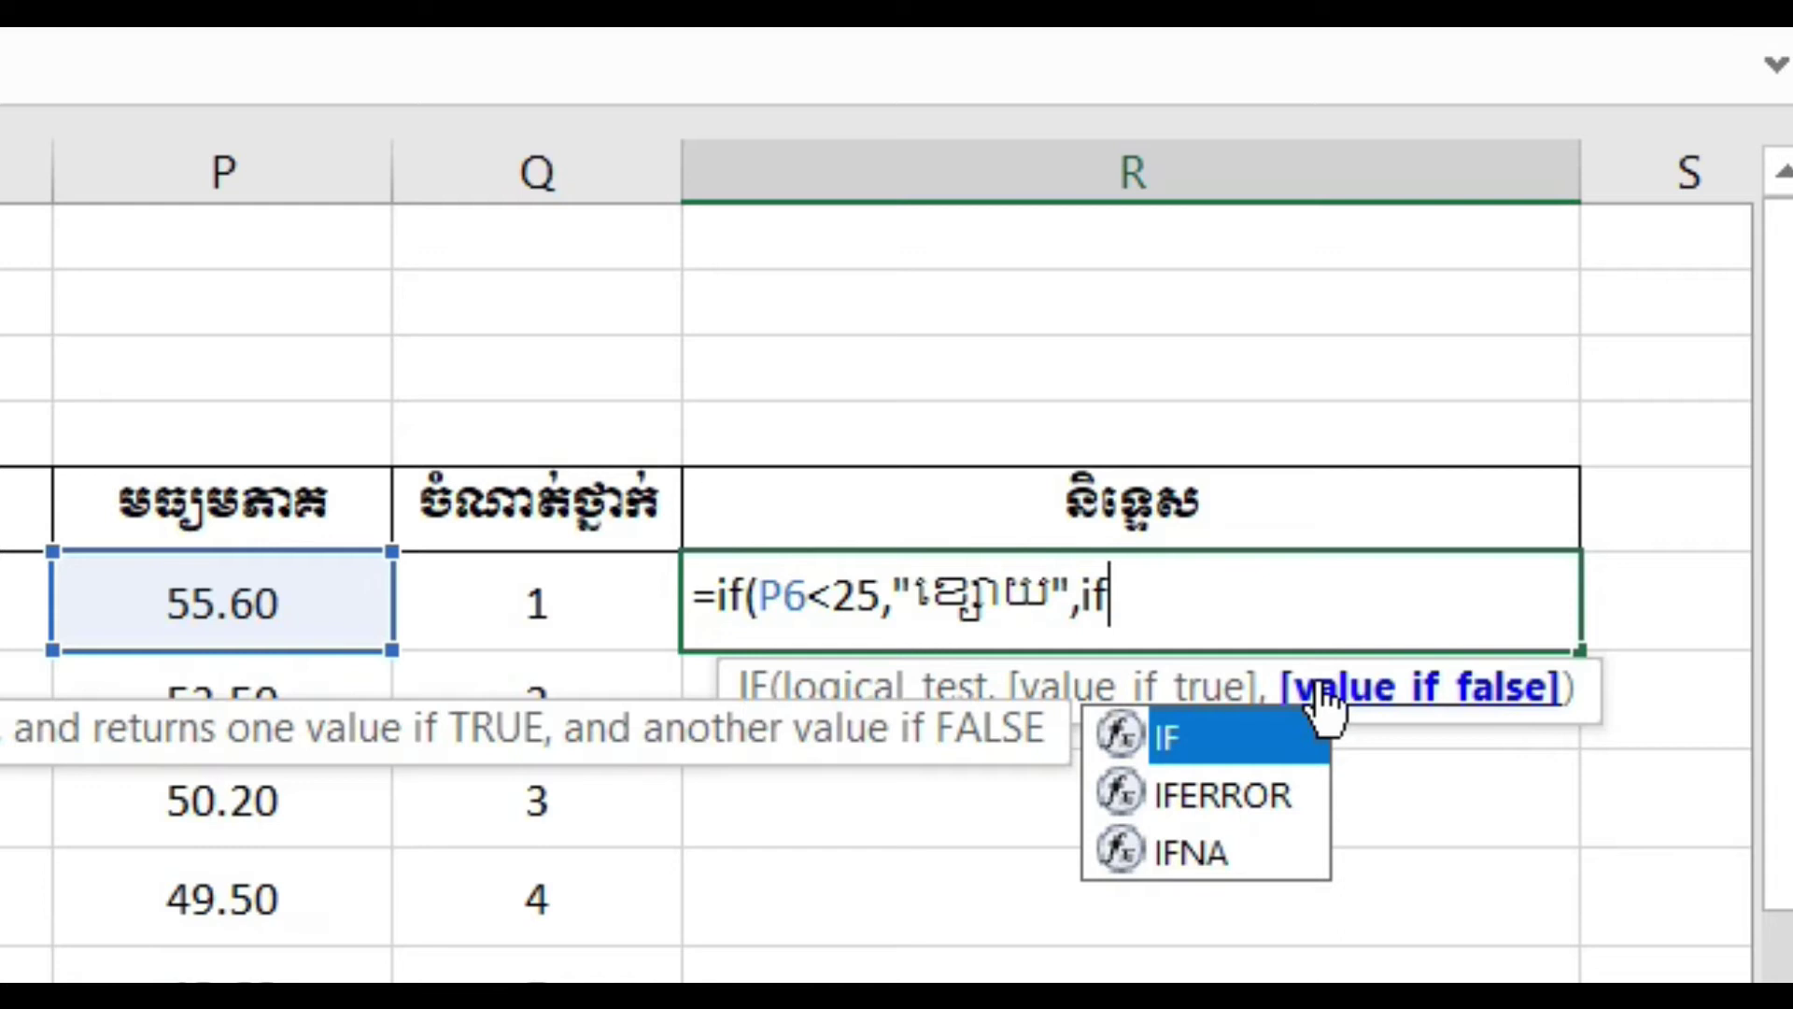
pyautogui.write('(')
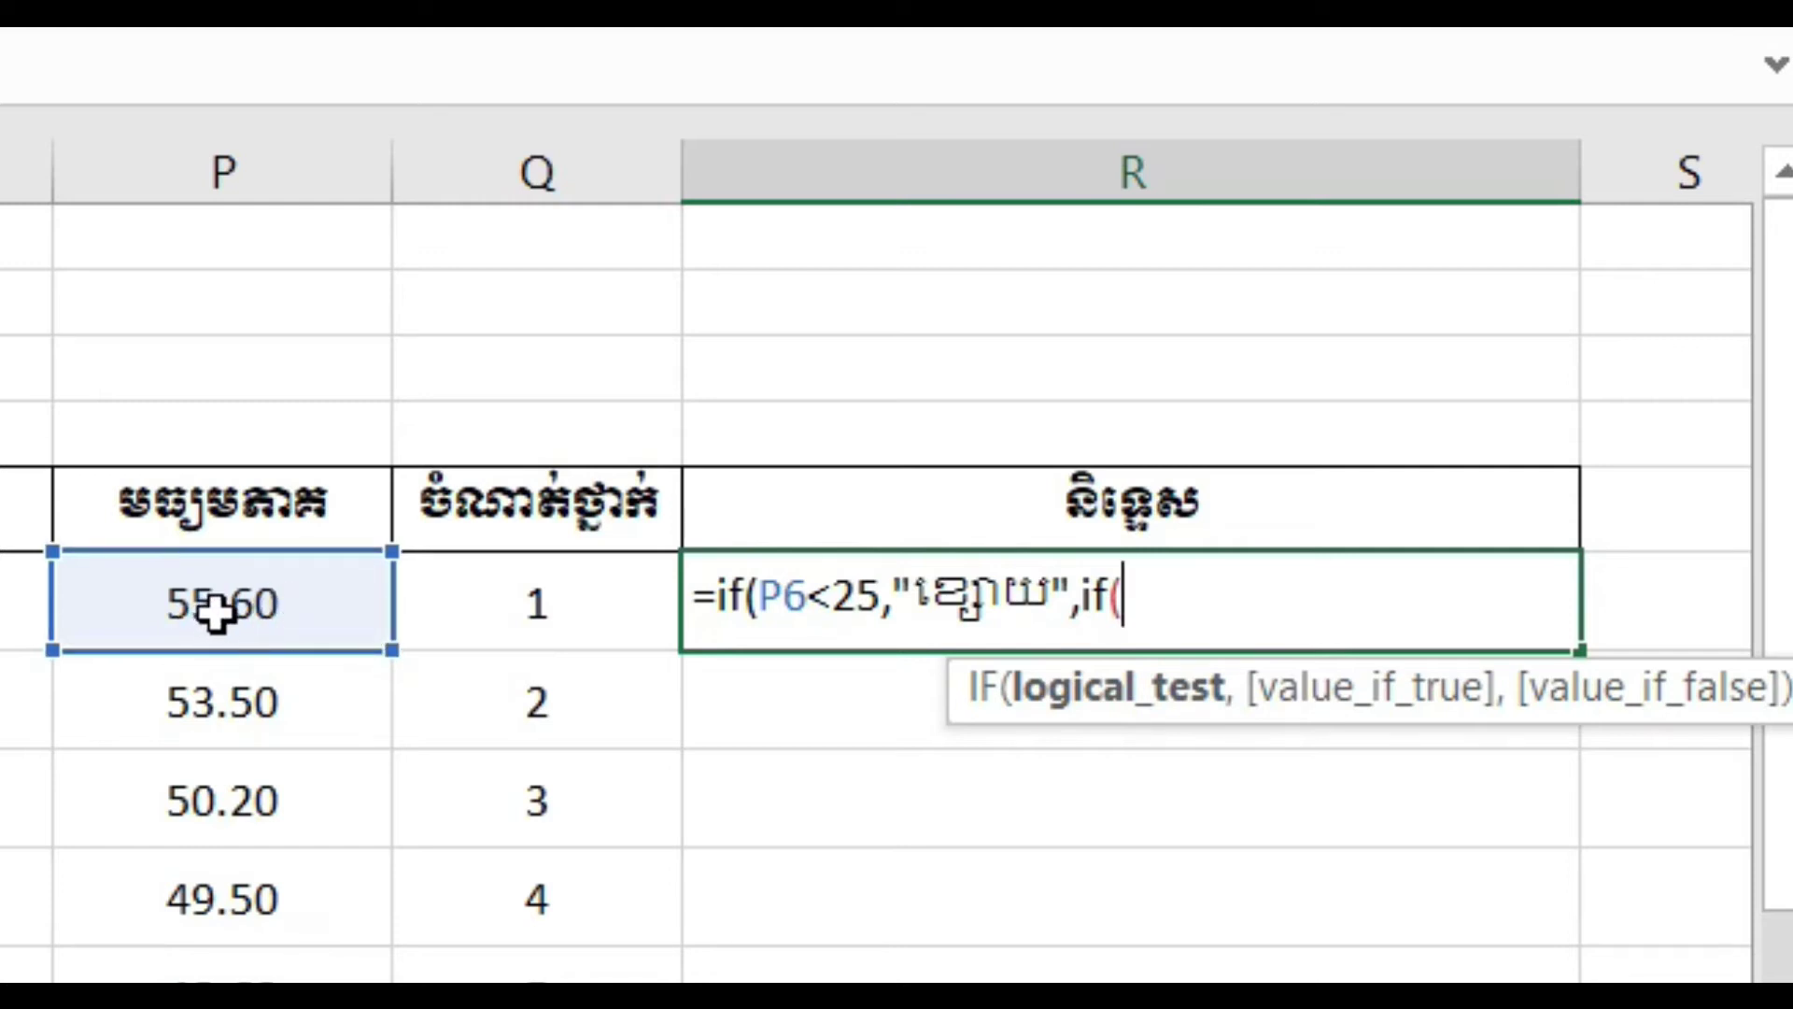
# - Add the R6 test P6<32.50 returning "មធ្យម" and open another nested IF
pyautogui.click(277, 606)
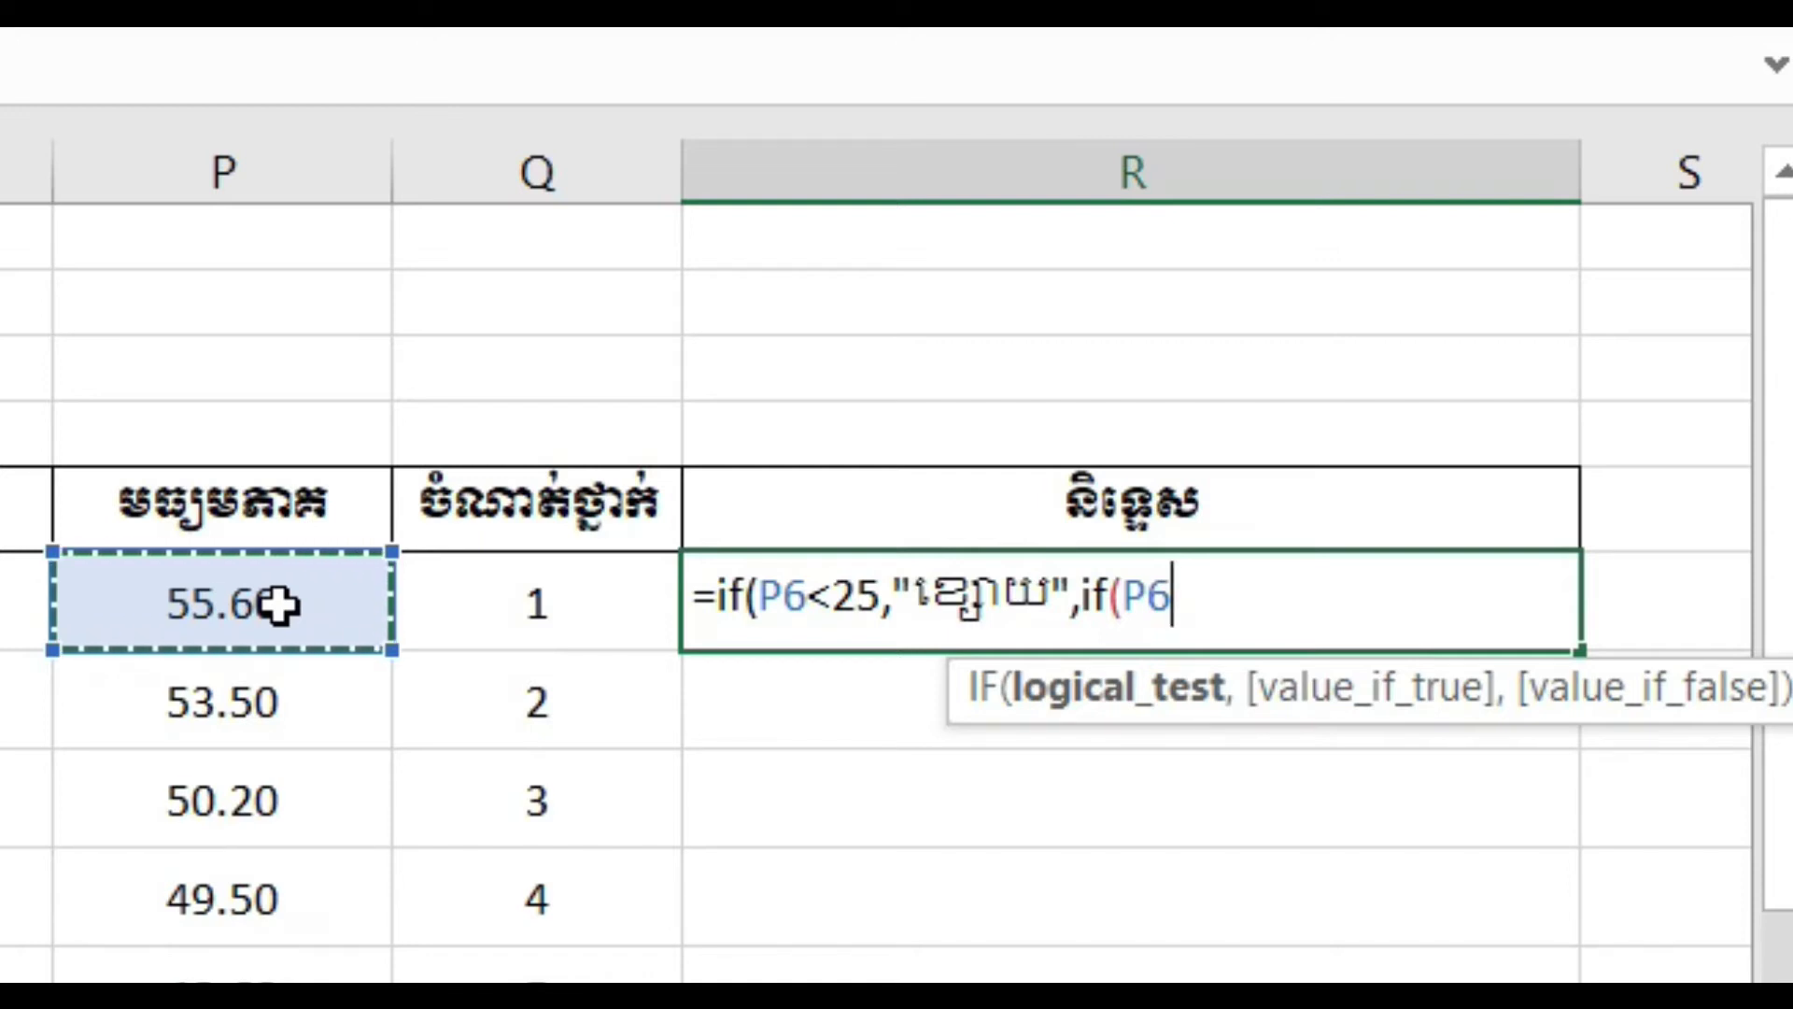
pyautogui.write('<')
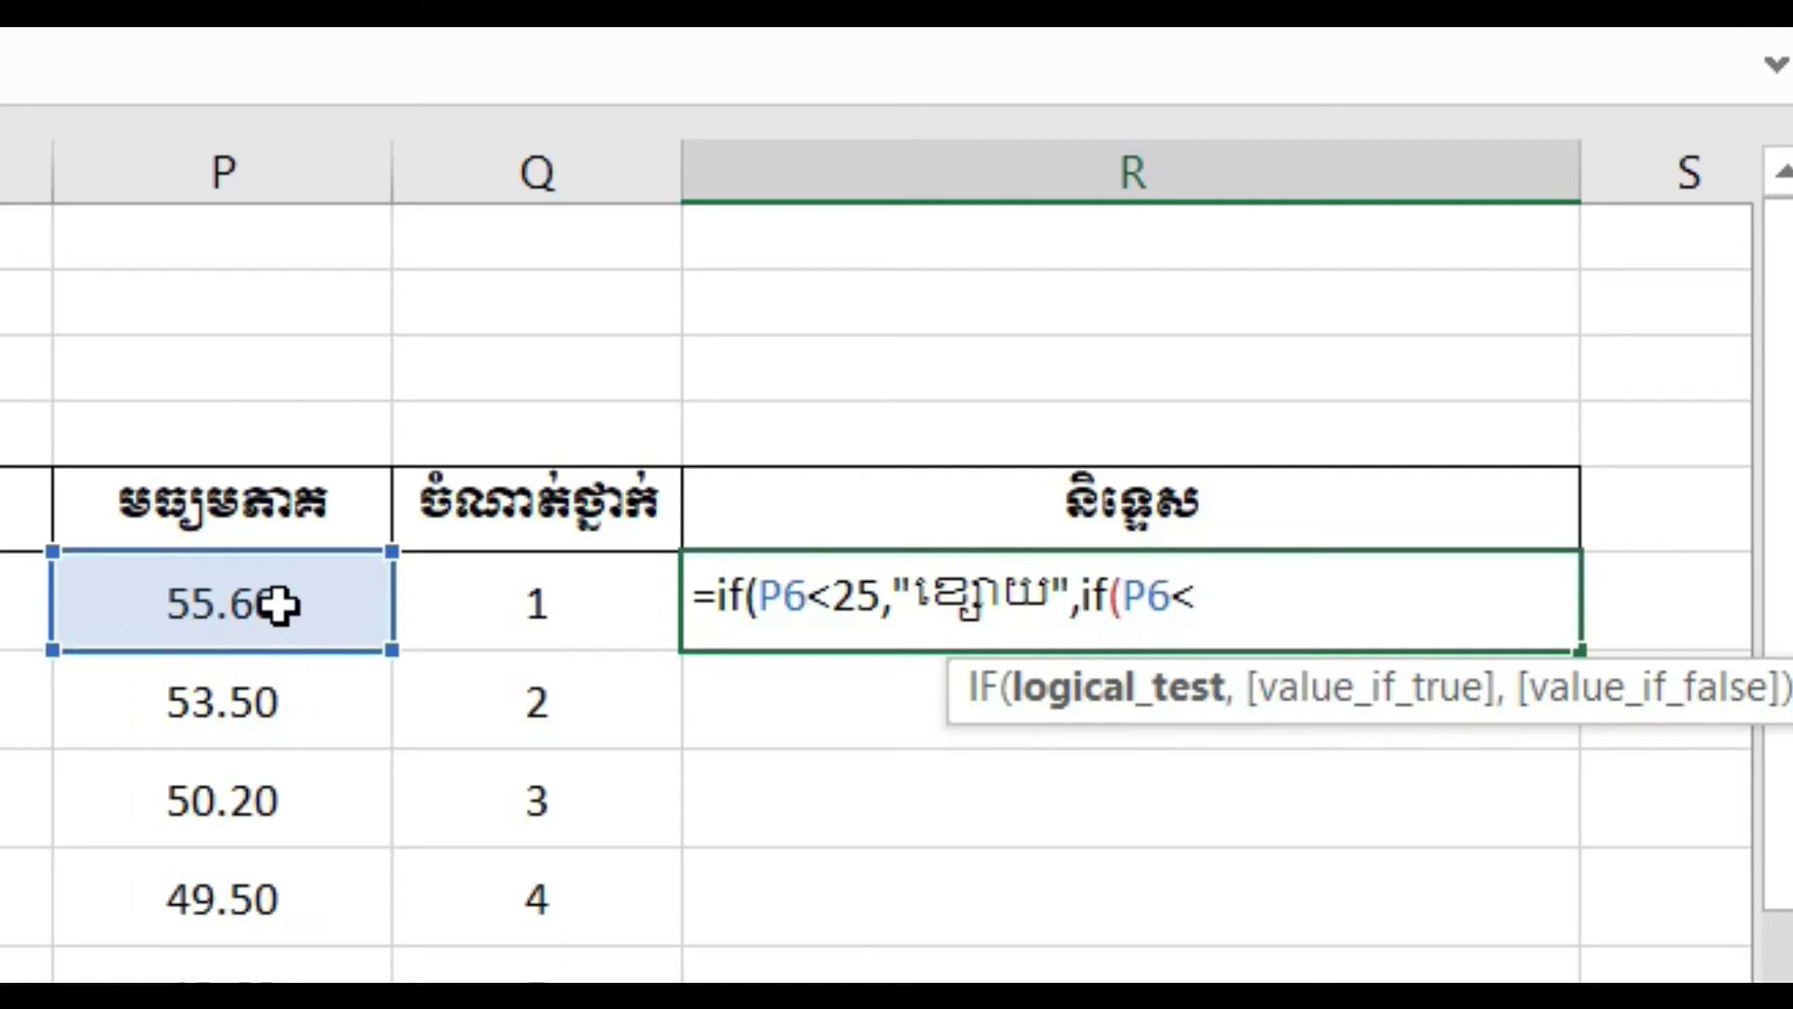
pyautogui.write('32.50')
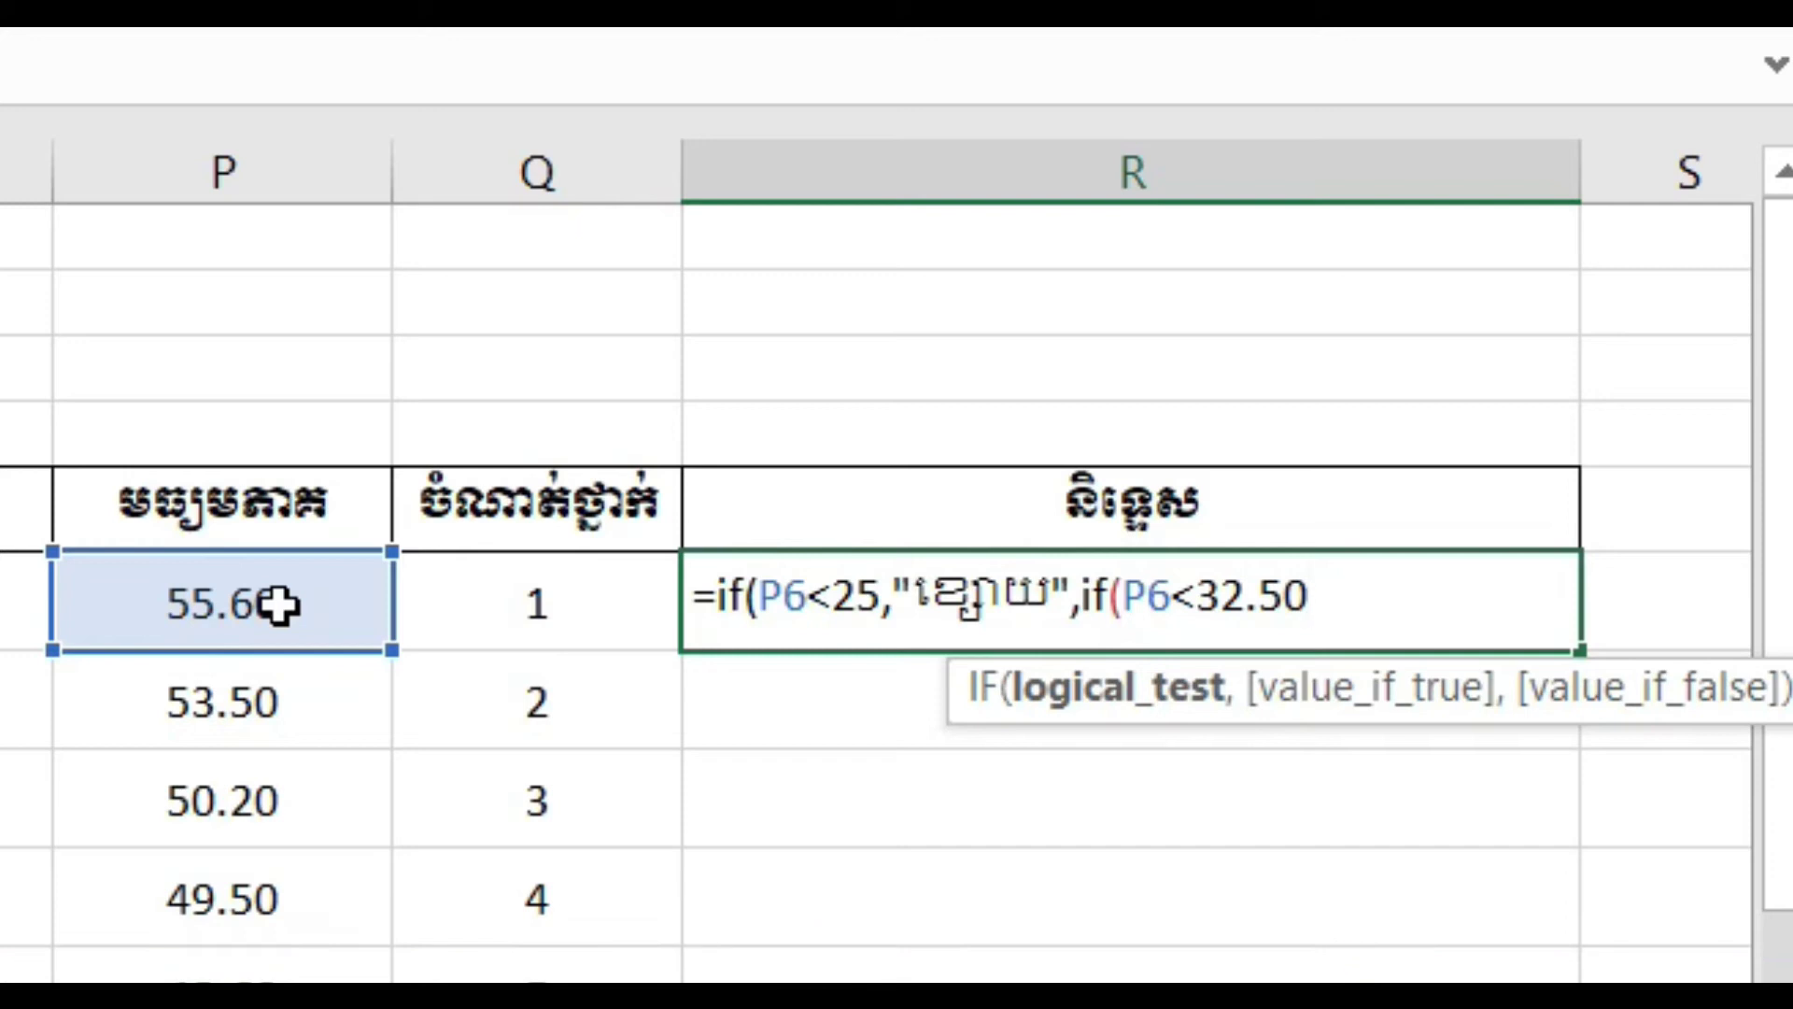
pyautogui.write(',')
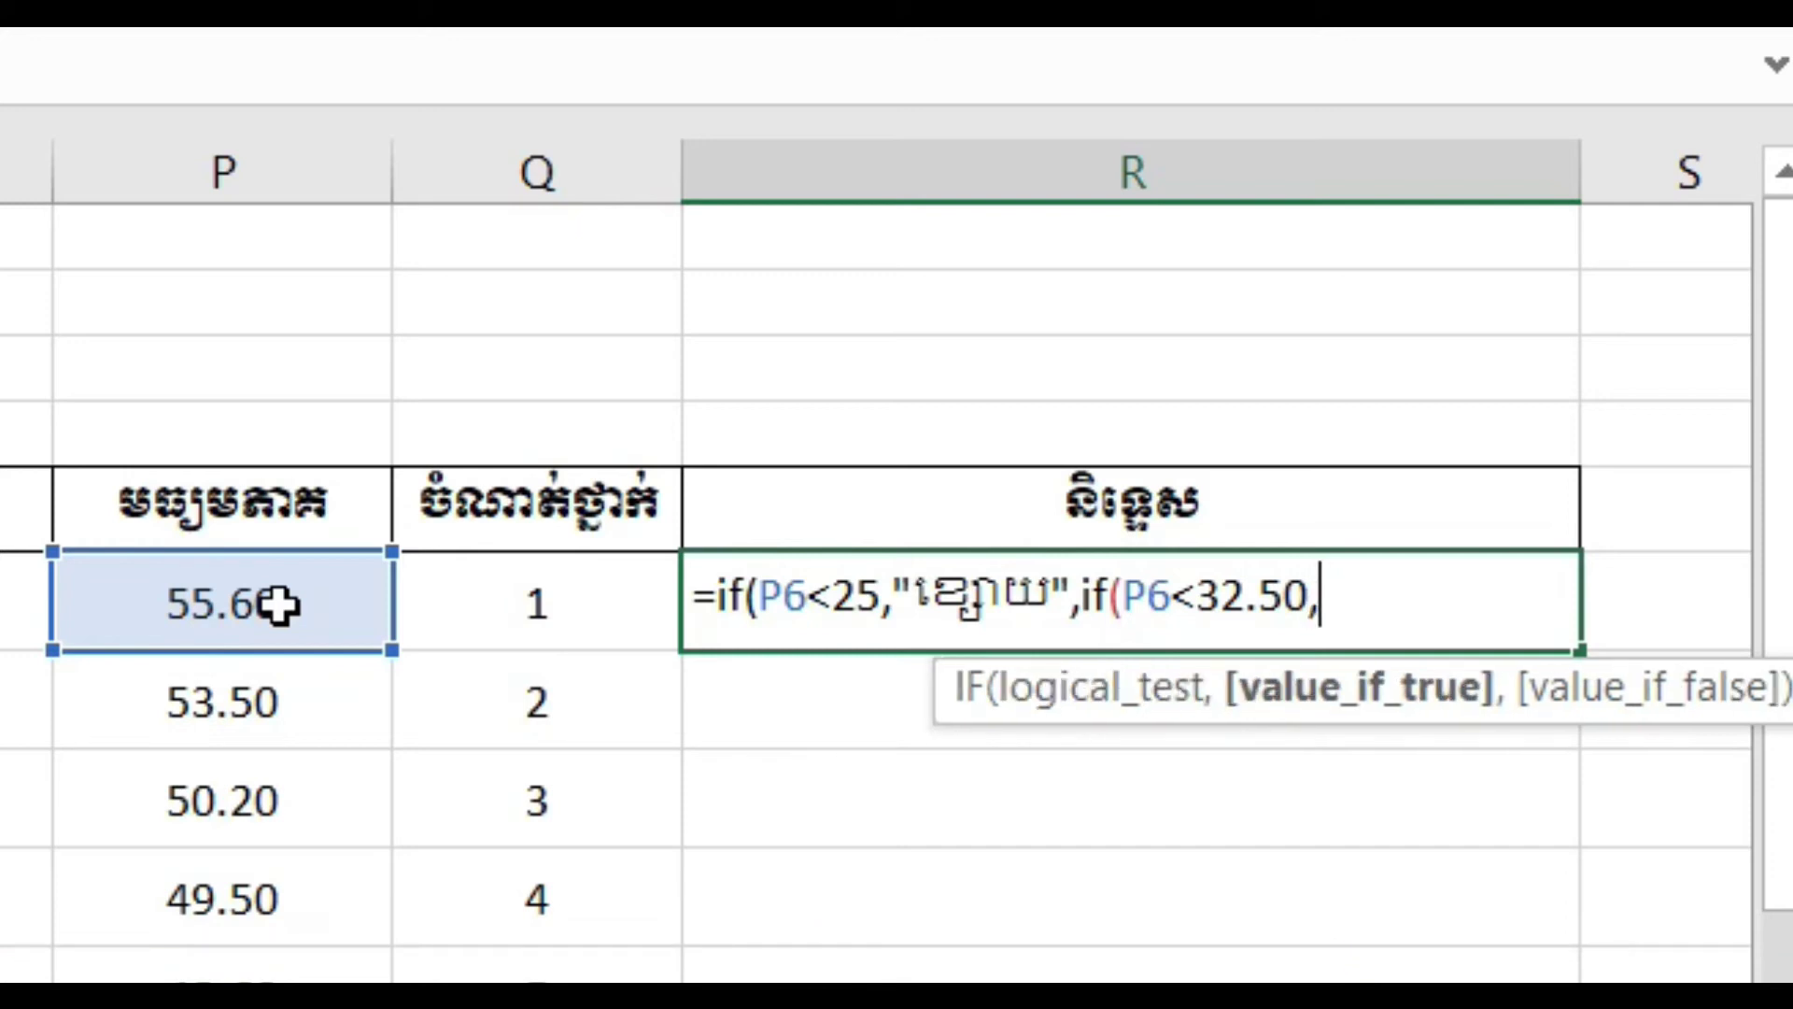
pyautogui.write('"')
pyautogui.write('មធ្យម')
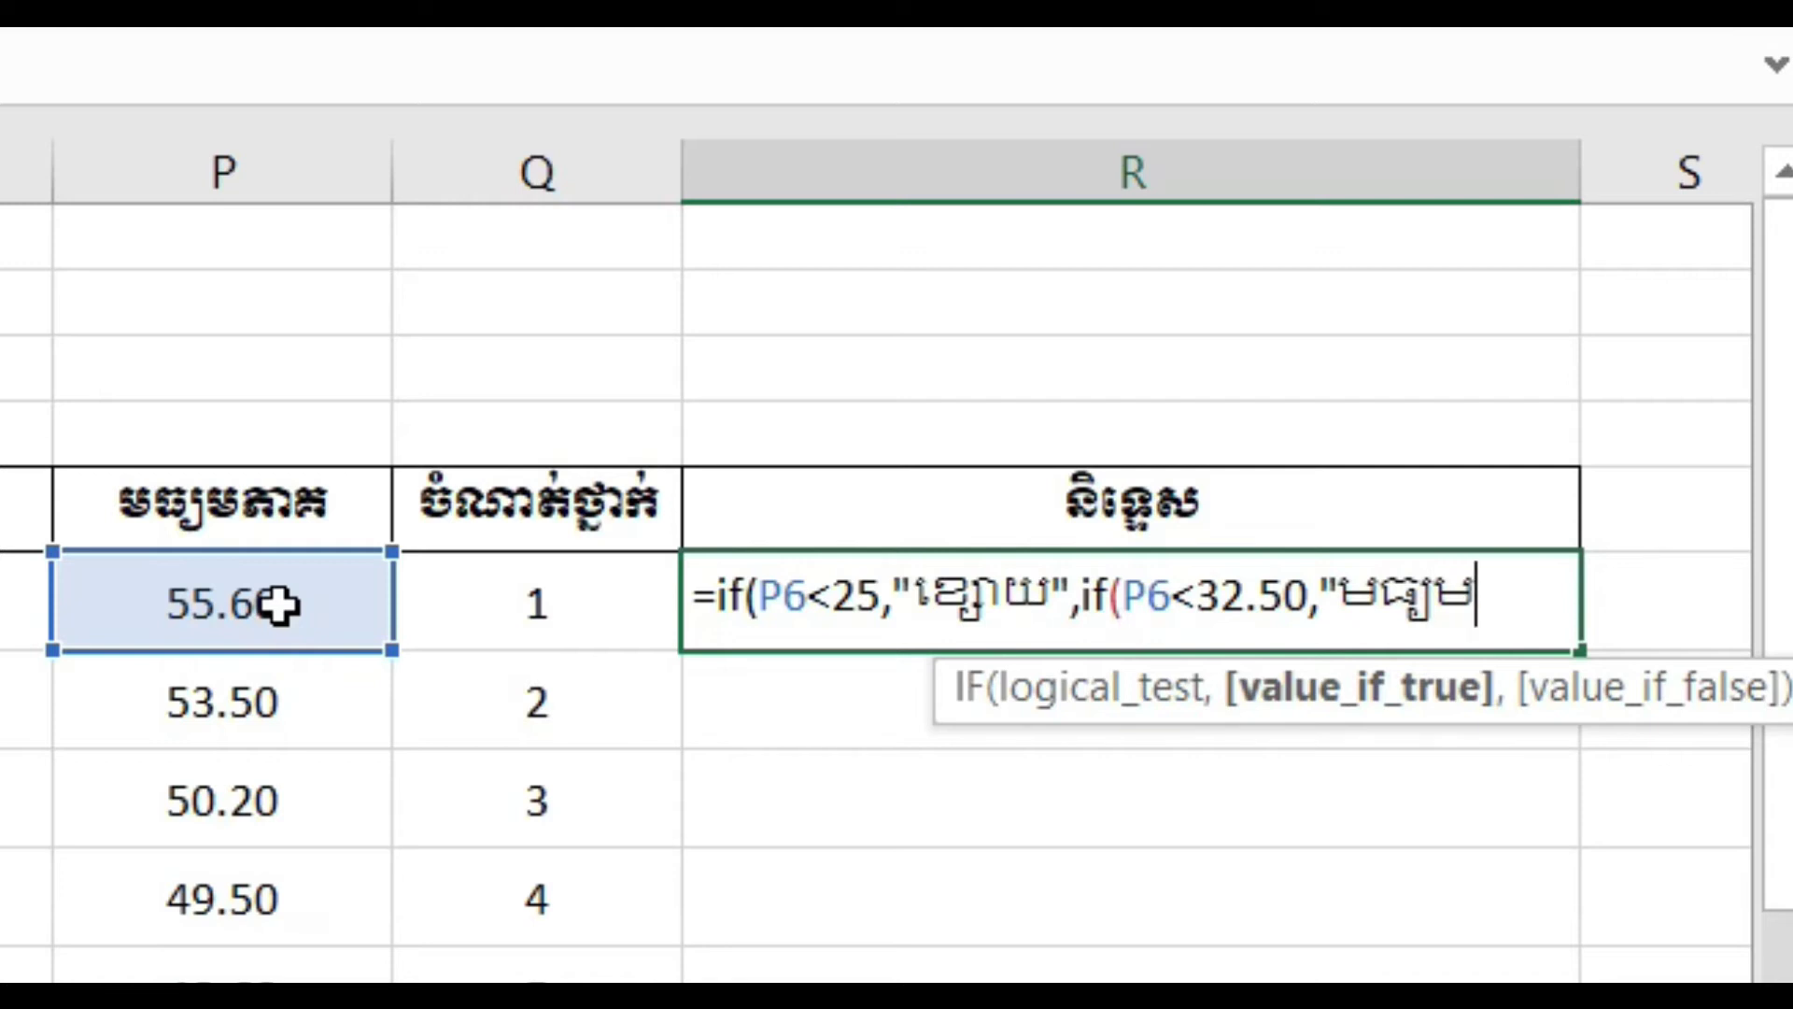
pyautogui.write('""')
pyautogui.press('BackSpace')
pyautogui.write(',')
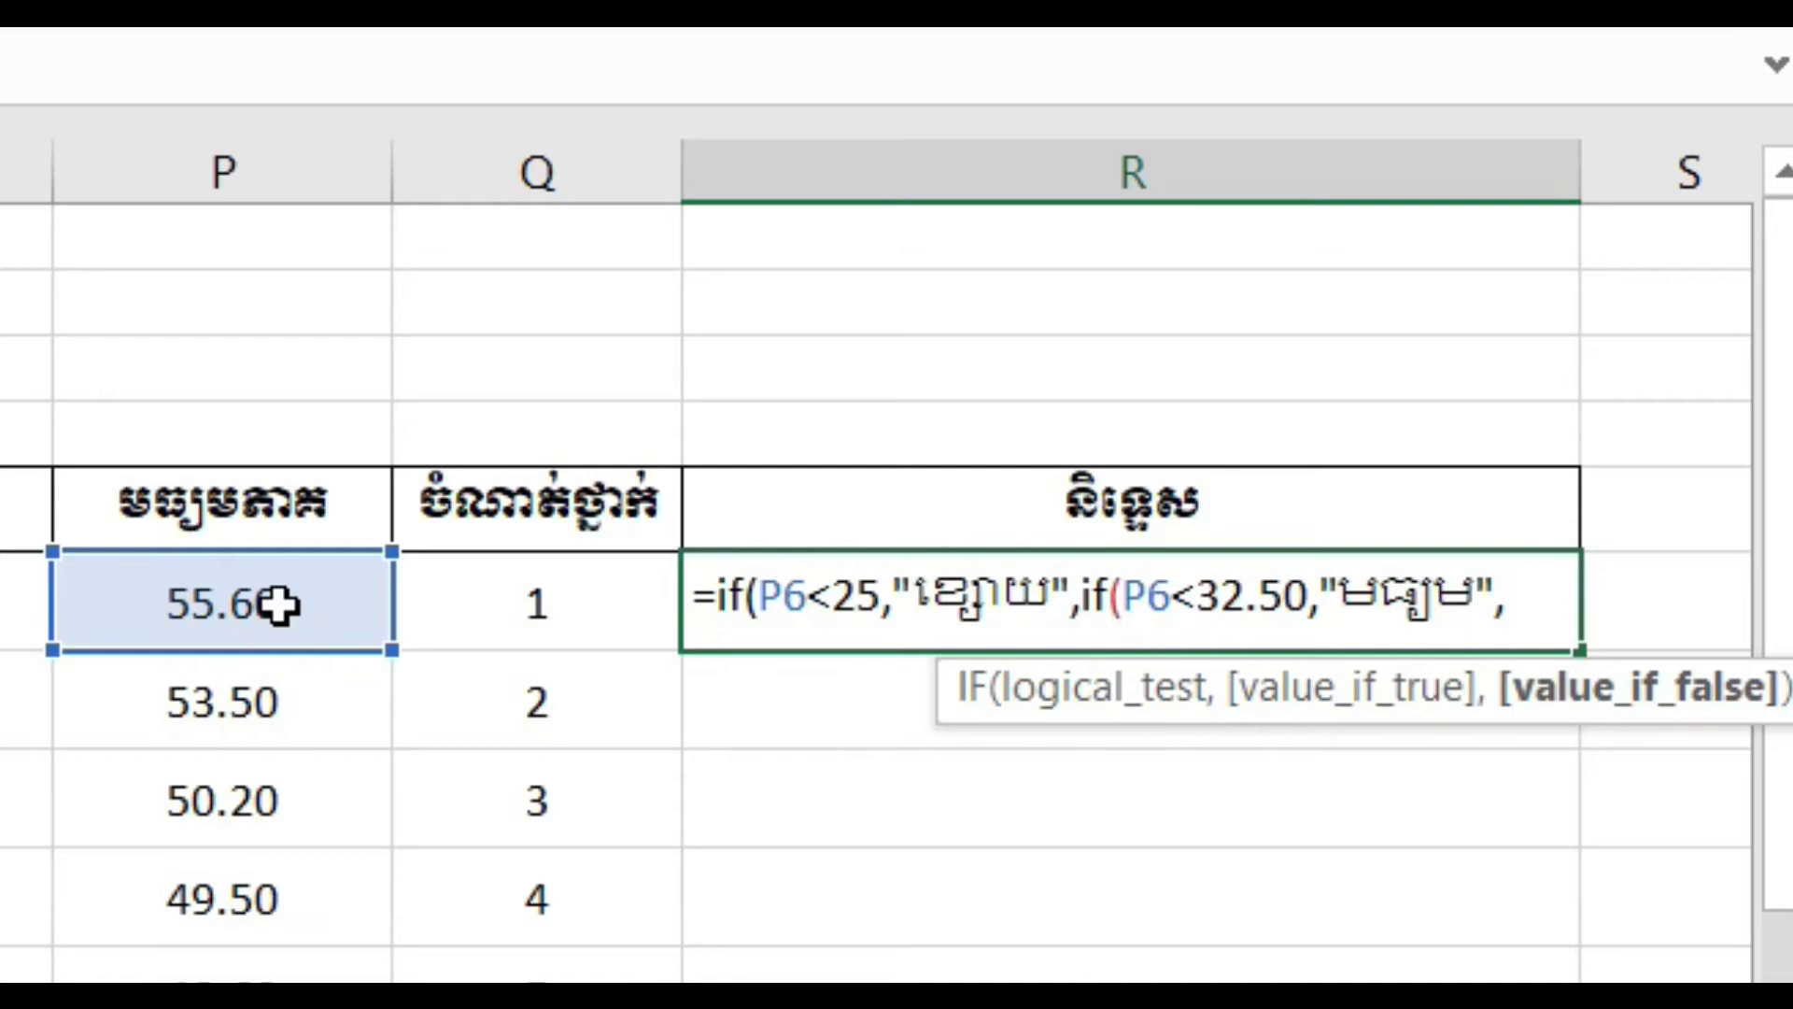
pyautogui.write('i')
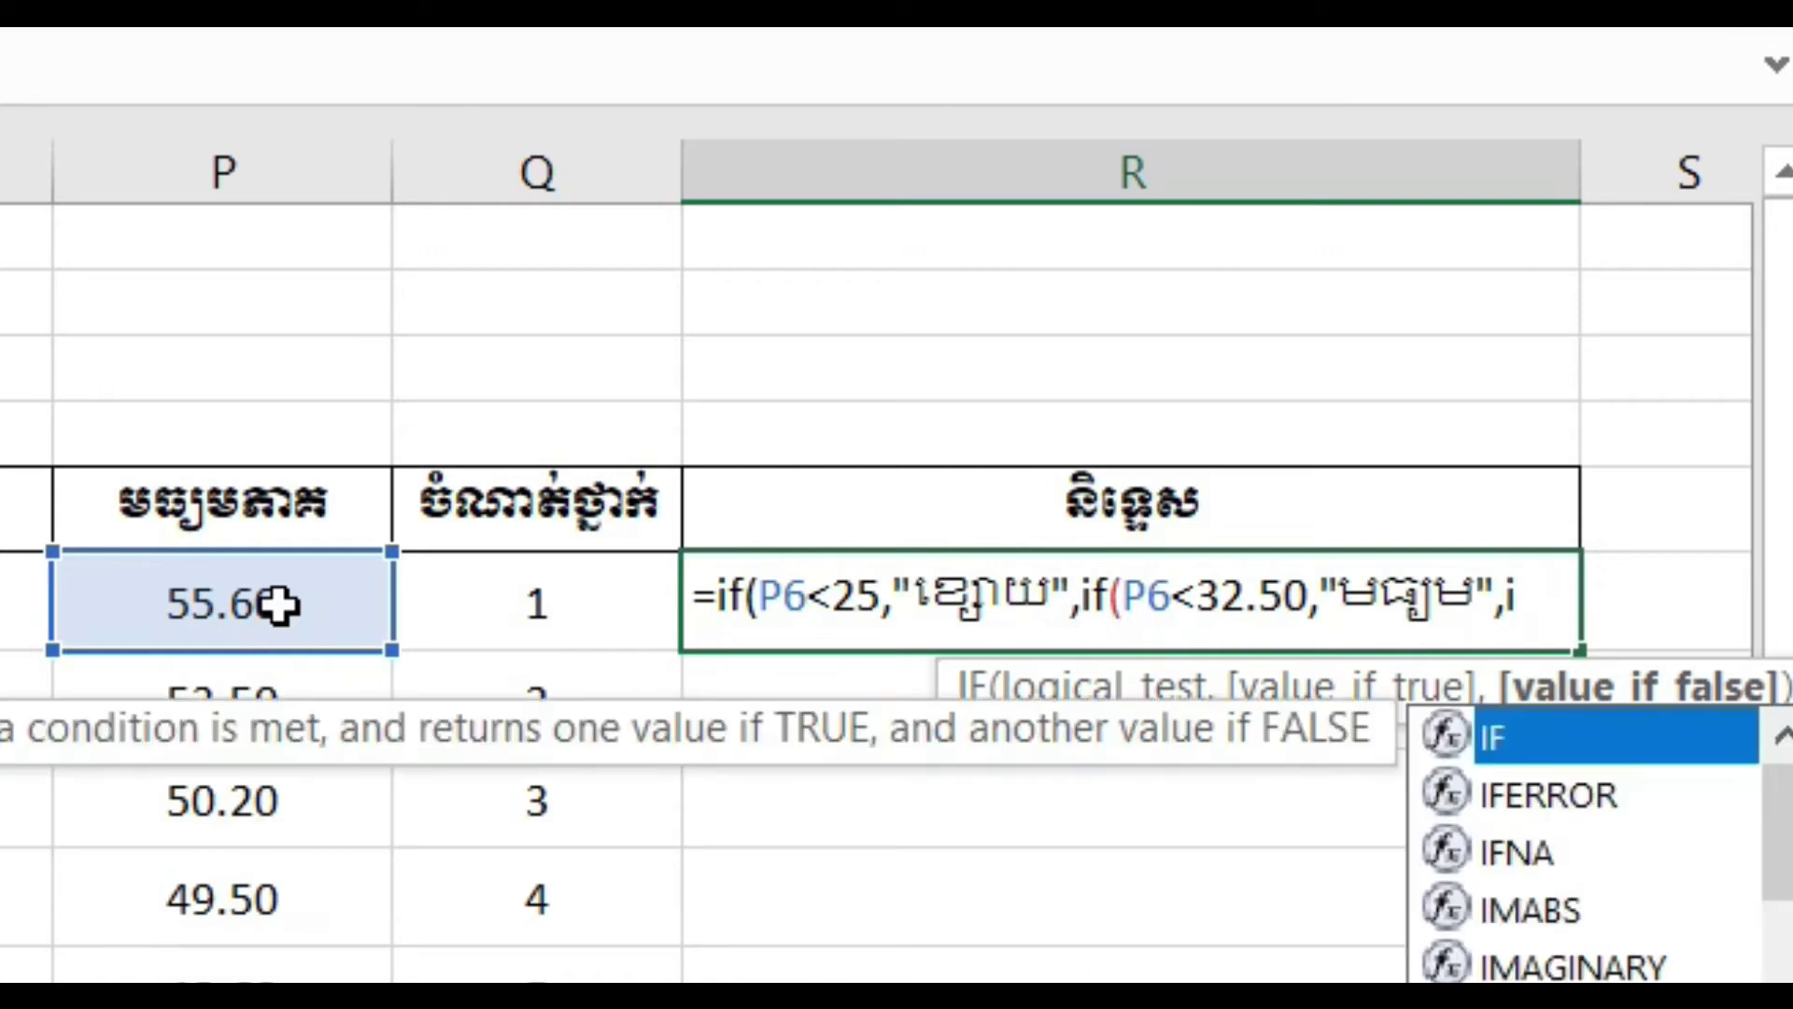
pyautogui.write('f(')
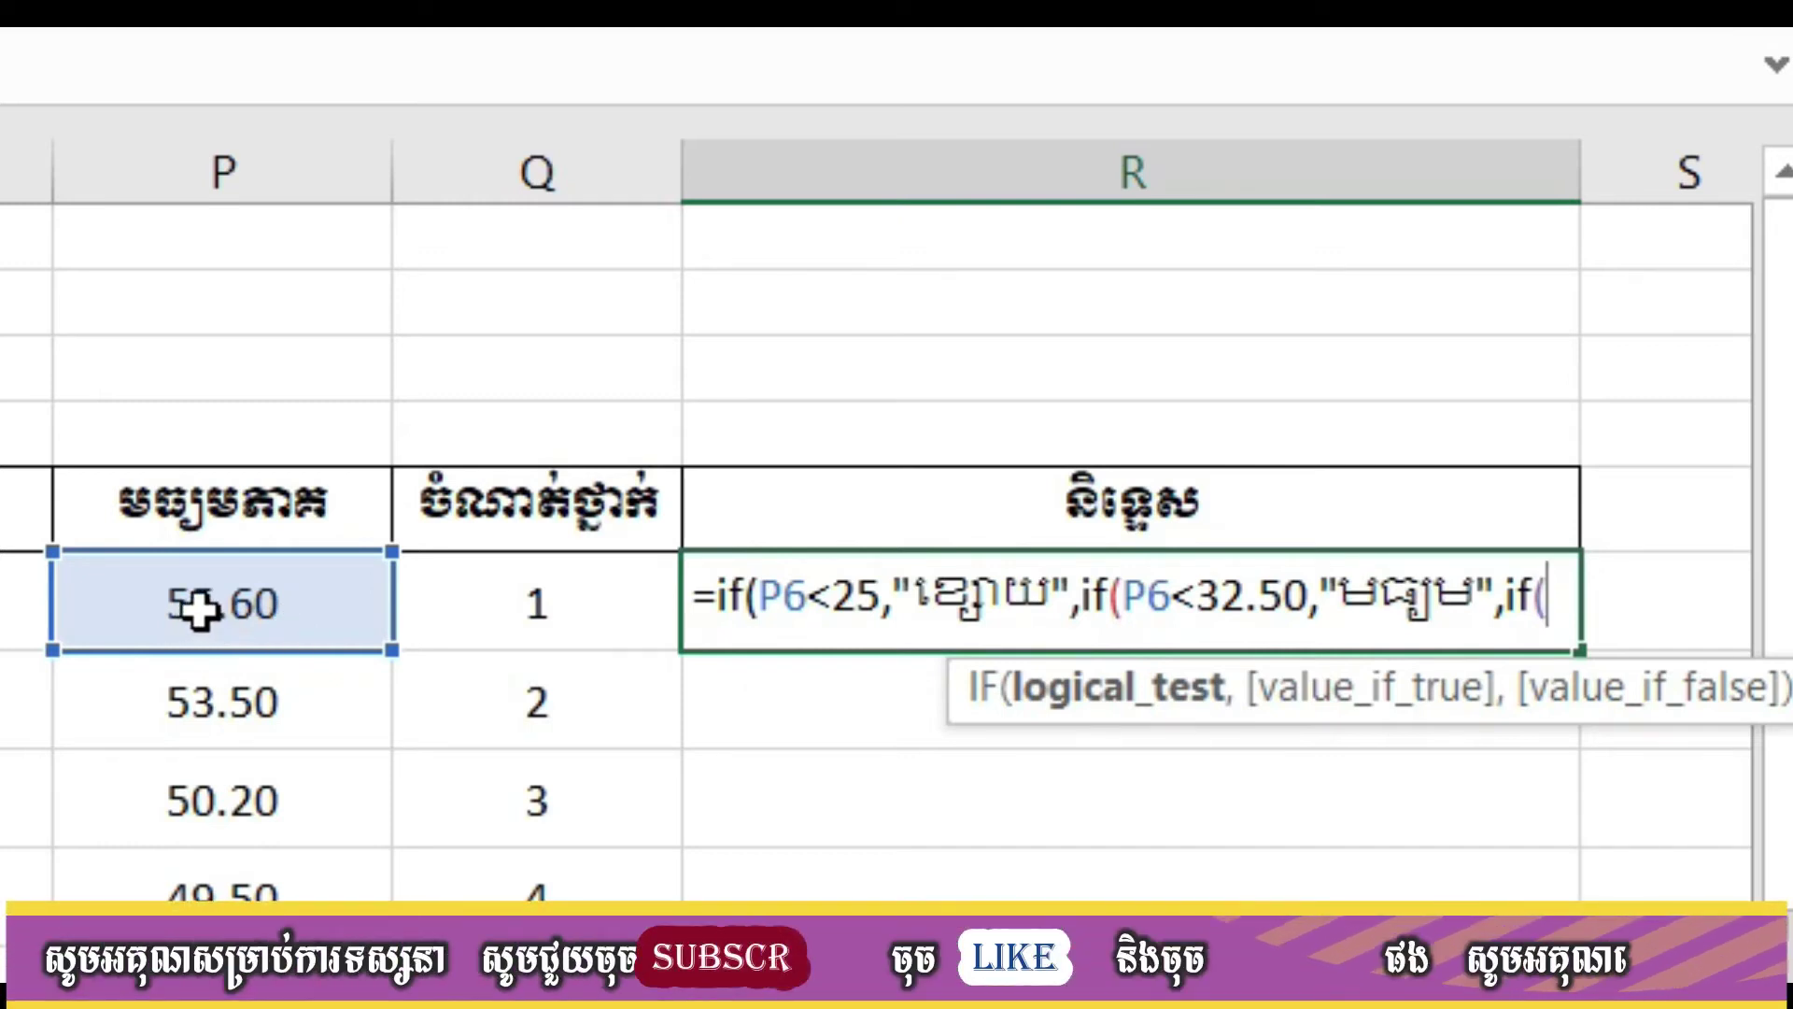
# - Add the third R6 test, P6<40 returning "ល្អបង្គួរ", and open a fourth IF
pyautogui.click(279, 611)
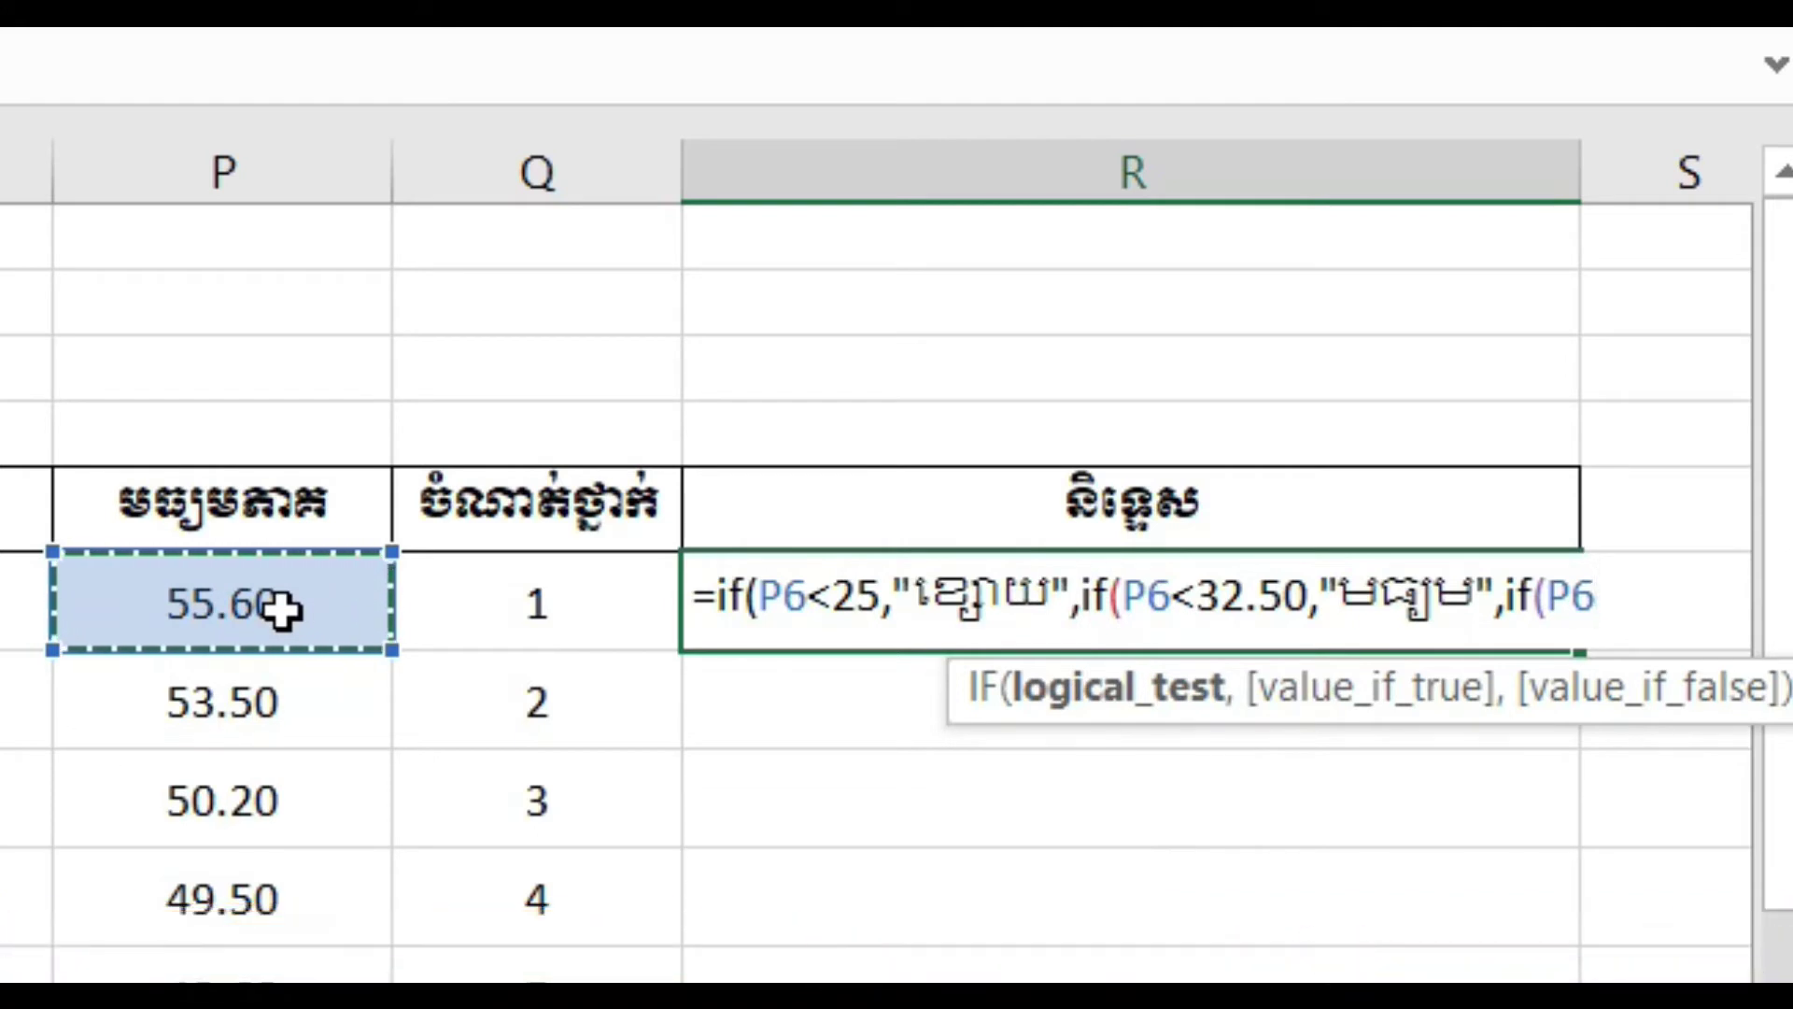
pyautogui.write('<')
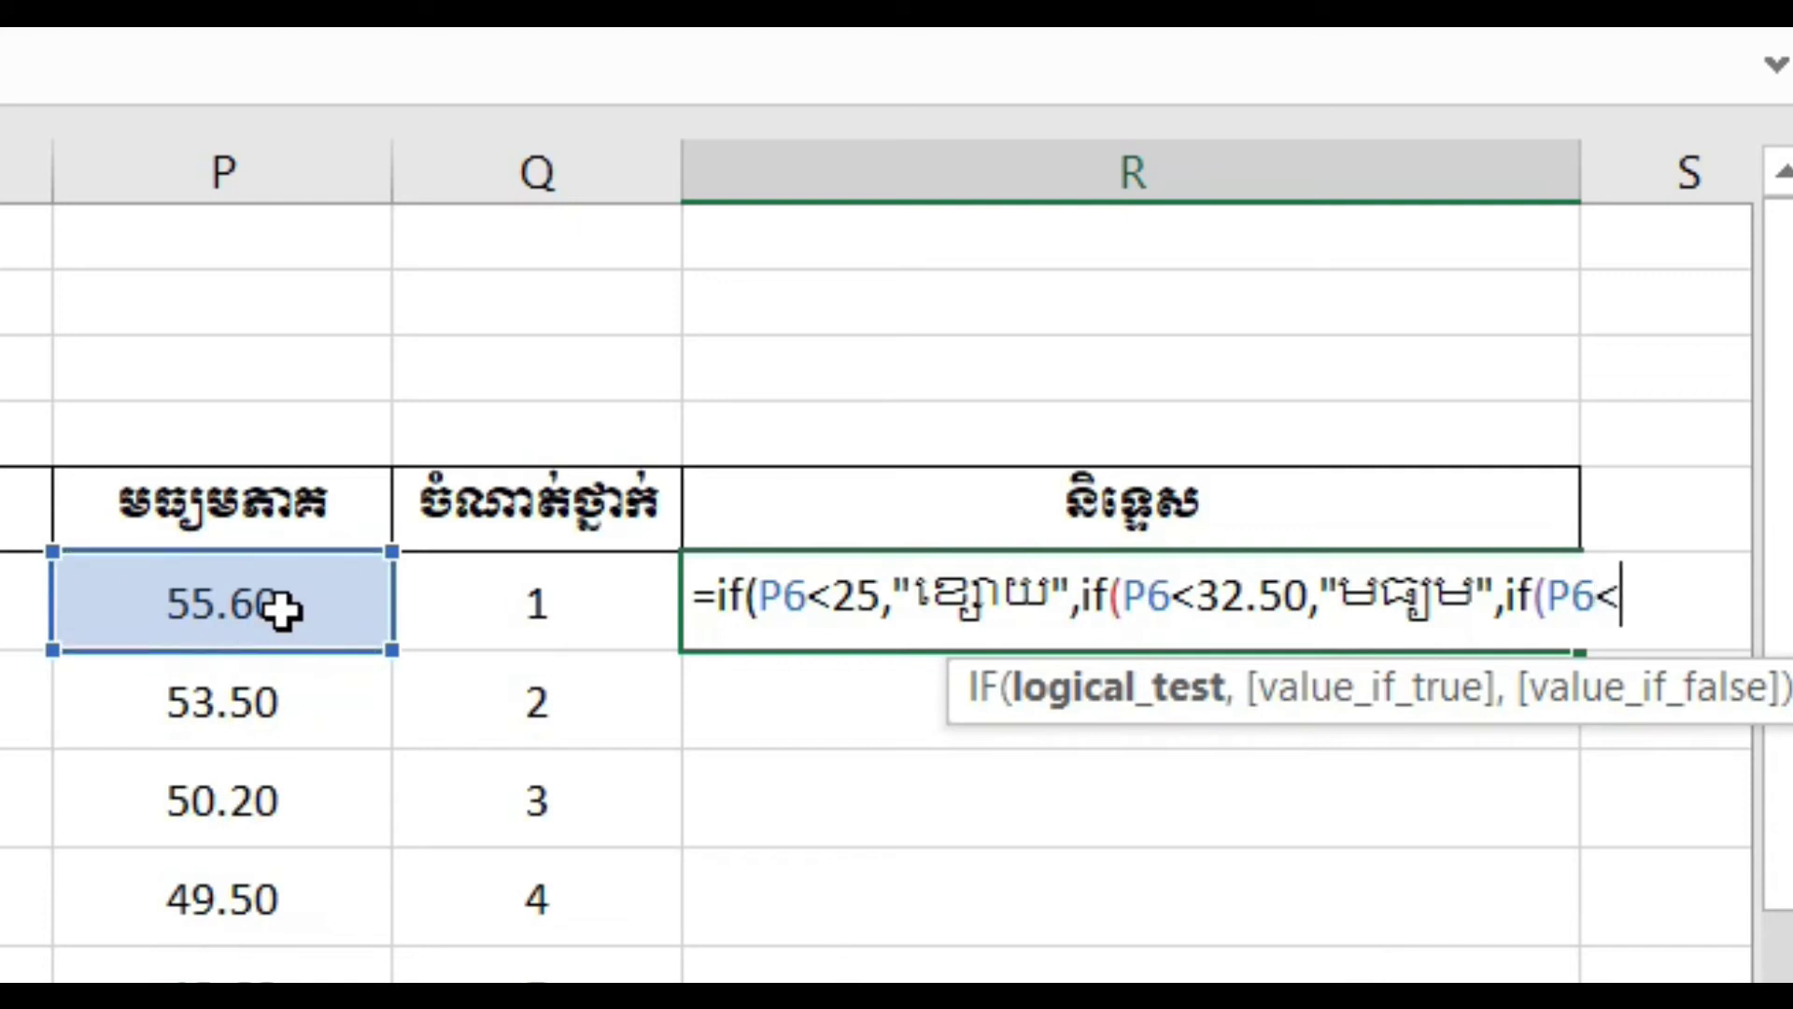
pyautogui.write('40')
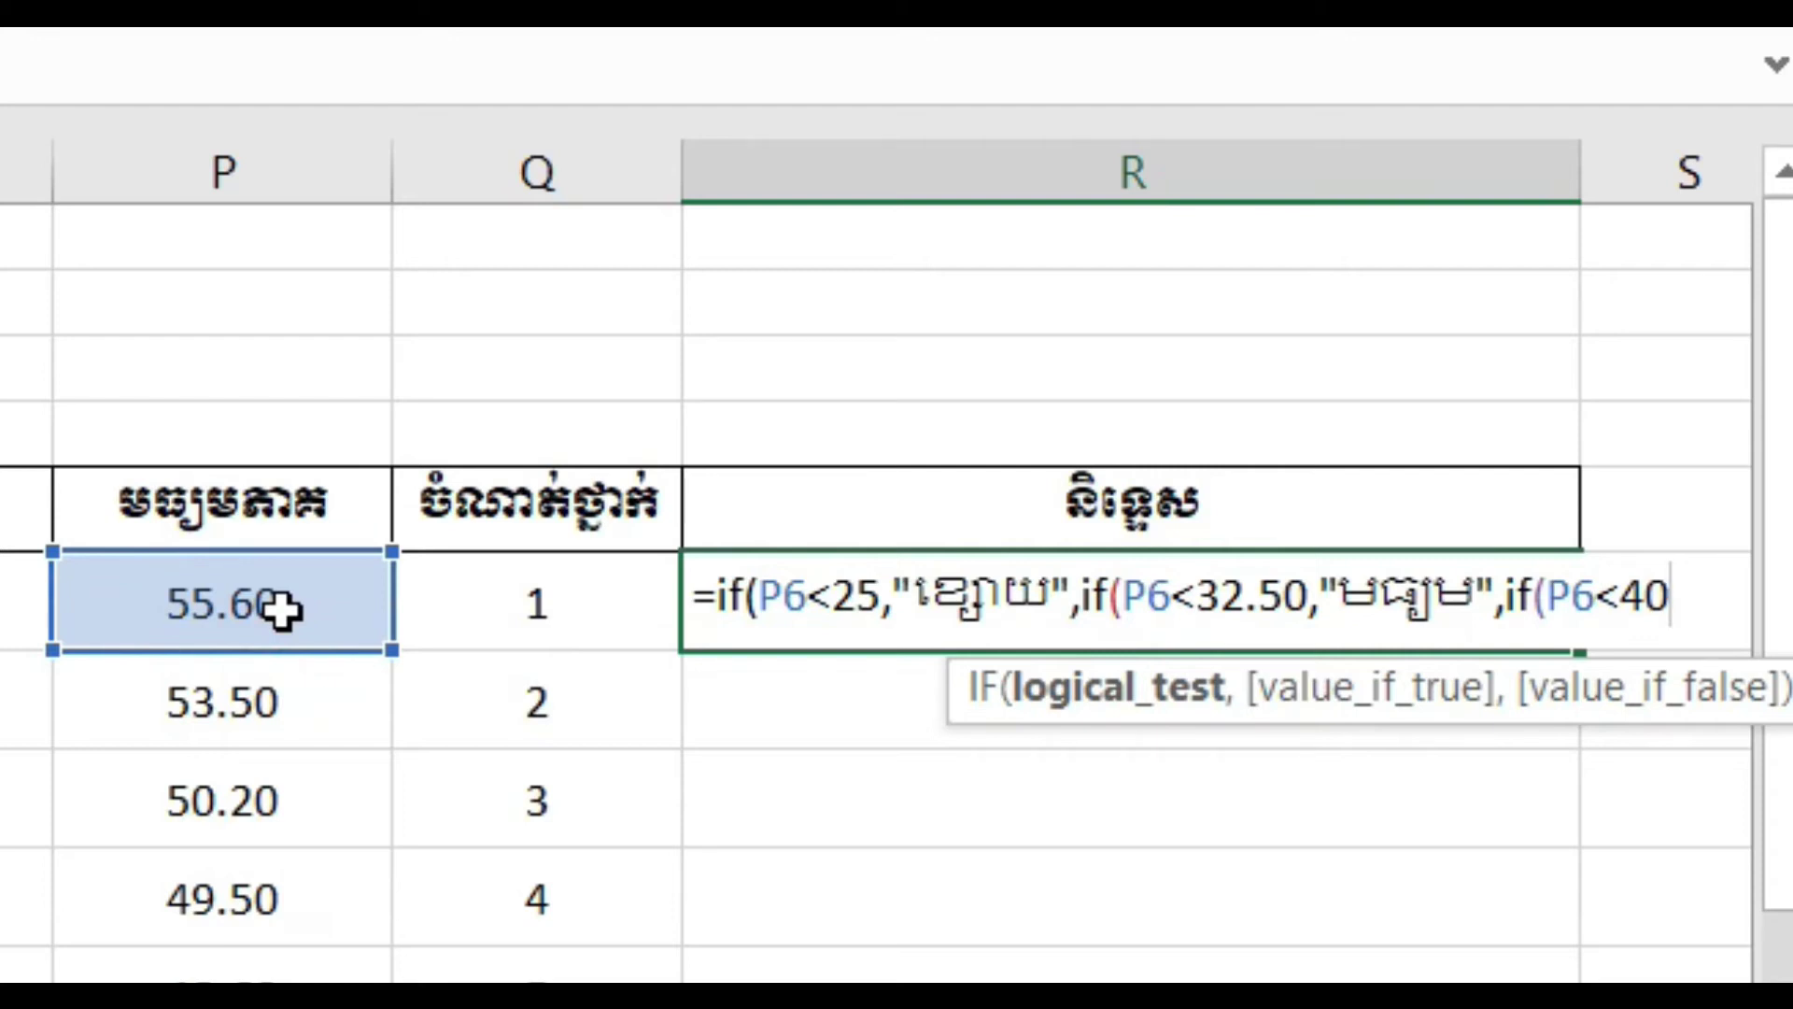
pyautogui.write(',')
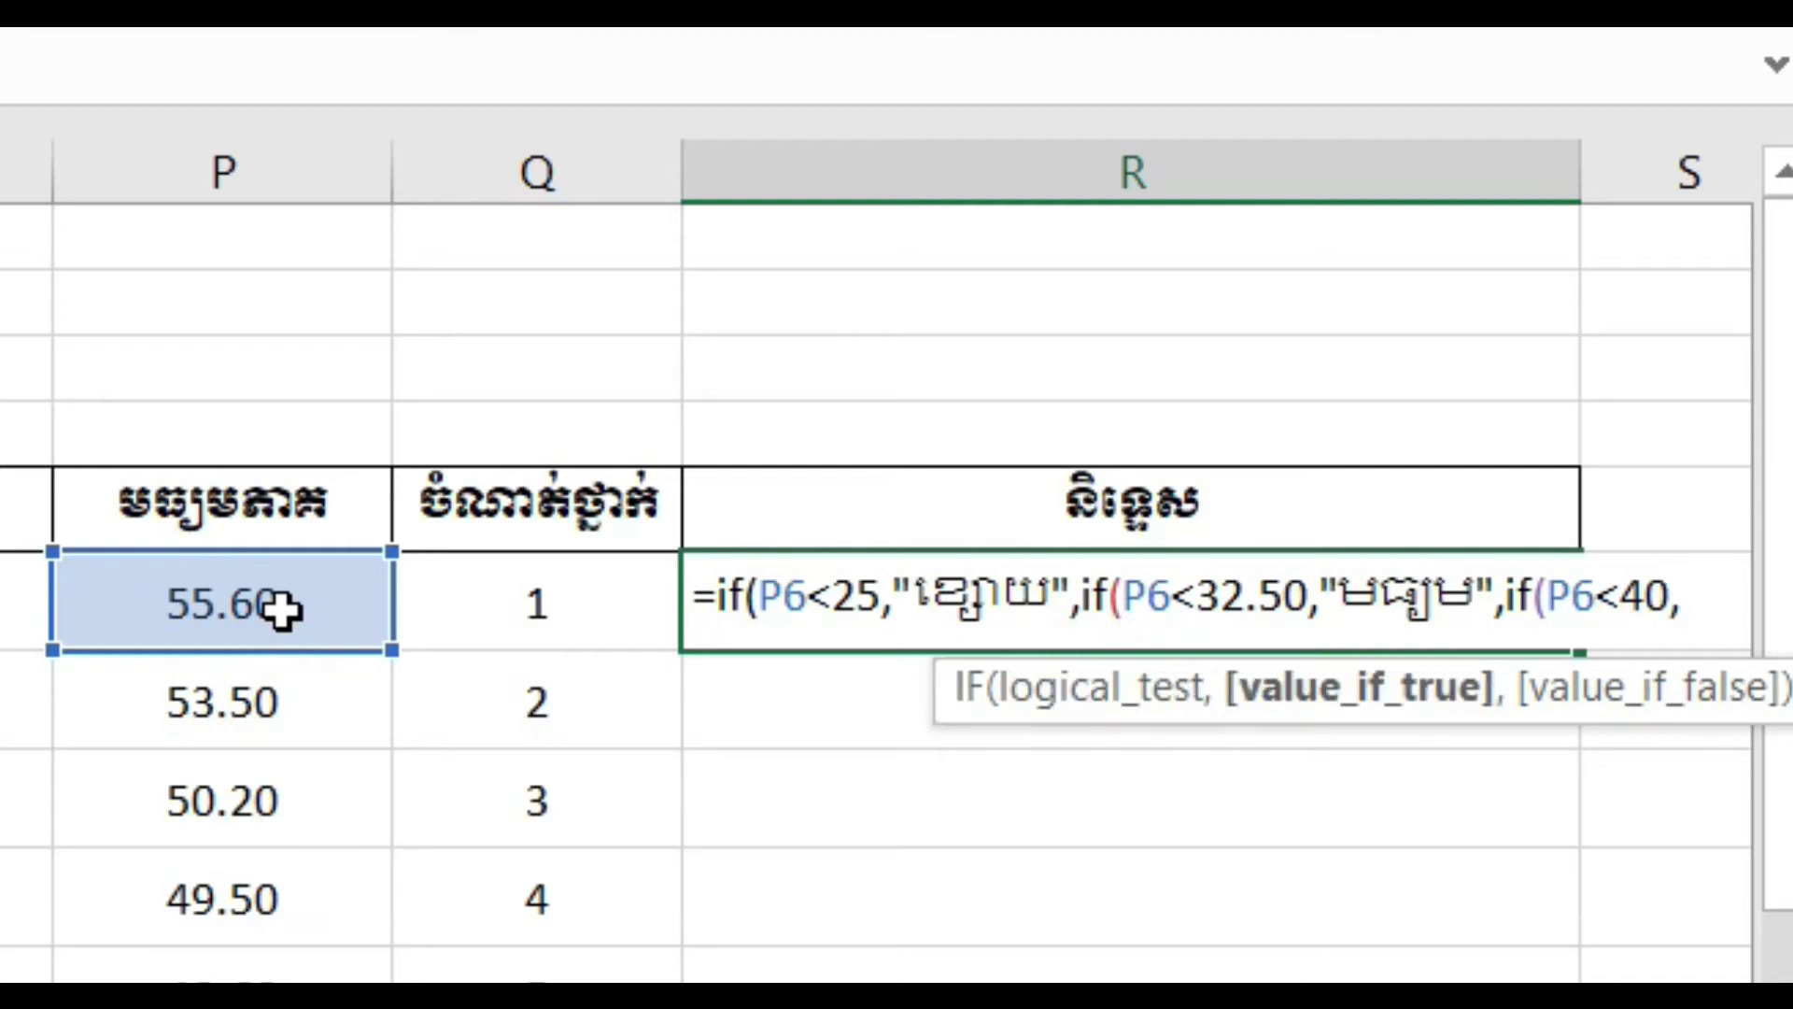
pyautogui.write('""')
pyautogui.press('BackSpace')
pyautogui.write('ល្អបង្គួរ')
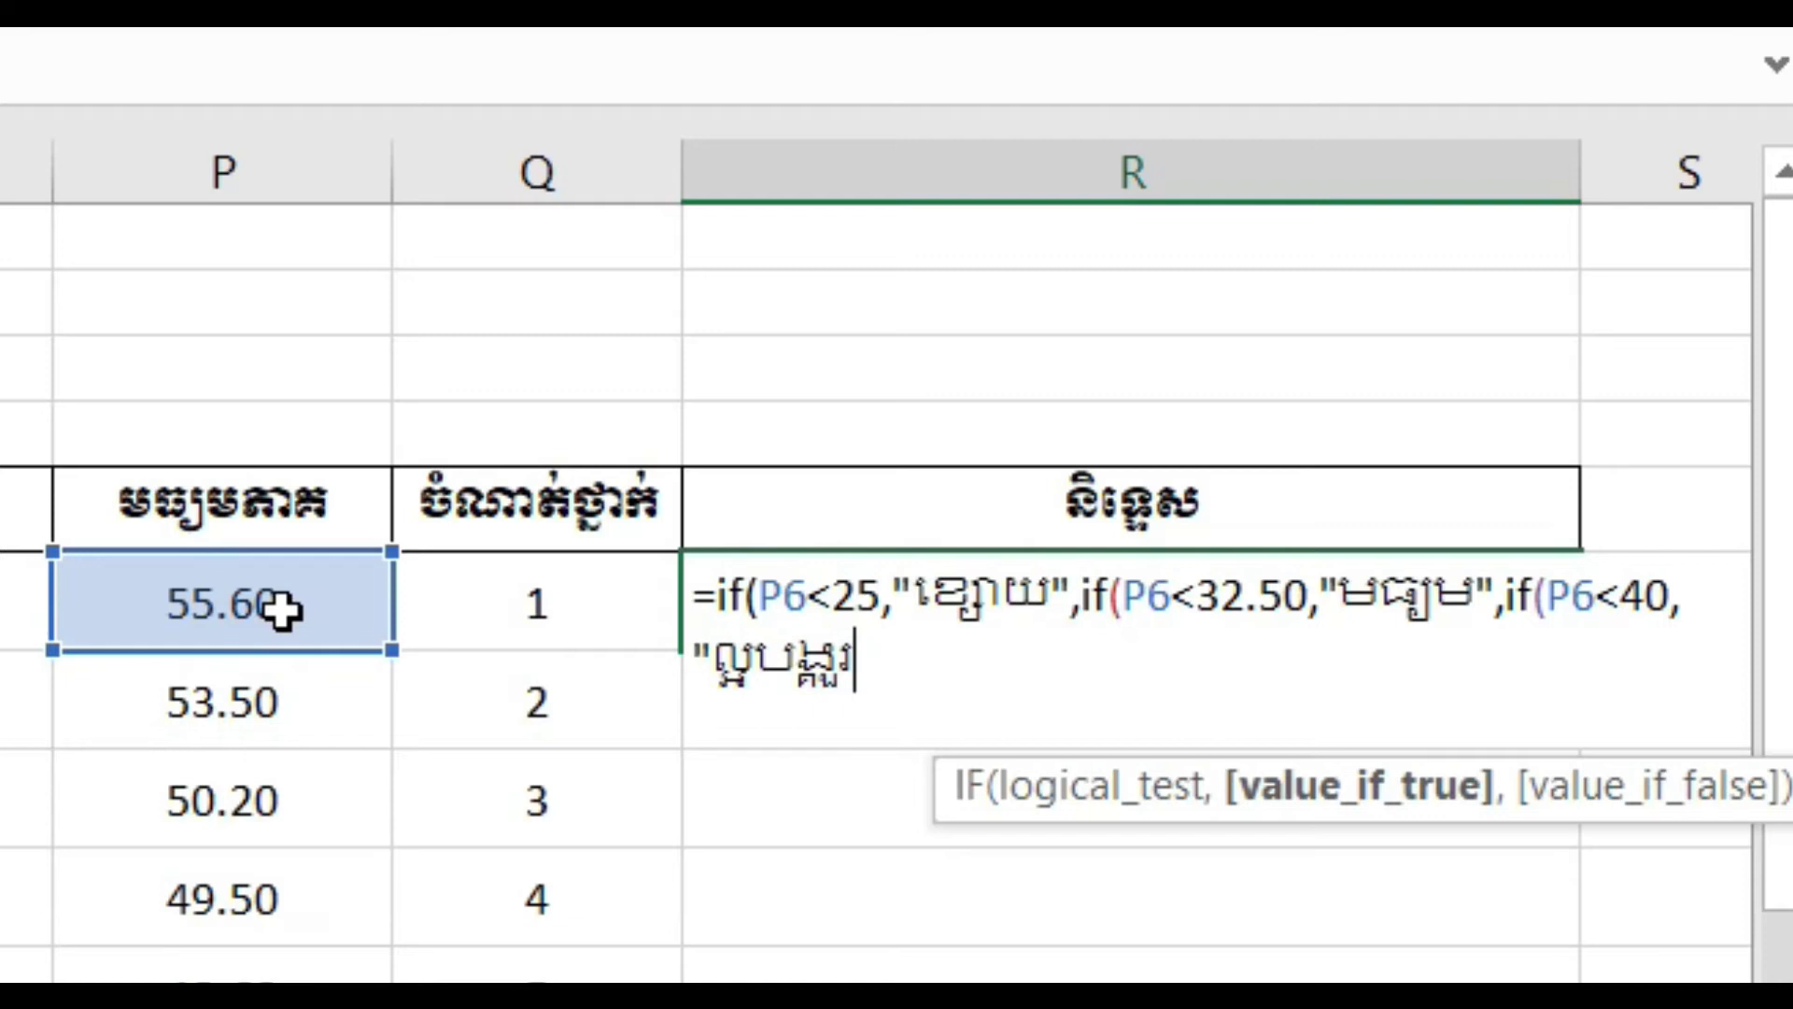
pyautogui.write('""')
pyautogui.press('BackSpace')
pyautogui.write(',')
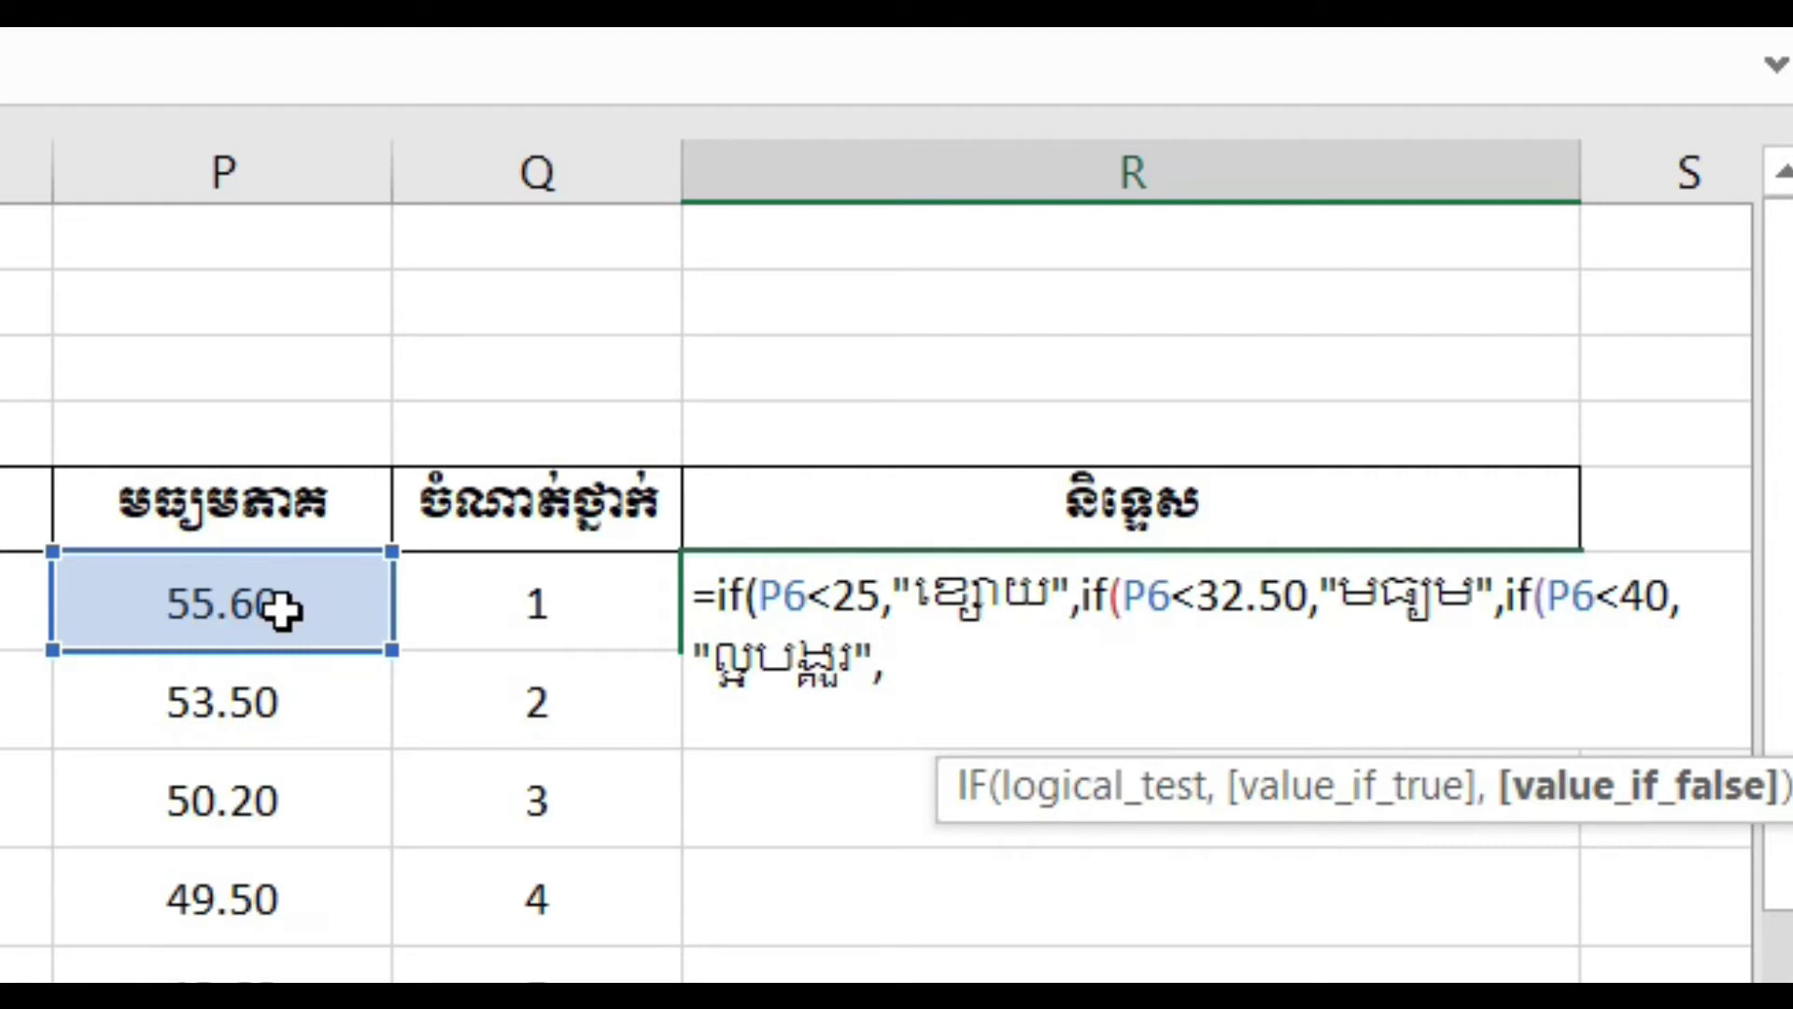
pyautogui.write('if')
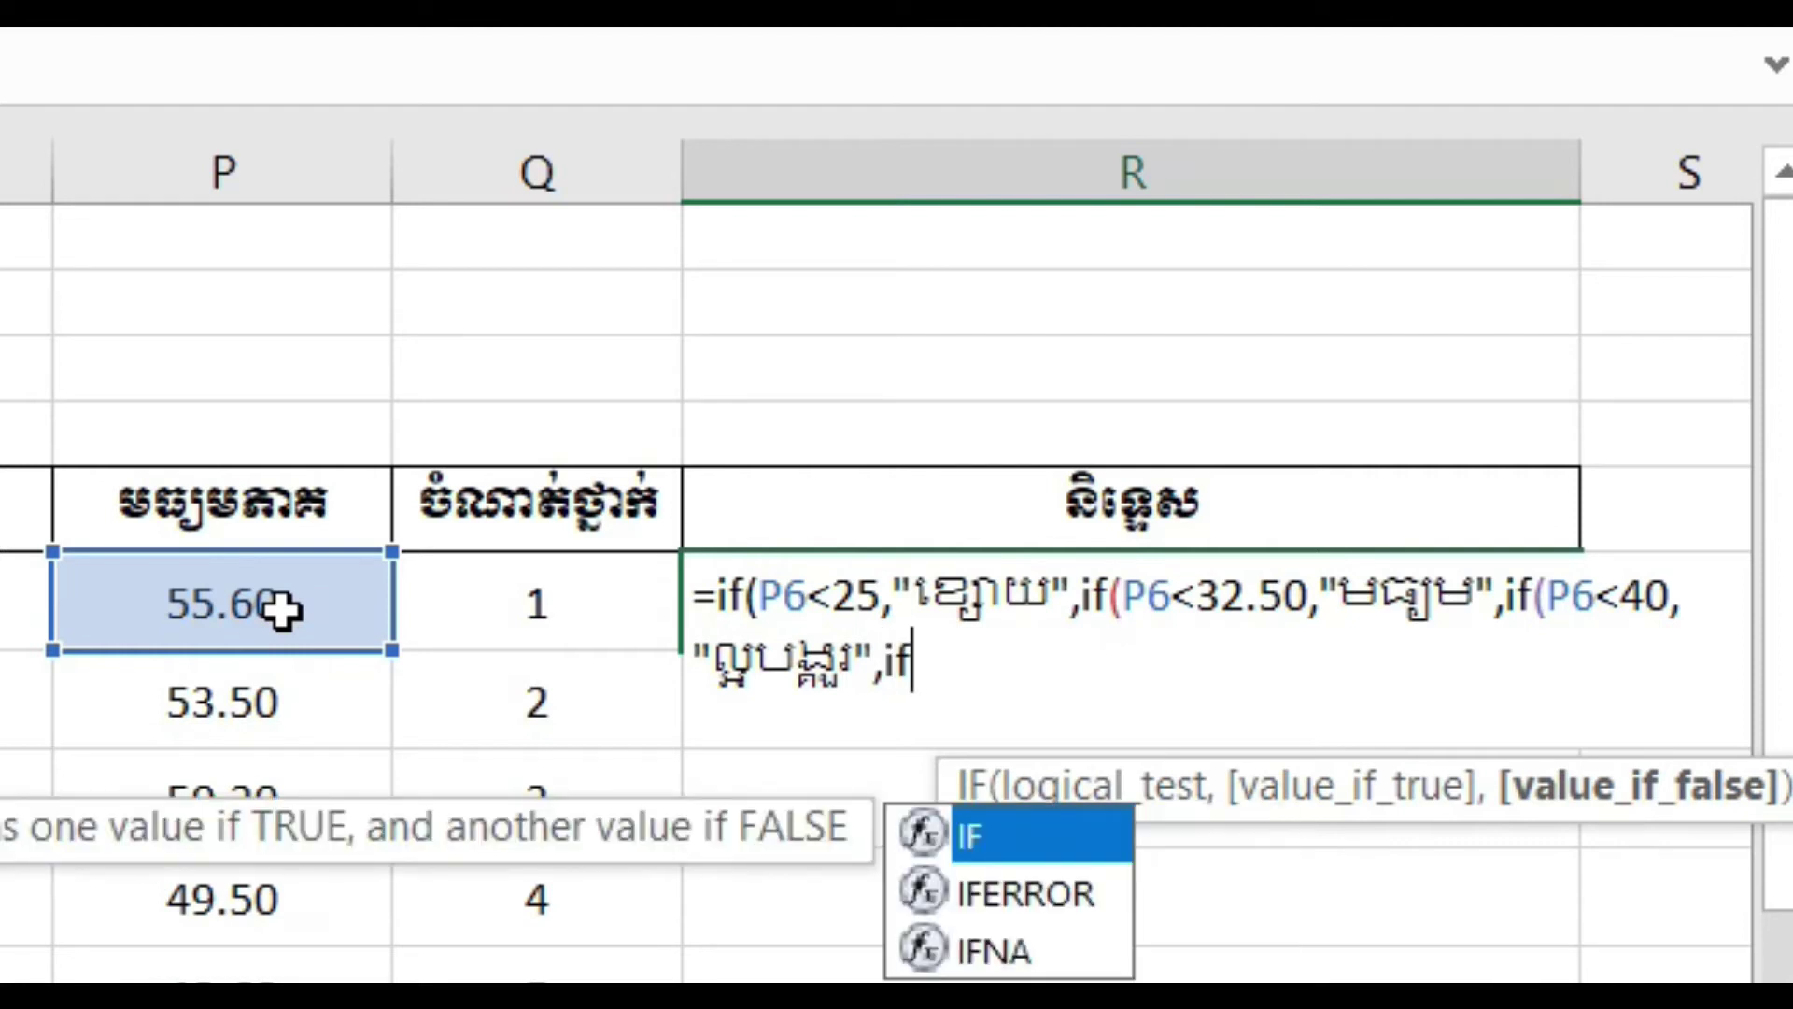
pyautogui.write('(')
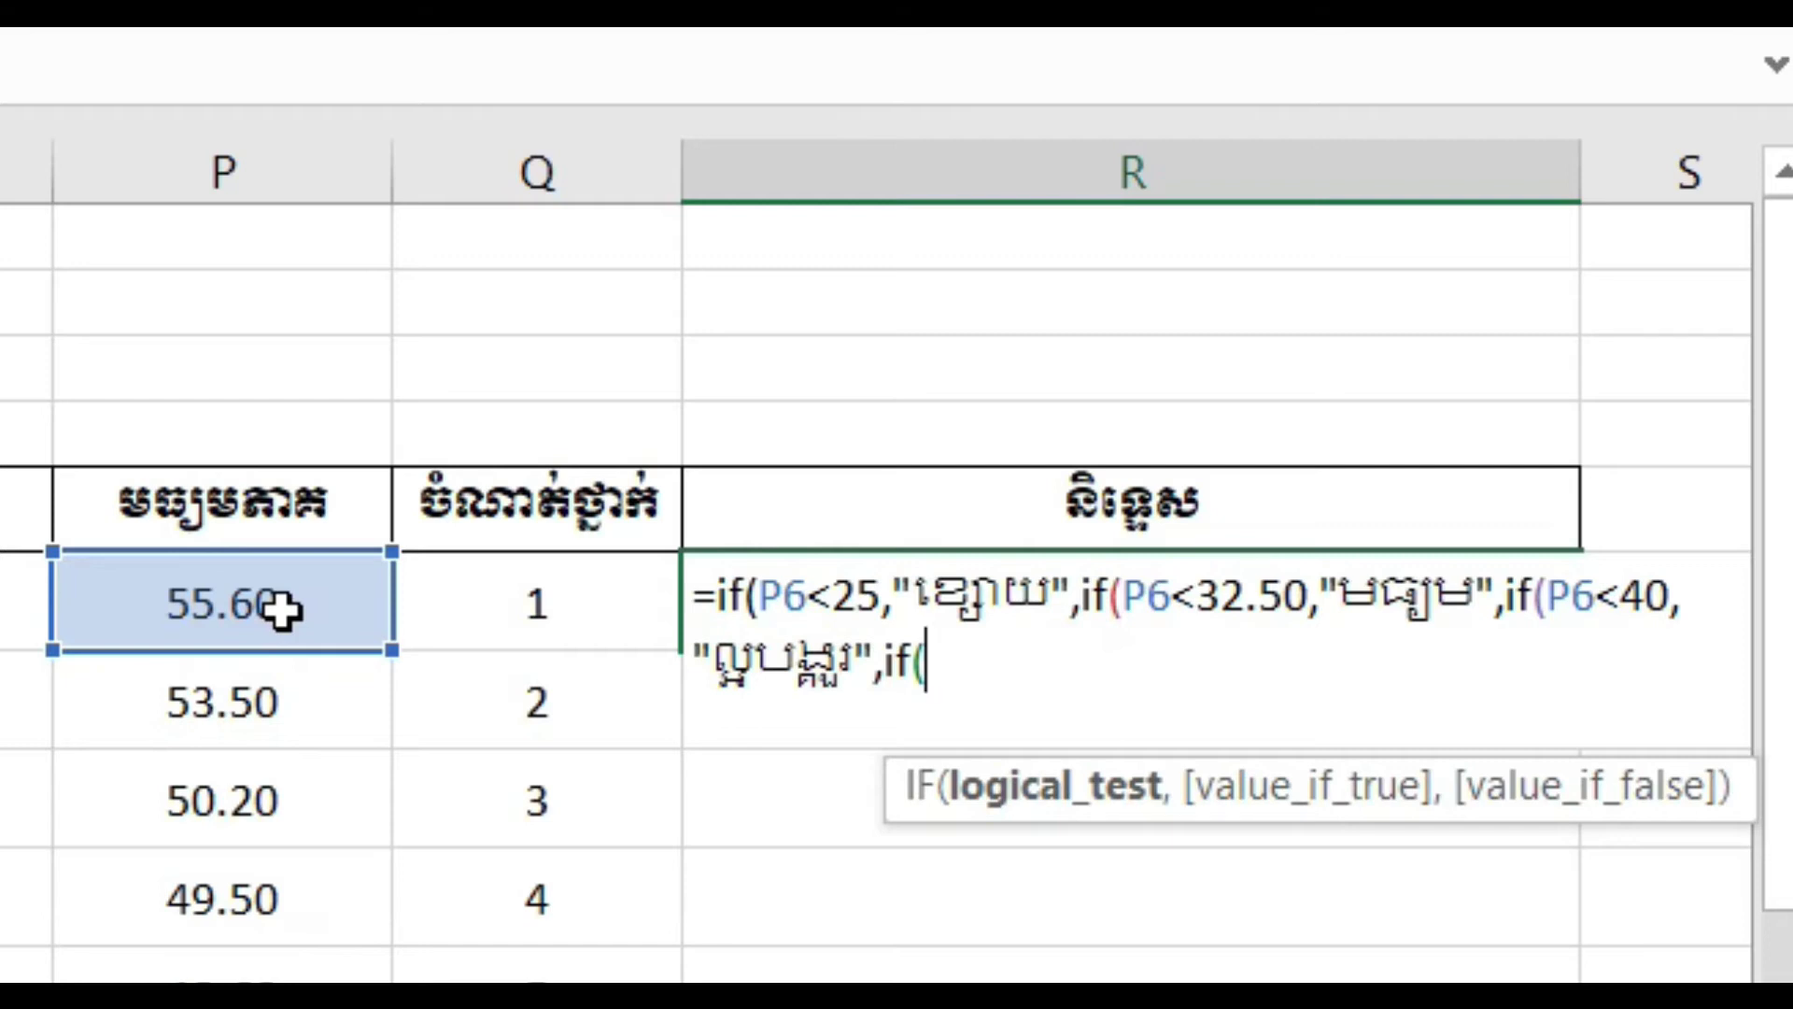
# - Close the R6 formula with if(P6>40,"ល្អ") and four brackets, and enter it to show ល្អ
pyautogui.write('p')
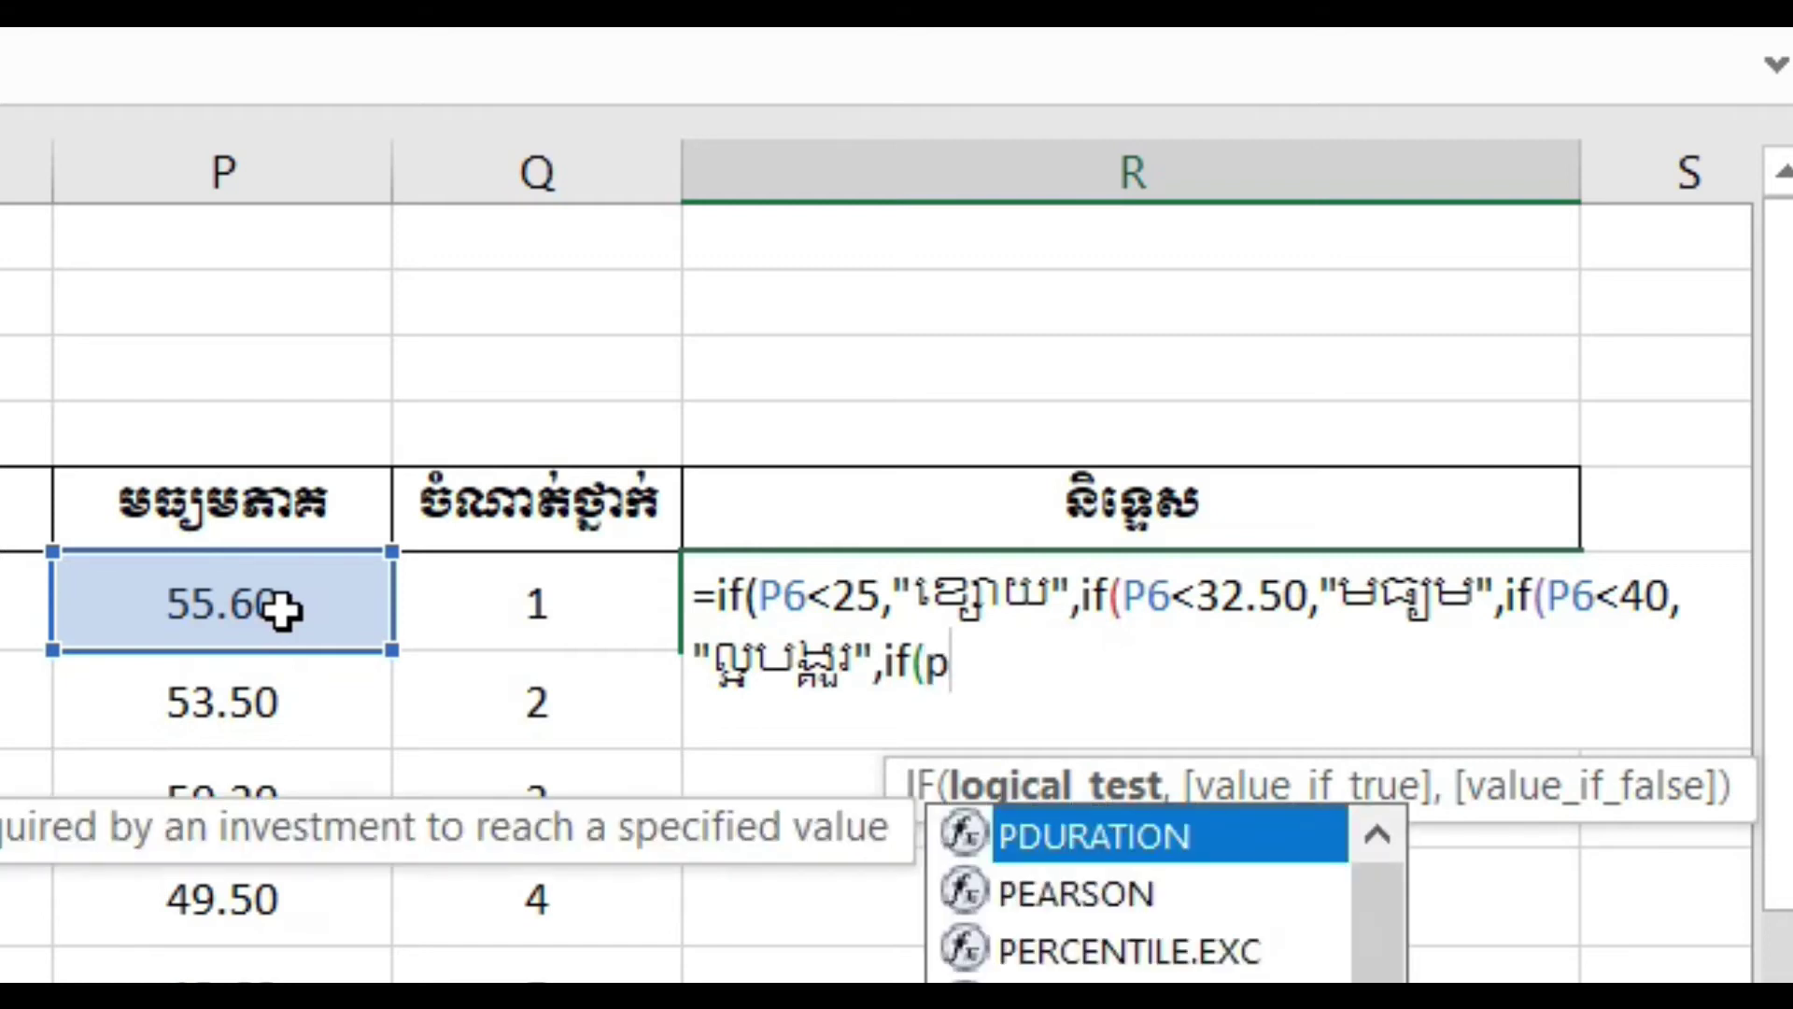
pyautogui.write('6>')
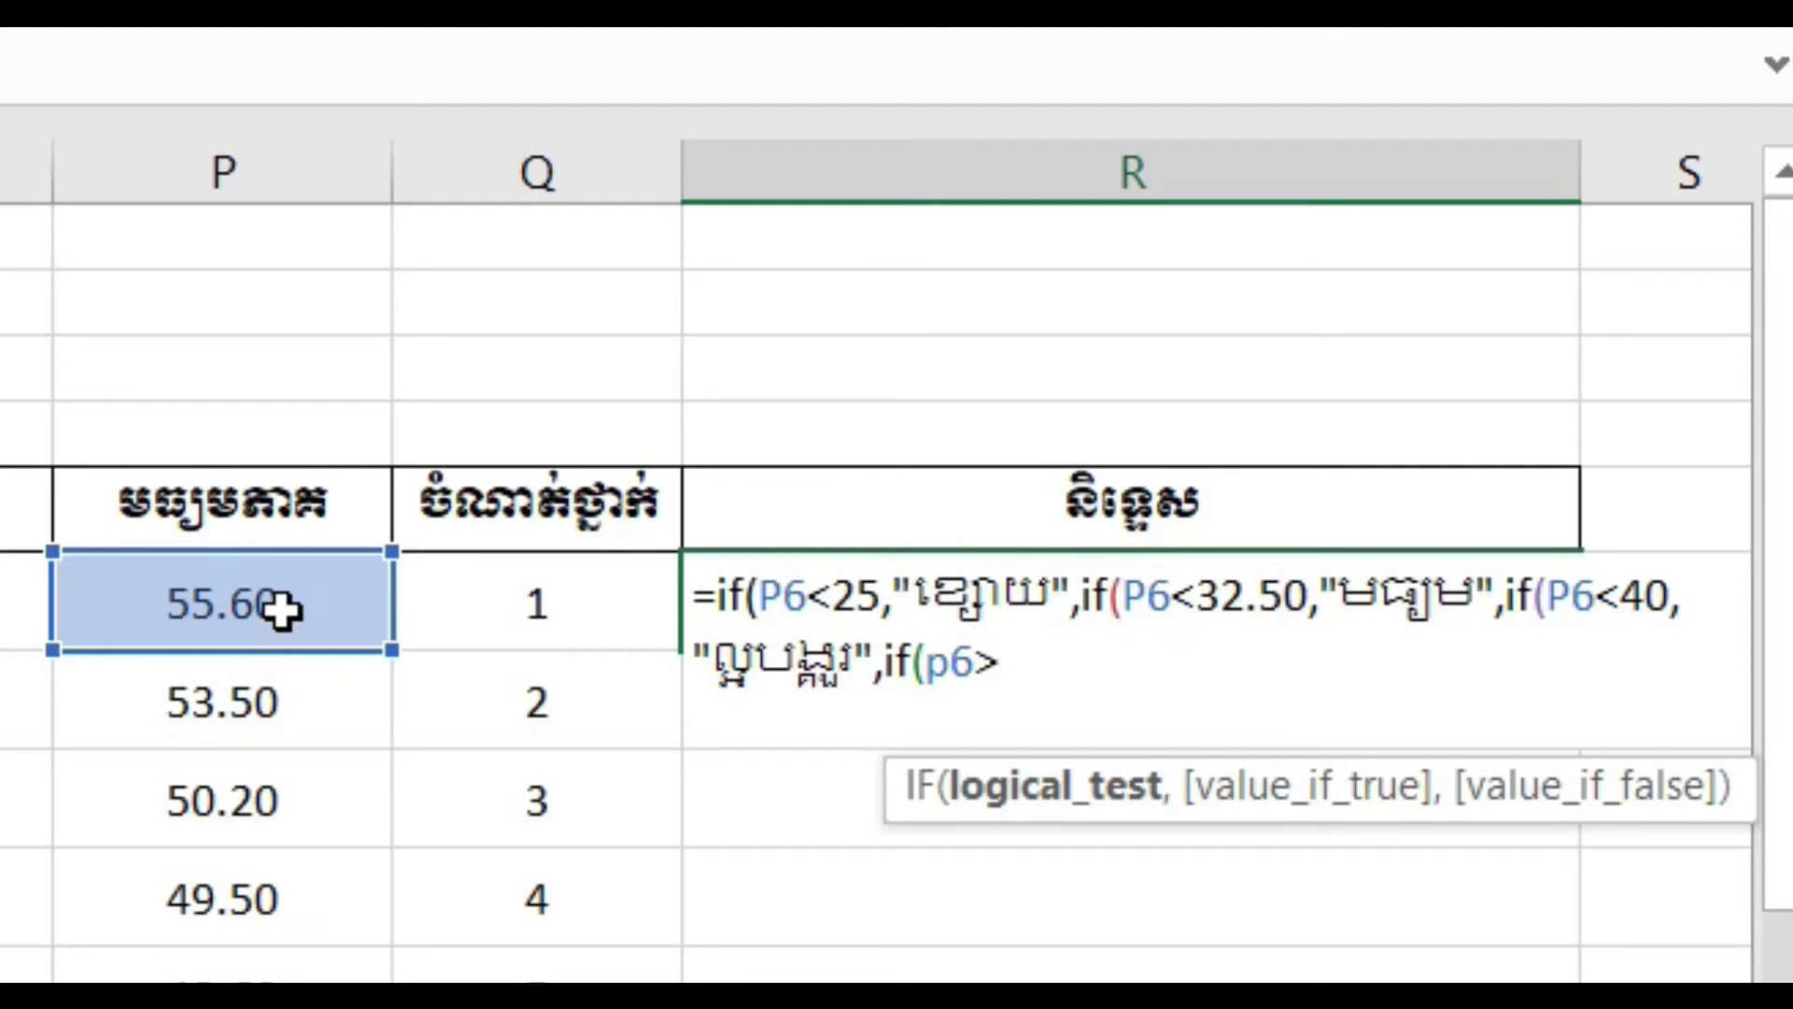
pyautogui.write('40')
pyautogui.write(',')
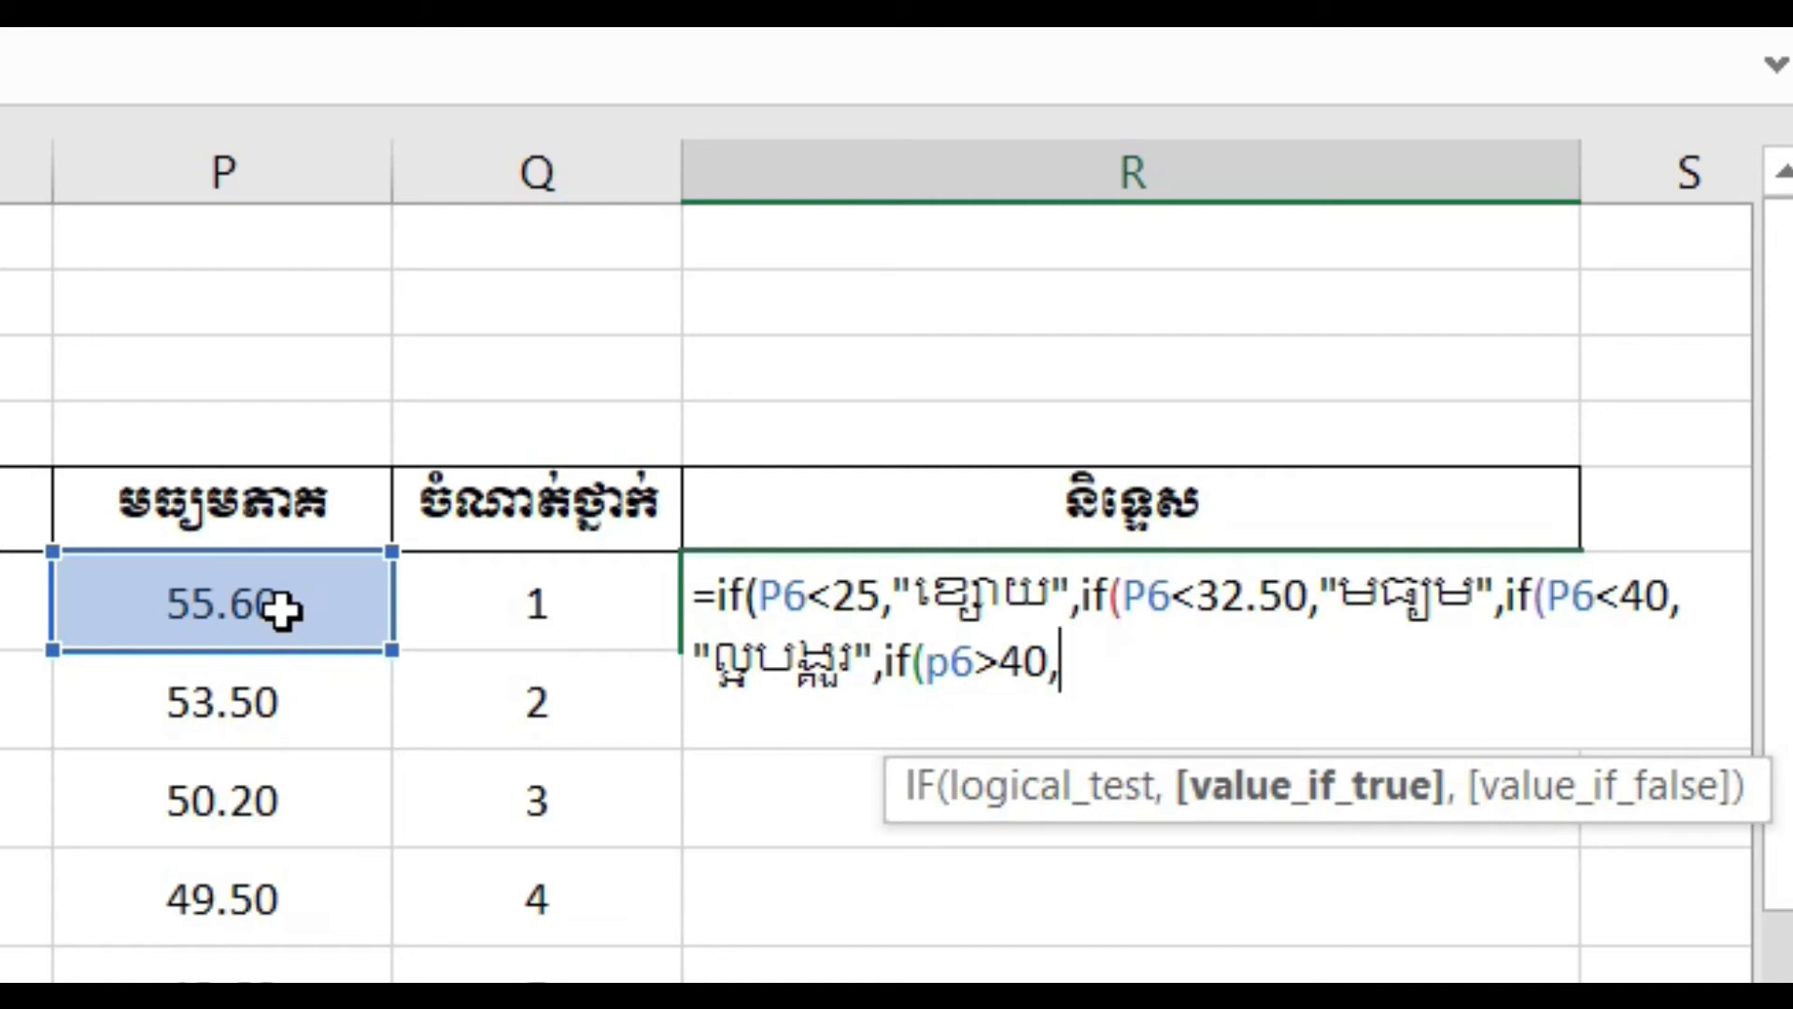
pyautogui.write('"')
pyautogui.write('ល្អ')
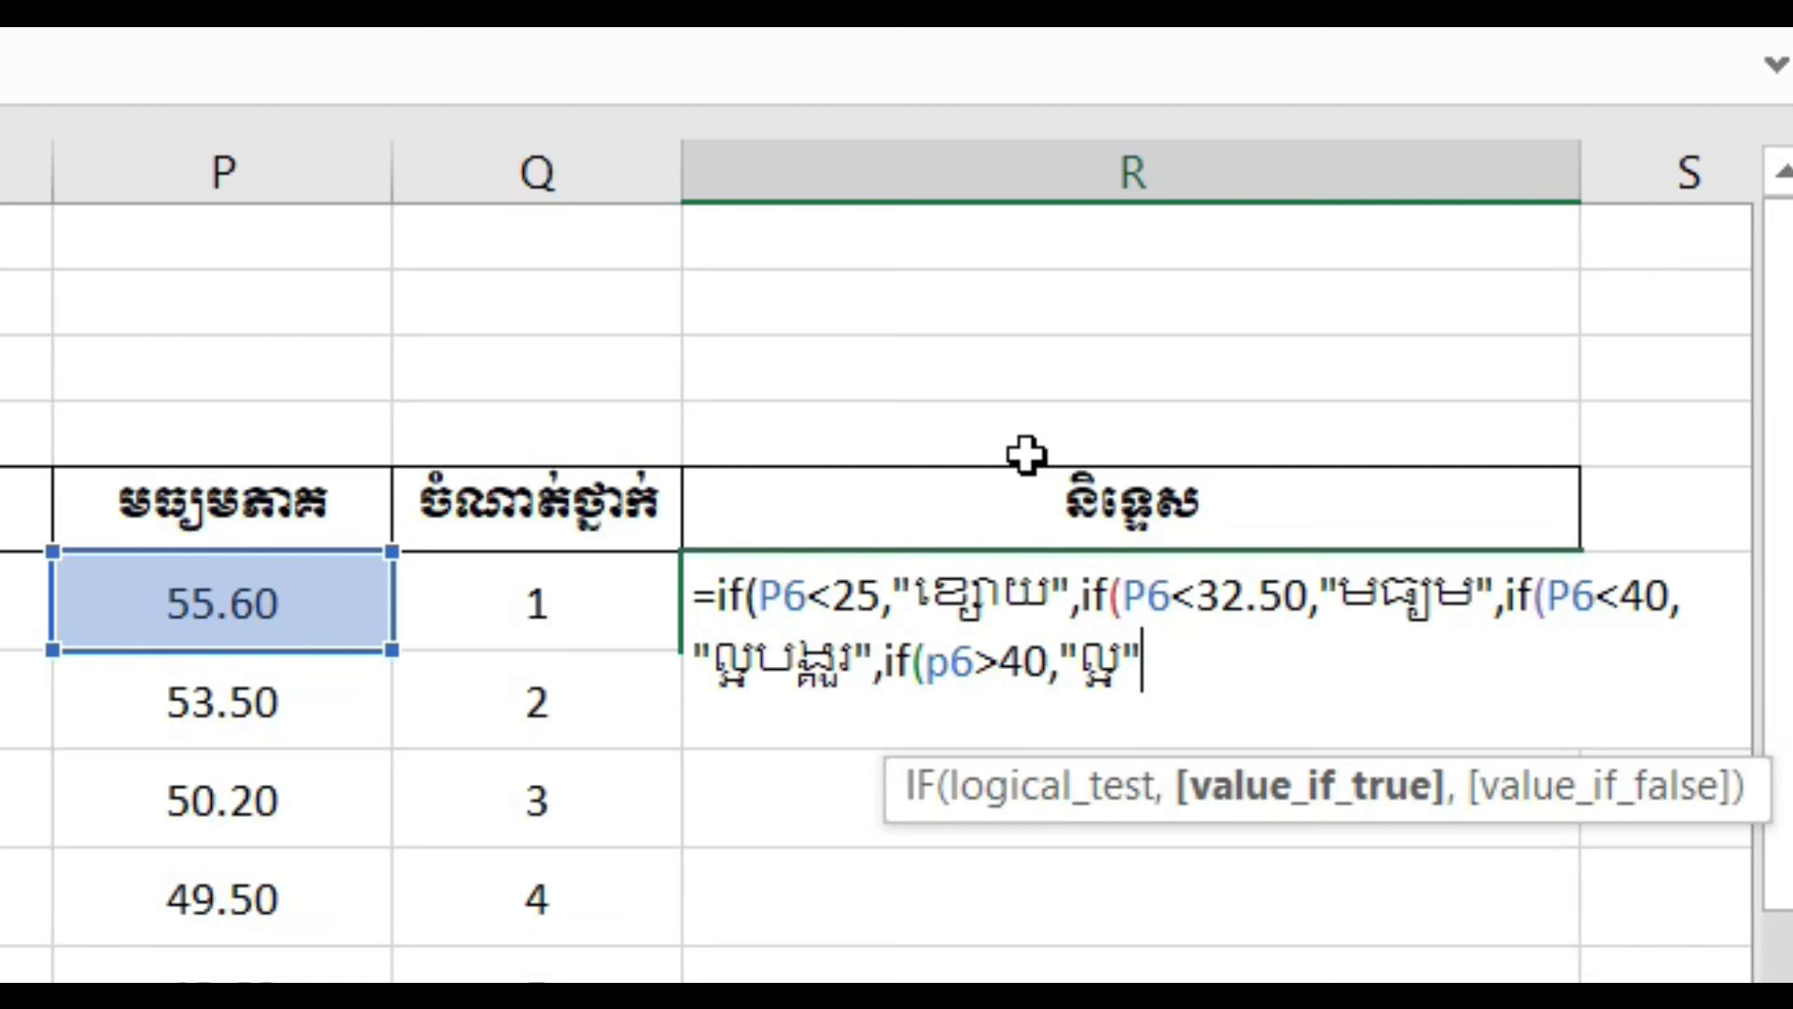
pyautogui.write('))))')
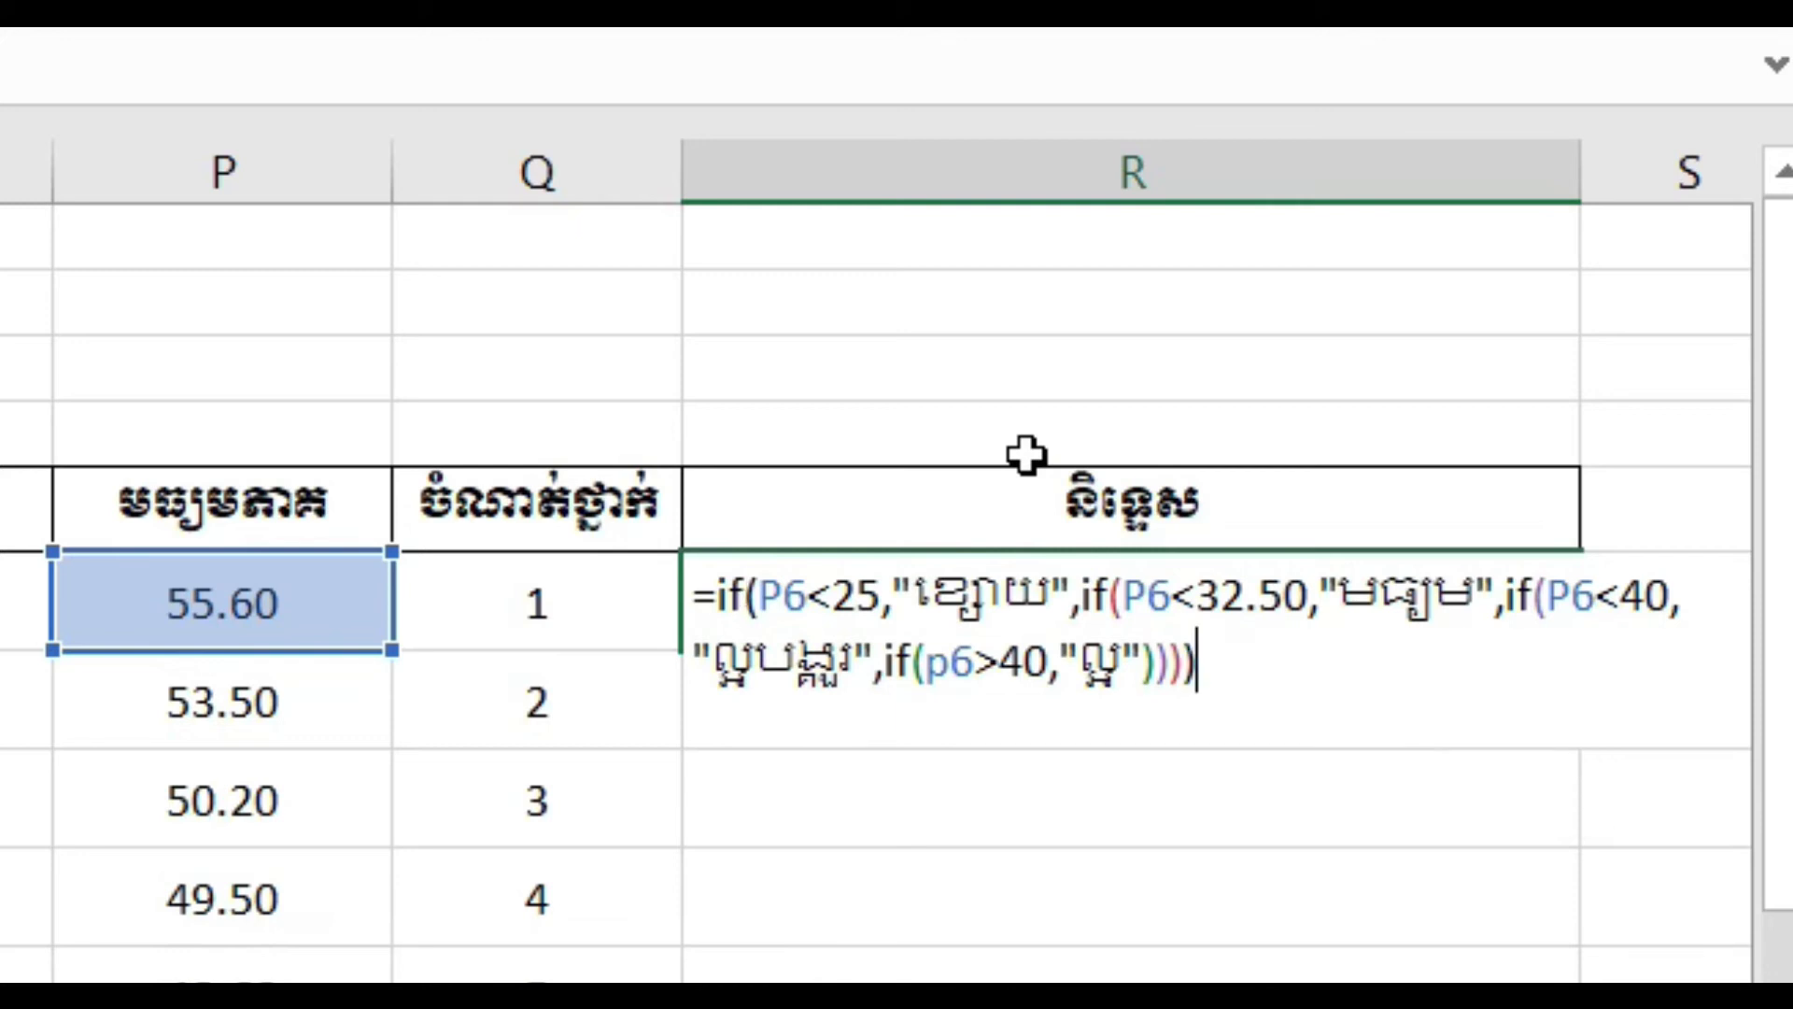
pyautogui.press('Return')
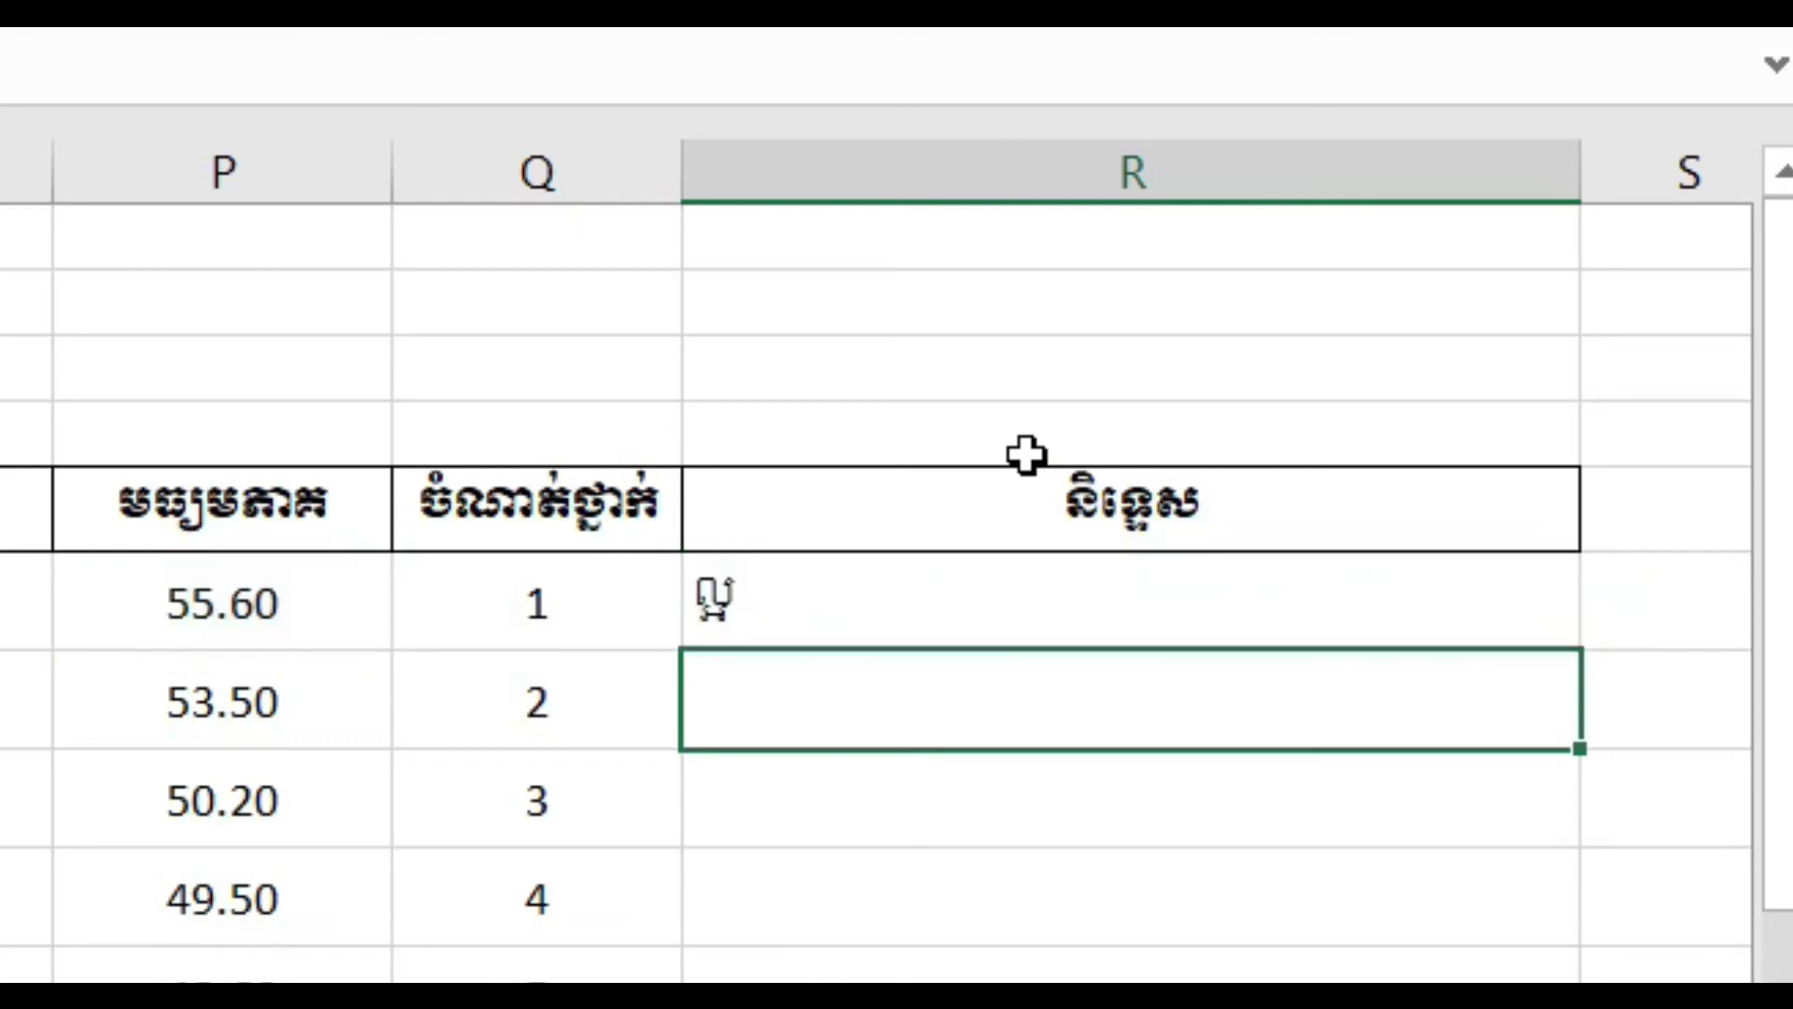
# - Apply Center and Middle Align to the ល្អ remark in R6
pyautogui.click(1001, 586)
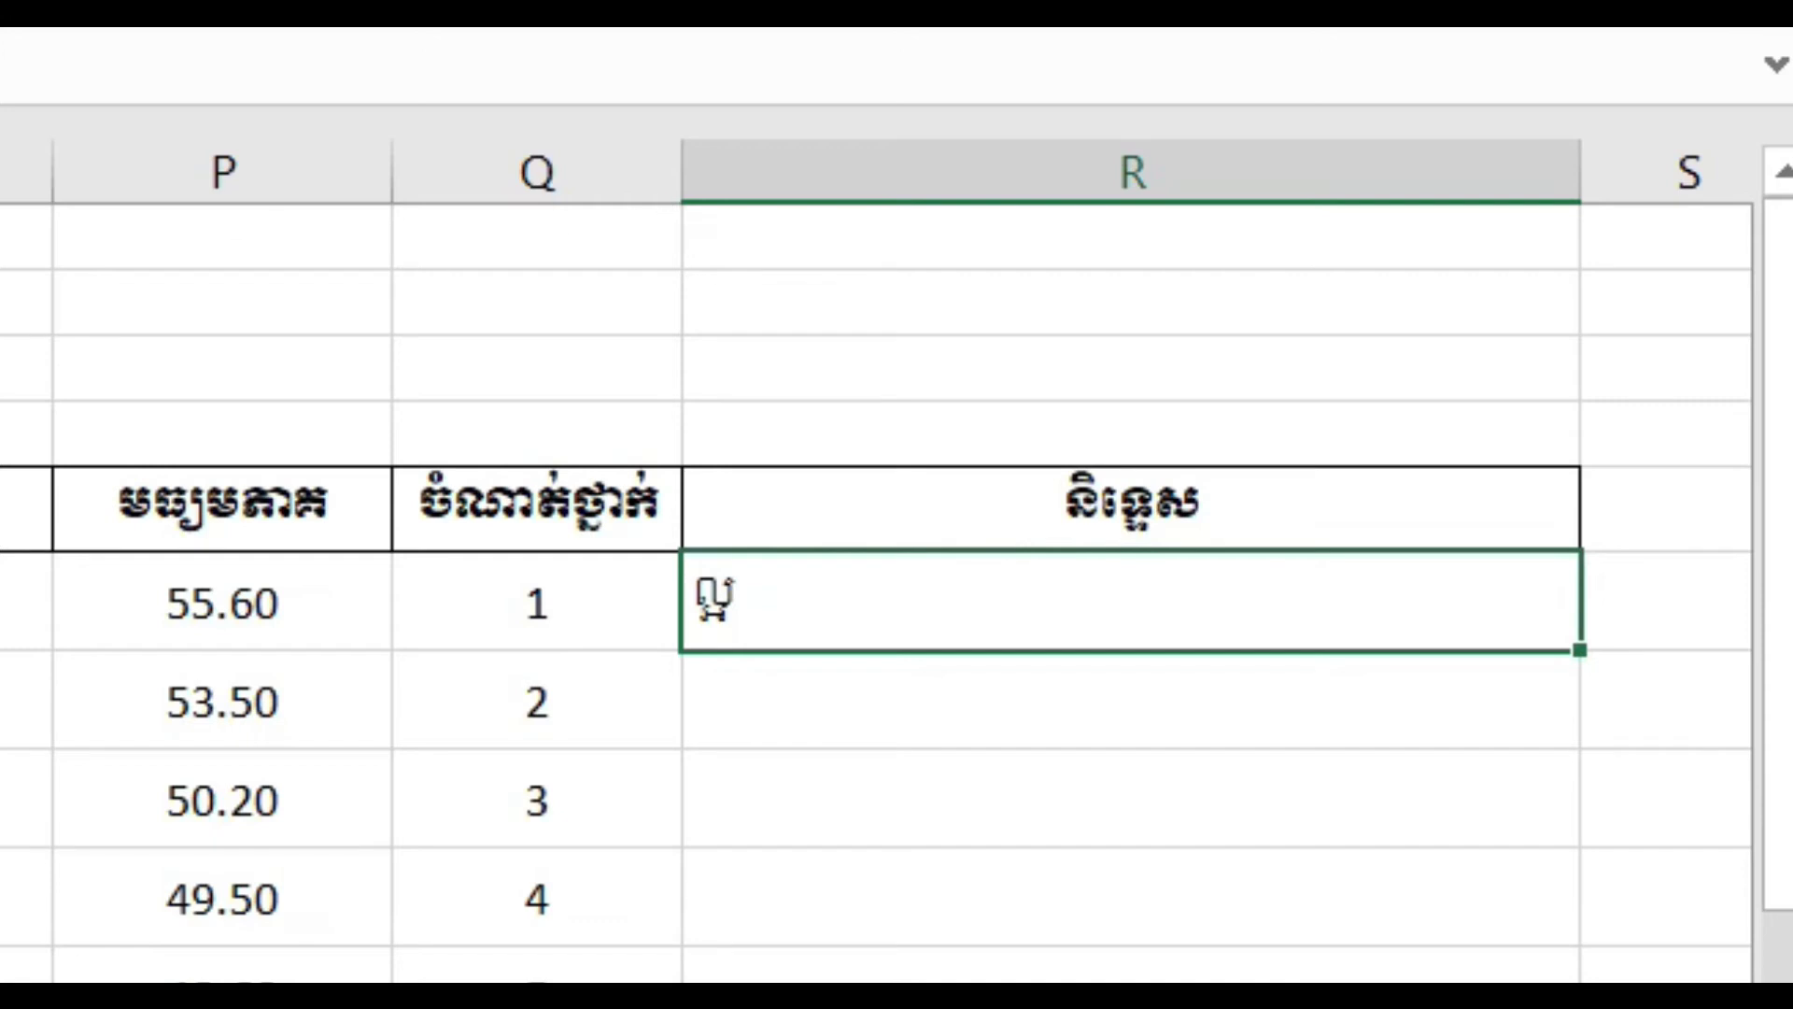
pyautogui.hotkey('alt', 'h')
pyautogui.press('a')
pyautogui.press('c')
pyautogui.hotkey('alt', 'h')
pyautogui.press('a')
pyautogui.press('b')
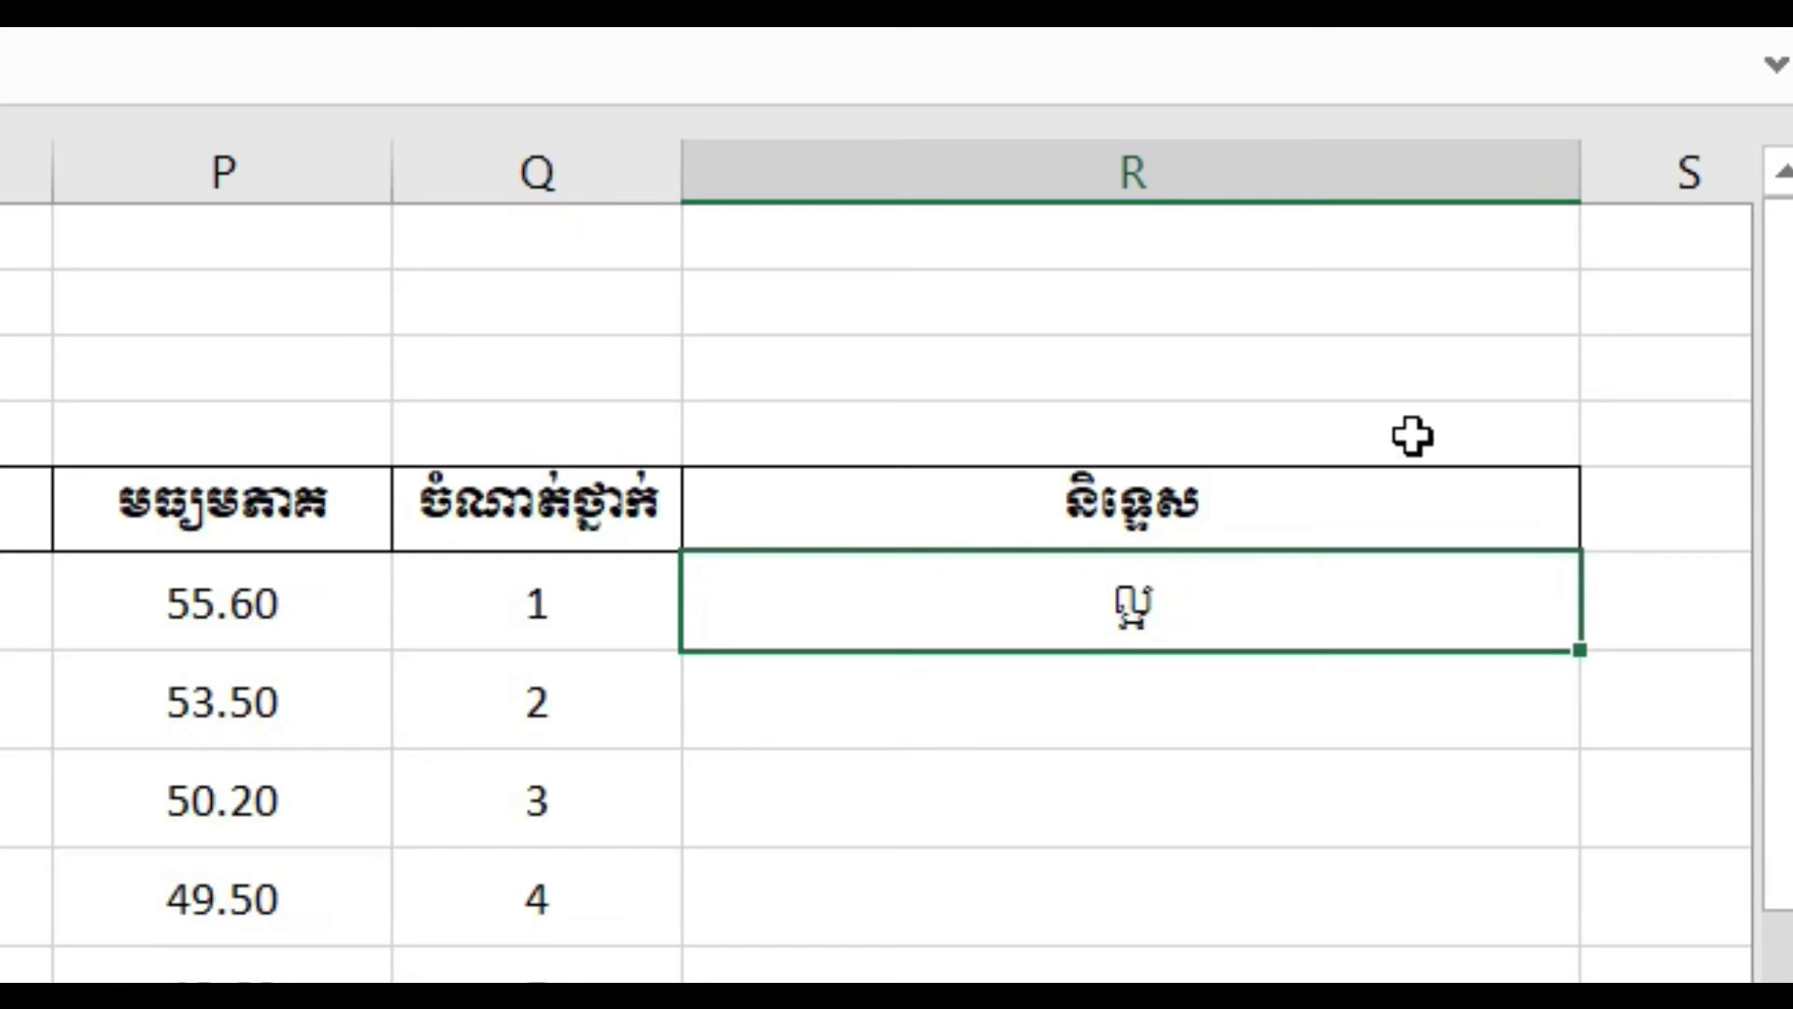
# - Narrow column R to 14.11 and fill the R6 remarks formula down to R50
pyautogui.moveTo(1570, 174); pyautogui.dragTo(1006, 165)
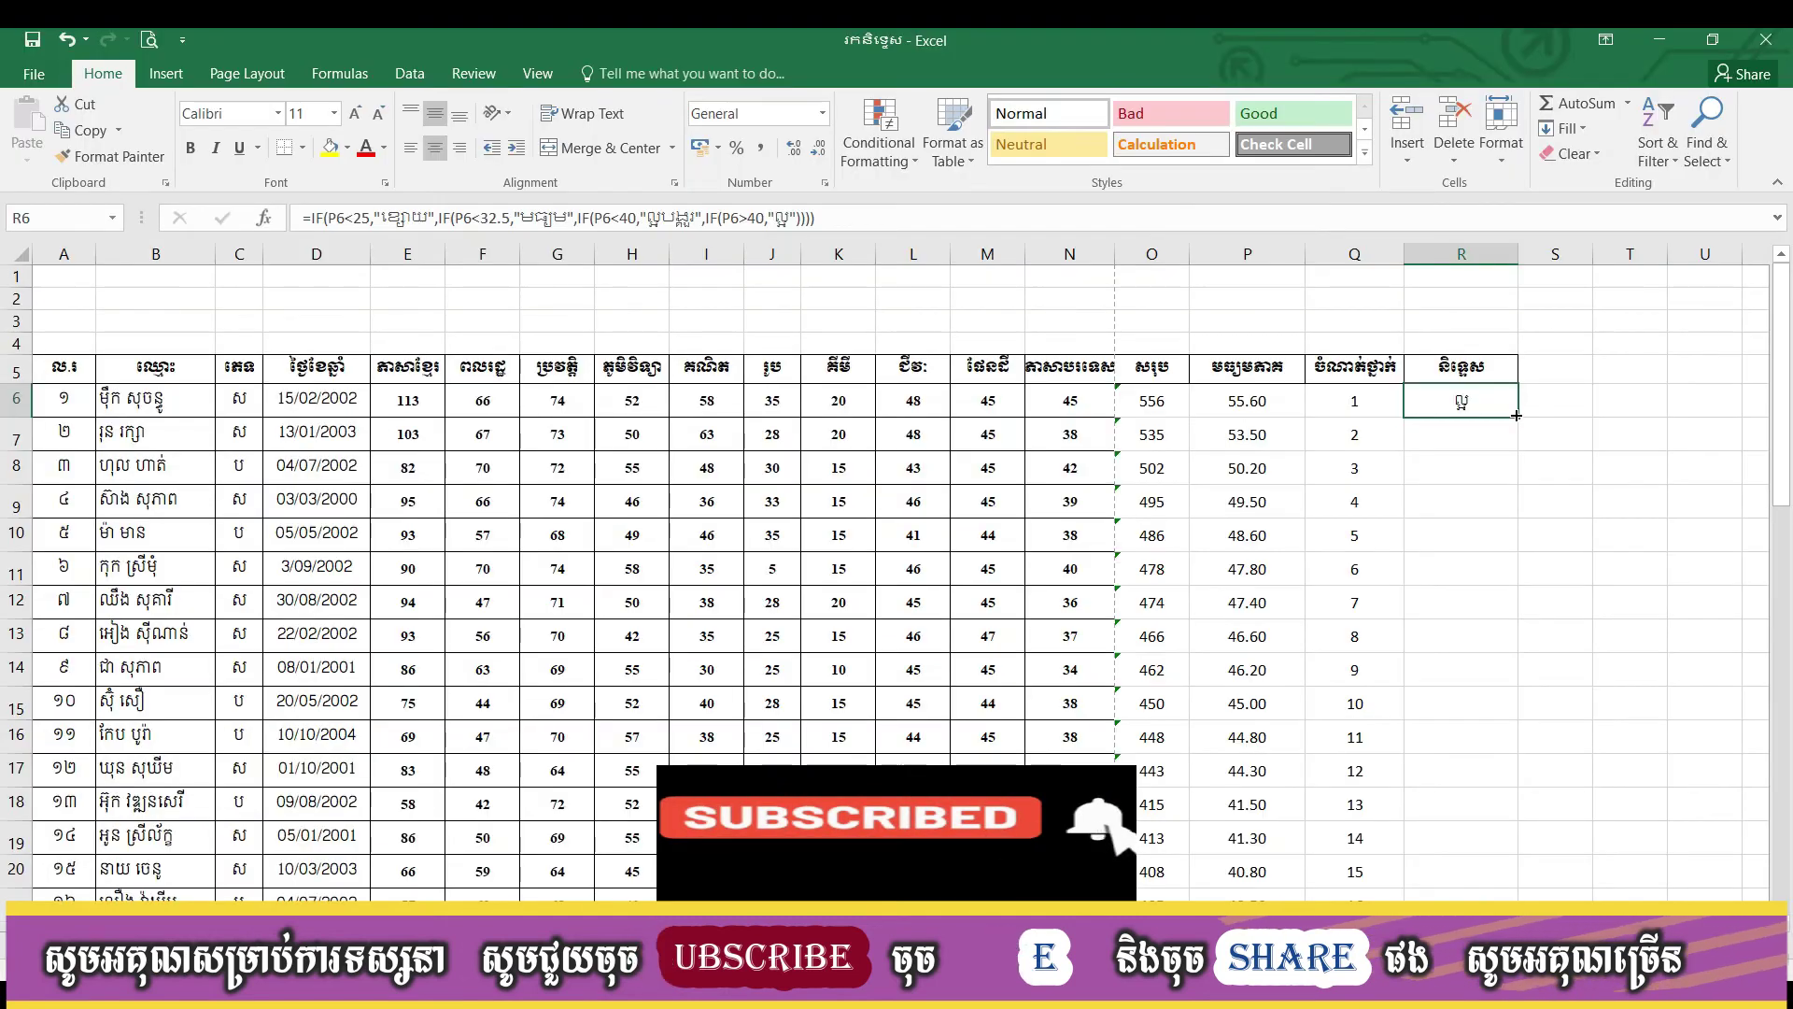
pyautogui.moveTo(1515, 417)
pyautogui.mouseDown()
pyautogui.moveTo(1502, 967)
pyautogui.moveTo(1471, 759)
pyautogui.mouseUp()
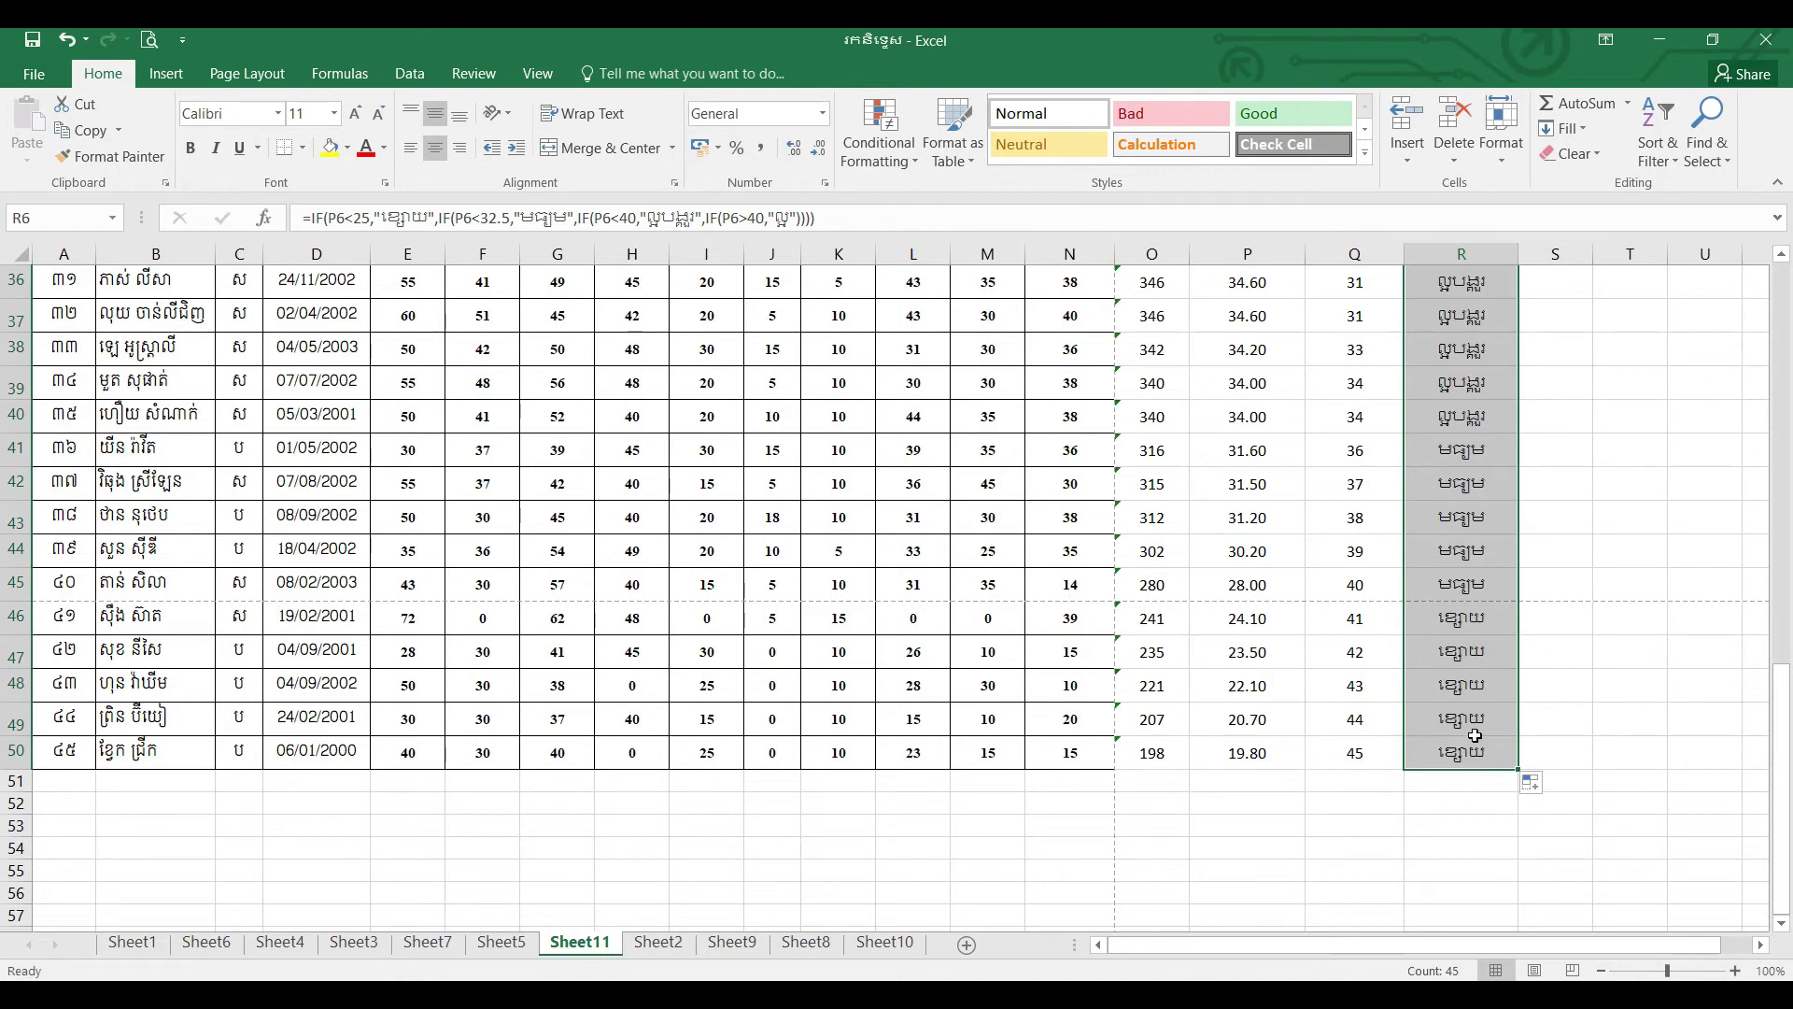
pyautogui.click(1475, 728)
pyautogui.moveTo(1782, 775); pyautogui.dragTo(1749, 417)
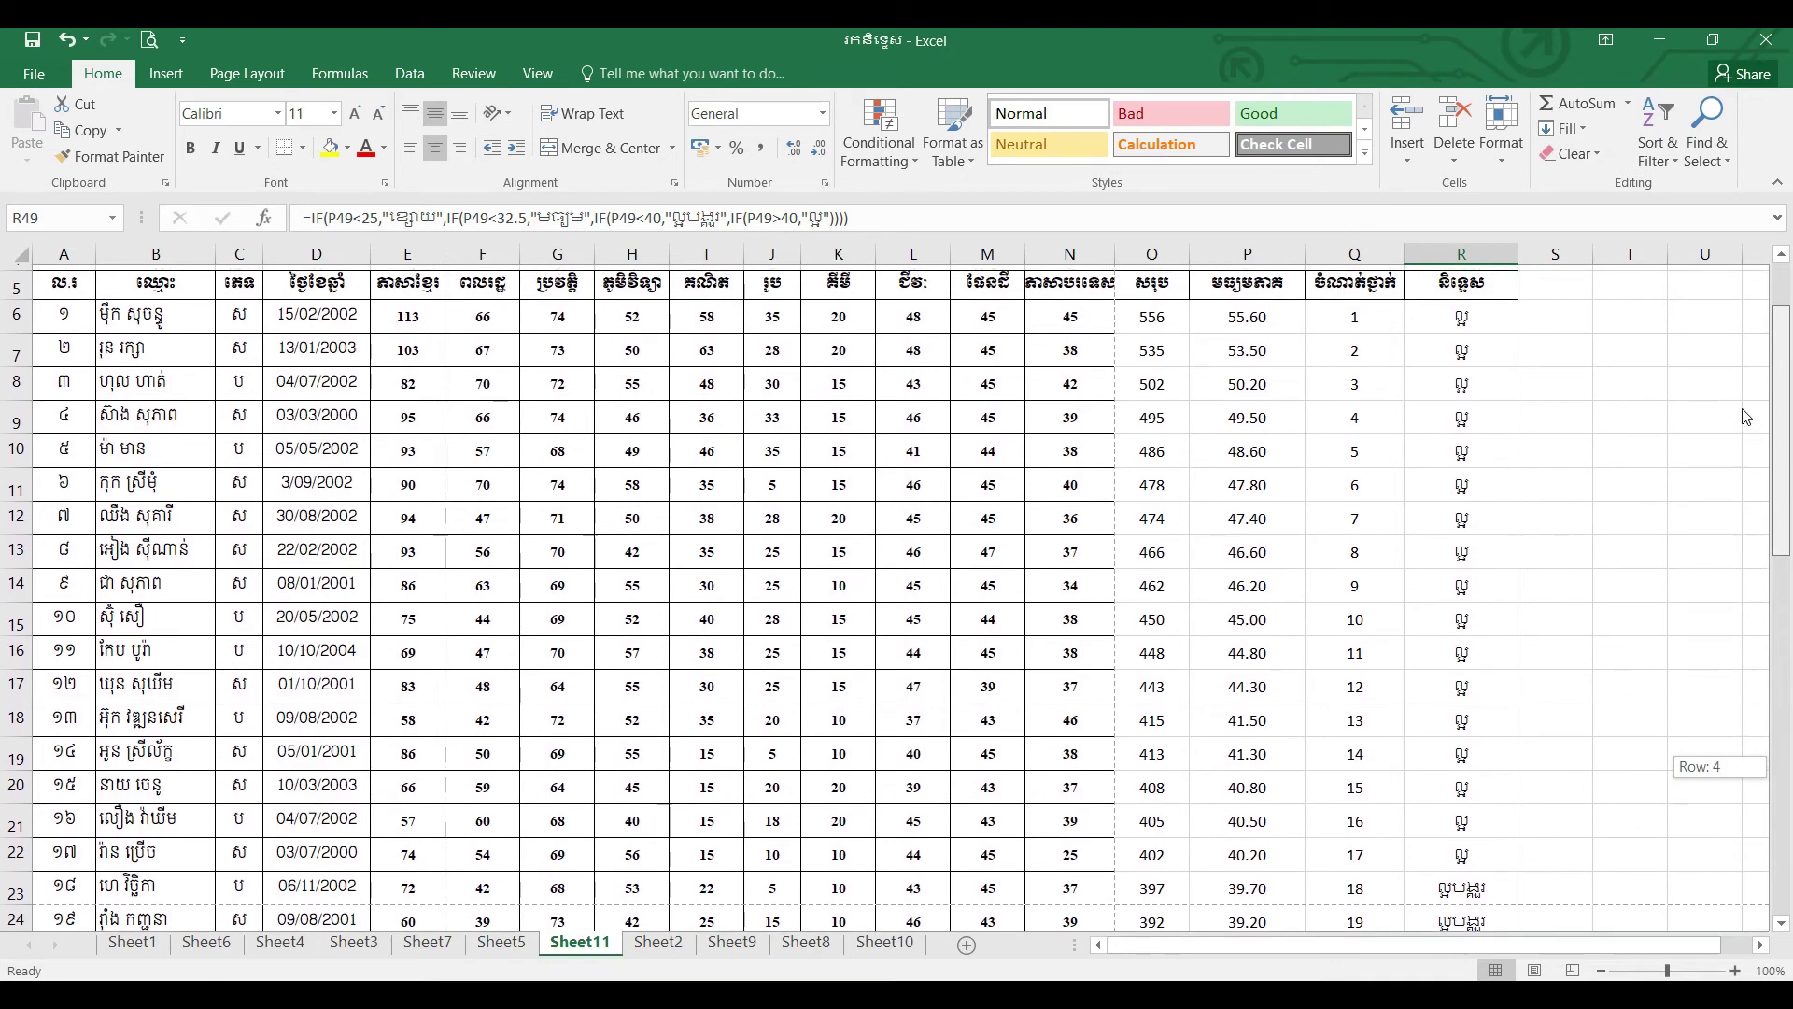
pyautogui.moveTo(1746, 417)
pyautogui.mouseDown()
pyautogui.moveTo(1788, 483)
pyautogui.moveTo(1789, 748)
pyautogui.mouseUp()
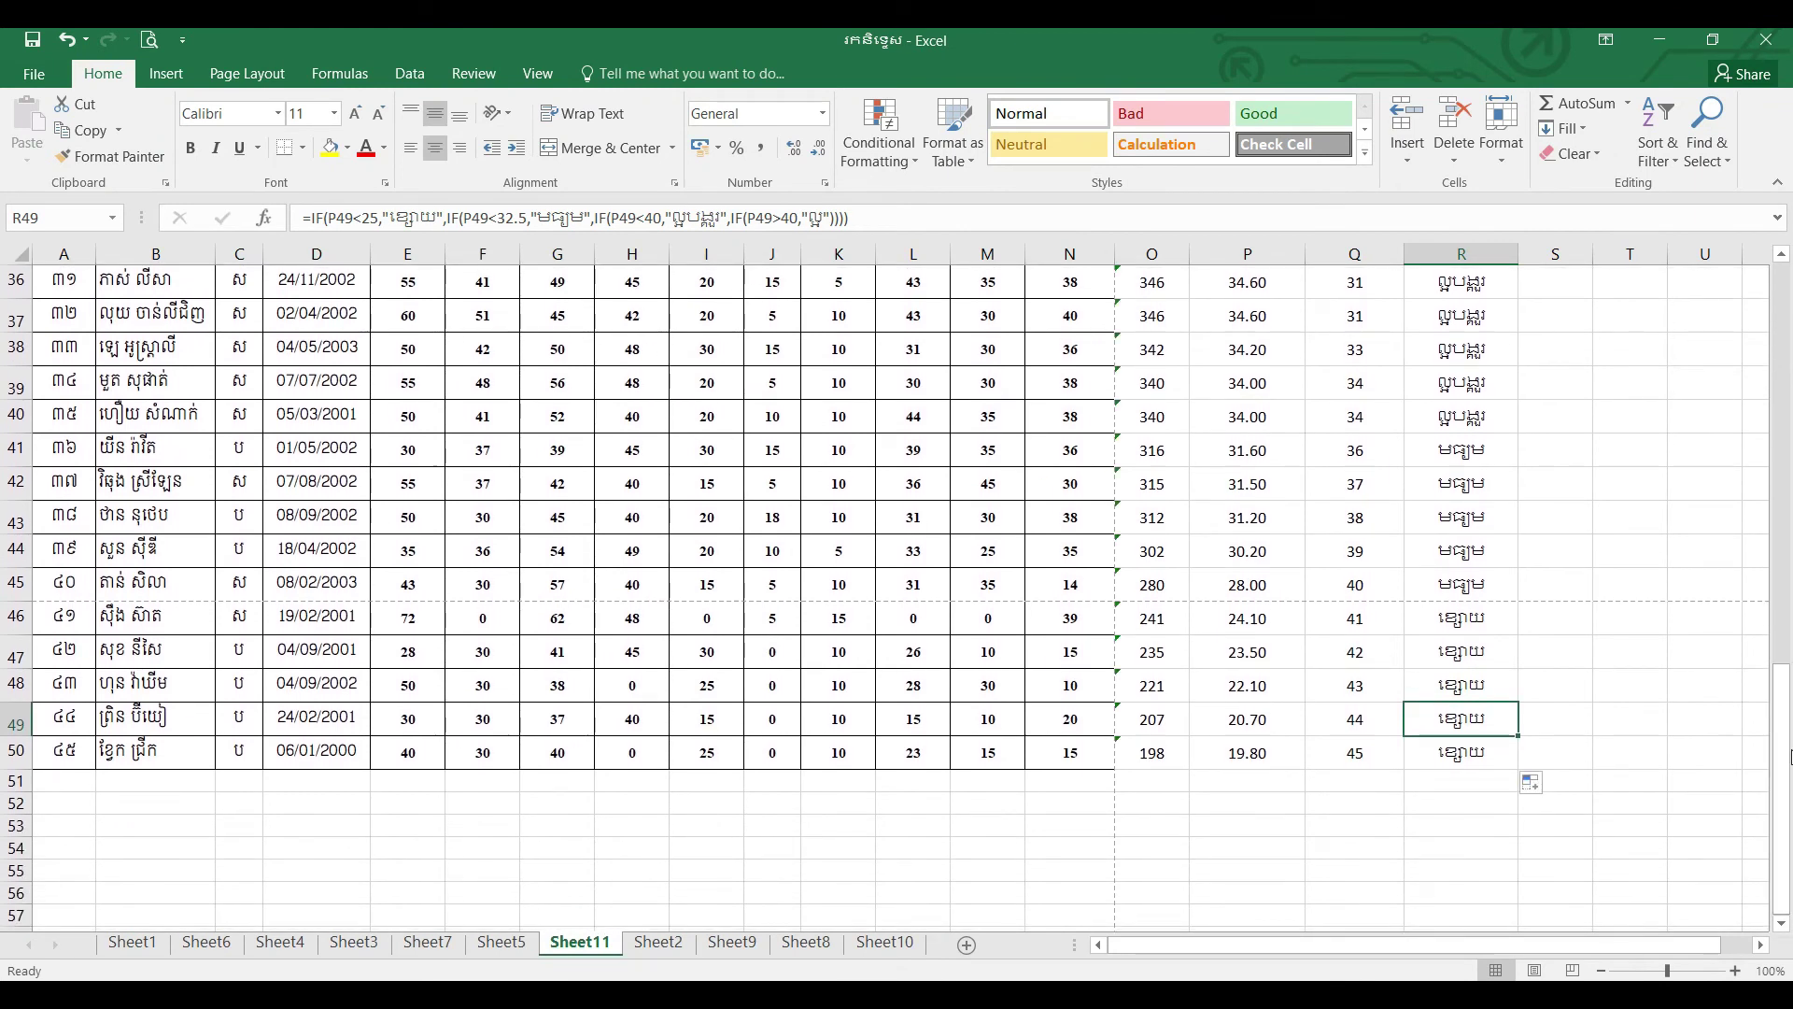
pyautogui.moveTo(1784, 747)
pyautogui.mouseDown()
pyautogui.moveTo(1763, 343)
pyautogui.moveTo(1779, 398)
pyautogui.moveTo(1779, 373)
pyautogui.mouseUp()
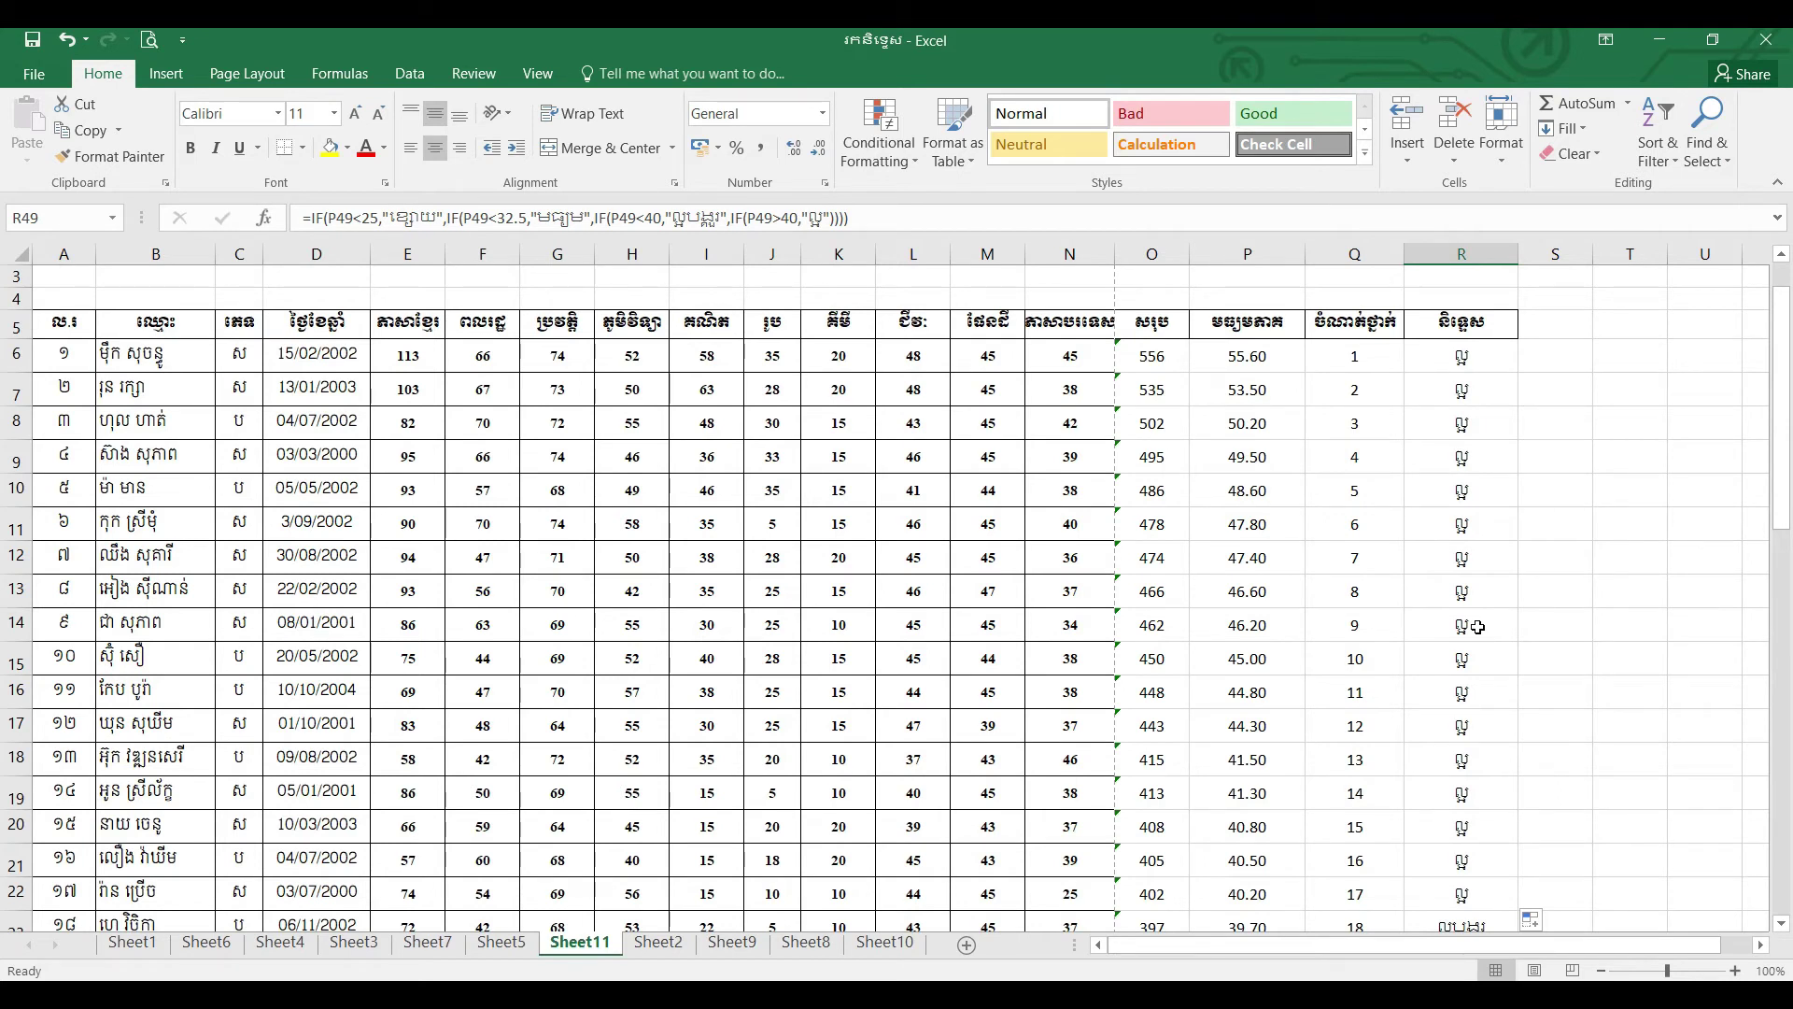
# - Begin an =if formula in S6, next to the first student's remark
pyautogui.click(1561, 328)
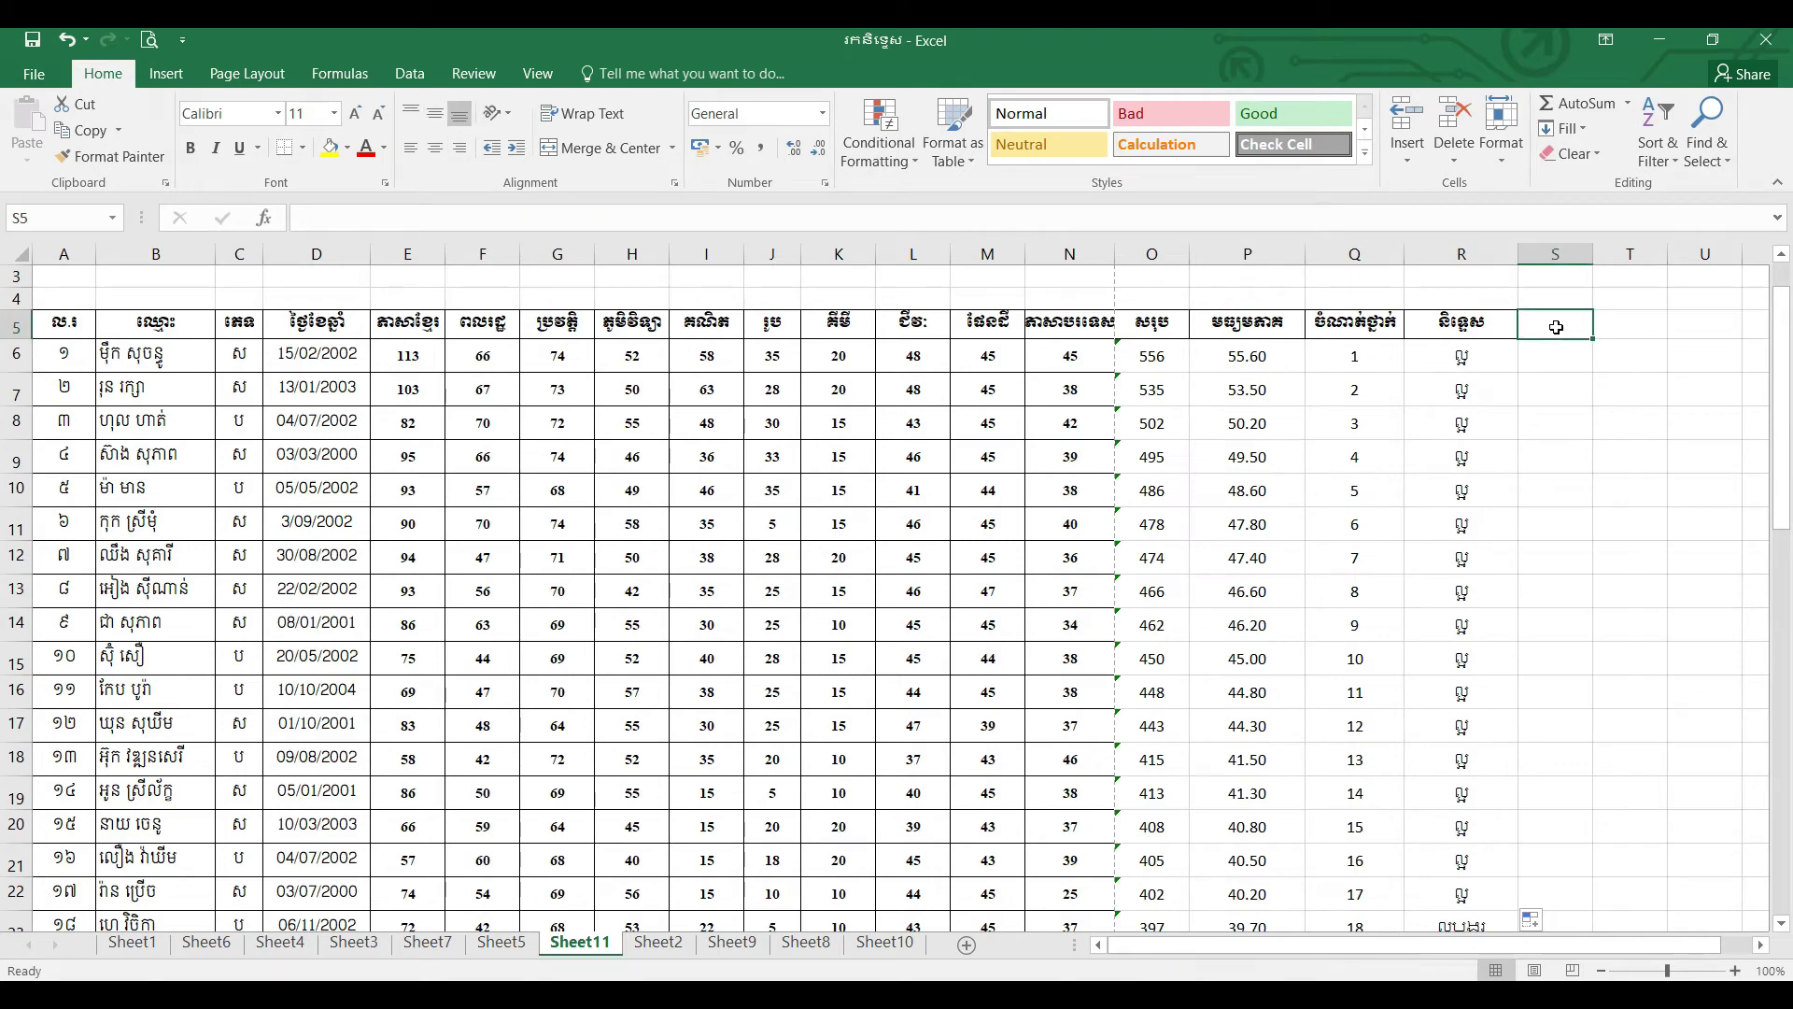
pyautogui.doubleClick(1557, 356)
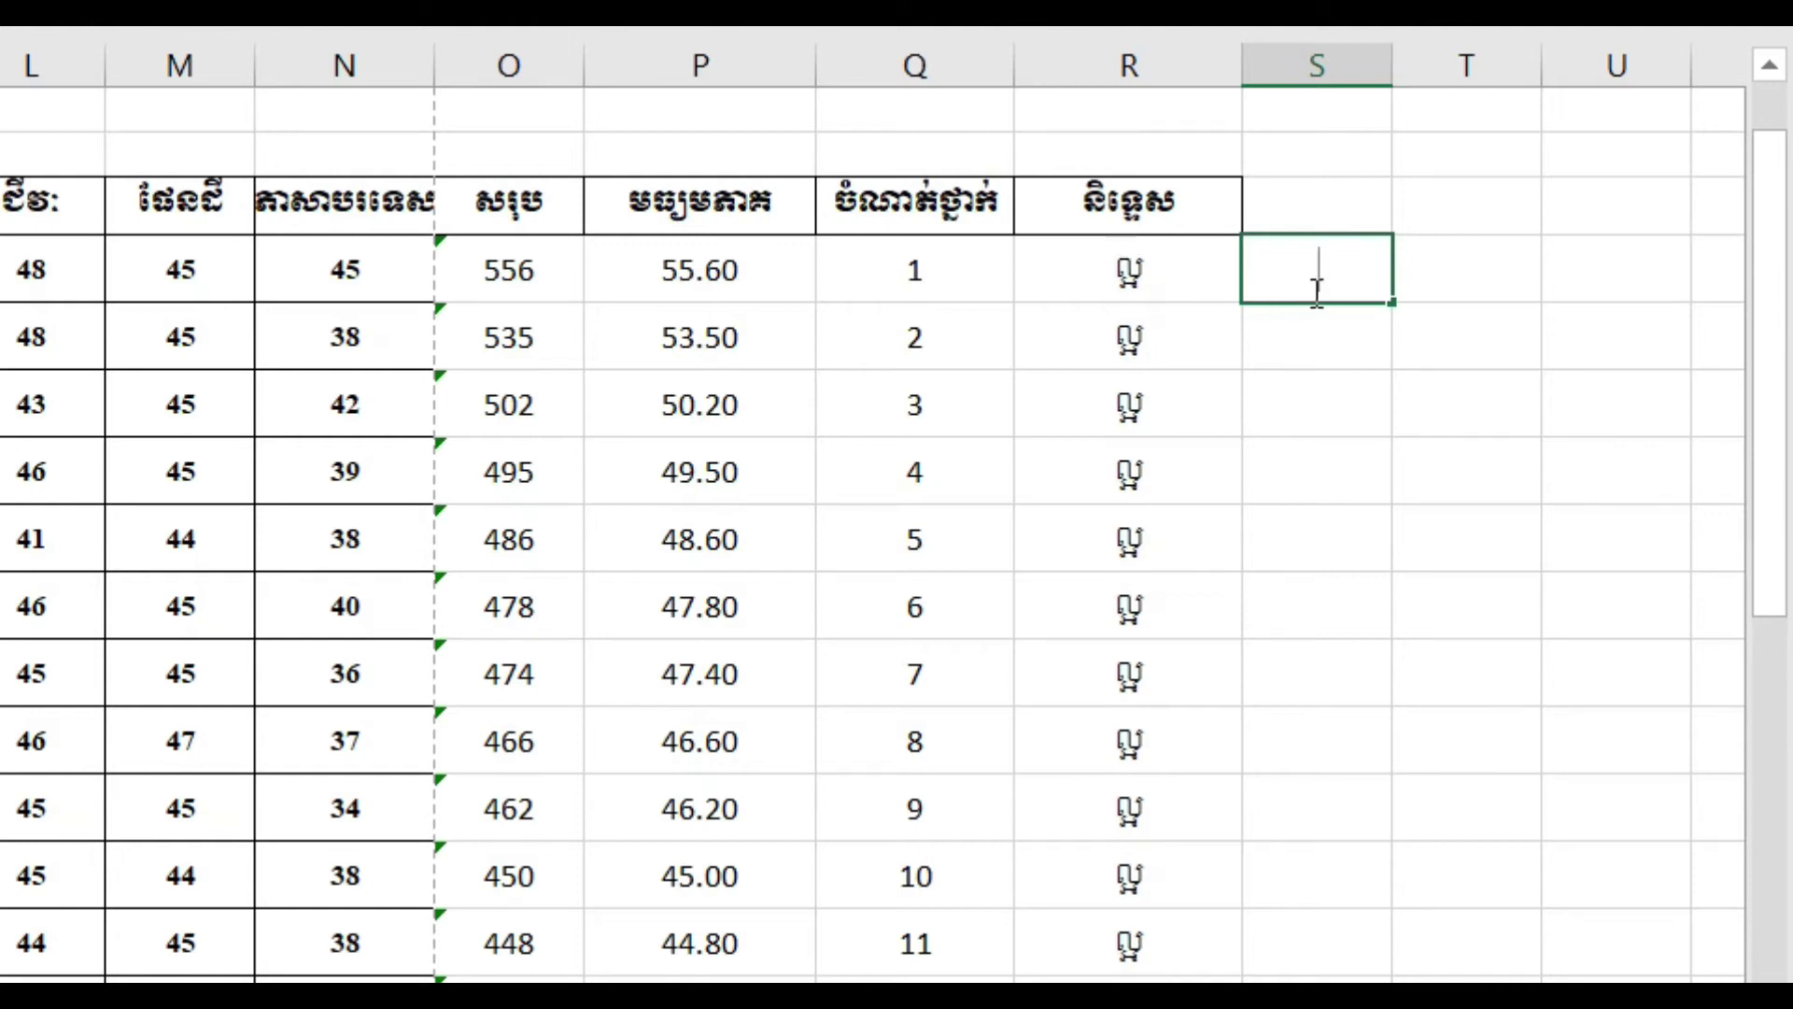
pyautogui.click(1145, 275)
pyautogui.click(1284, 272)
pyautogui.write('if')
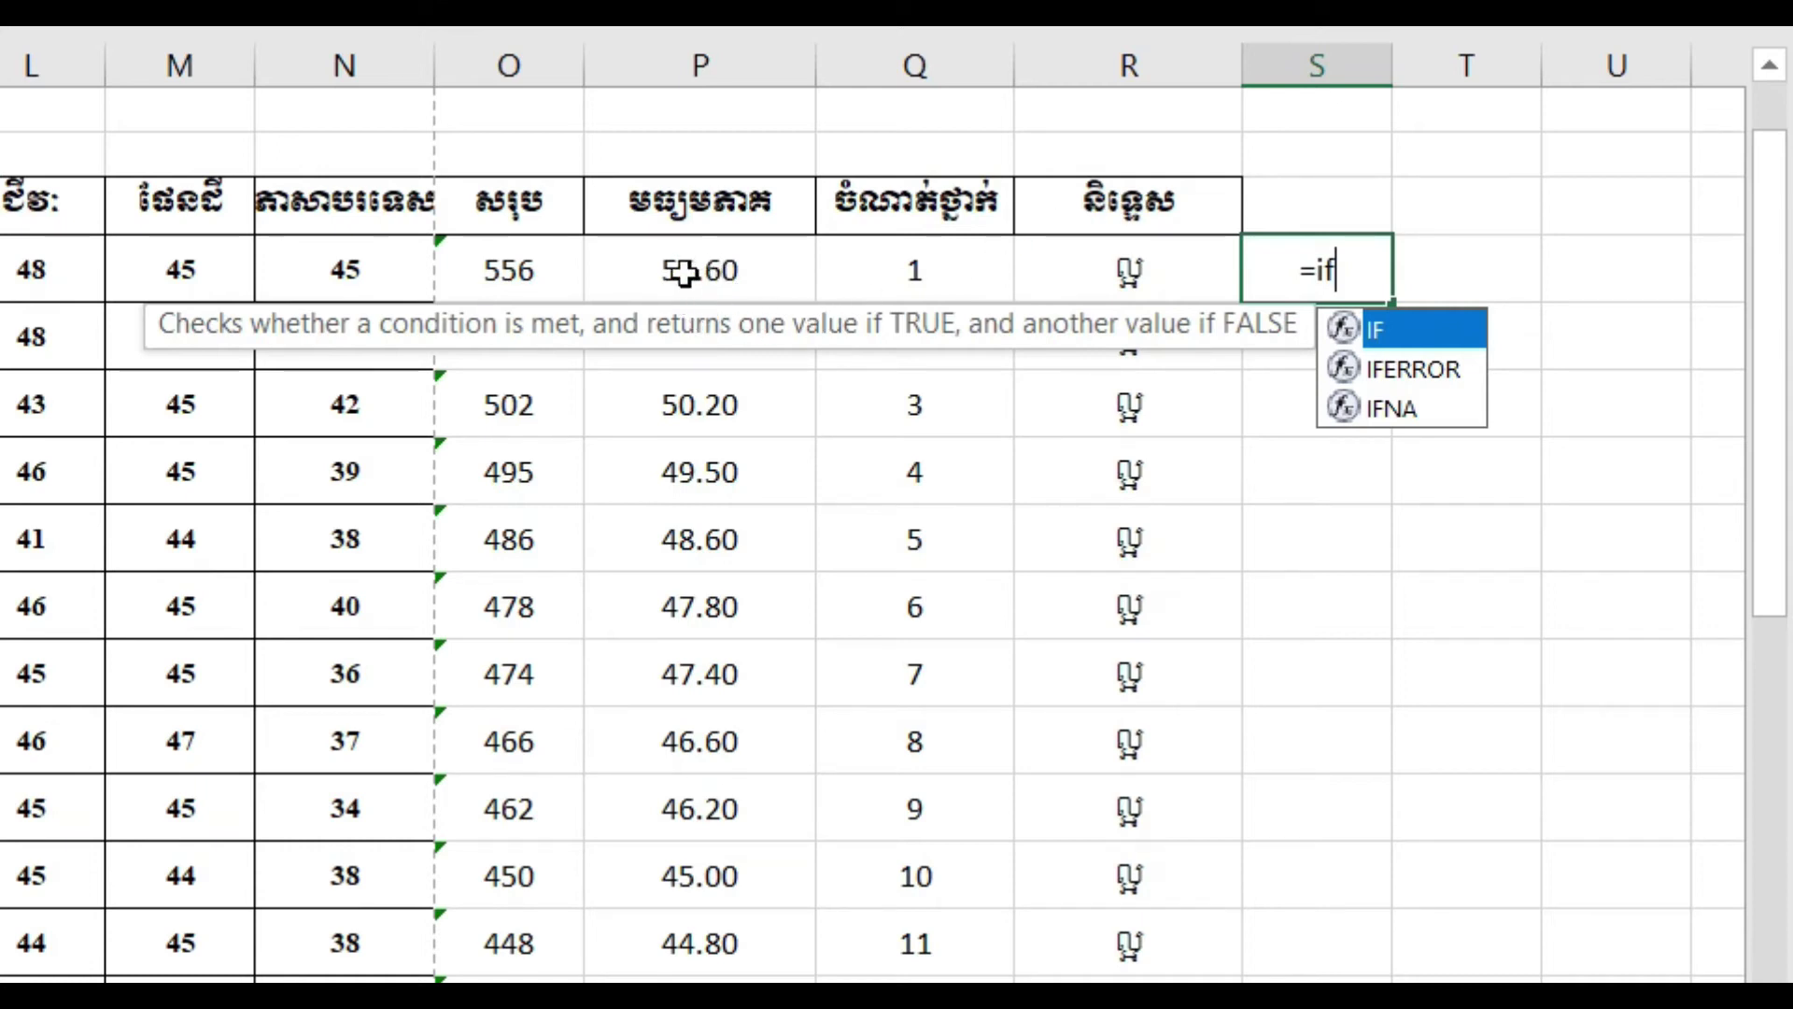
pyautogui.click(707, 273)
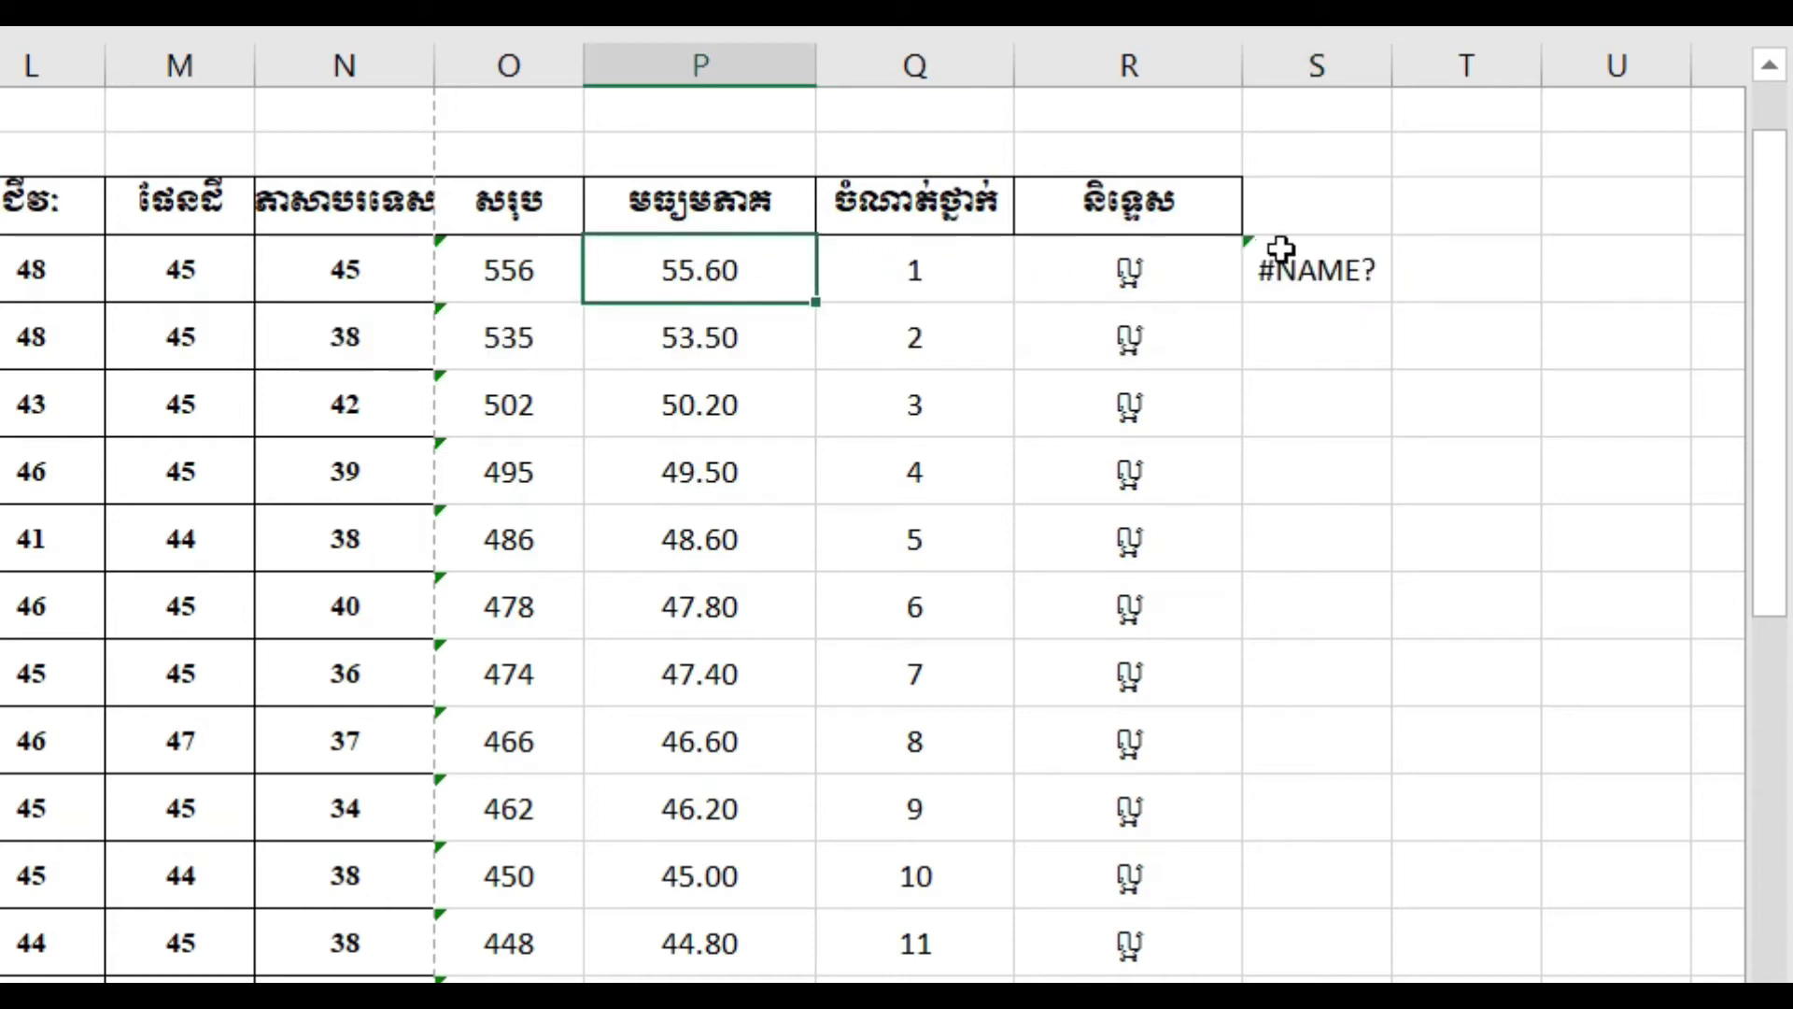
pyautogui.click(1330, 278)
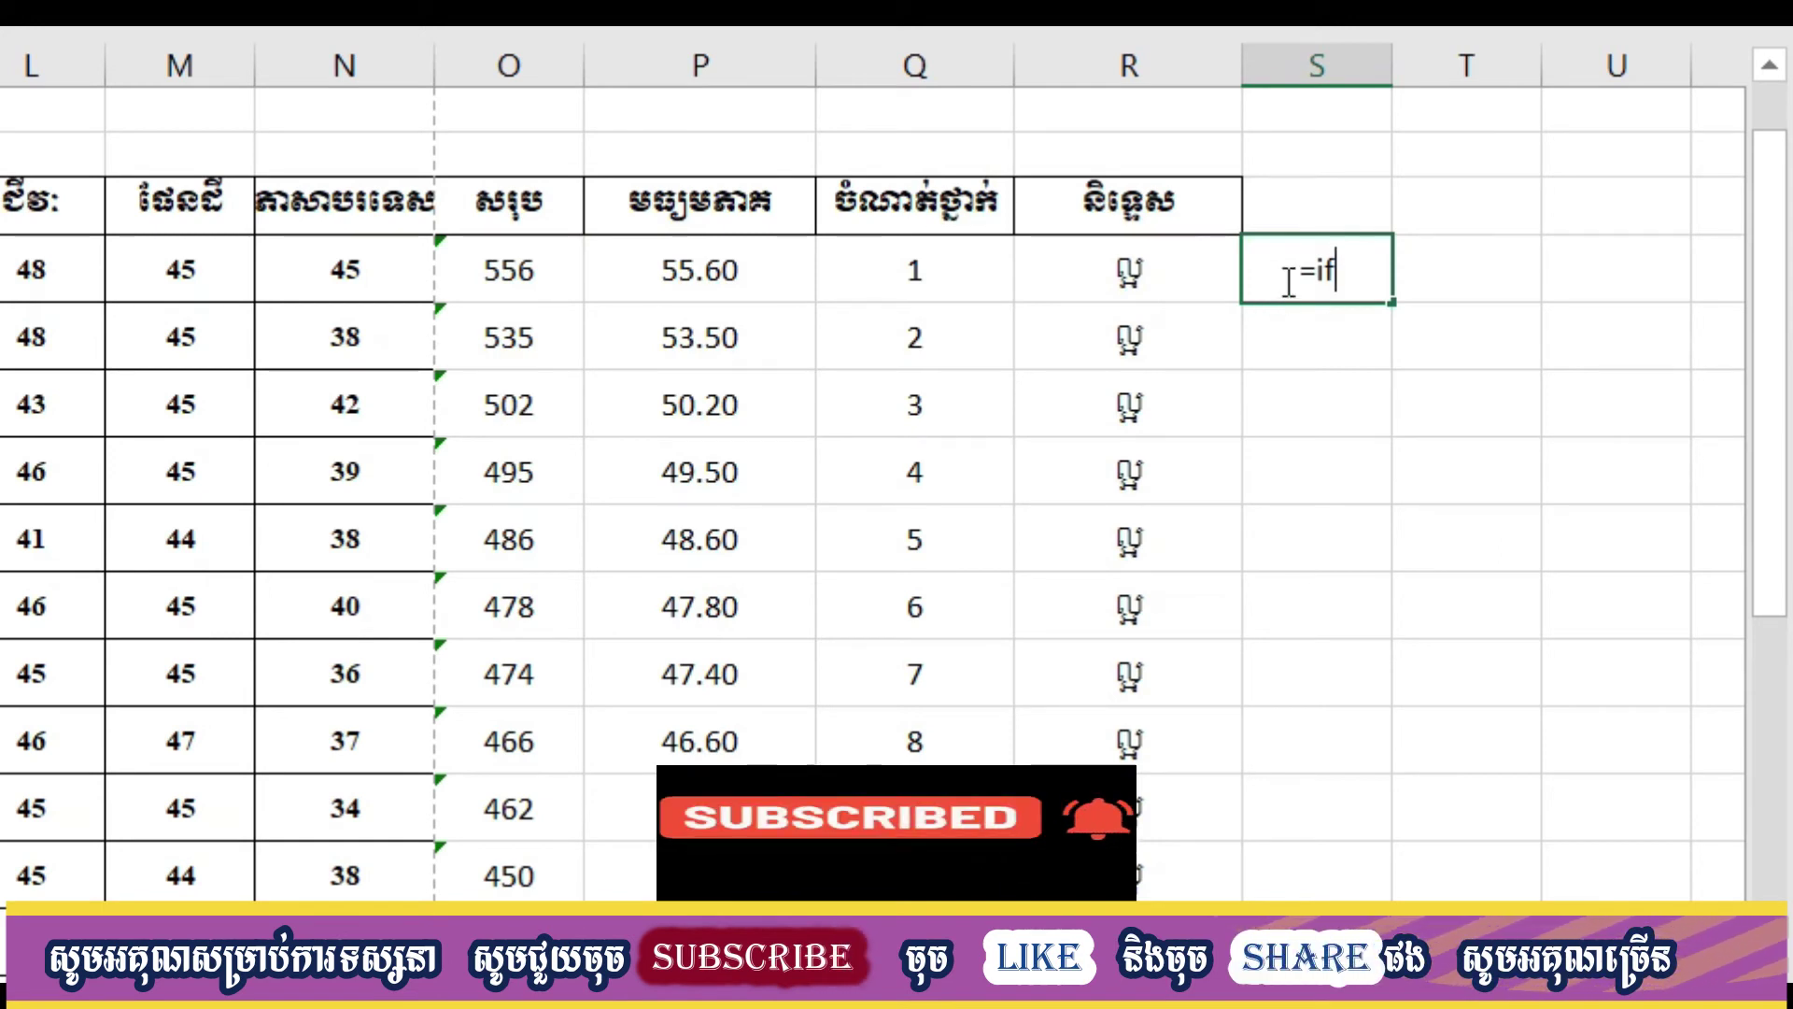
pyautogui.write('=if')
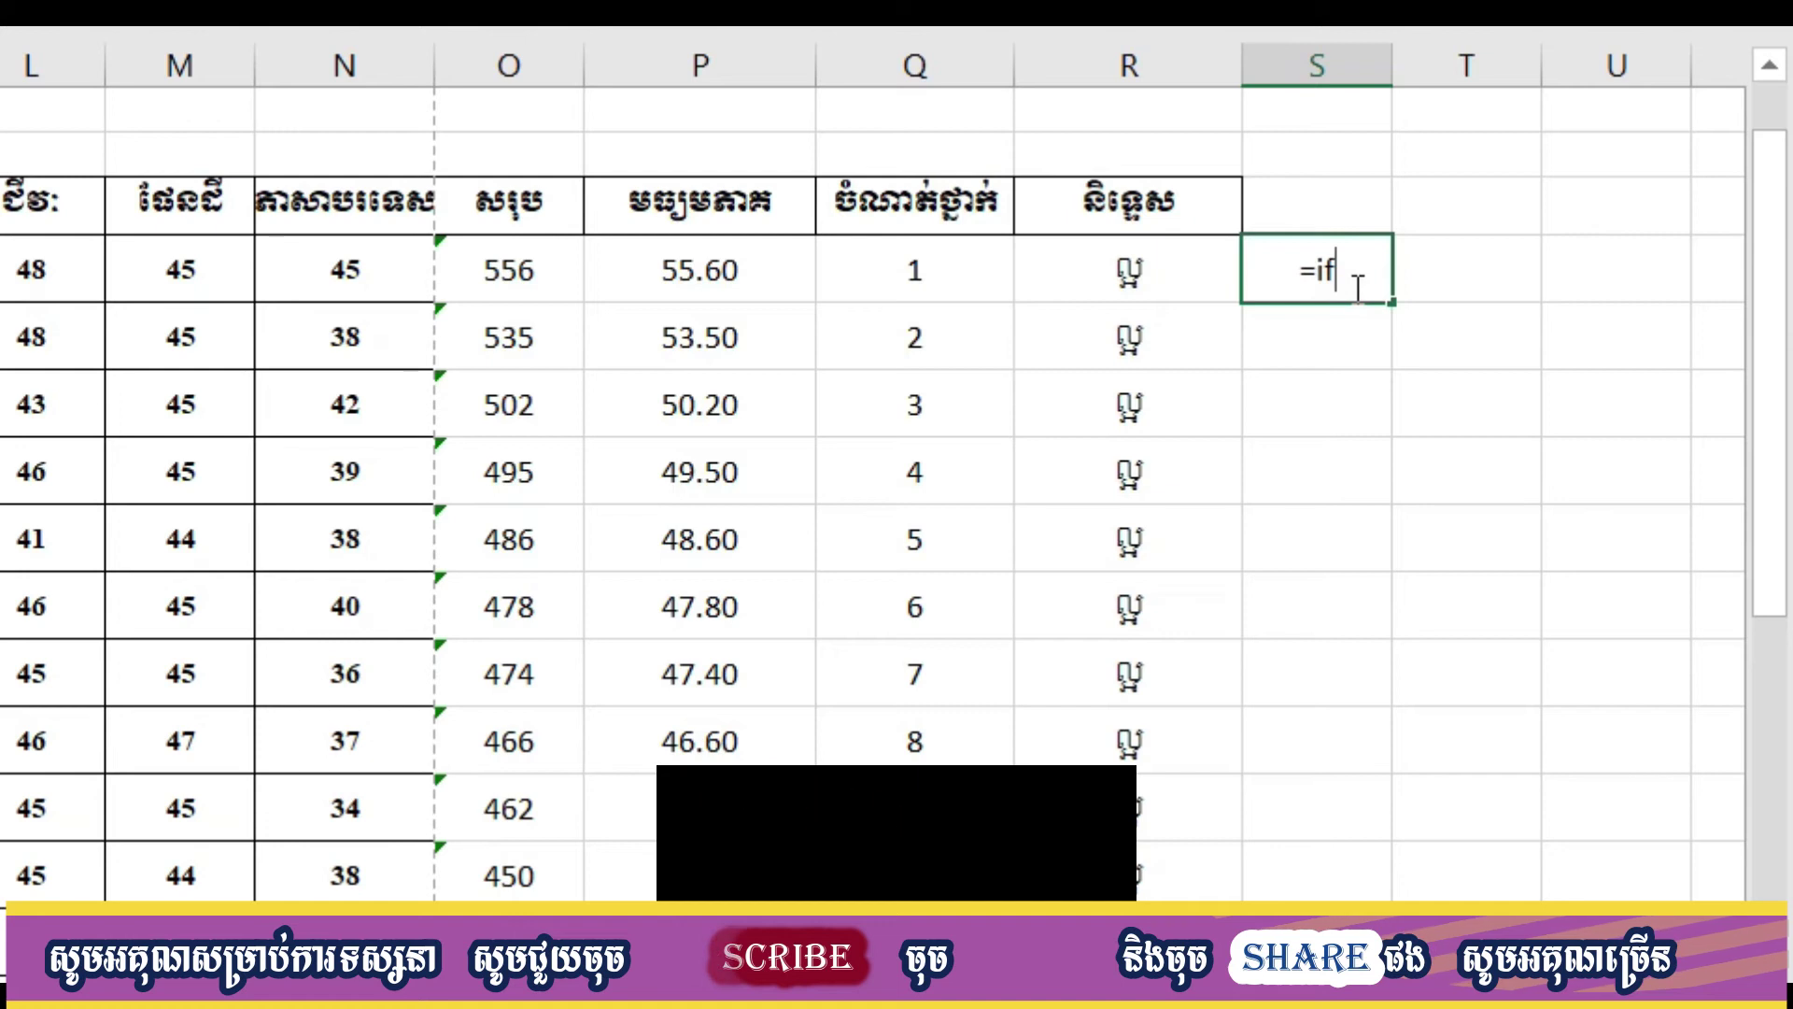
# - Make S6 test P6<25 returning "F" and open a nested IF
pyautogui.write('(')
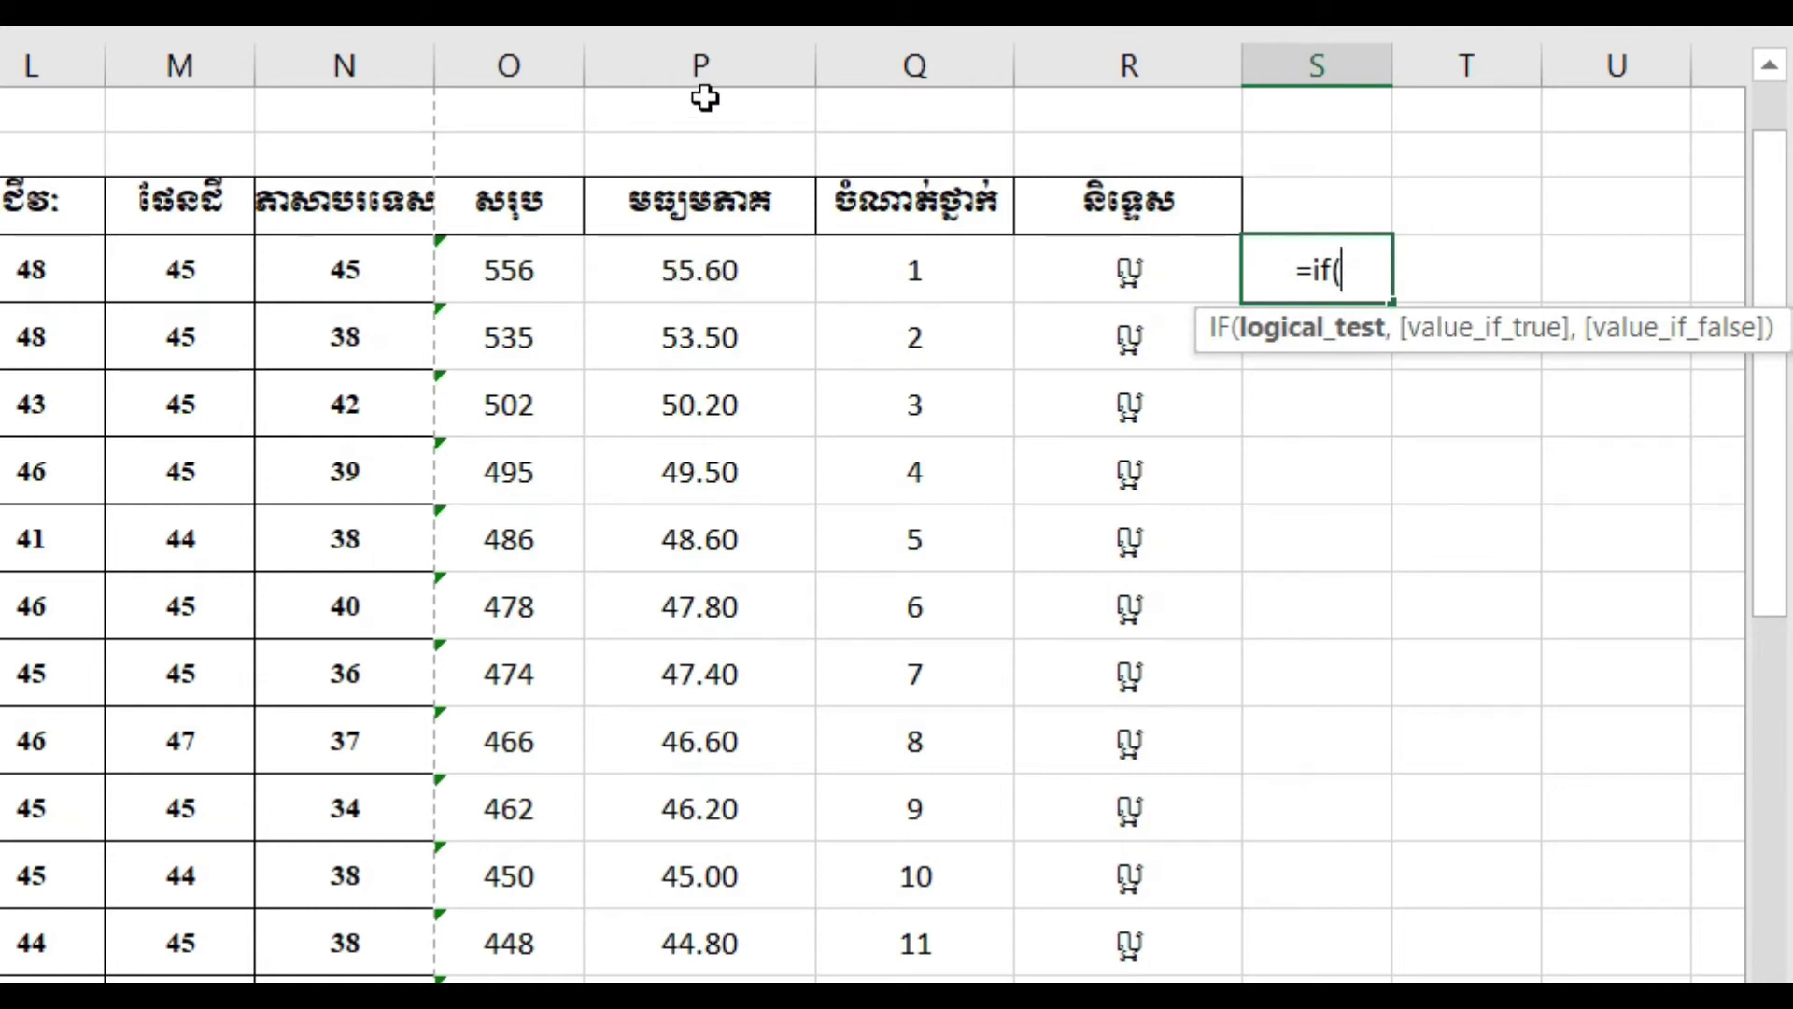
pyautogui.click(691, 269)
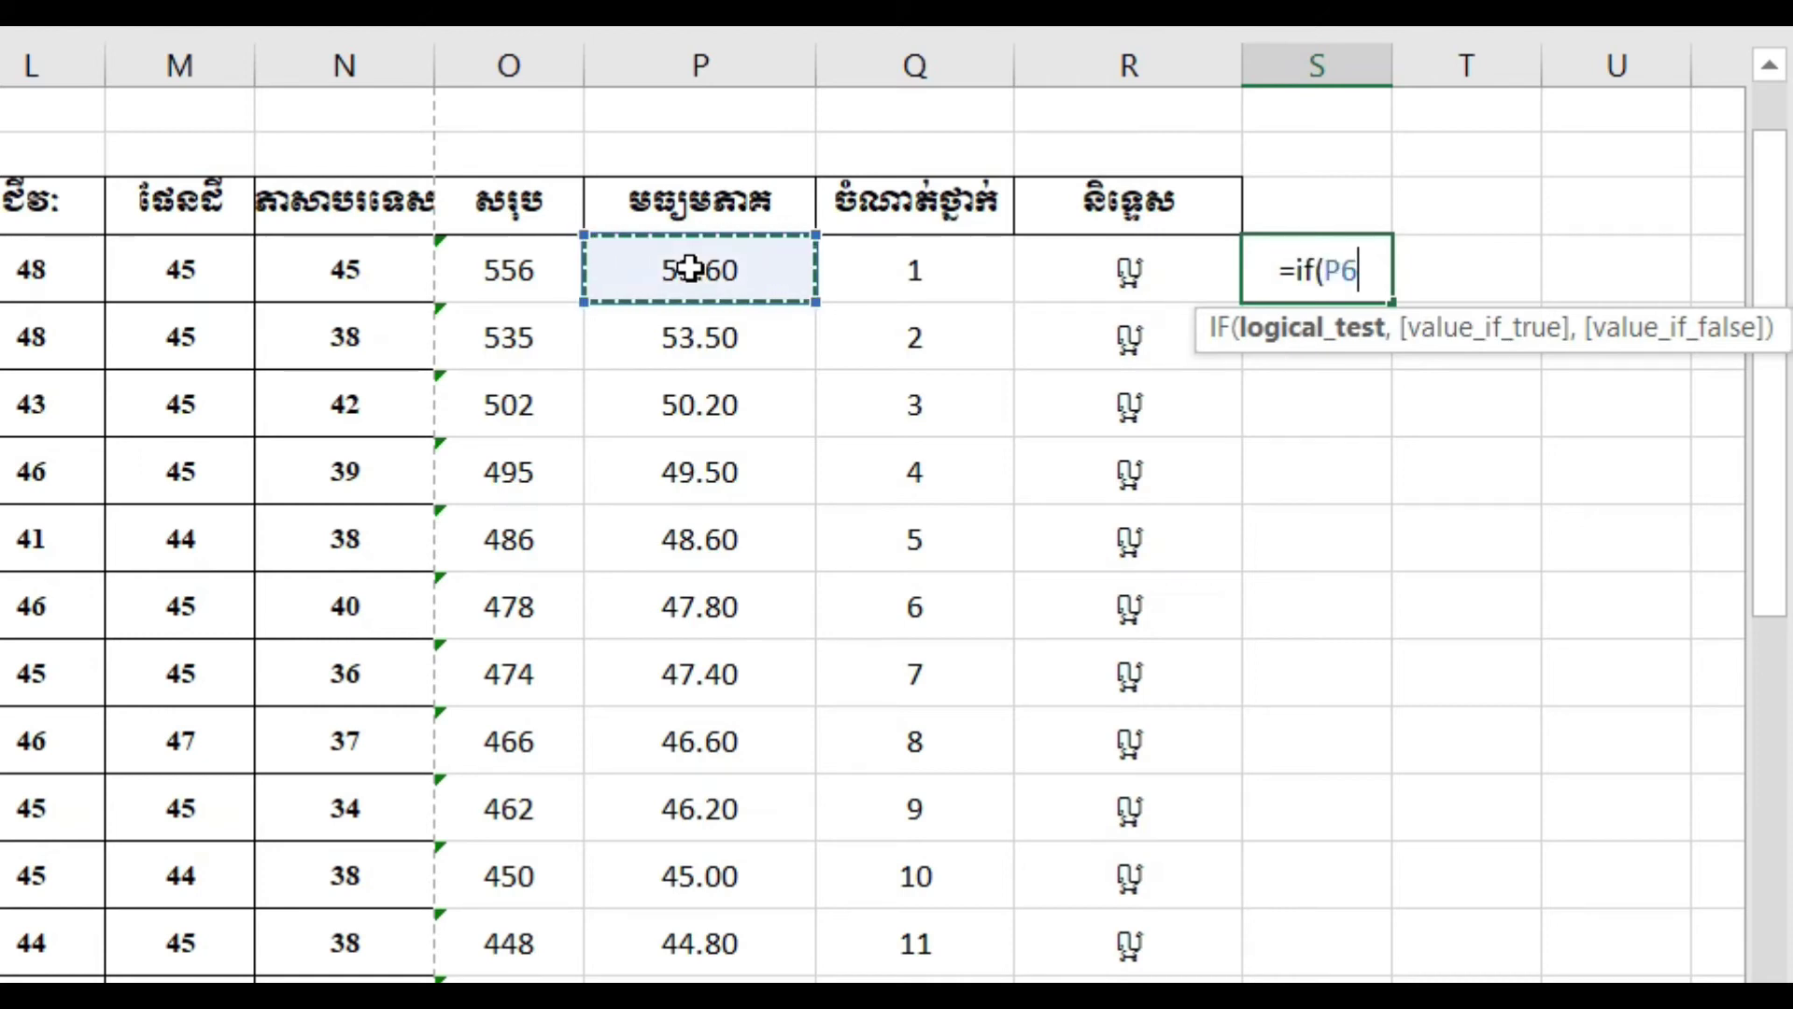
pyautogui.write('<25')
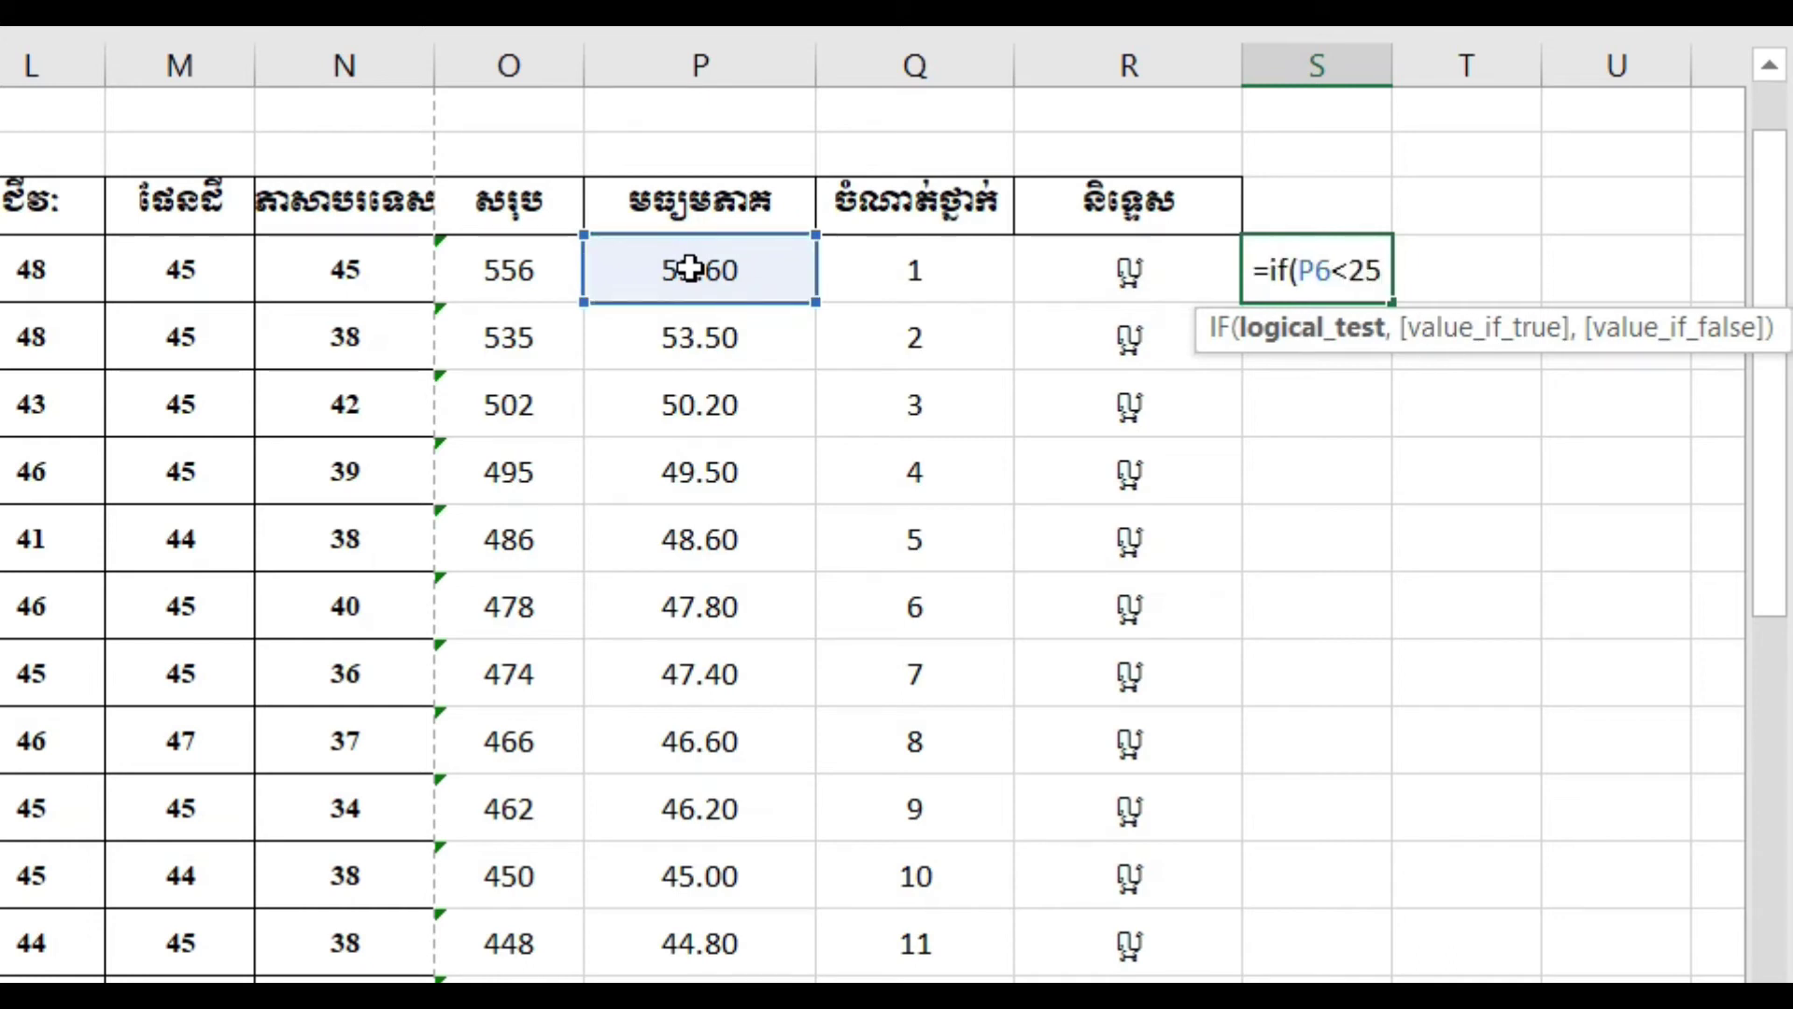
pyautogui.write(',""')
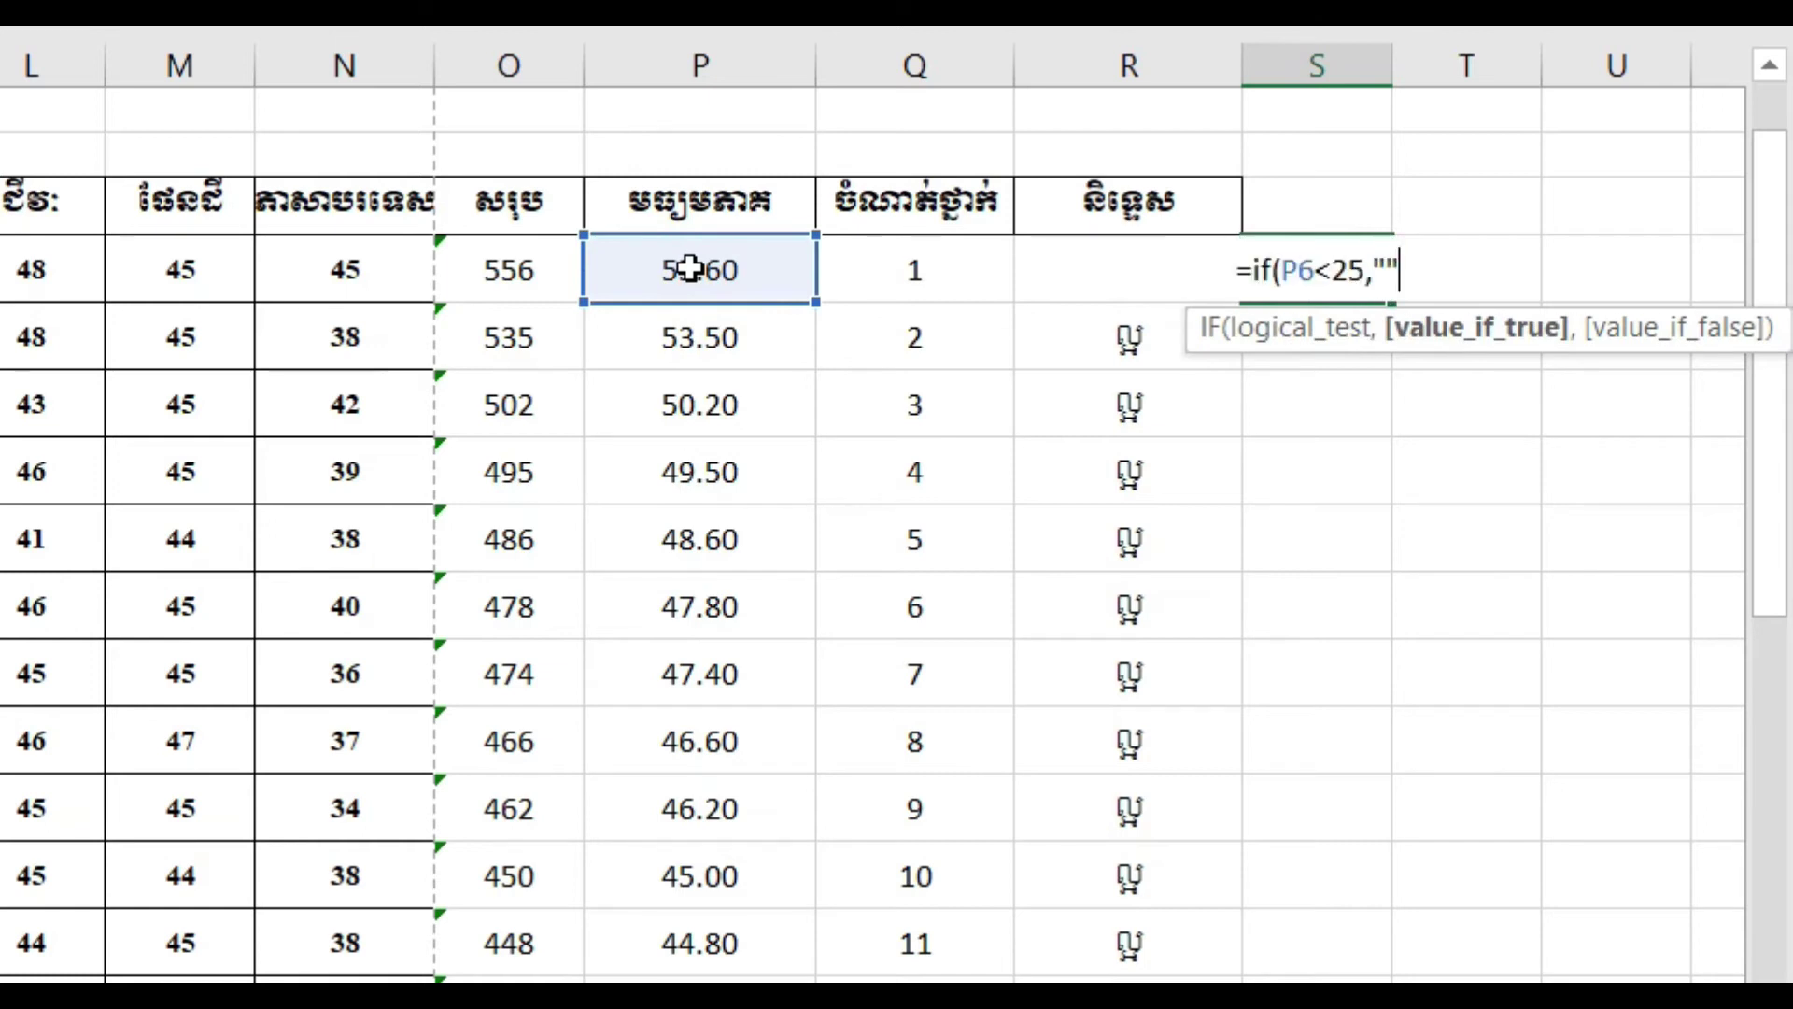
pyautogui.press('BackSpace')
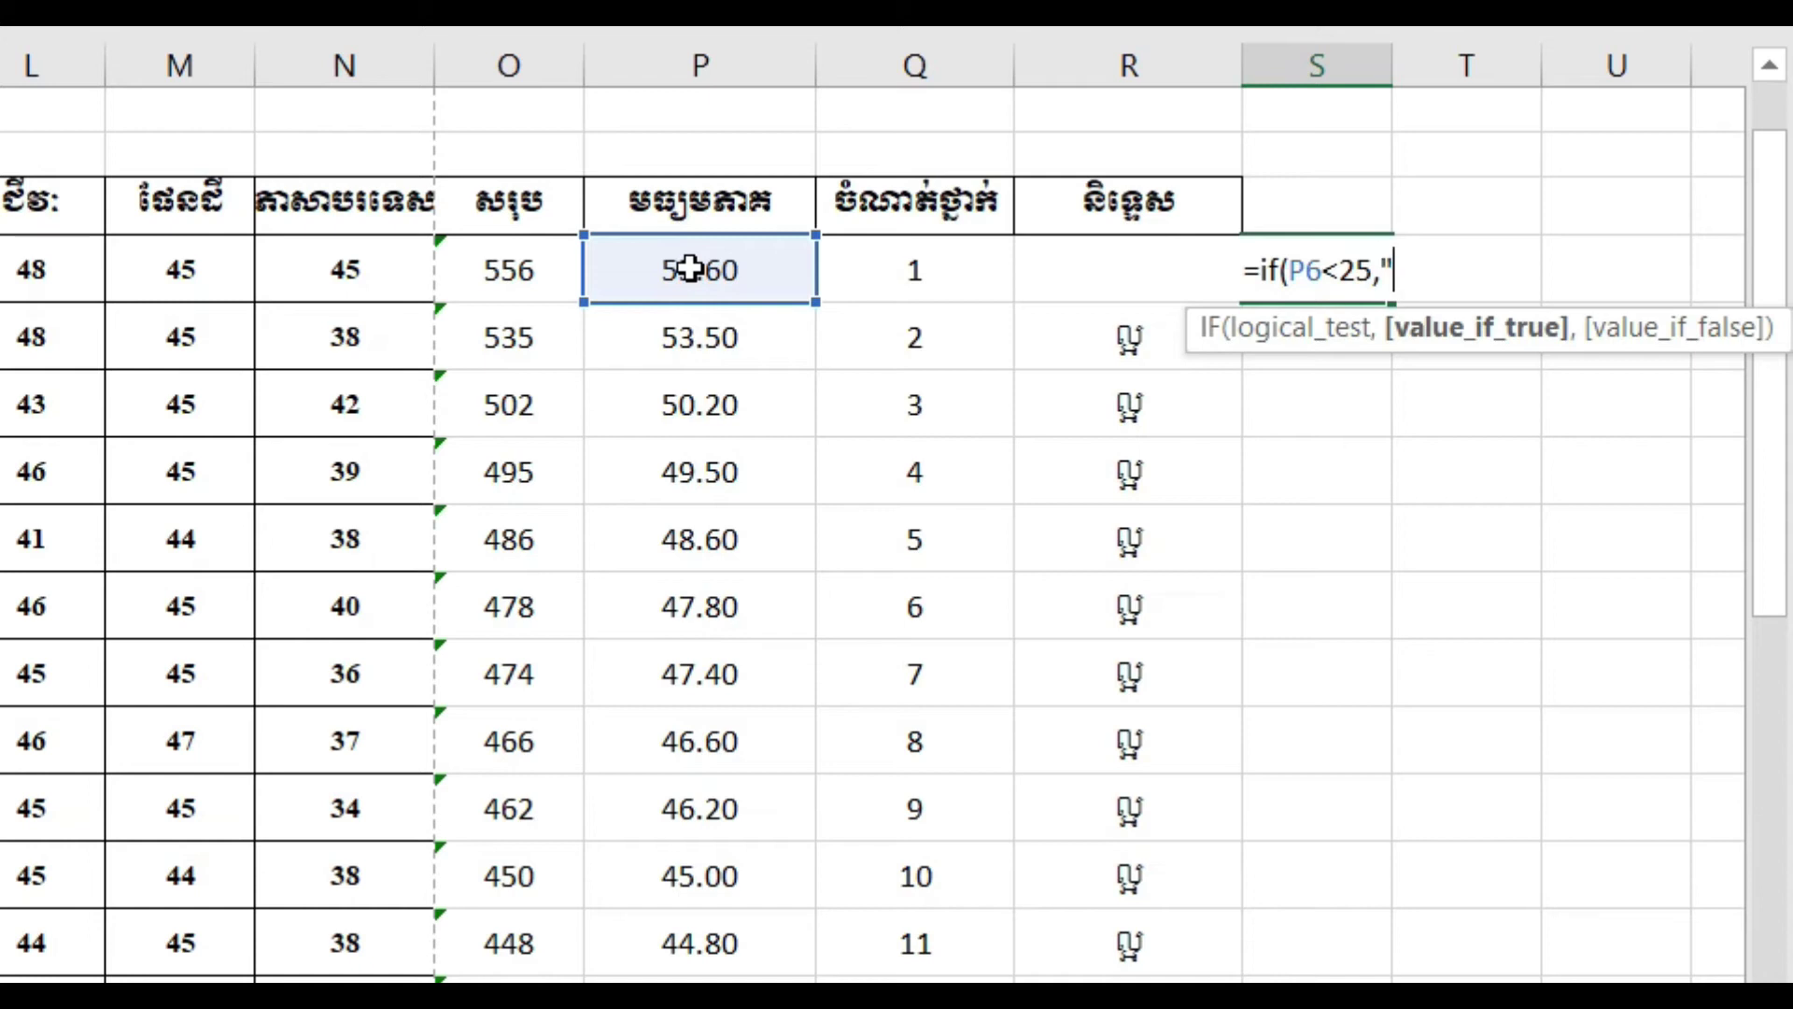
pyautogui.write('F')
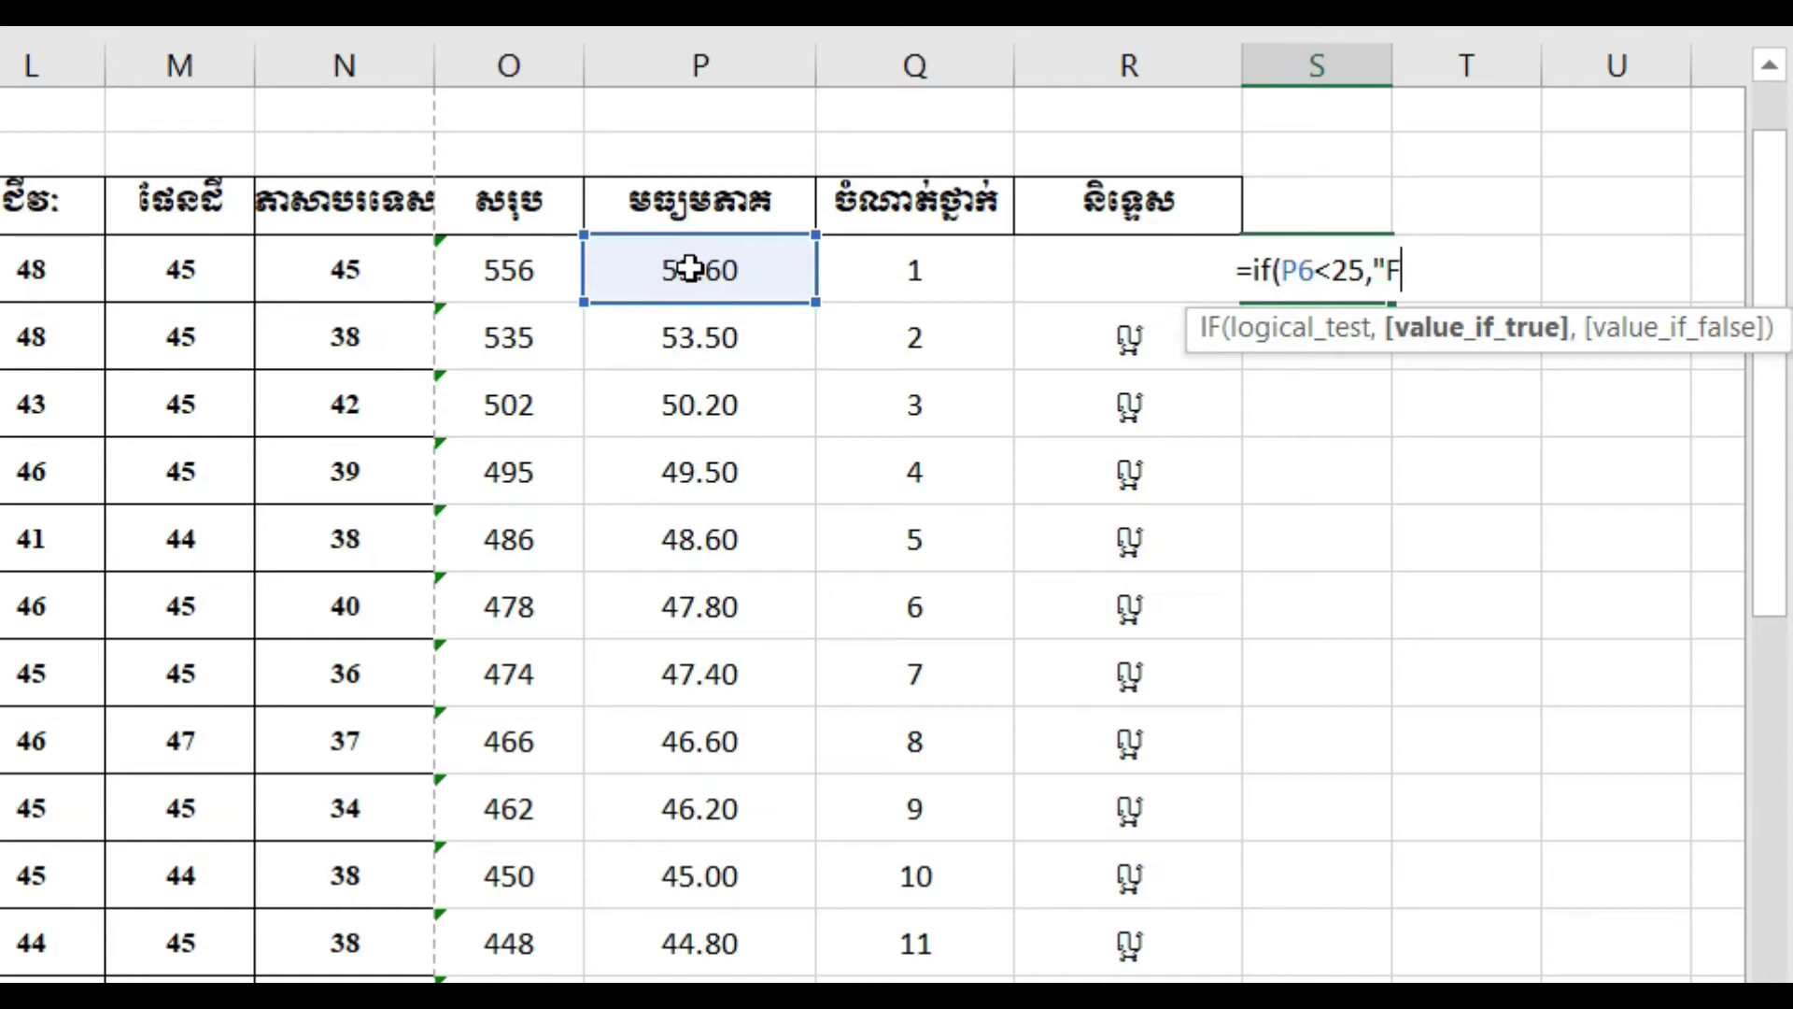
pyautogui.write('""')
pyautogui.press('BackSpace')
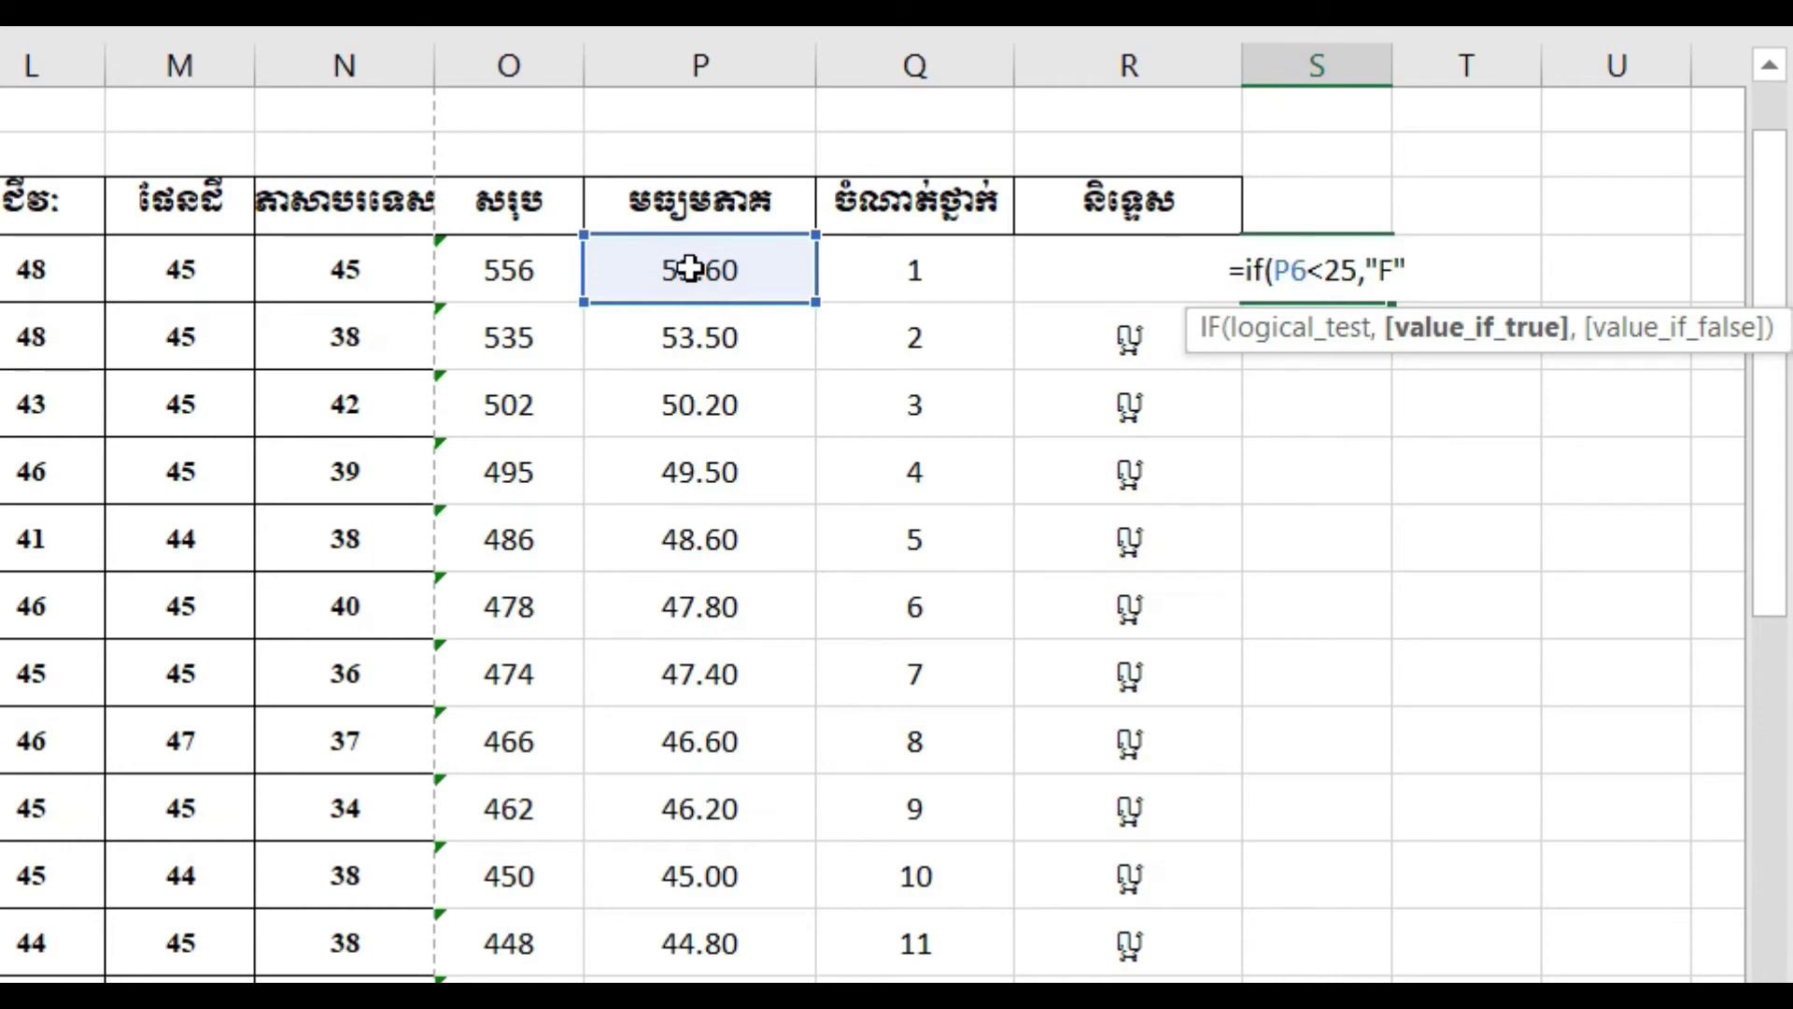
pyautogui.write(',')
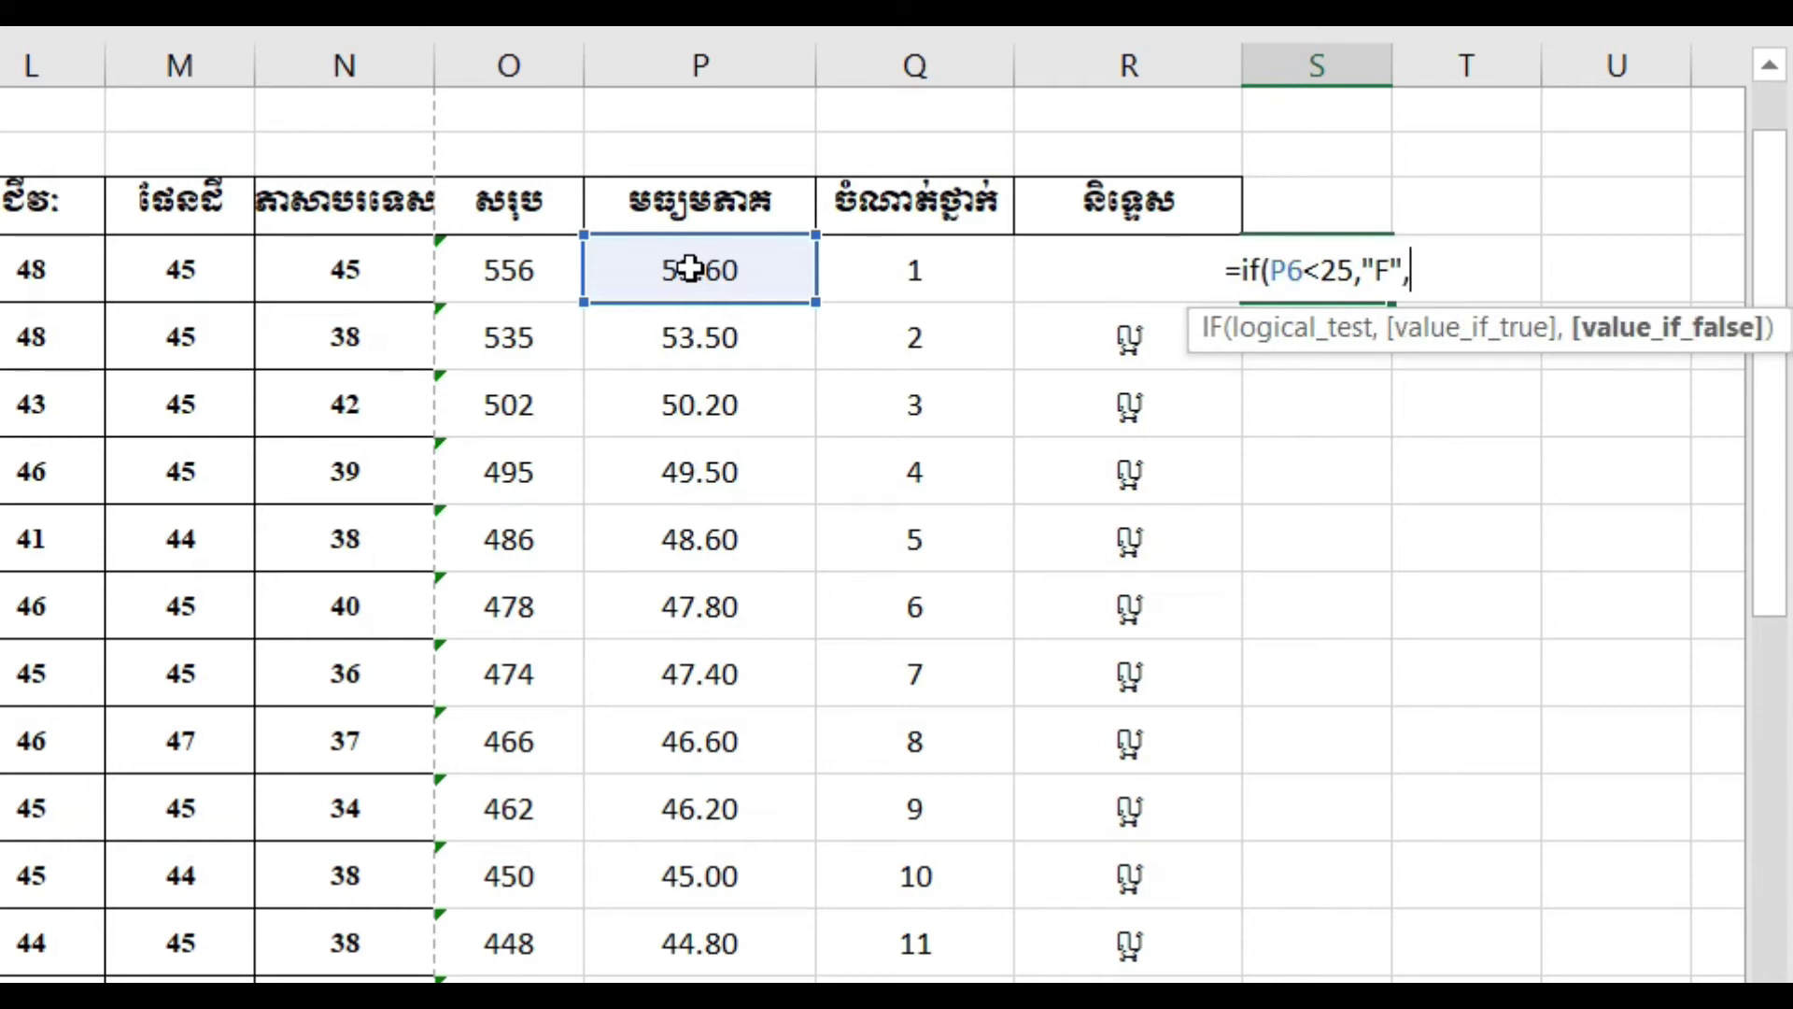
pyautogui.write('i')
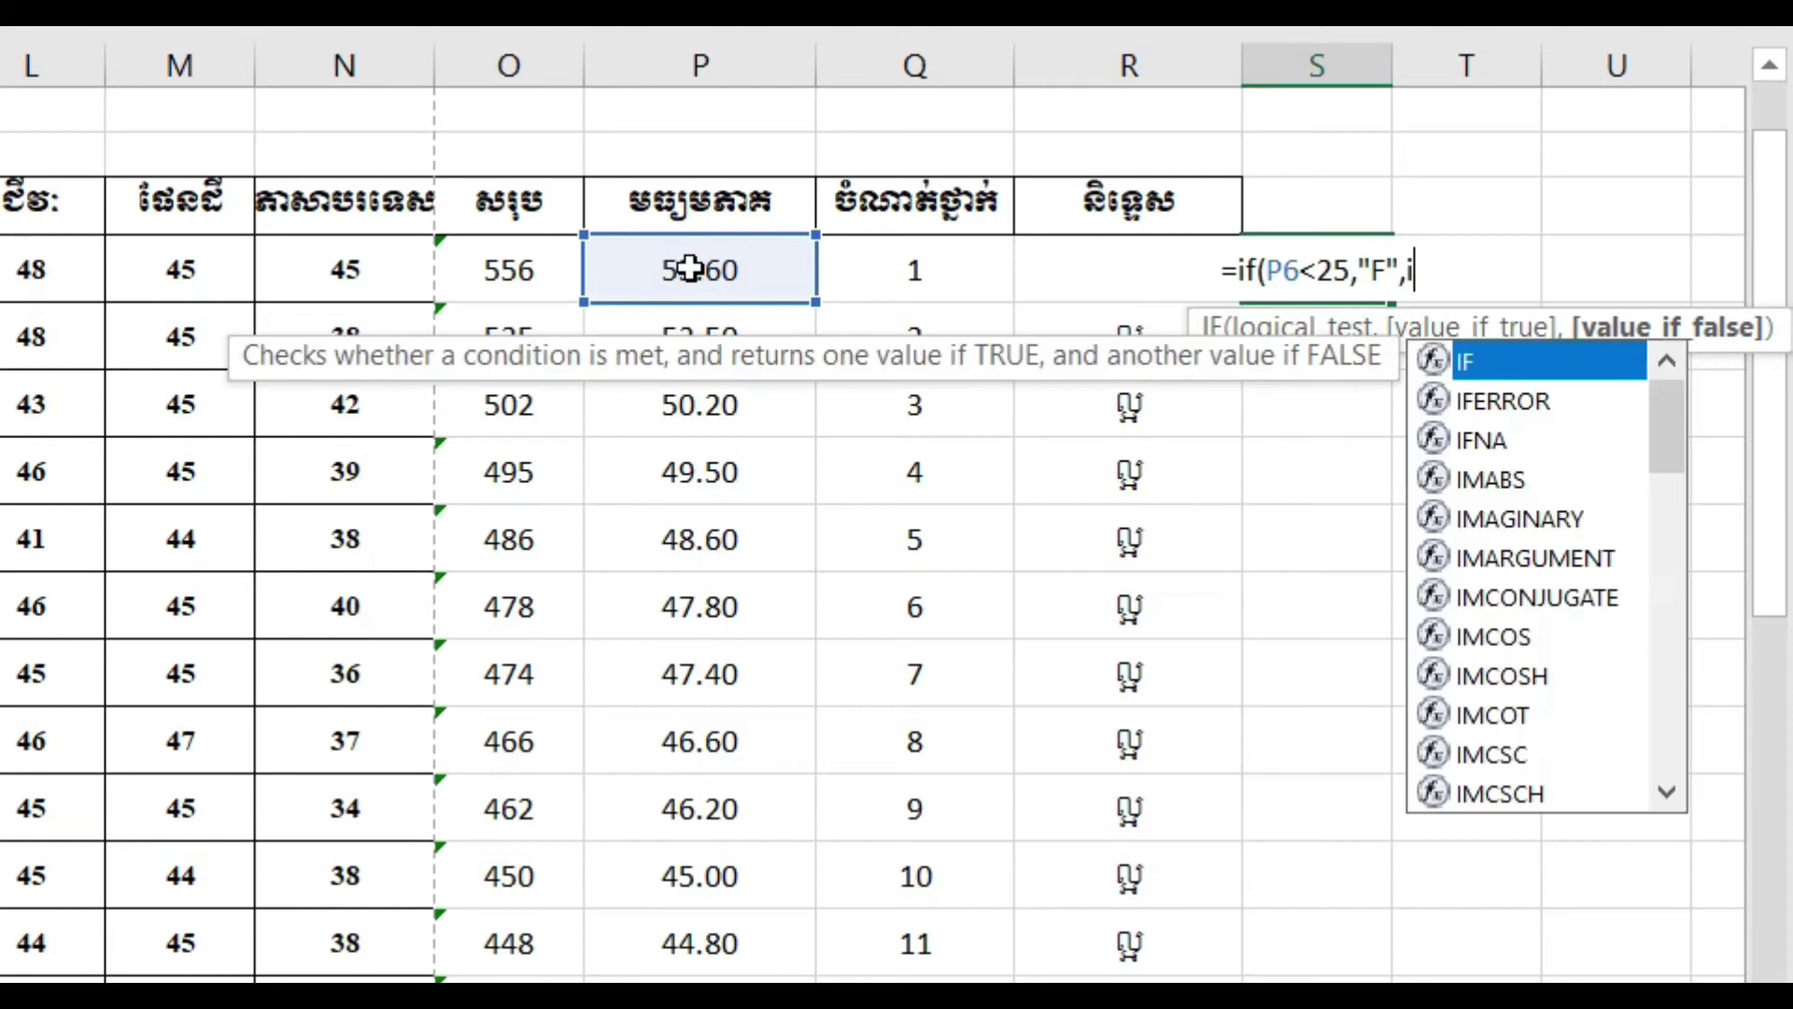
pyautogui.write('f(')
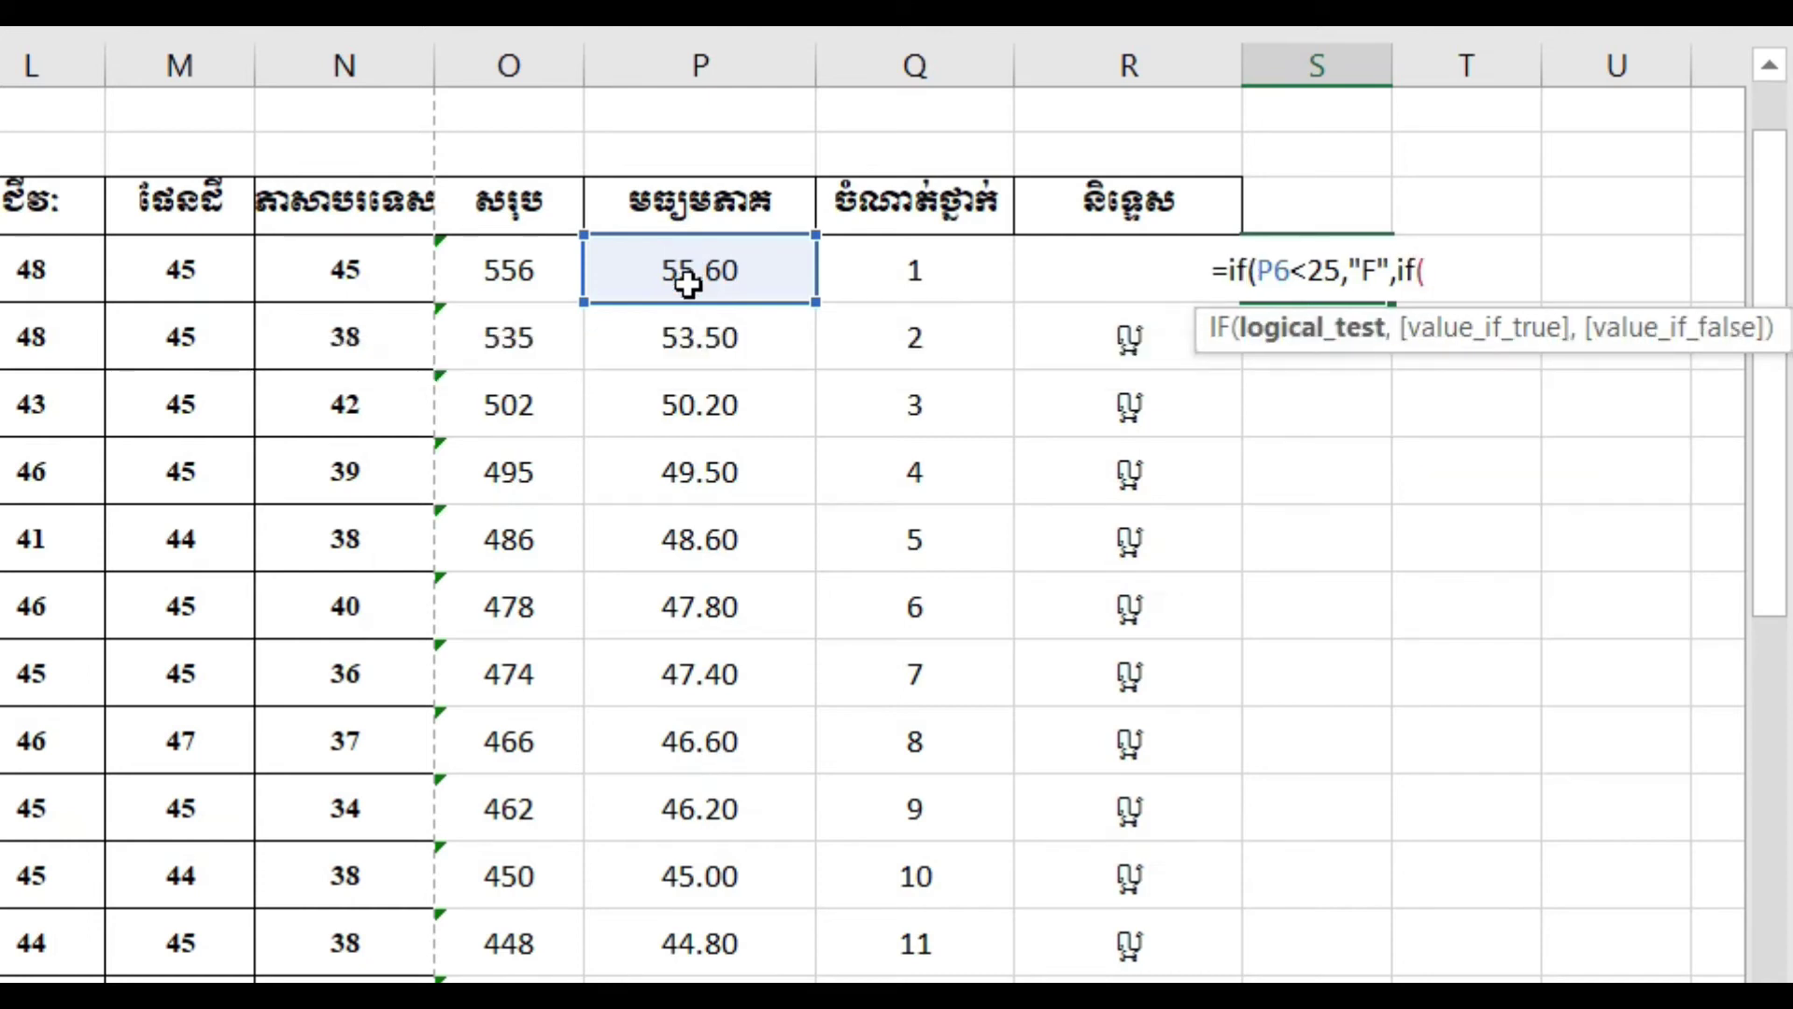
# - Add the S6 test P6<30 returning "E" and open the next IF
pyautogui.click(688, 283)
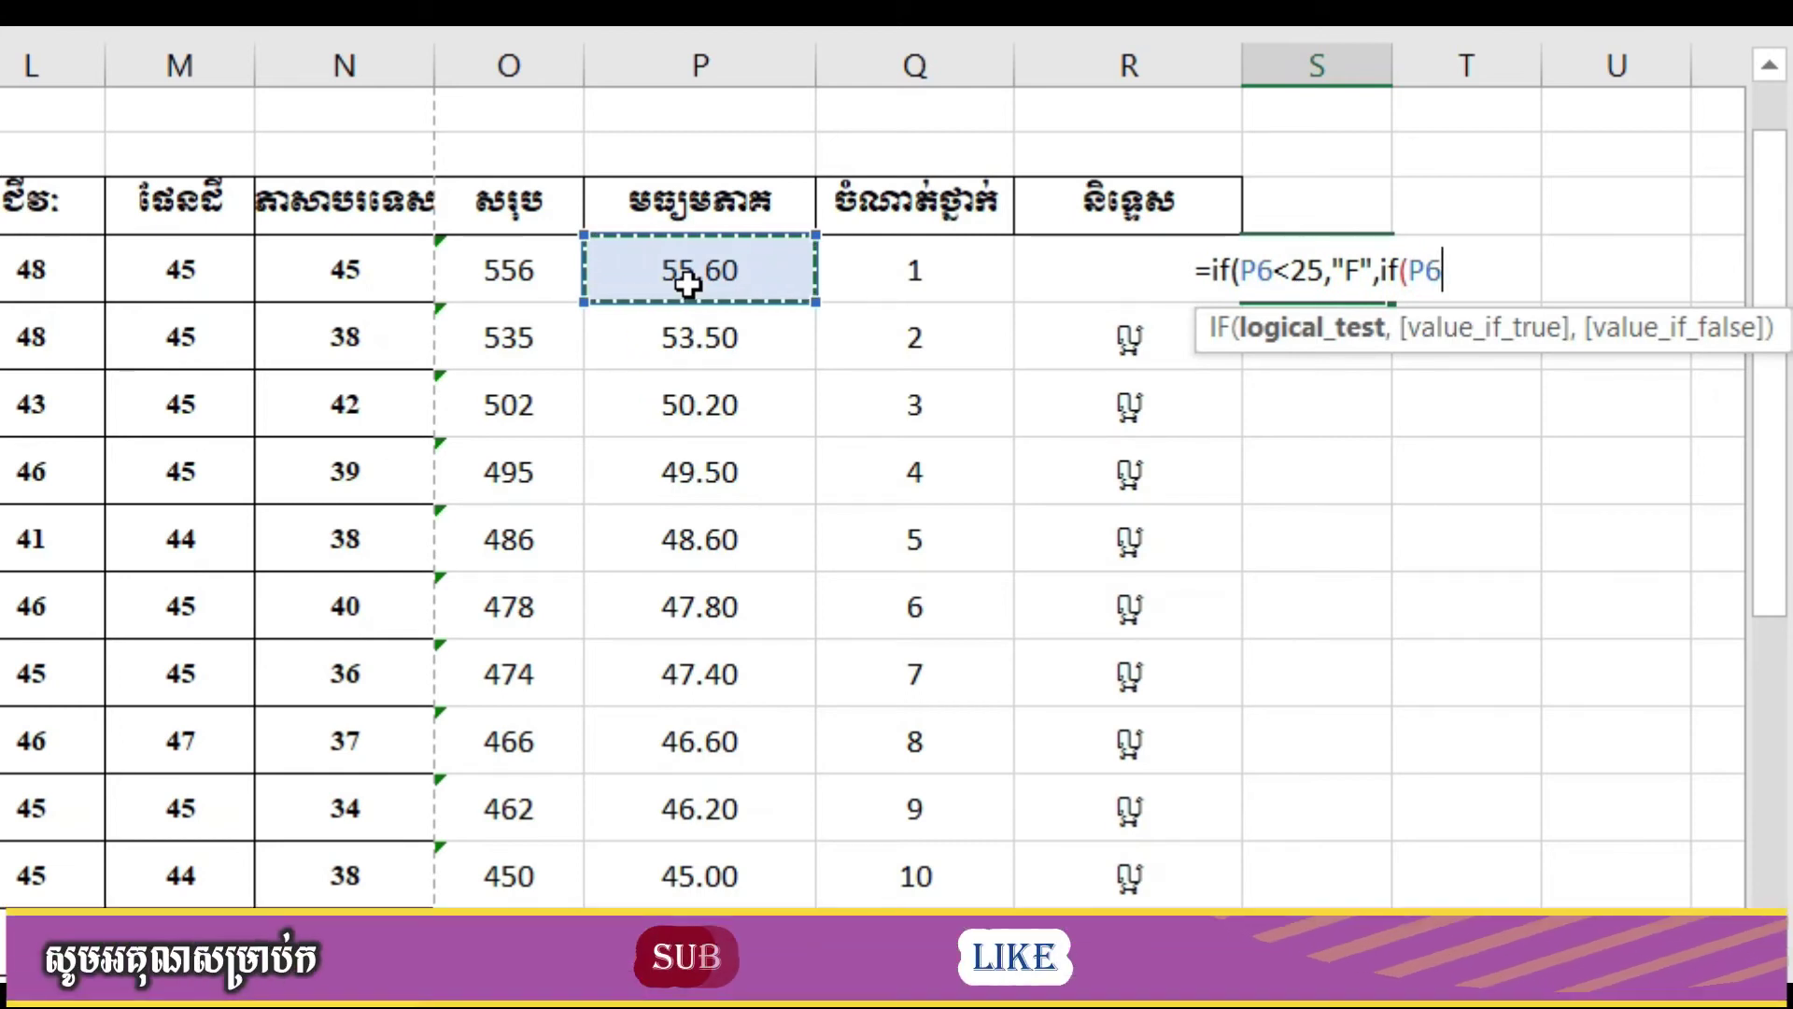
pyautogui.write('<')
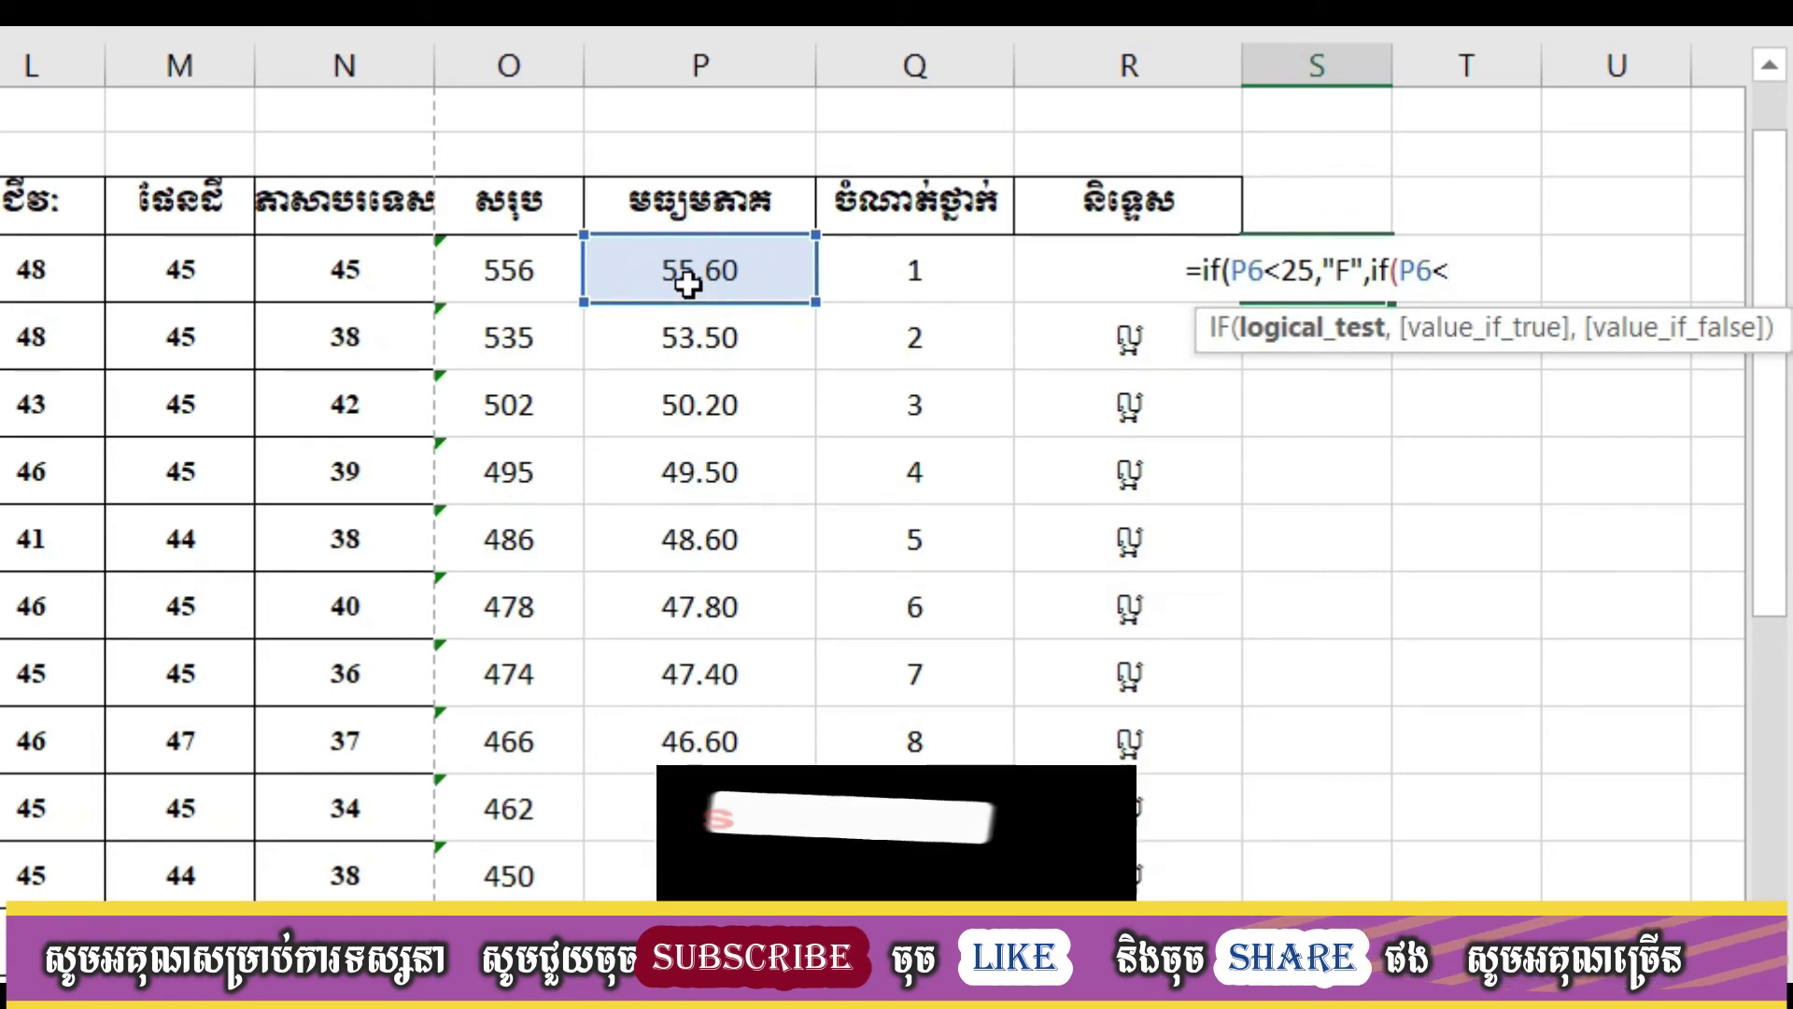
pyautogui.write('30')
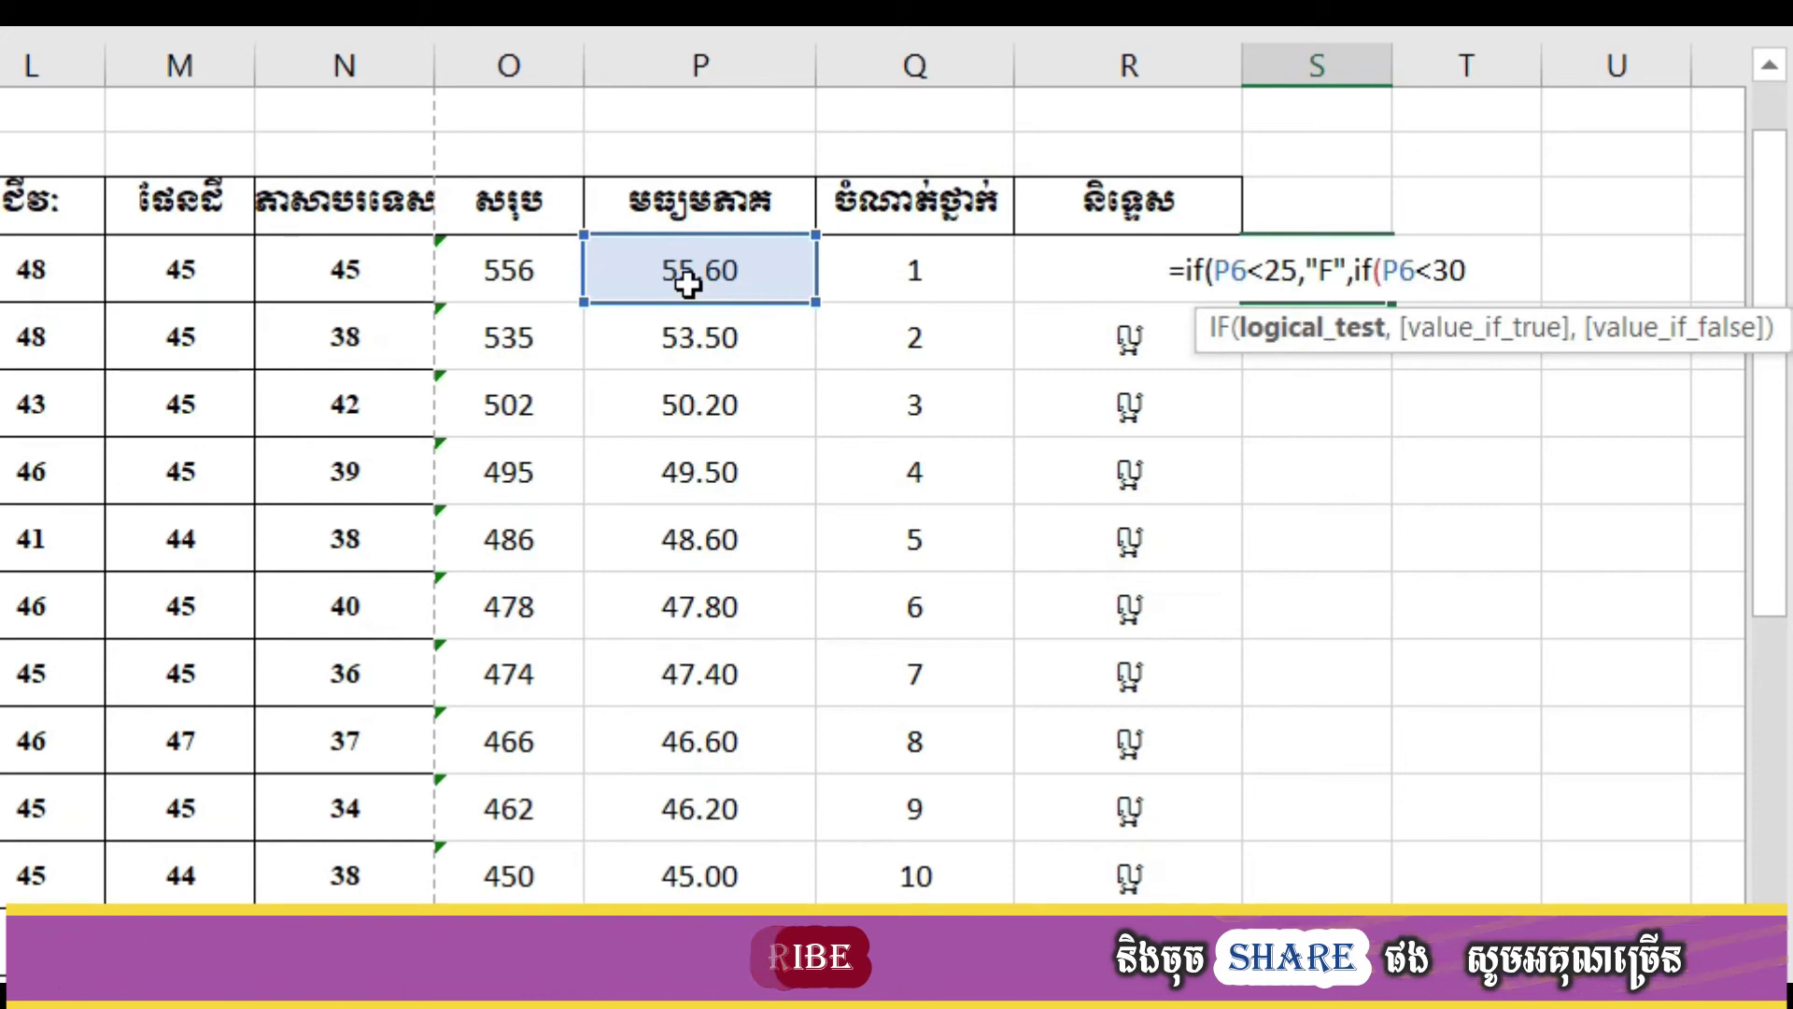
pyautogui.write(',')
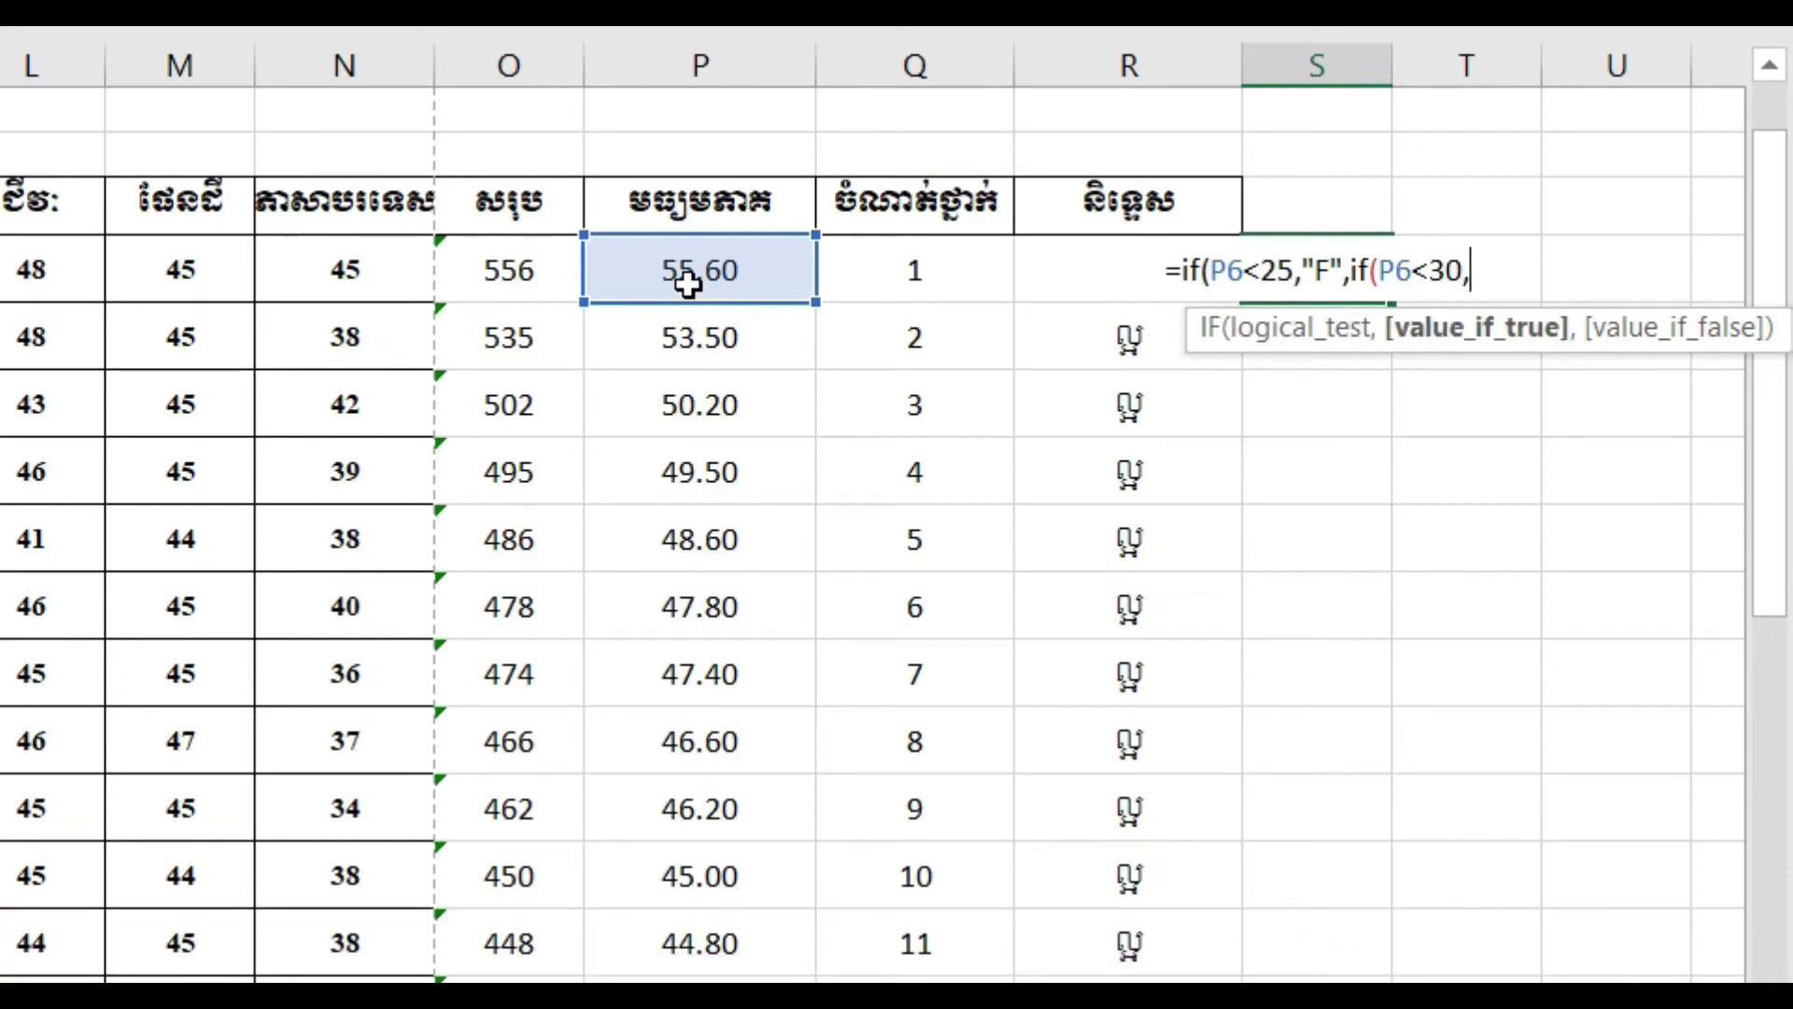
pyautogui.write('""')
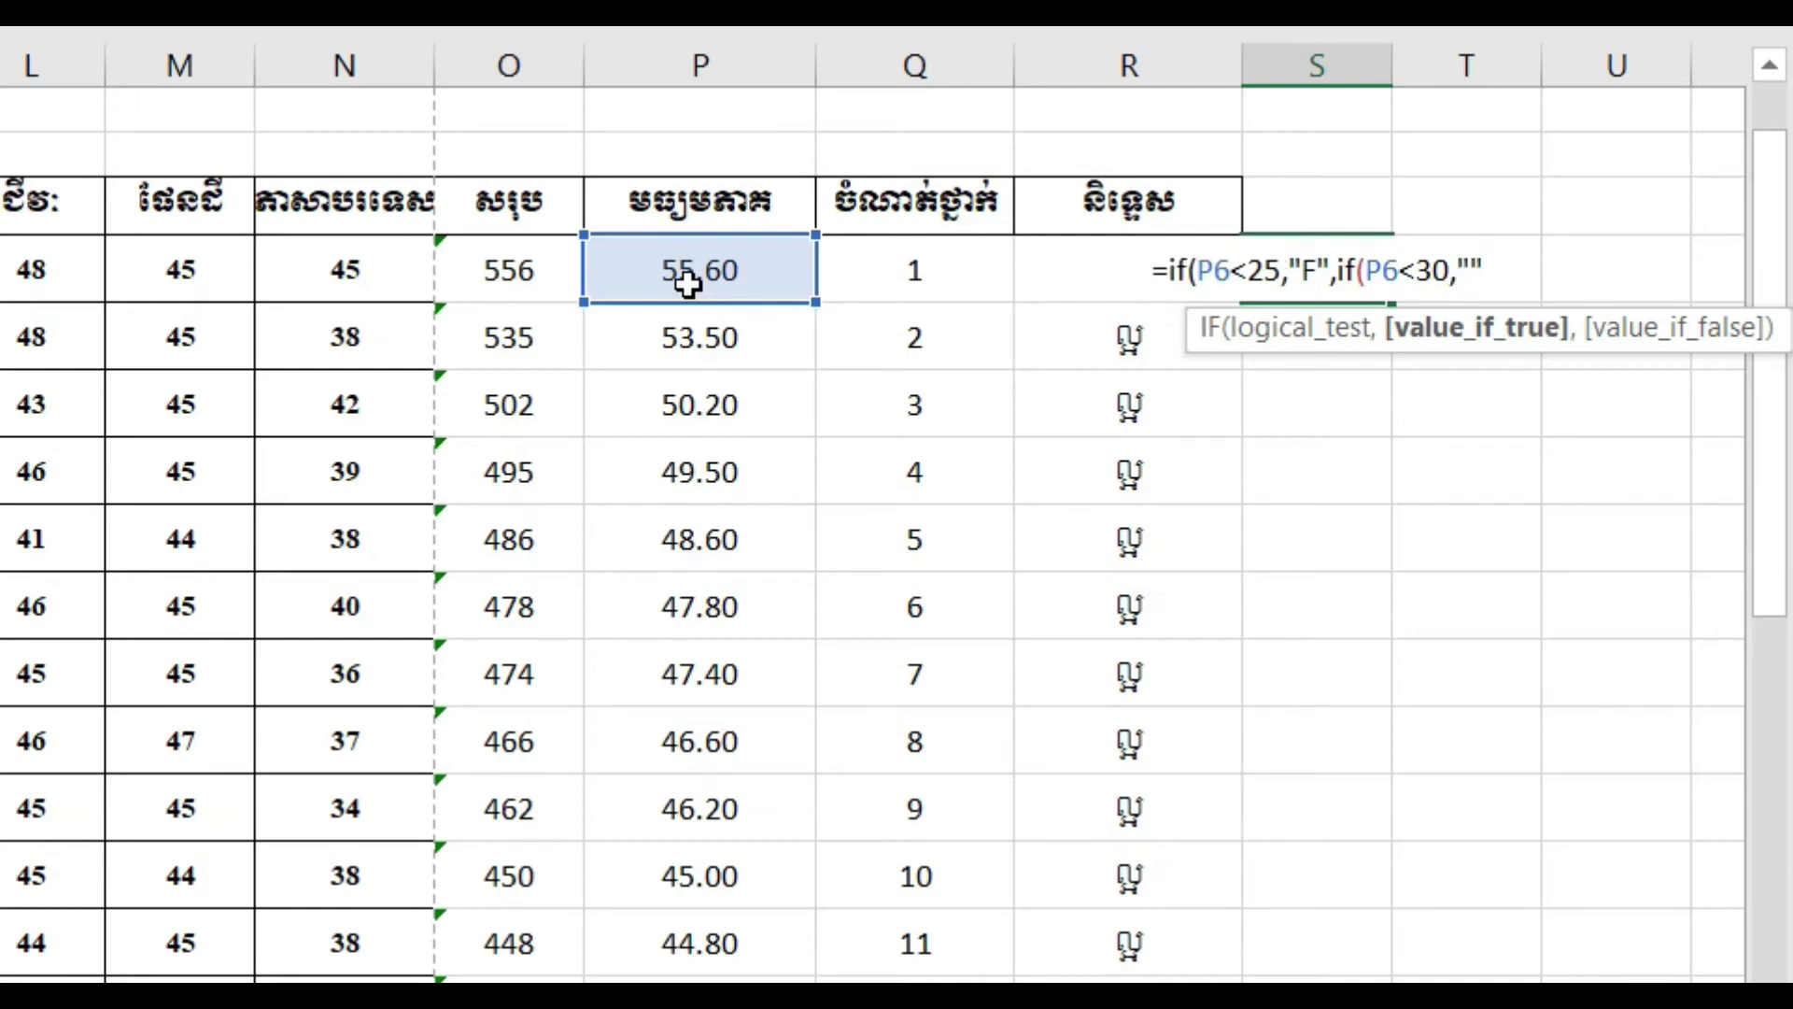
pyautogui.press('BackSpace')
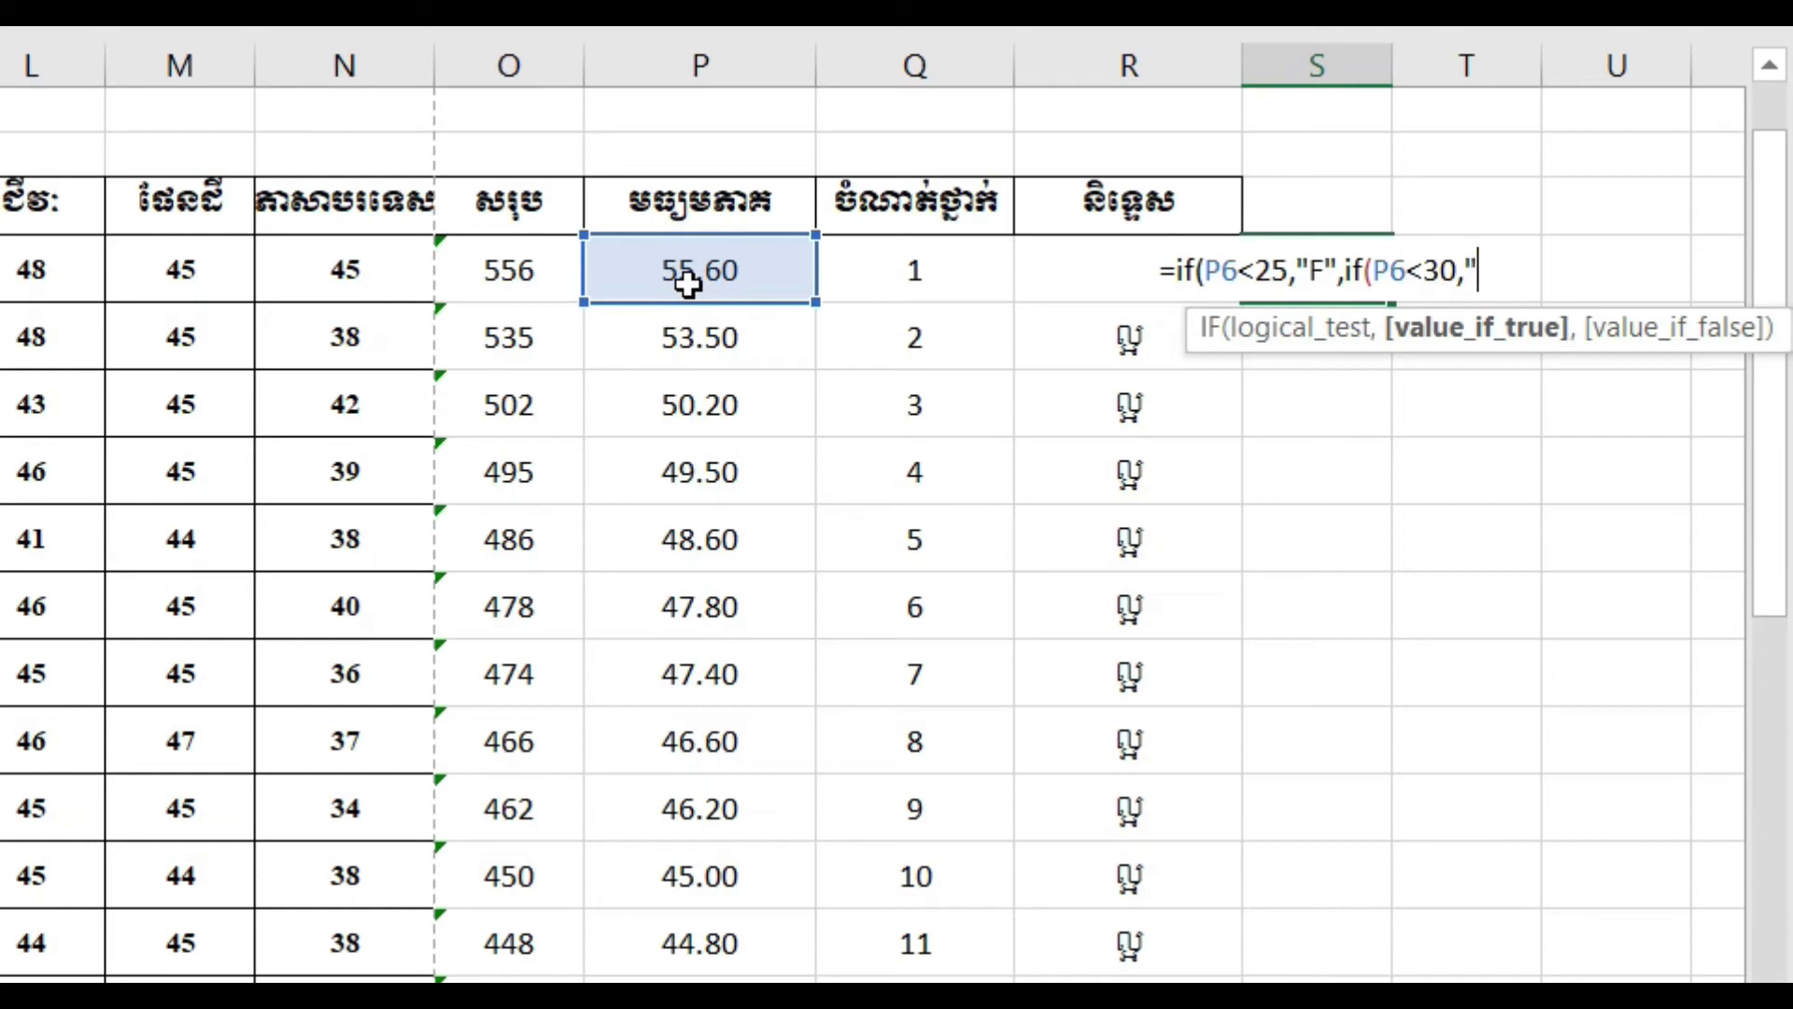
pyautogui.write('E')
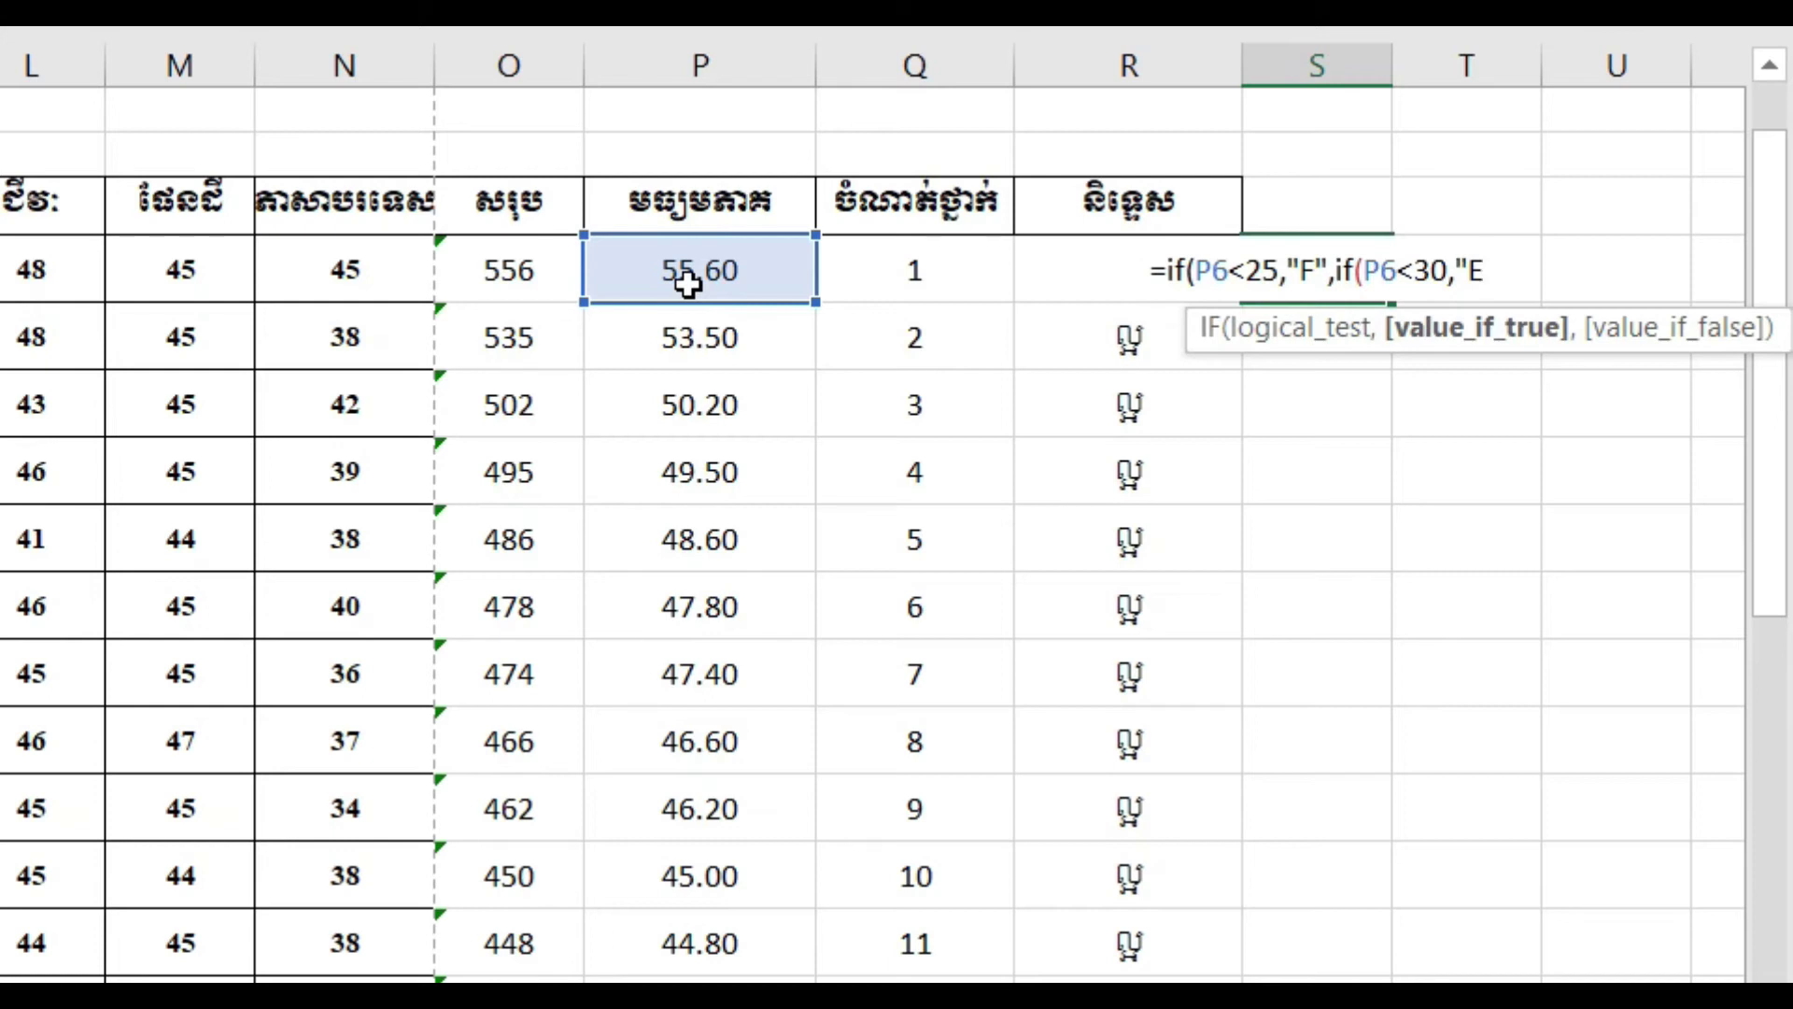
pyautogui.write('""')
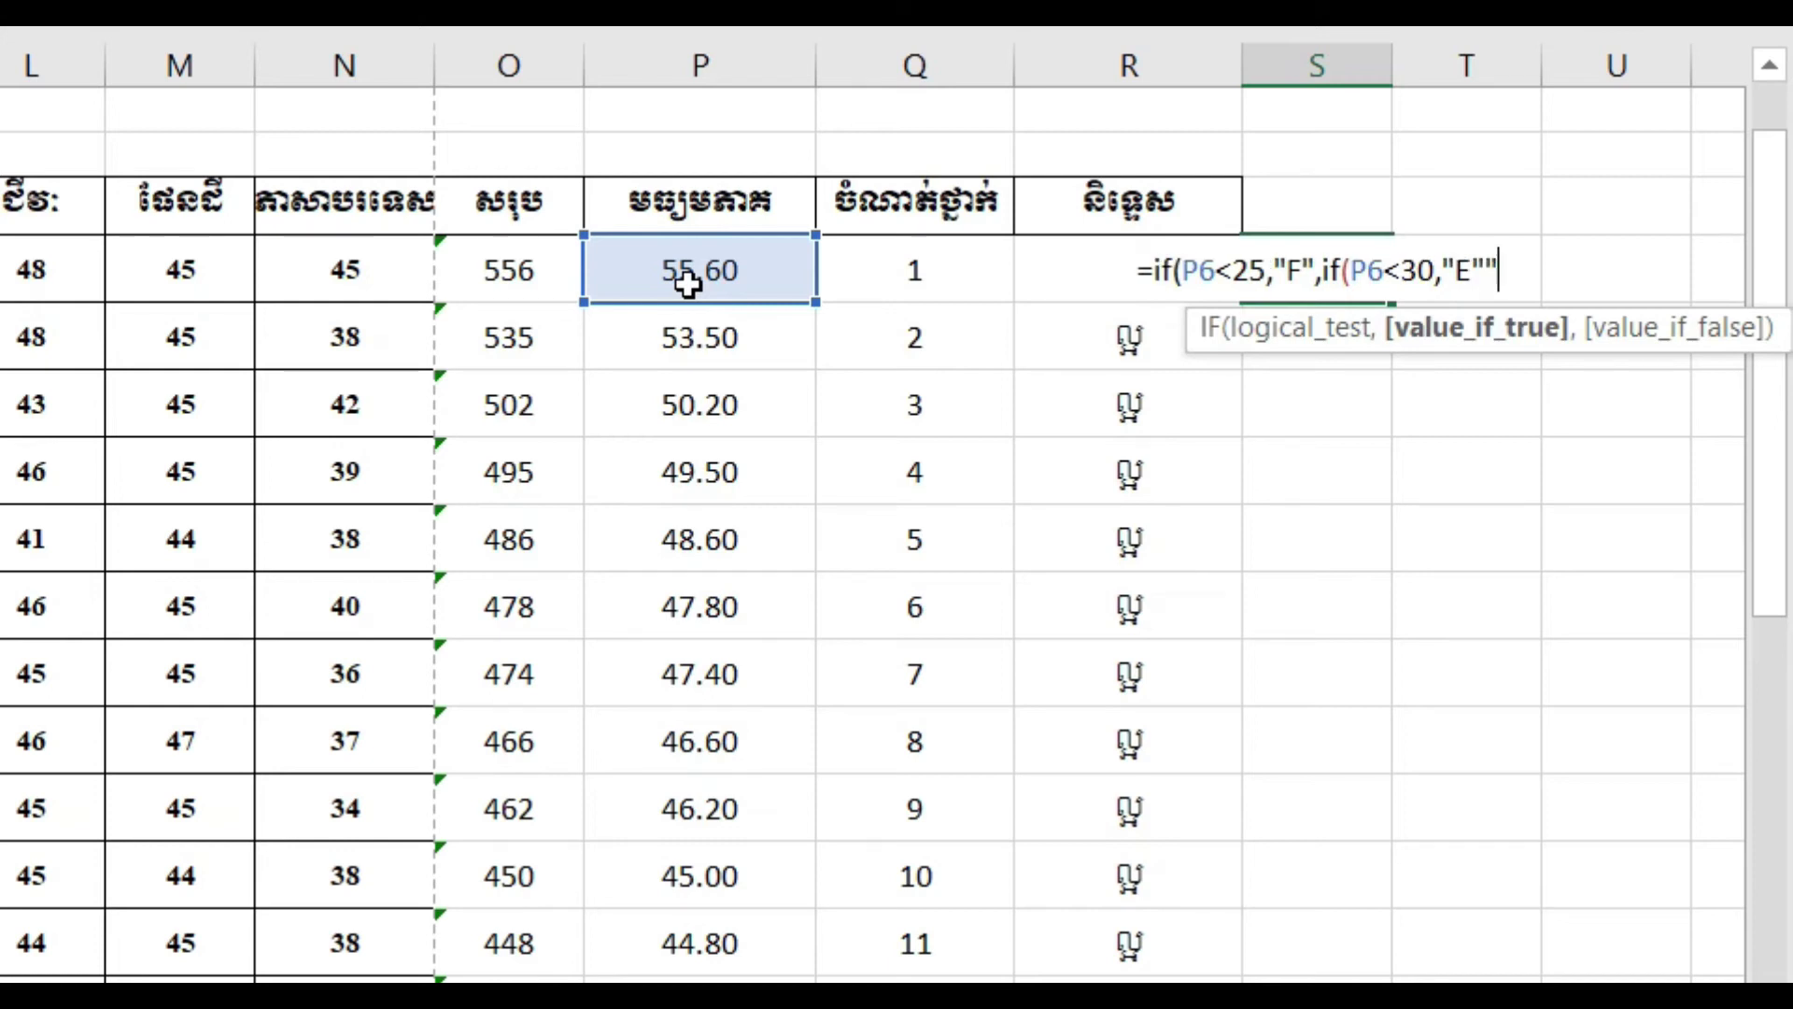
pyautogui.press('BackSpace')
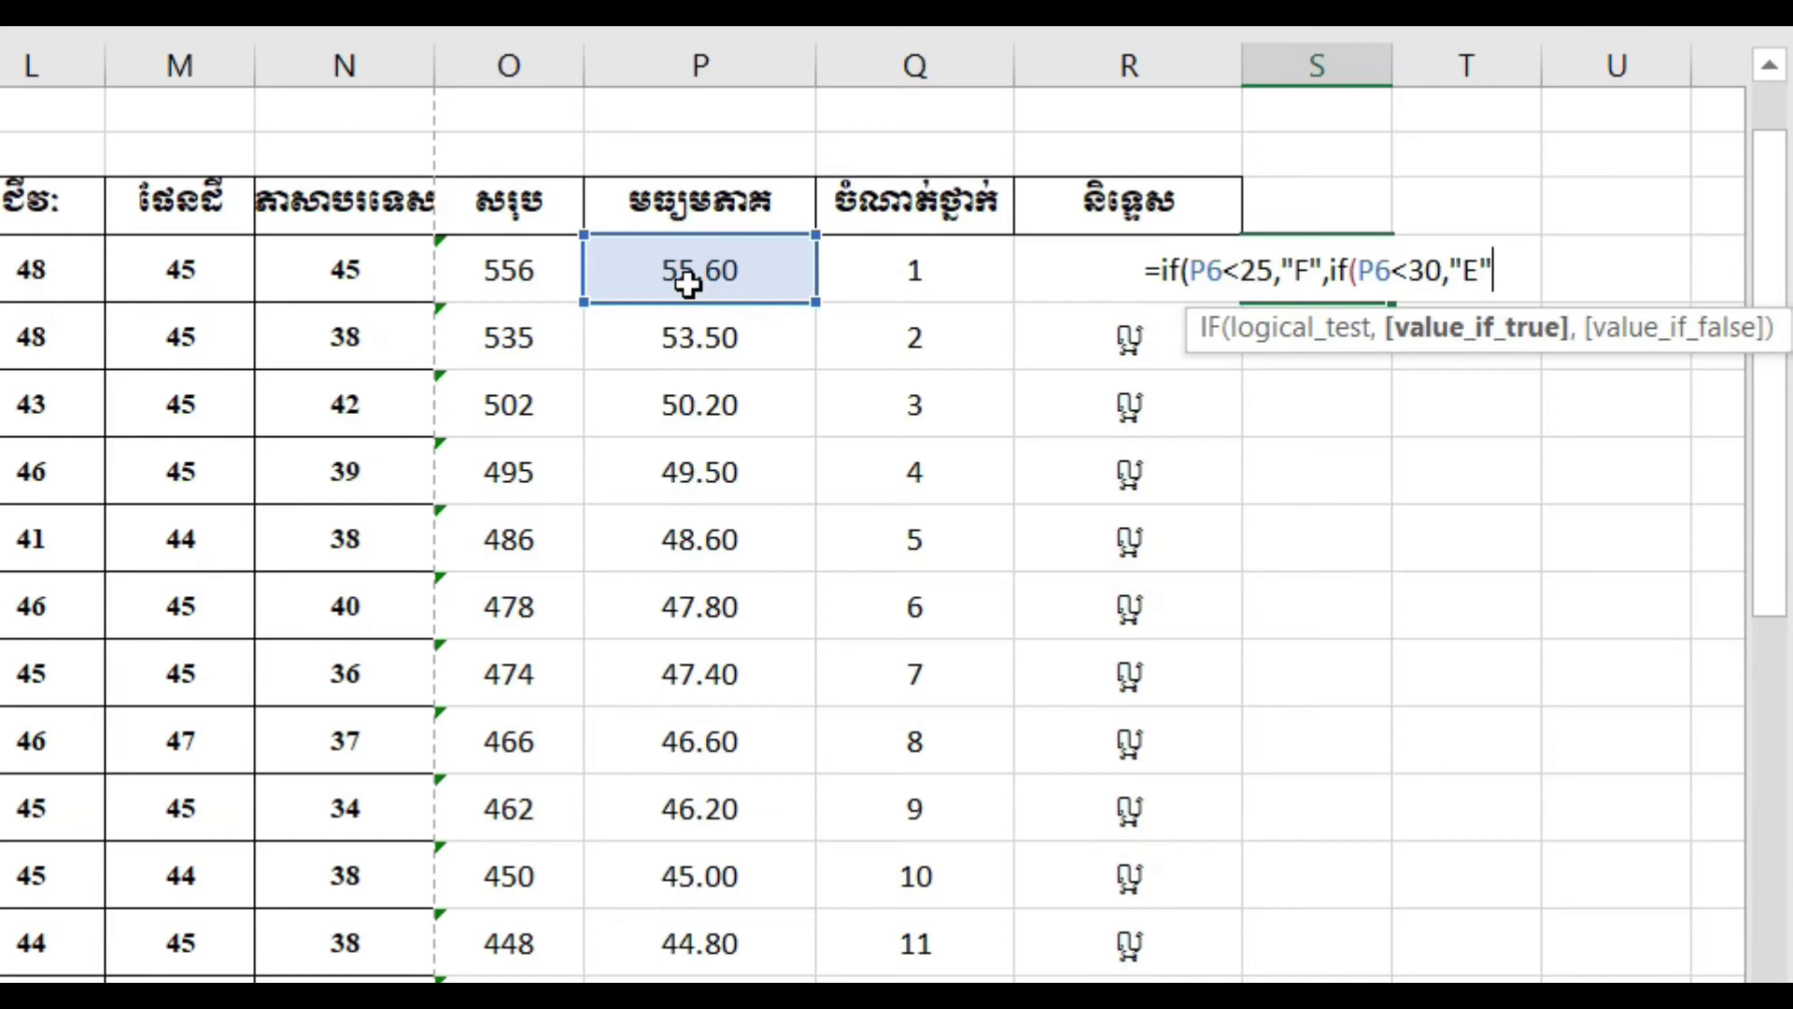
pyautogui.write(',')
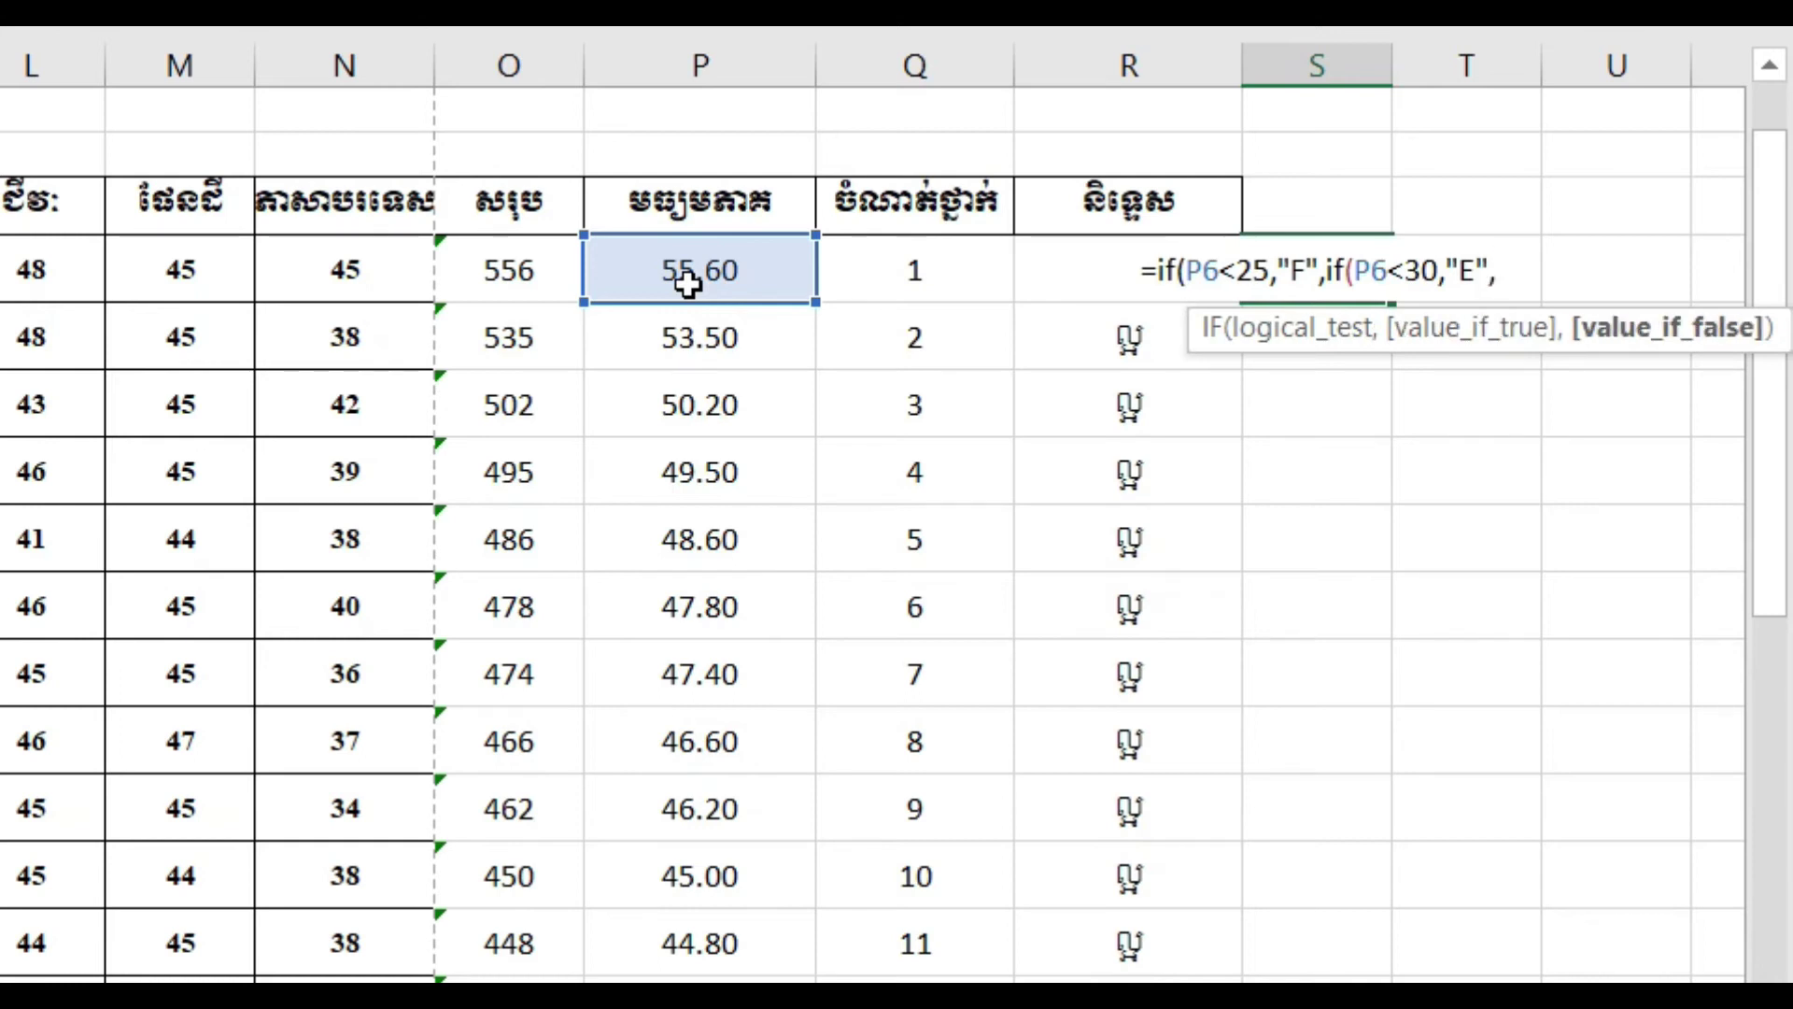
pyautogui.write('if(')
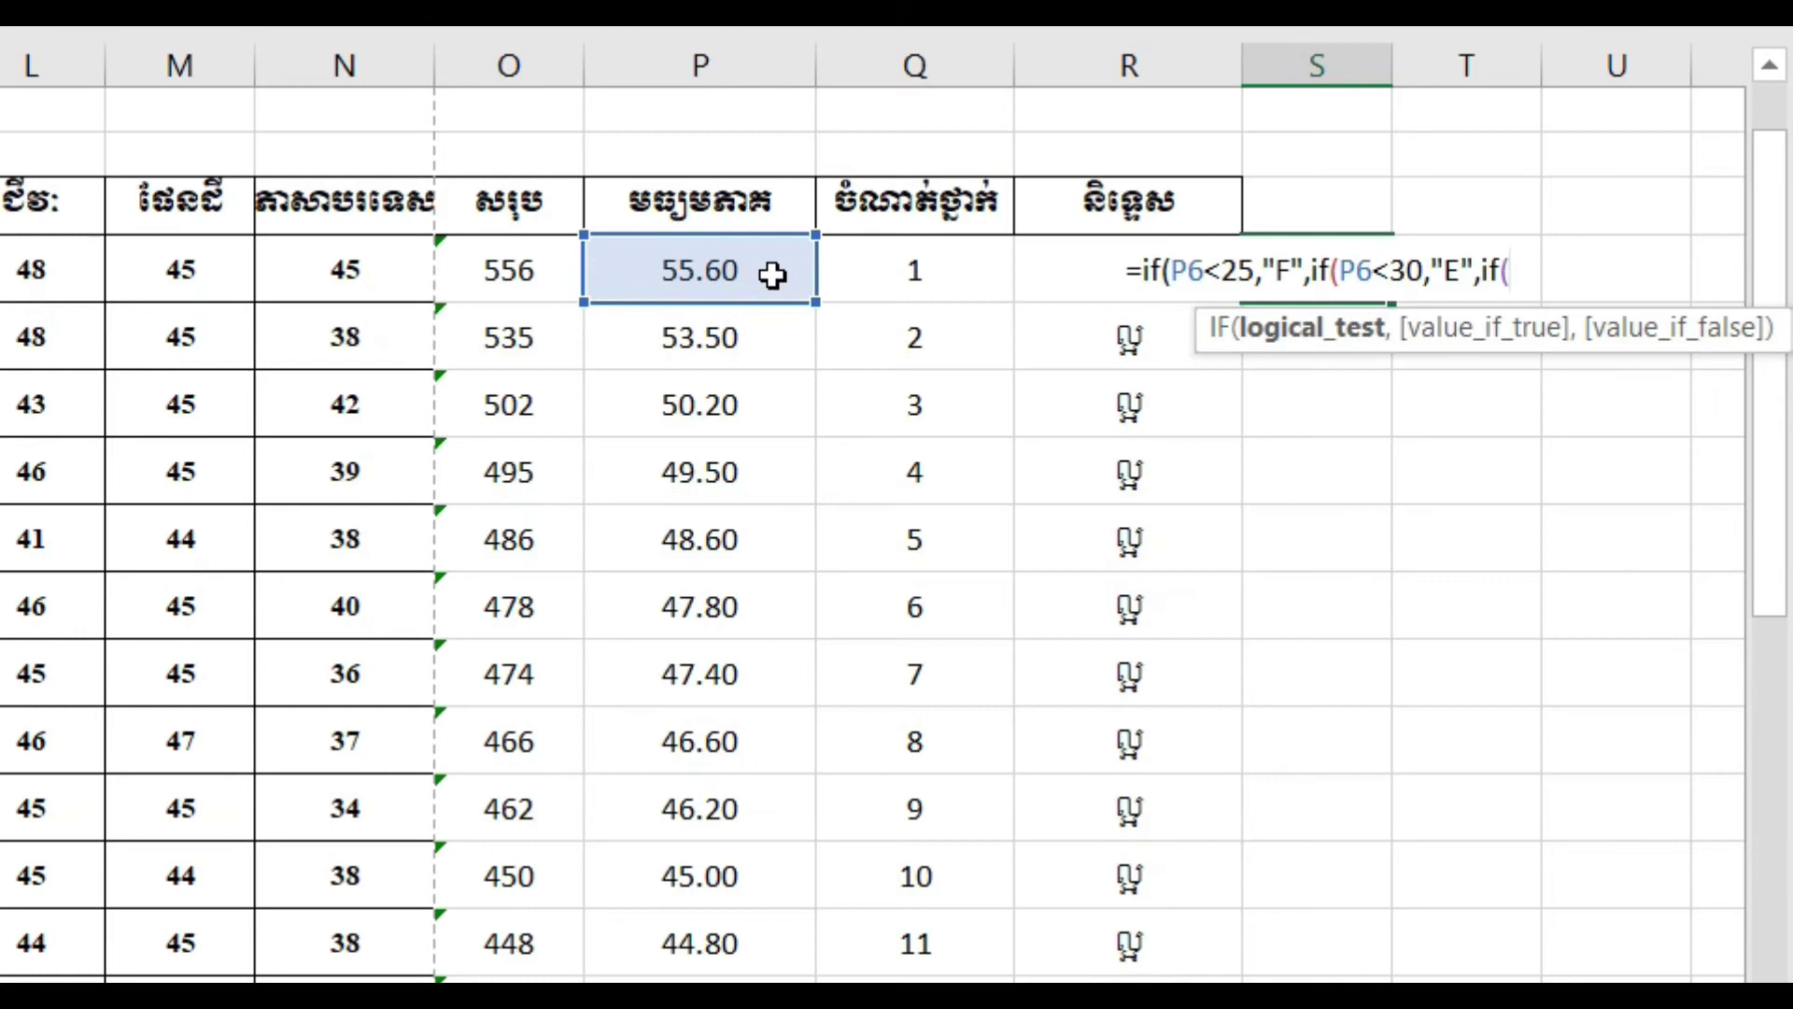
# - Add the S6 test P6<35 returning "D" and open another IF
pyautogui.click(772, 273)
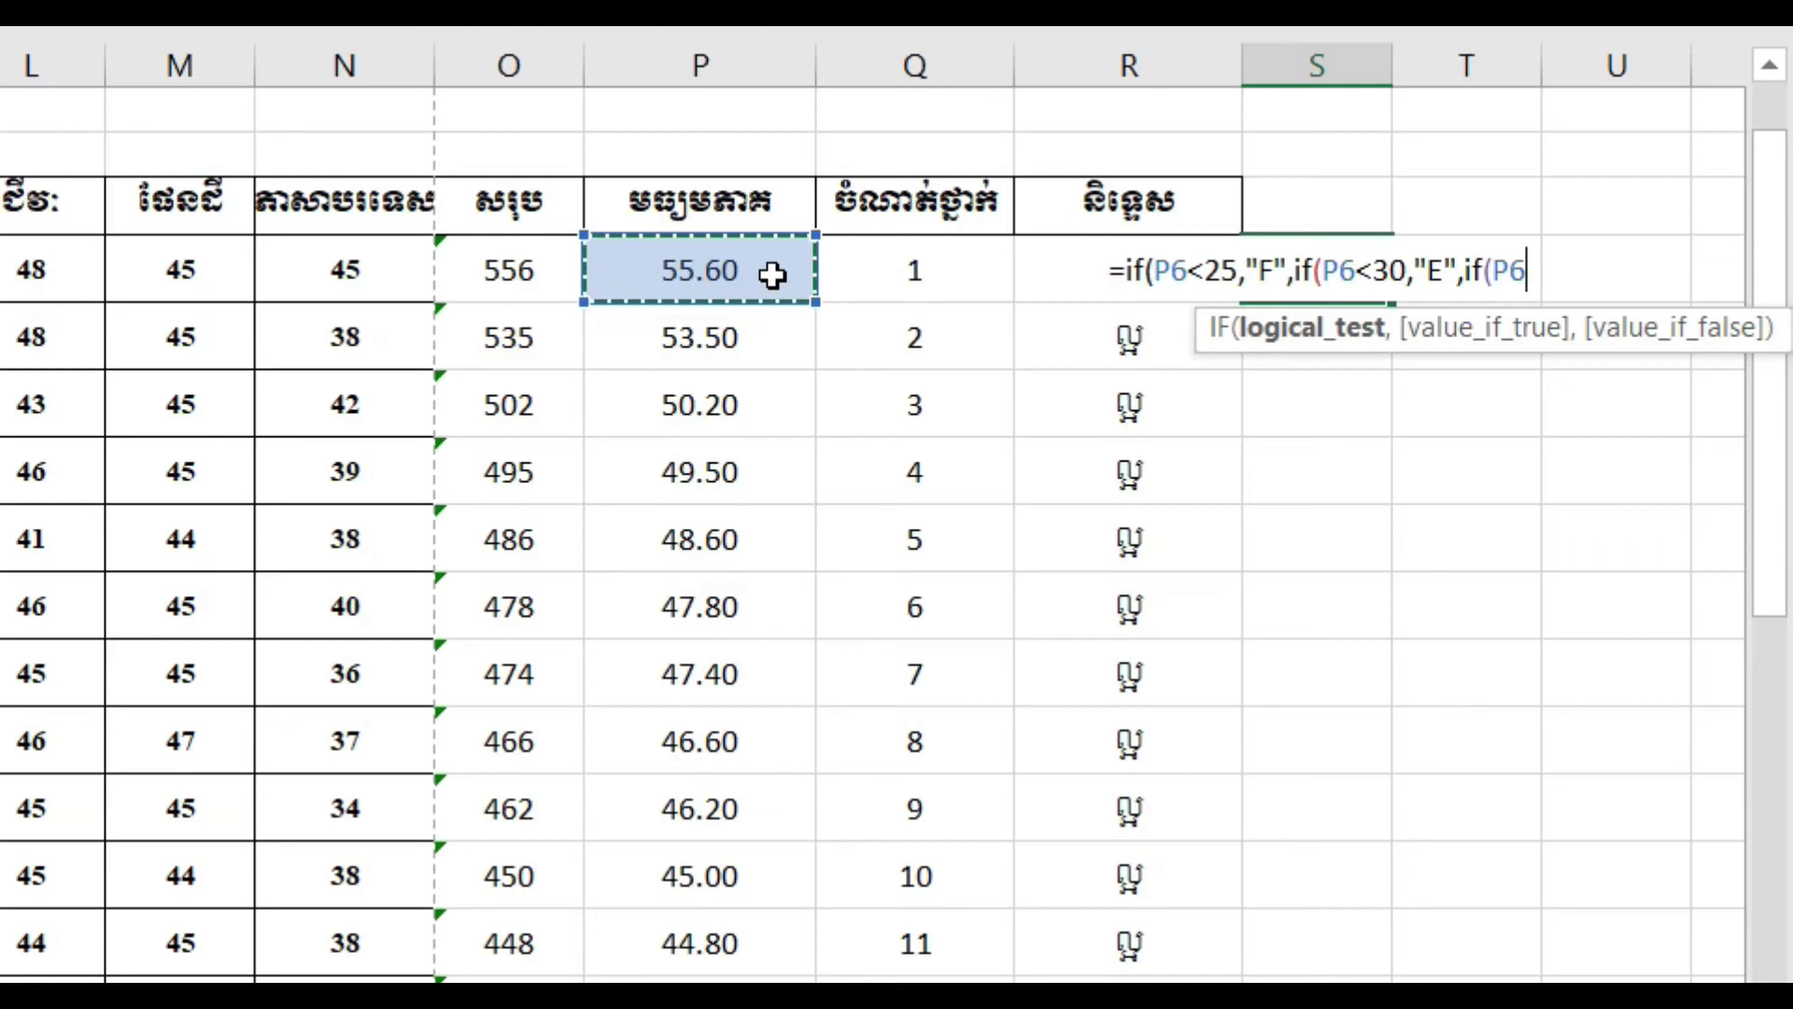
pyautogui.write('<')
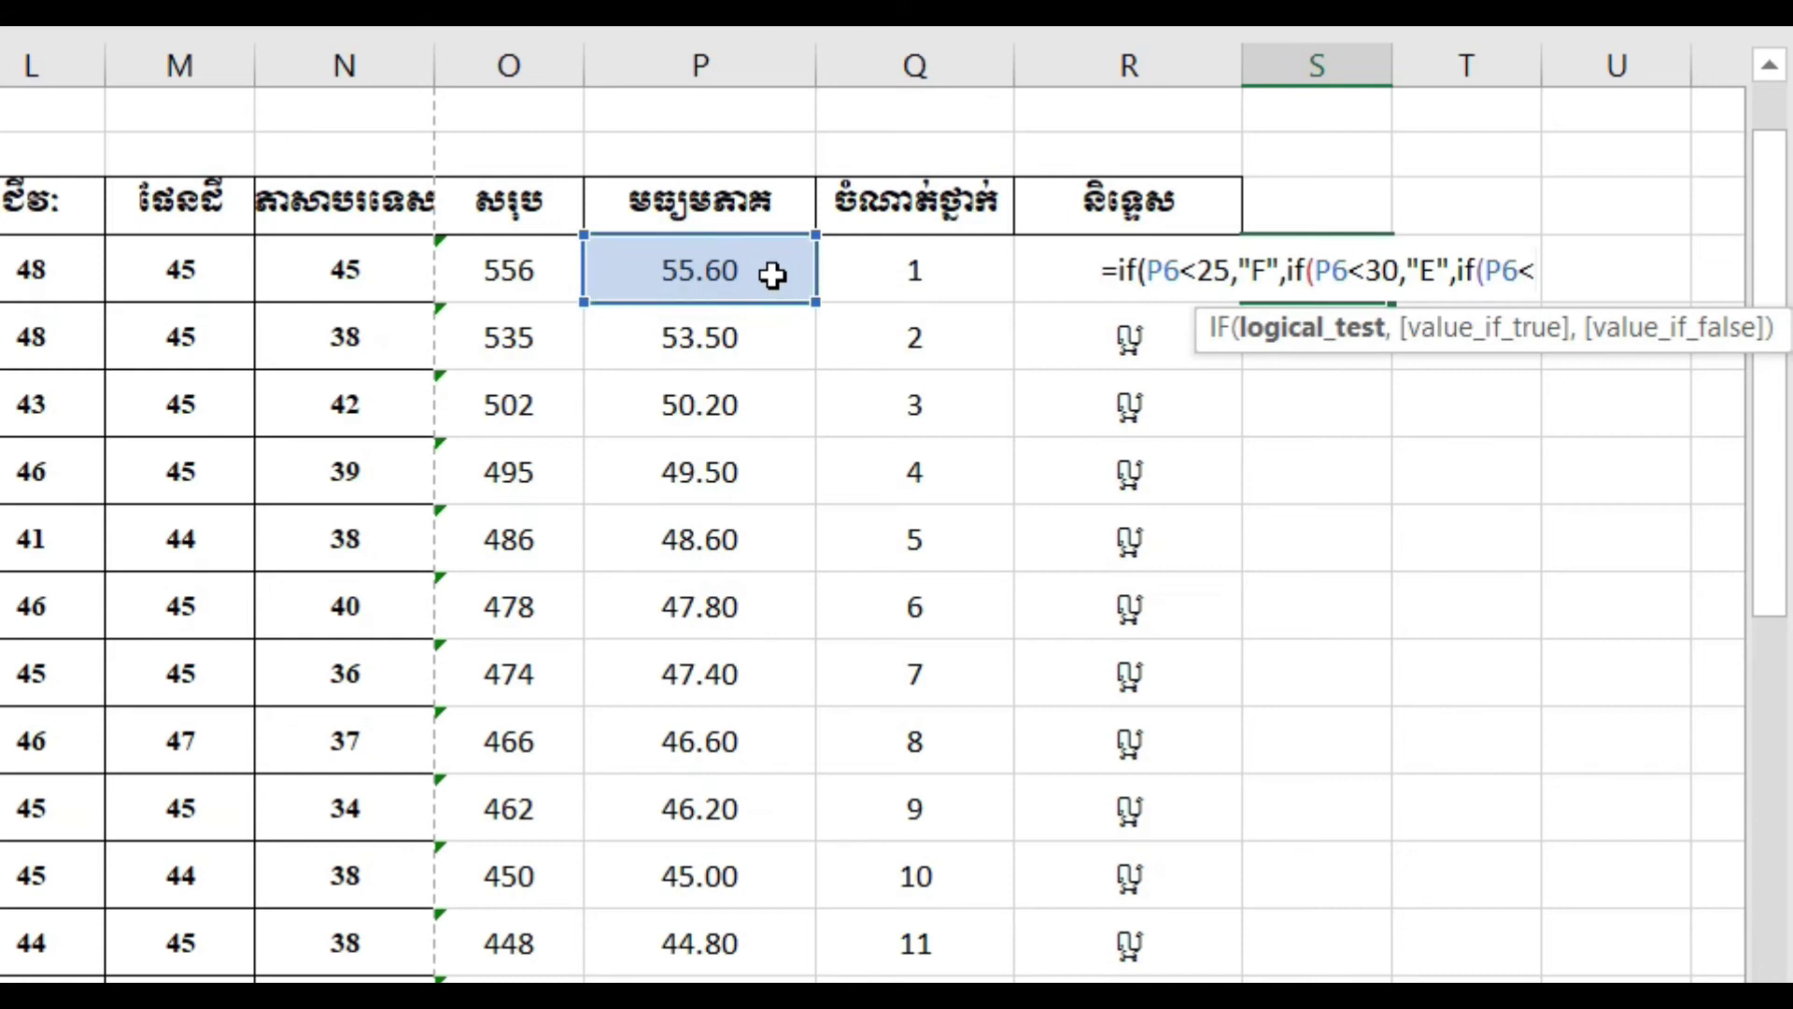
pyautogui.write('35')
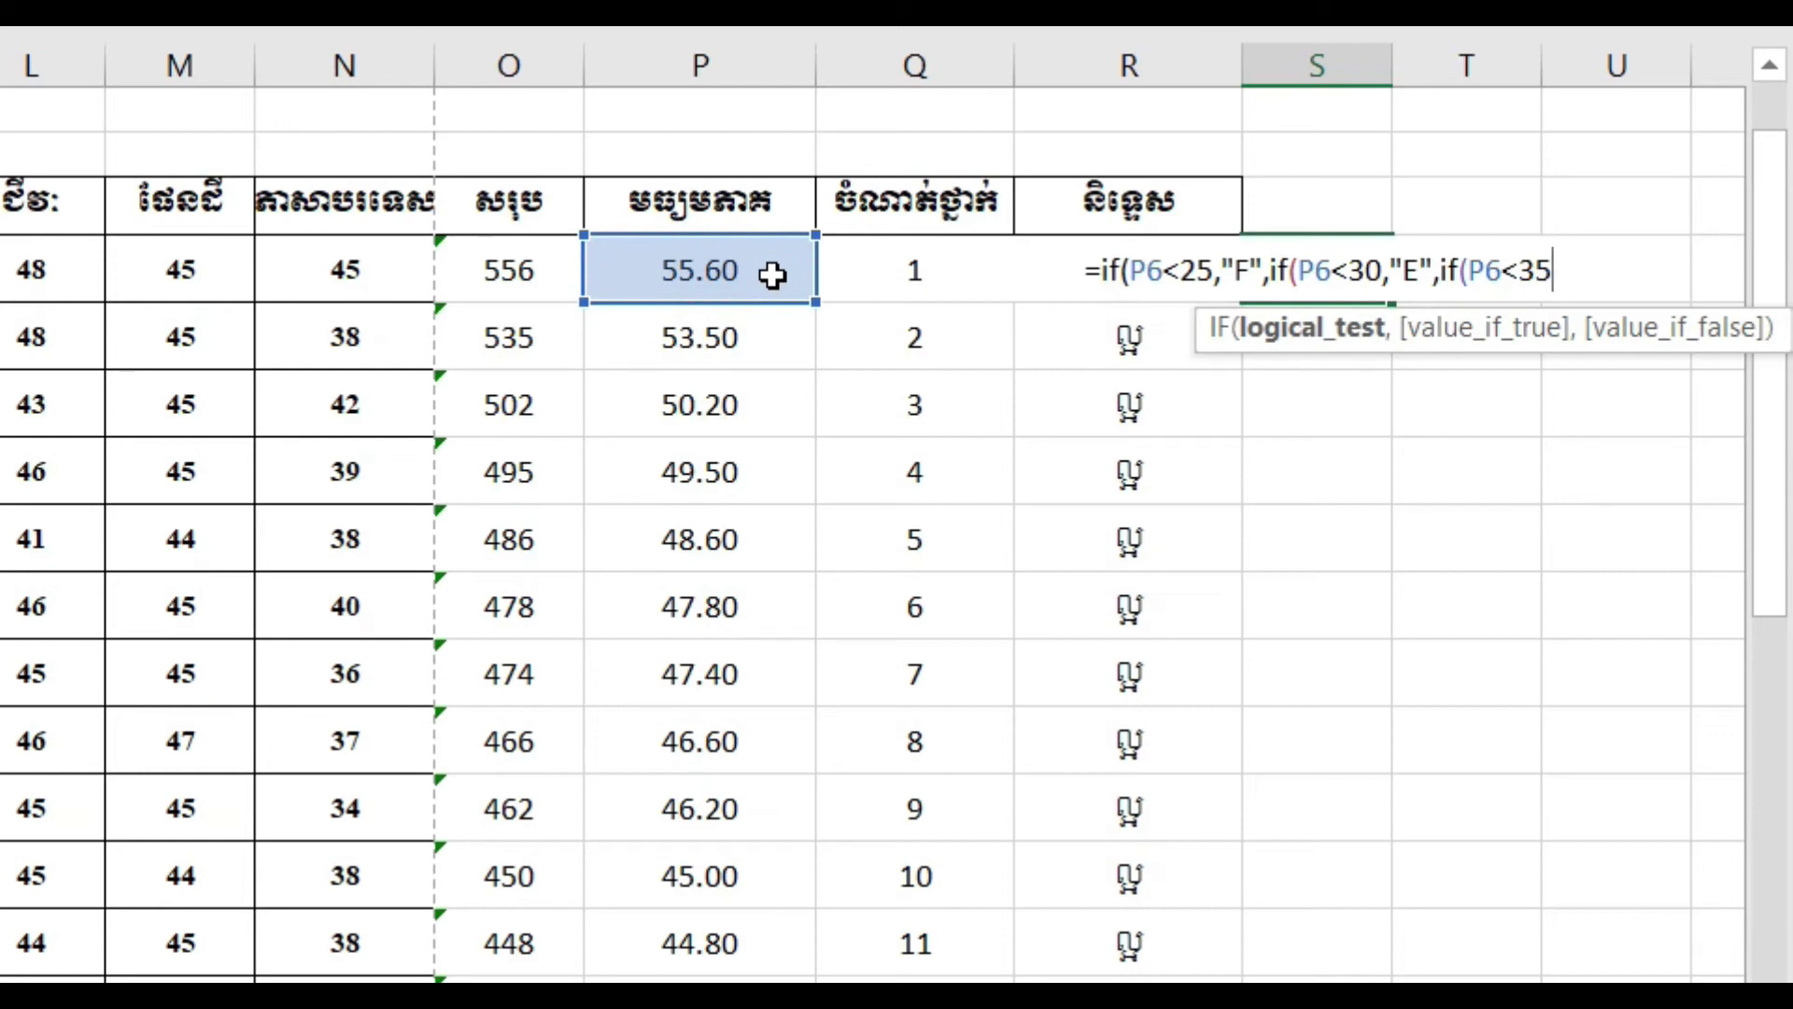
pyautogui.write(',')
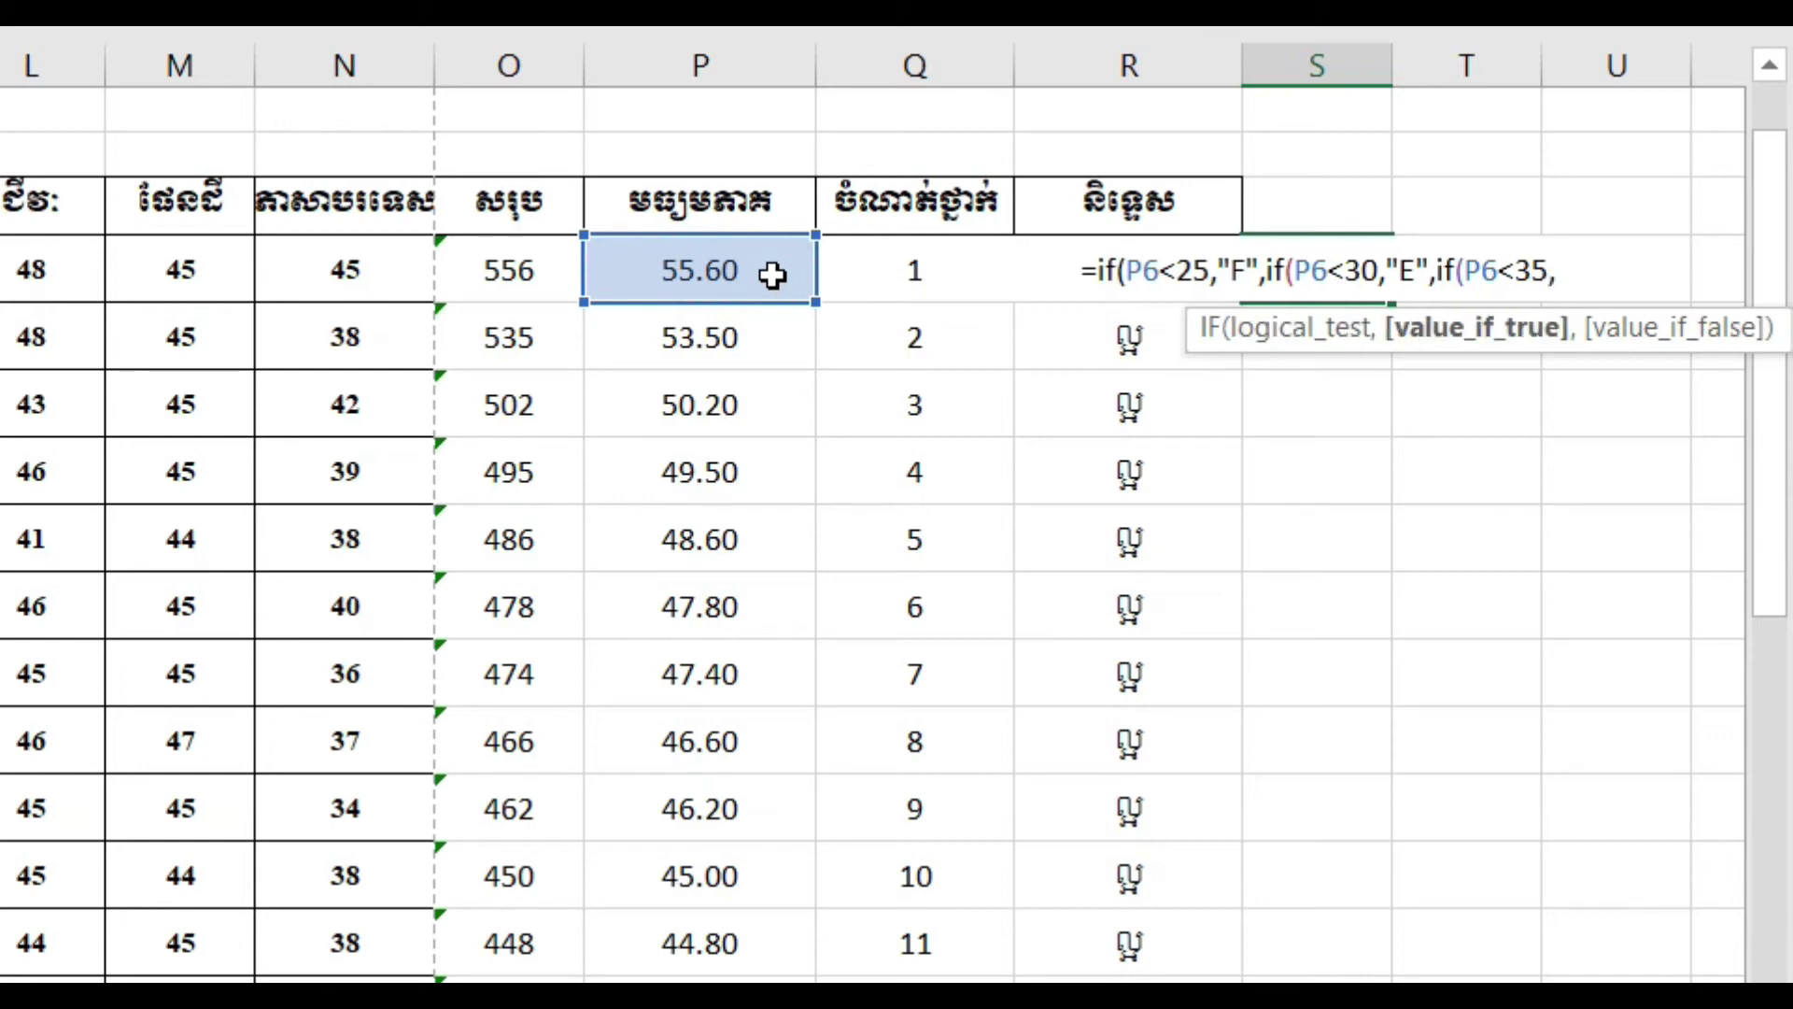
pyautogui.write('""')
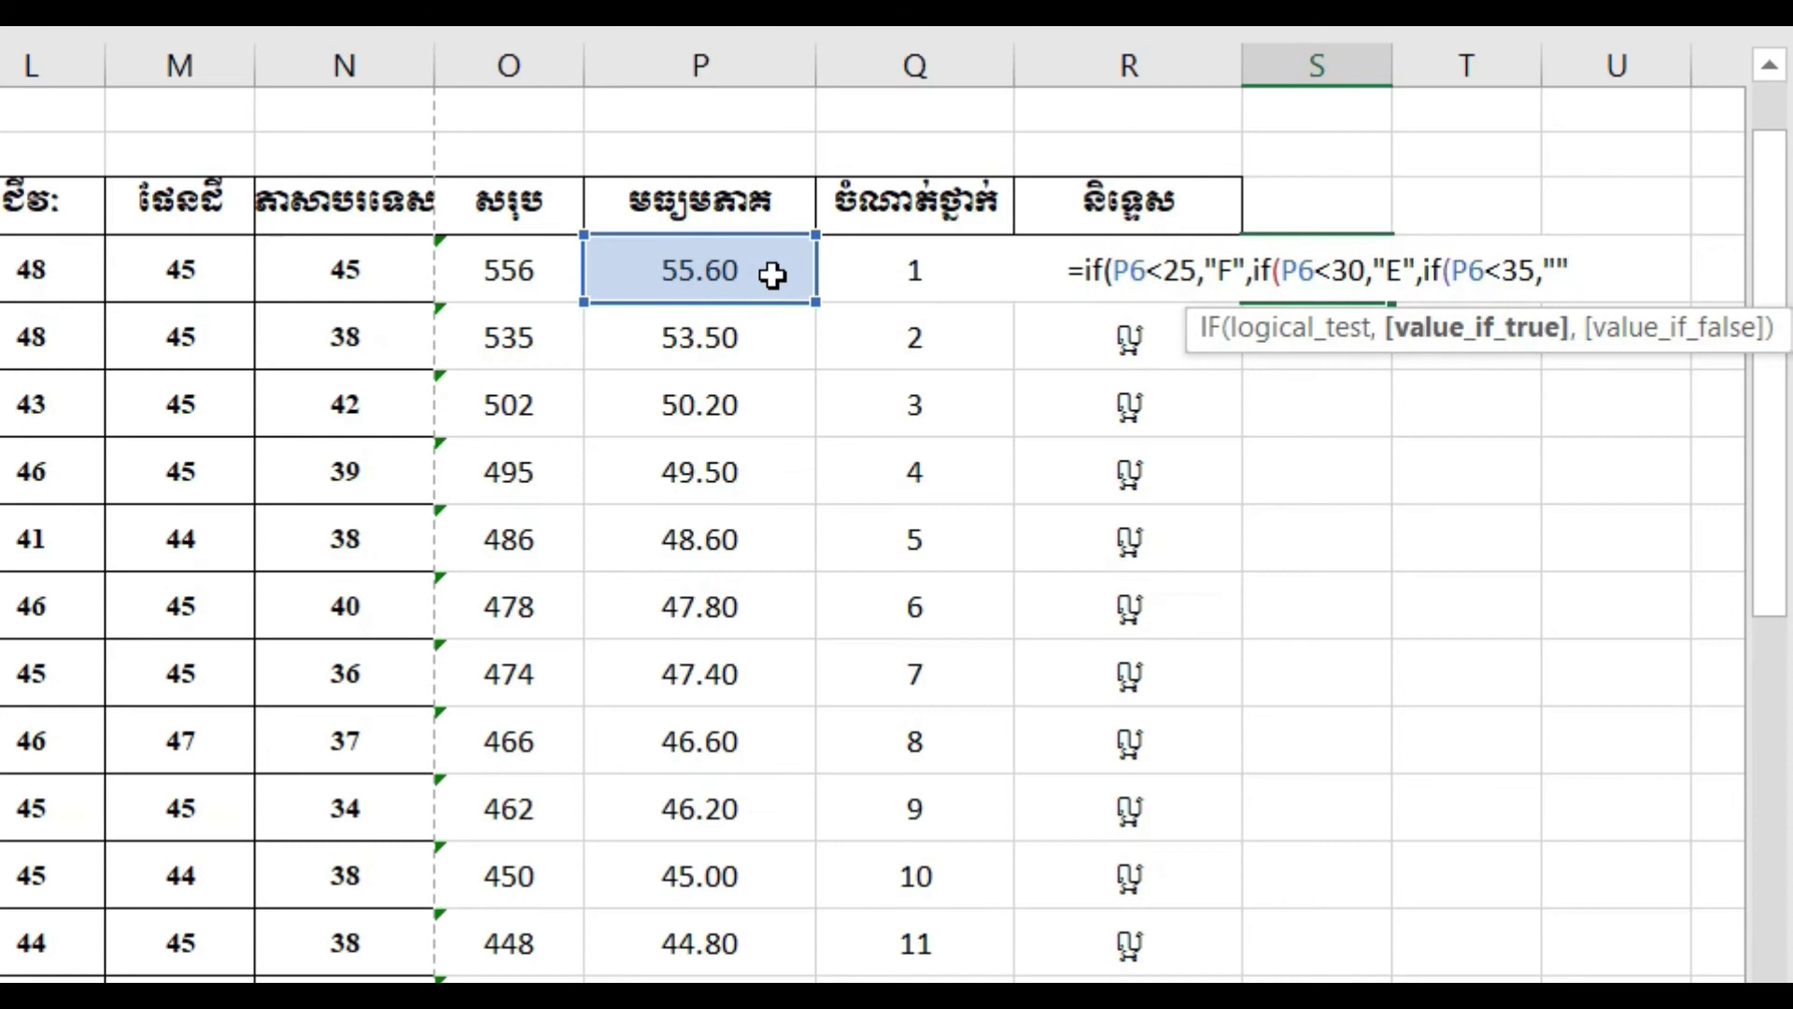
pyautogui.press('BackSpace')
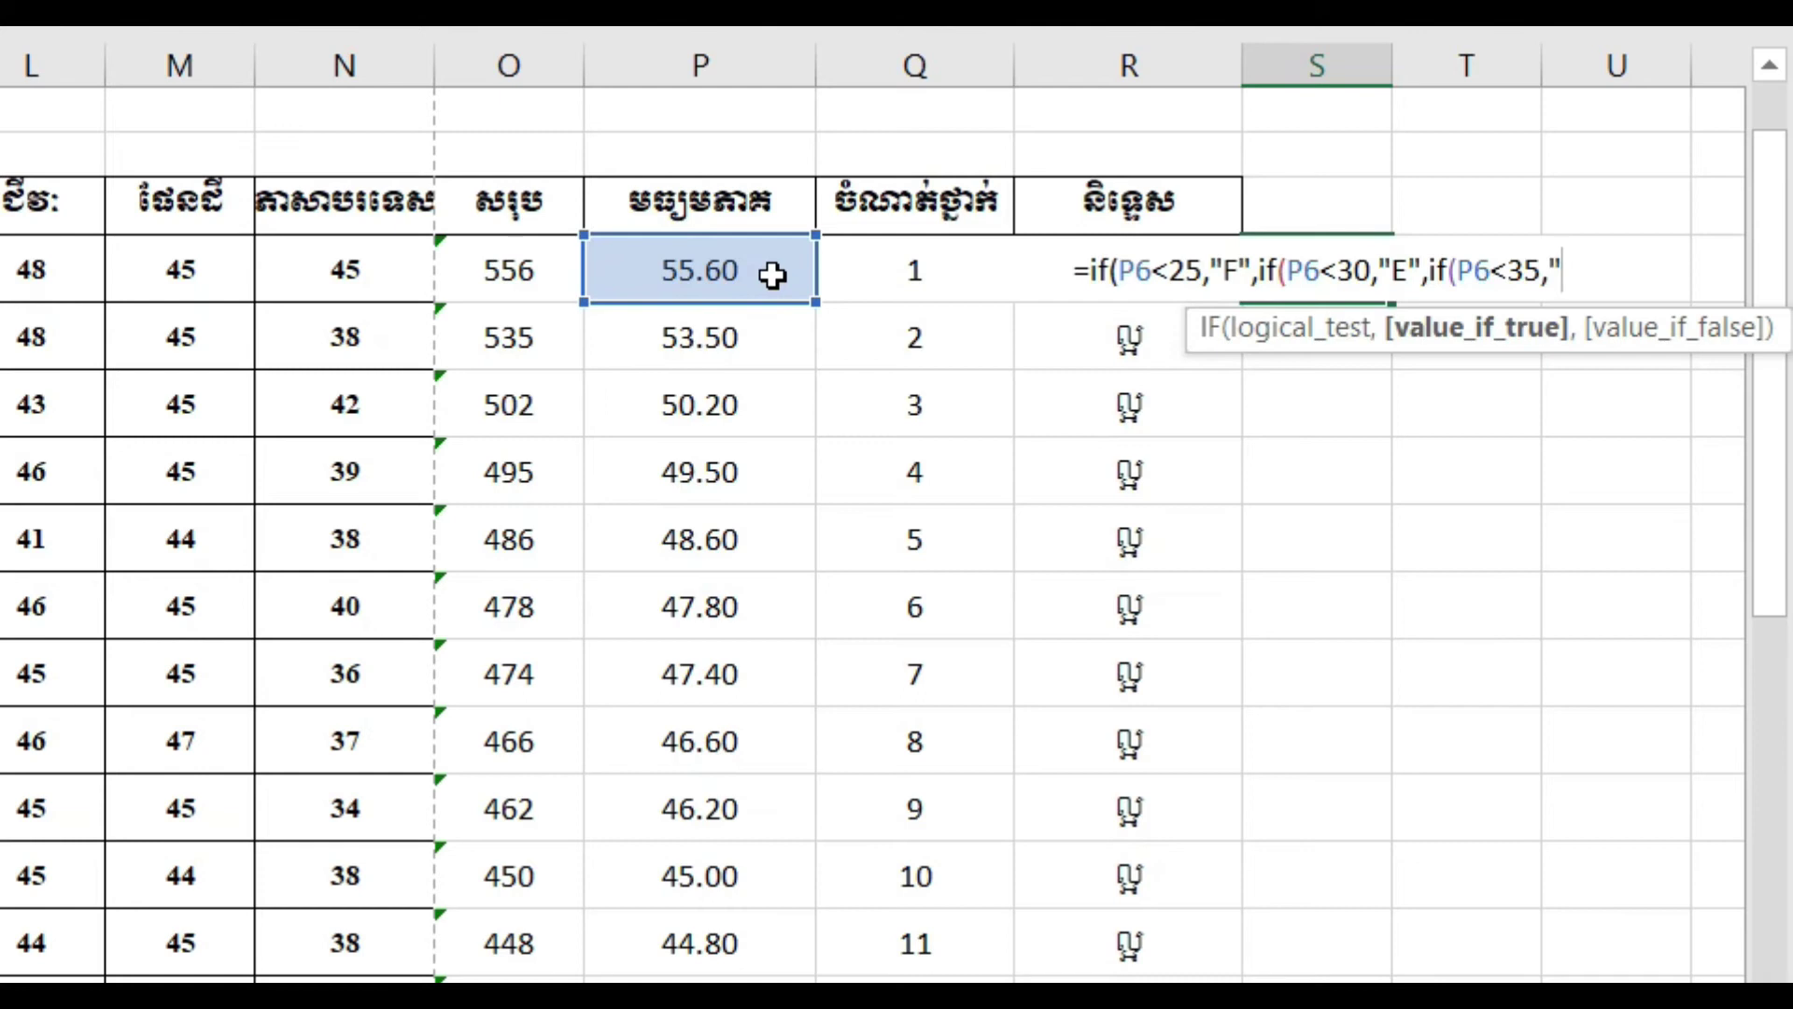
pyautogui.write('D')
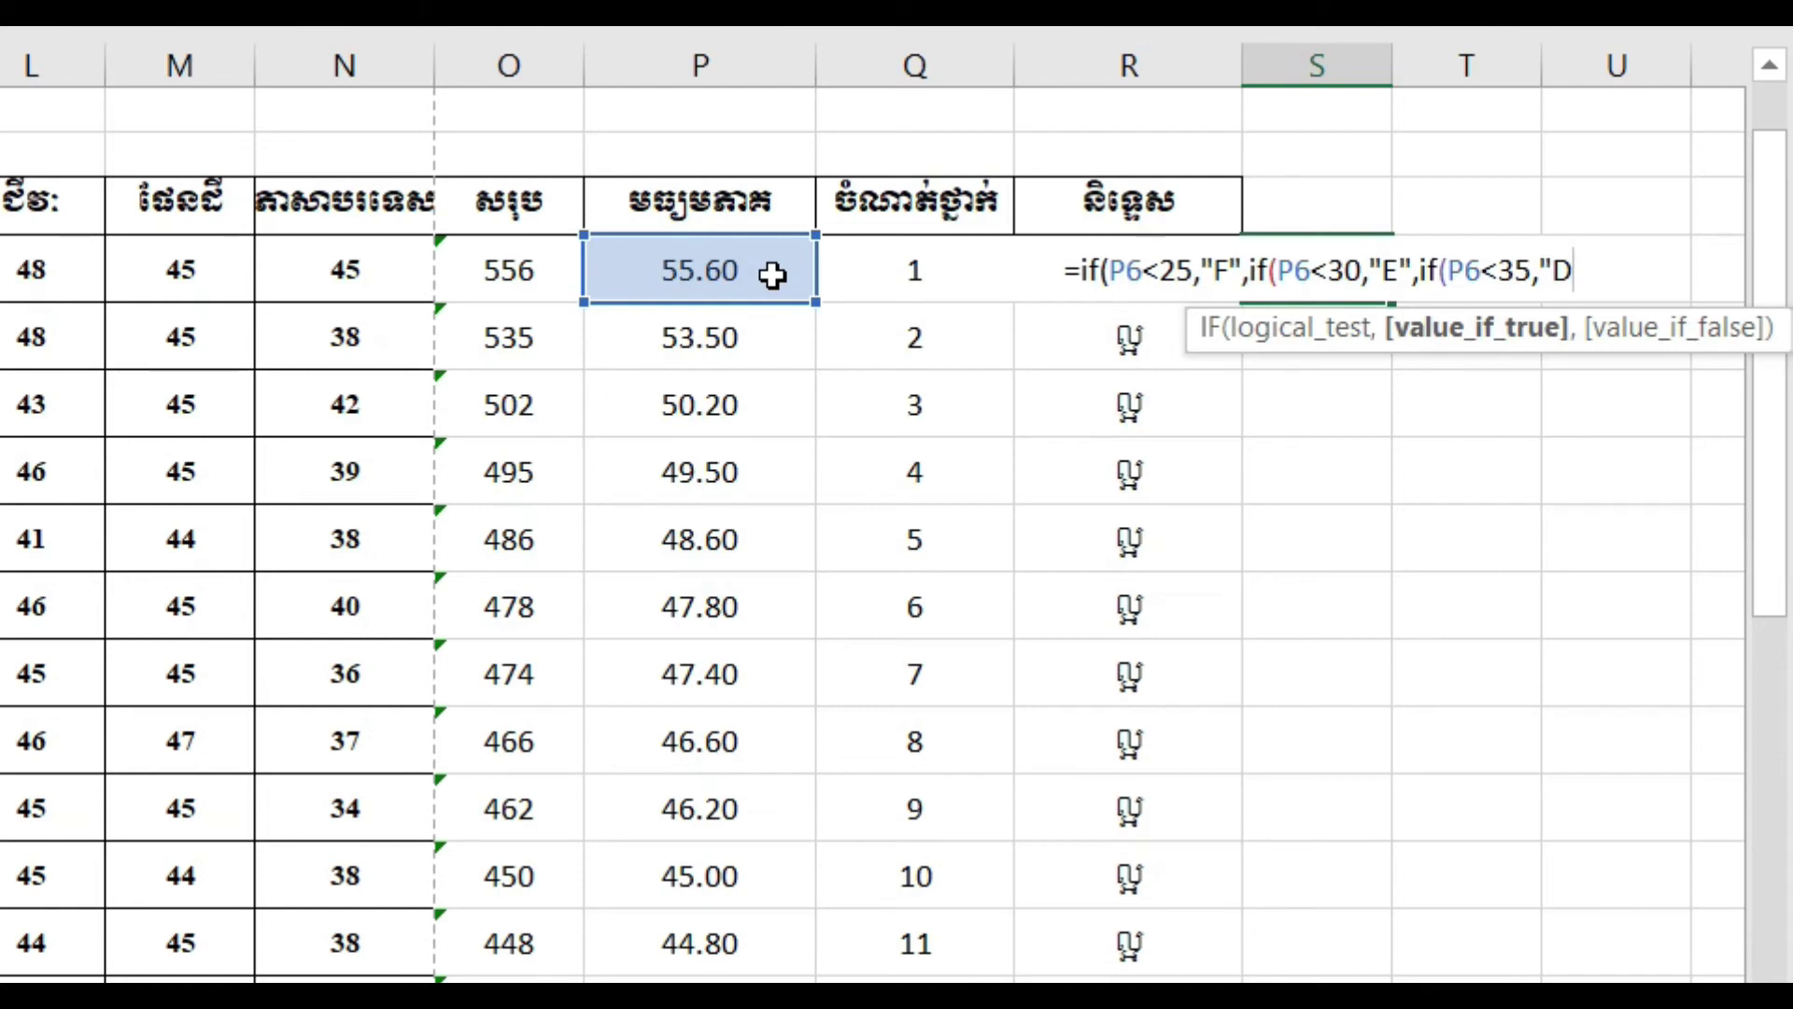
pyautogui.write('""')
pyautogui.press('BackSpace')
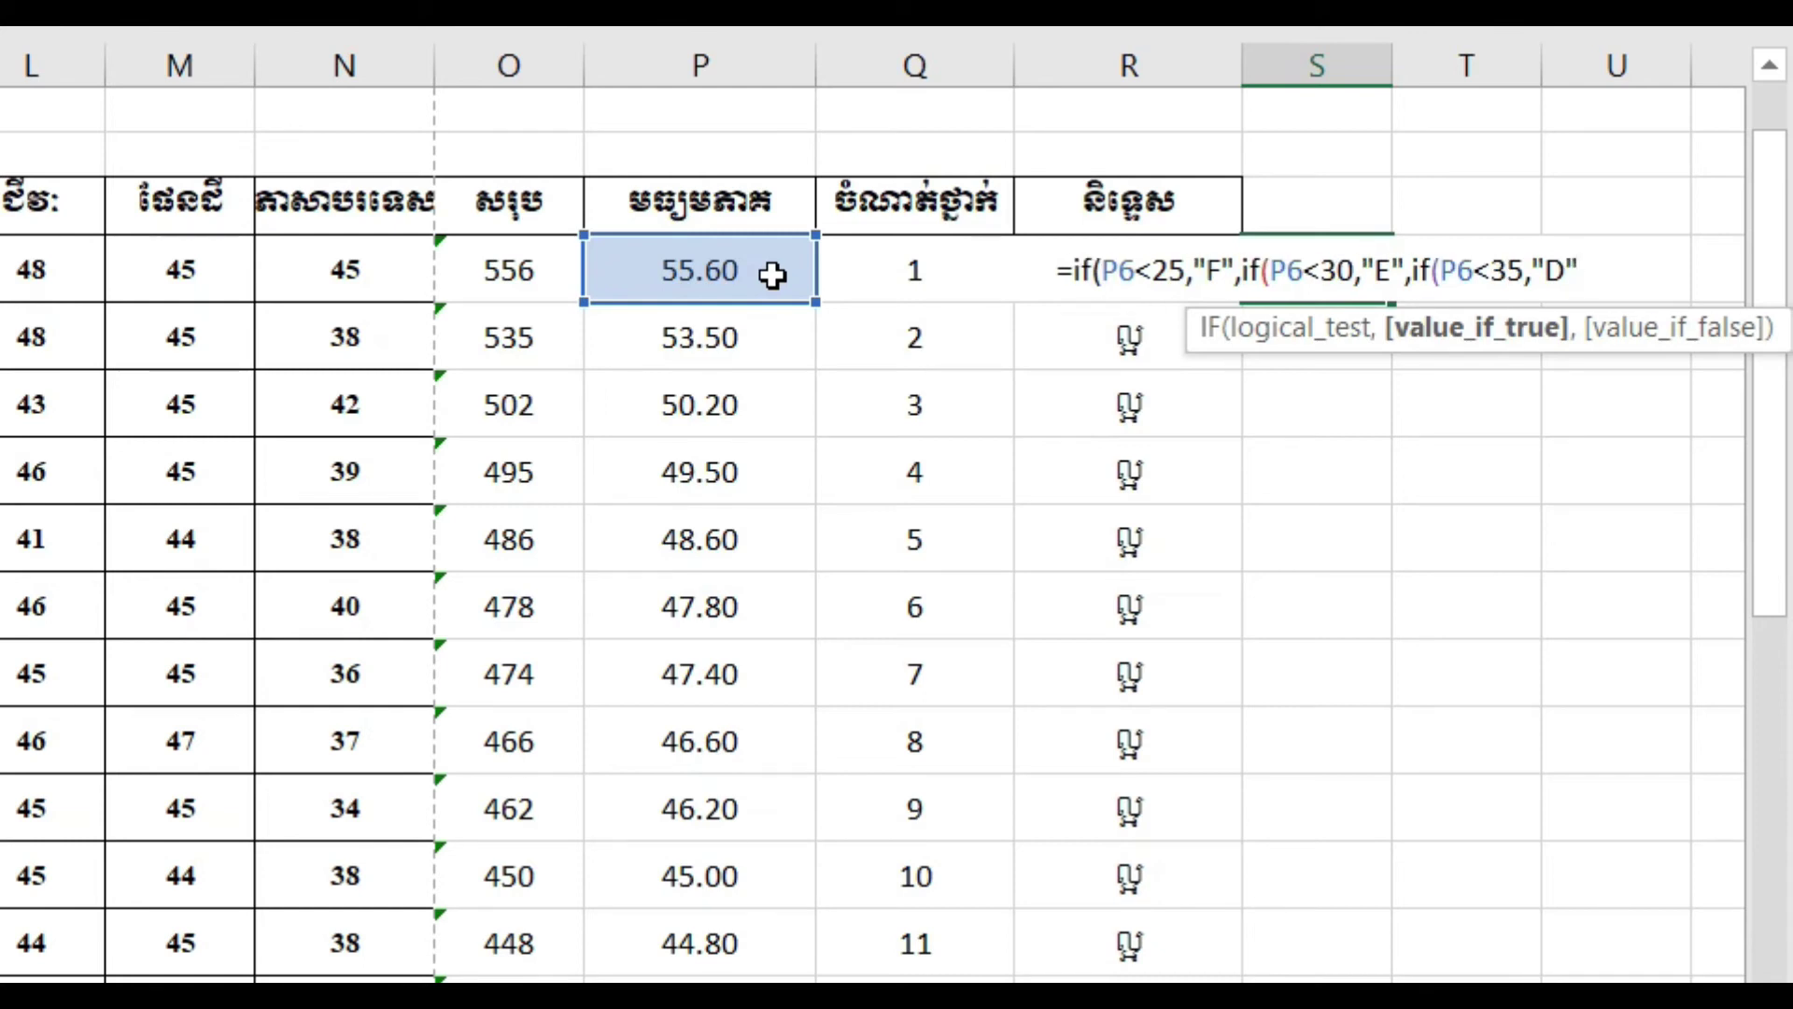
pyautogui.write(',')
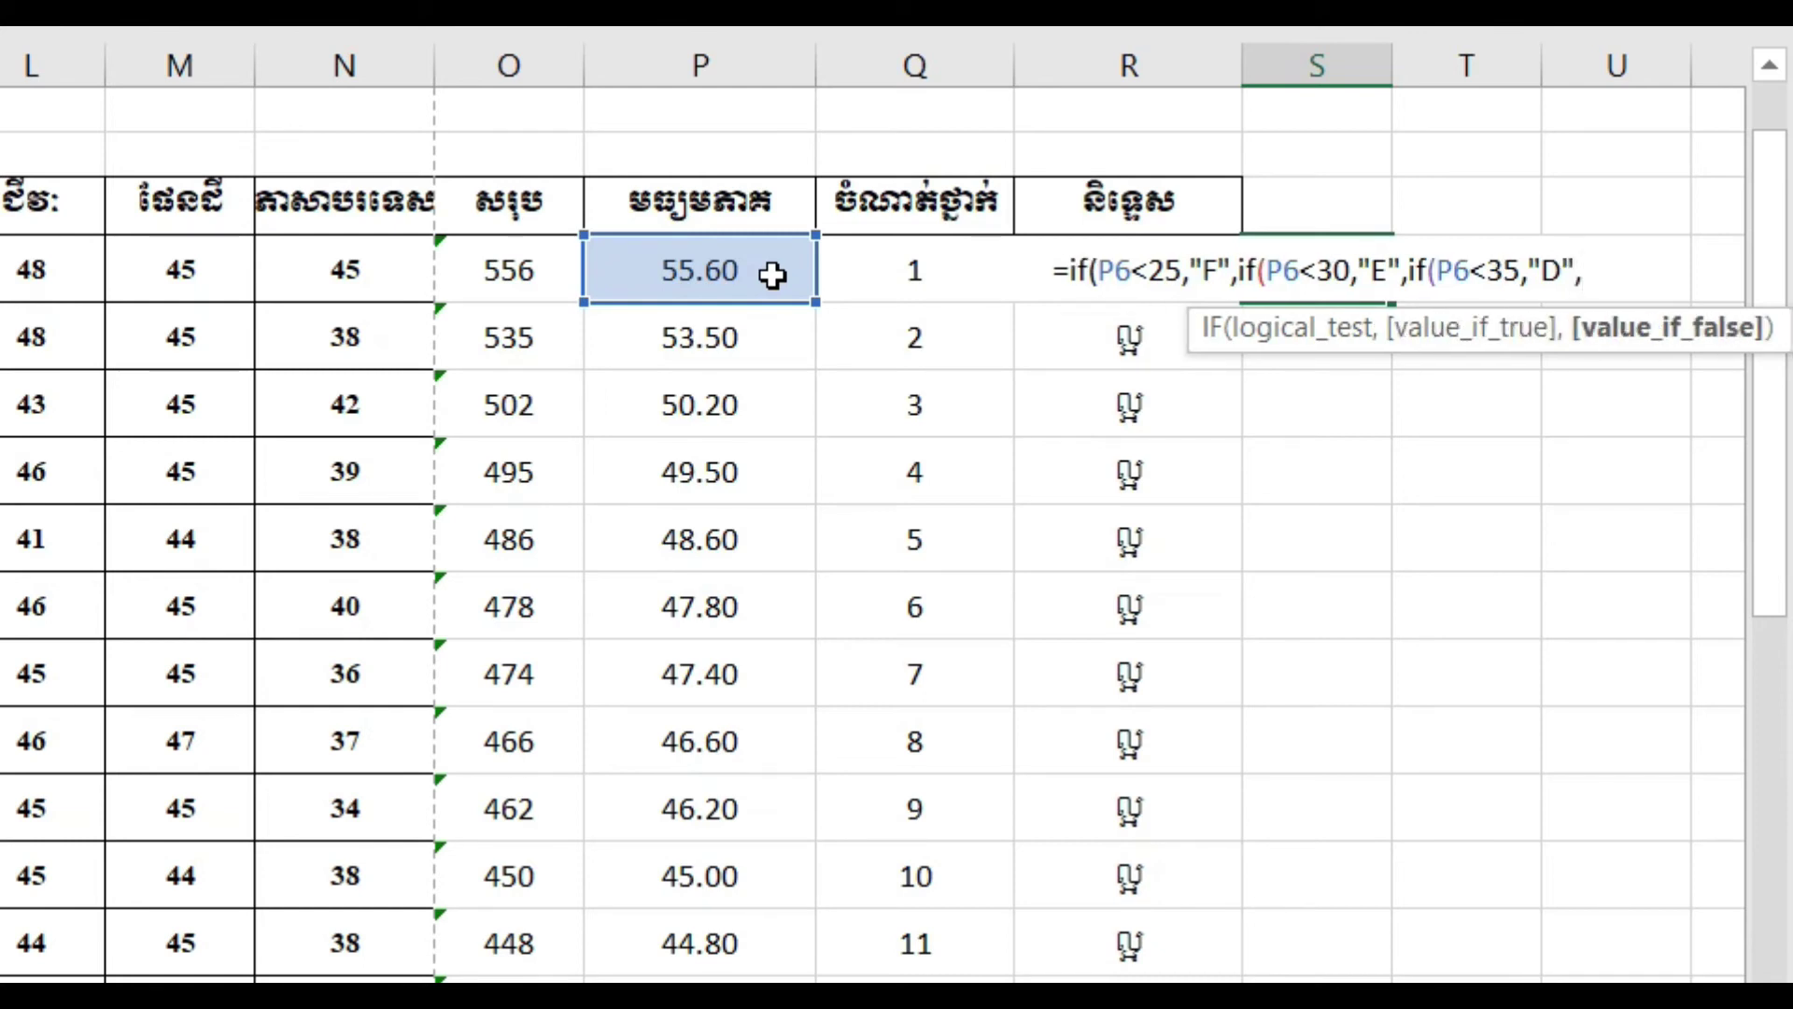
pyautogui.write('i')
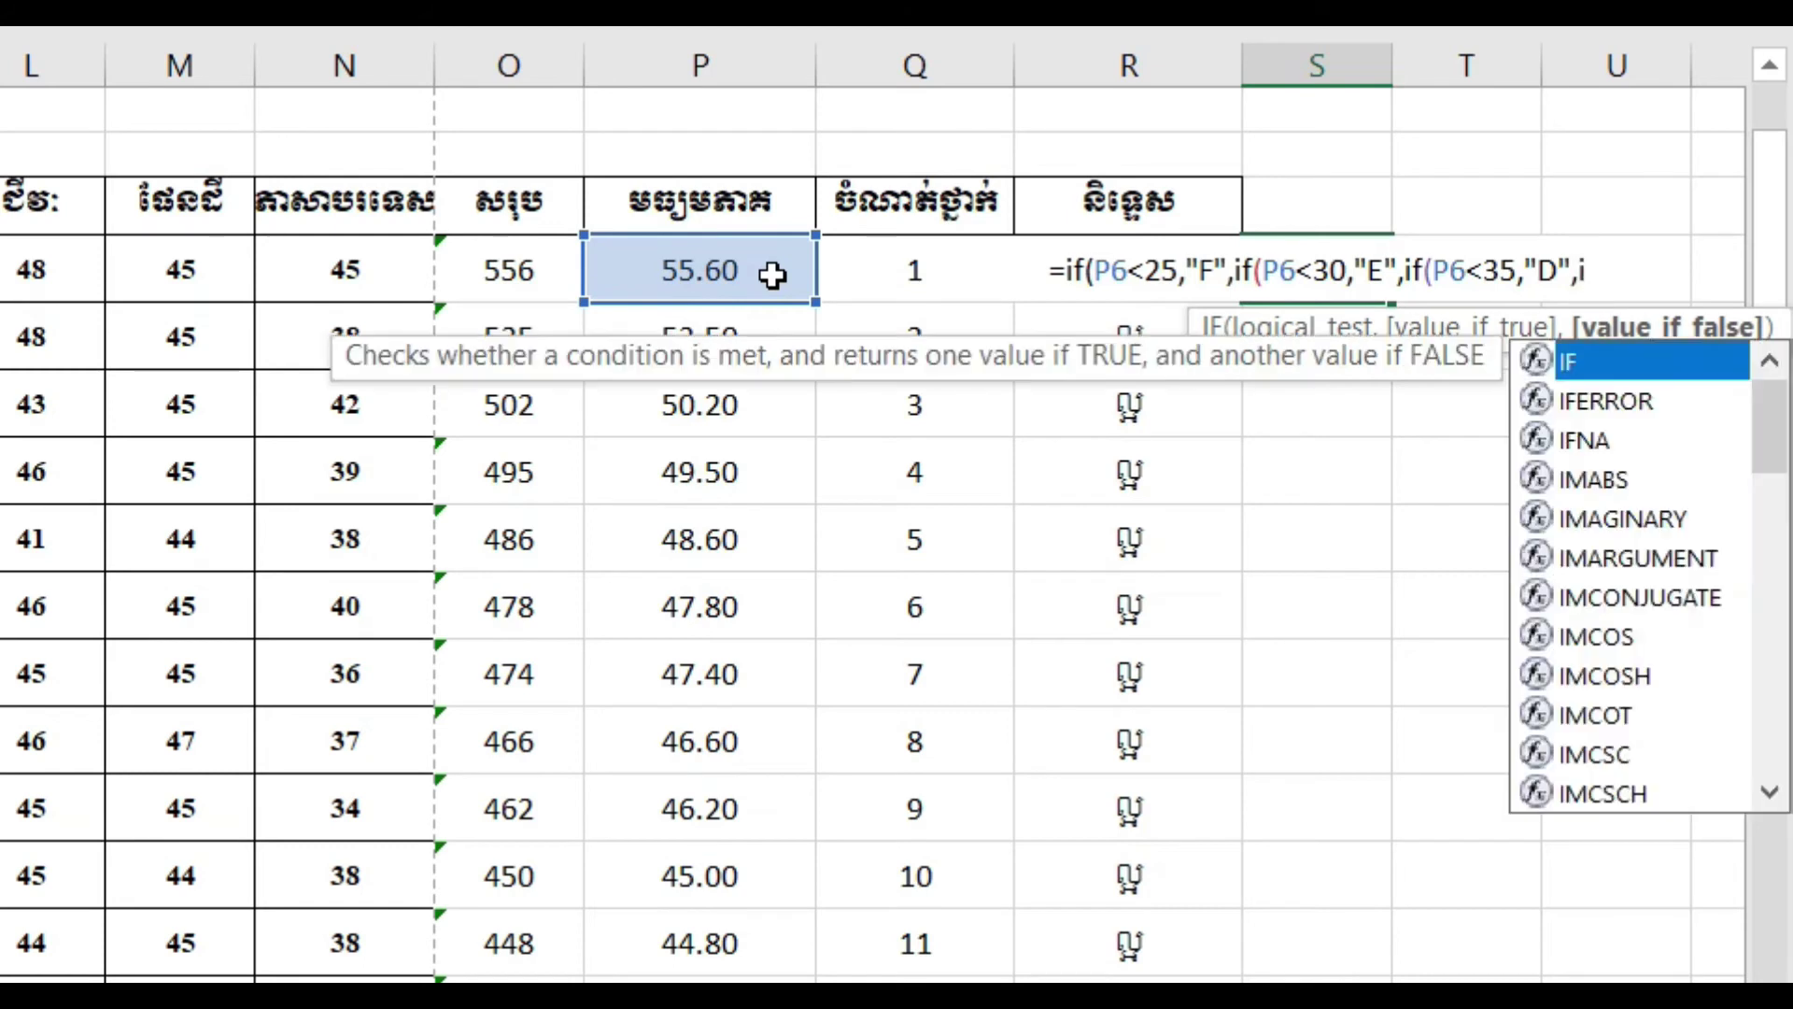
pyautogui.write('f')
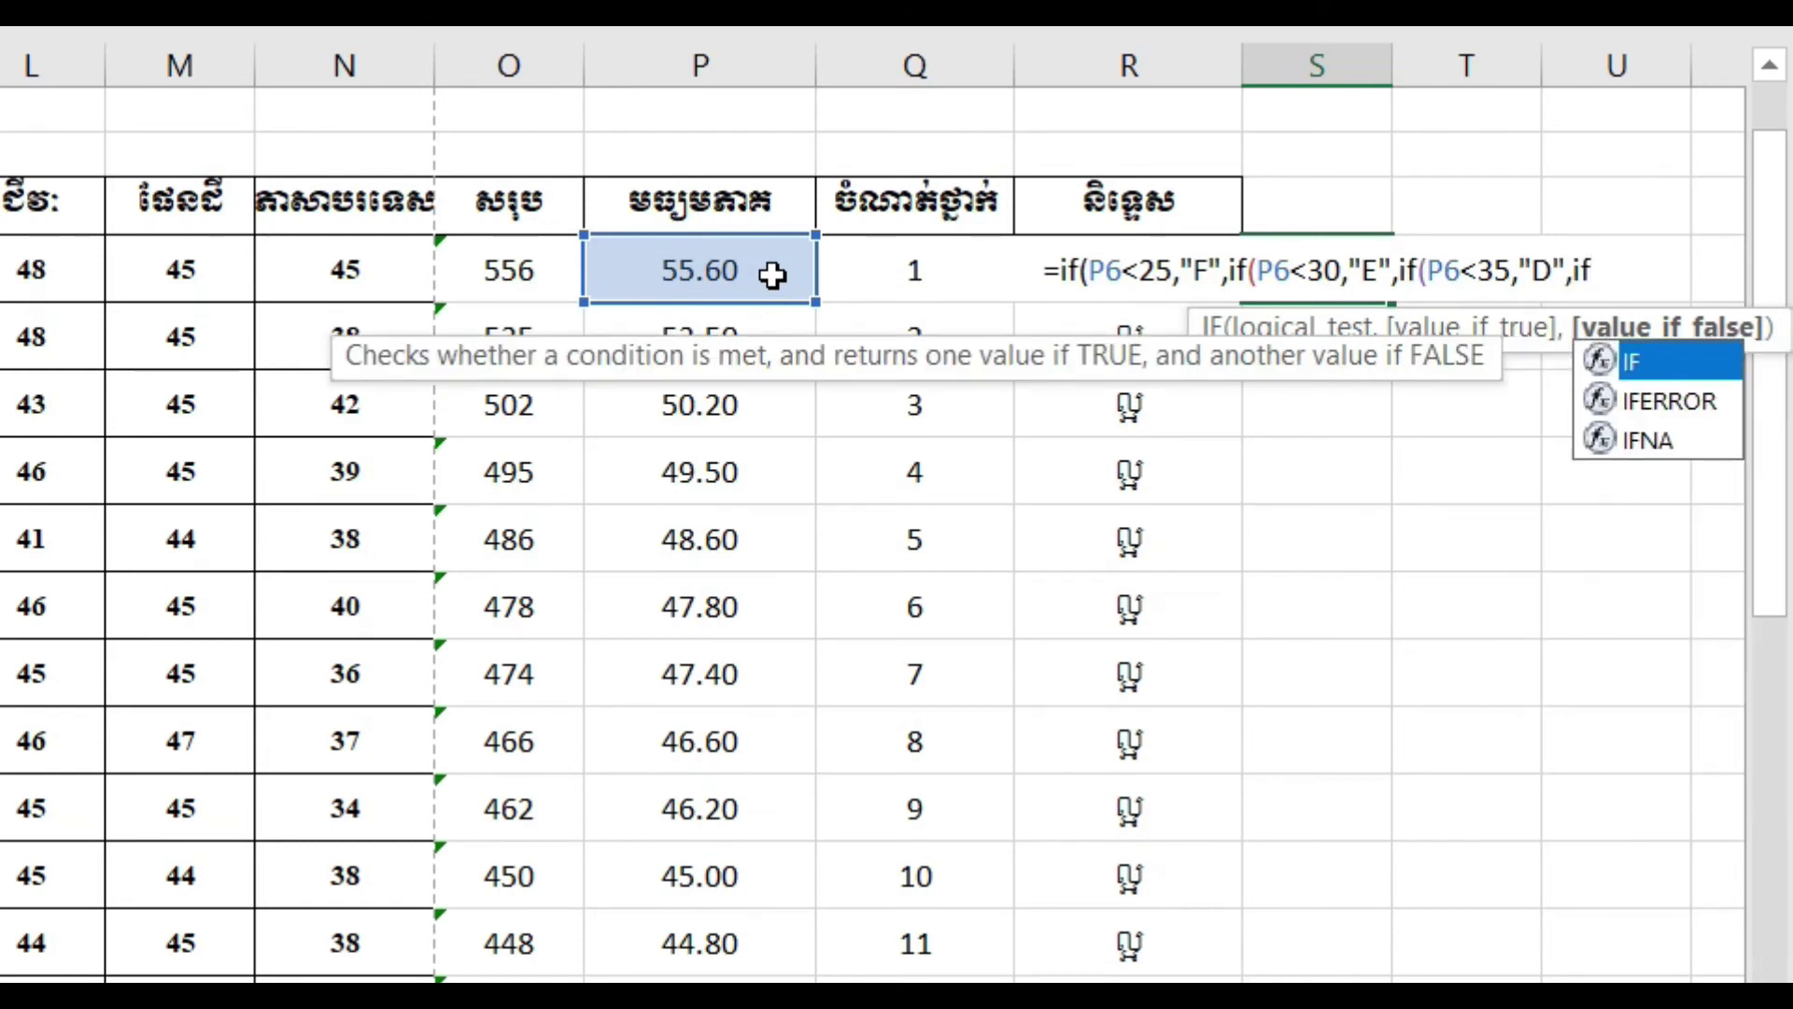
pyautogui.write('(')
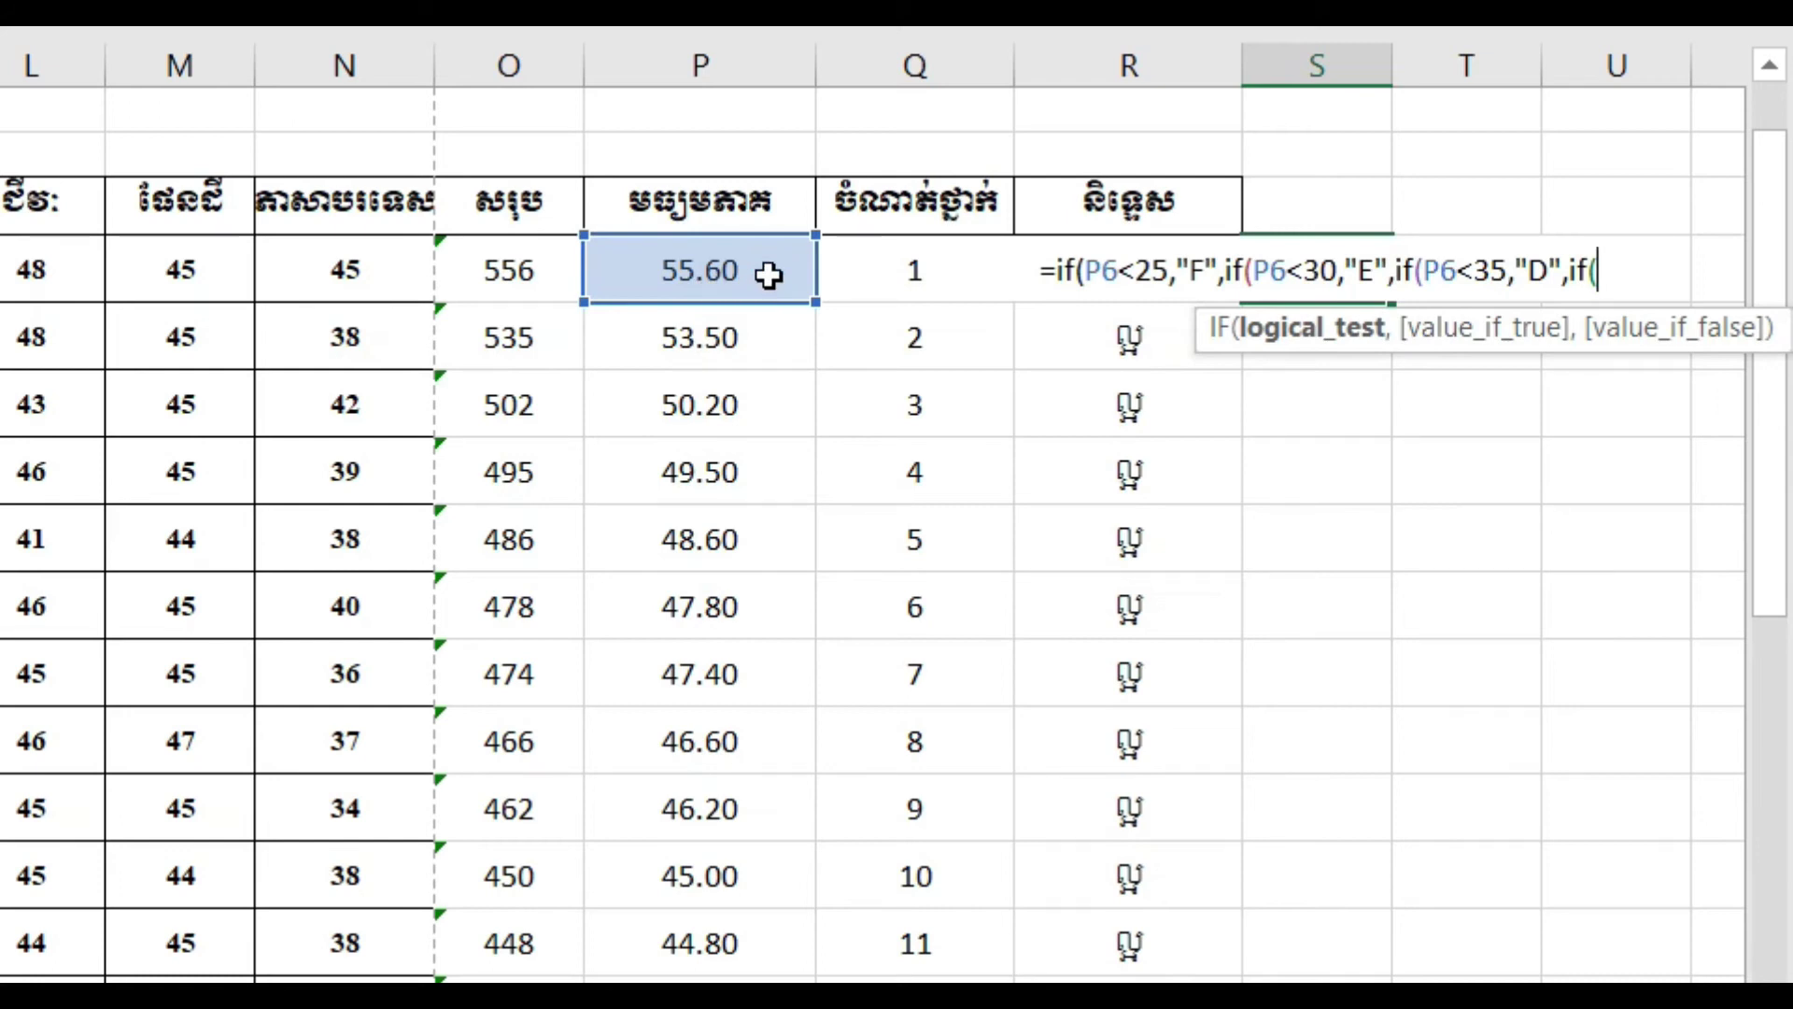
# - Add the S6 test P6<40 returning "C" and open one more IF
pyautogui.click(769, 274)
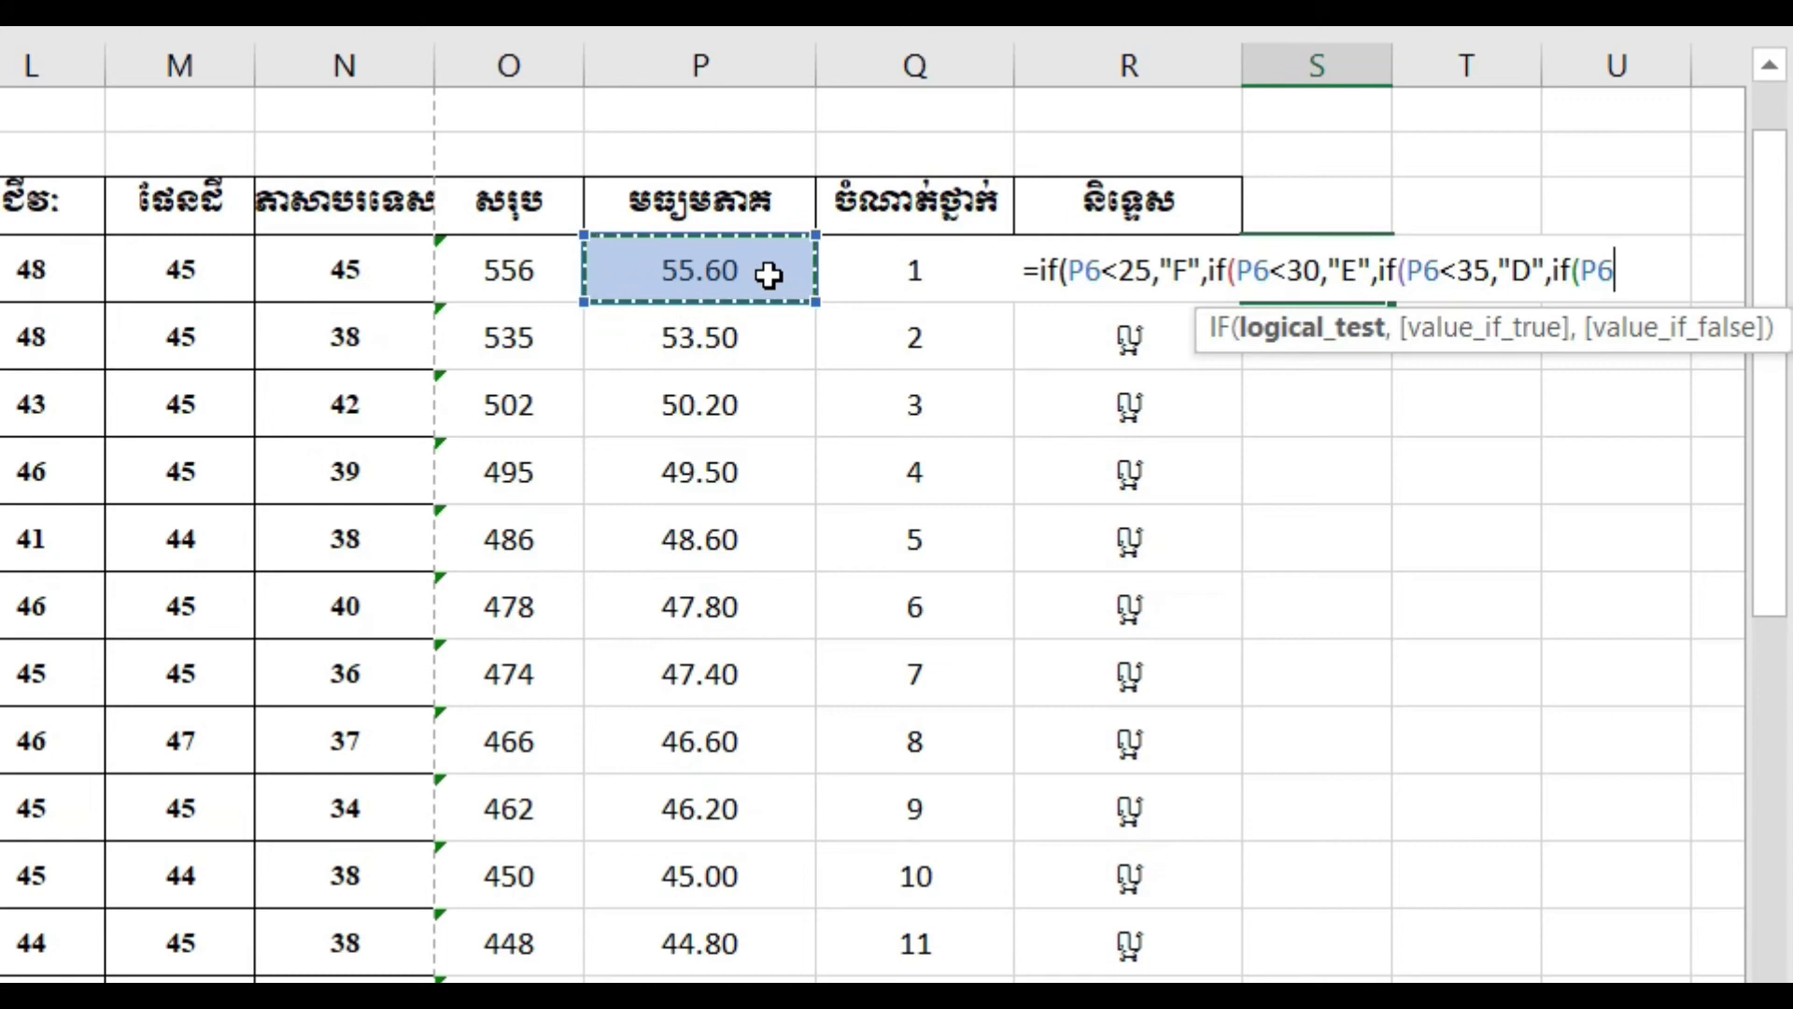
pyautogui.write('<')
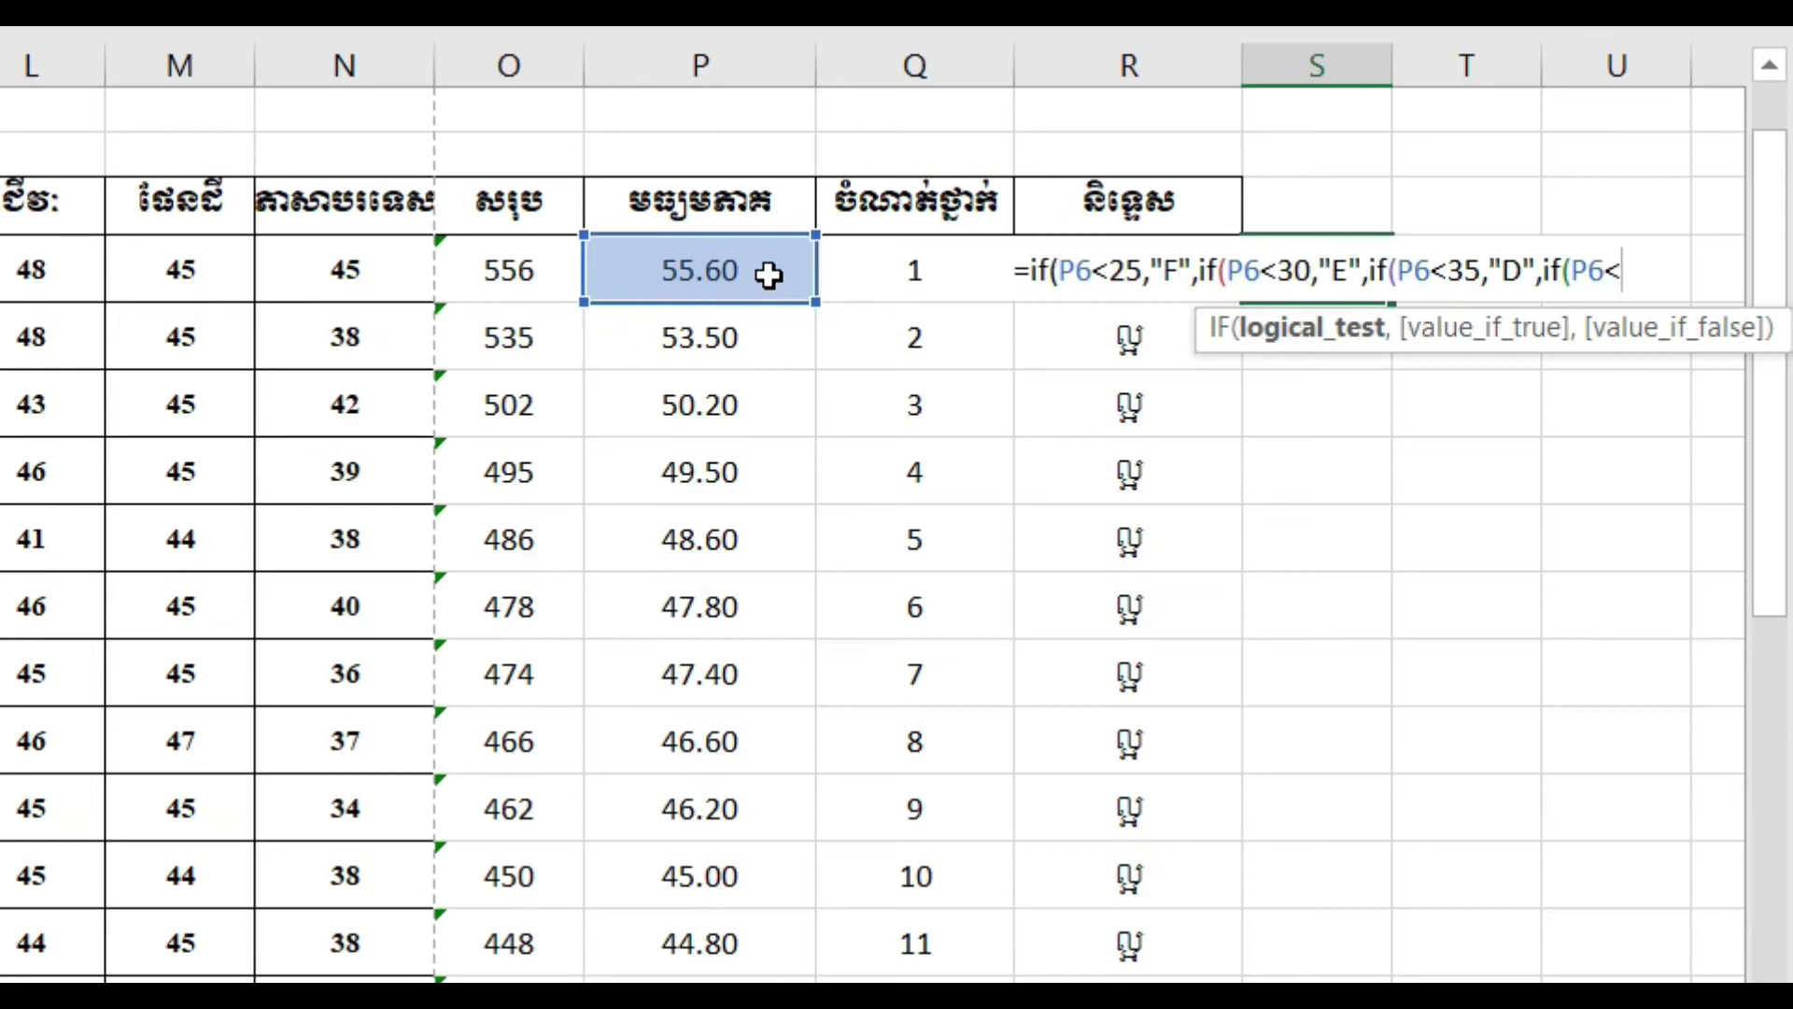
pyautogui.write('40')
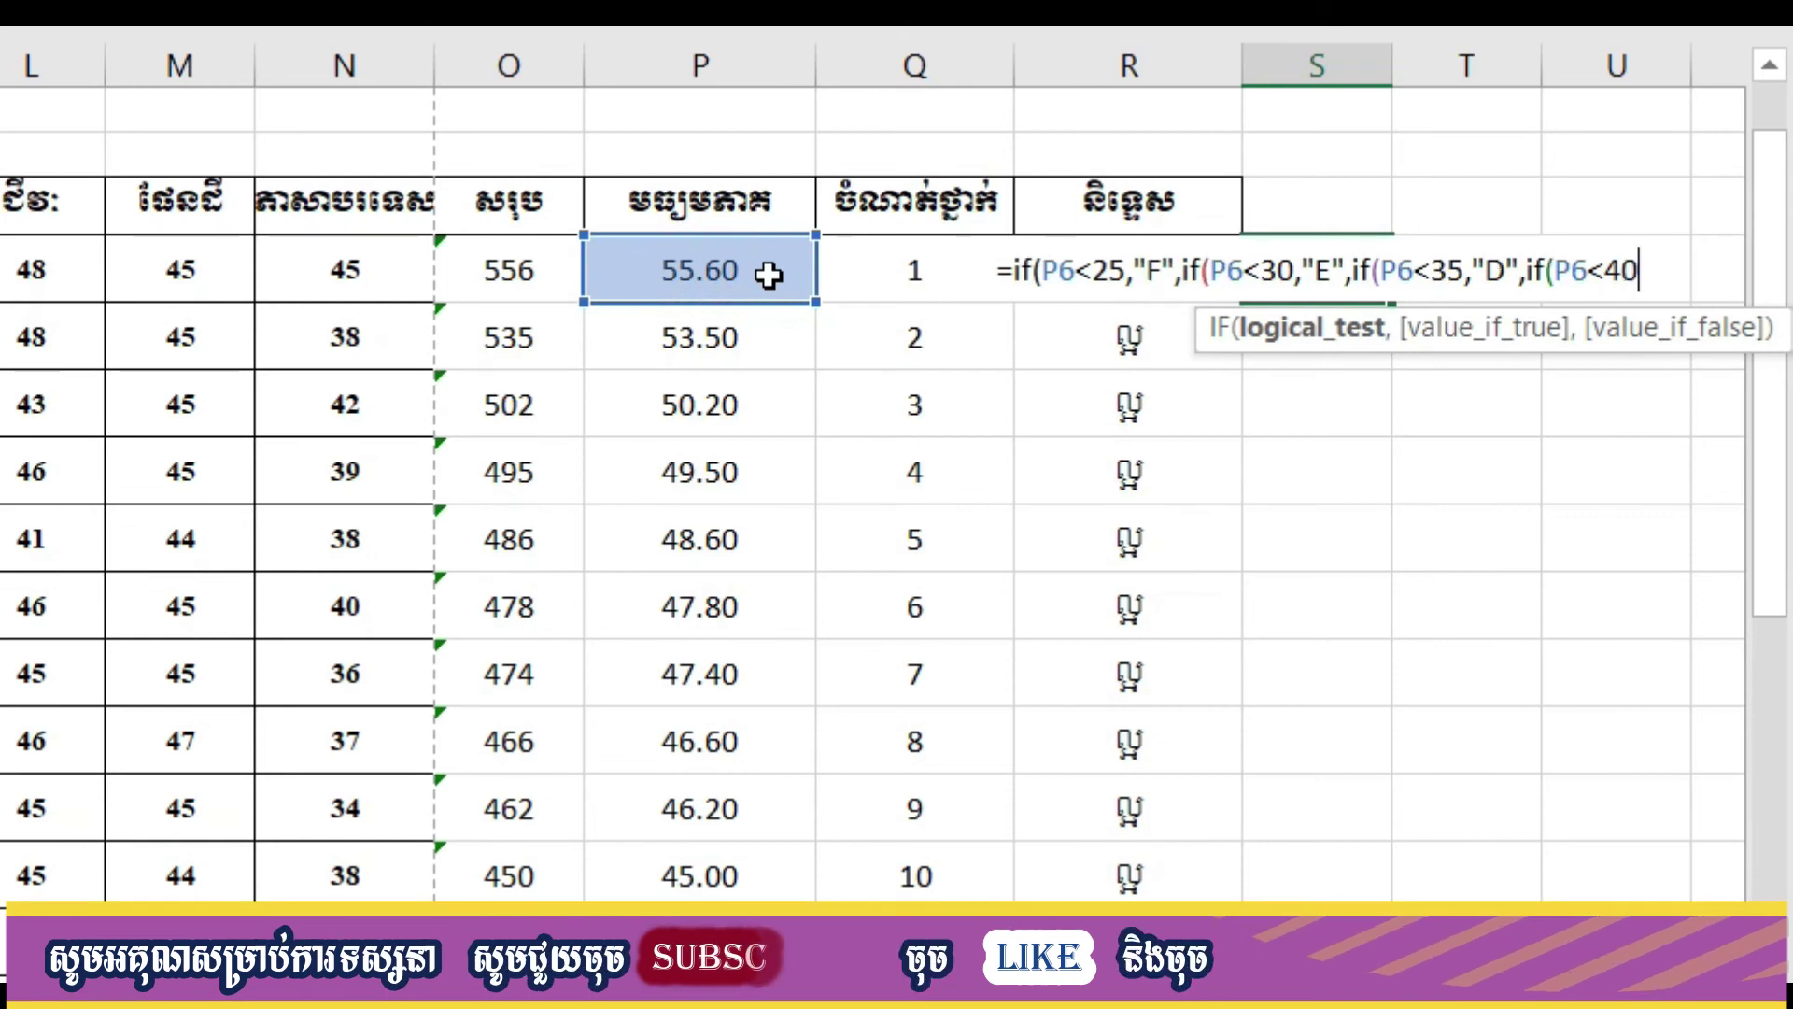
pyautogui.write(',')
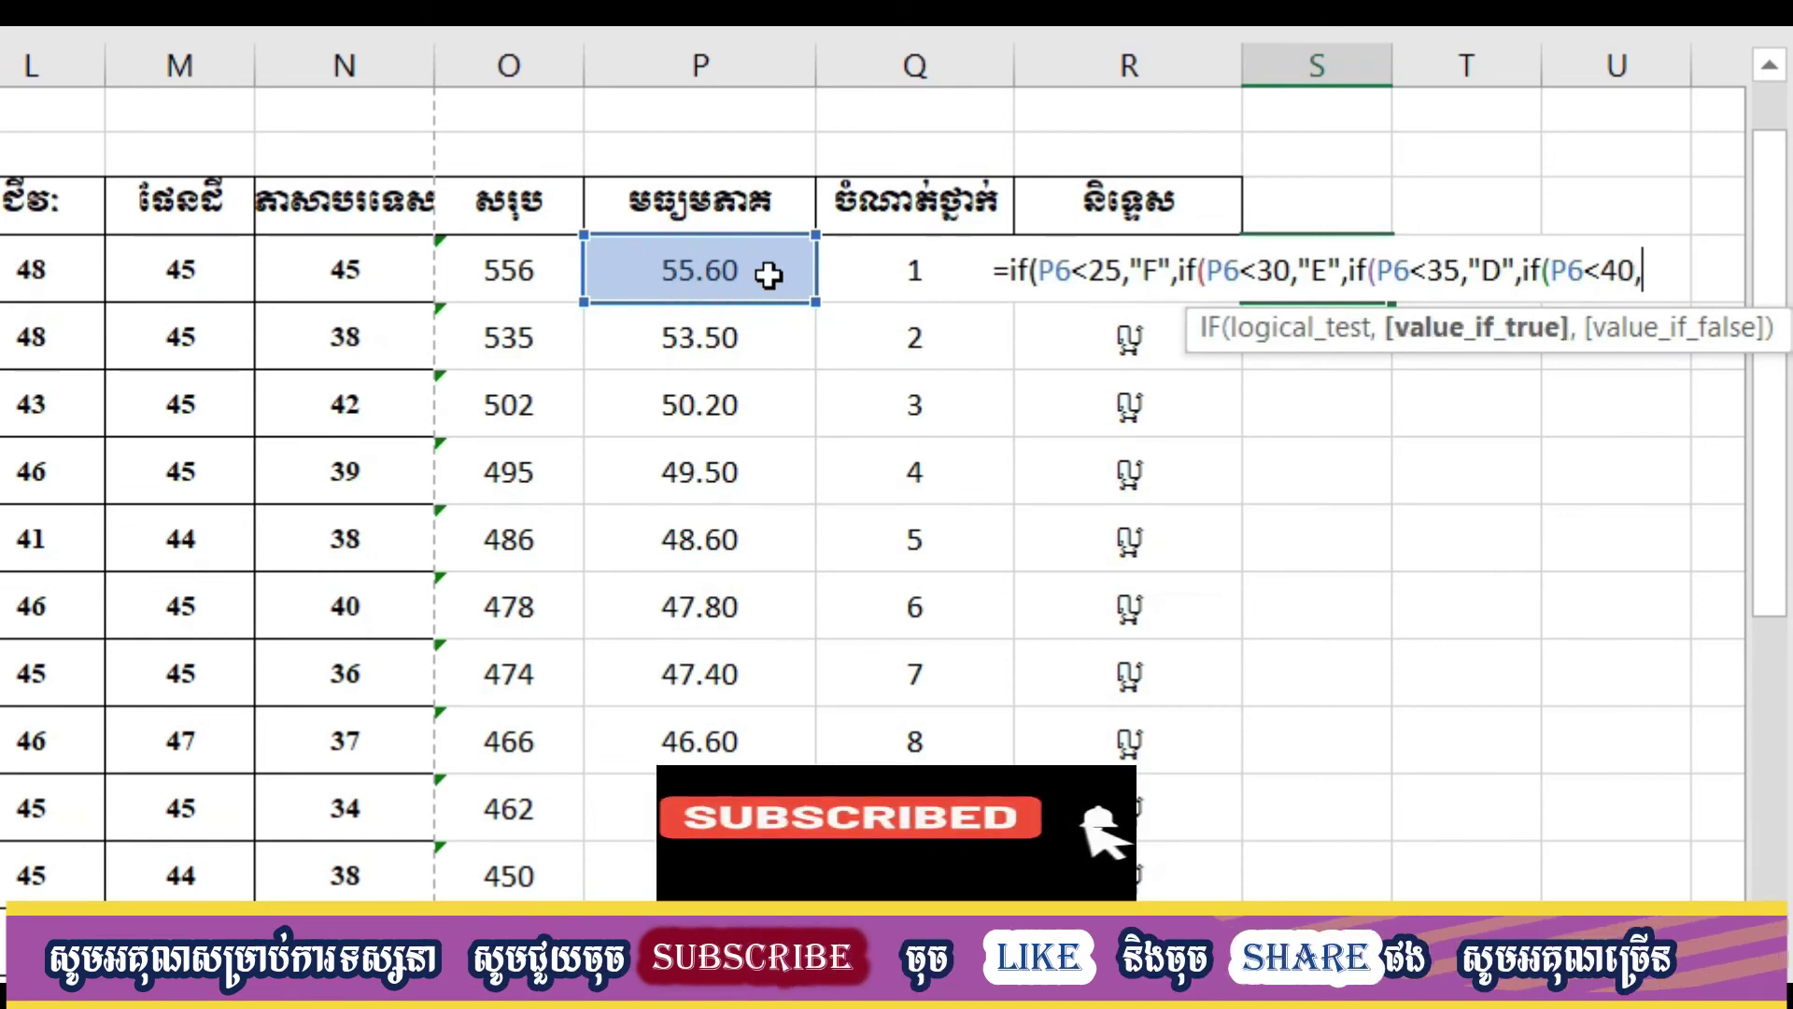
pyautogui.write('""')
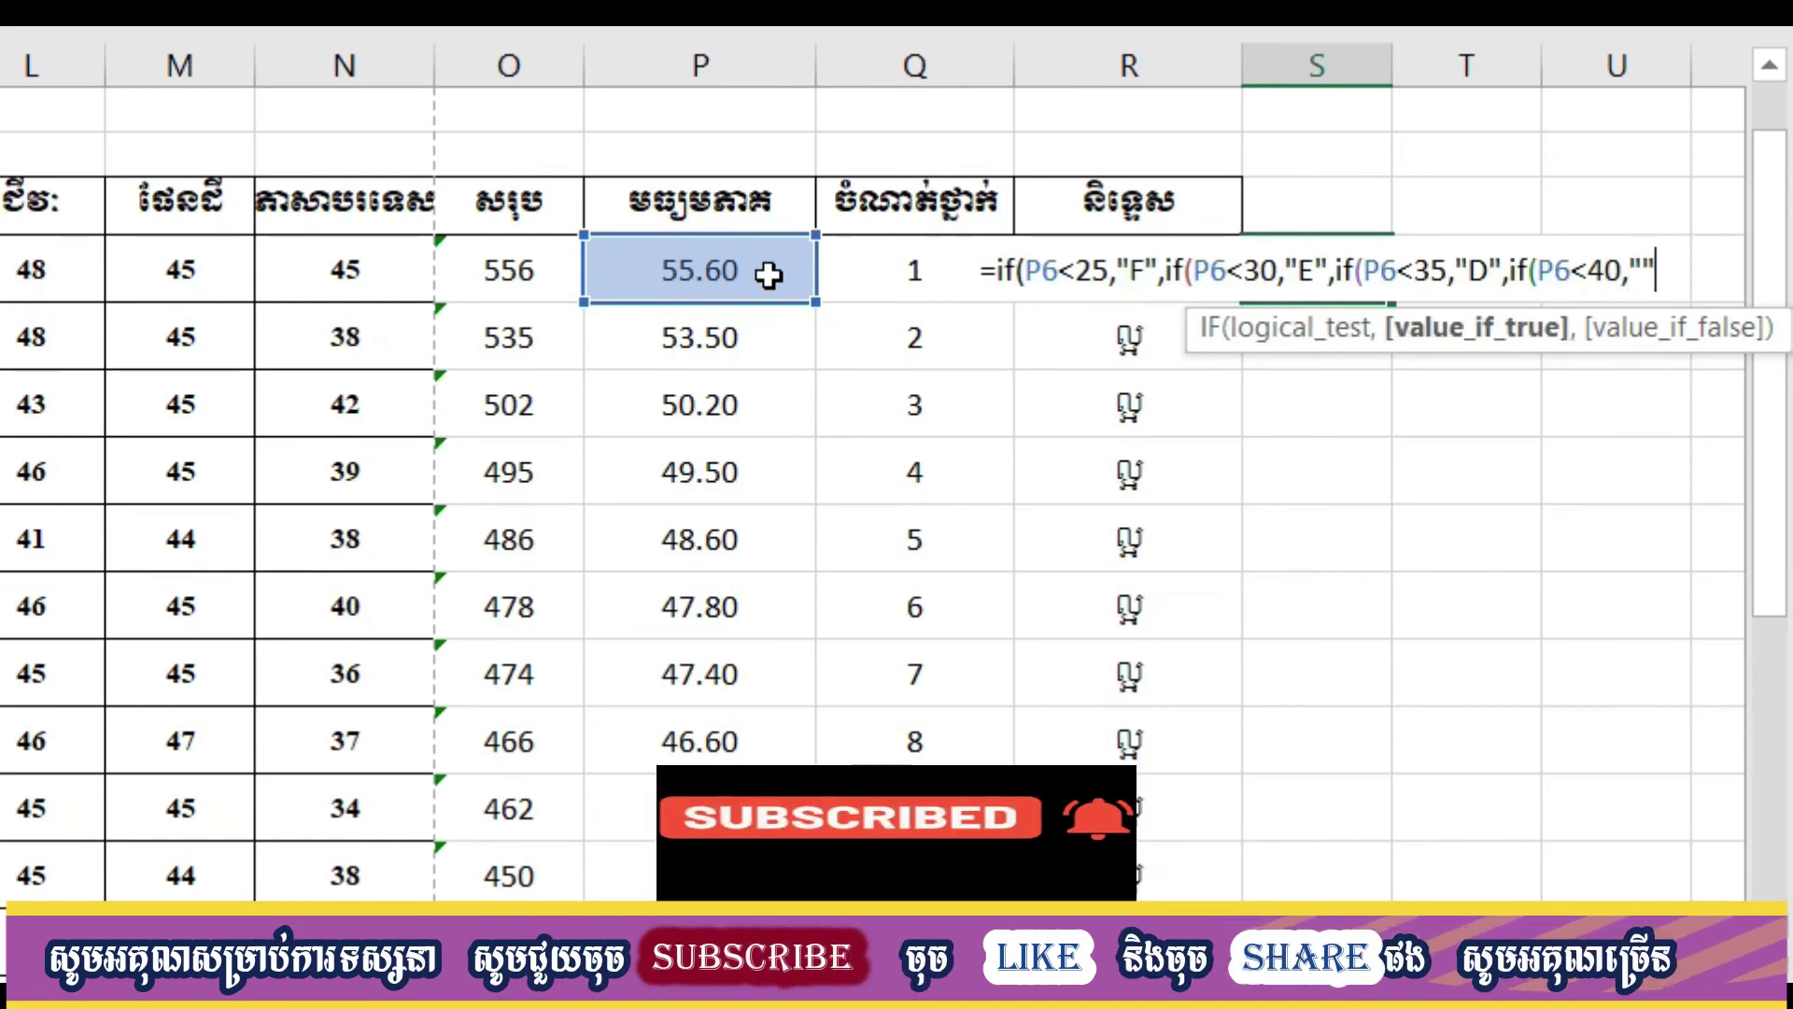
pyautogui.press('BackSpace')
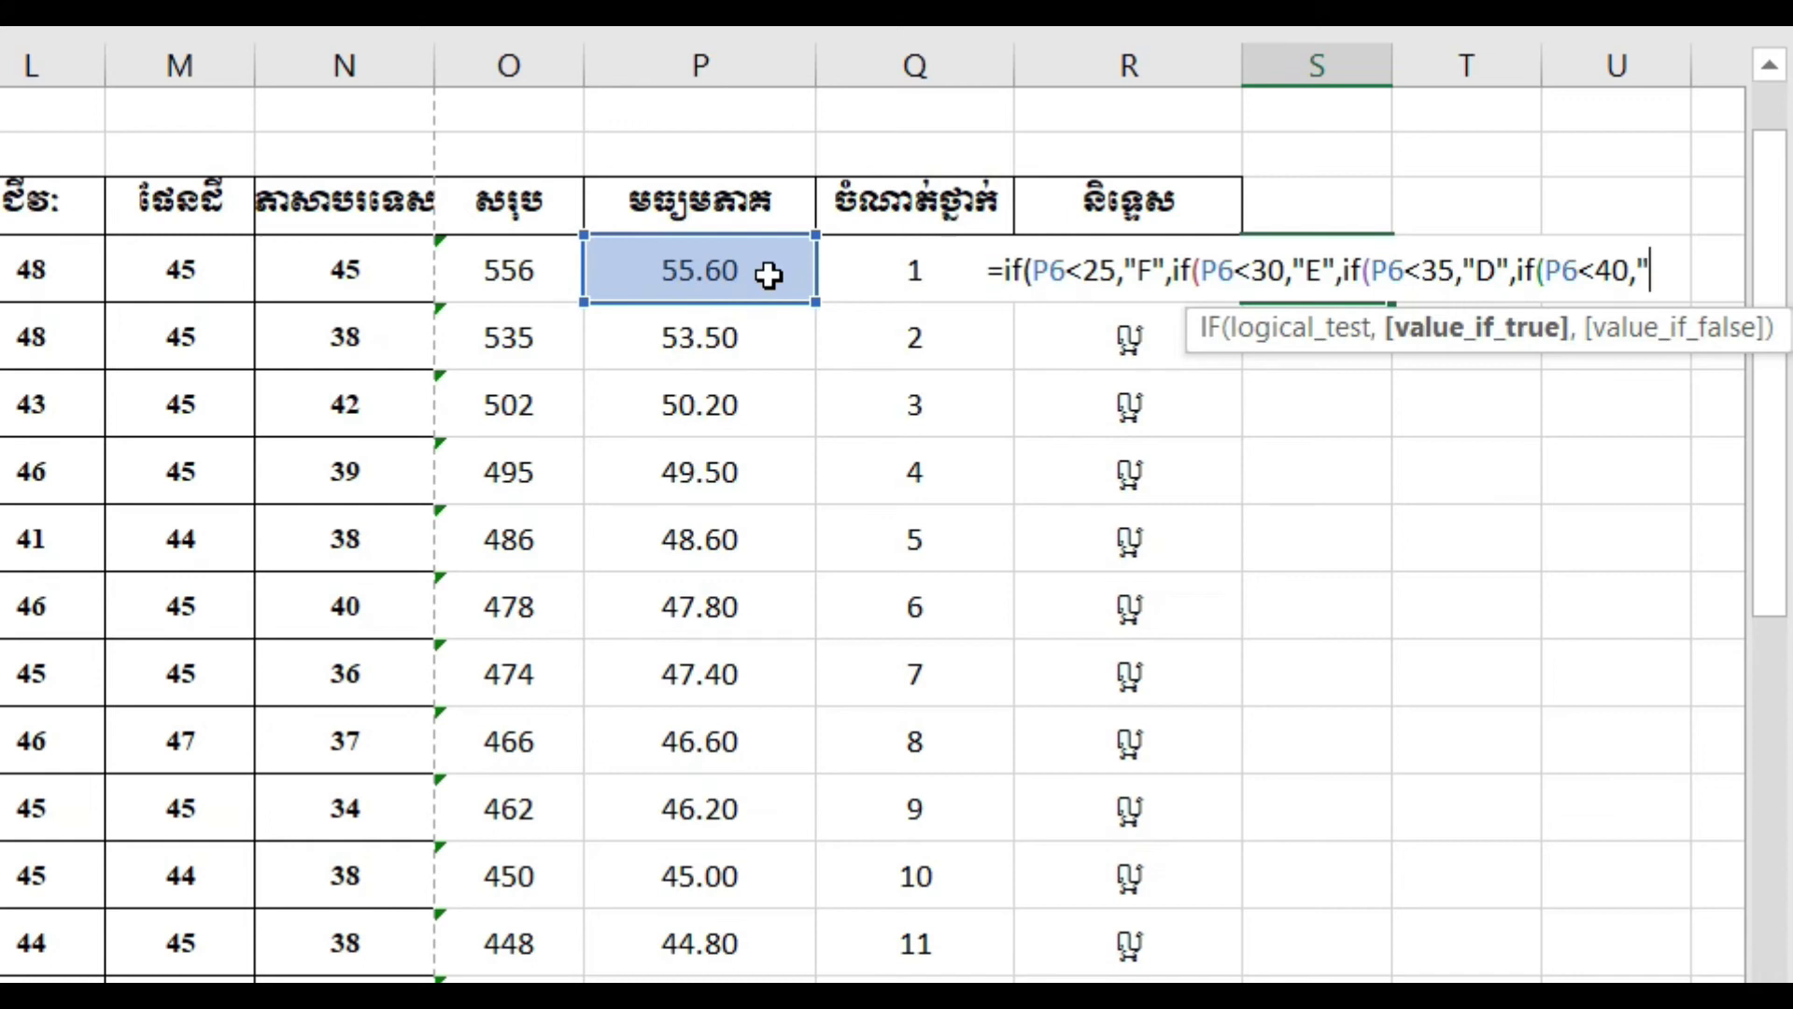
pyautogui.write('C')
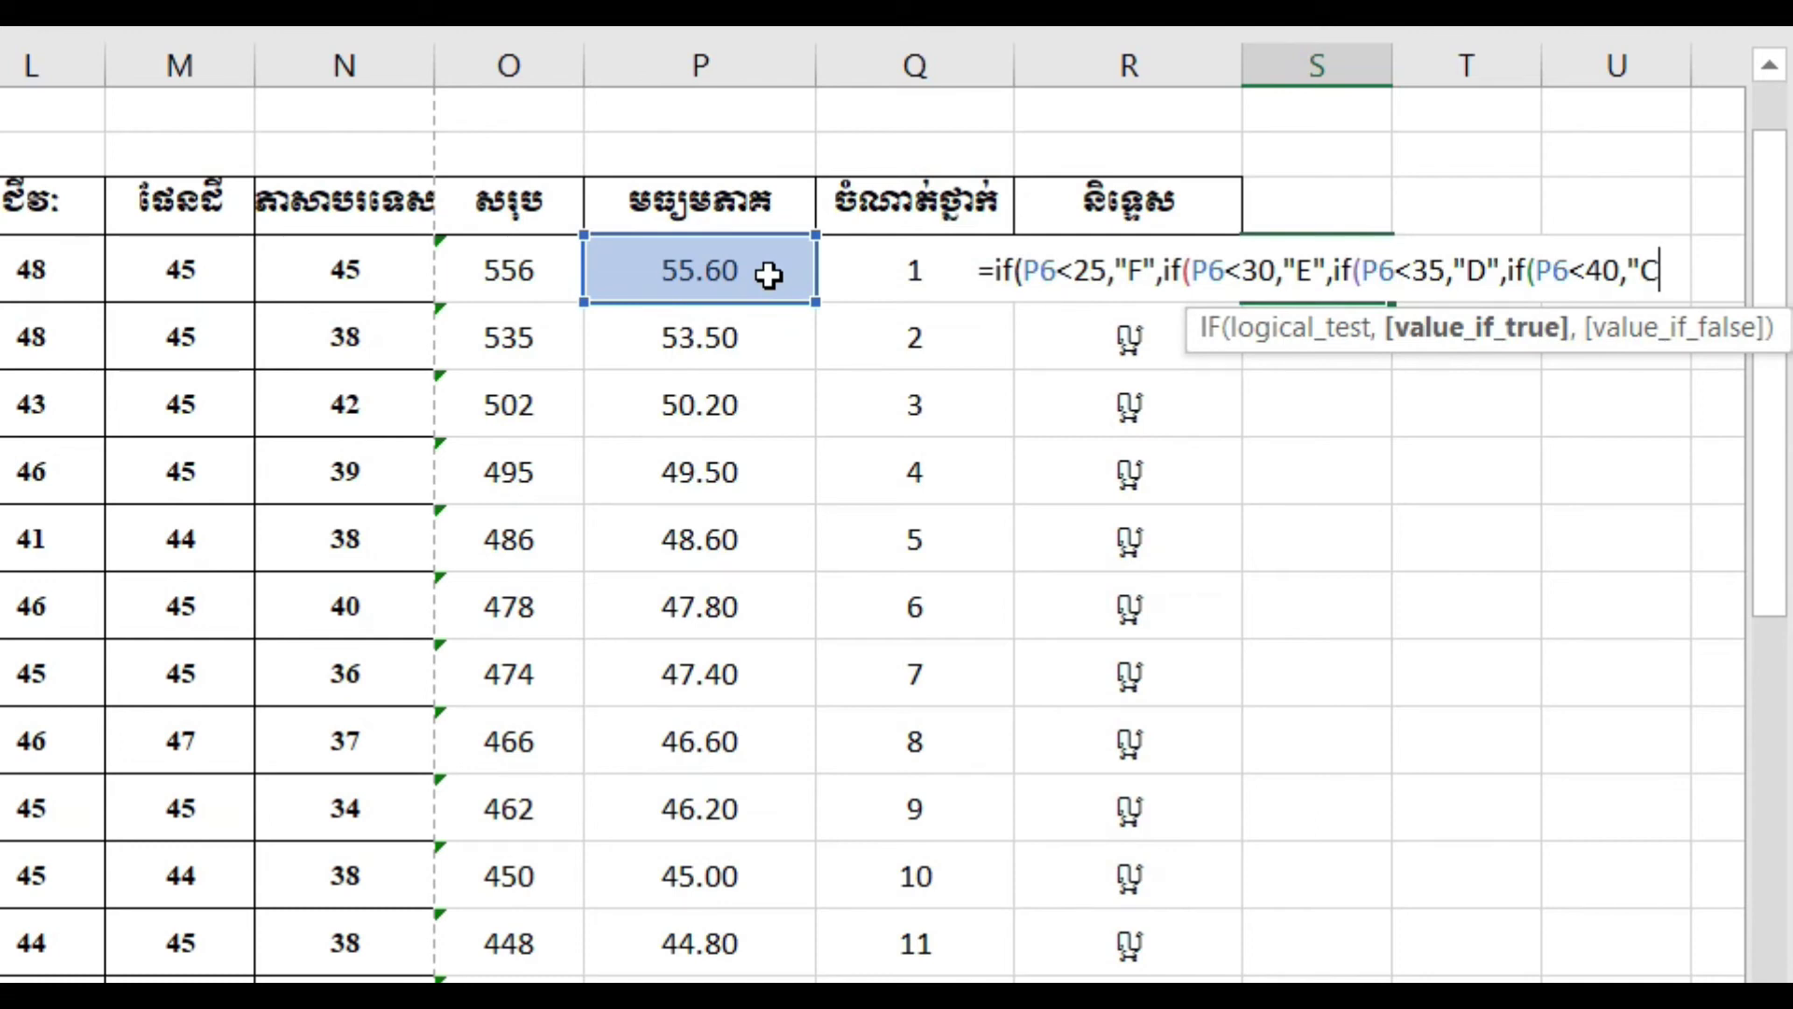
pyautogui.write('""')
pyautogui.press('BackSpace')
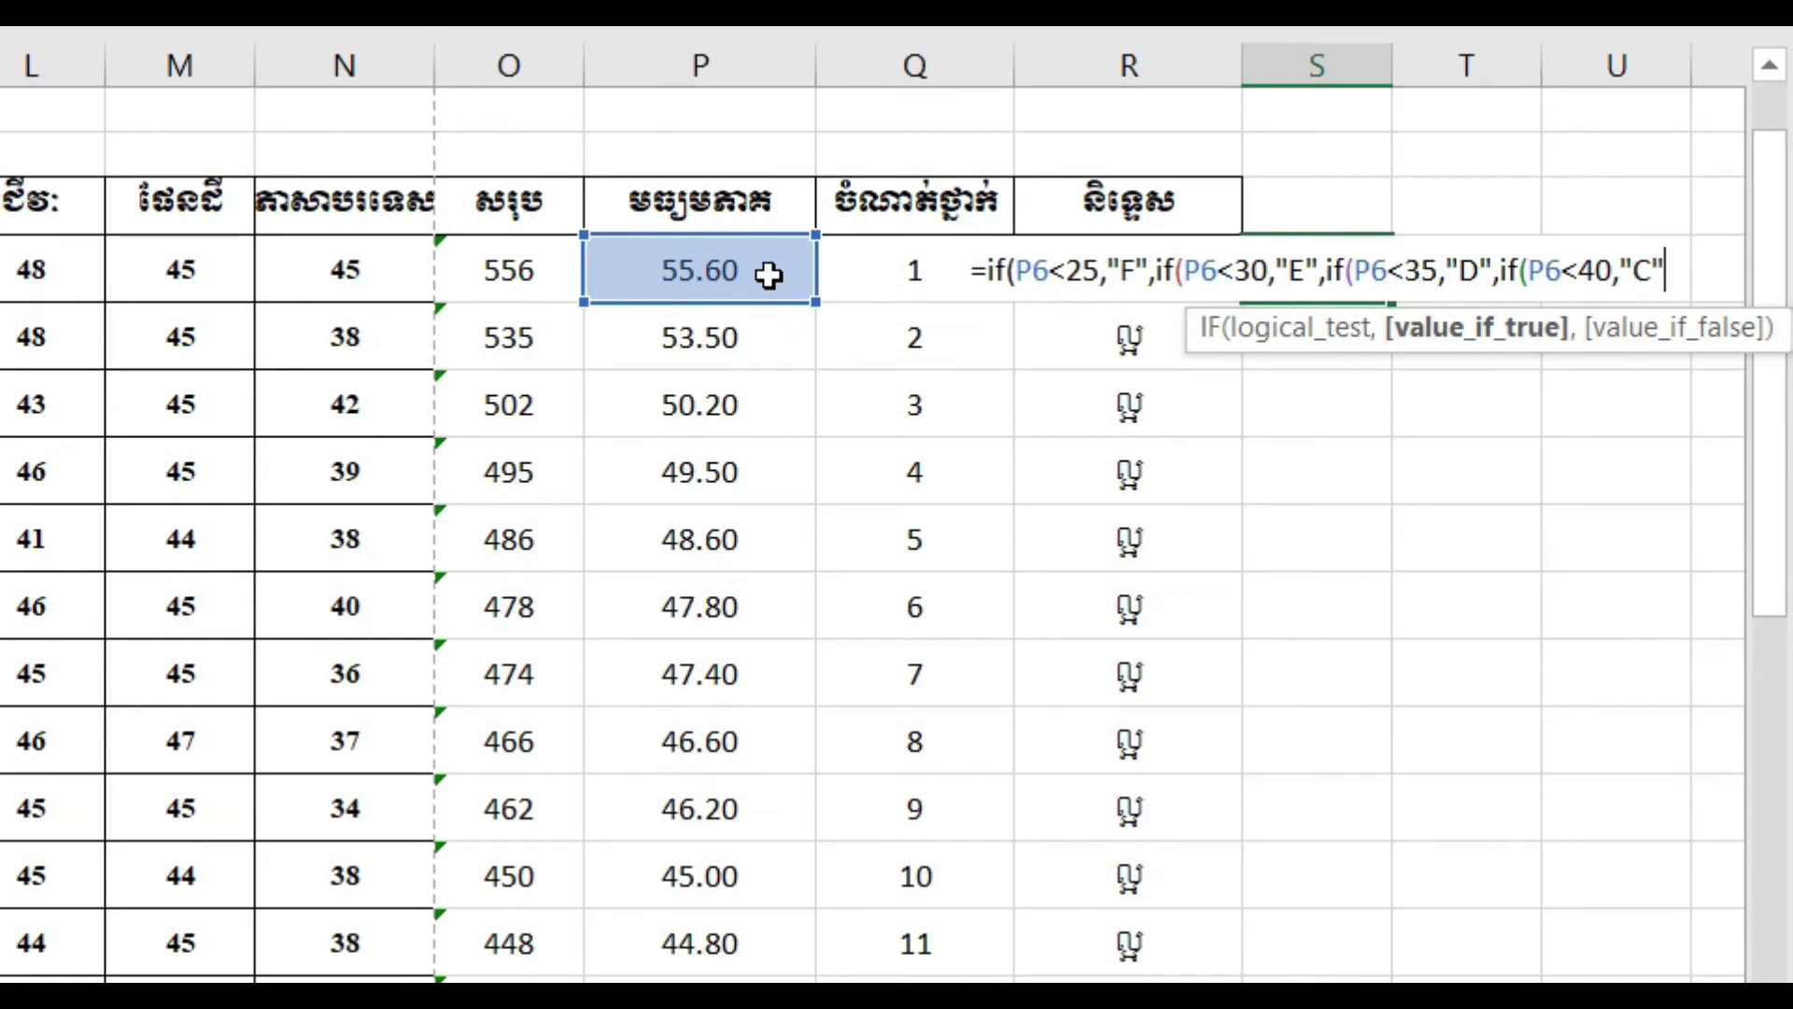
pyautogui.write(',')
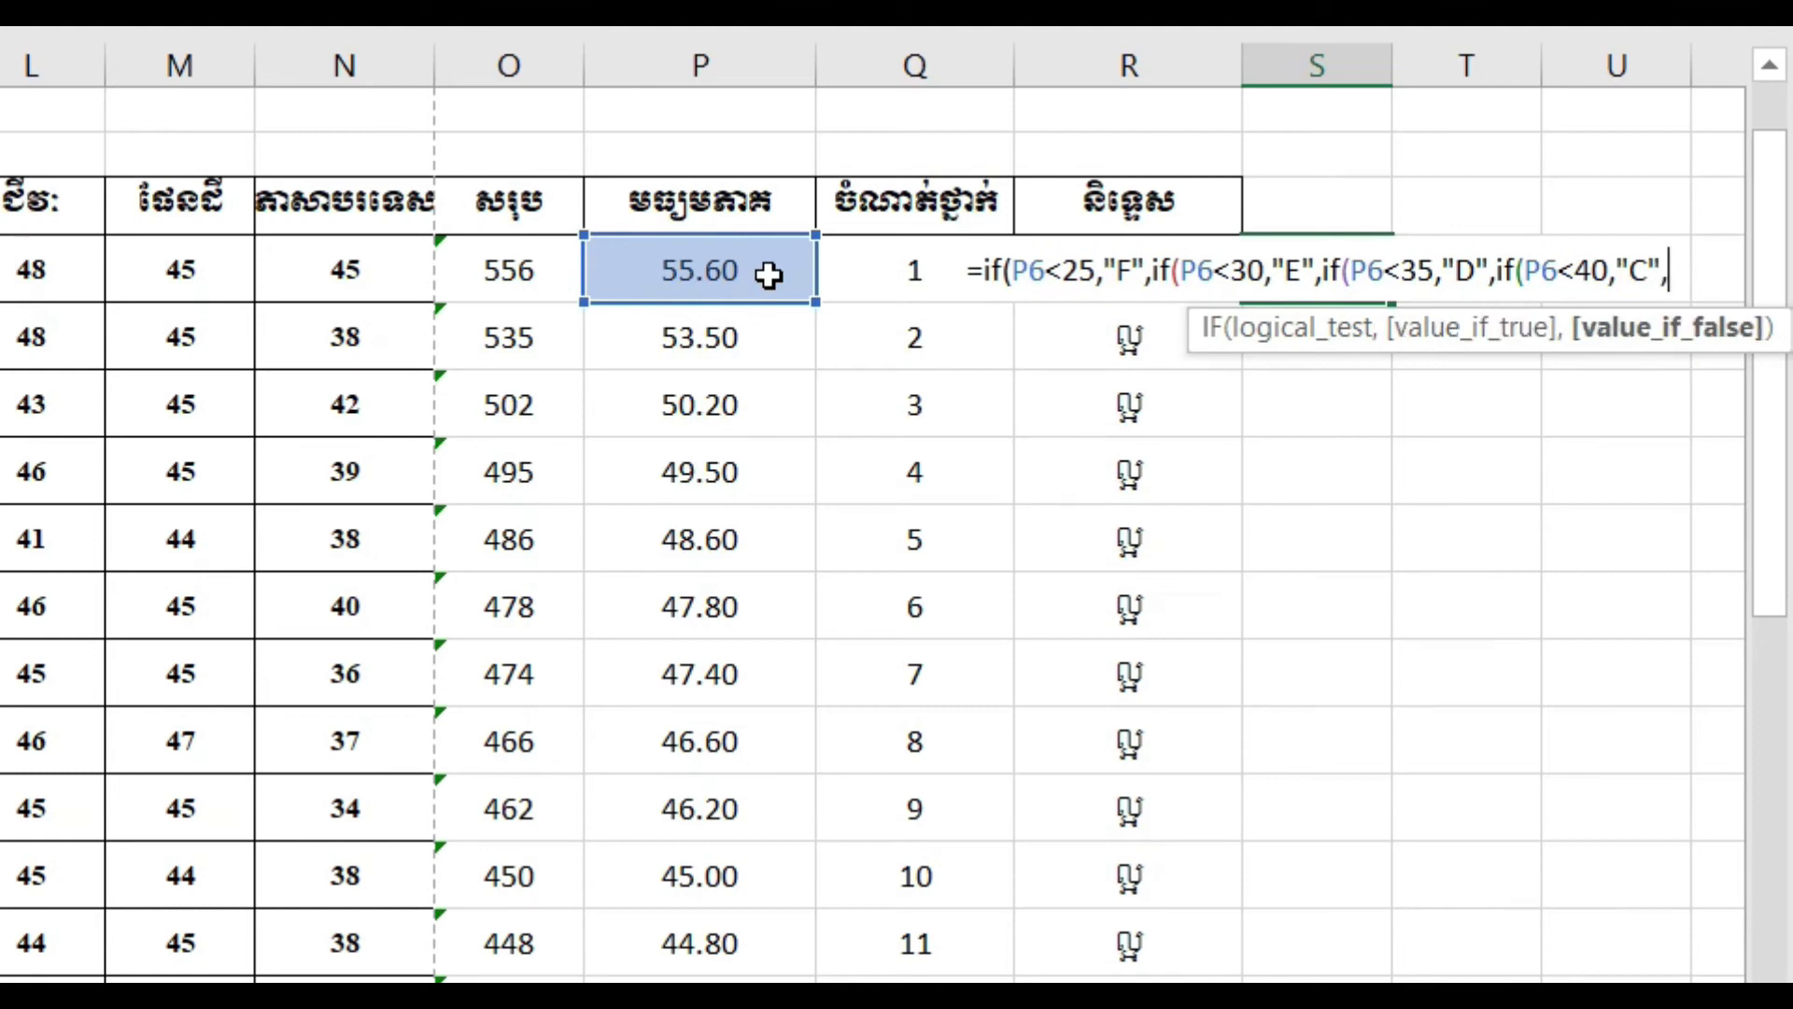
pyautogui.write('if')
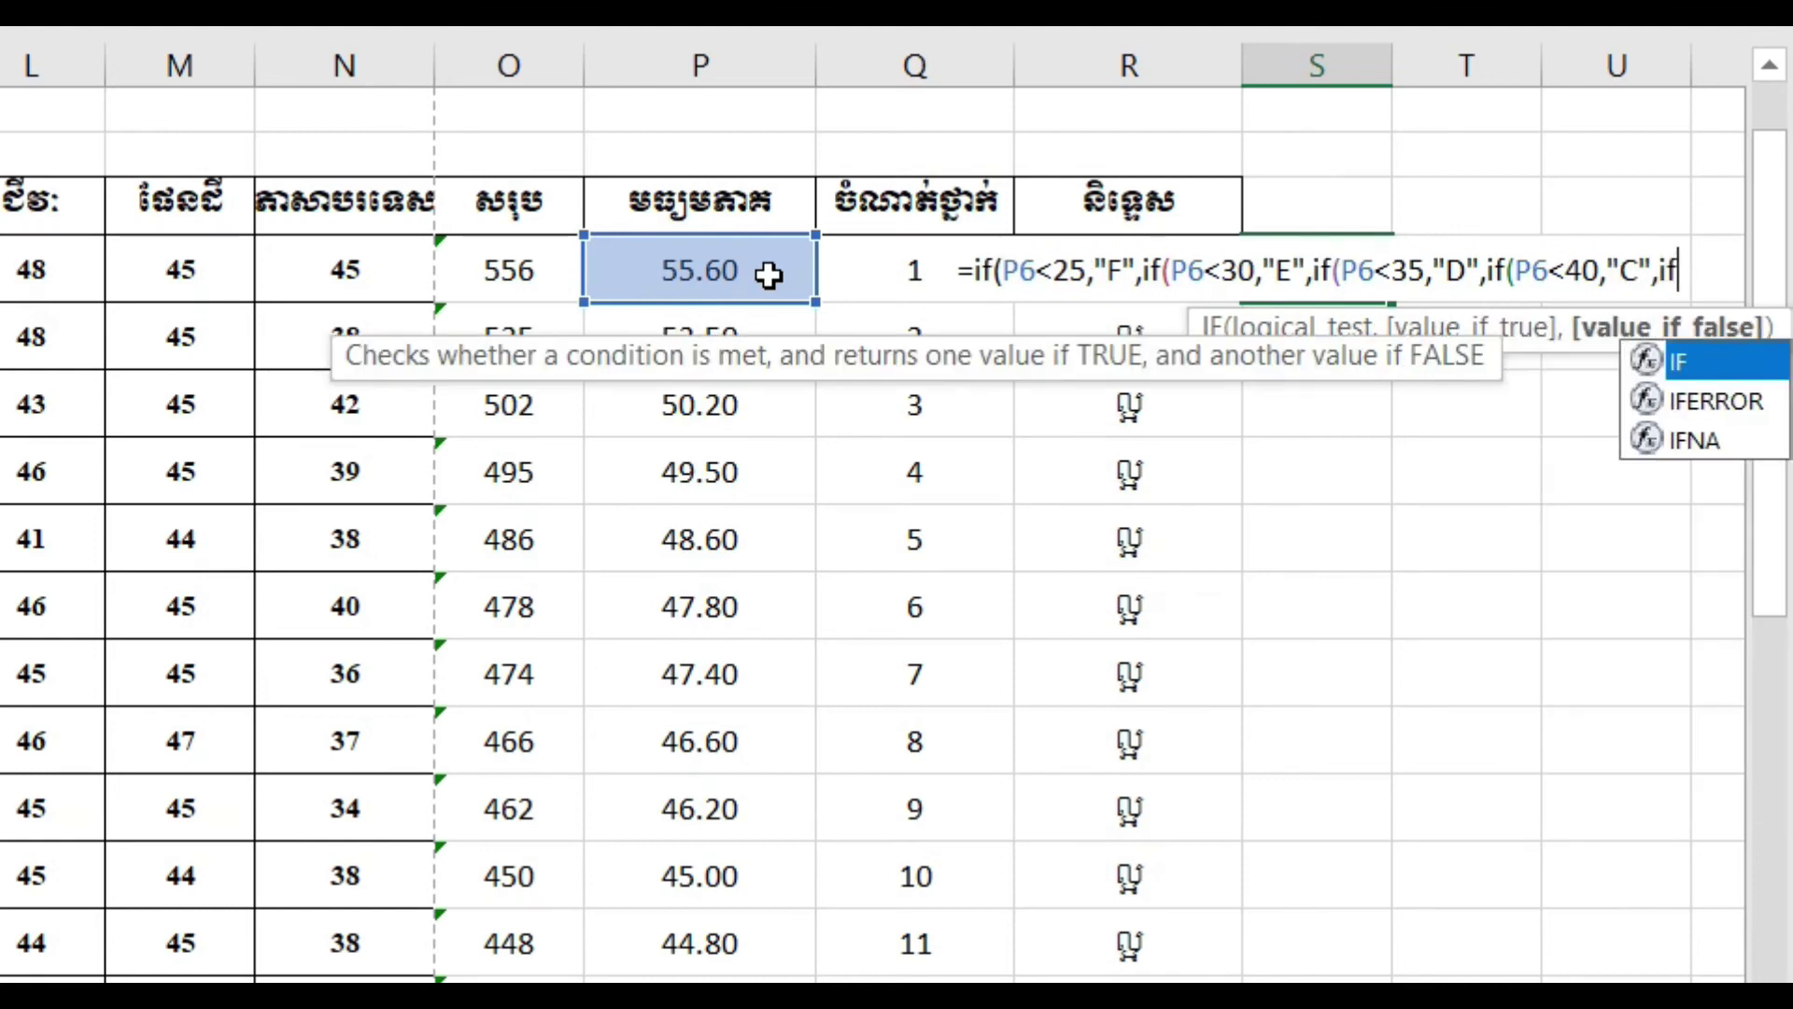
pyautogui.write('(')
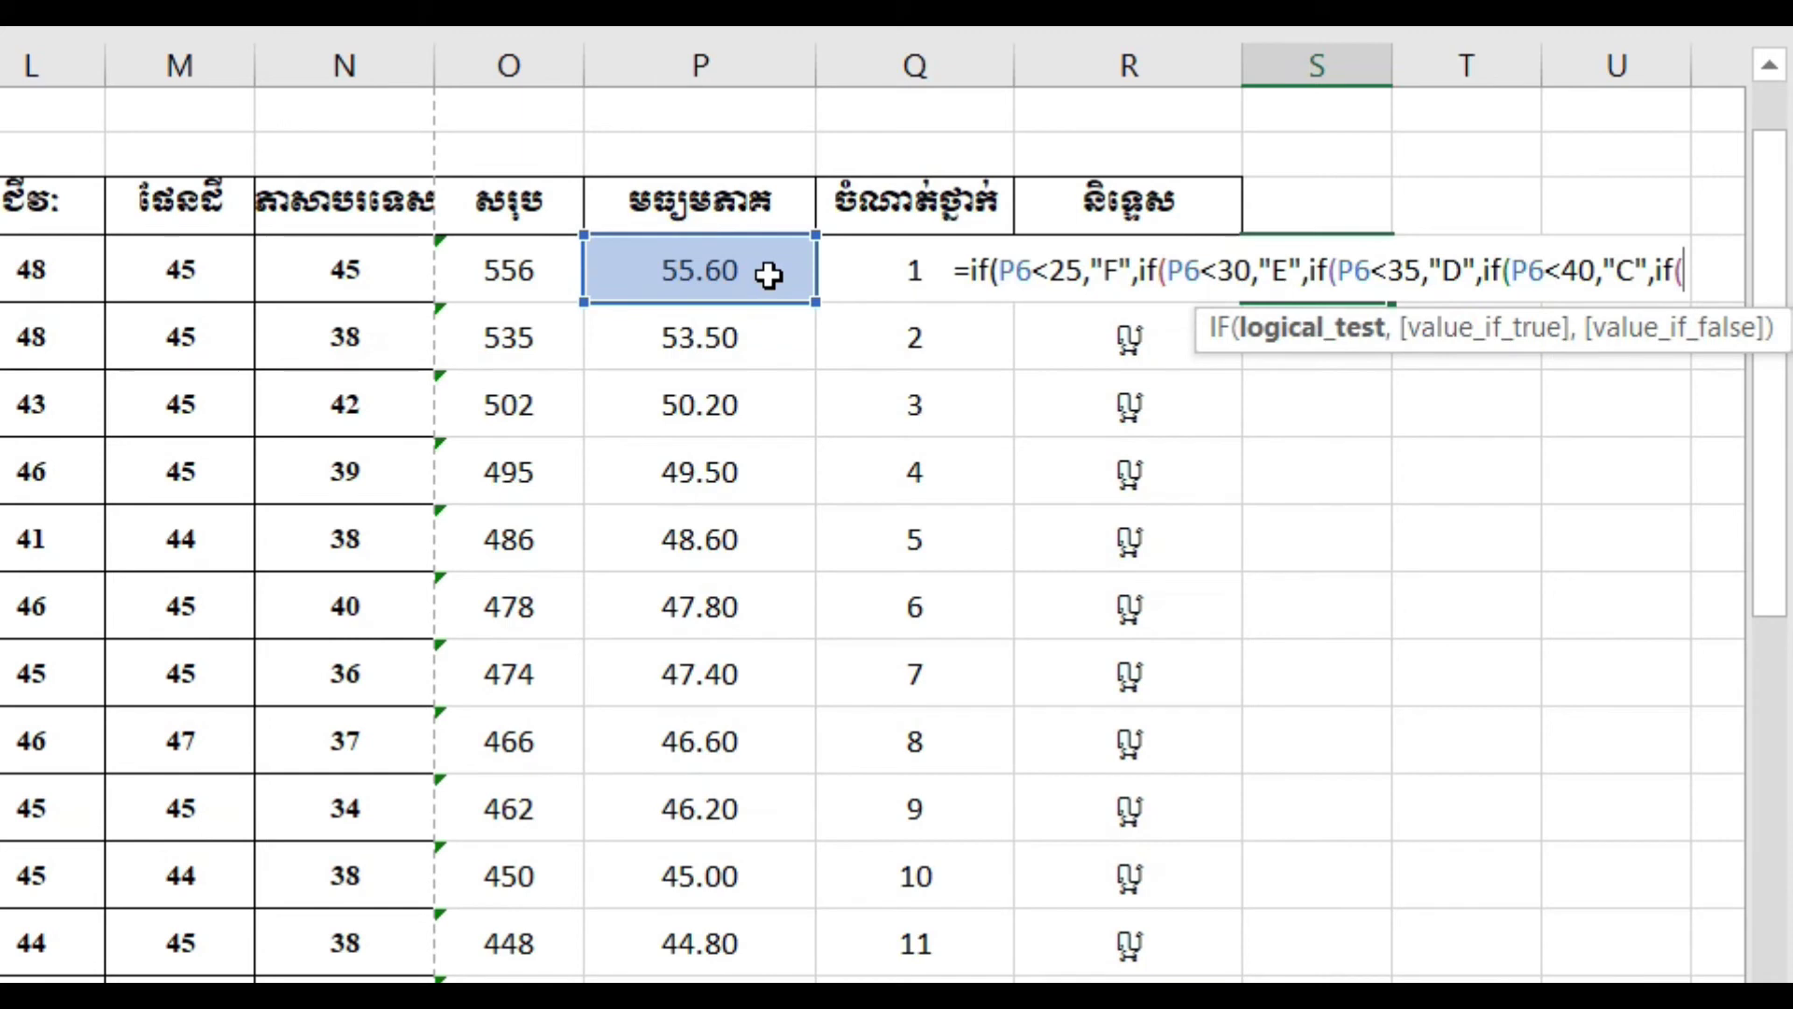
# - Add the S6 test P6<45 returning "B" and open a further IF
pyautogui.click(792, 280)
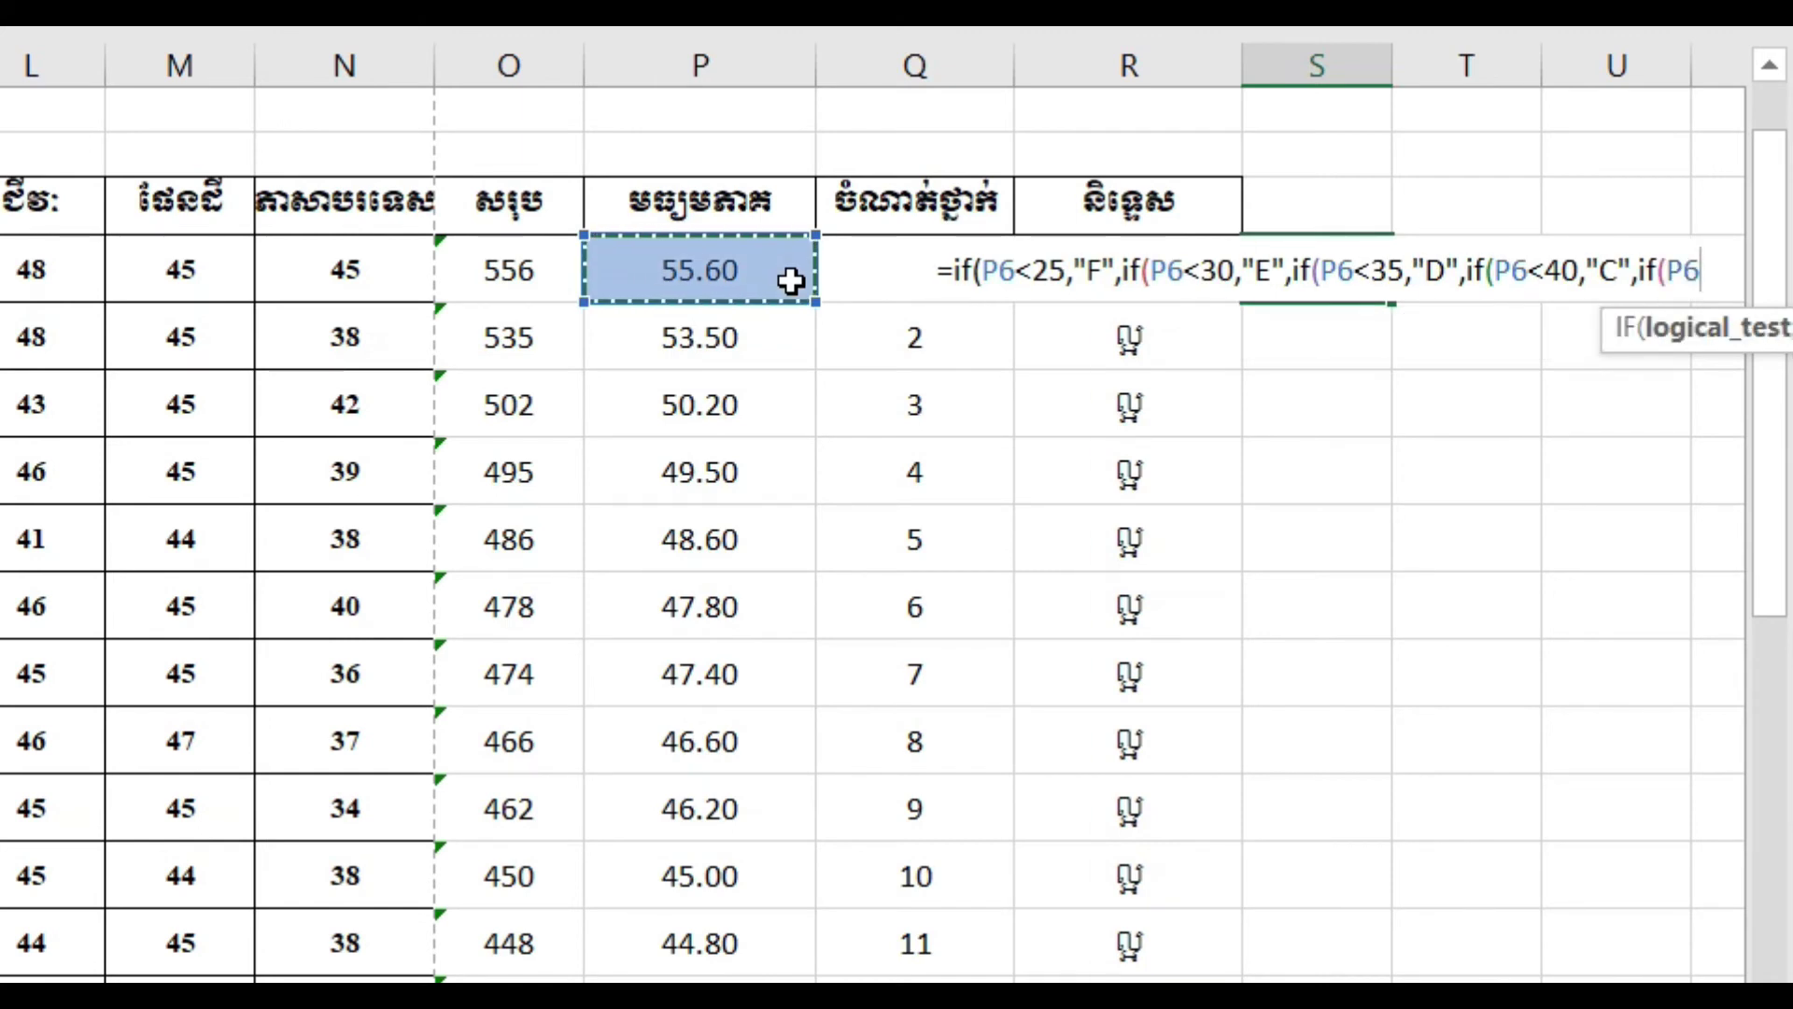
pyautogui.write('<')
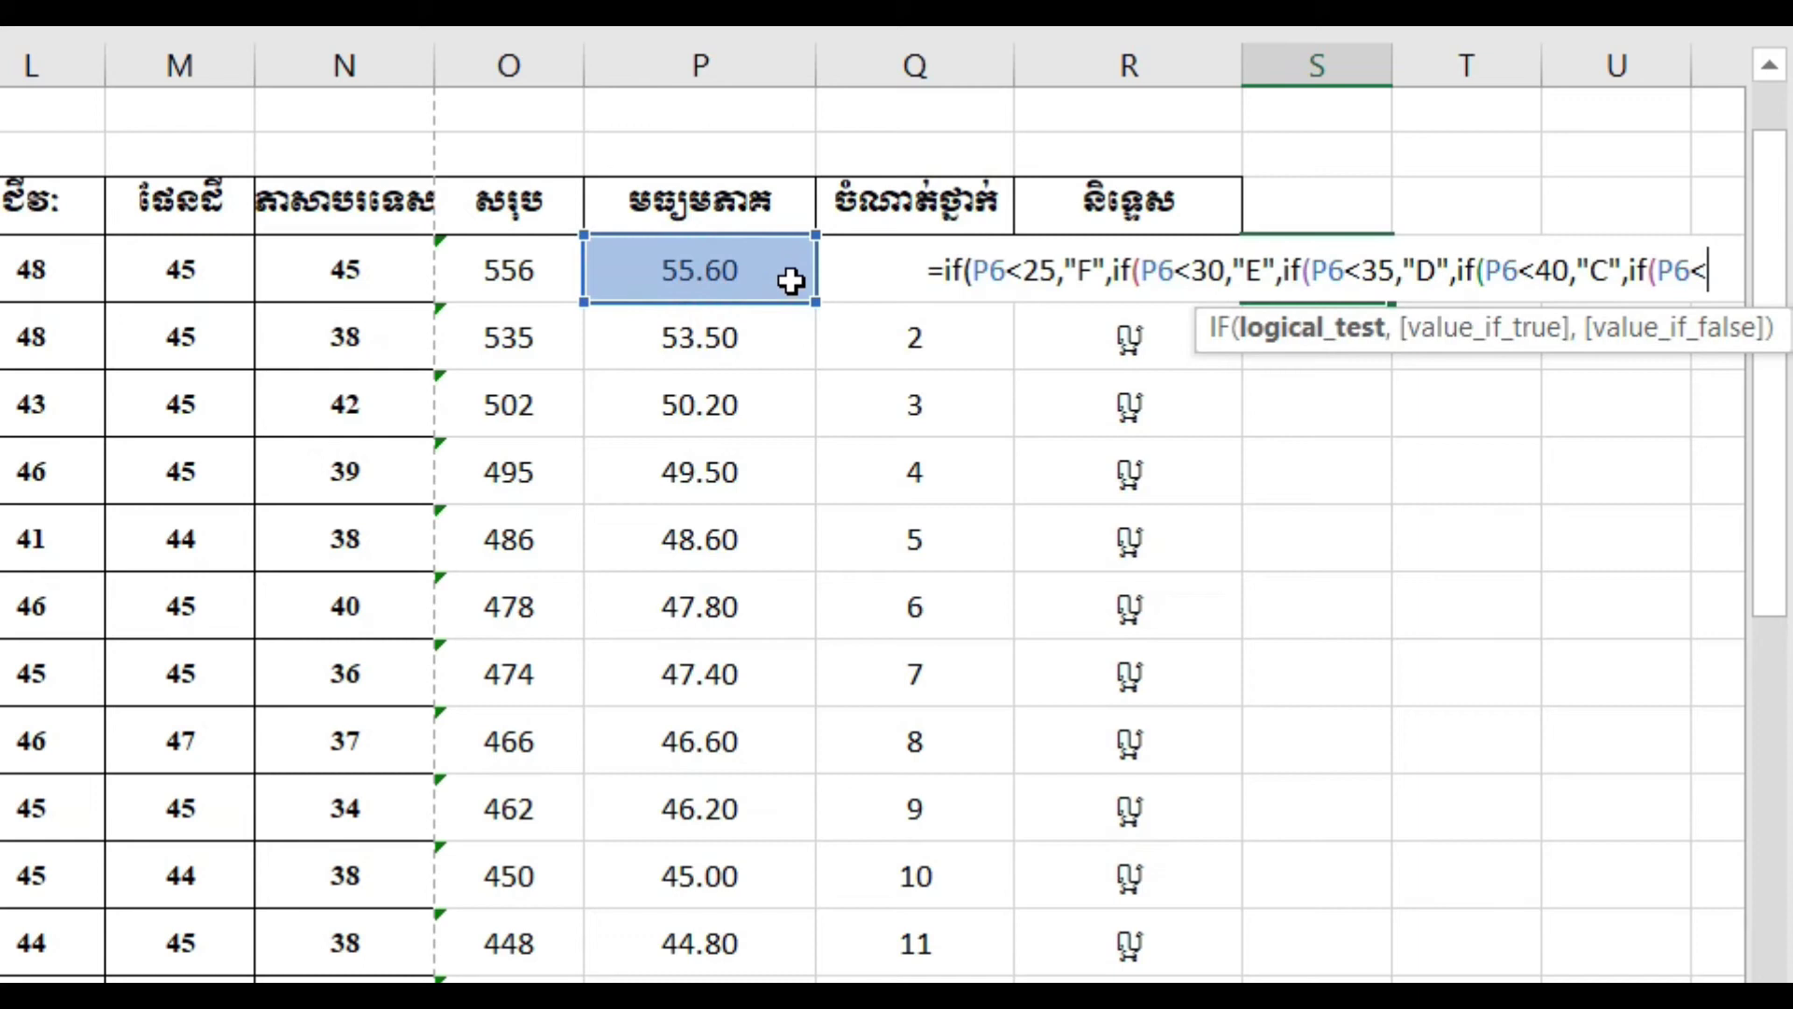
pyautogui.write('45')
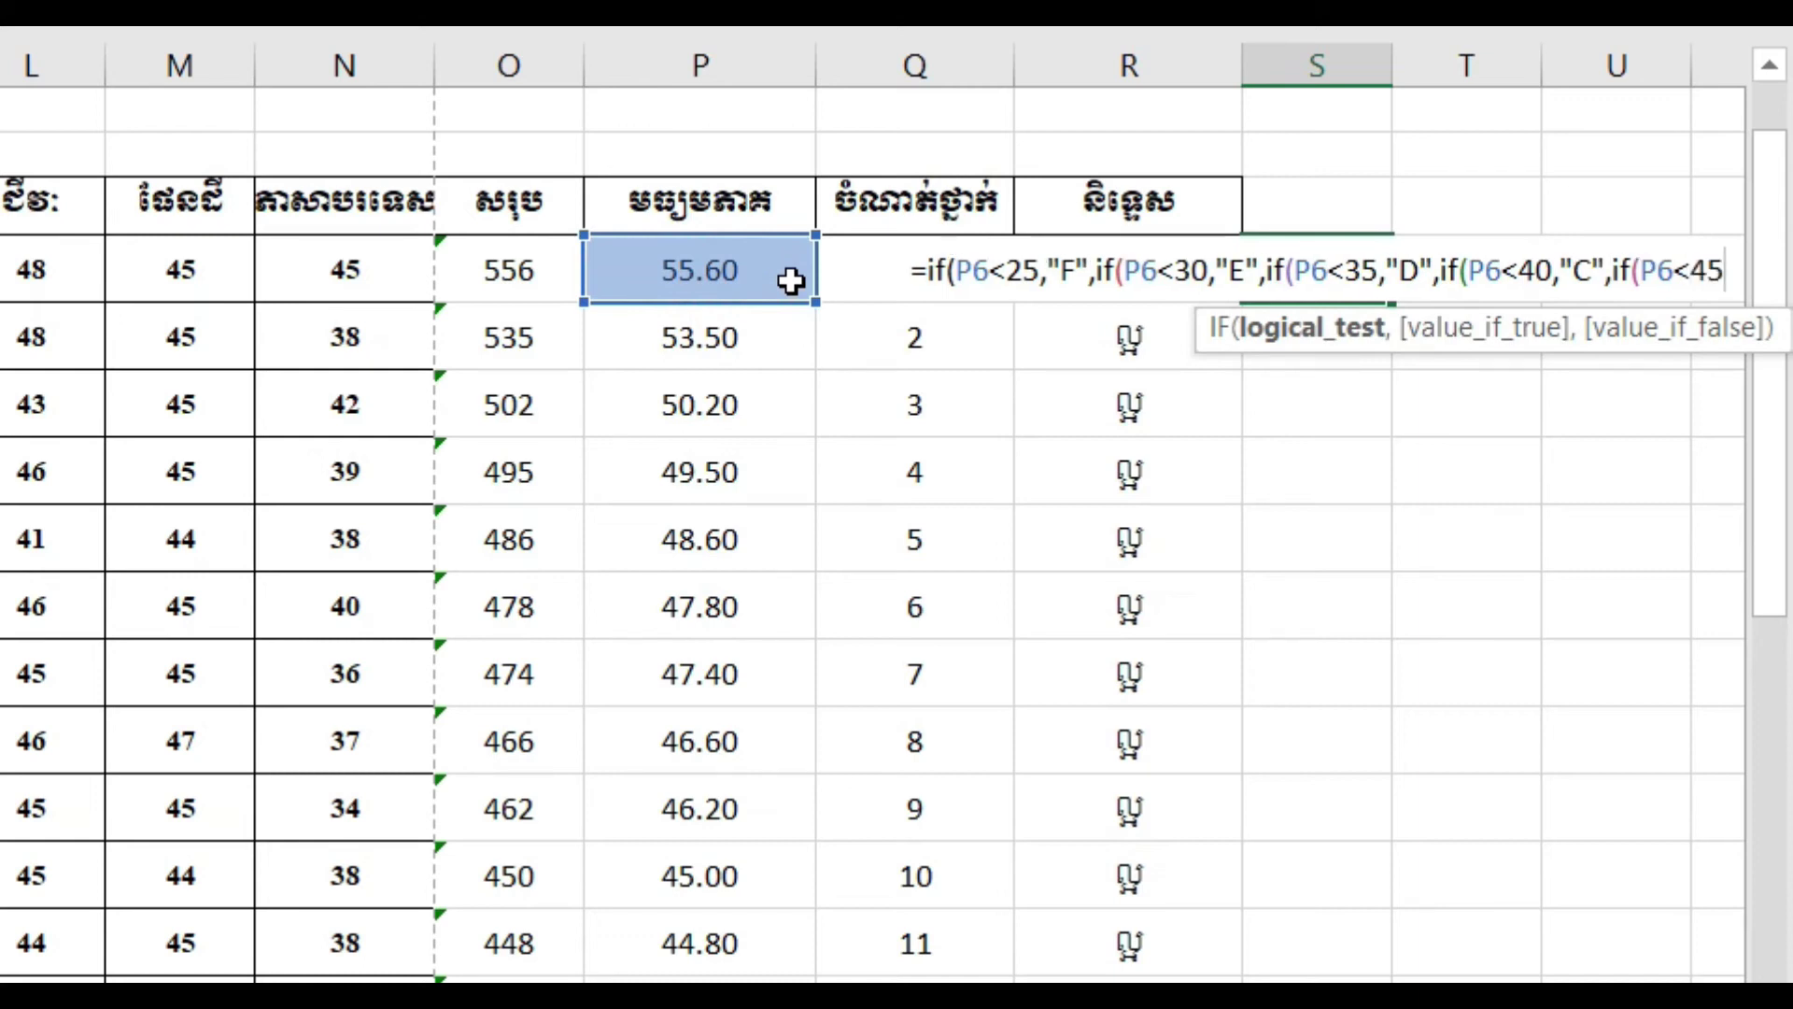
pyautogui.write(',')
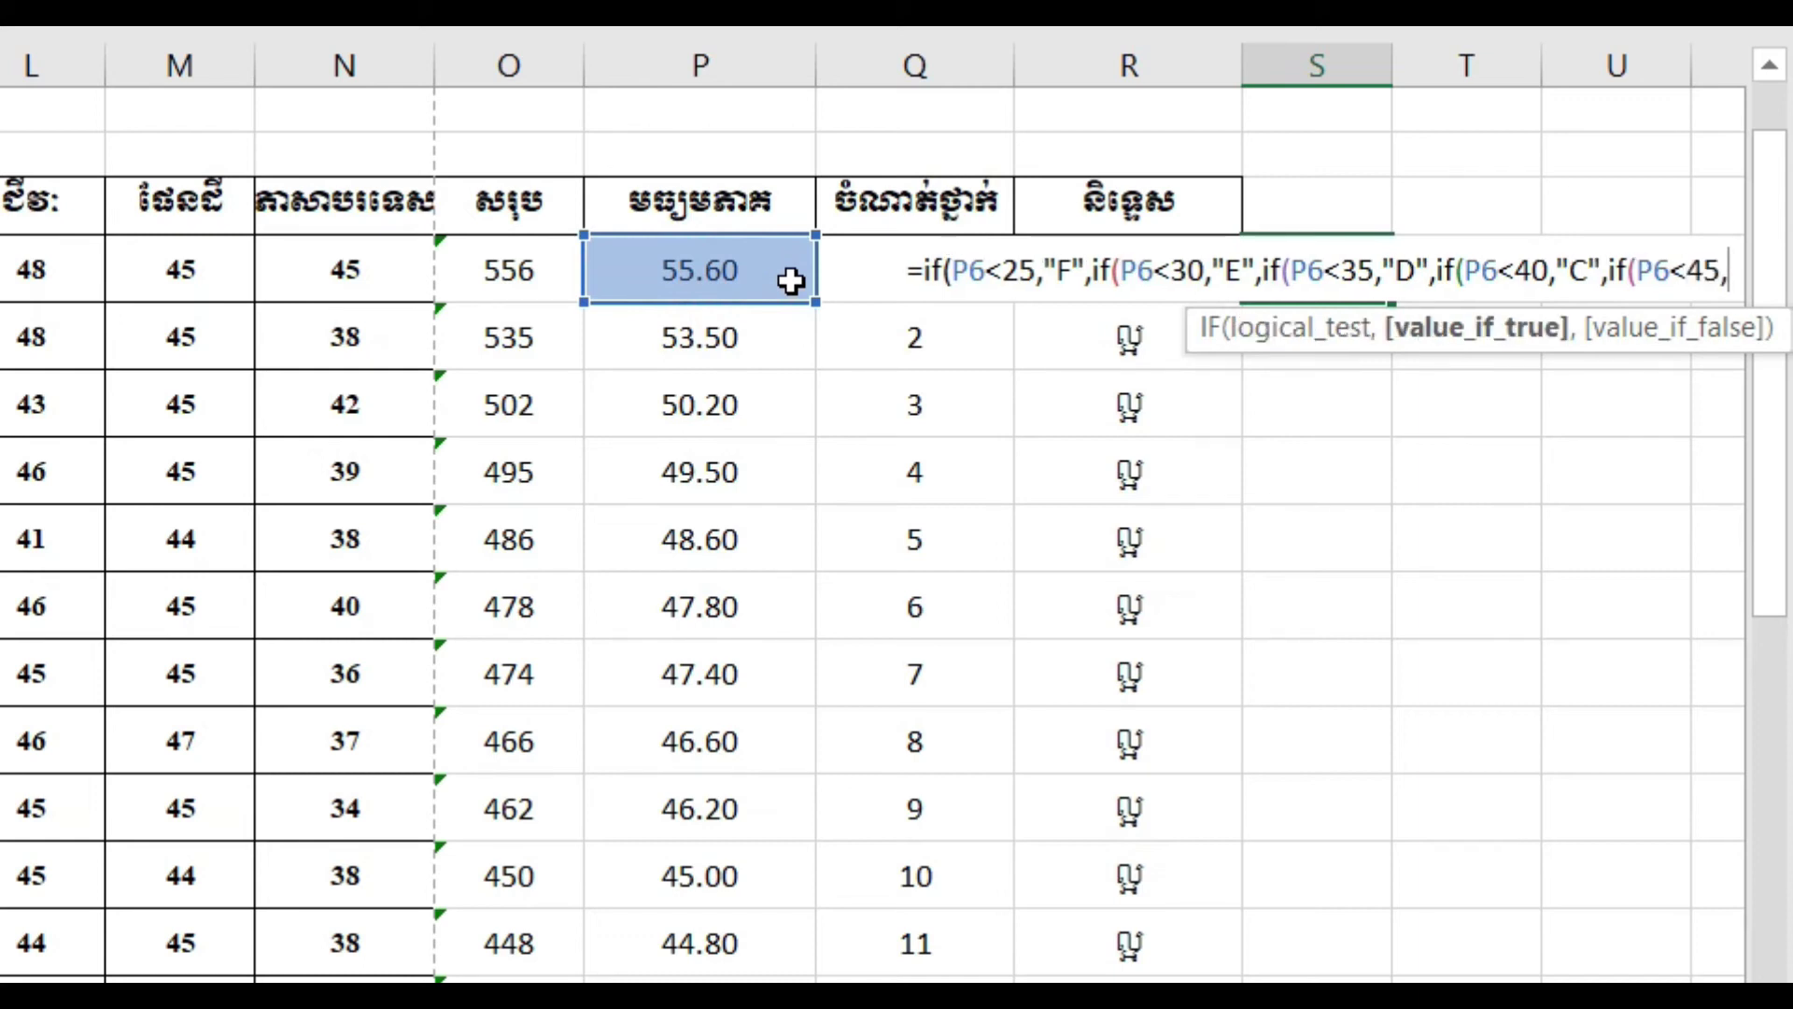
pyautogui.write('"')
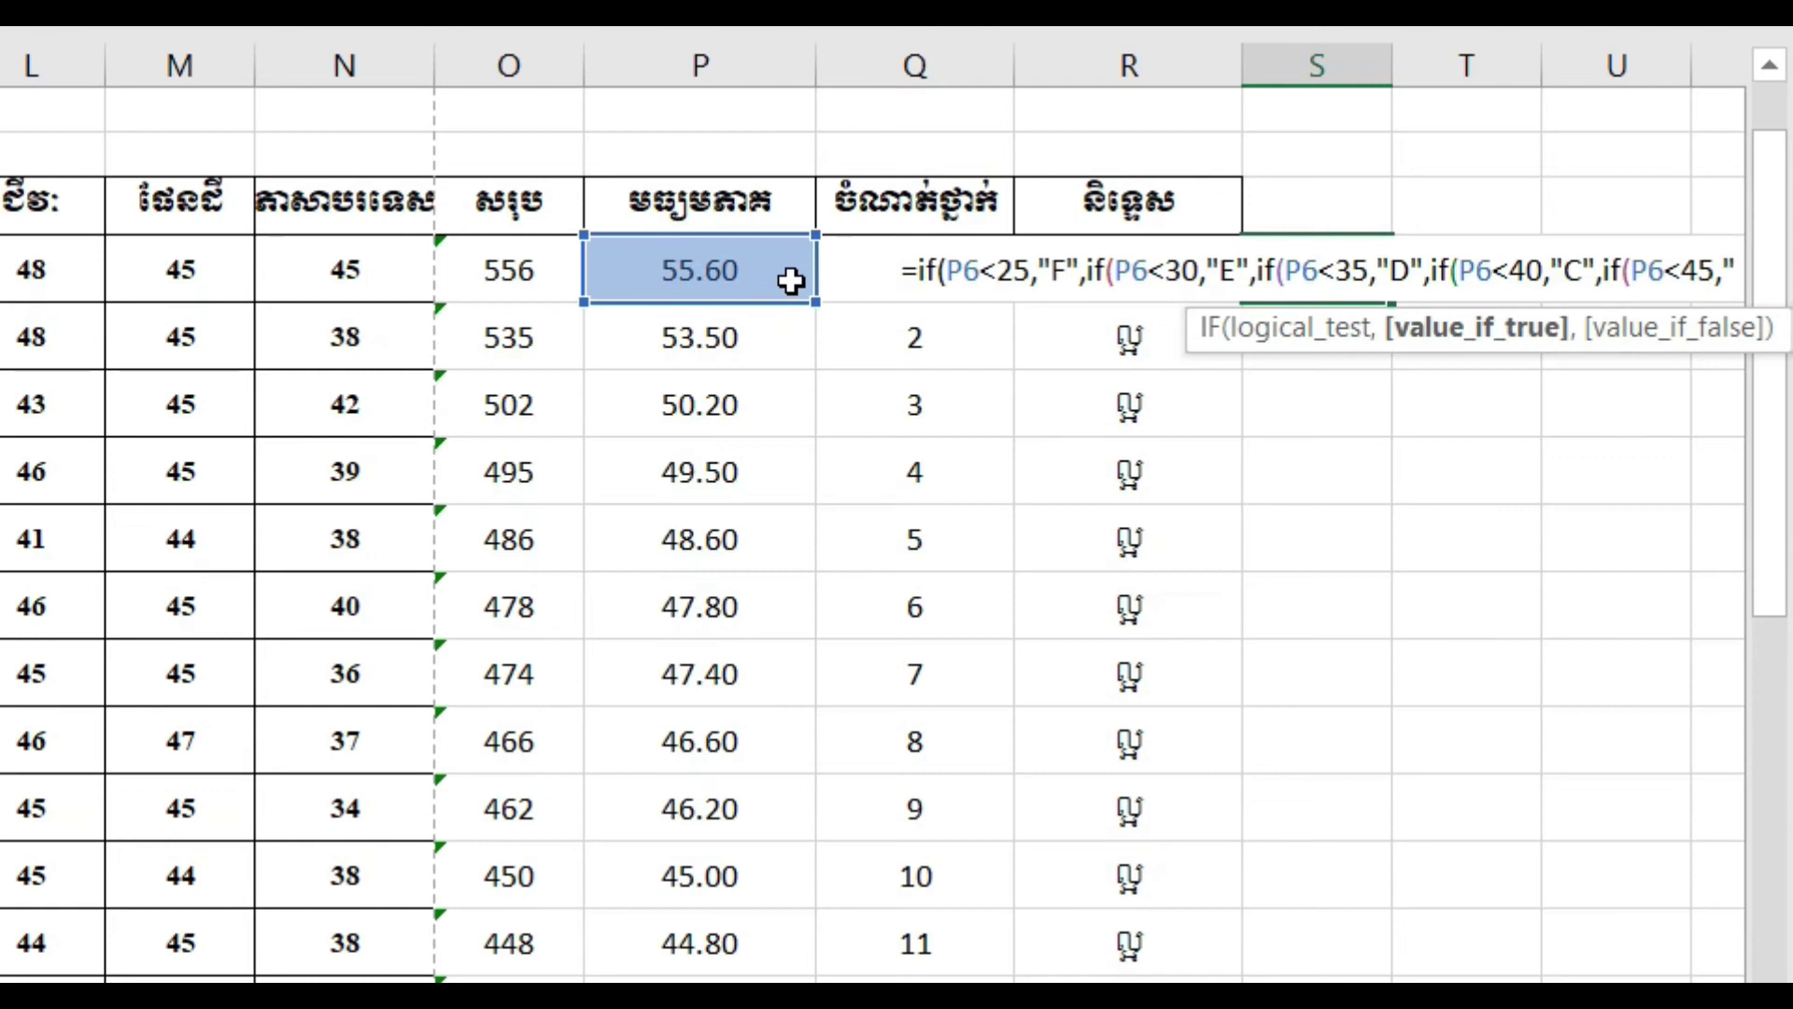
pyautogui.write('B')
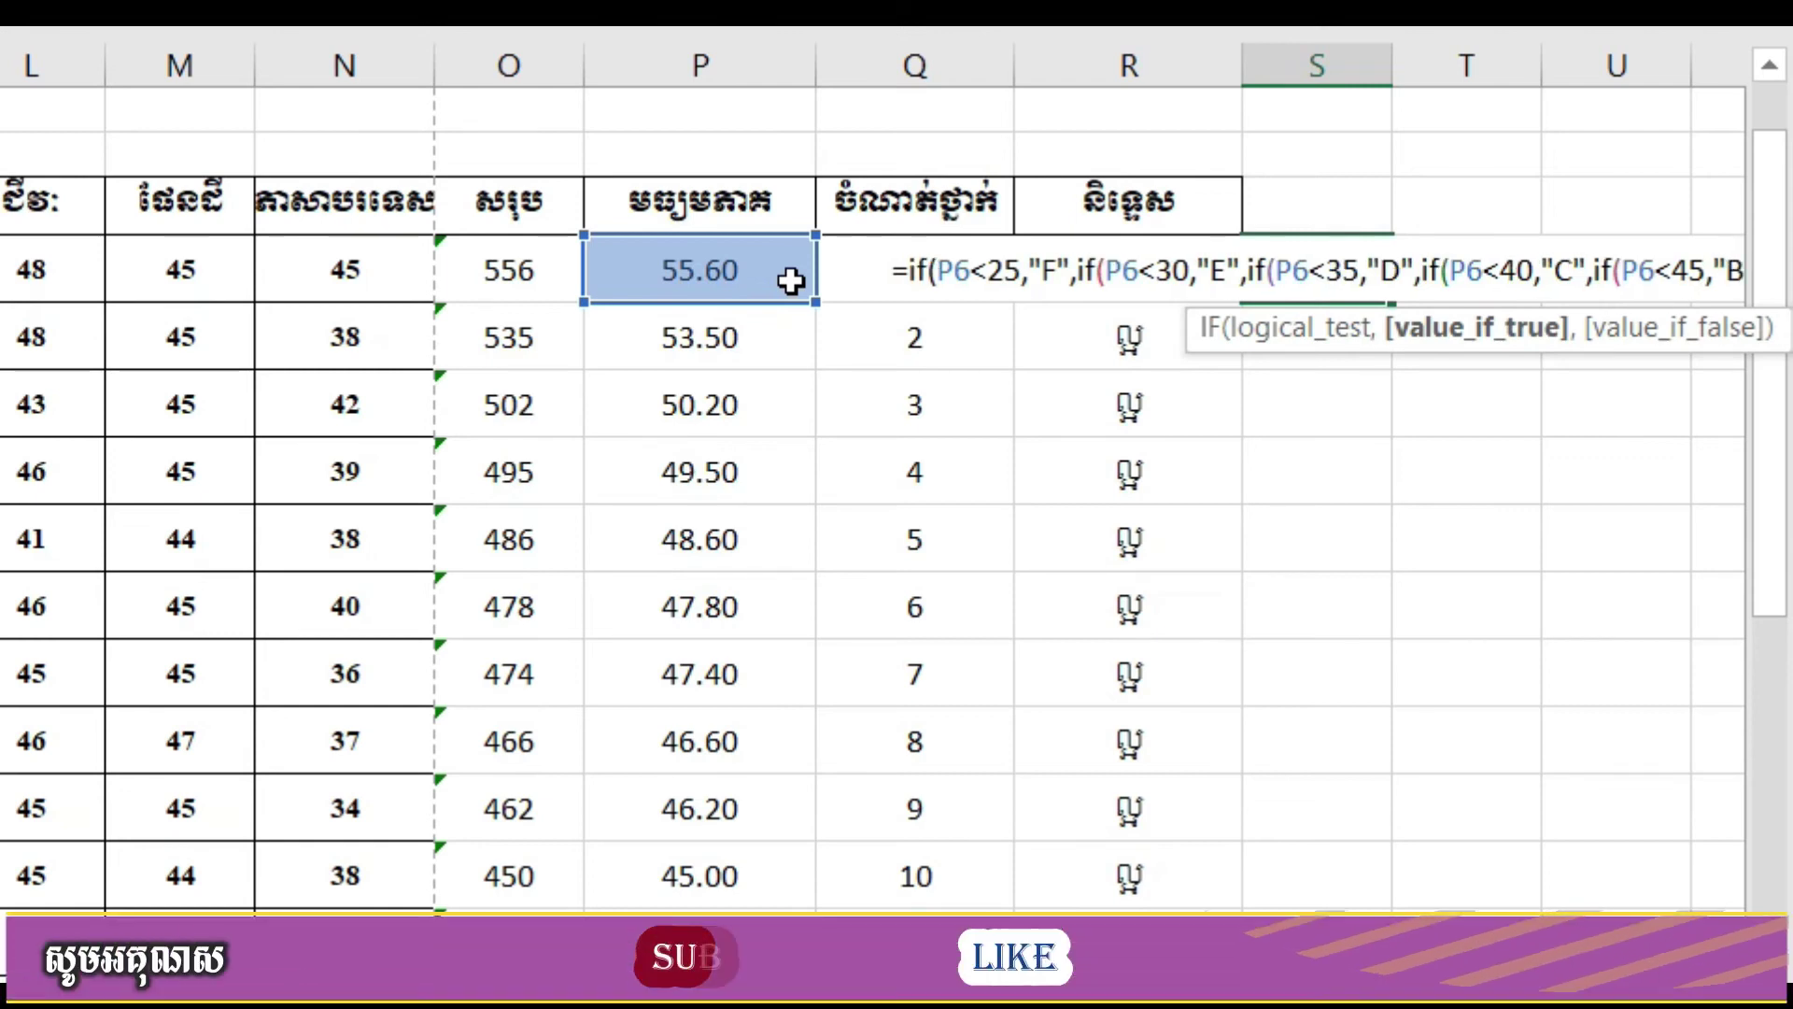
pyautogui.write('"')
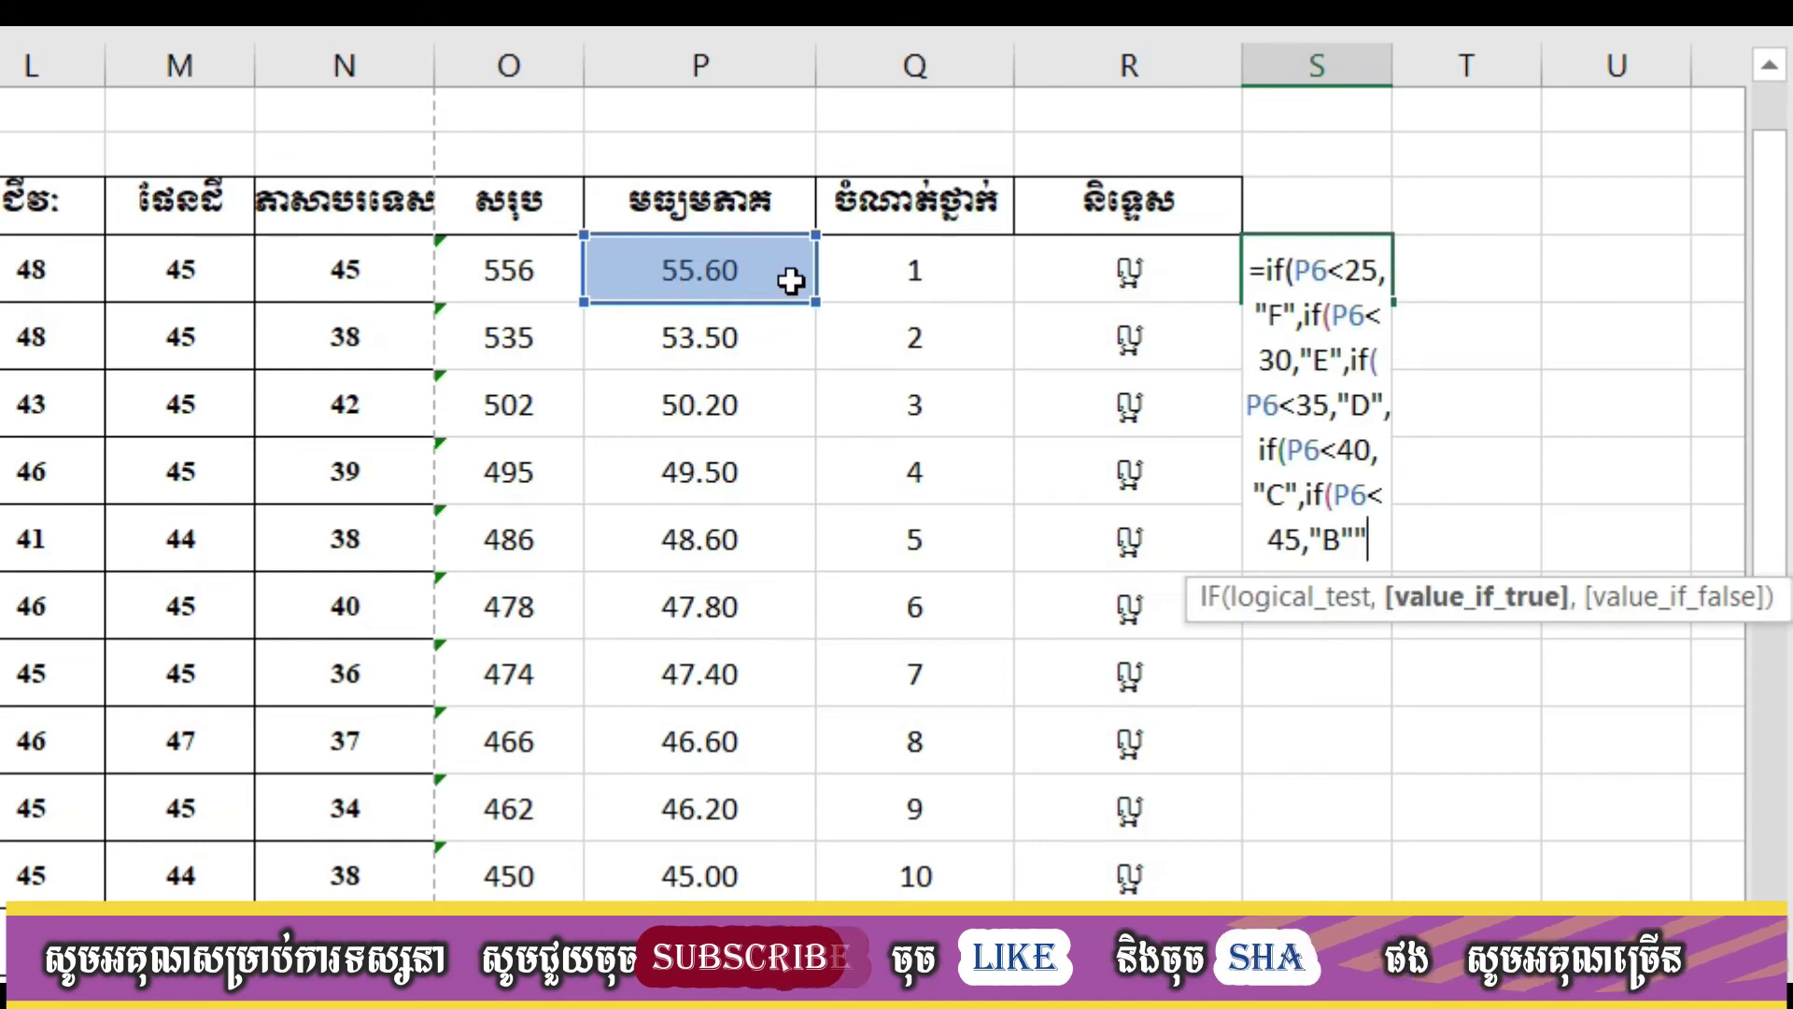
pyautogui.press('BackSpace')
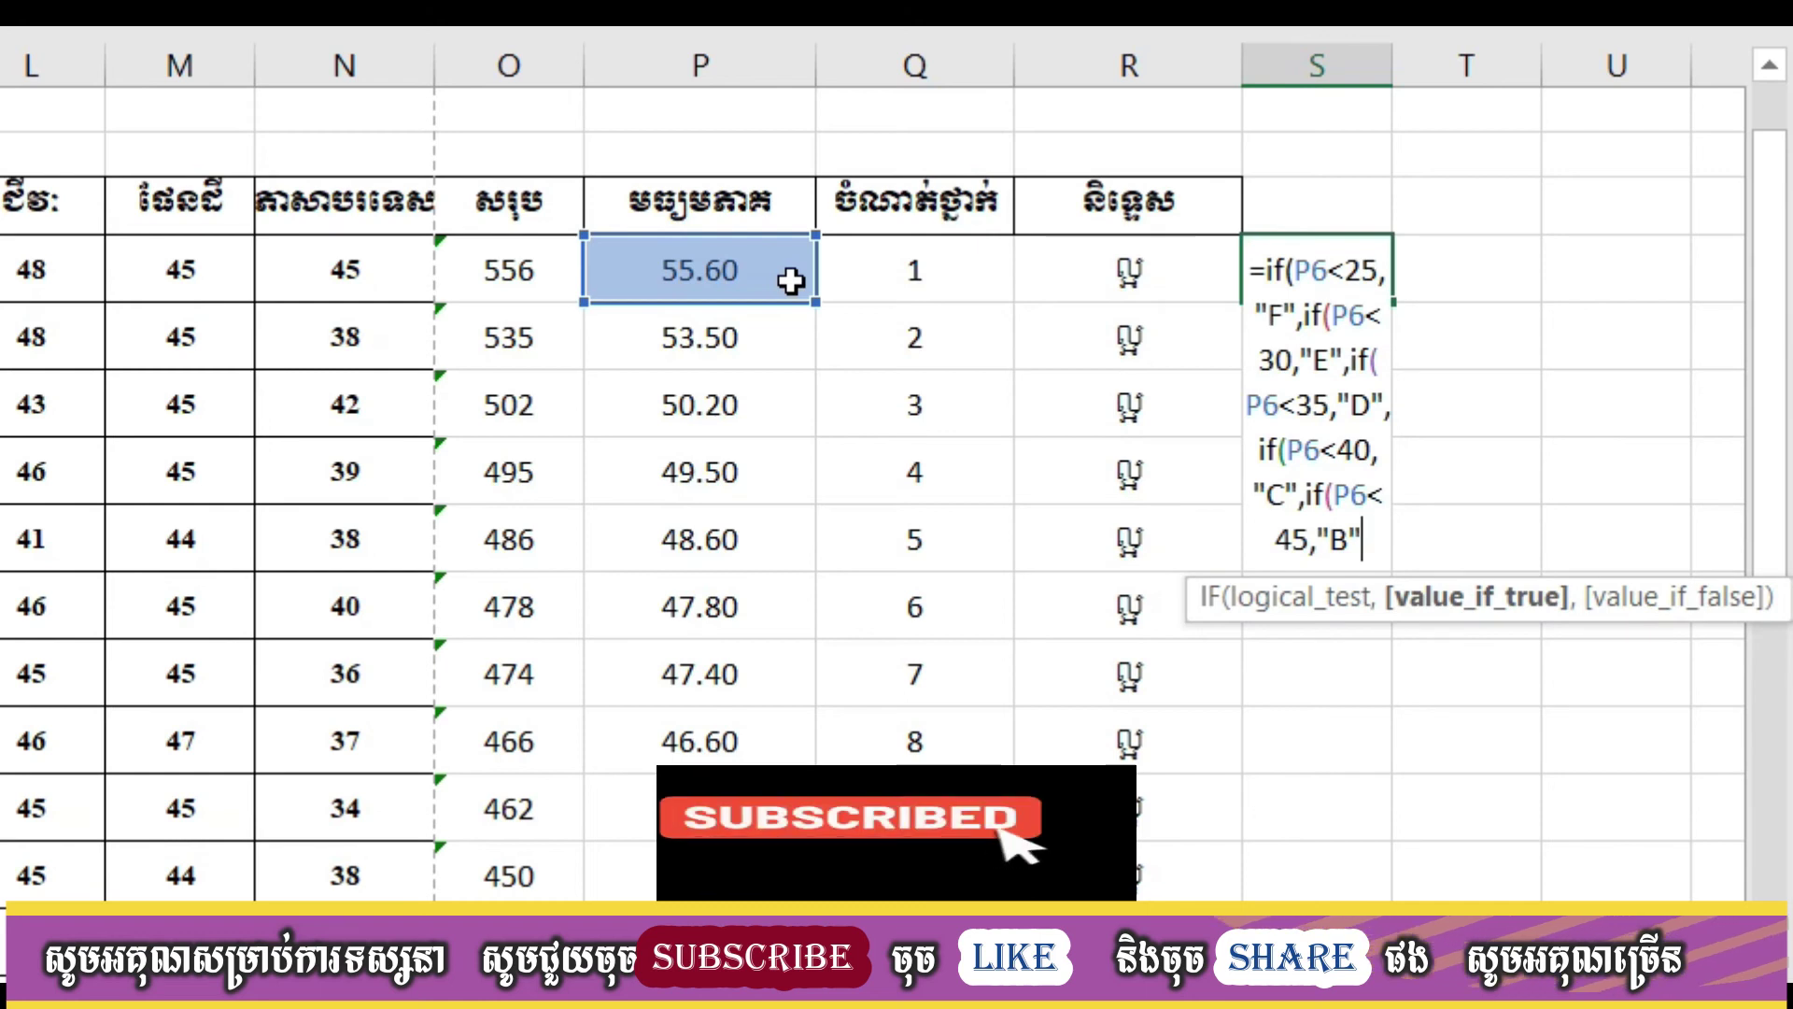
pyautogui.write(',')
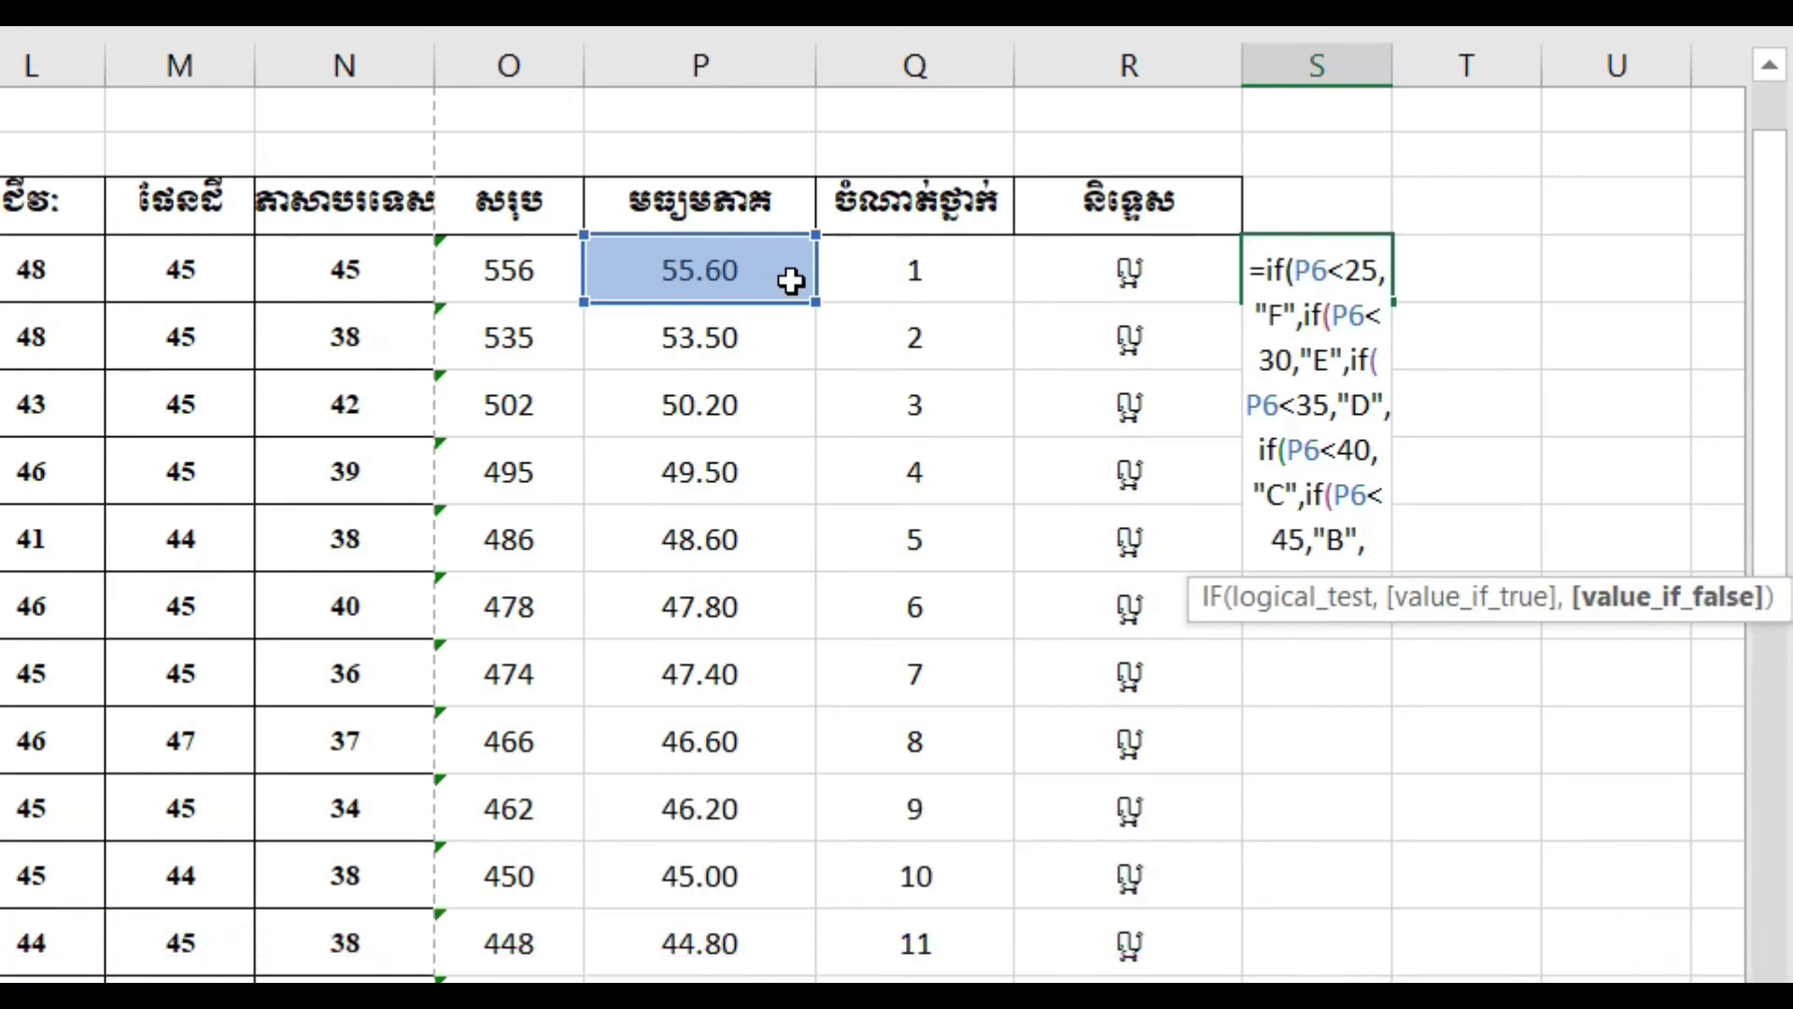
pyautogui.write('if')
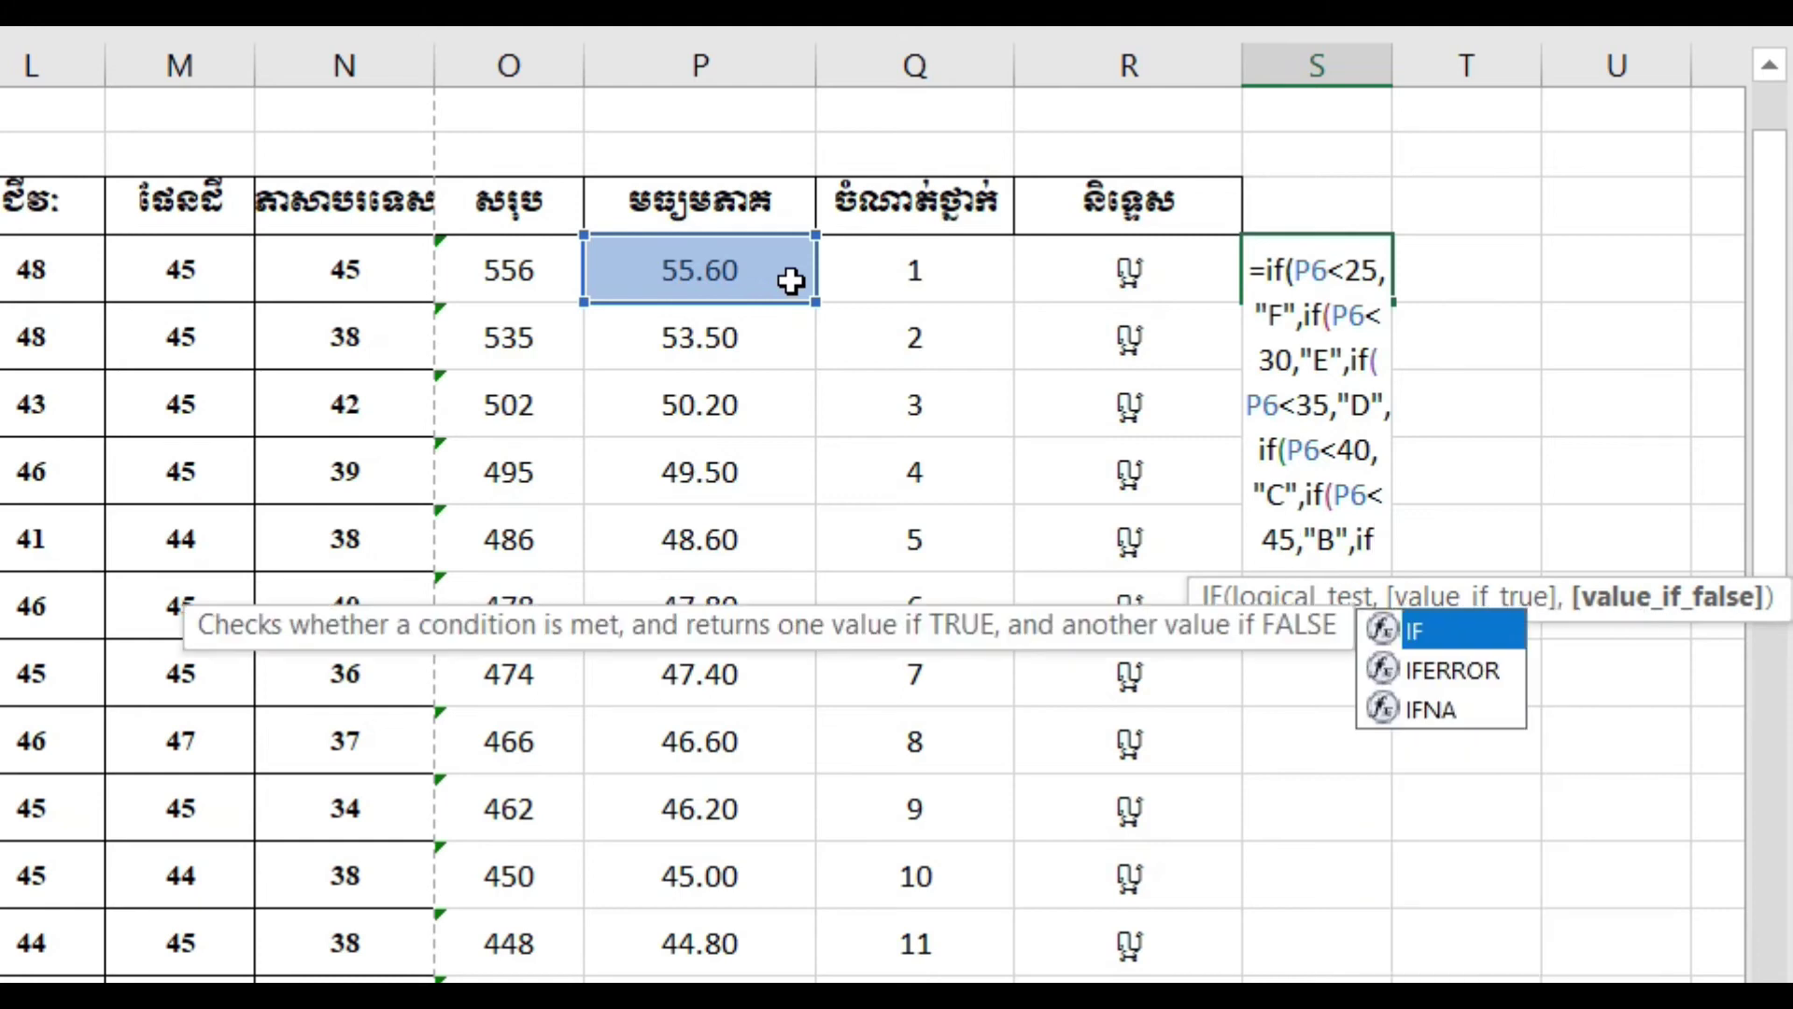
pyautogui.write('(')
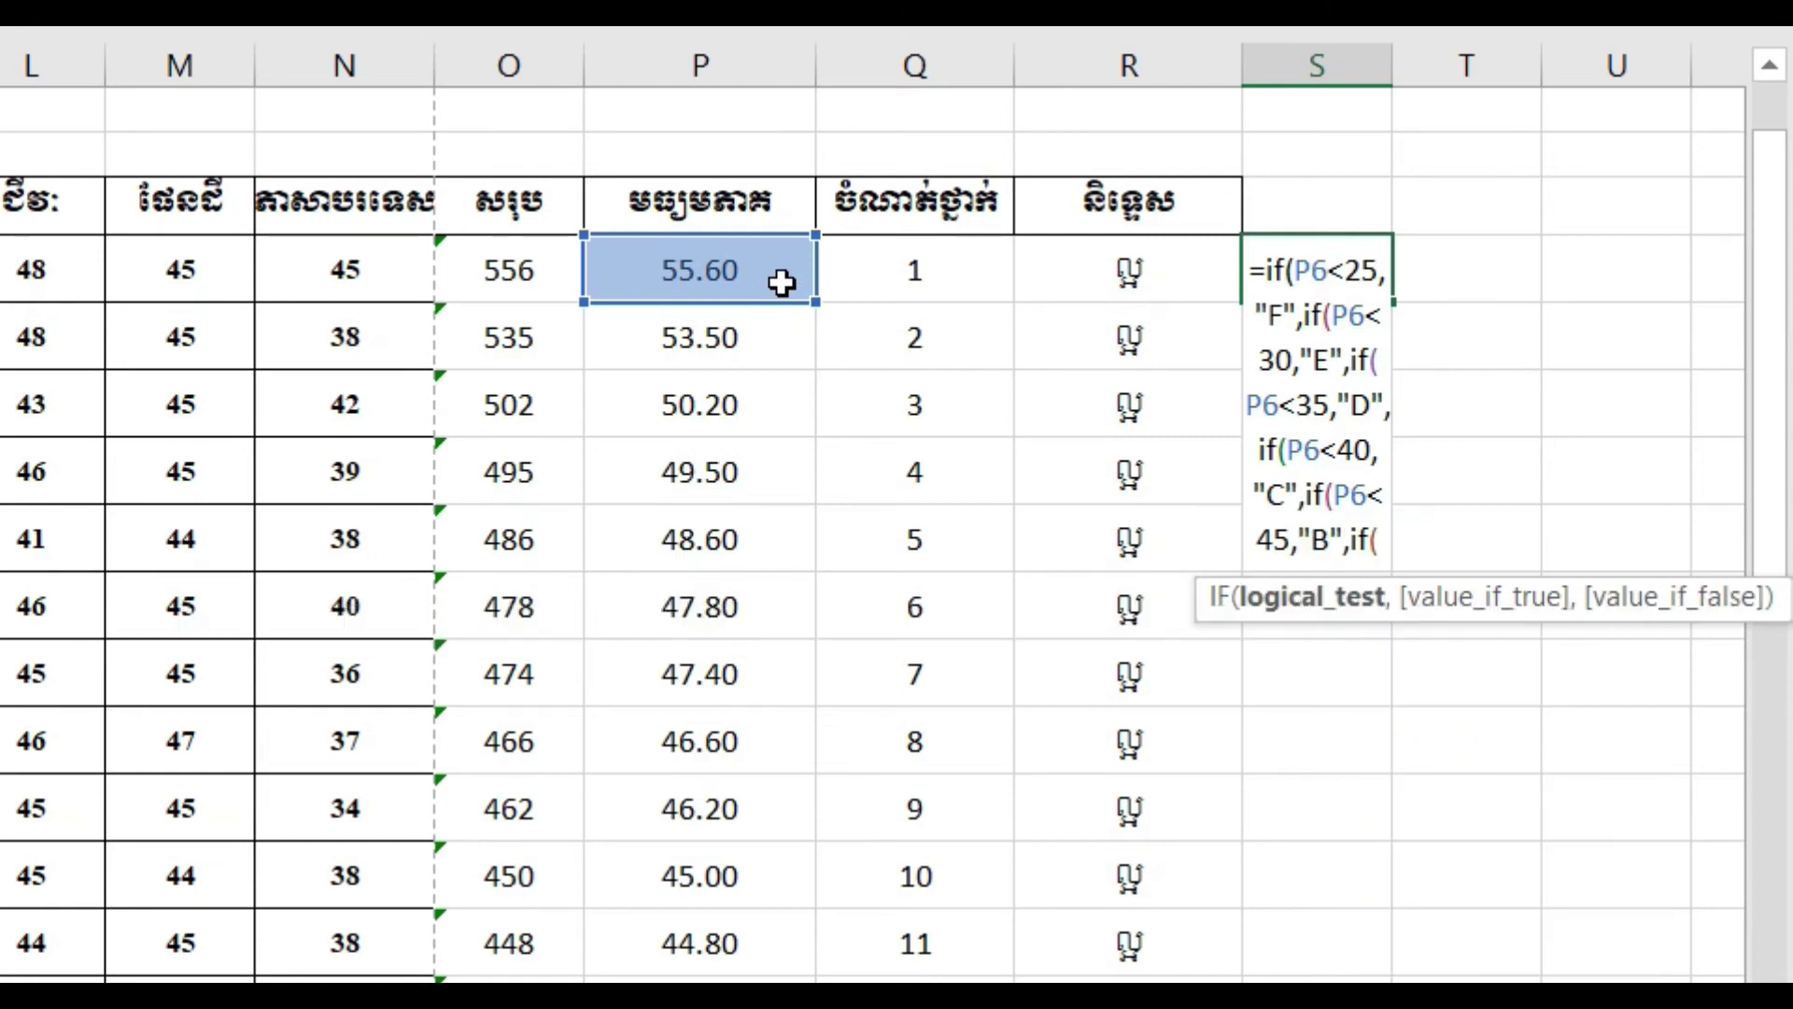
# - Finish S6's nested IF with P6>45 giving "A", close all parentheses, and enter it
pyautogui.click(782, 283)
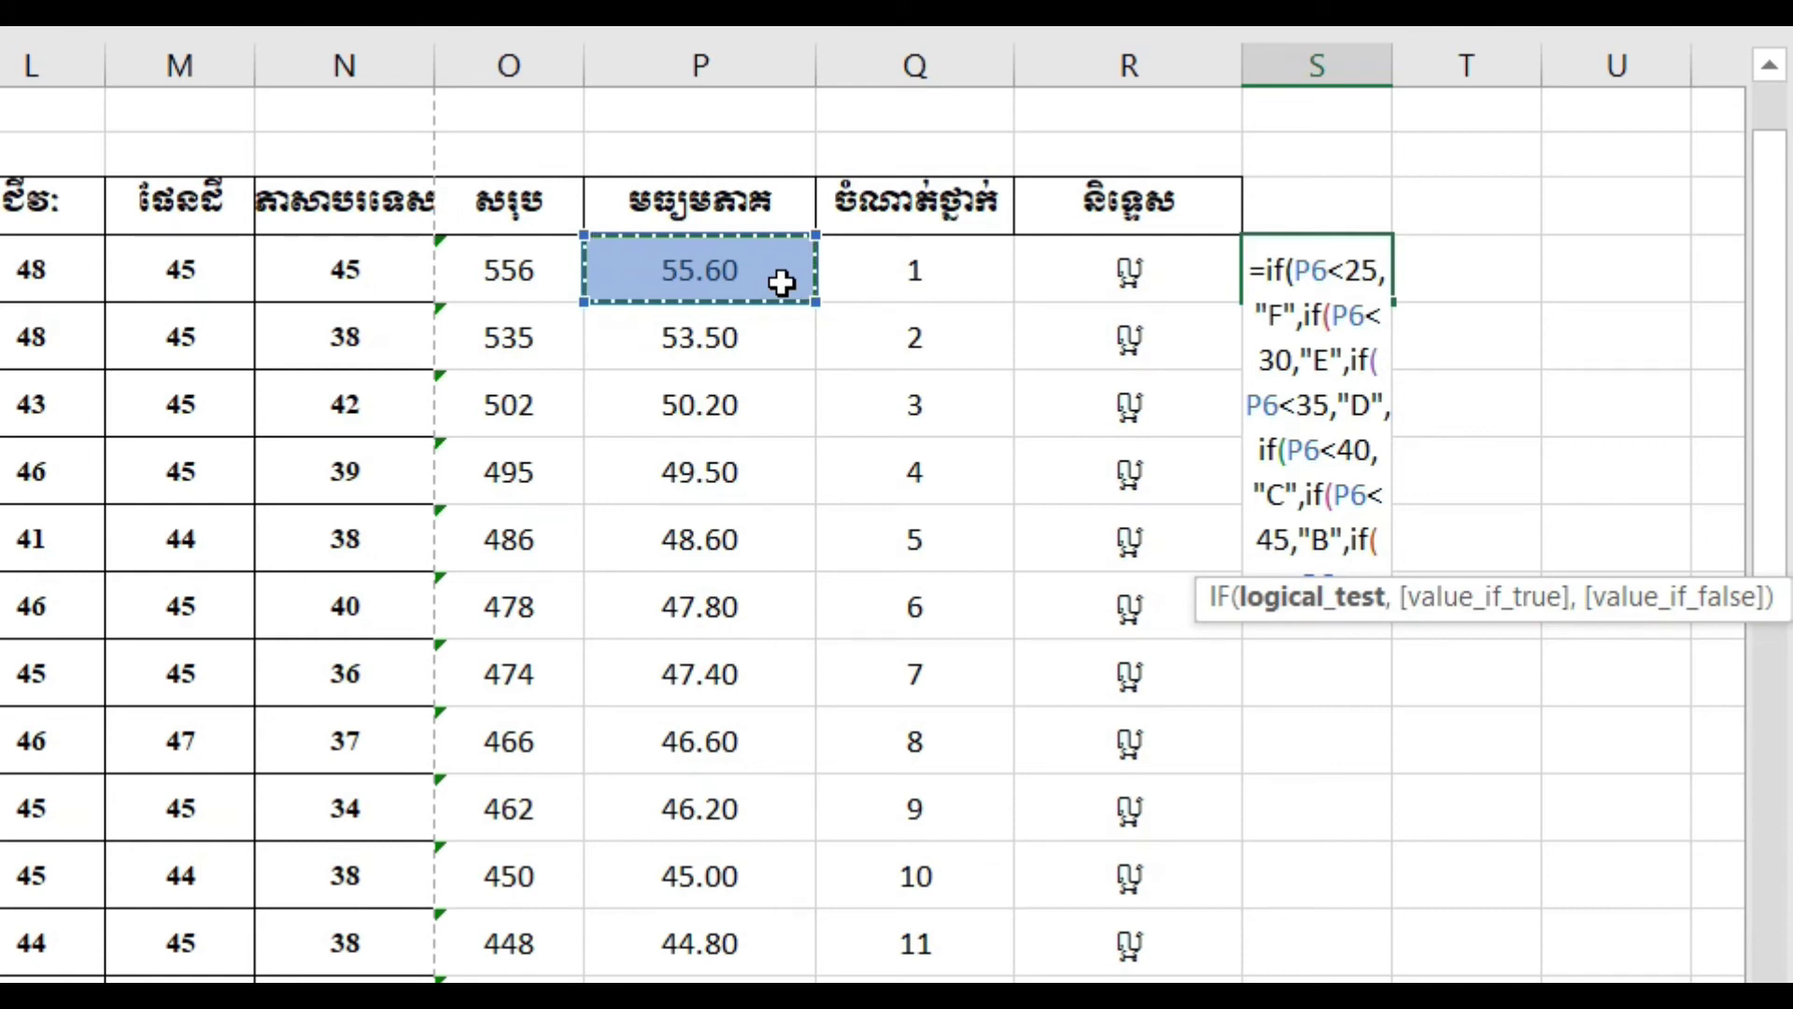
pyautogui.write('>')
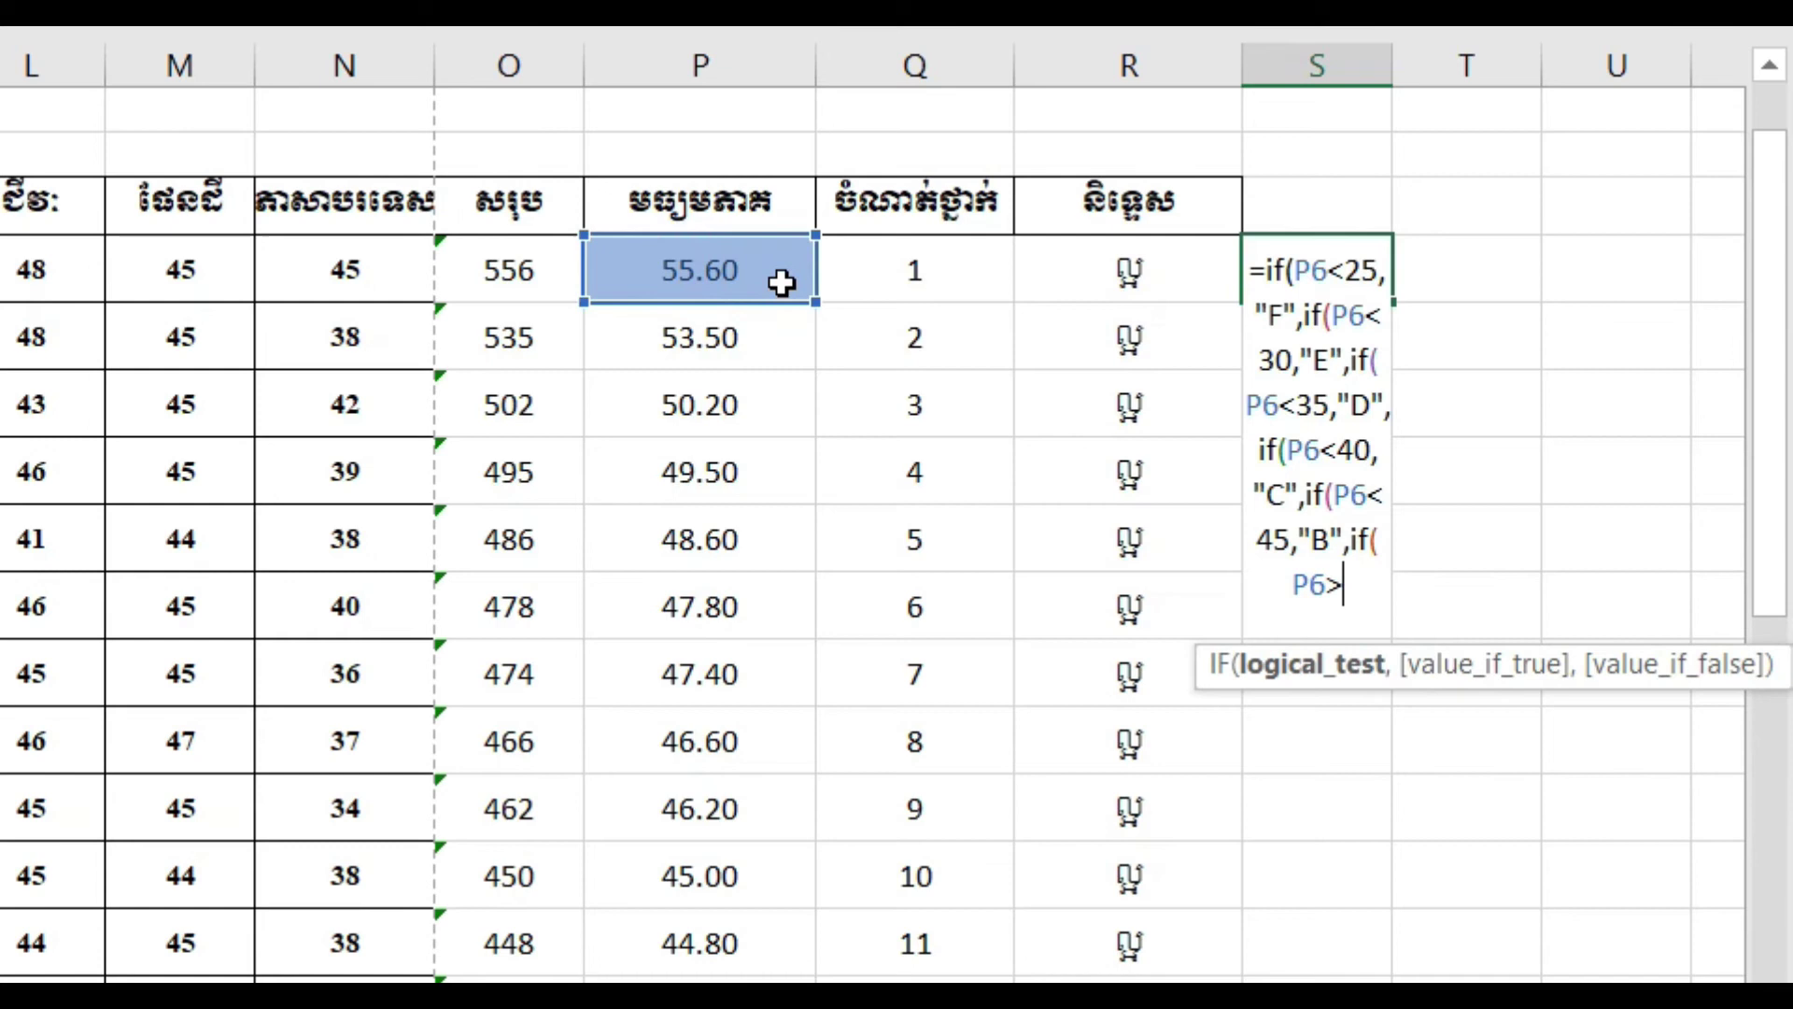
pyautogui.write('45')
pyautogui.write(',')
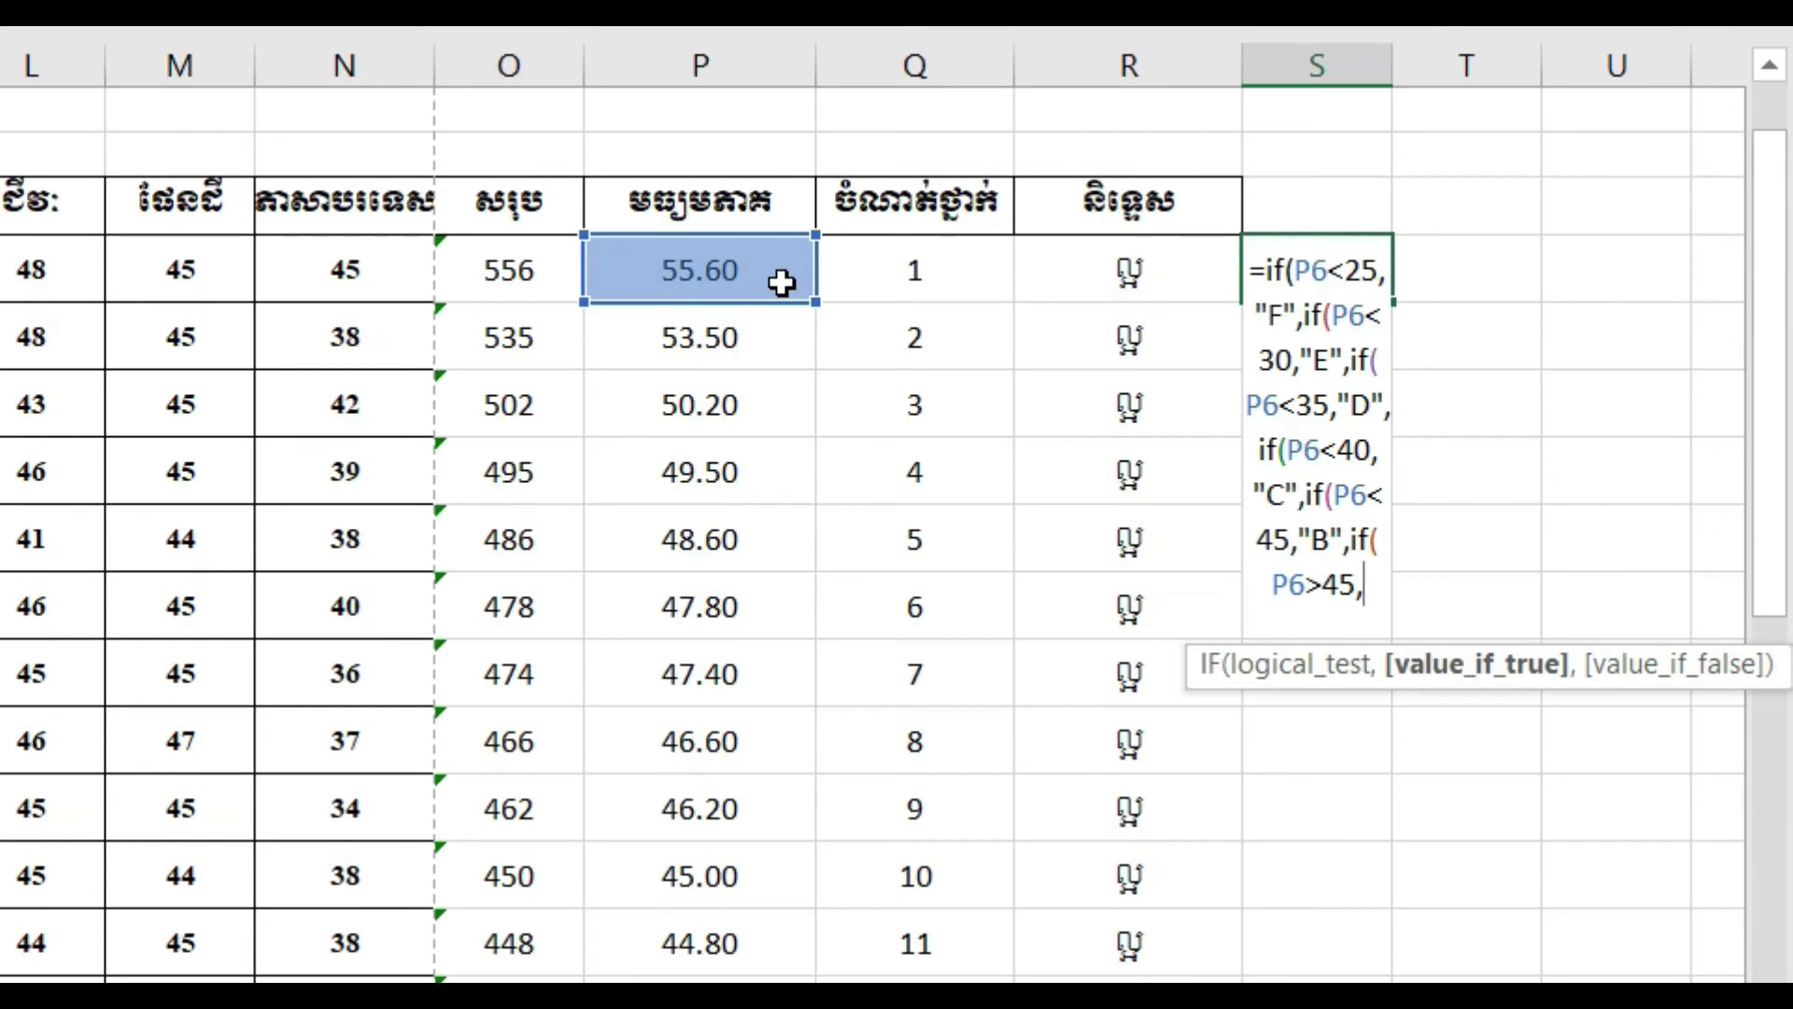
pyautogui.write('""')
pyautogui.press('BackSpace')
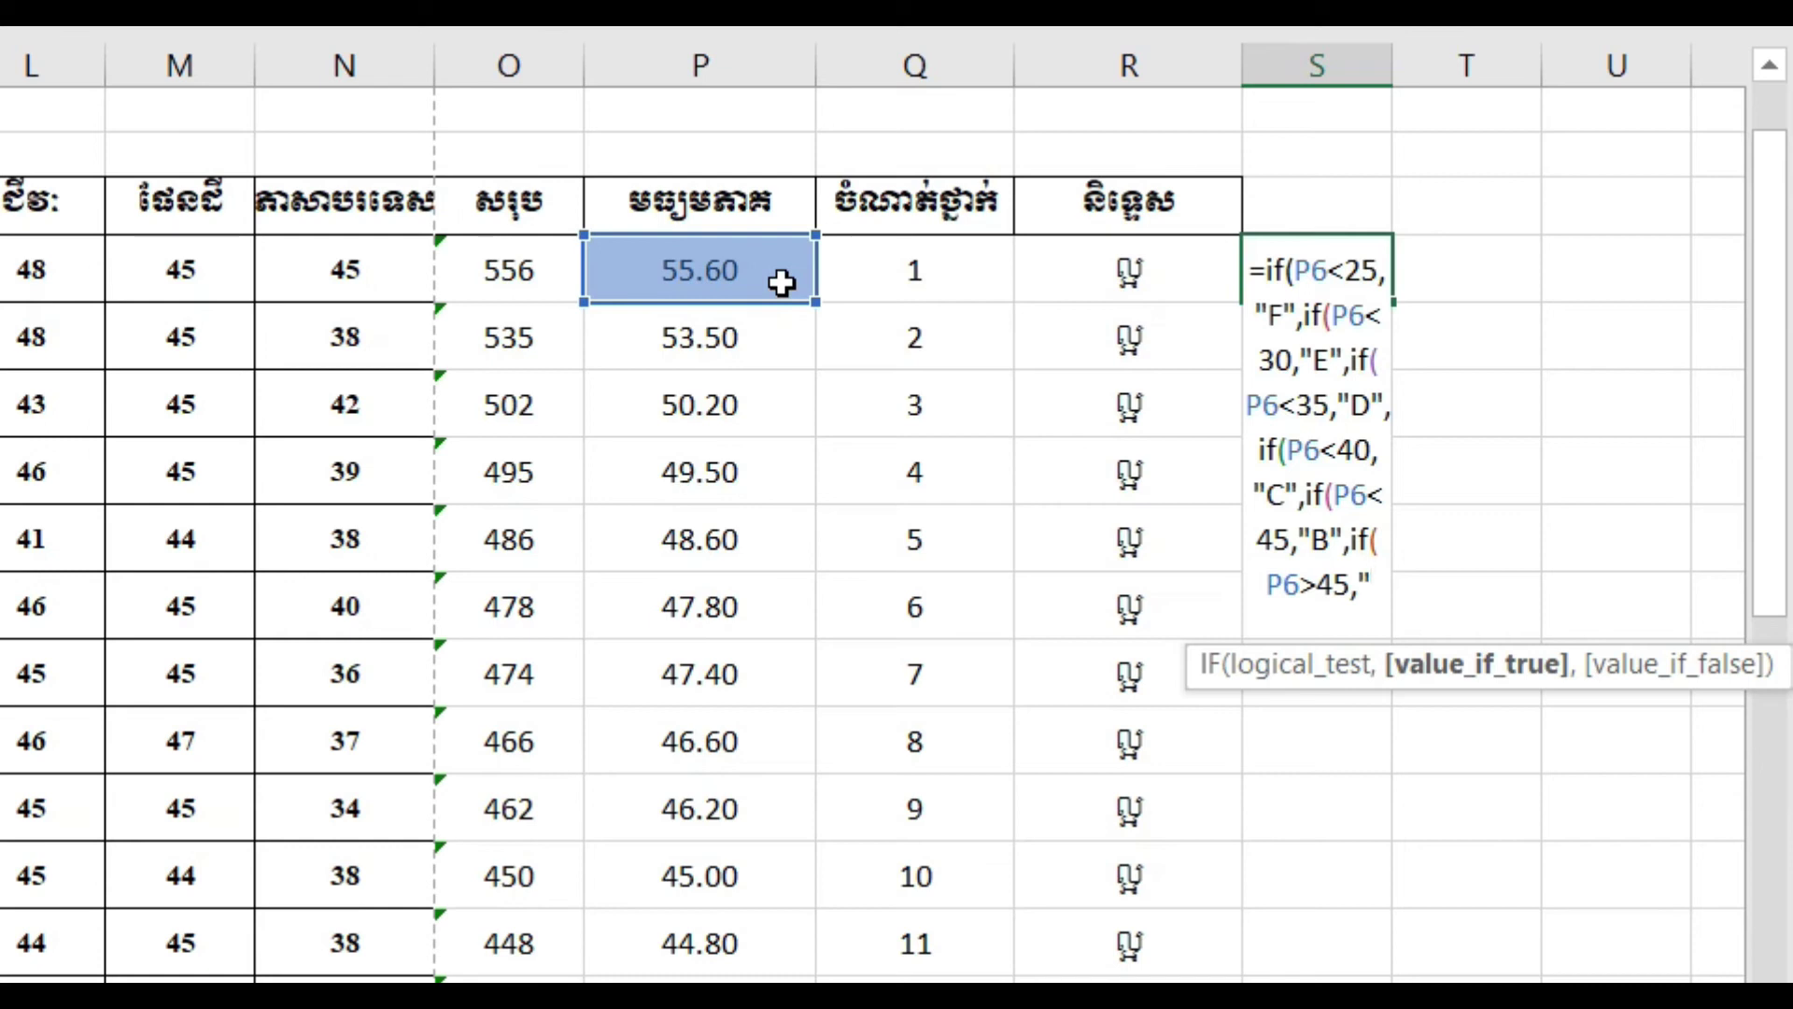
pyautogui.write('A')
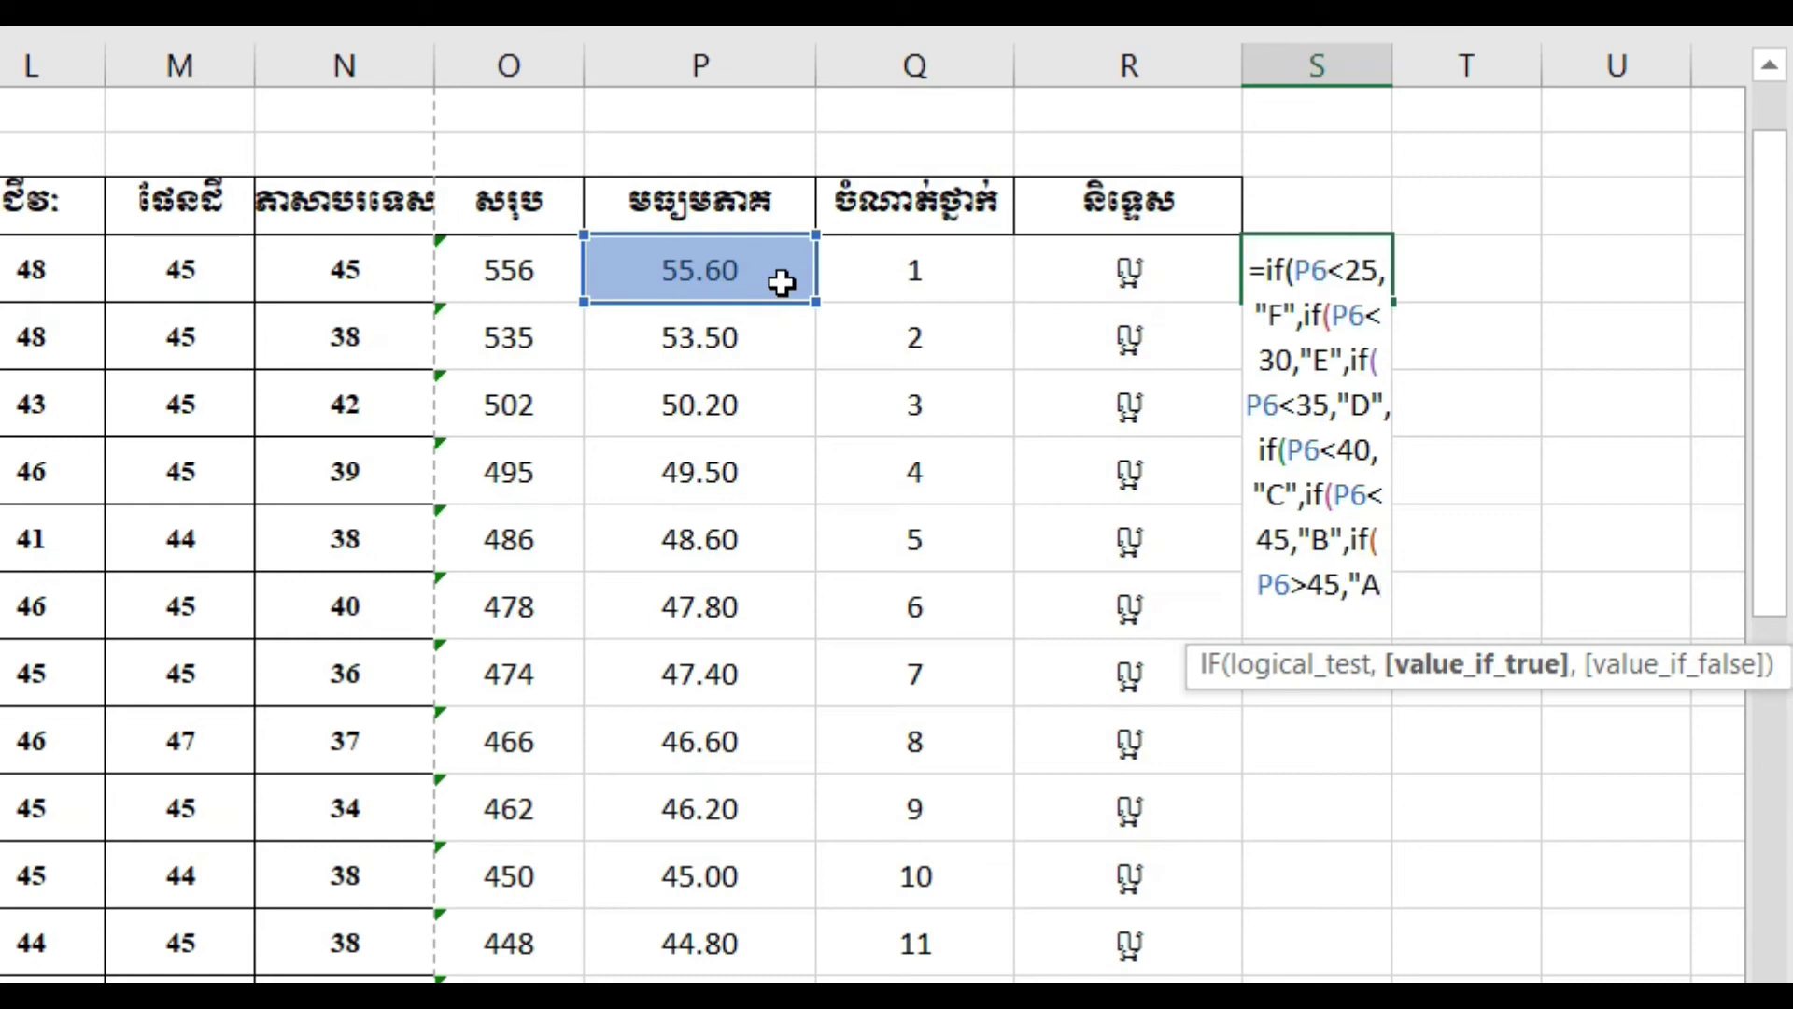
pyautogui.write('""')
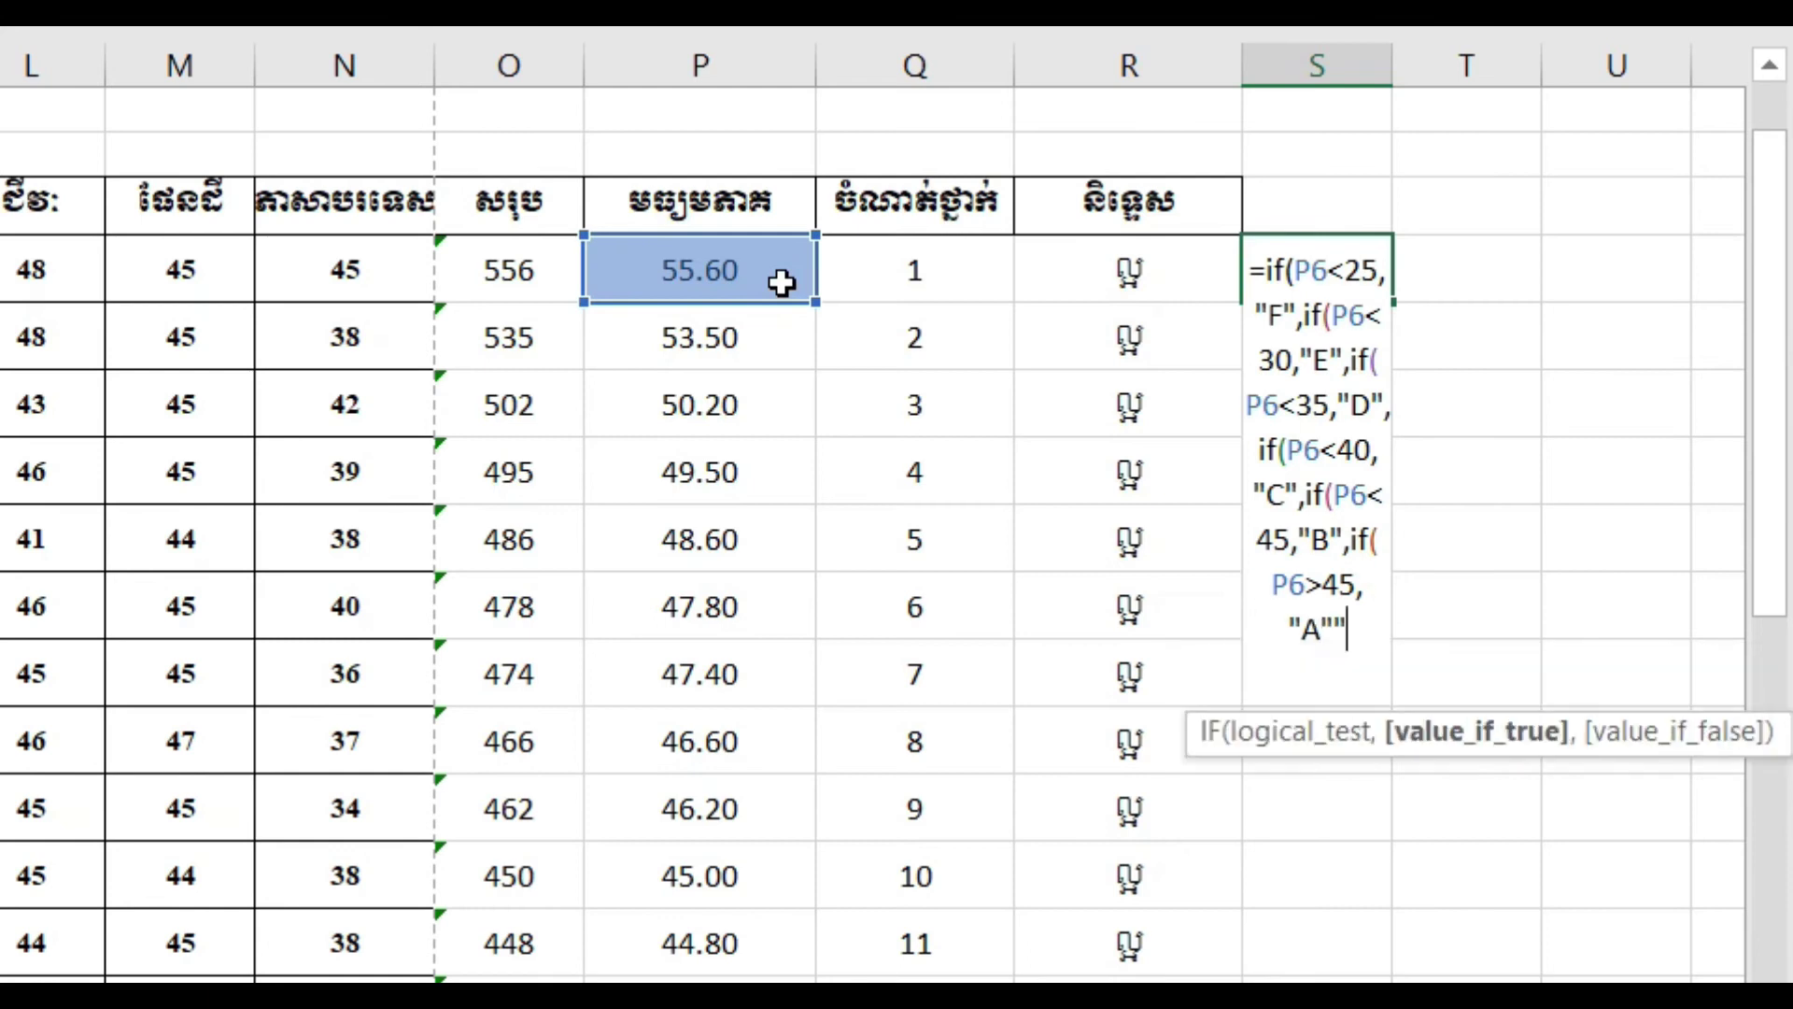
pyautogui.press('BackSpace')
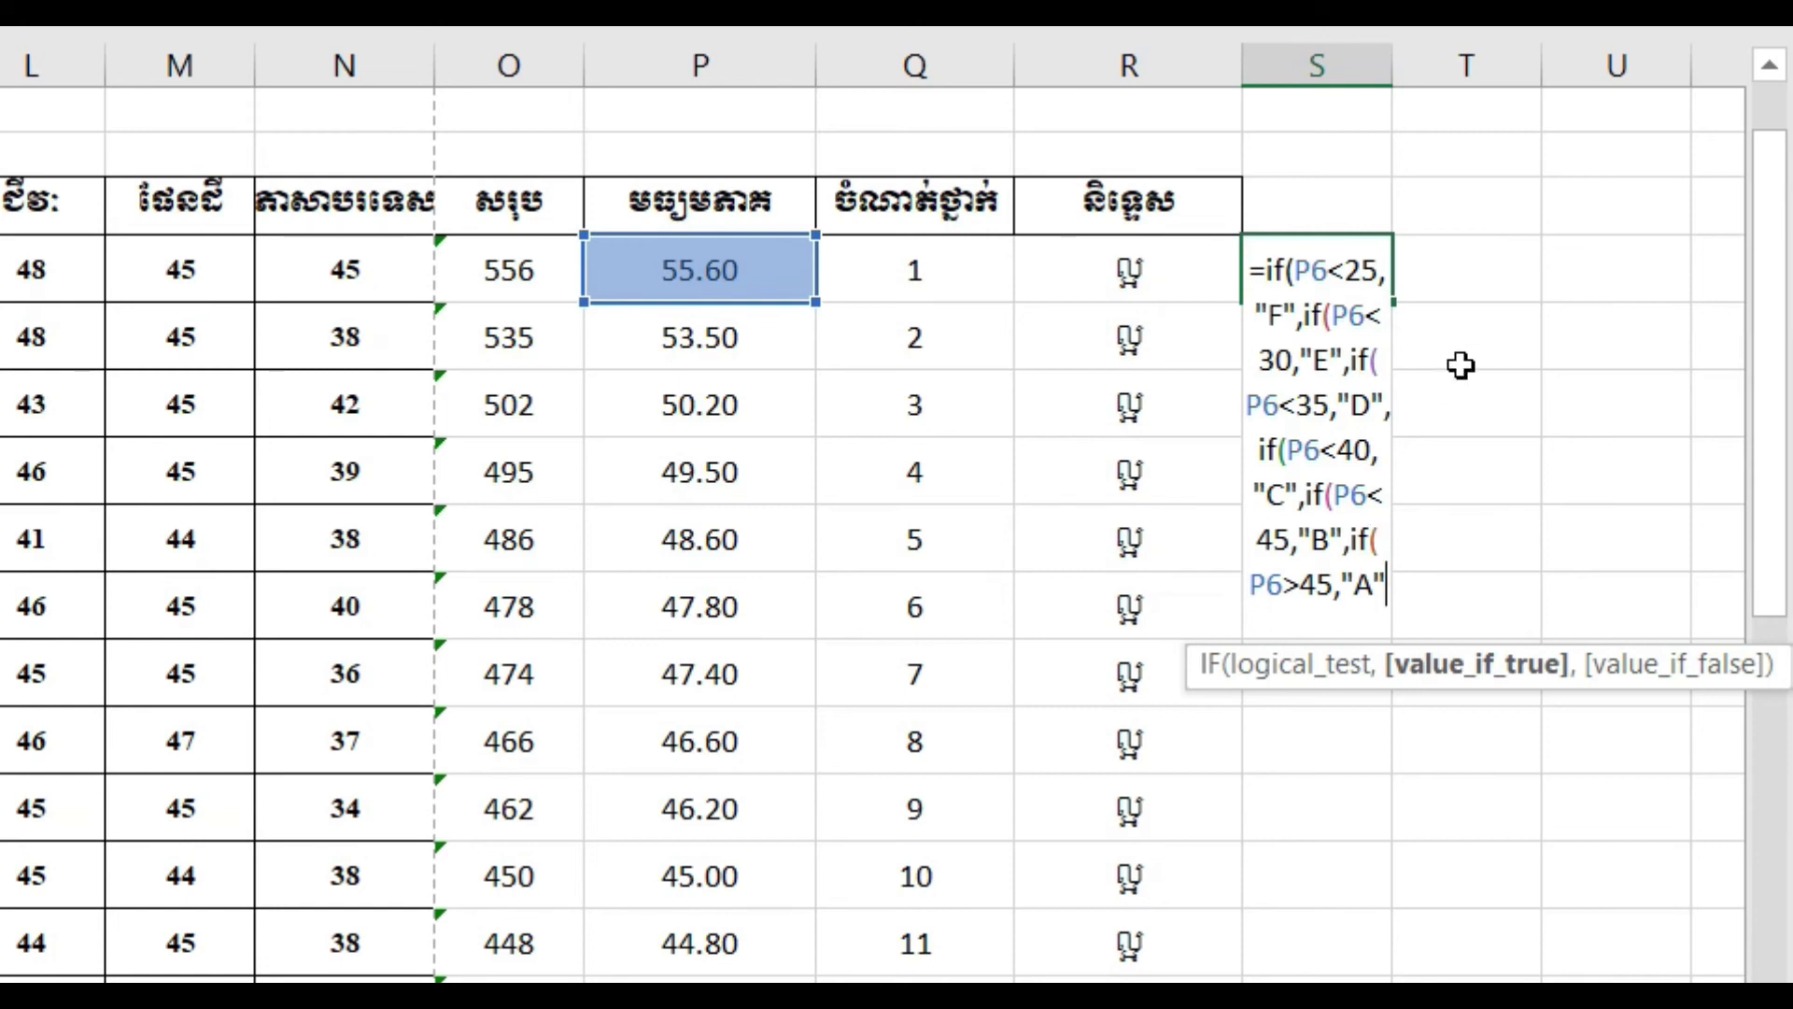
pyautogui.write(')))')
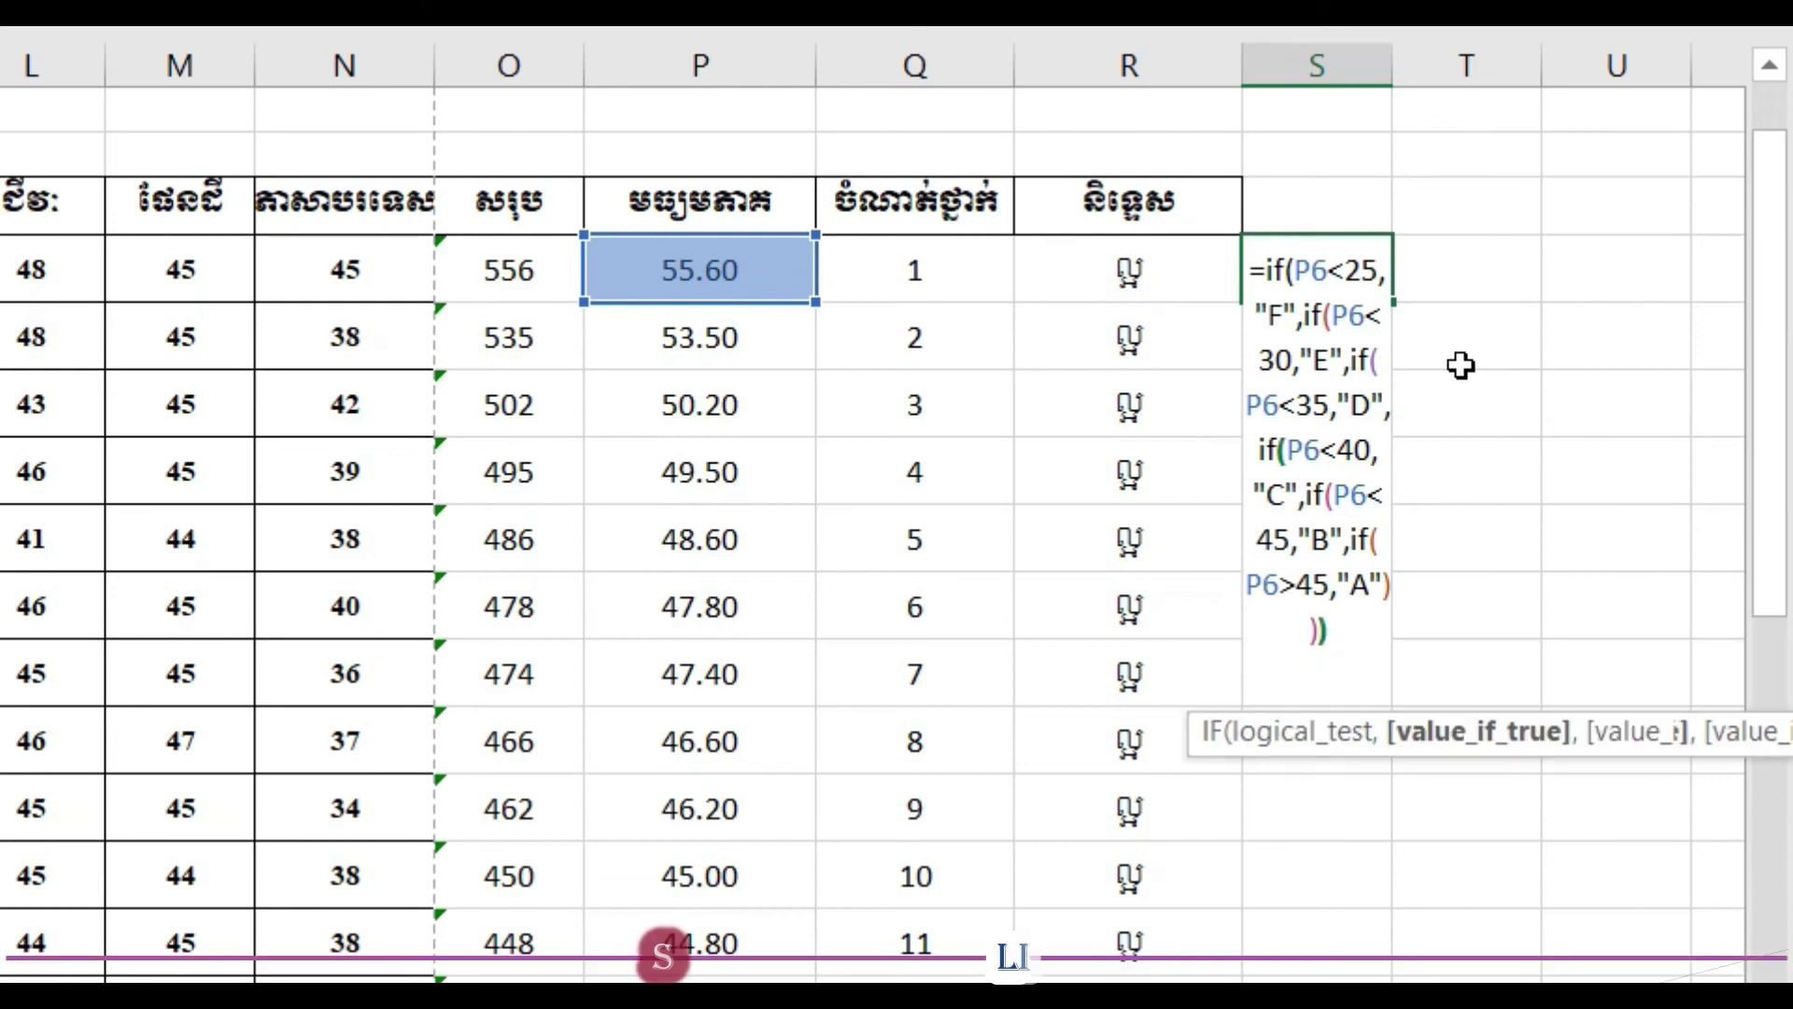
pyautogui.write(')))')
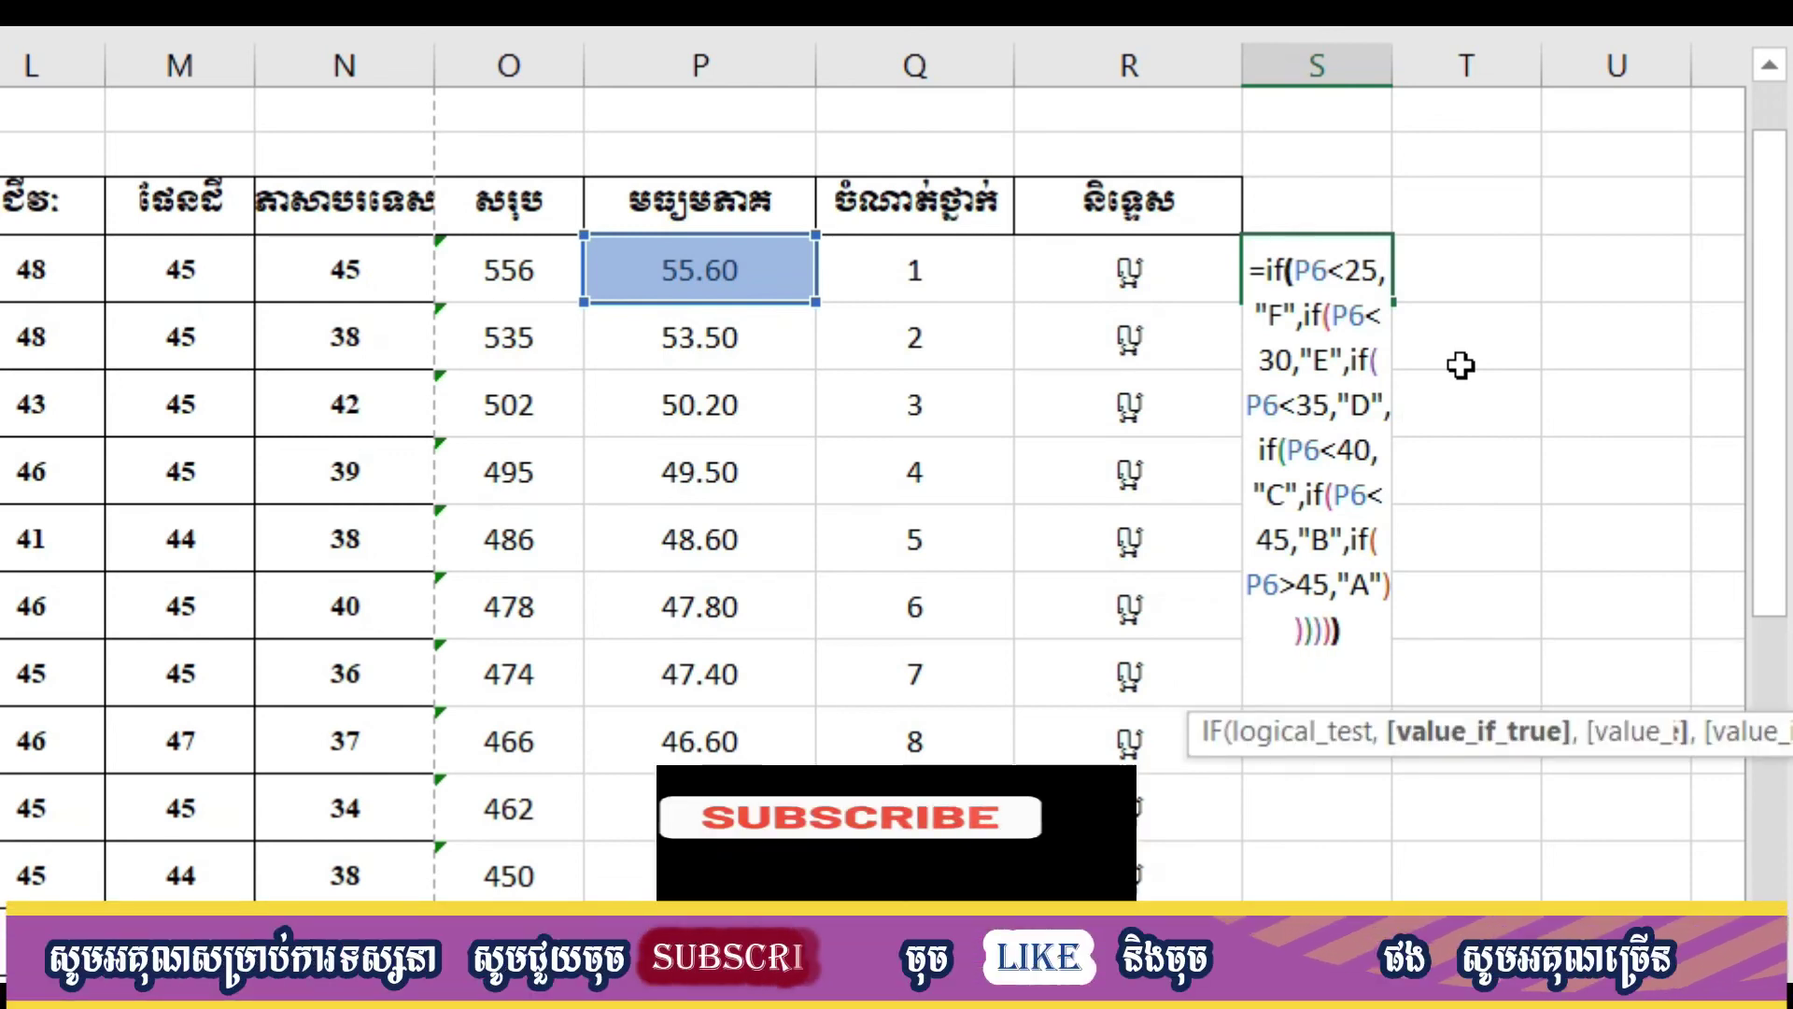
pyautogui.press('Return')
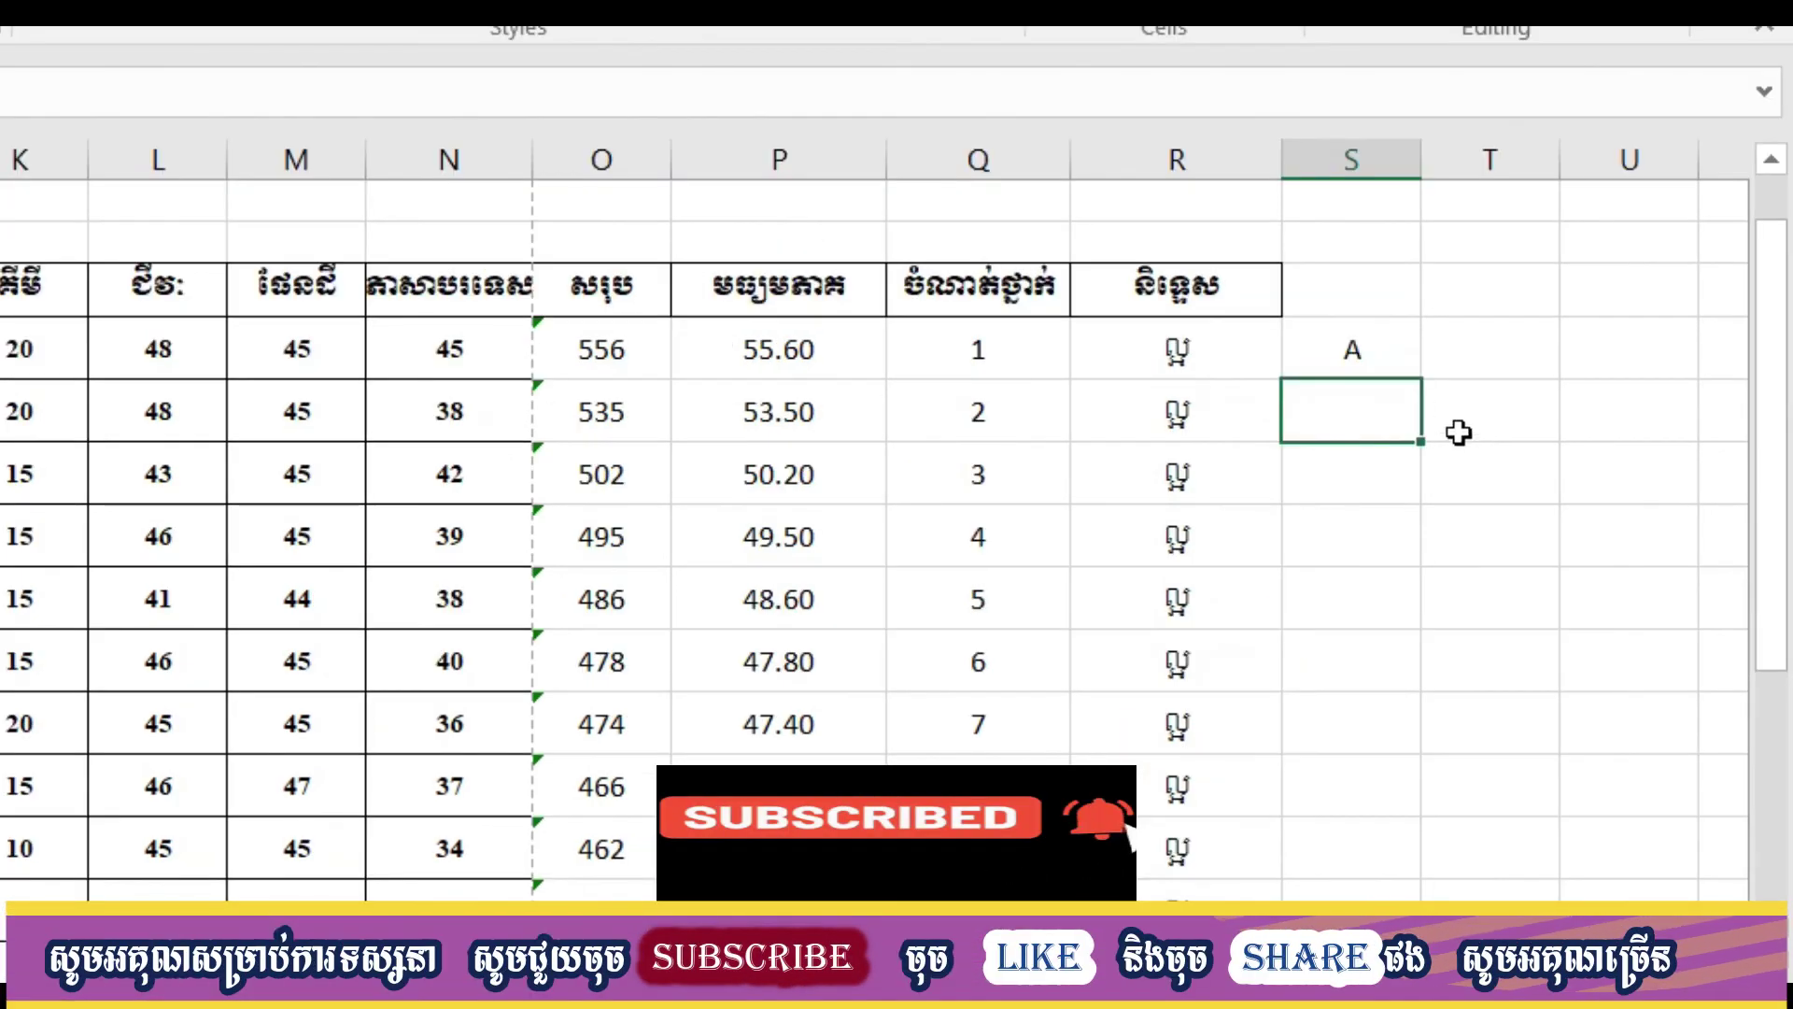
# - Fill the S6 grade formula down column S to row 50
pyautogui.click(1387, 347)
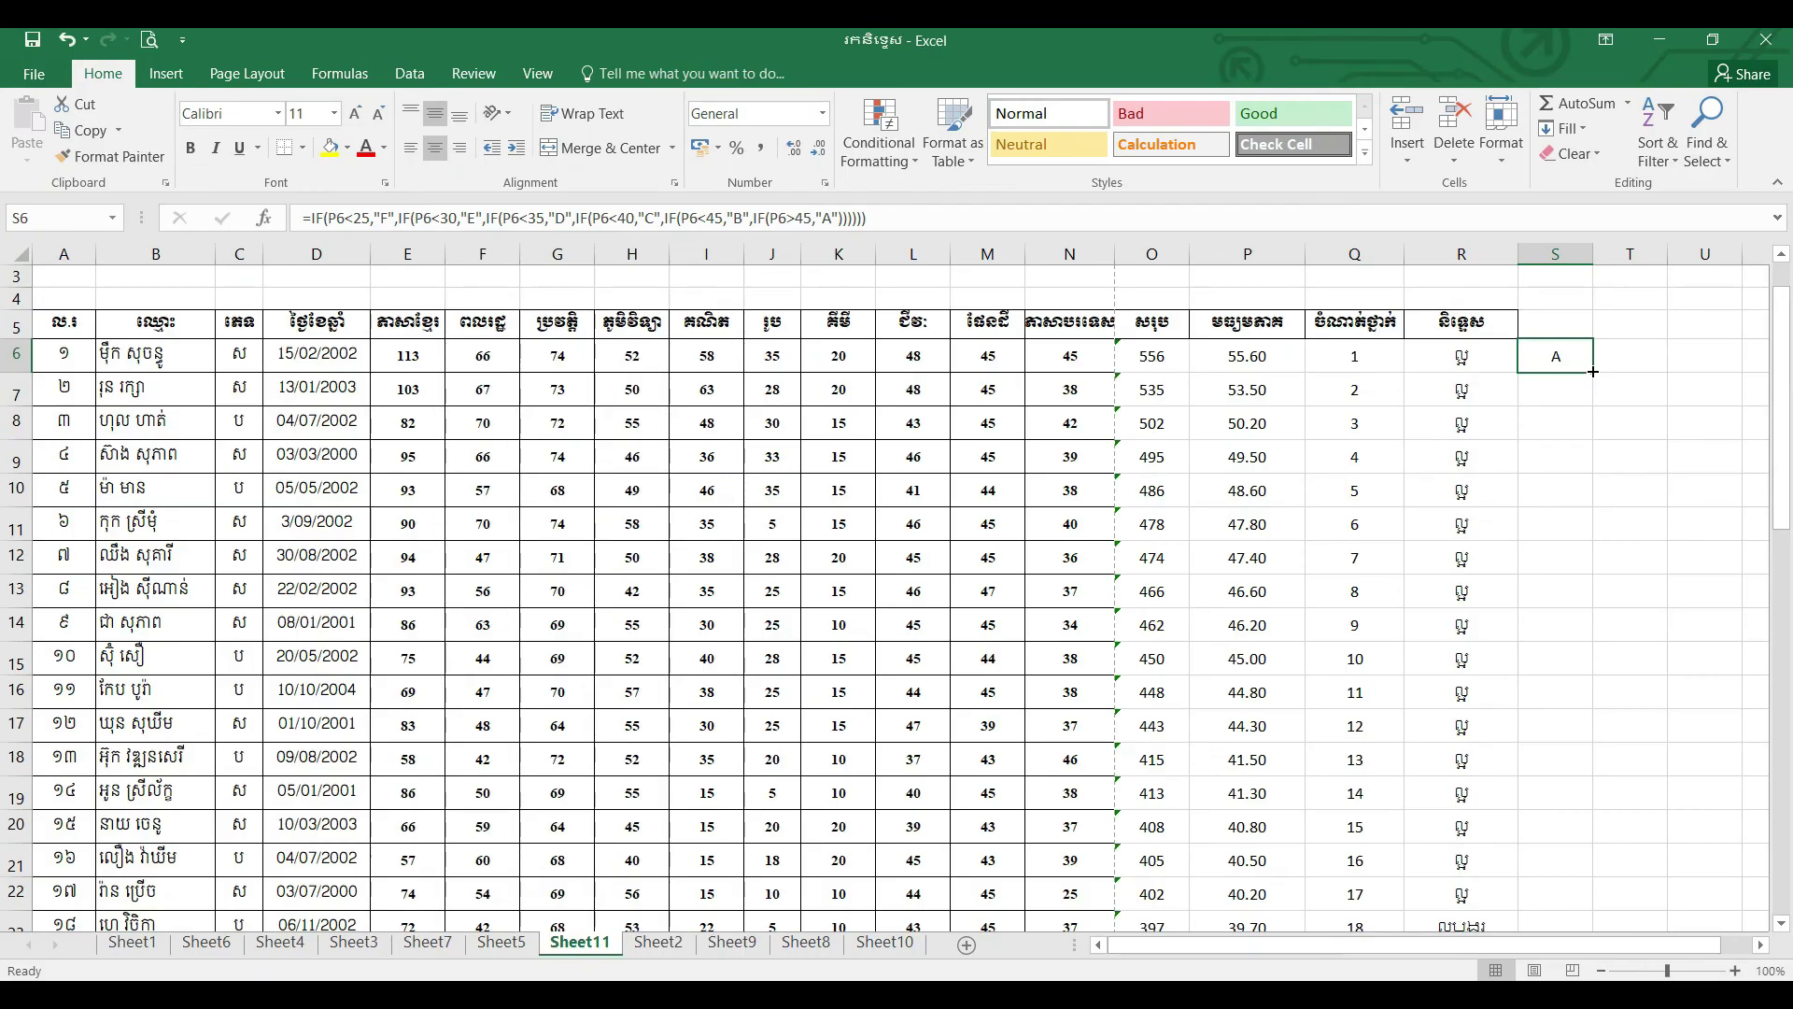
pyautogui.moveTo(1593, 372); pyautogui.dragTo(1594, 971)
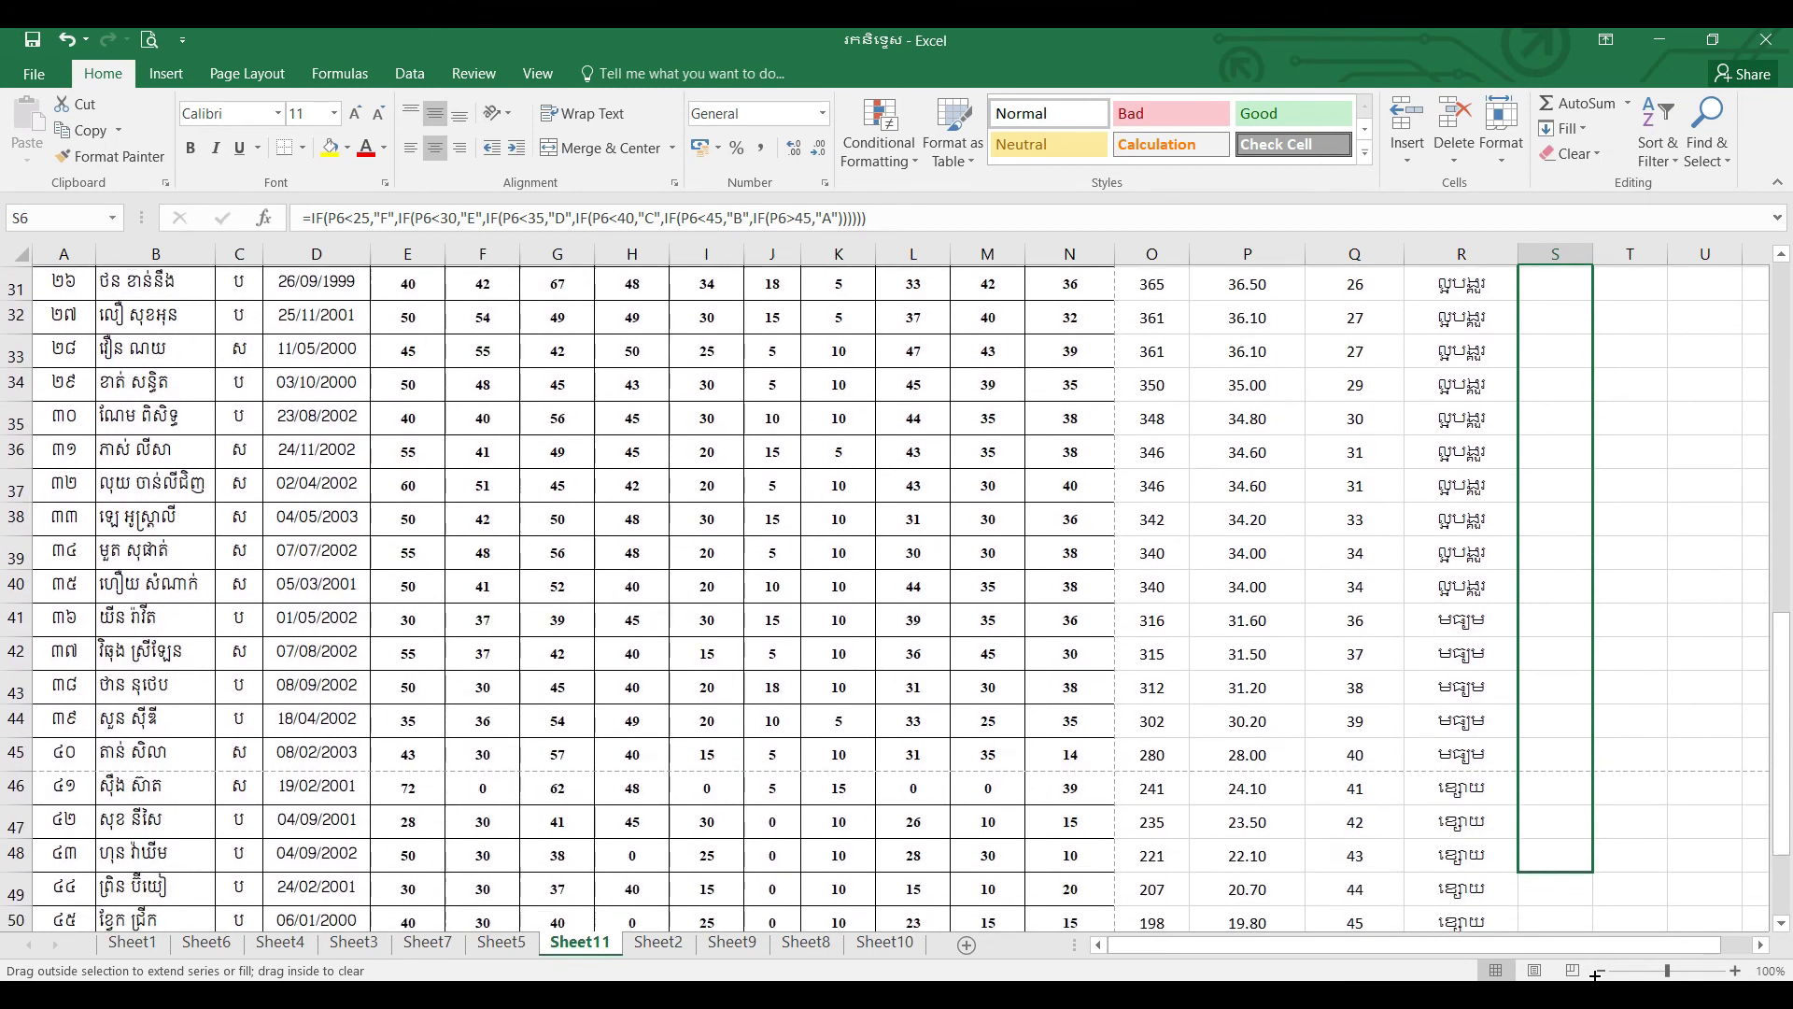
pyautogui.moveTo(1595, 972); pyautogui.dragTo(1577, 901)
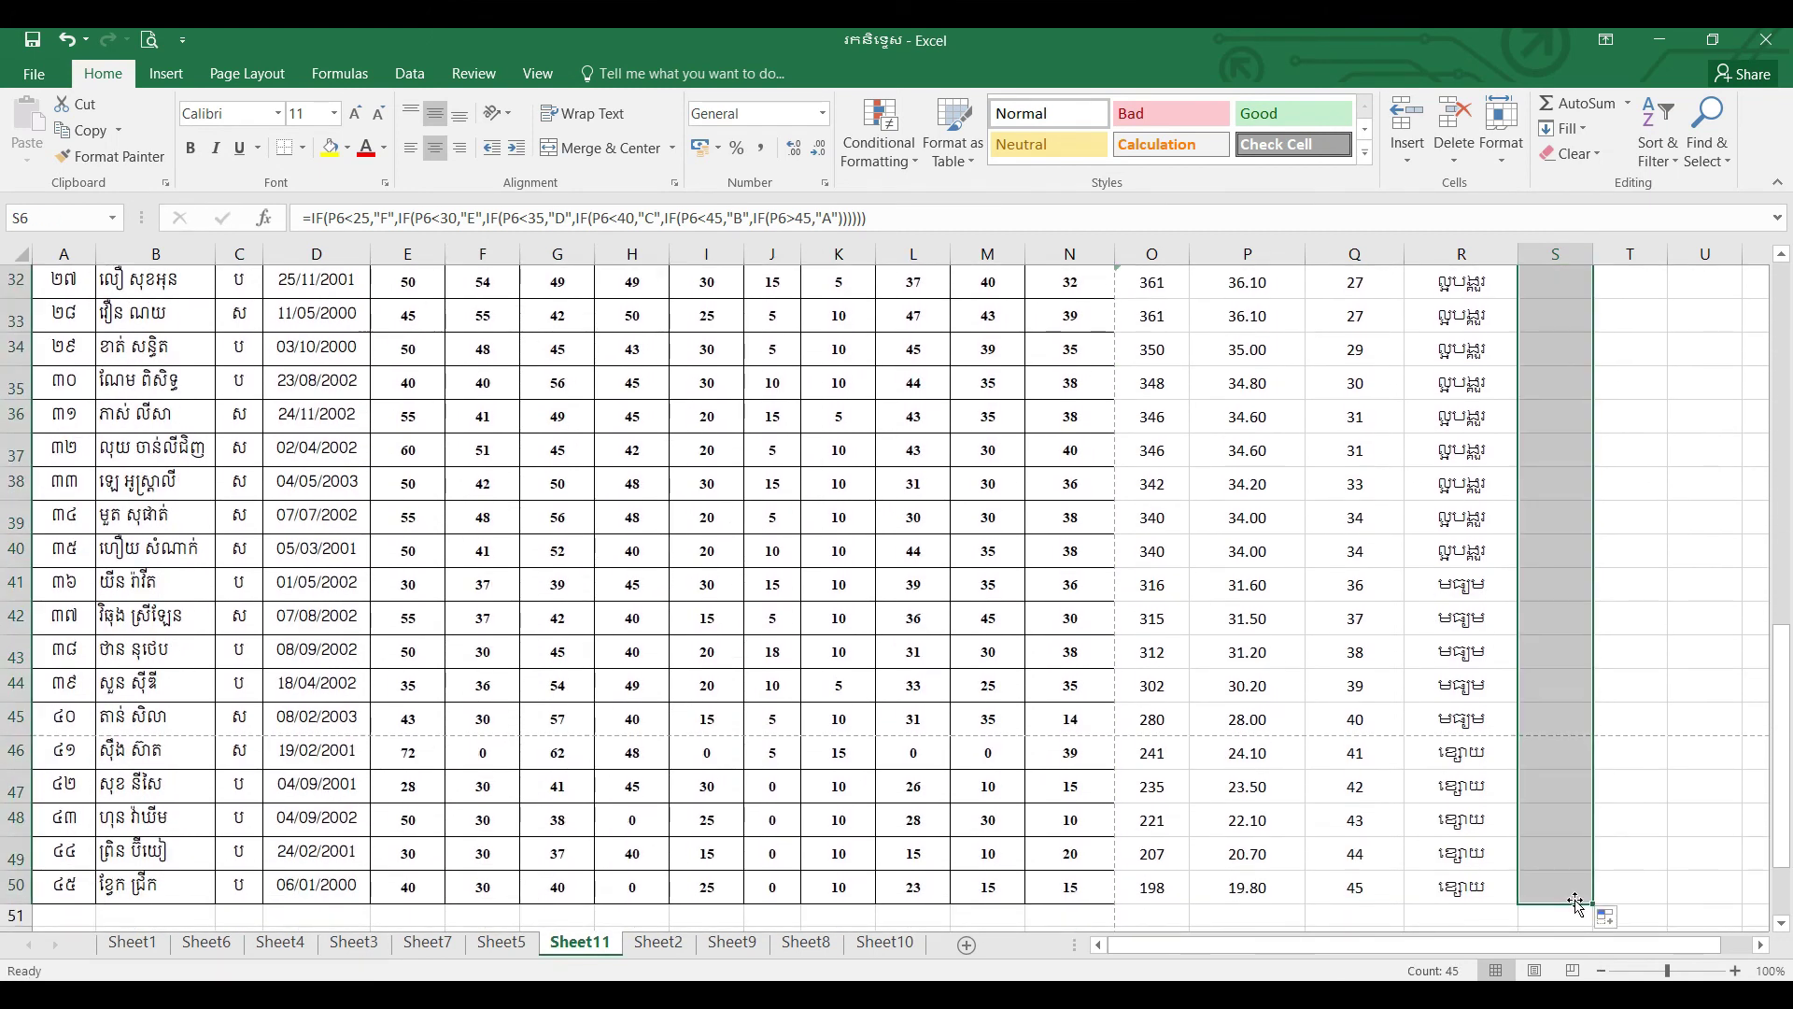
# - Check the remark and grade formulas in R50, S50, R46 and S46, then return to the top
pyautogui.click(1478, 883)
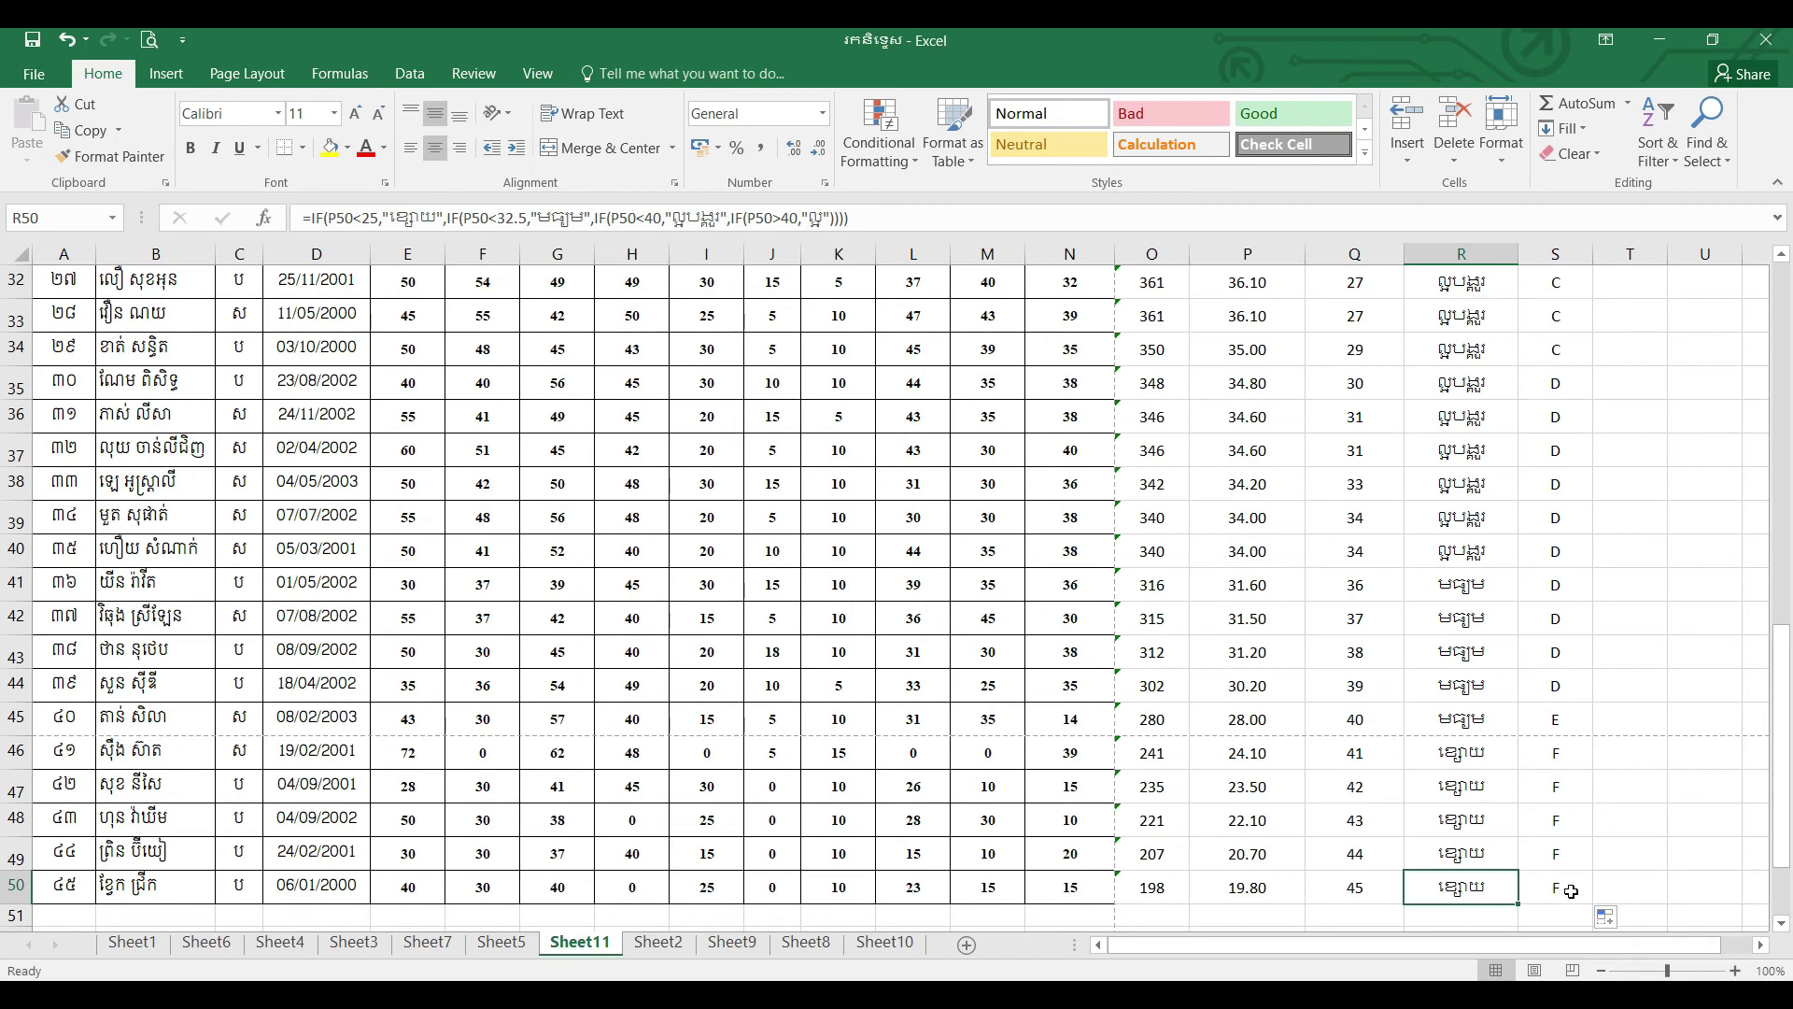
pyautogui.click(1572, 892)
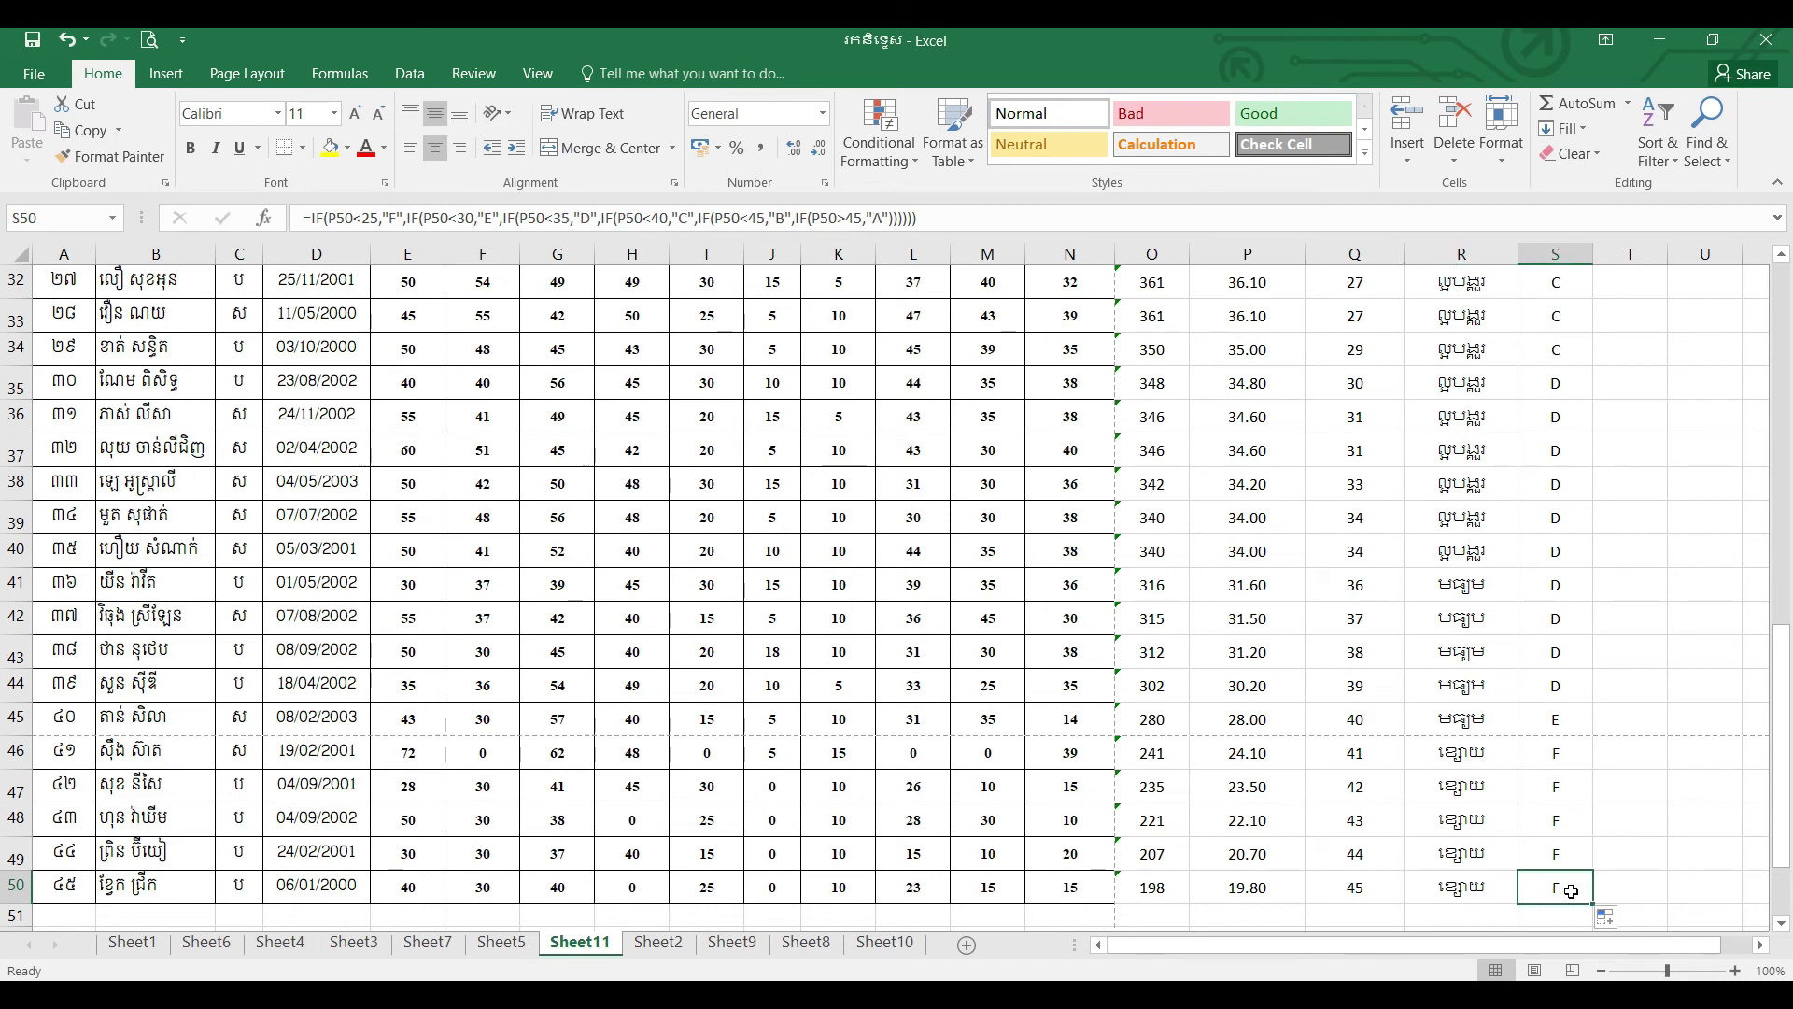
pyautogui.click(1495, 753)
pyautogui.click(1560, 760)
pyautogui.hotkey('ctrl', 'Up')
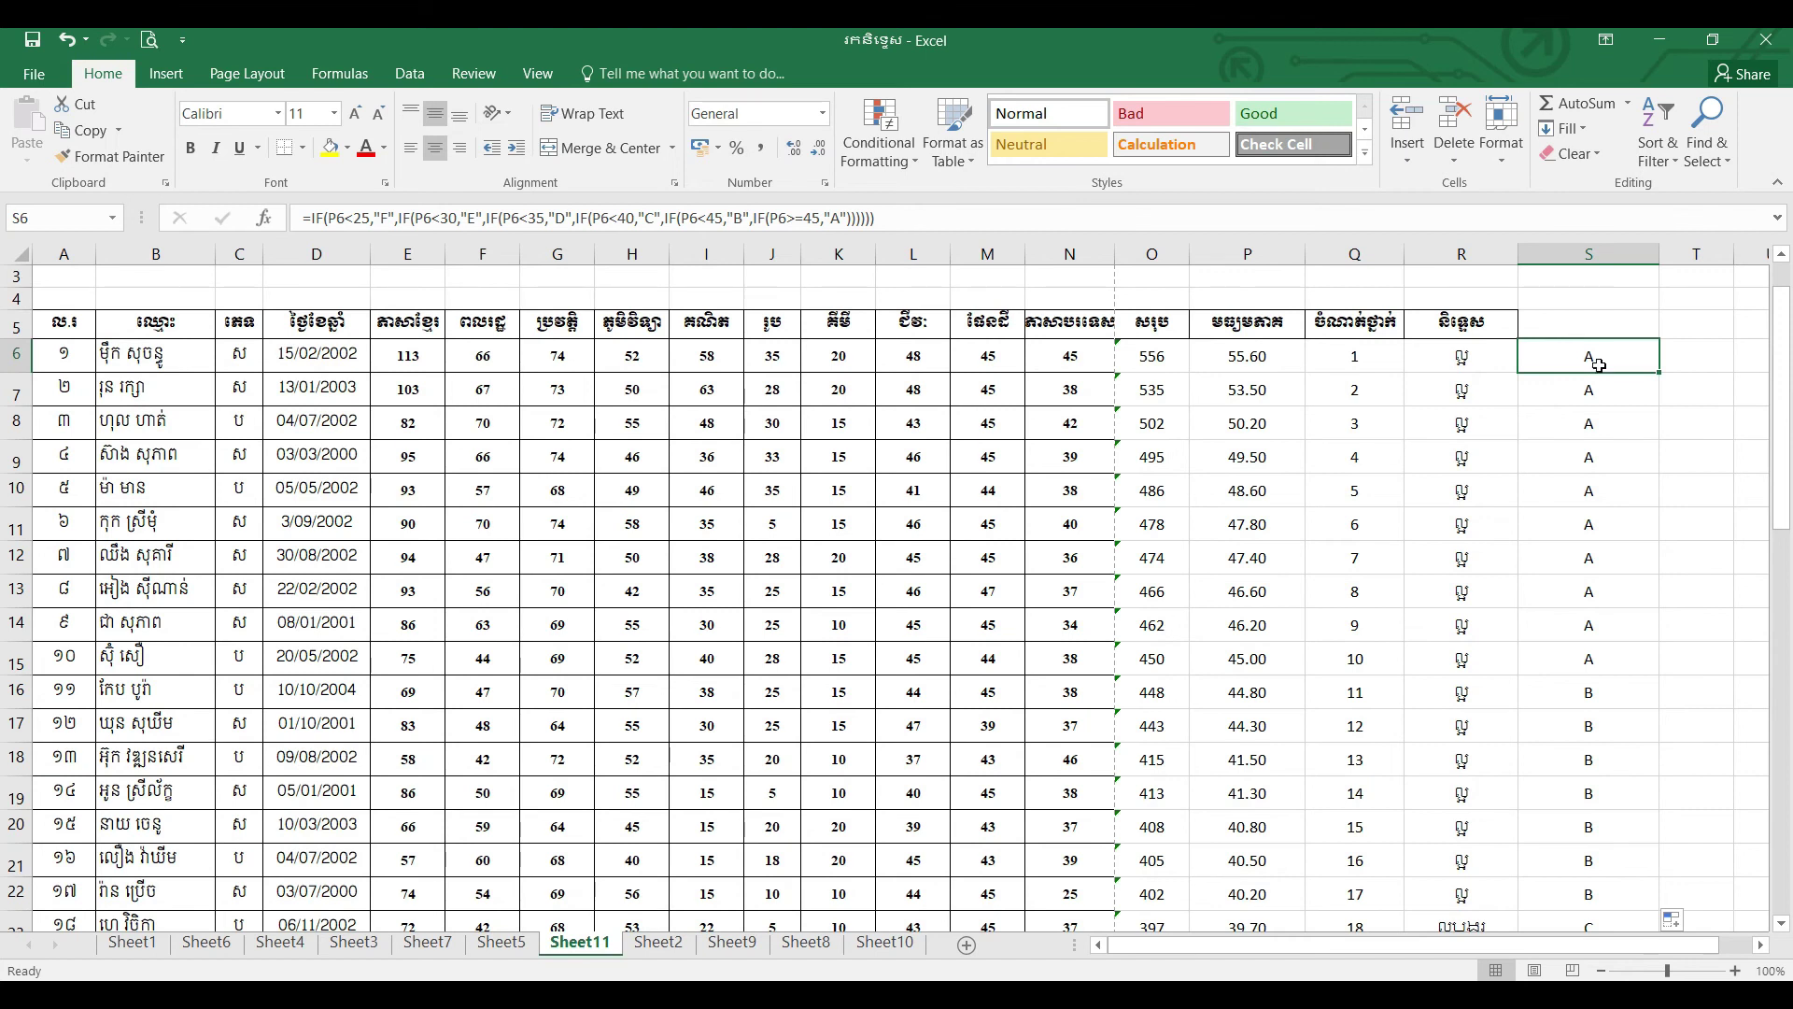
# - Colour the A grades in S6:S15 red
pyautogui.moveTo(1599, 365); pyautogui.dragTo(1611, 659)
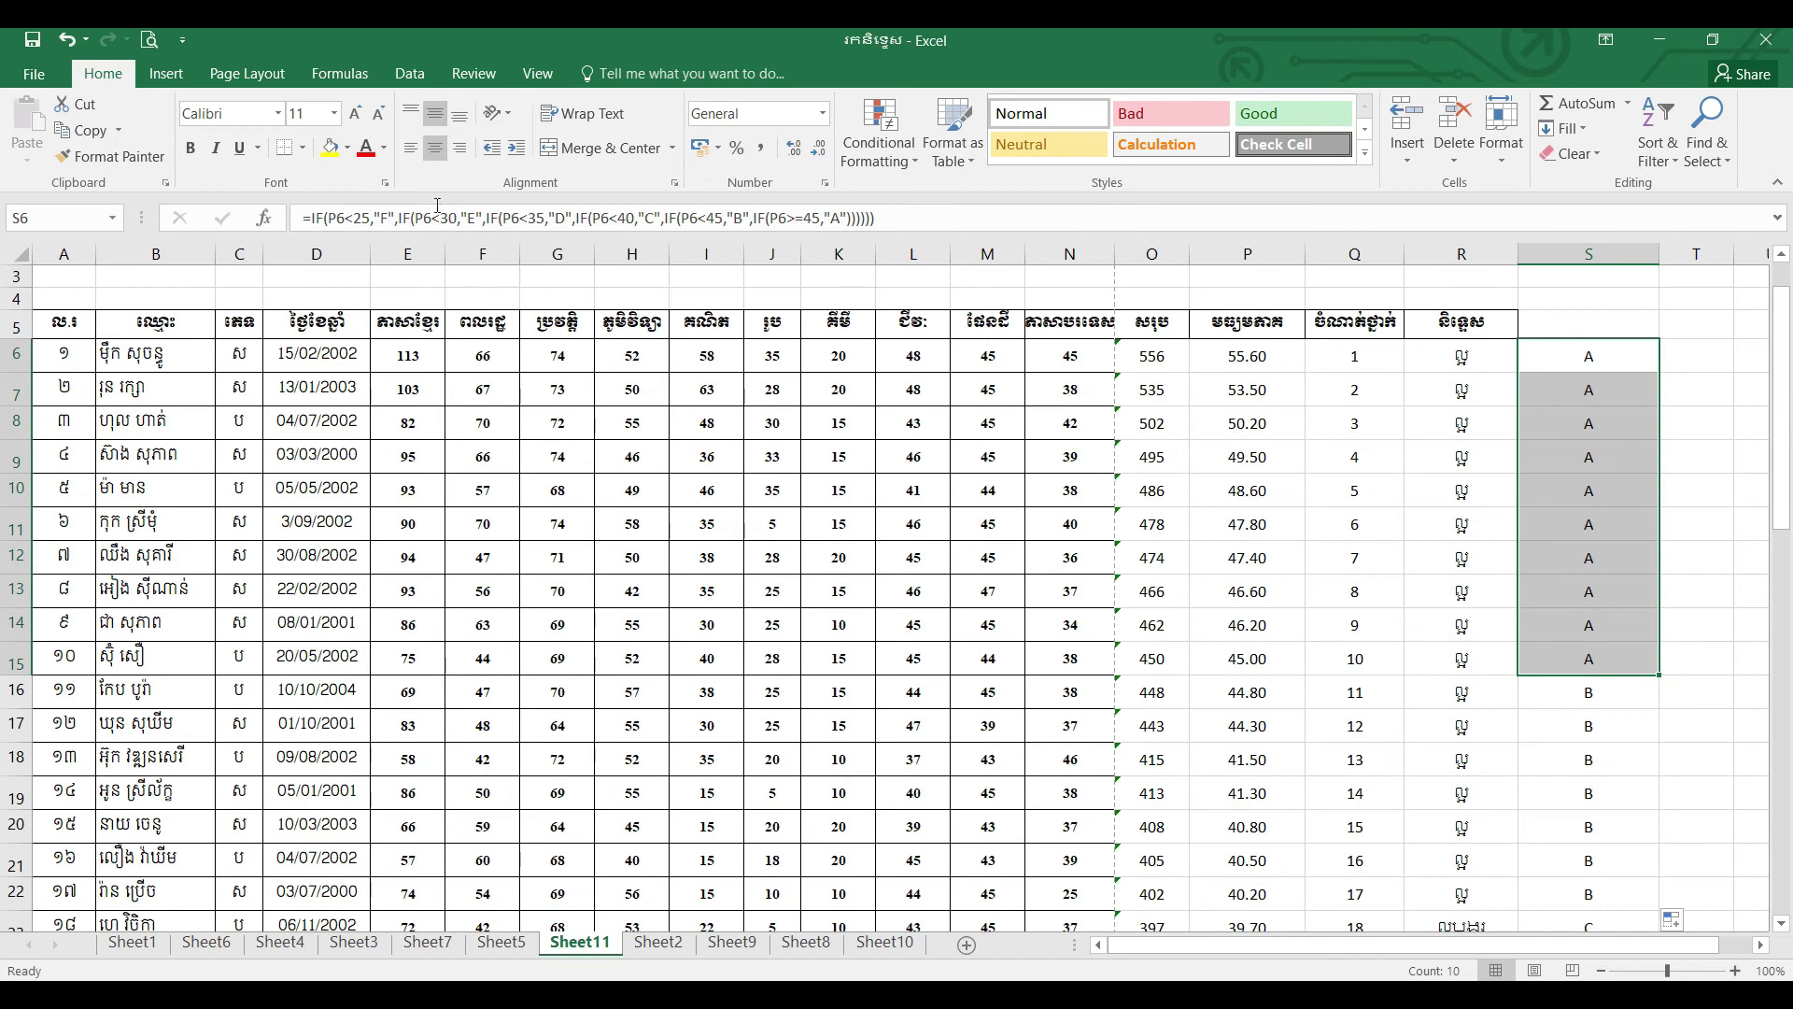
pyautogui.click(365, 152)
pyautogui.click(1539, 735)
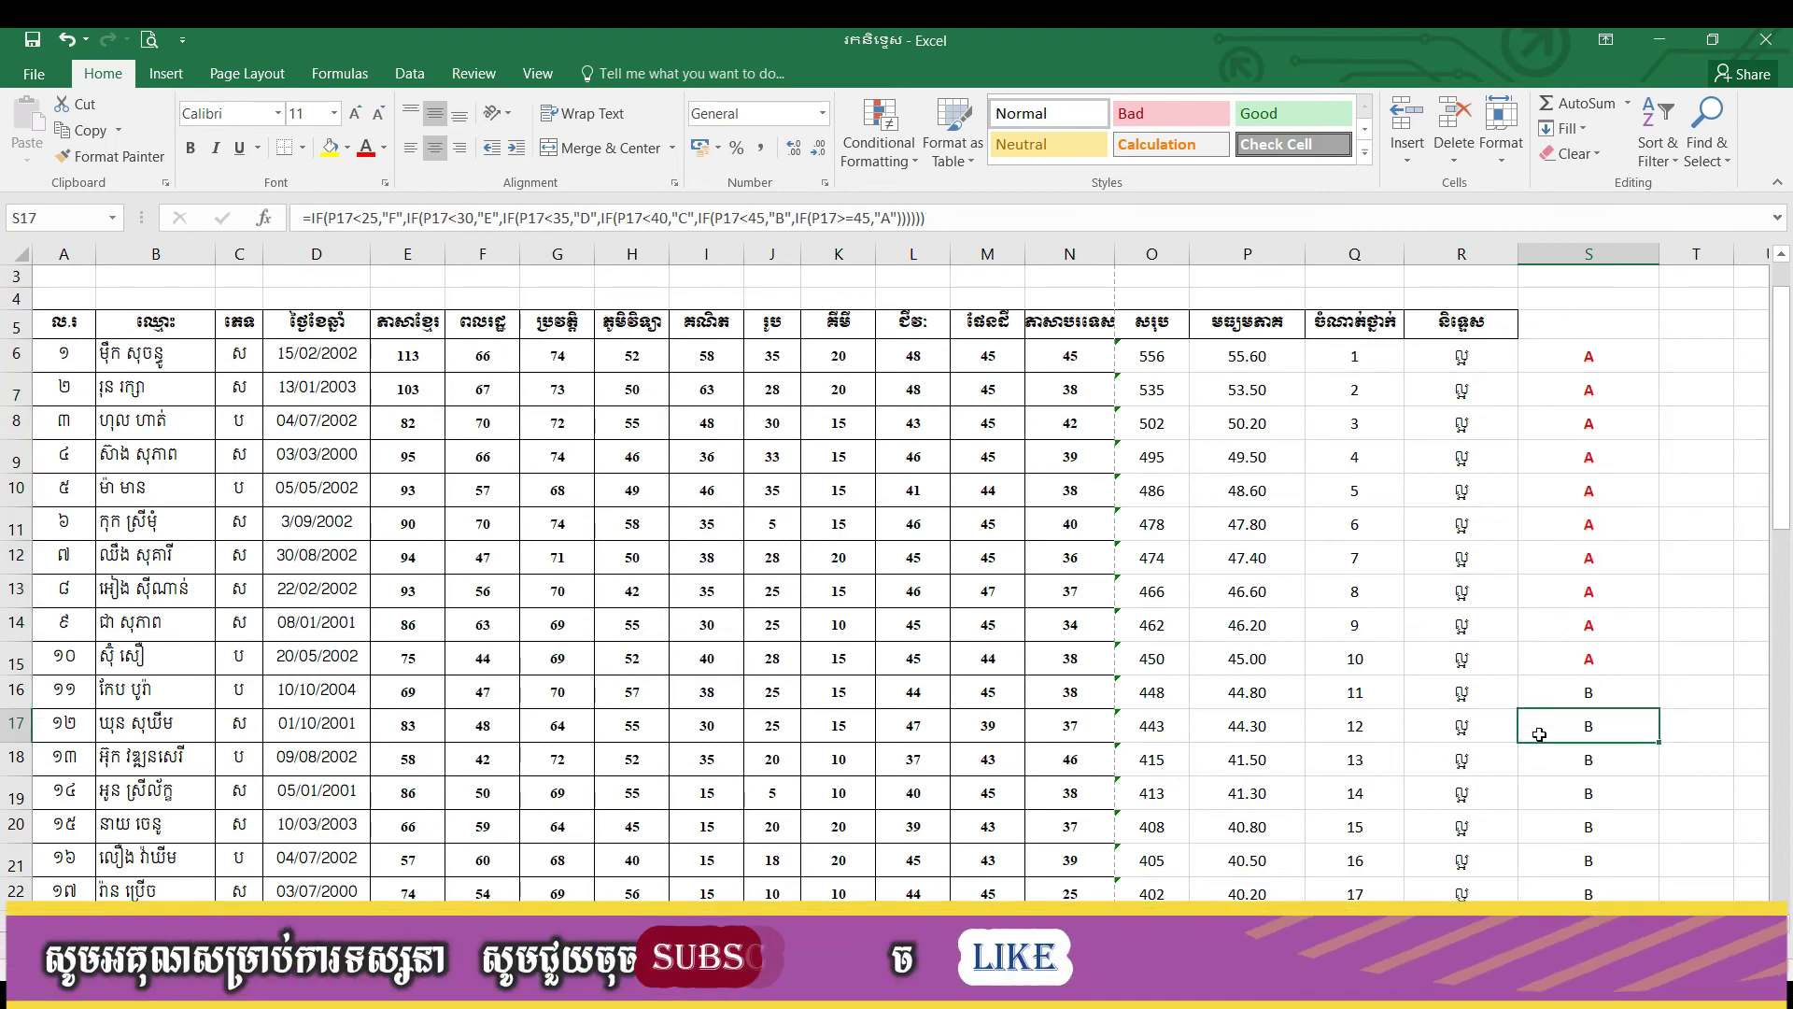
pyautogui.moveTo(1782, 524); pyautogui.dragTo(1784, 557)
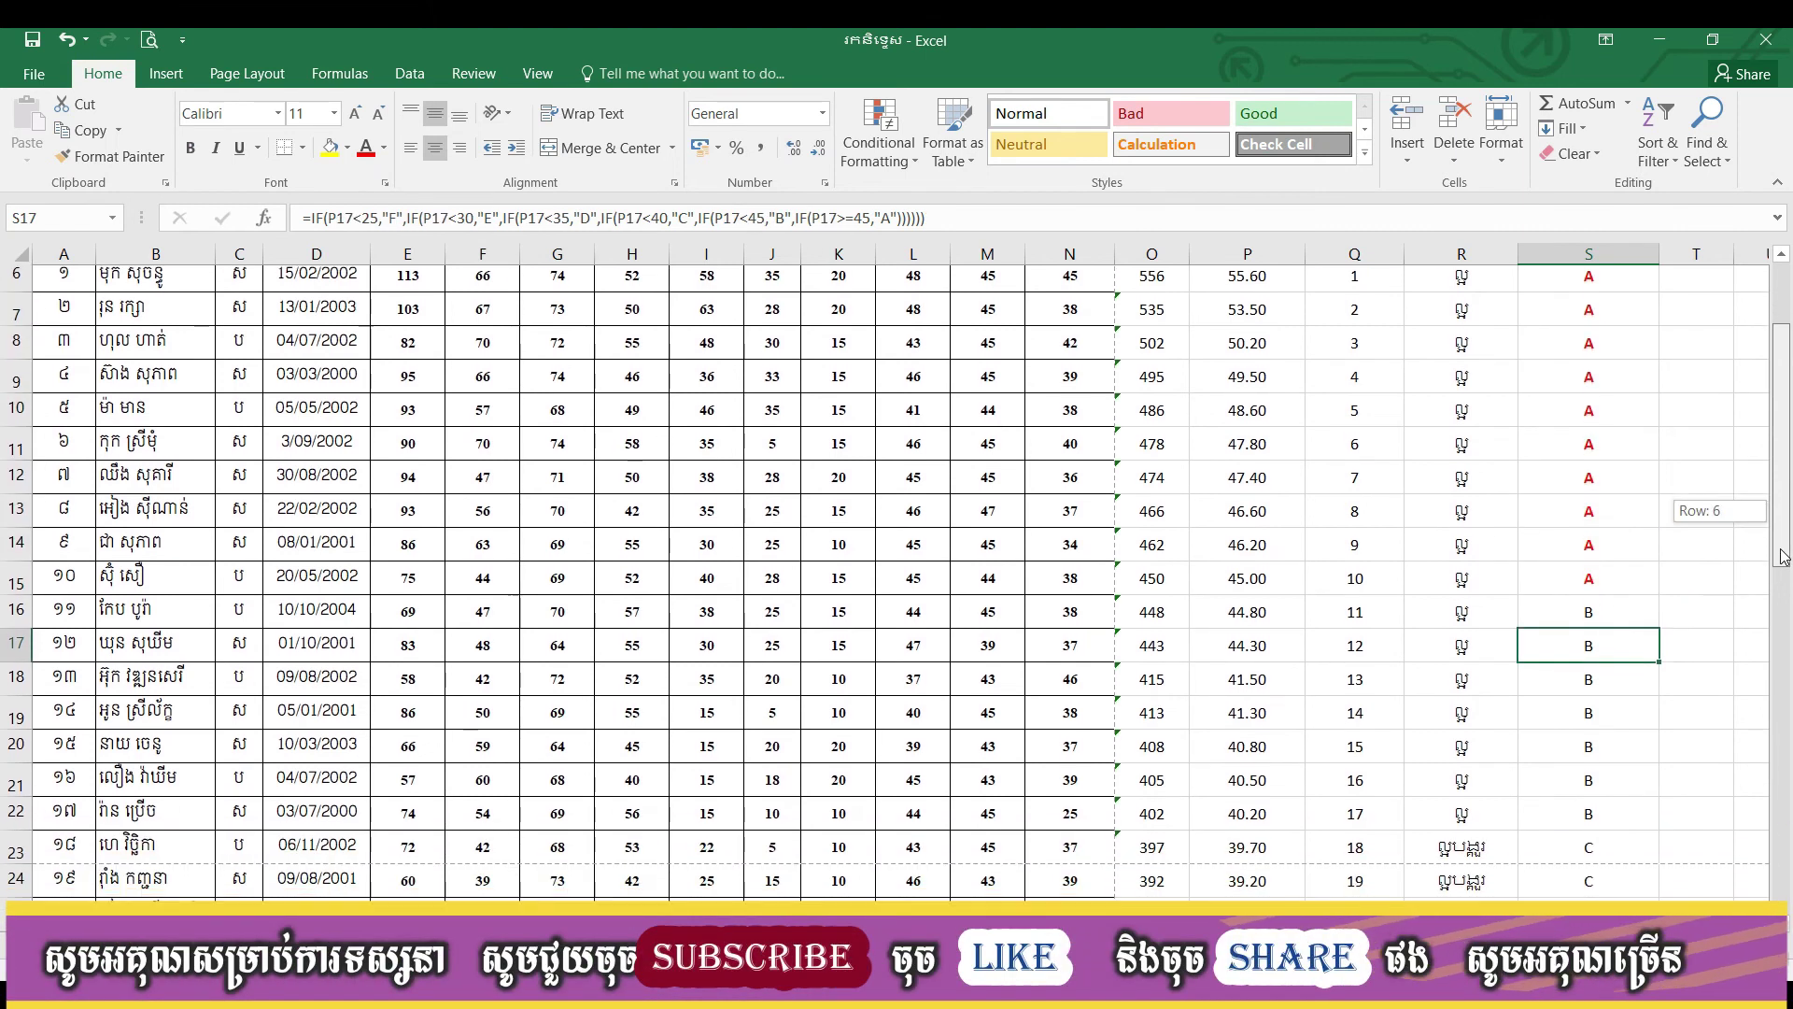
pyautogui.click(1614, 607)
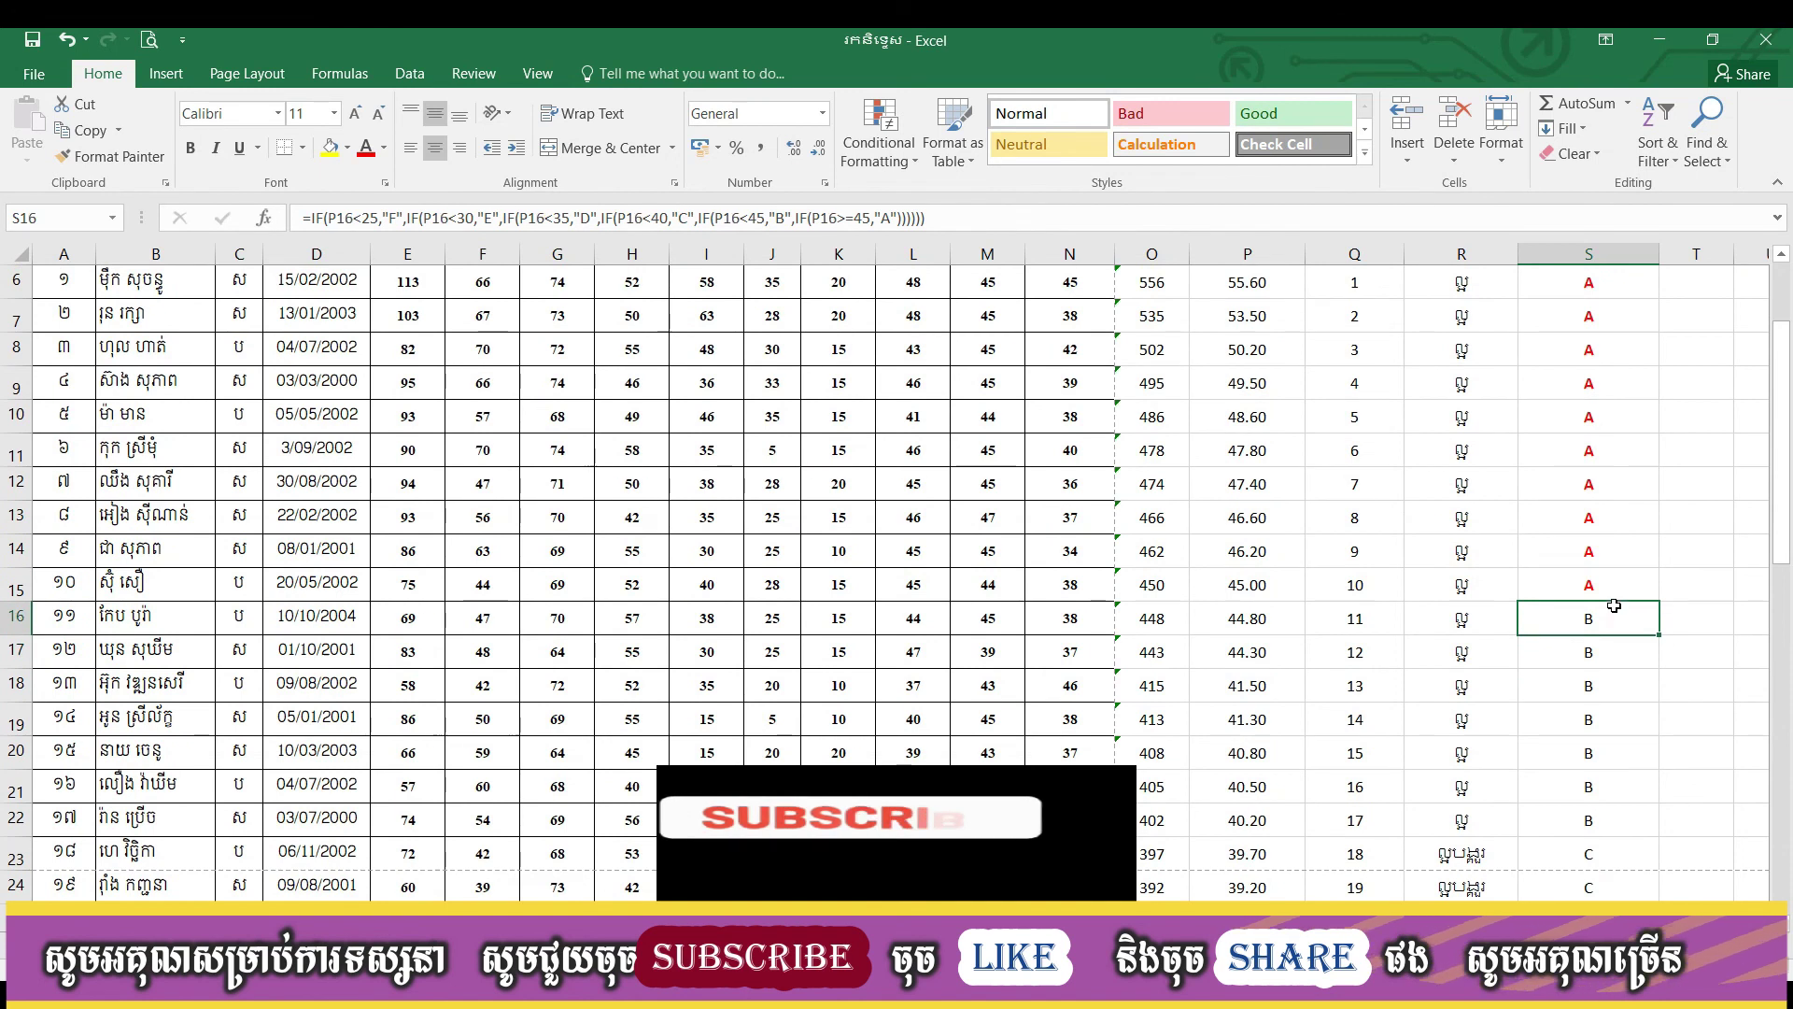
# - Colour the B grades in S16:S22 dark blue, replacing an initial orange choice
pyautogui.moveTo(1614, 606); pyautogui.dragTo(1614, 816)
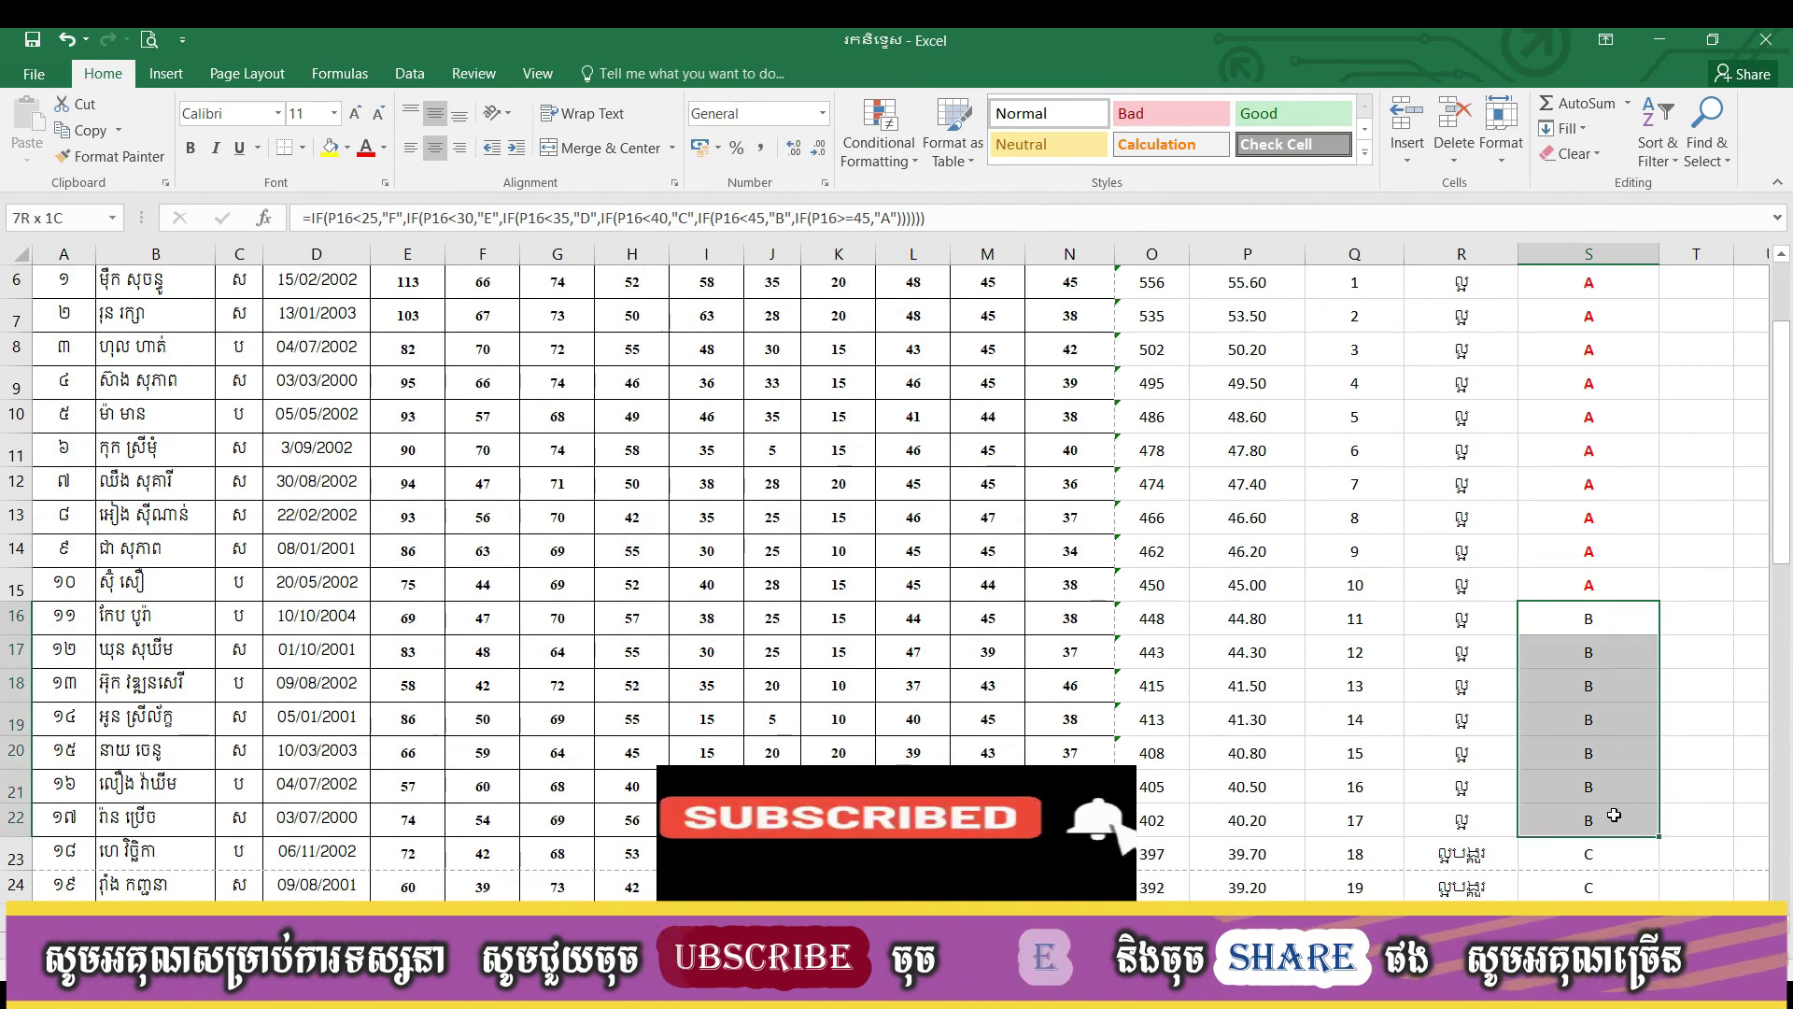
pyautogui.click(383, 148)
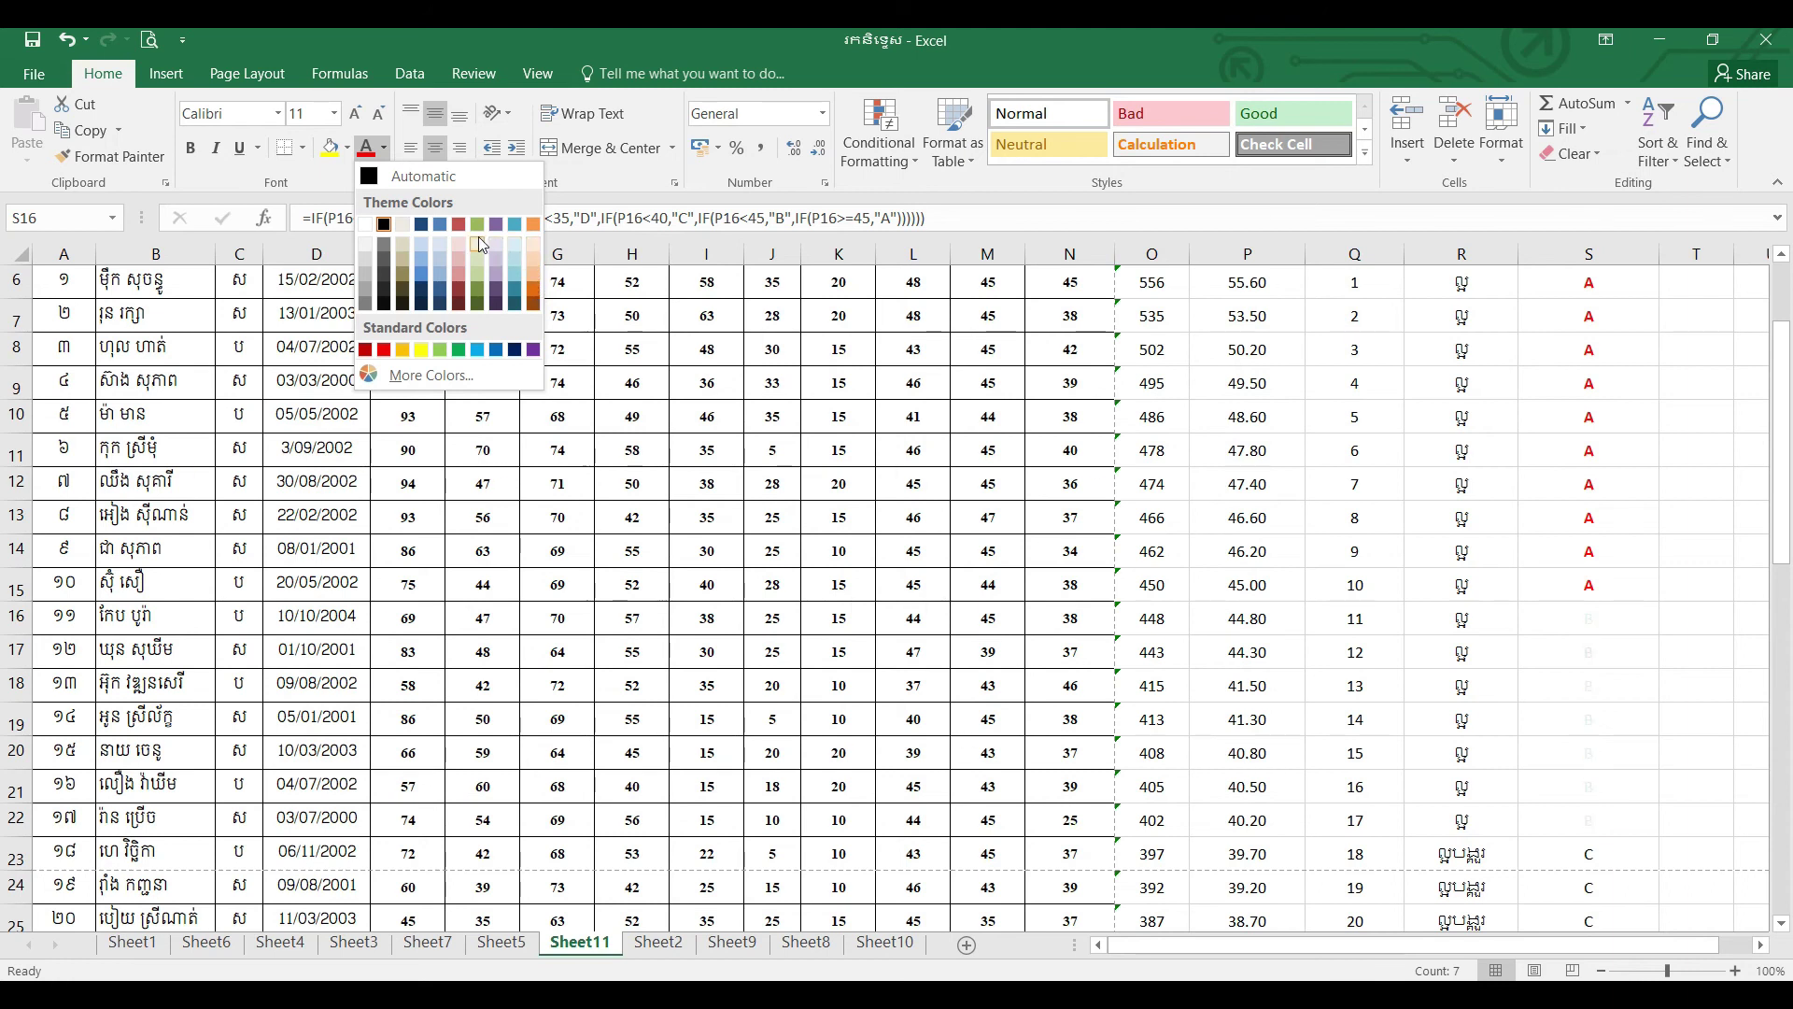
pyautogui.click(533, 225)
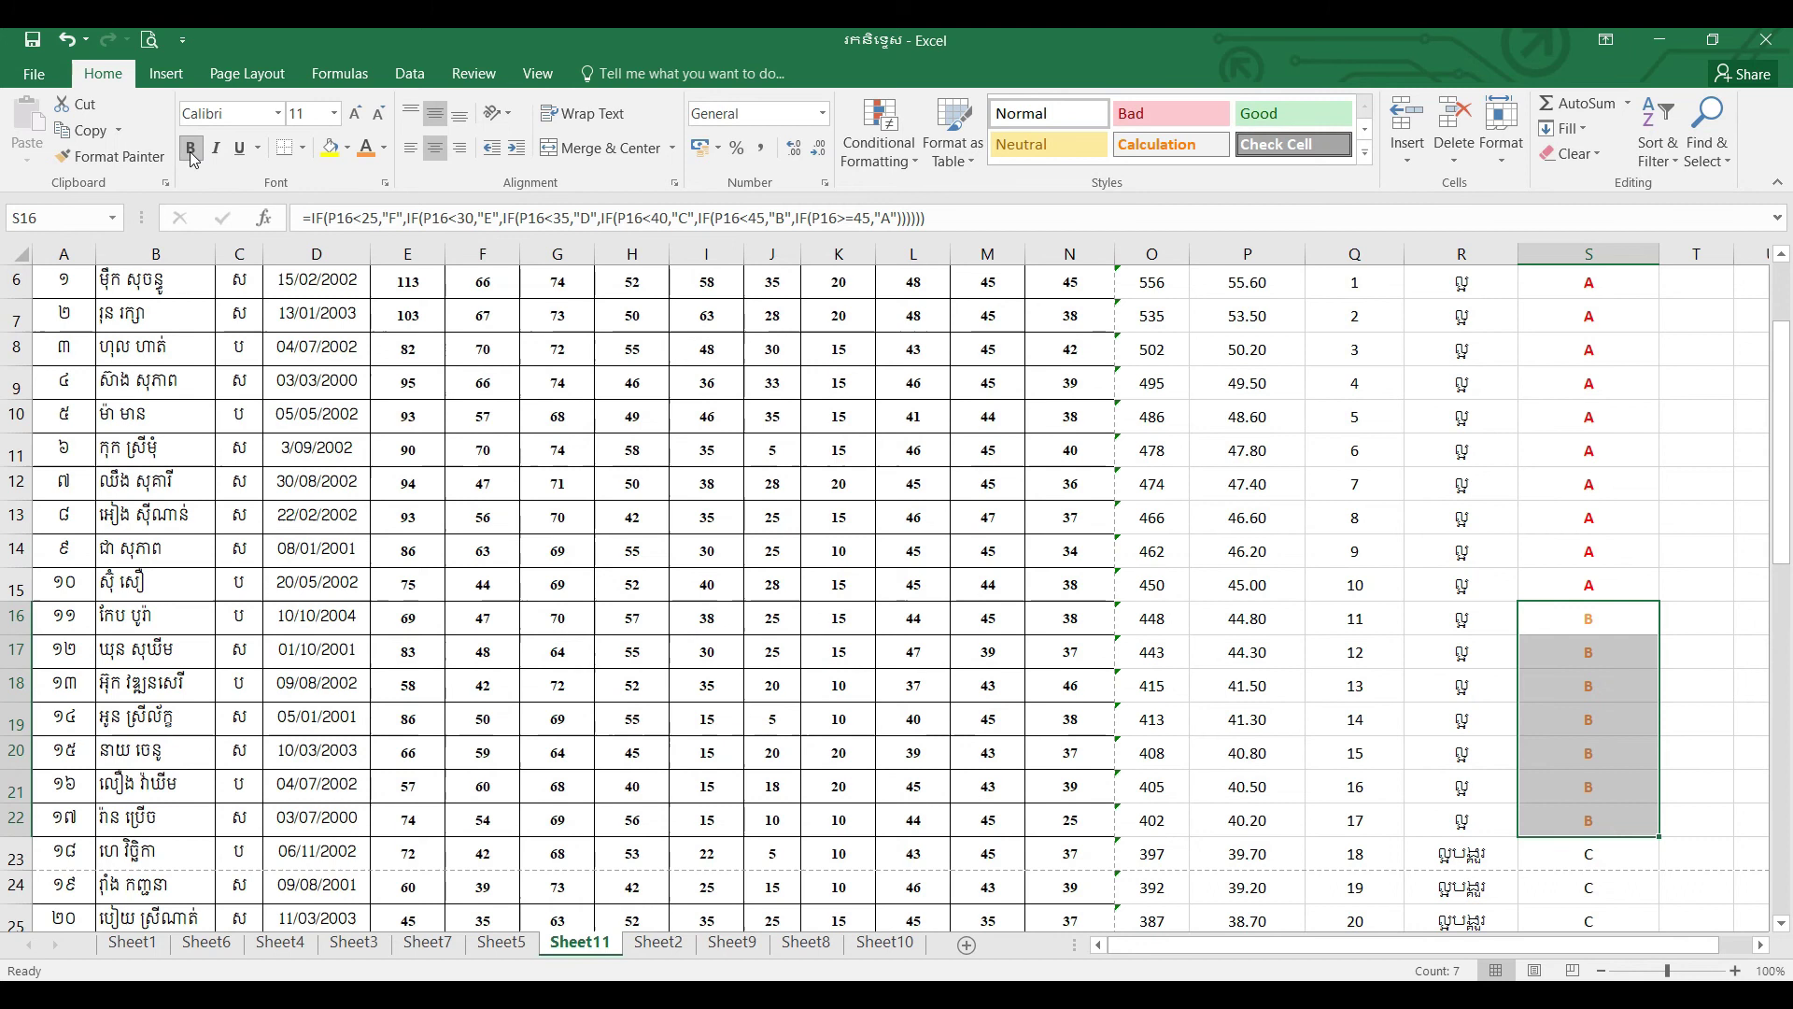
pyautogui.click(384, 150)
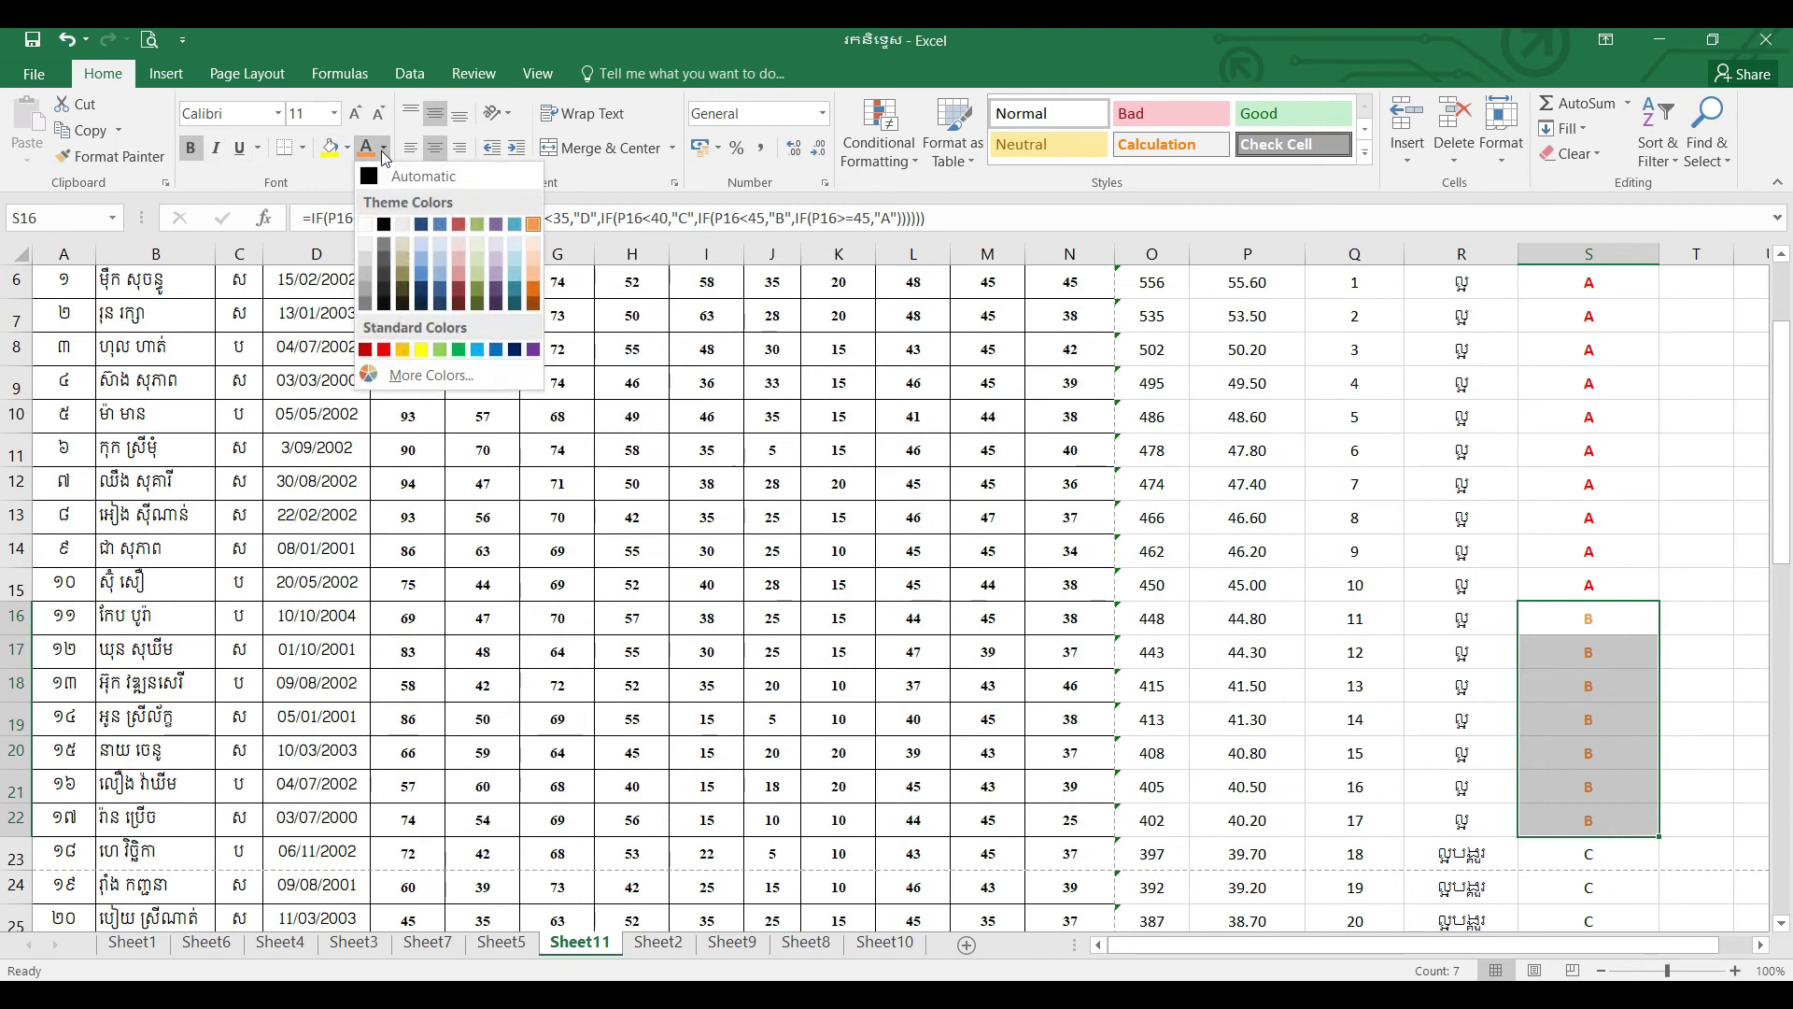
pyautogui.click(422, 226)
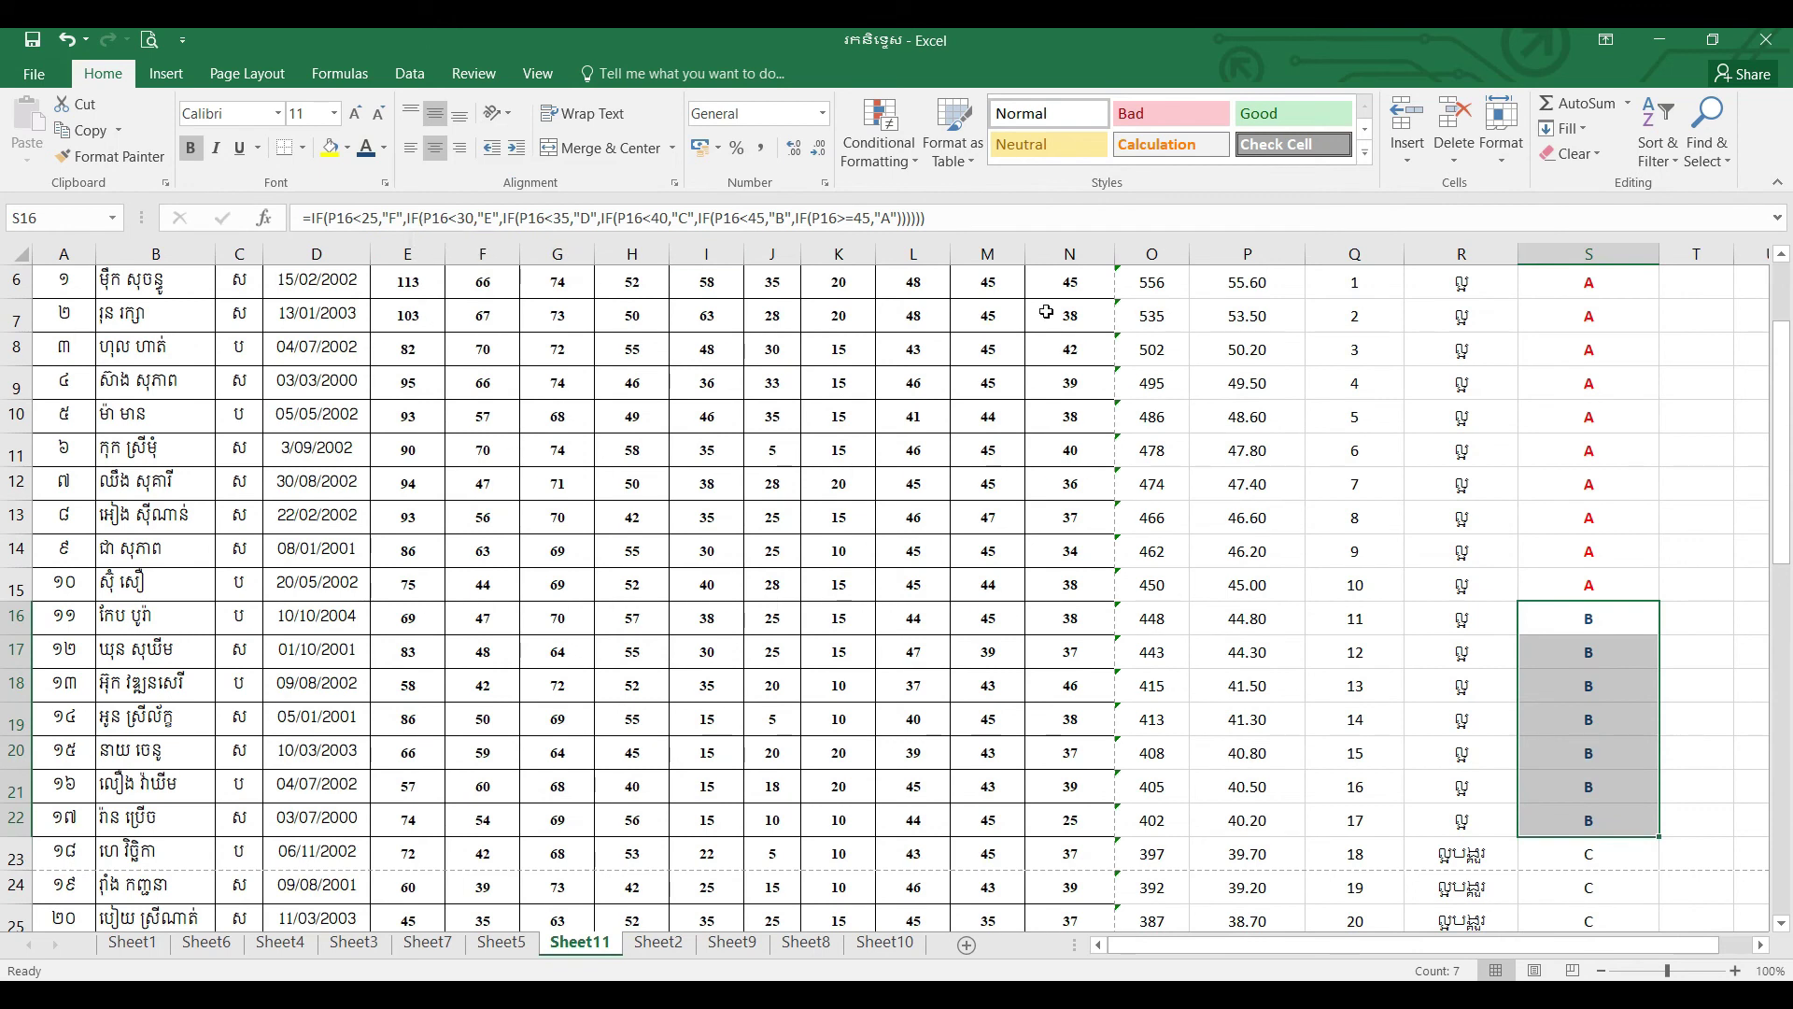
# - Make the C grades in S23:S34 blue and bold
pyautogui.moveTo(1782, 539); pyautogui.dragTo(1787, 679)
pyautogui.click(1589, 453)
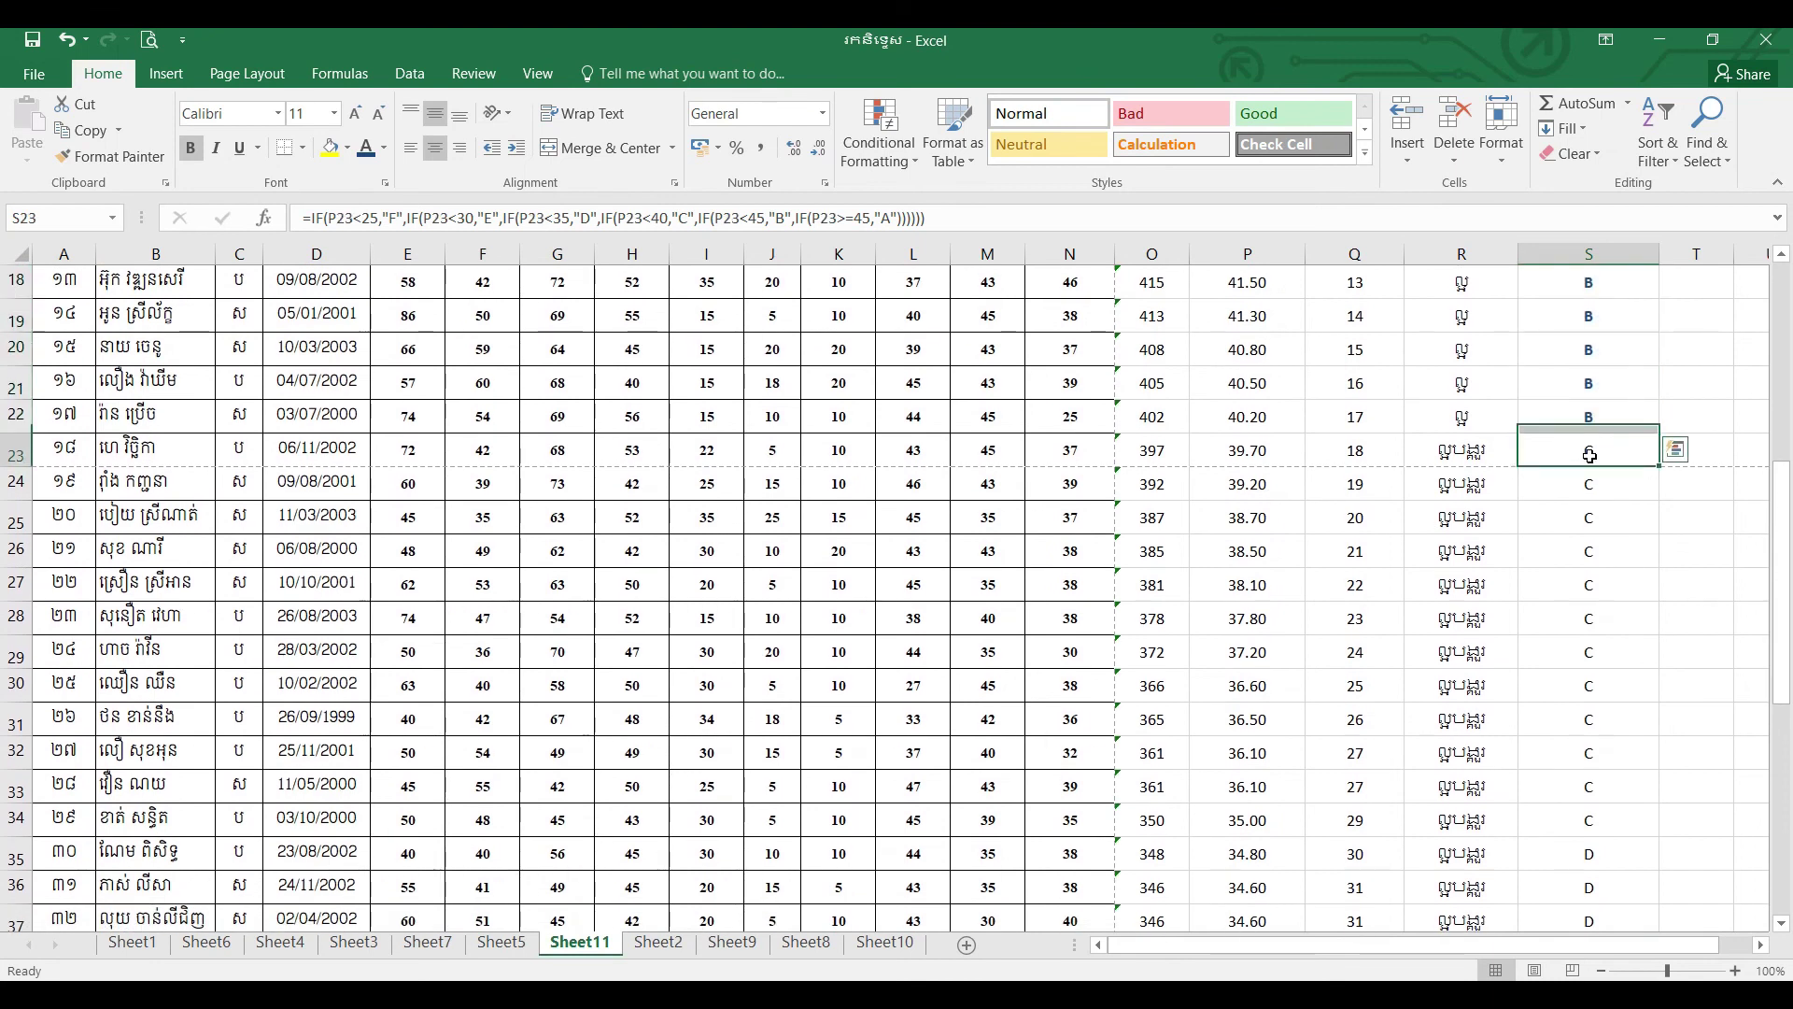
pyautogui.moveTo(1589, 453); pyautogui.dragTo(1617, 814)
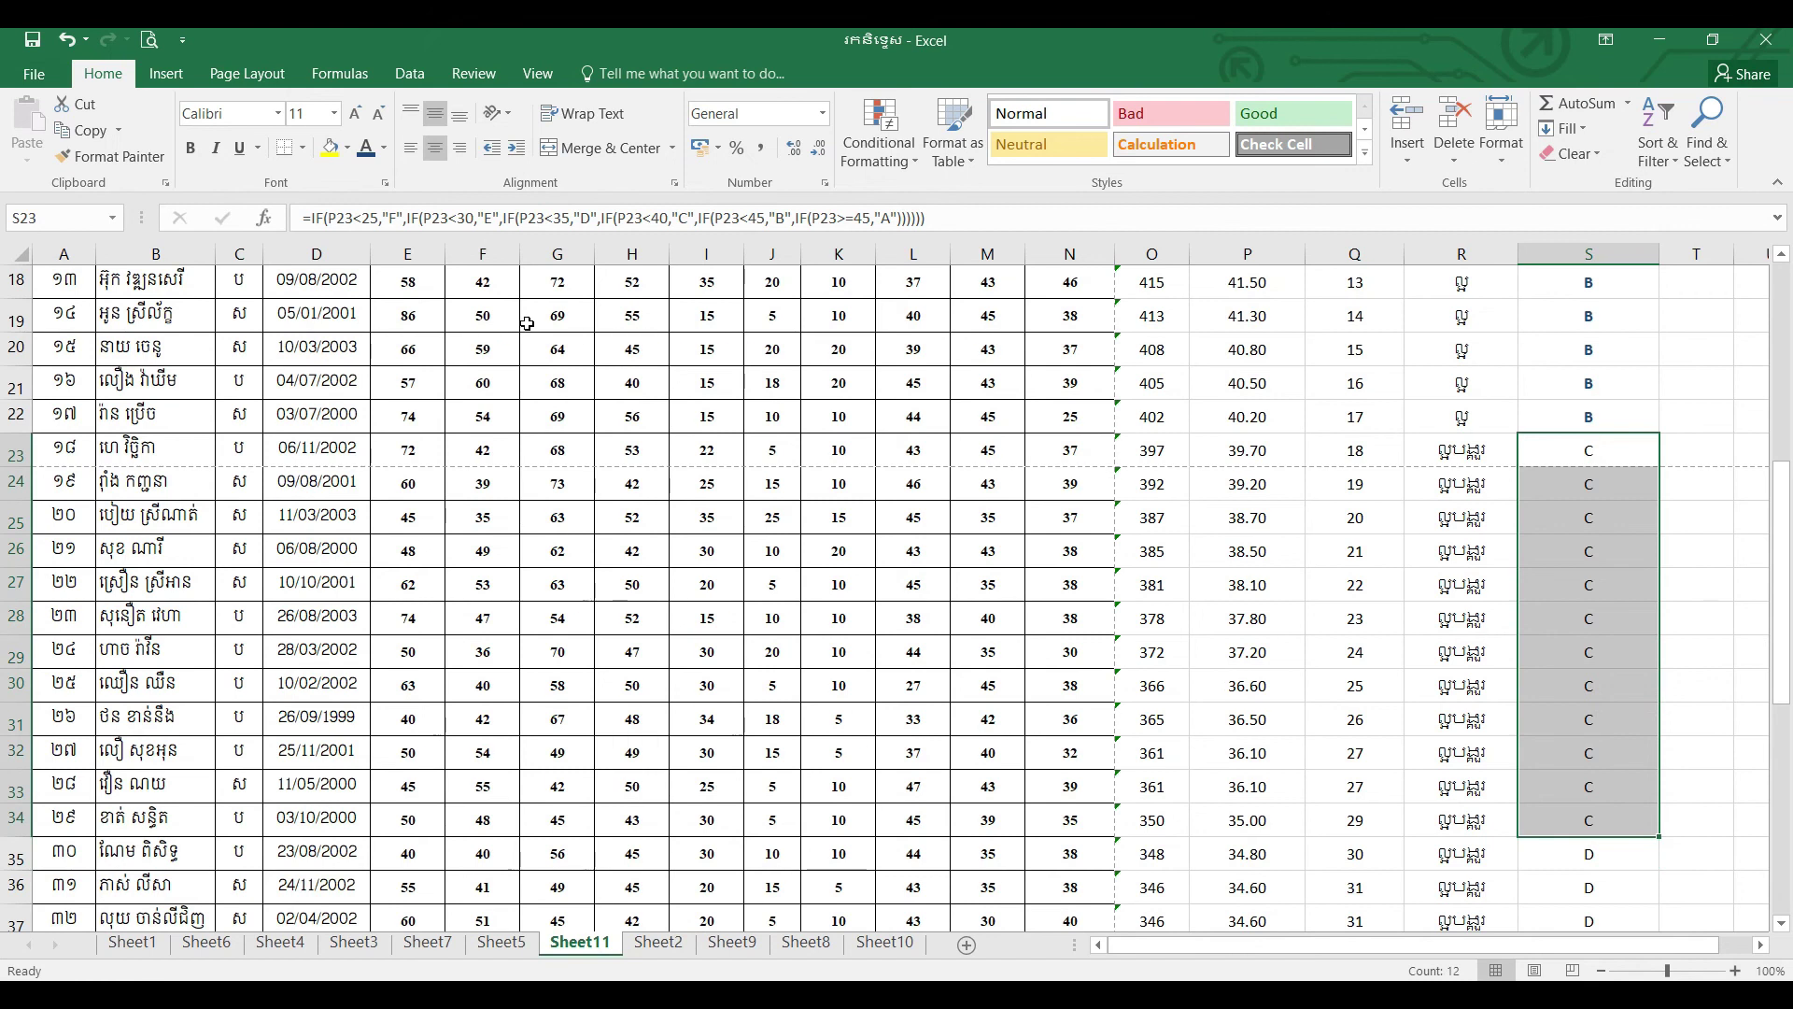
pyautogui.click(384, 149)
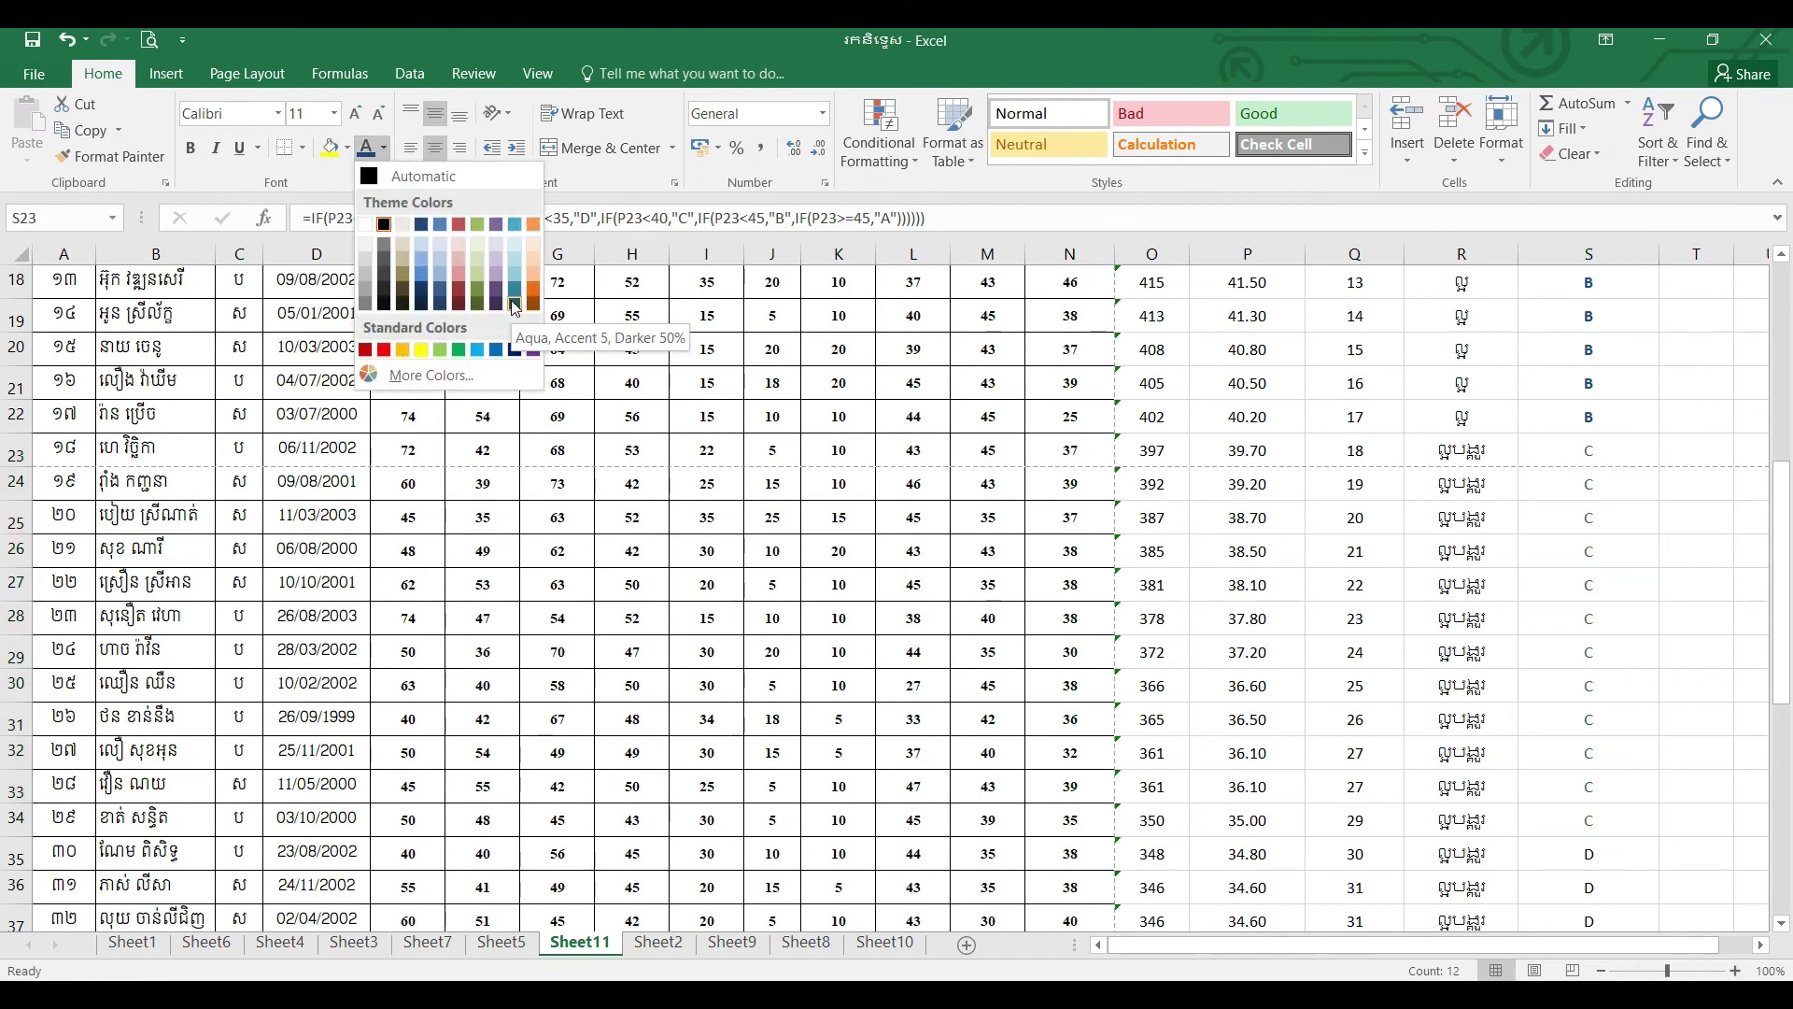
pyautogui.click(496, 351)
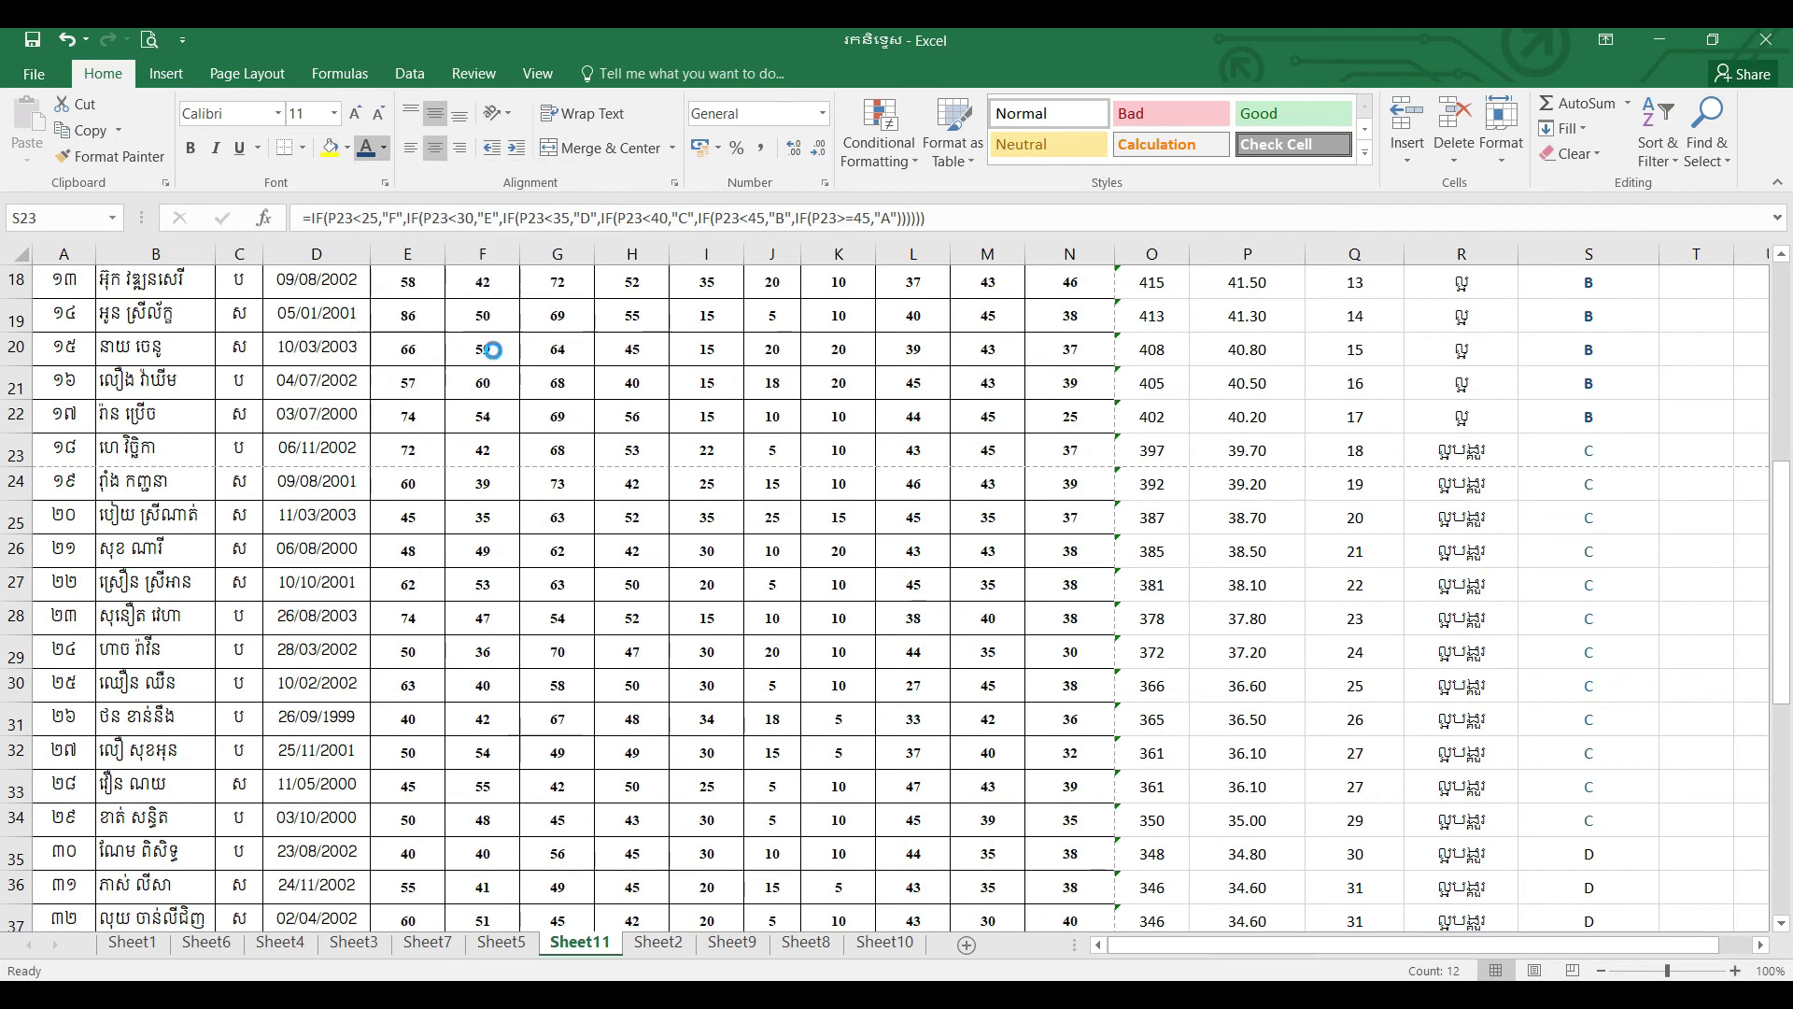
pyautogui.click(191, 152)
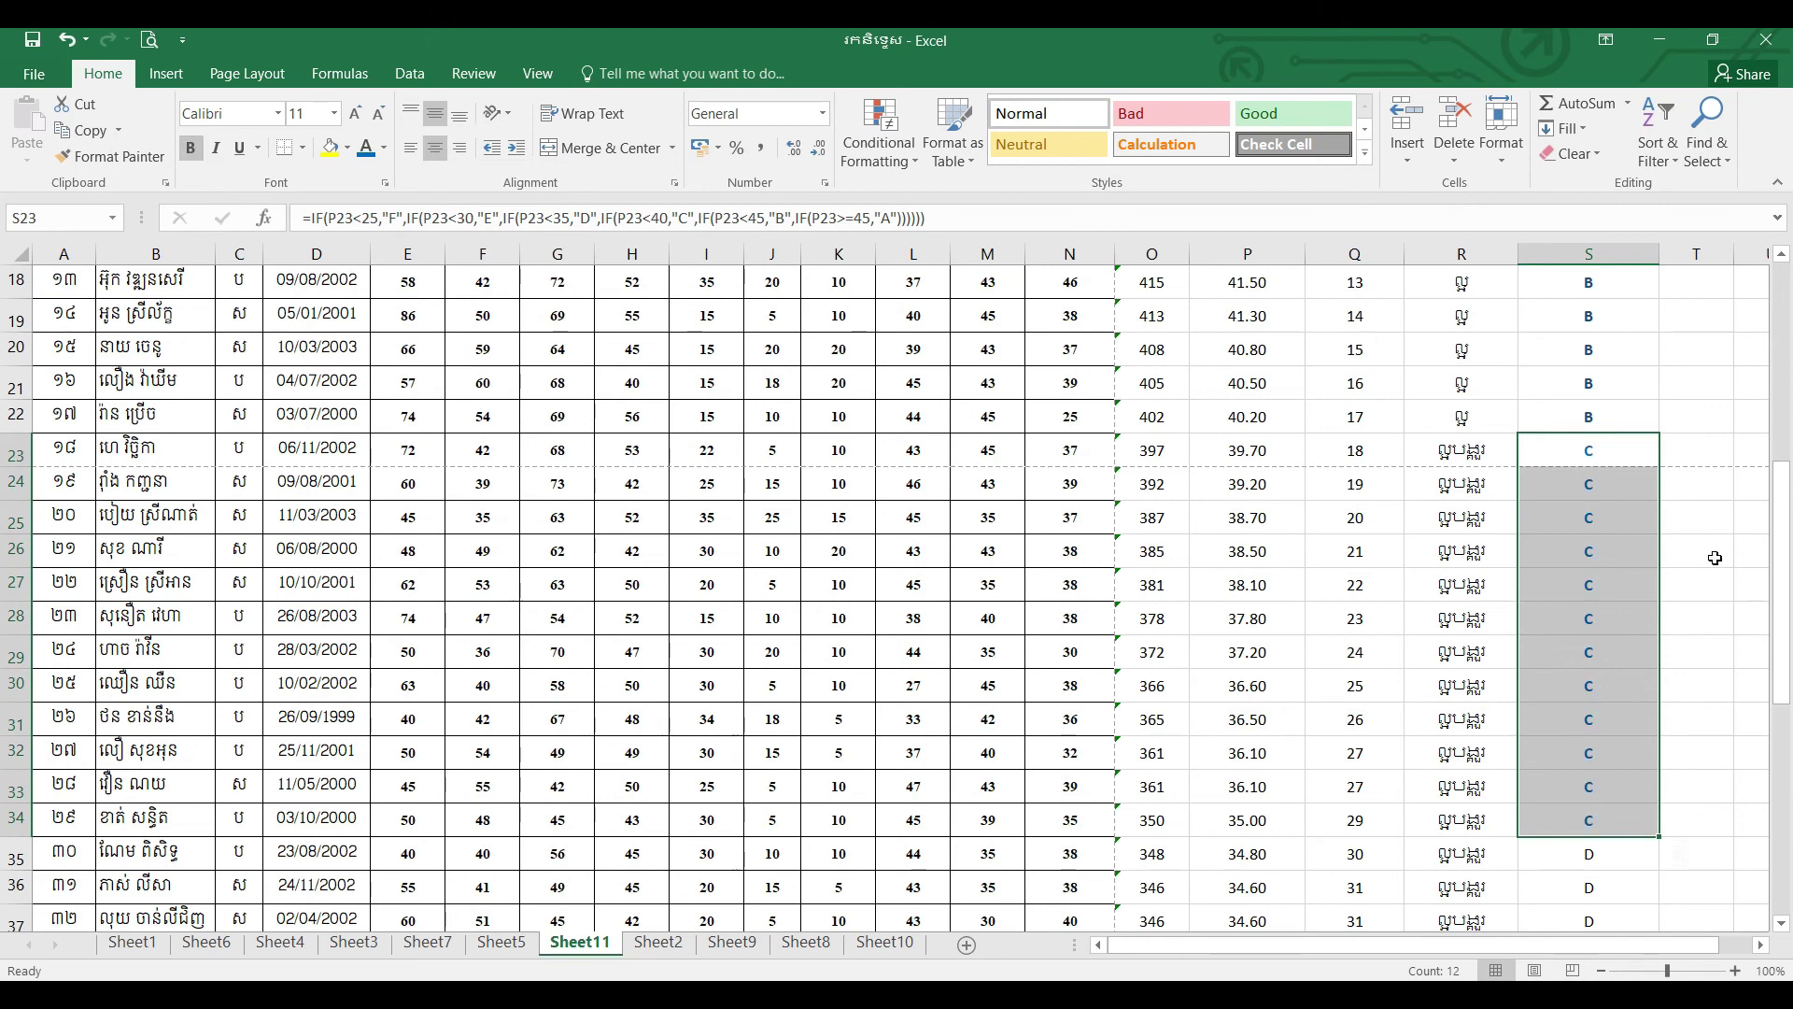
# - Select the D grades from S35 downward
pyautogui.moveTo(1782, 569); pyautogui.dragTo(1784, 629)
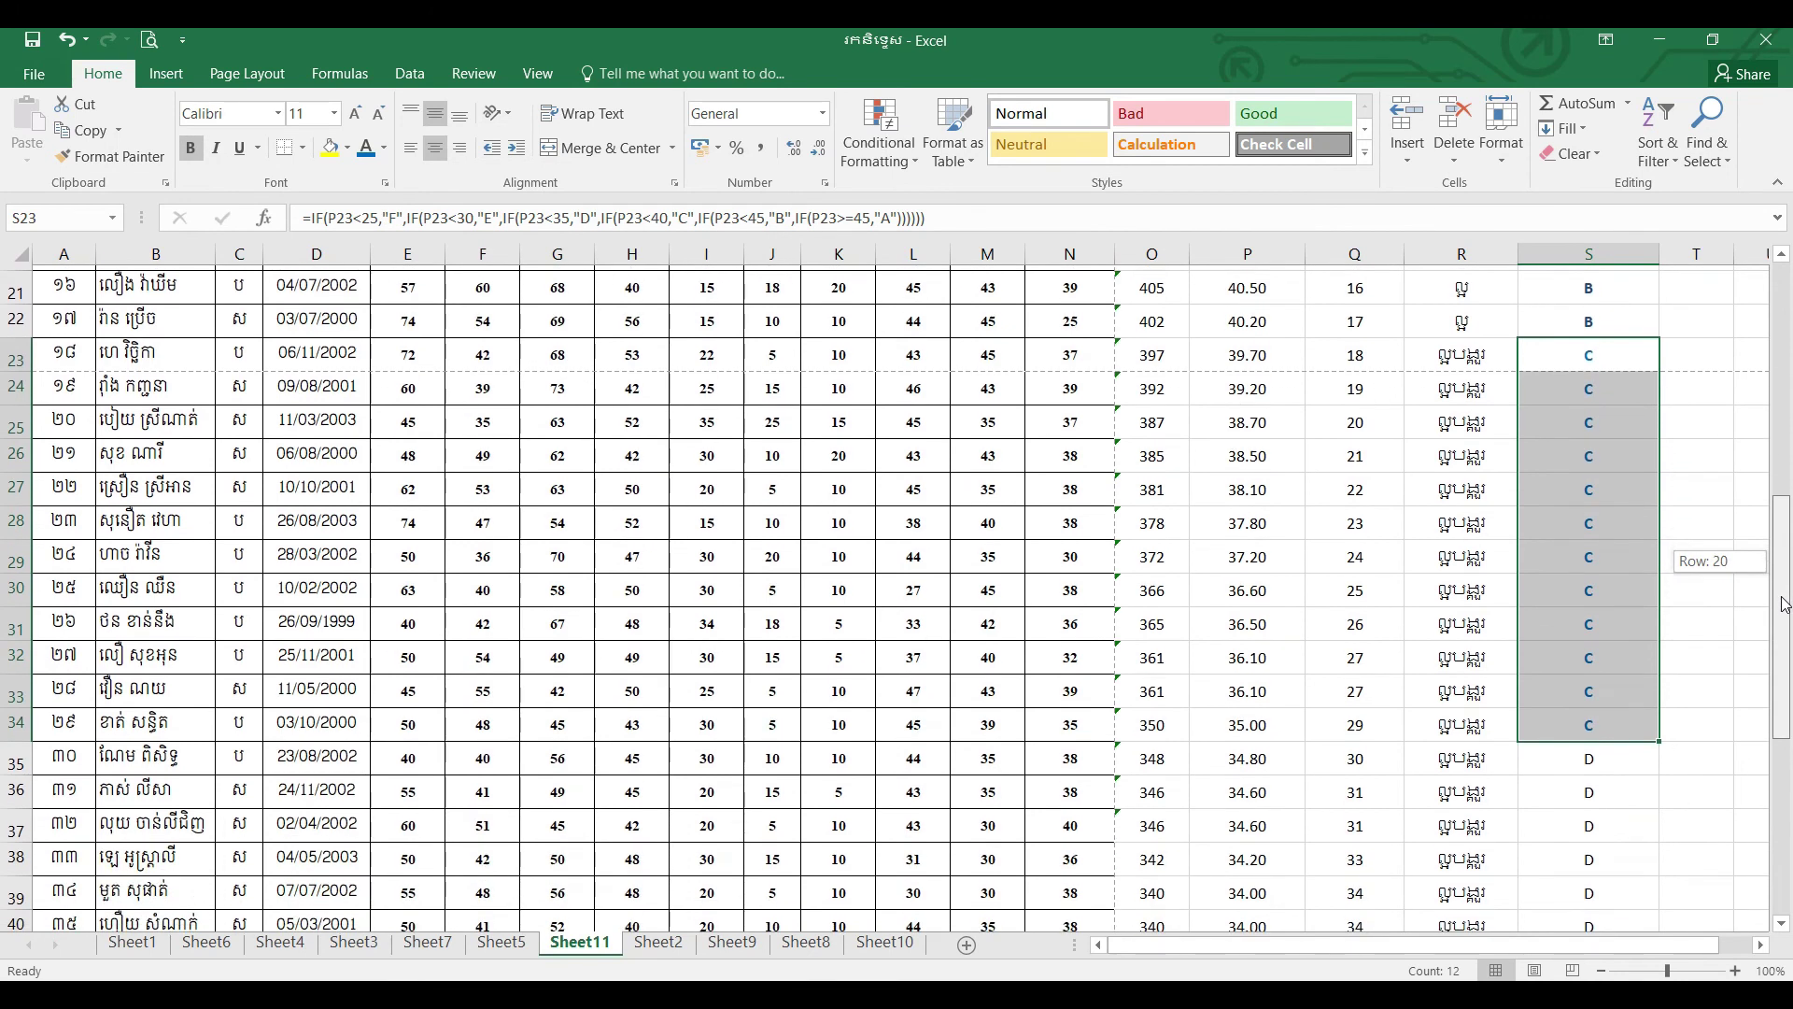
pyautogui.moveTo(1784, 629); pyautogui.dragTo(1782, 659)
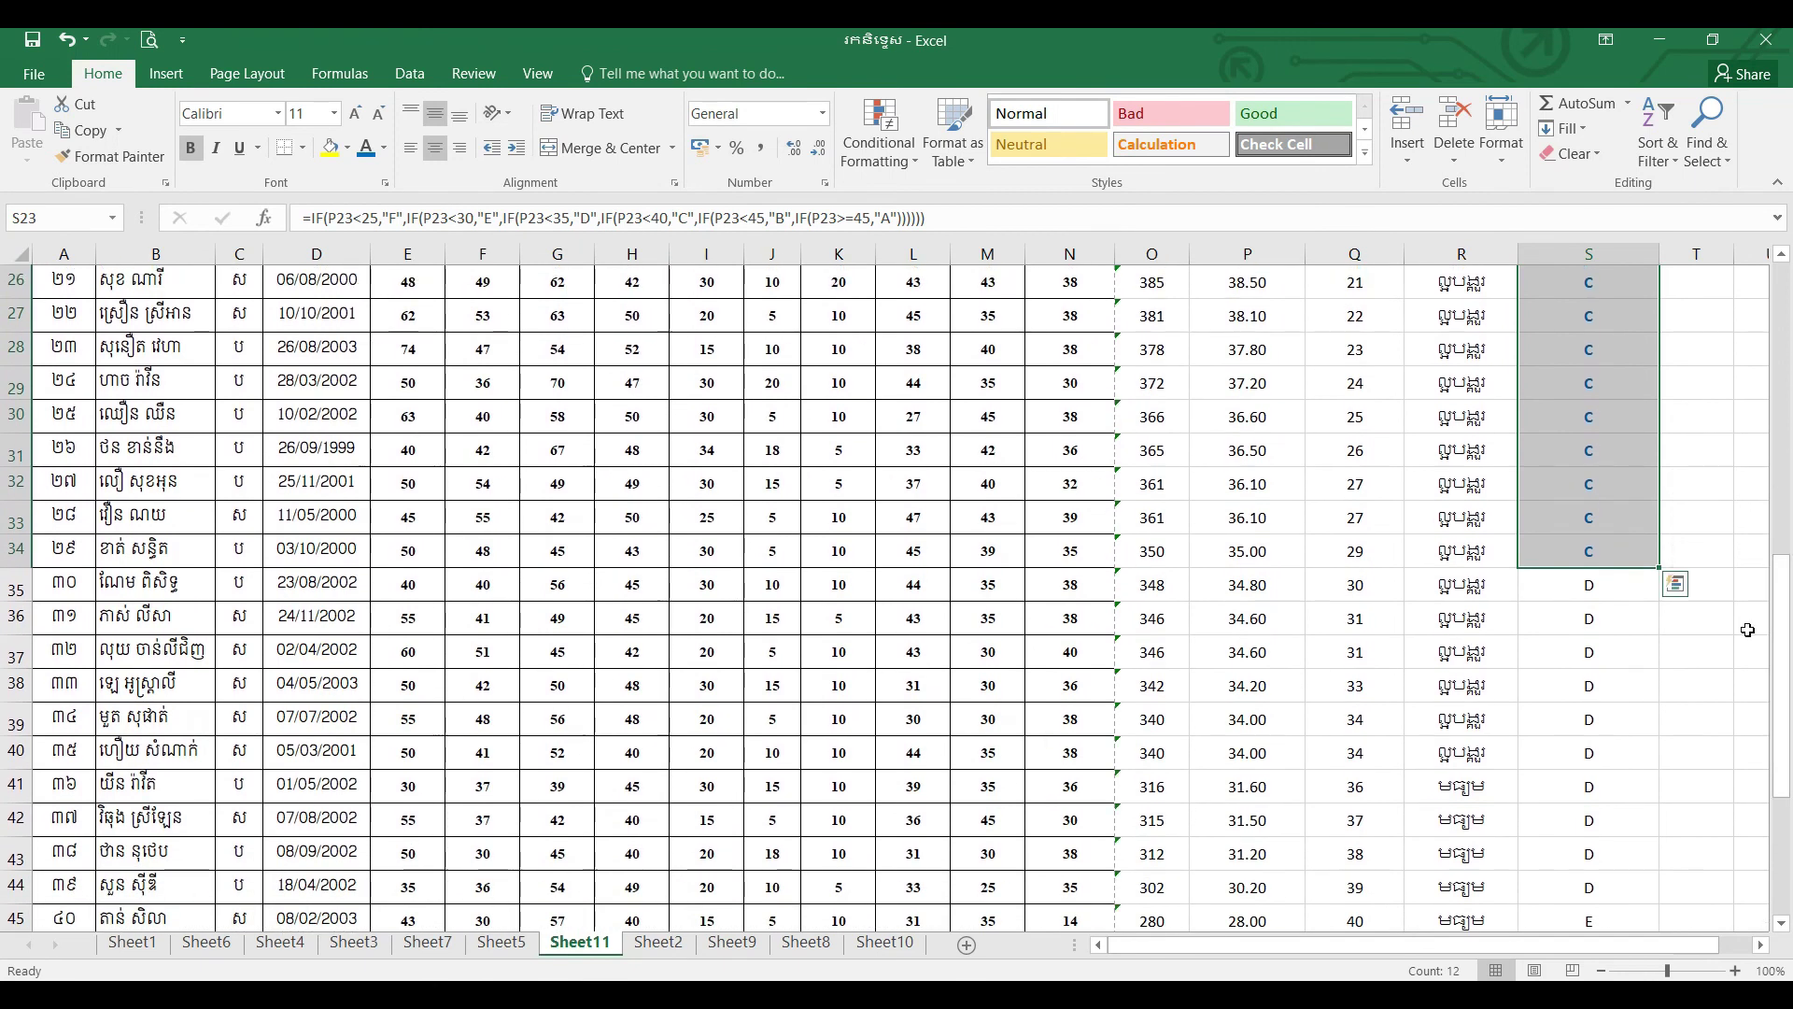
pyautogui.moveTo(1605, 595); pyautogui.dragTo(1628, 882)
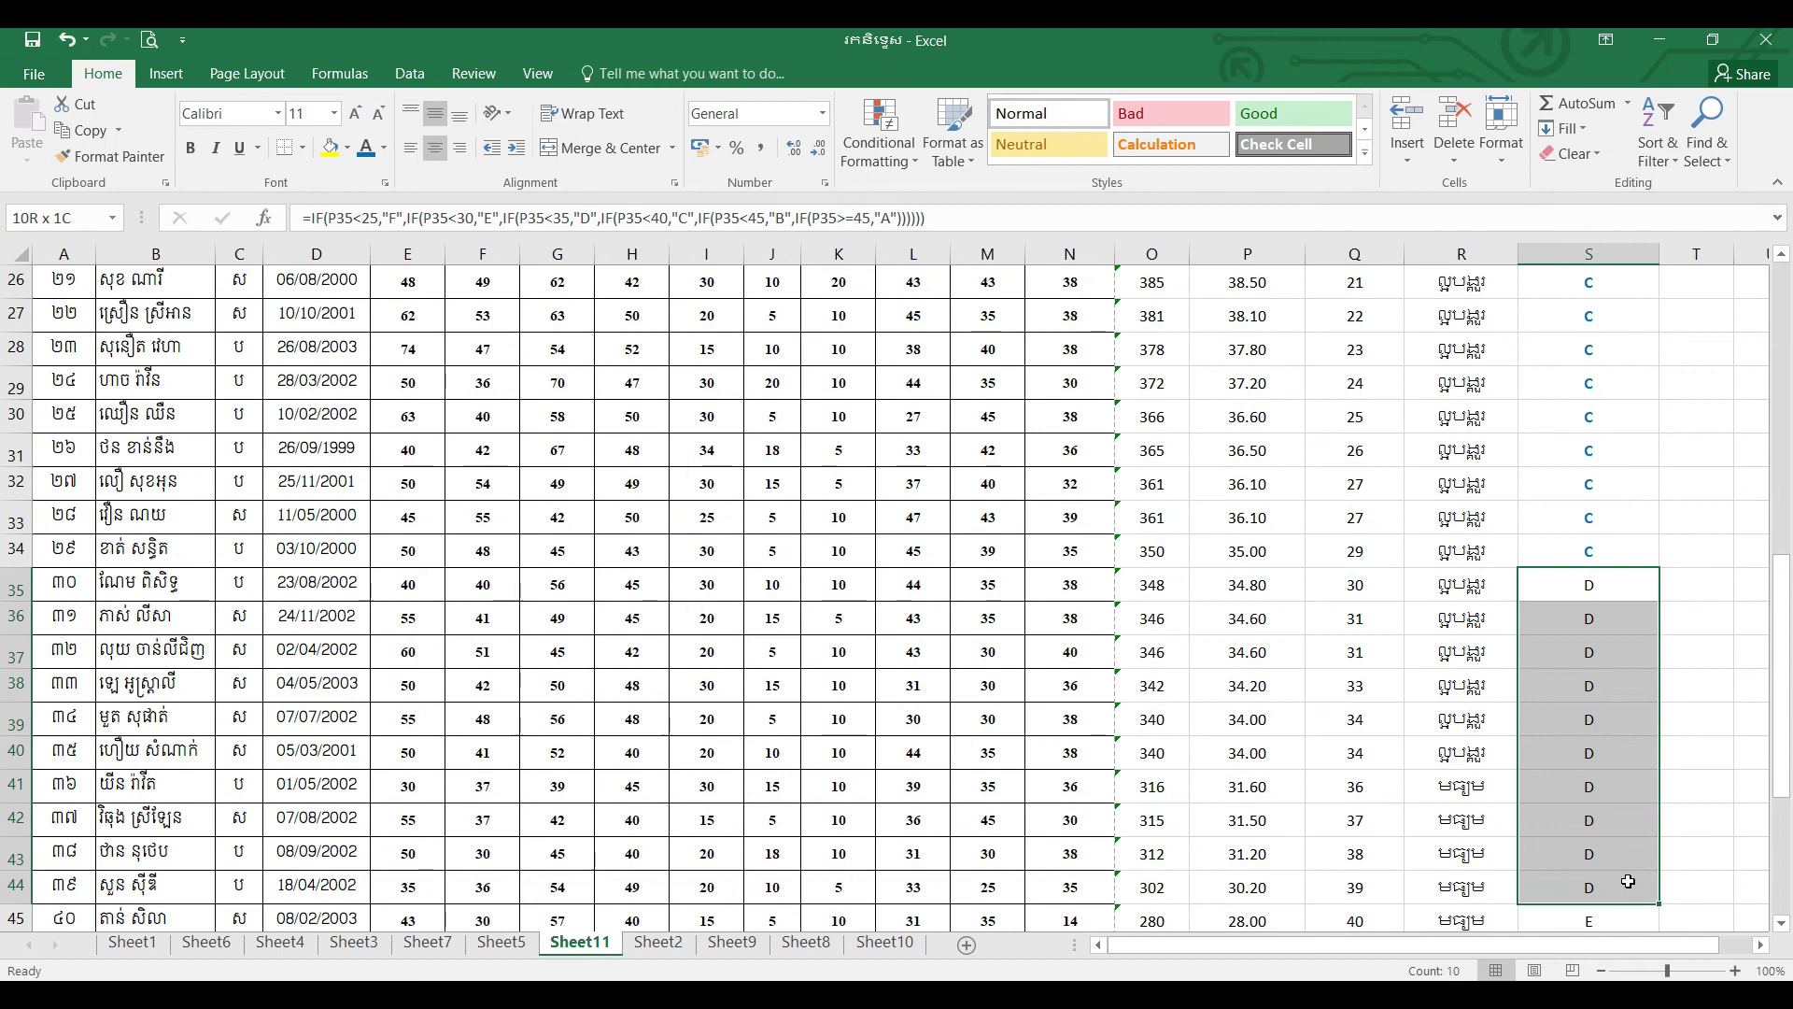
# - Make the D grades in S35:S44 green and bold, and the E grade in S45 orange and bold
pyautogui.click(385, 150)
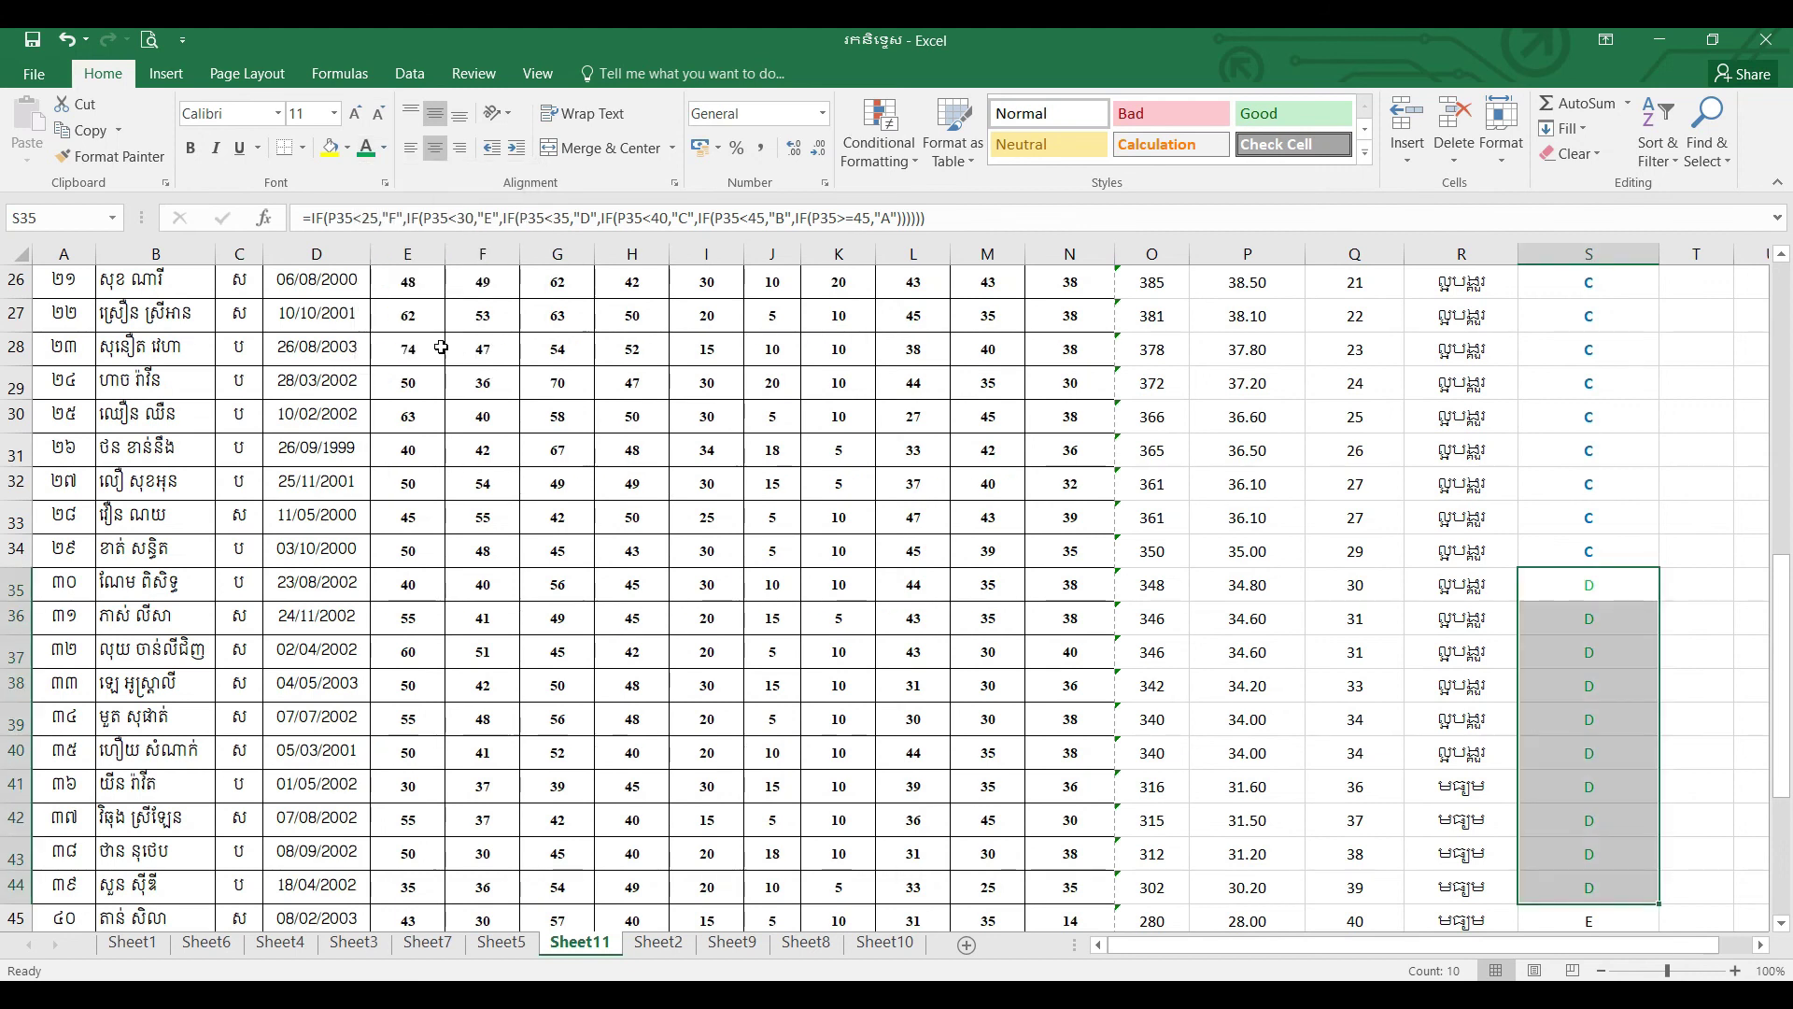
pyautogui.click(191, 150)
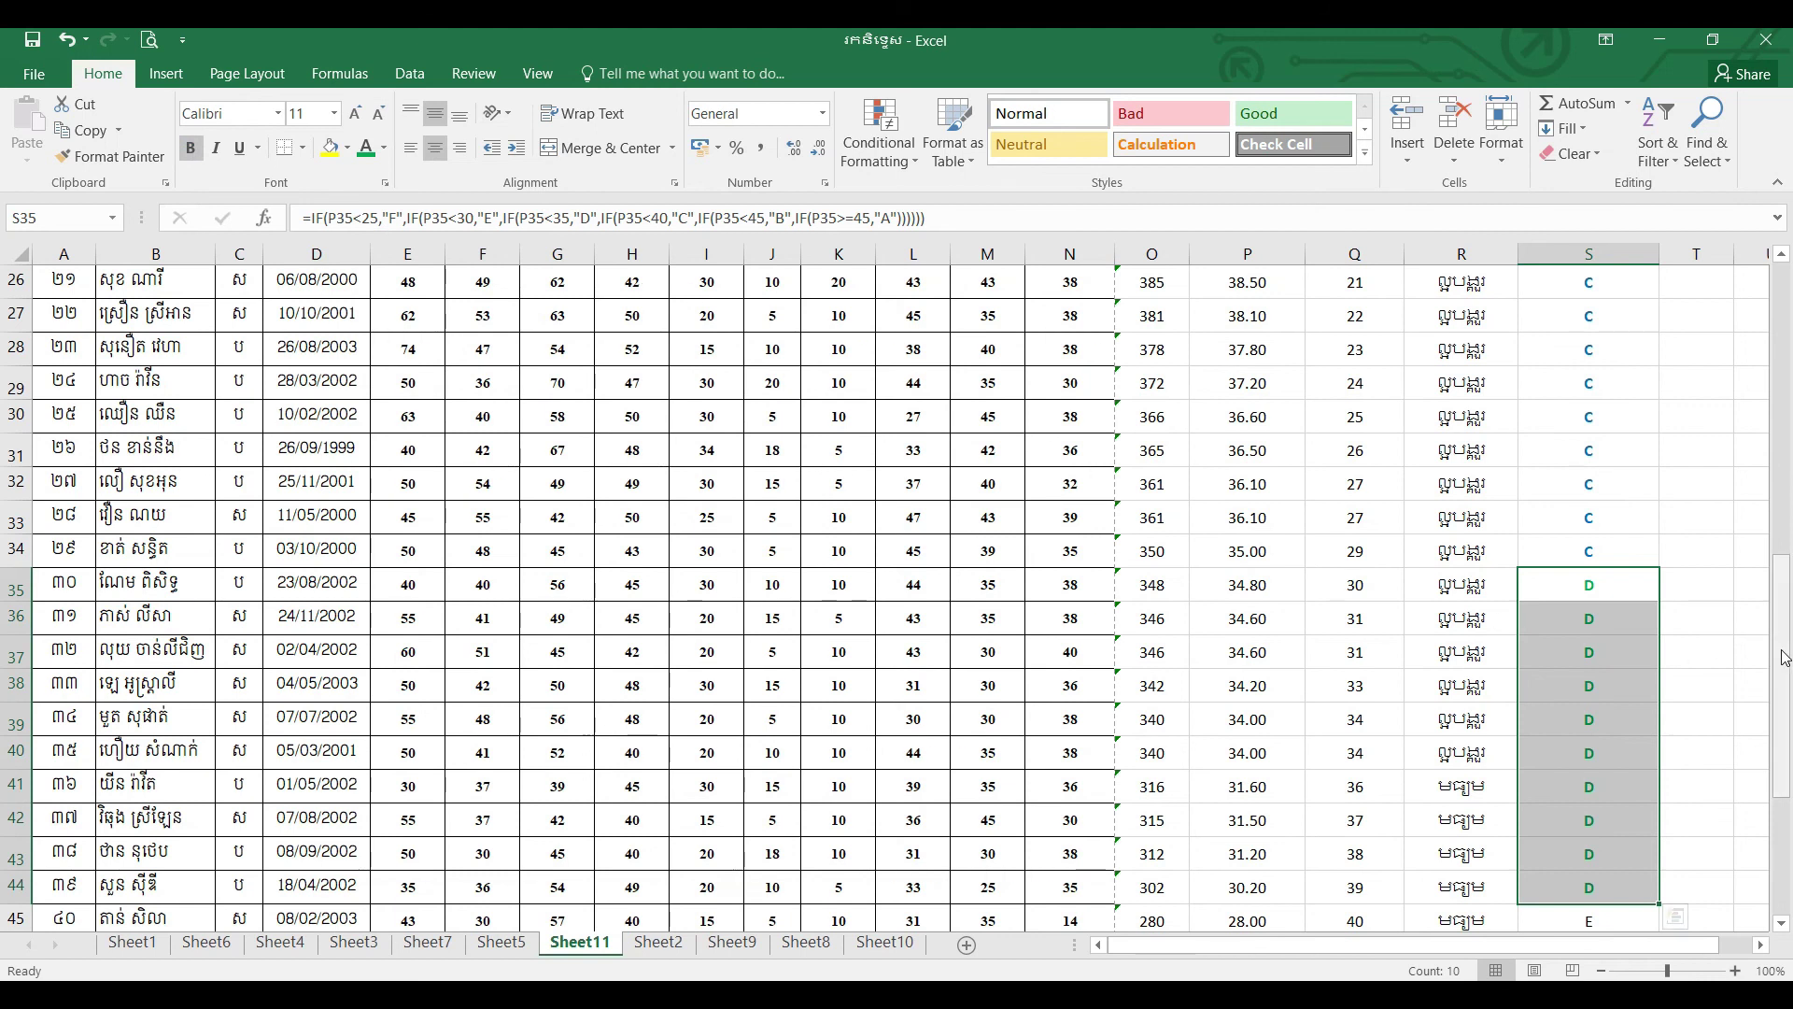
pyautogui.moveTo(1784, 657); pyautogui.dragTo(1784, 738)
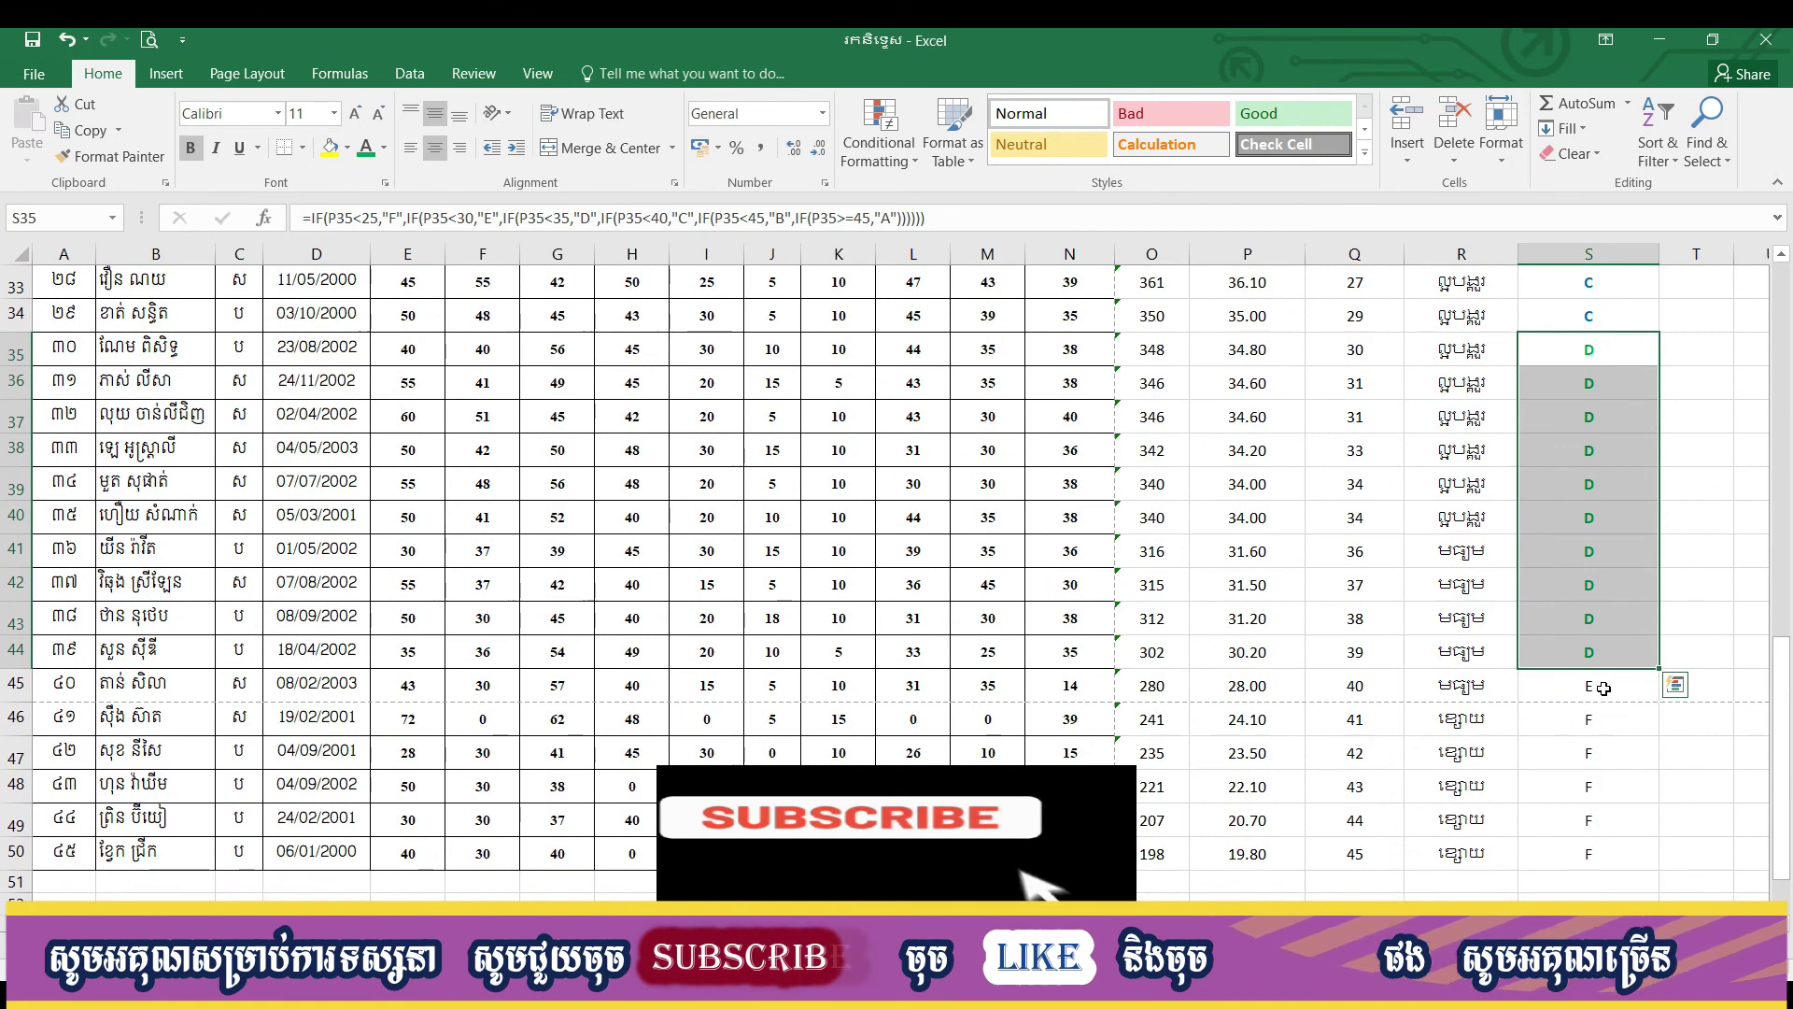
pyautogui.click(1592, 687)
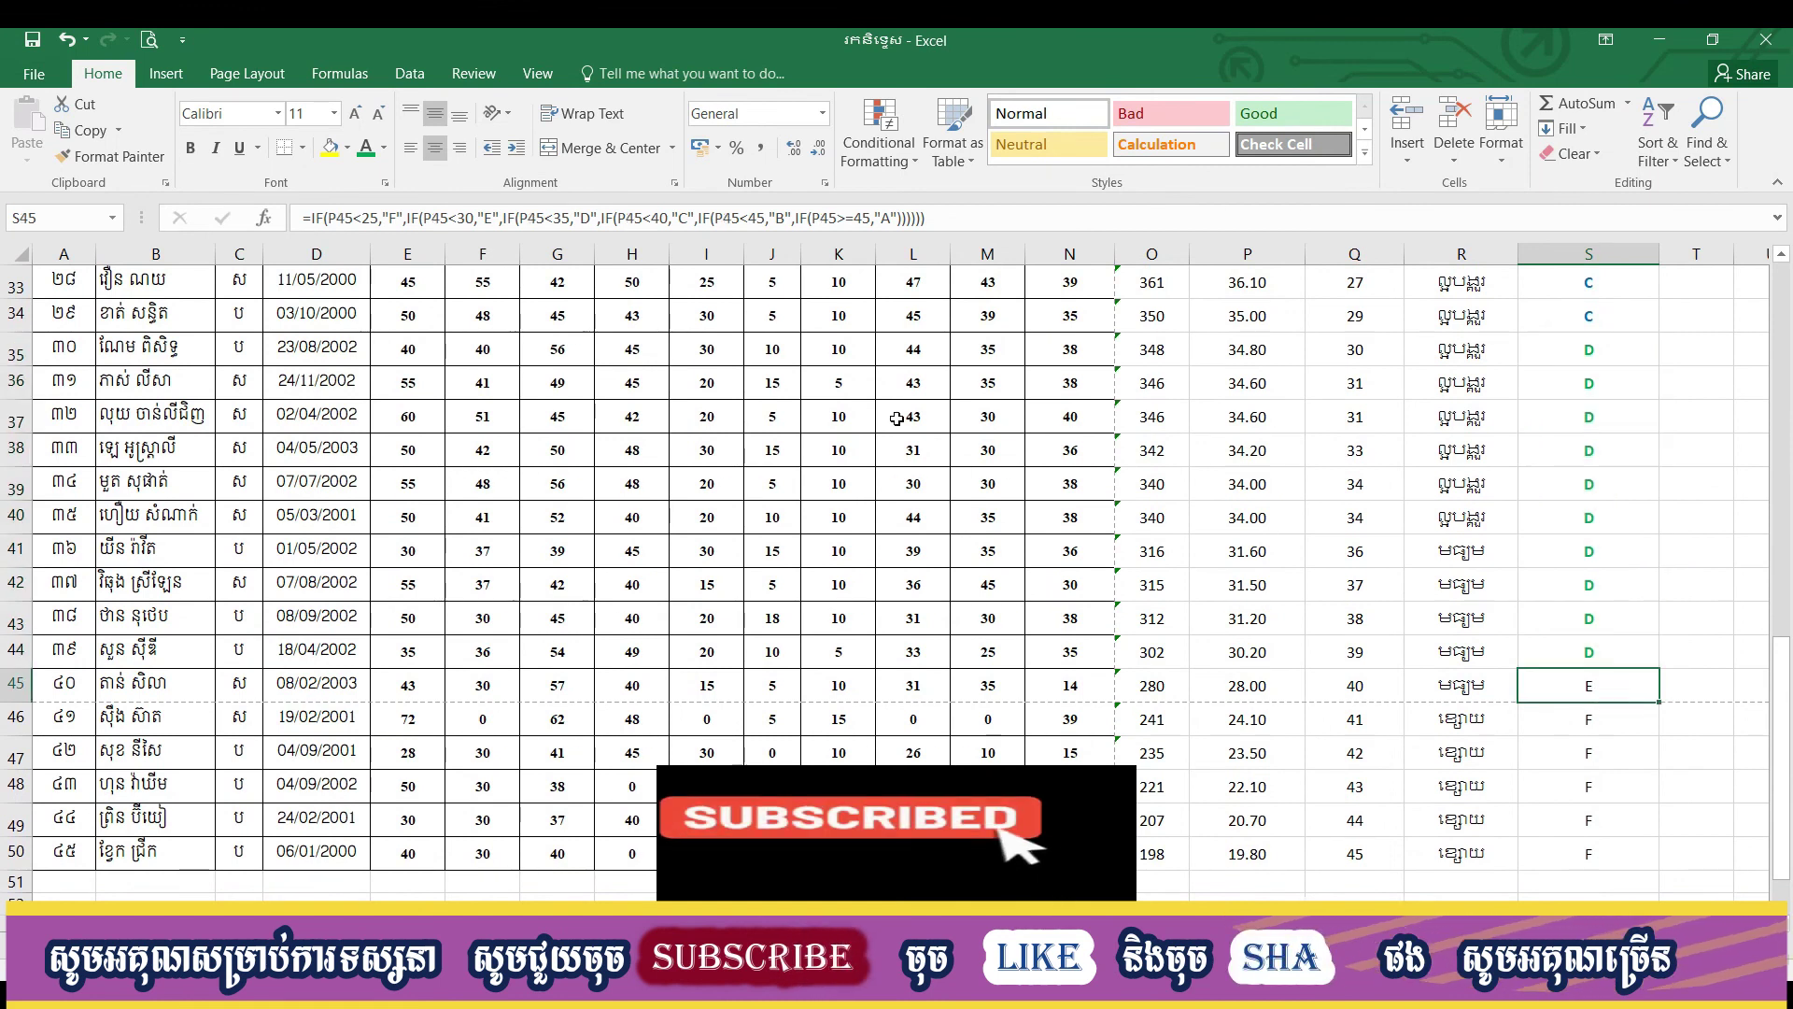
pyautogui.click(385, 148)
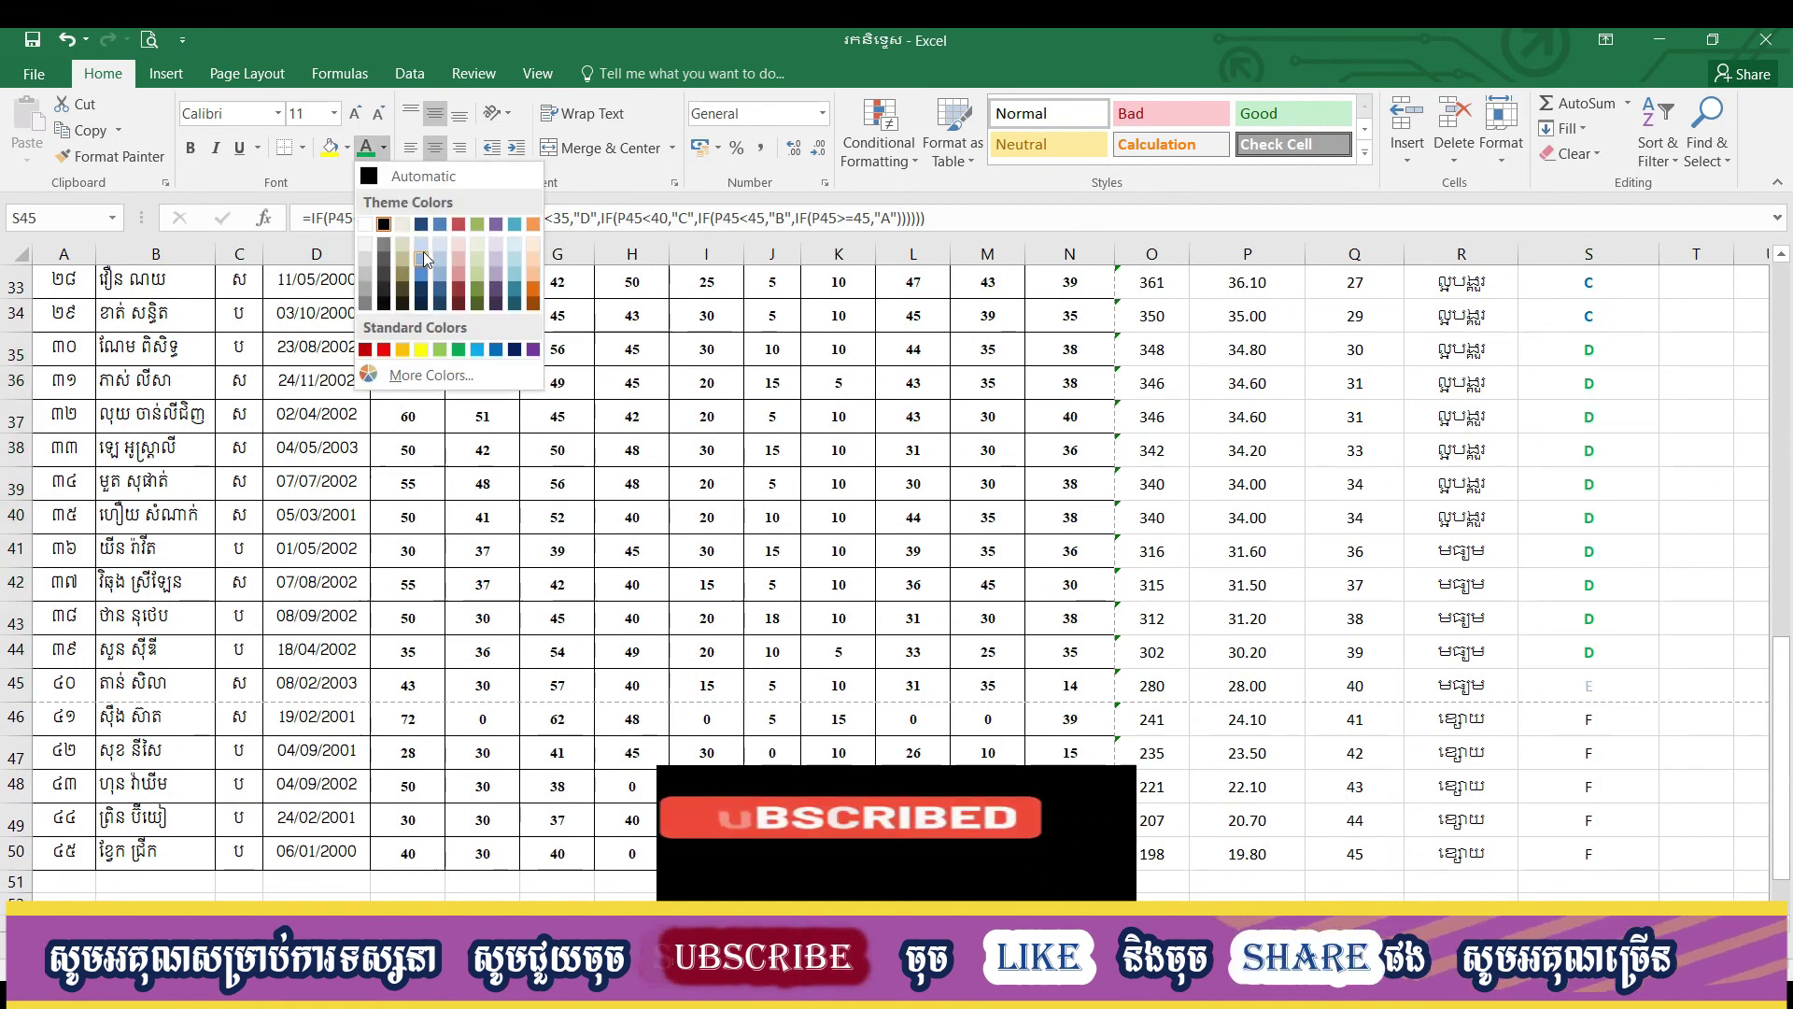
pyautogui.click(403, 349)
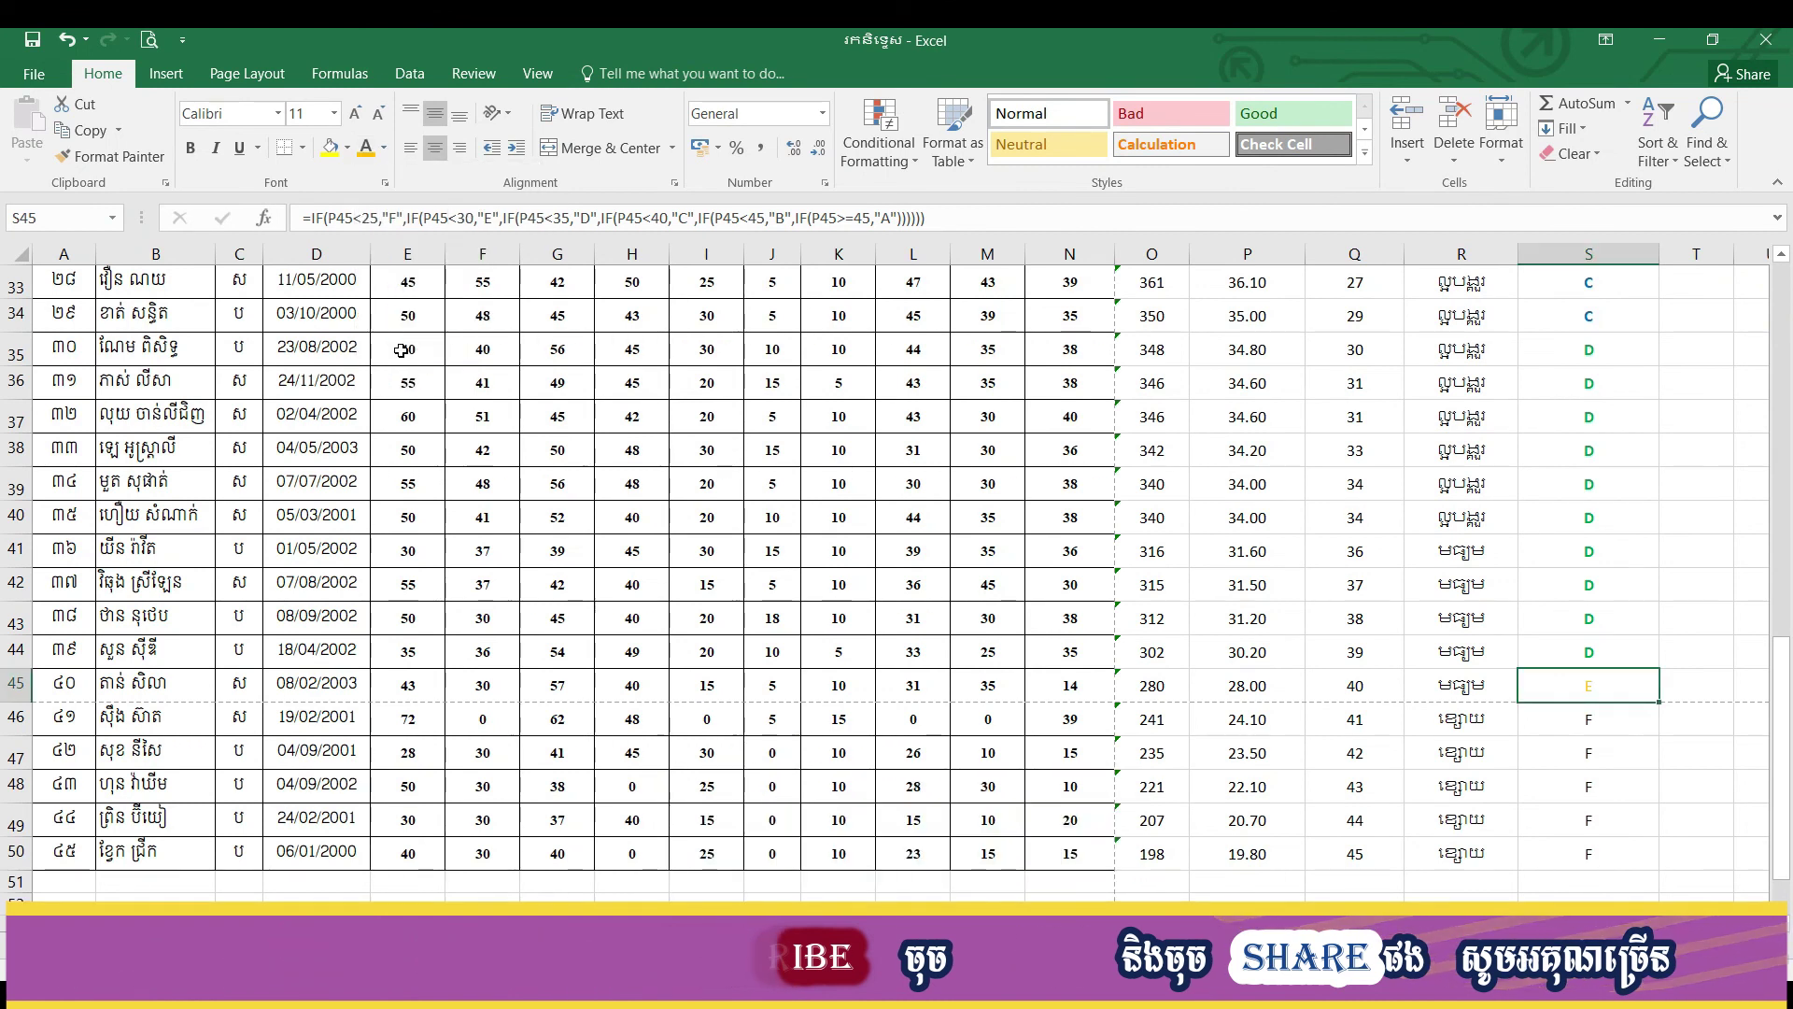
pyautogui.click(190, 148)
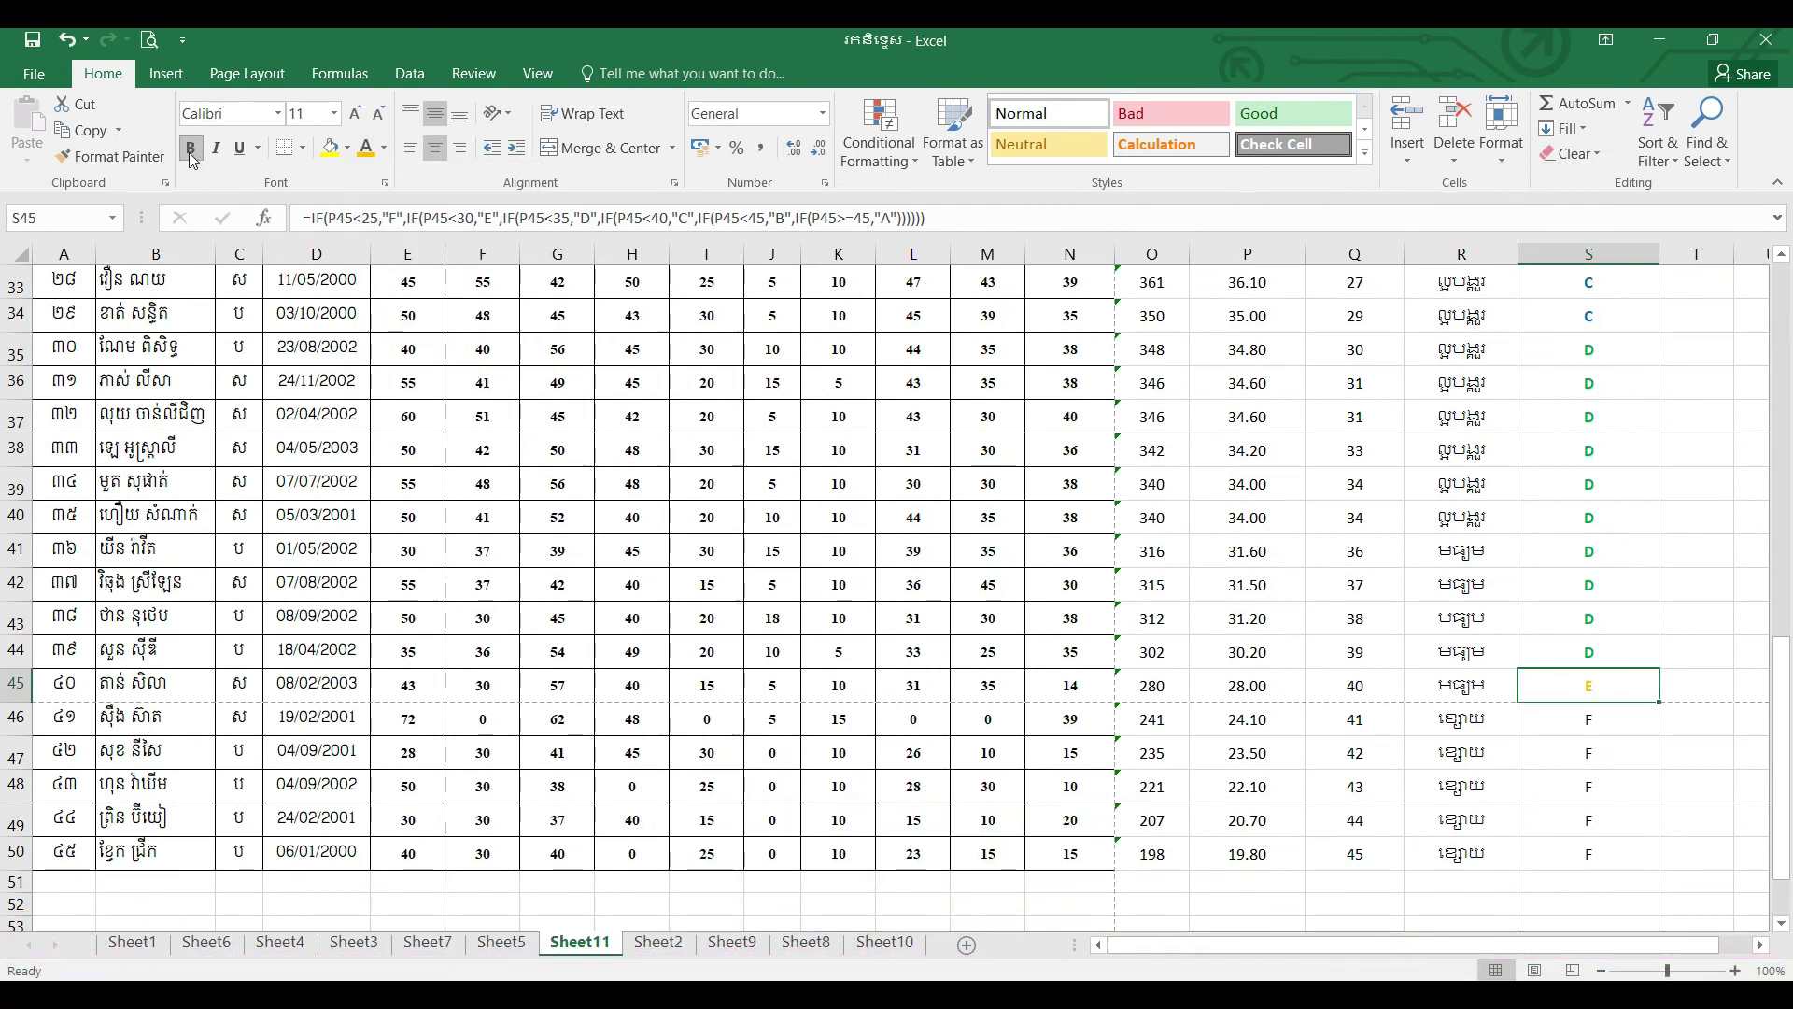
# - Give the F grades in S46:S50 automatic black font and bold
pyautogui.click(1561, 723)
pyautogui.moveTo(1561, 723); pyautogui.dragTo(1579, 859)
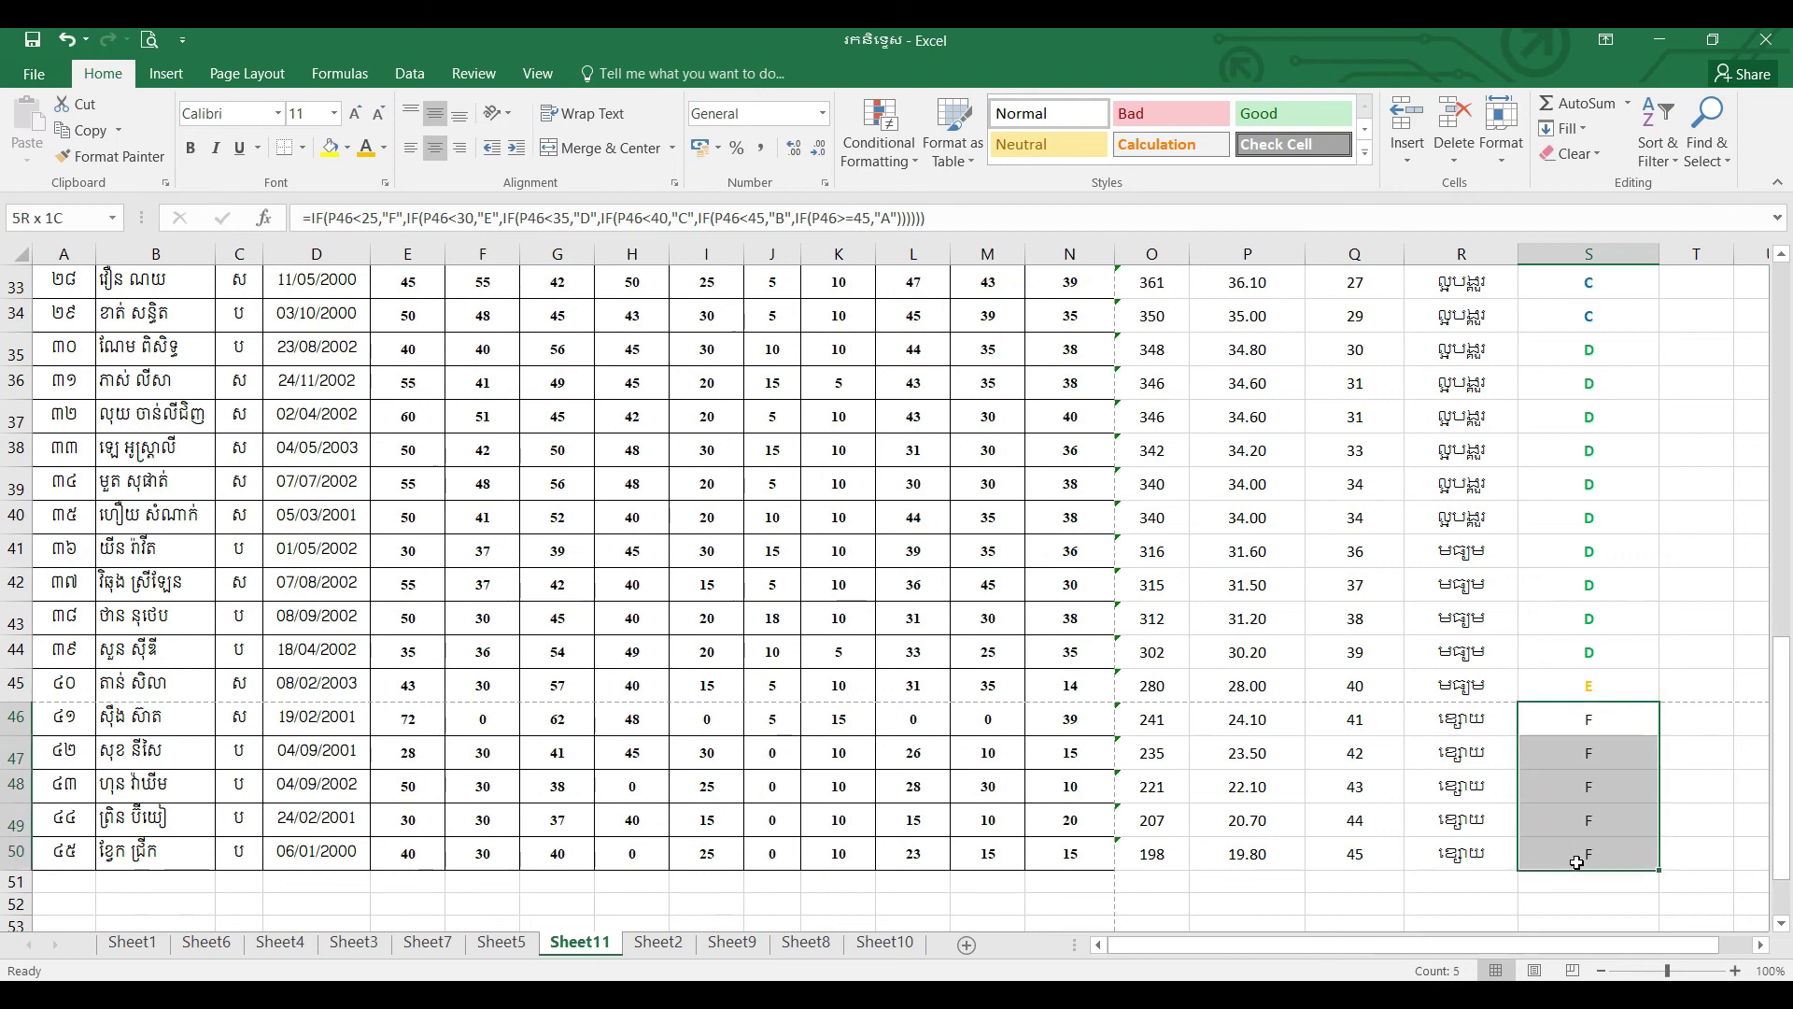
pyautogui.click(386, 149)
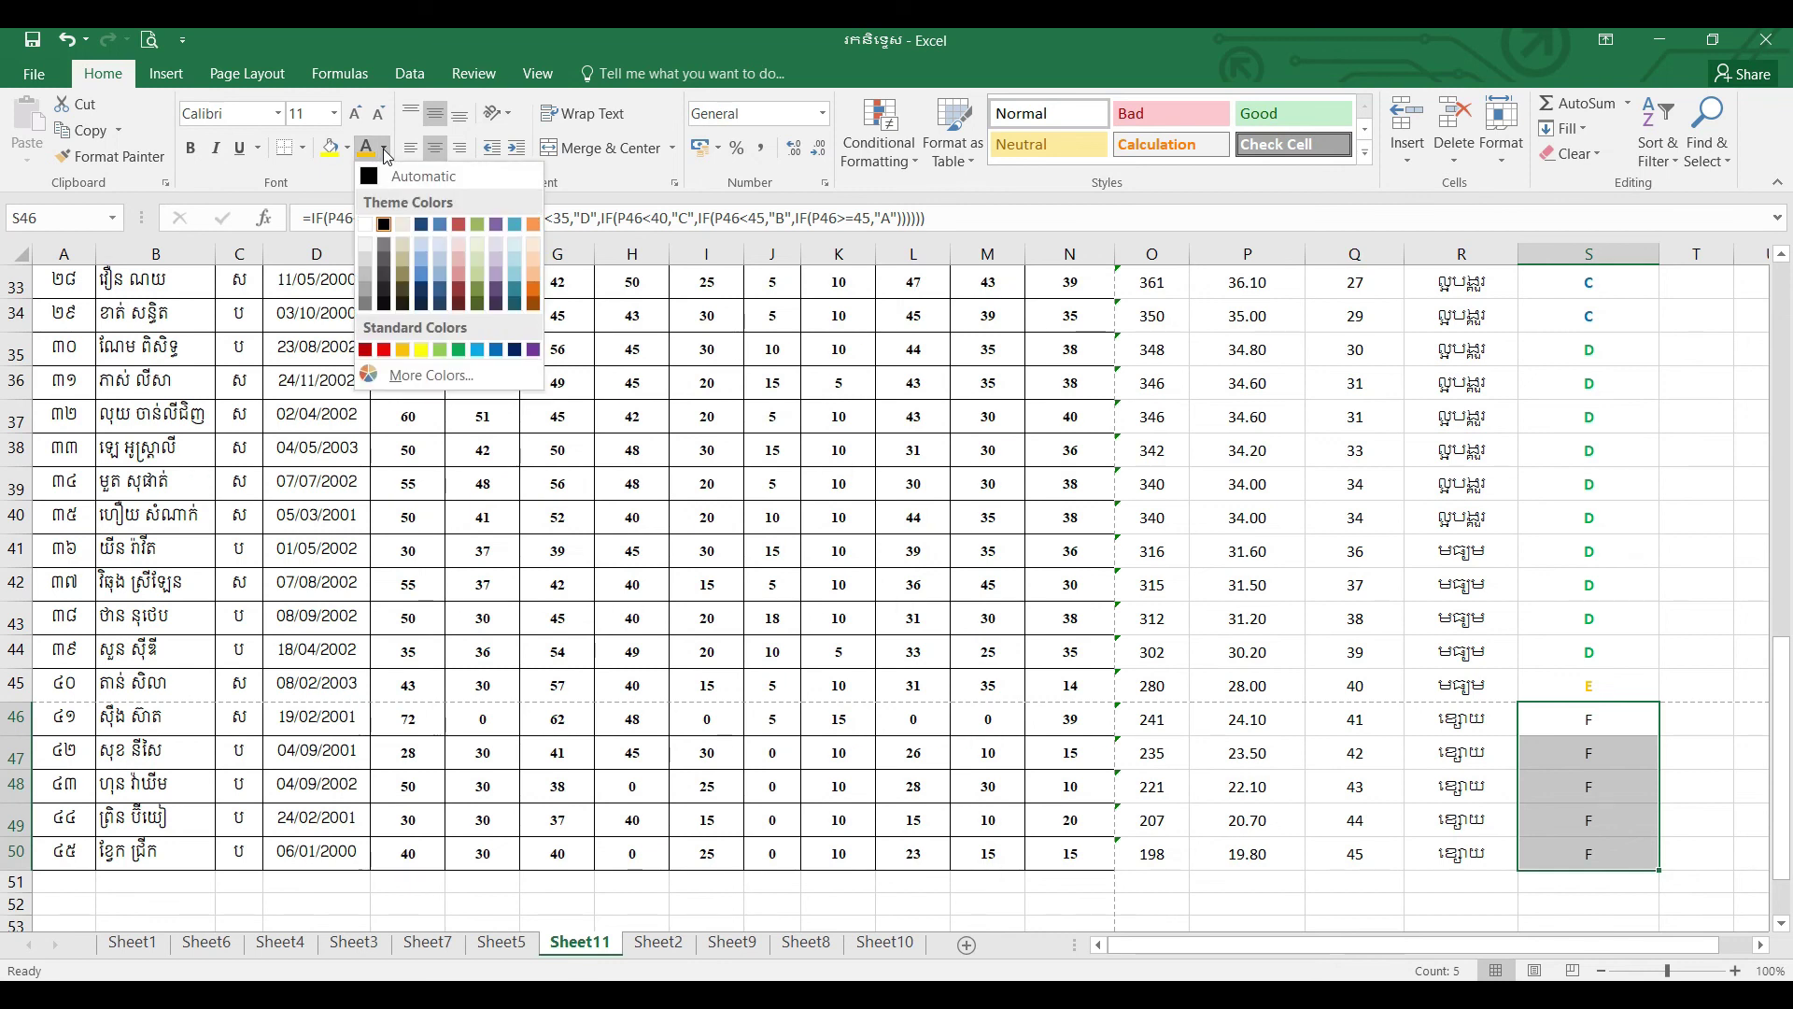
pyautogui.click(370, 177)
pyautogui.click(191, 148)
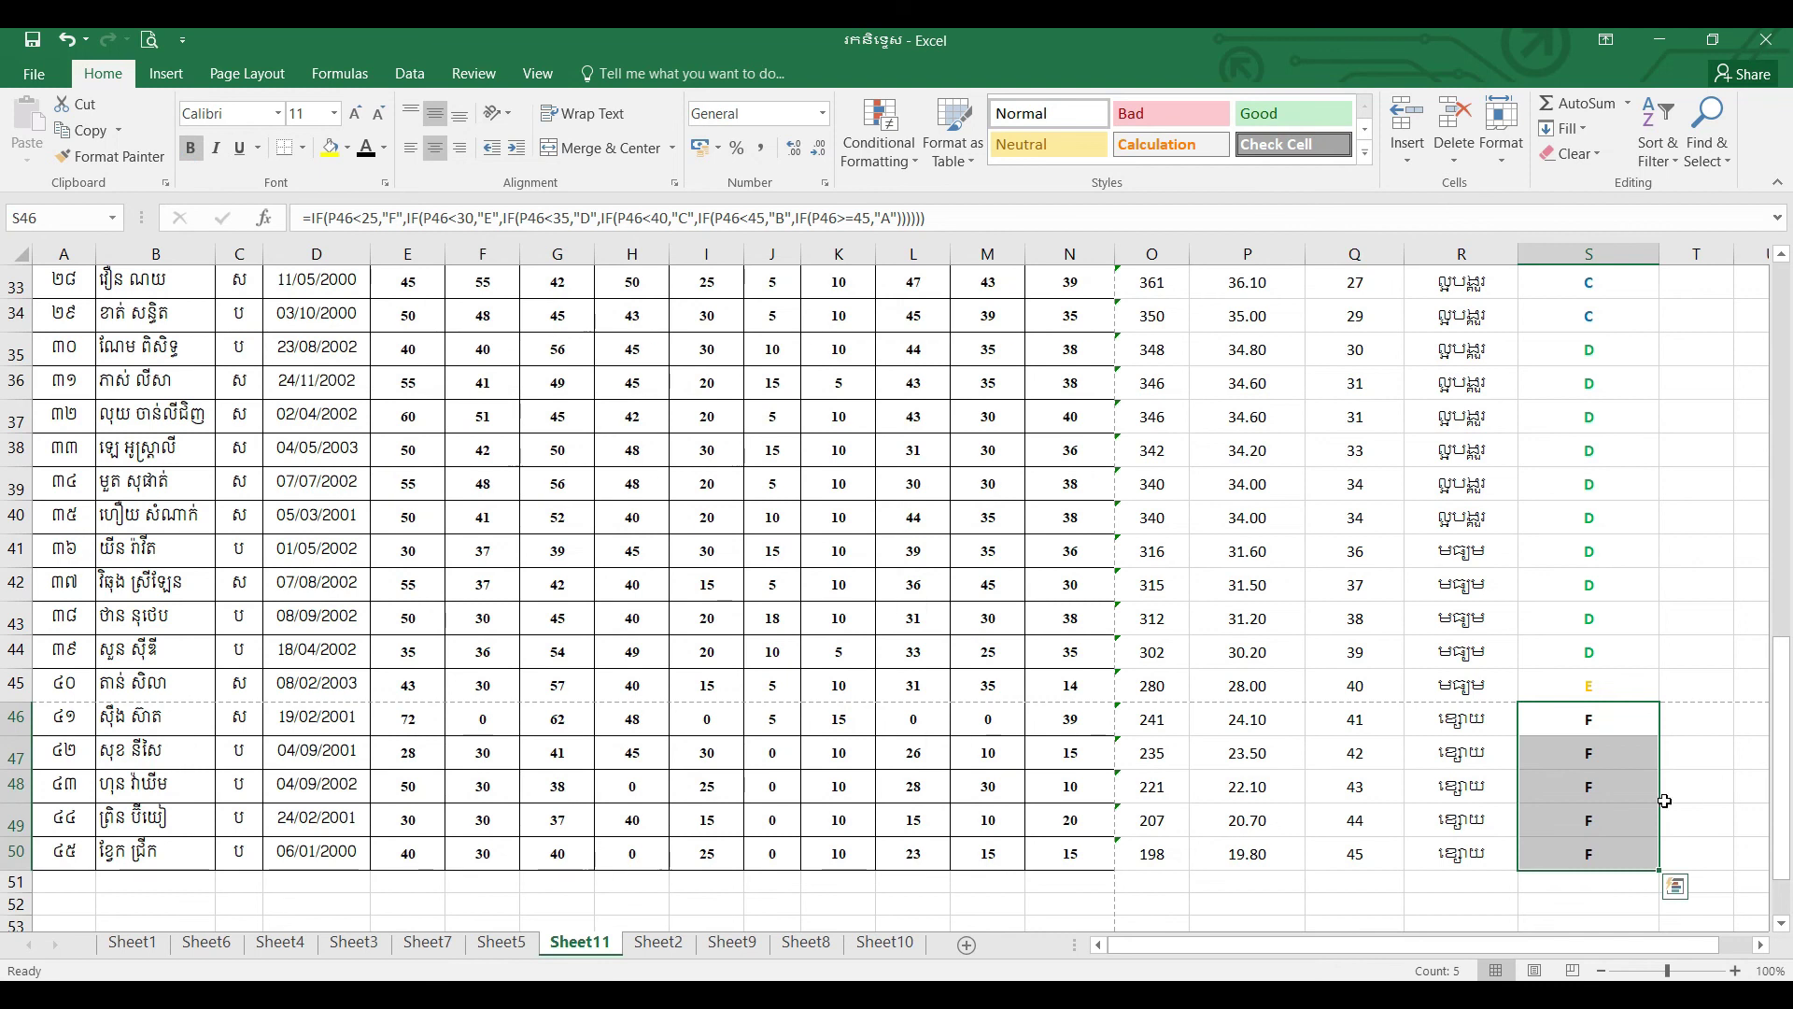
pyautogui.click(1458, 856)
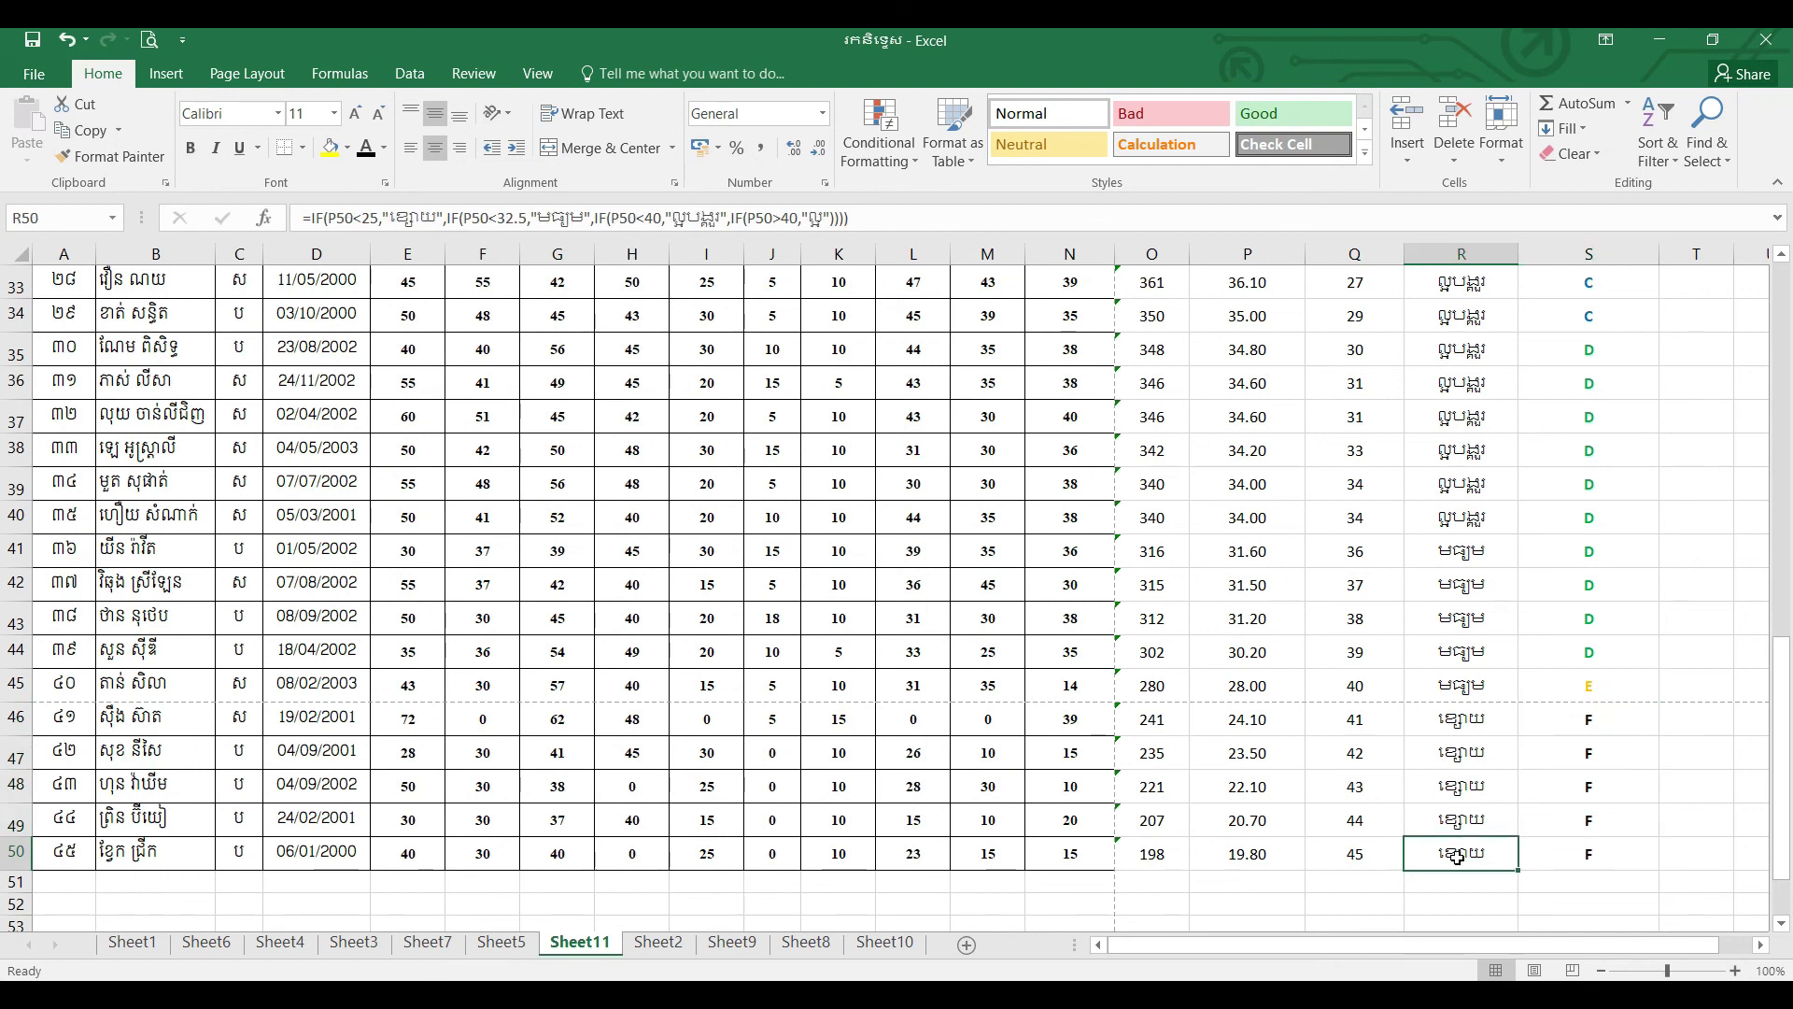
# - Select the remarks R6:R50 and set their font colour to red
pyautogui.moveTo(1465, 830); pyautogui.dragTo(1427, 248)
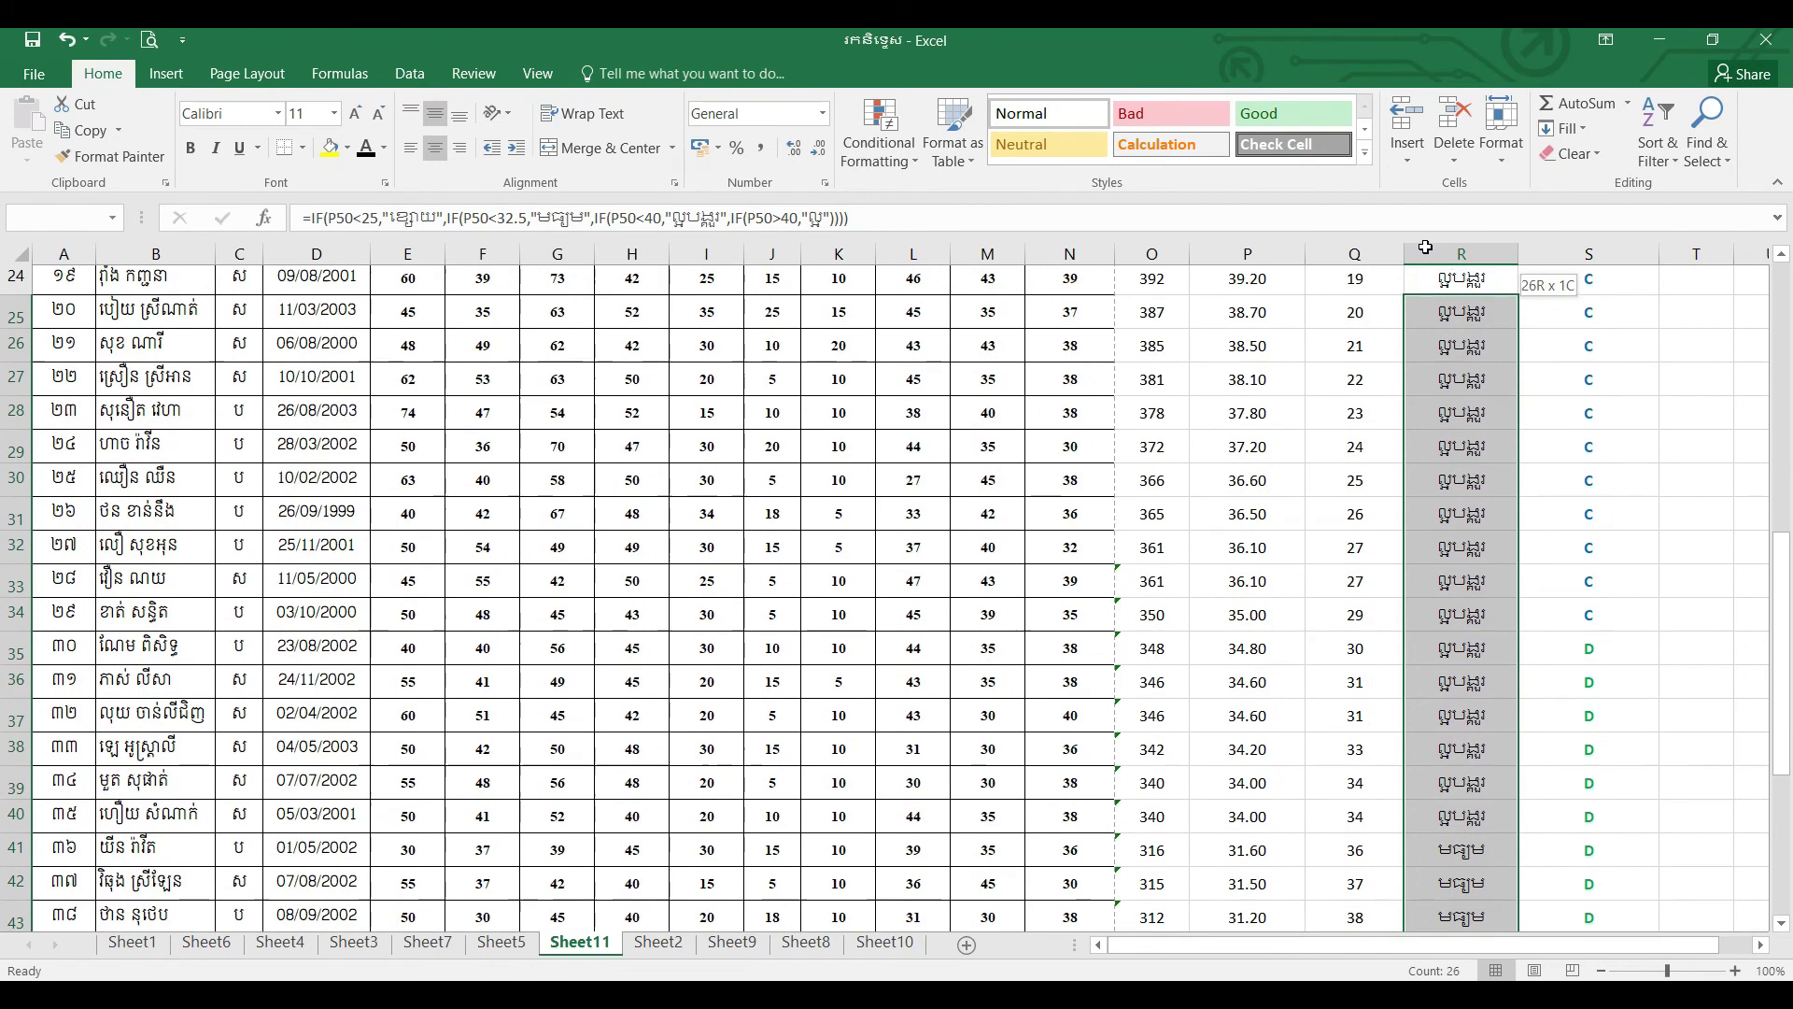
pyautogui.moveTo(1427, 248); pyautogui.dragTo(1441, 359)
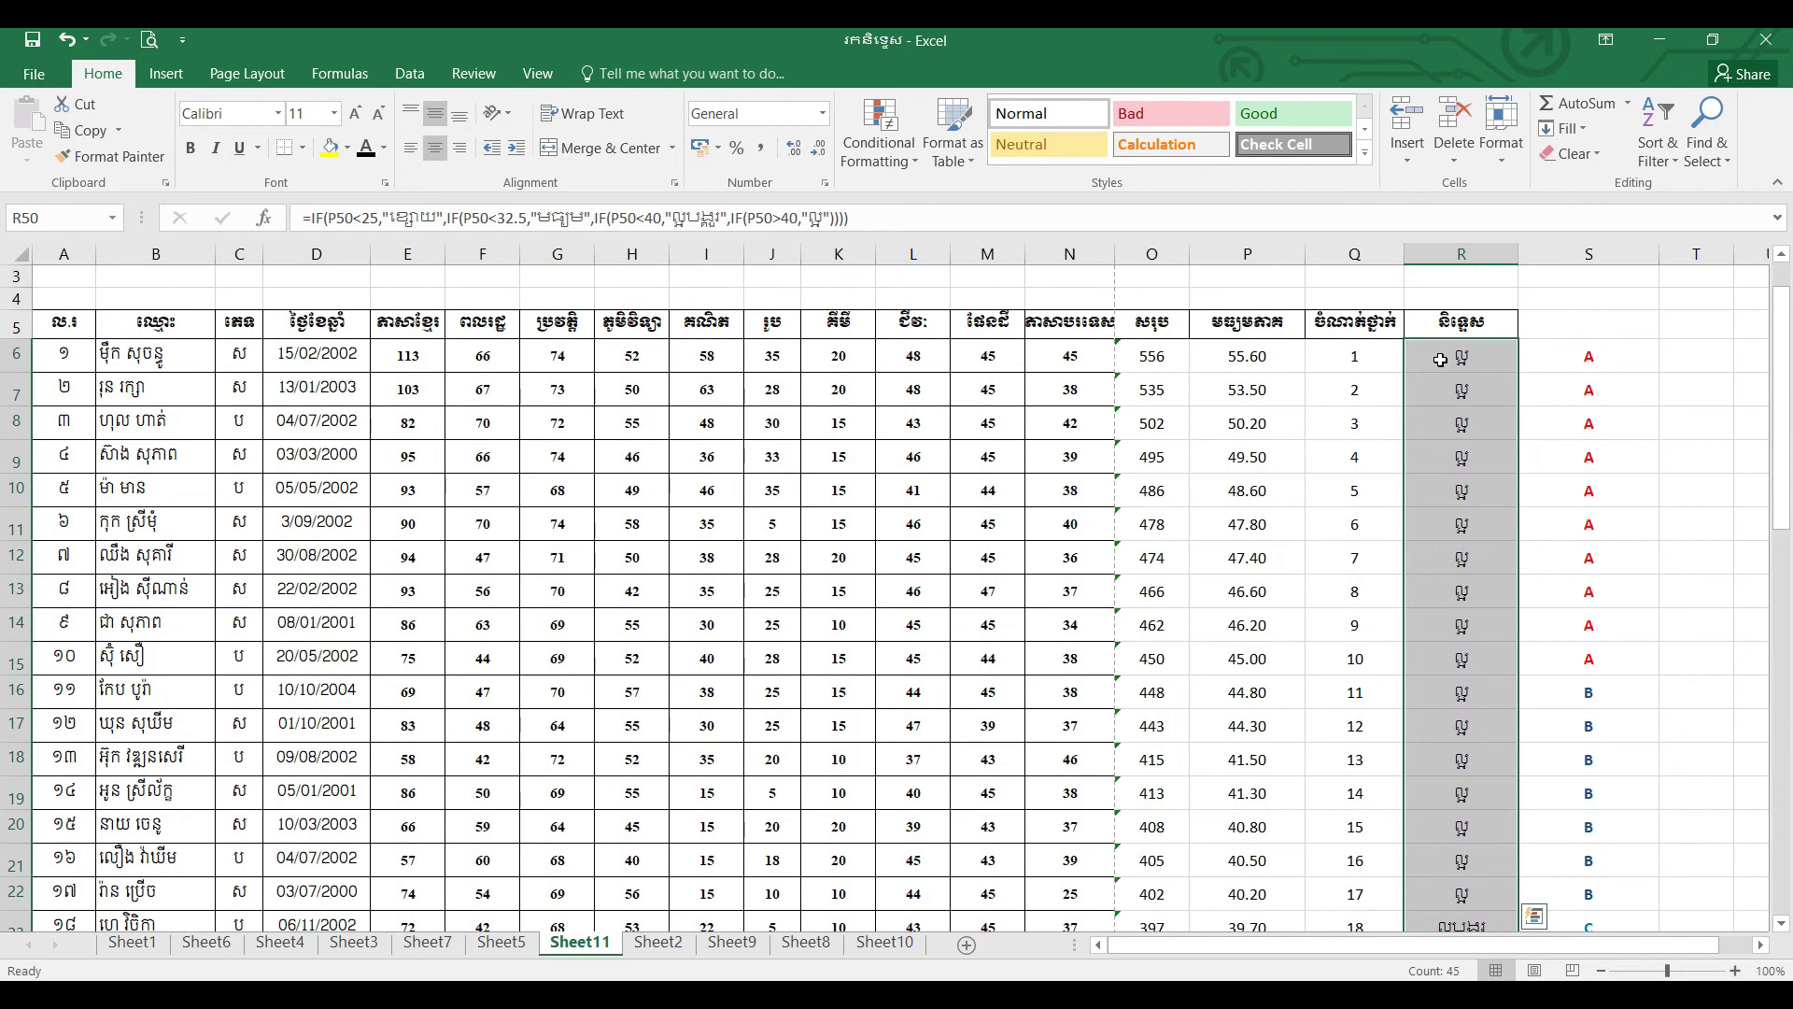
pyautogui.click(384, 149)
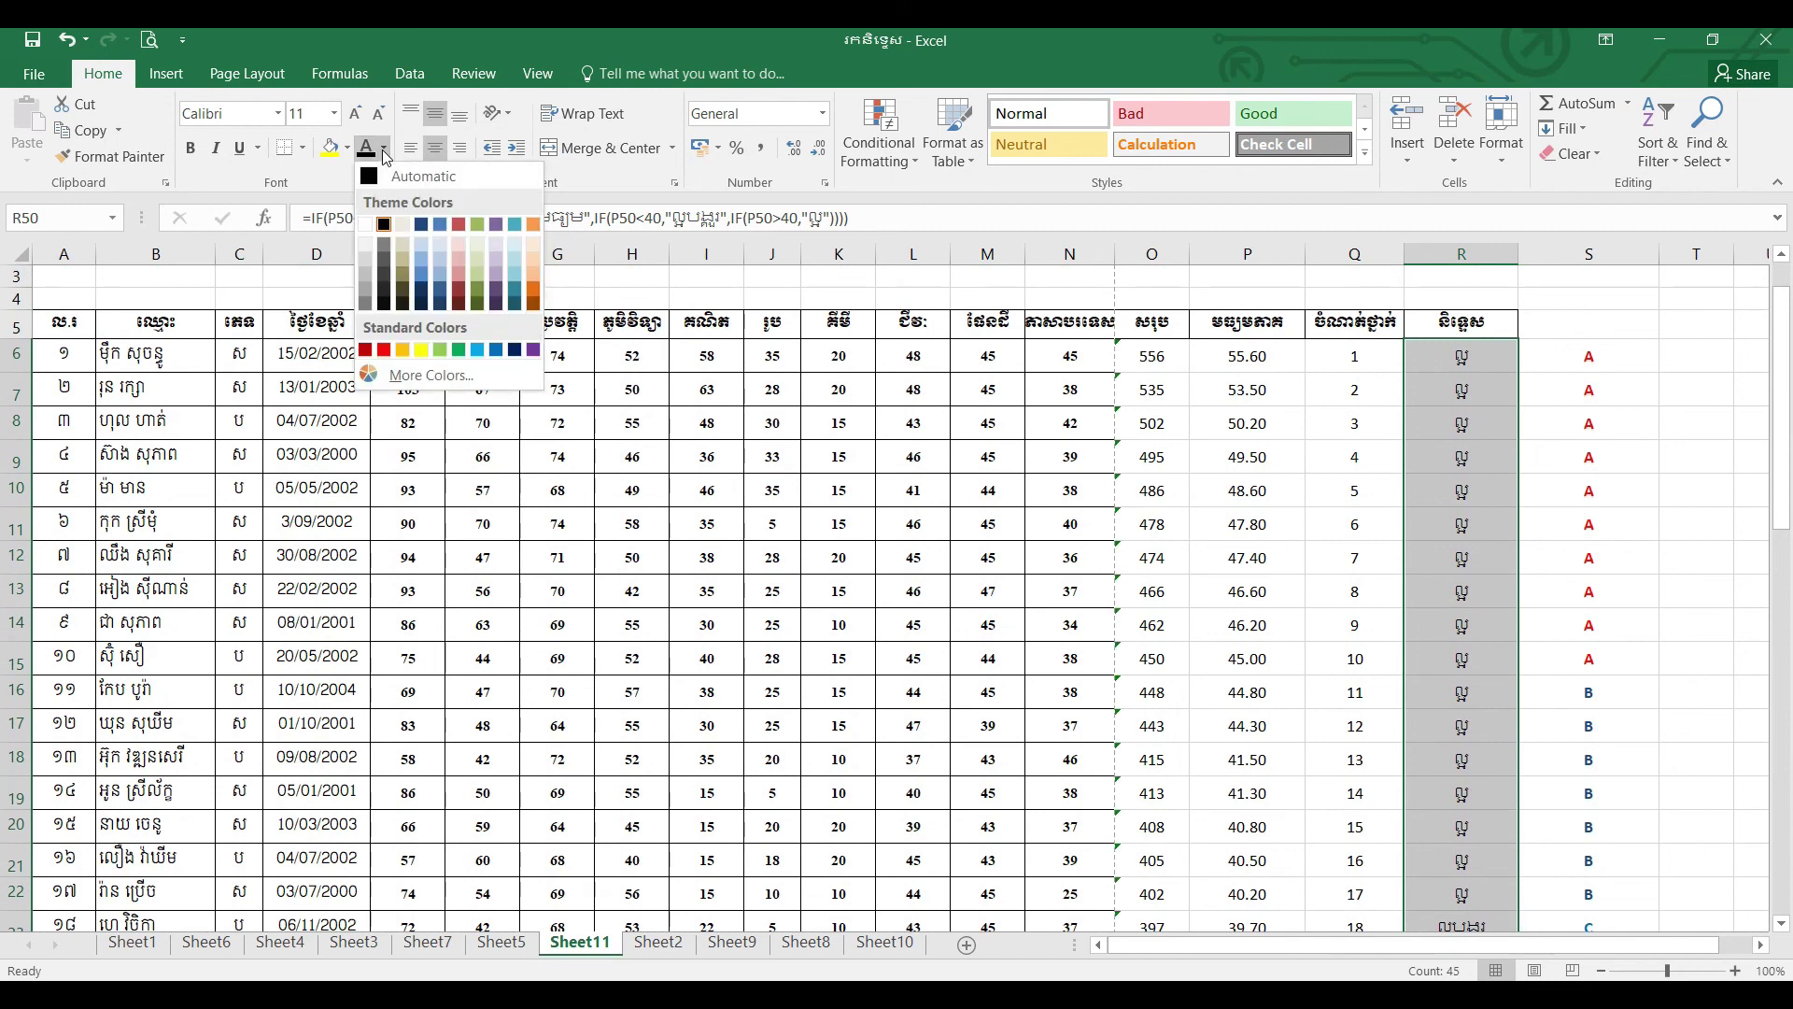
pyautogui.click(384, 351)
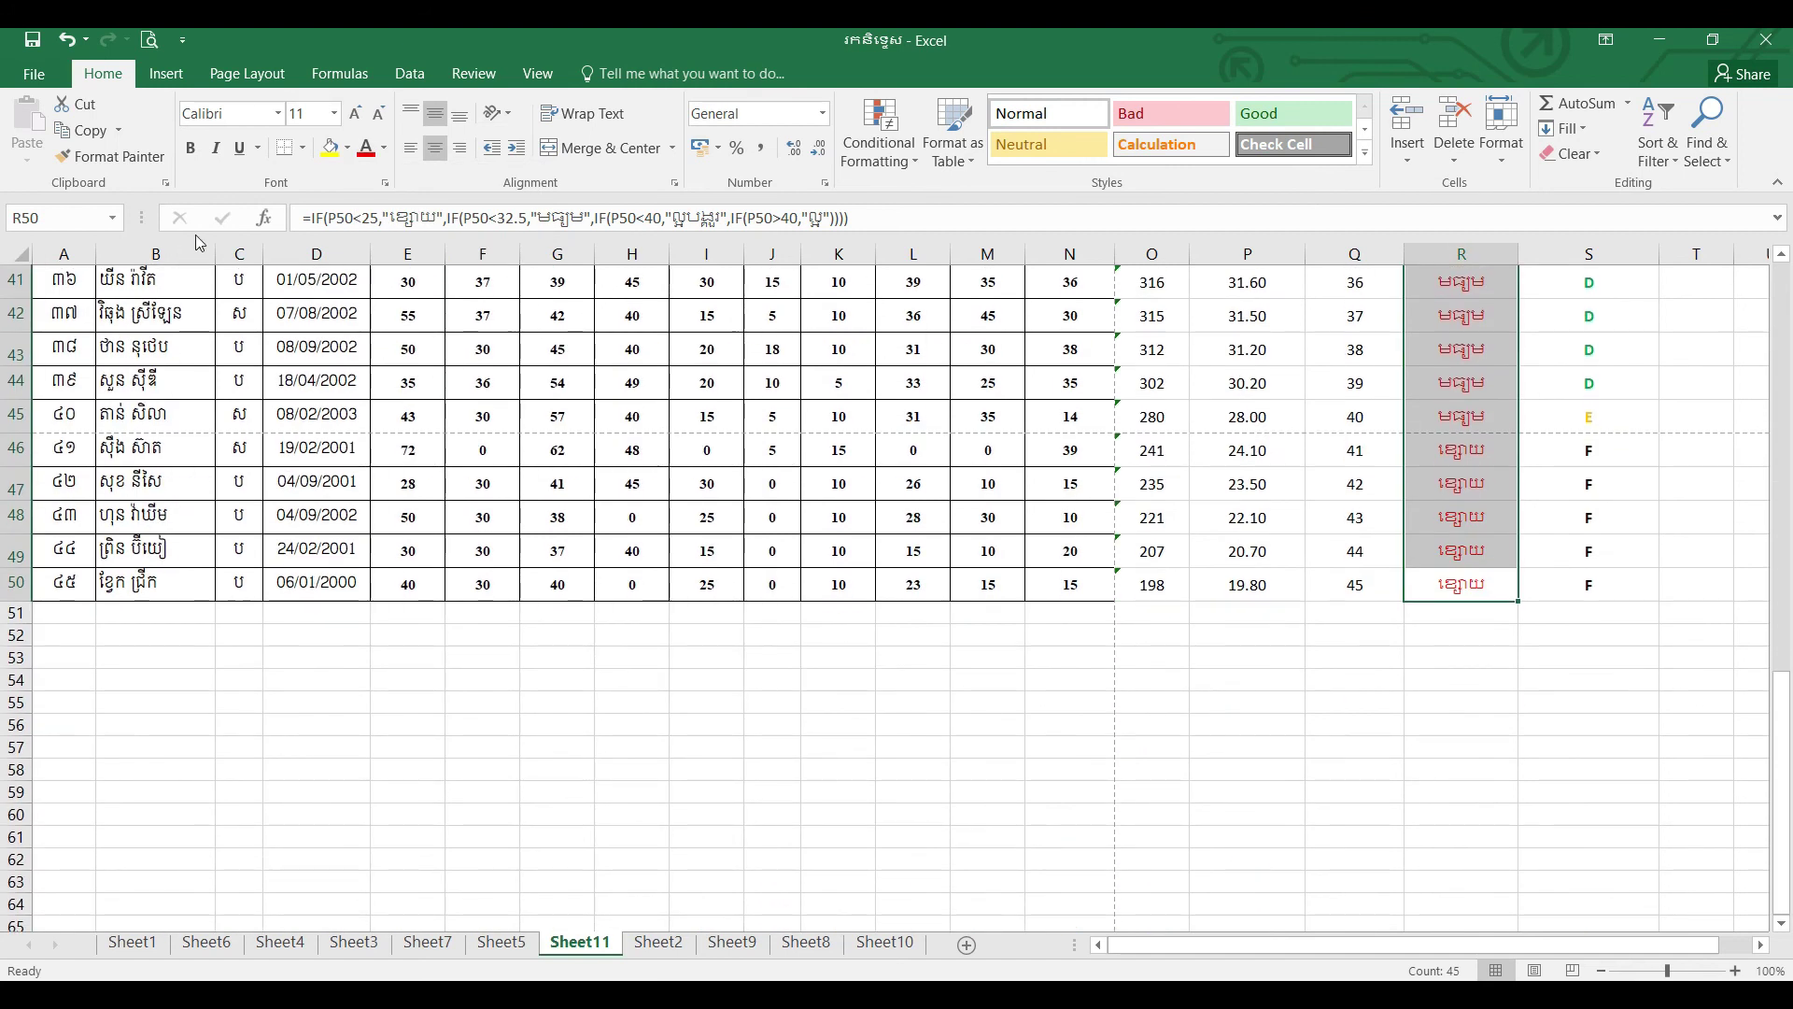
# - Increase the letter grades in S6:S50 from 11 to 14-point font
pyautogui.click(1599, 651)
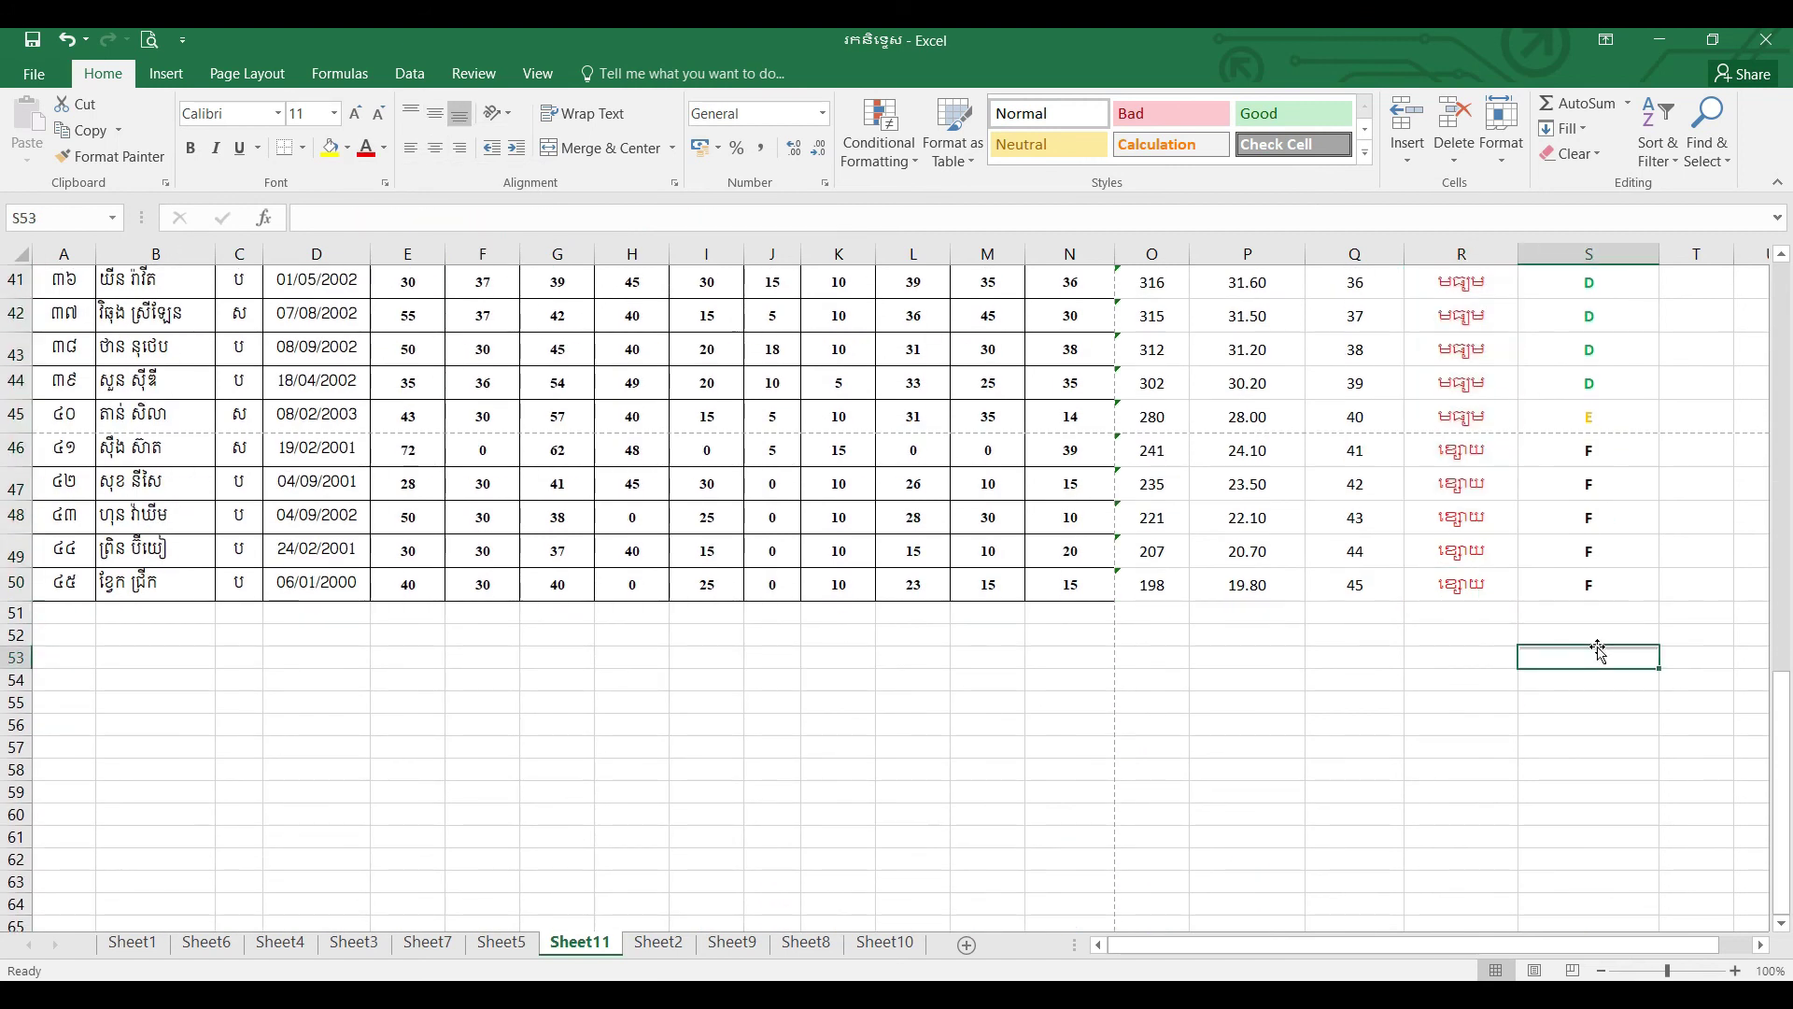
pyautogui.click(1587, 587)
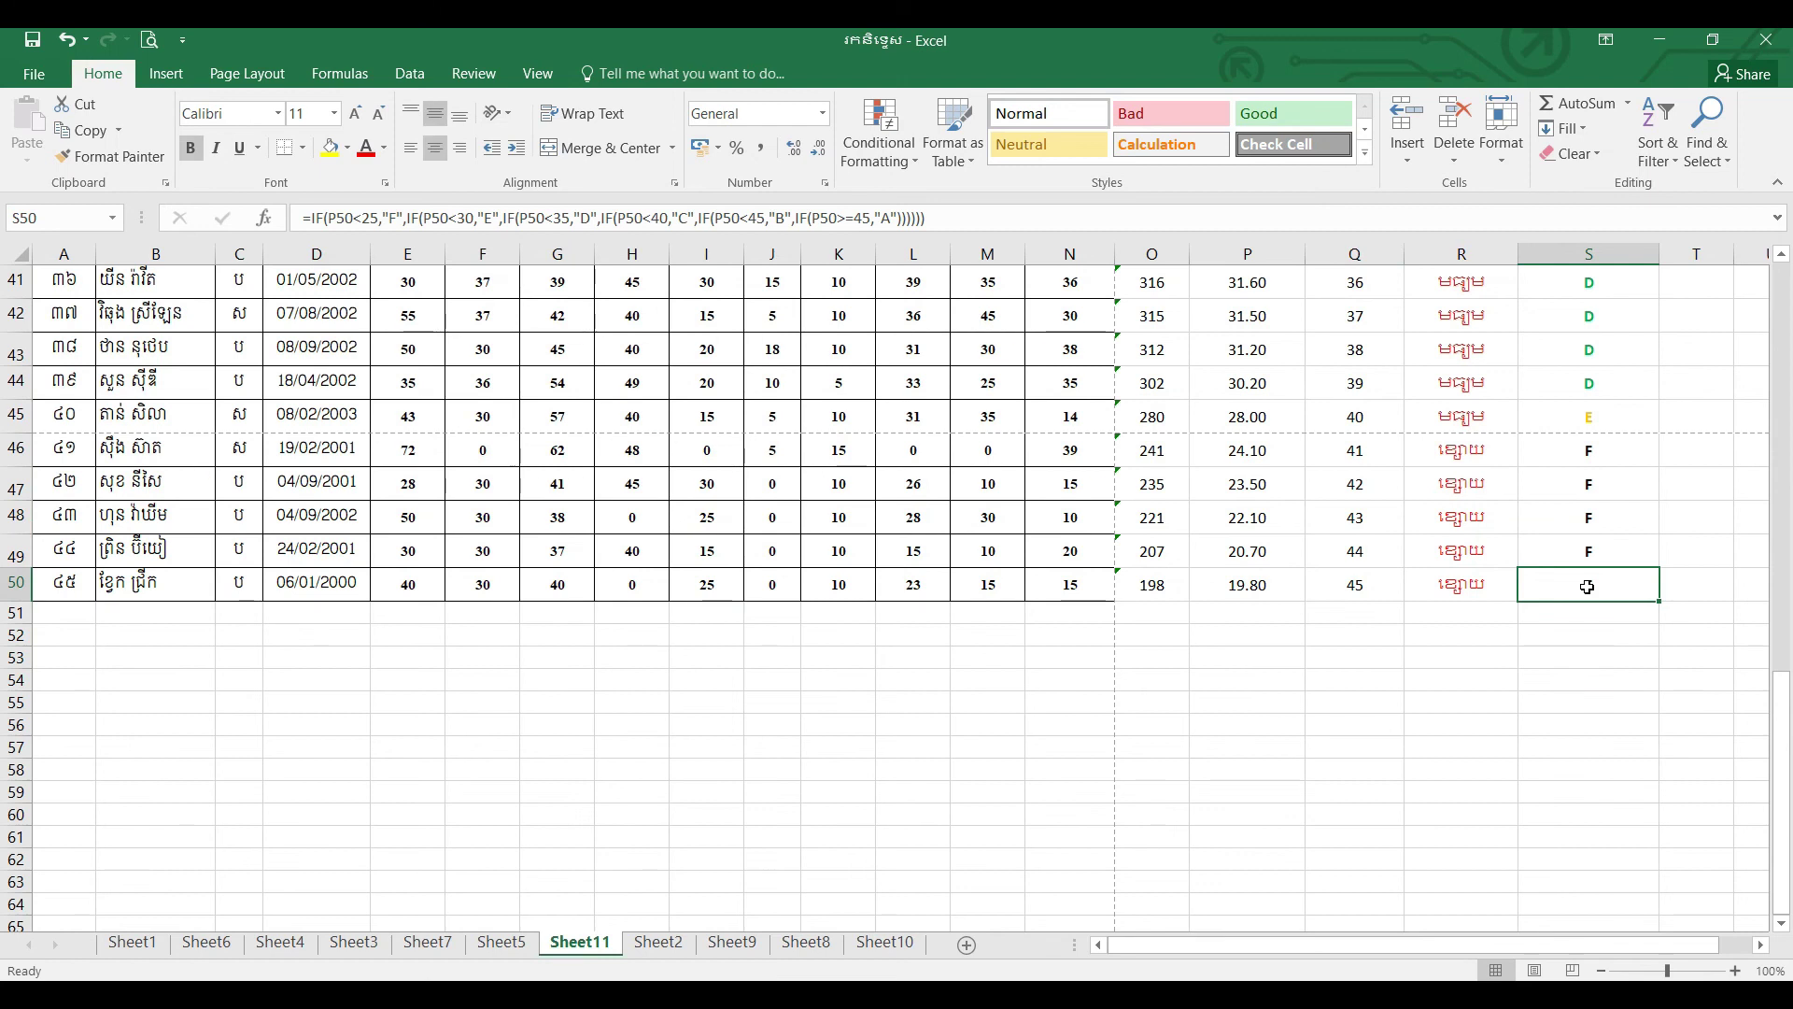
pyautogui.moveTo(1587, 586); pyautogui.dragTo(1543, 223)
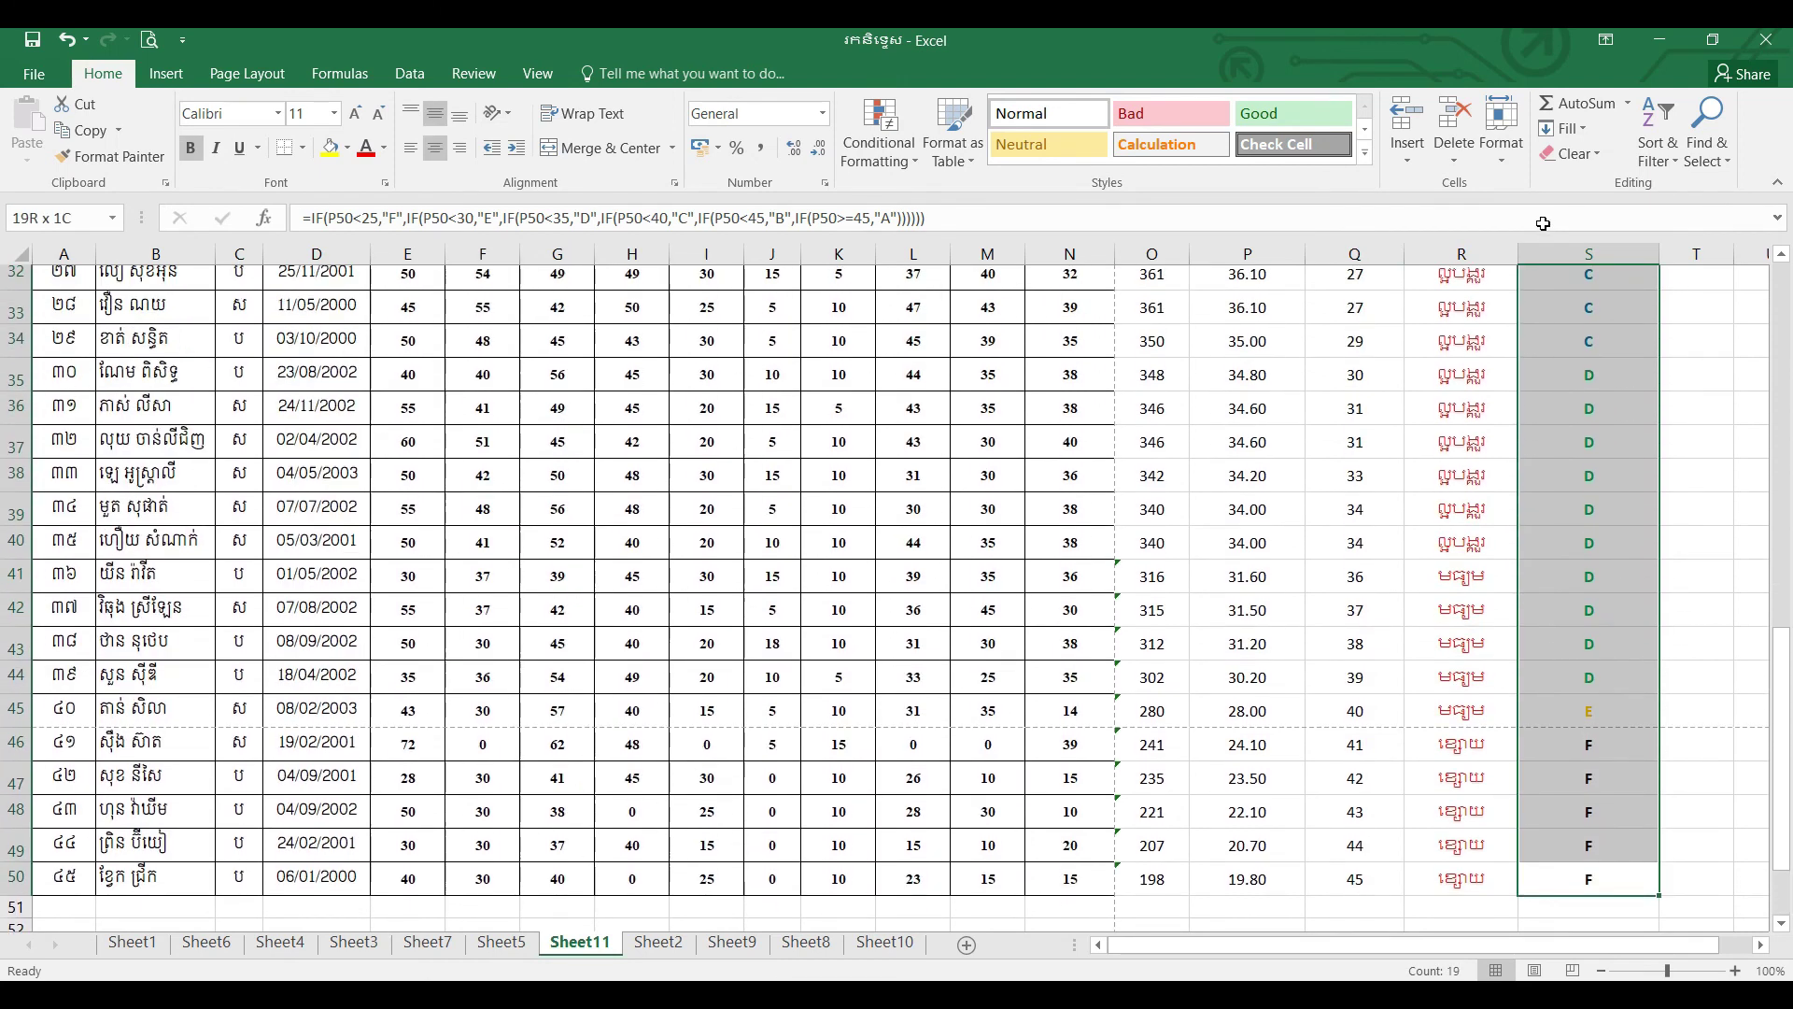
pyautogui.moveTo(1543, 223); pyautogui.dragTo(1567, 336)
pyautogui.click(350, 114)
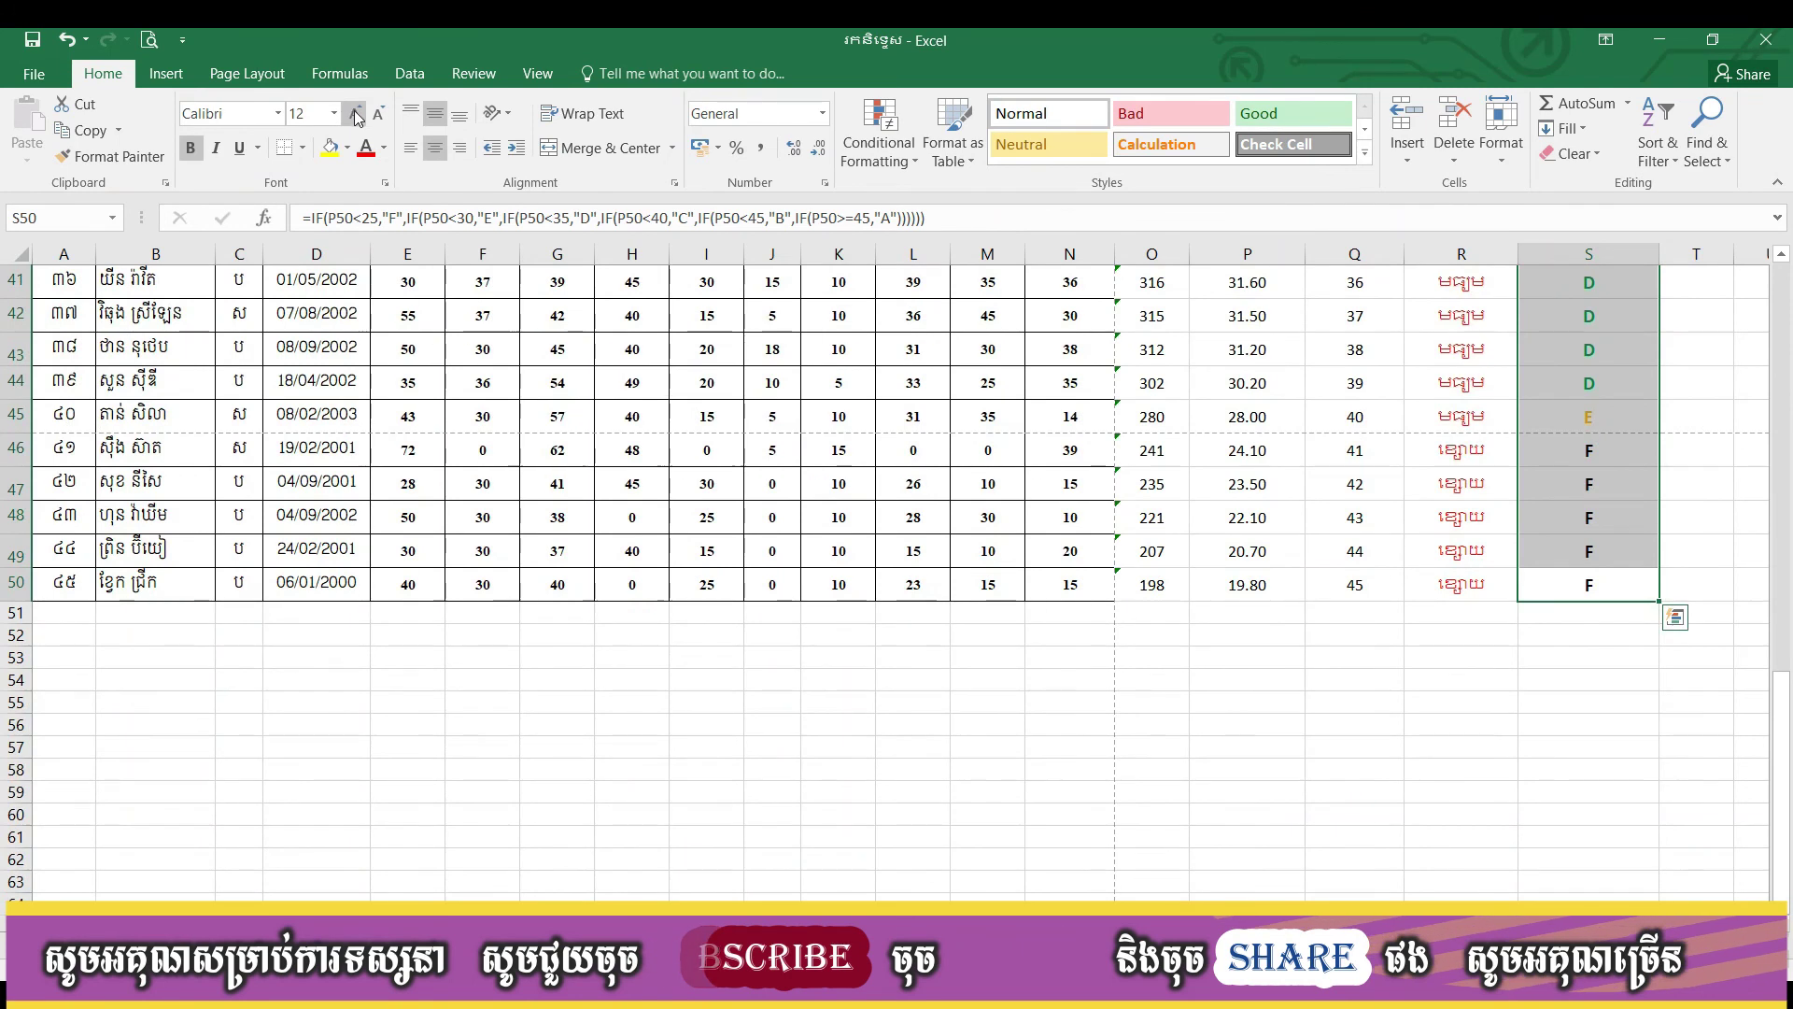
pyautogui.click(355, 114)
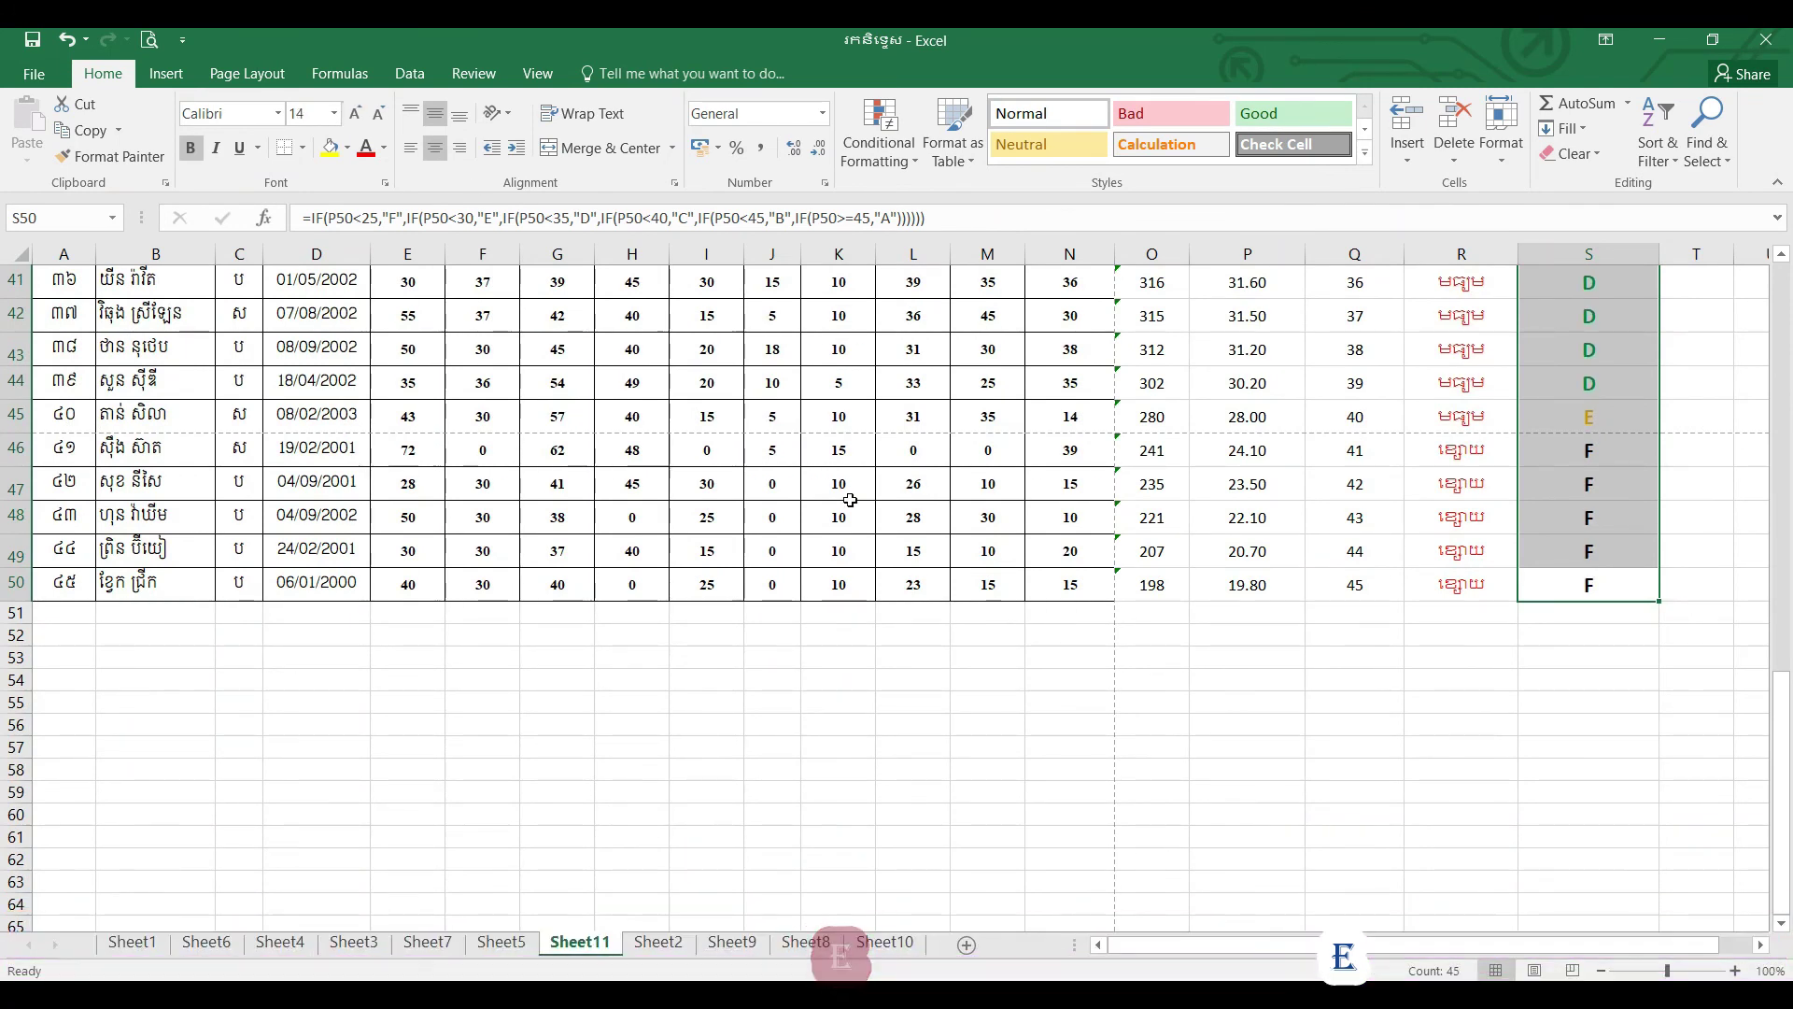
pyautogui.click(1182, 703)
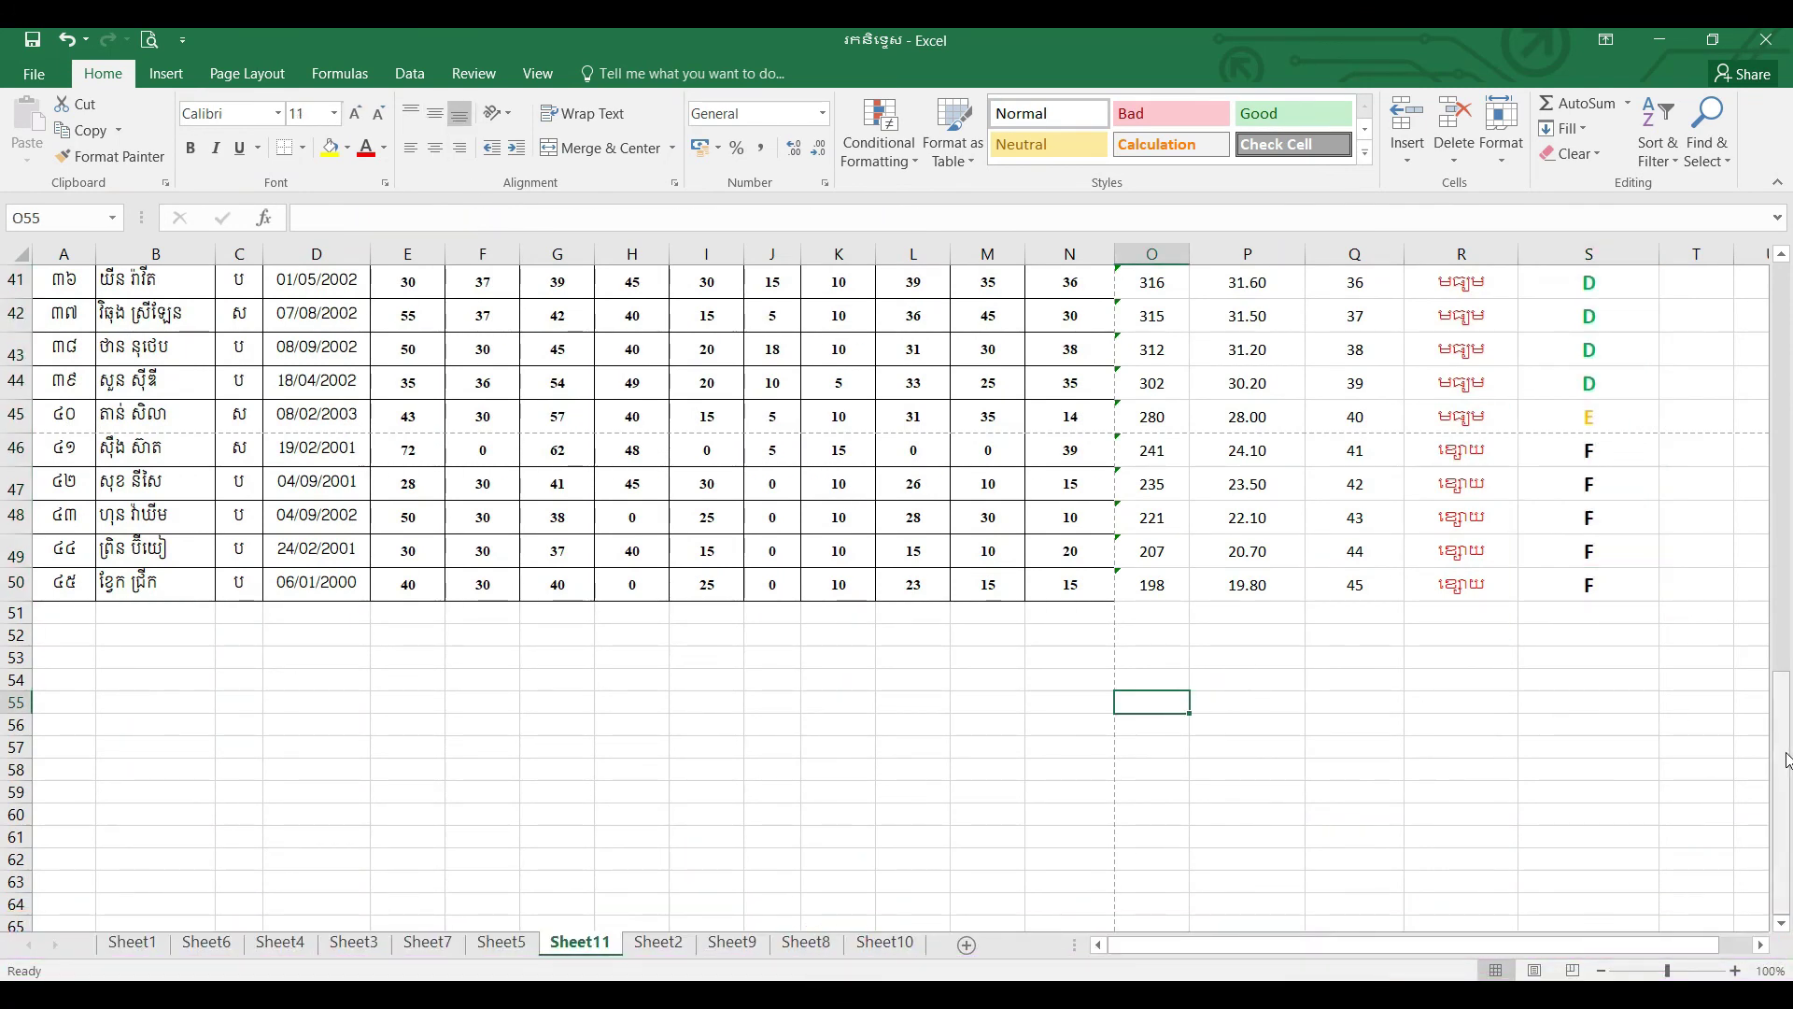
pyautogui.moveTo(1784, 759); pyautogui.dragTo(1779, 721)
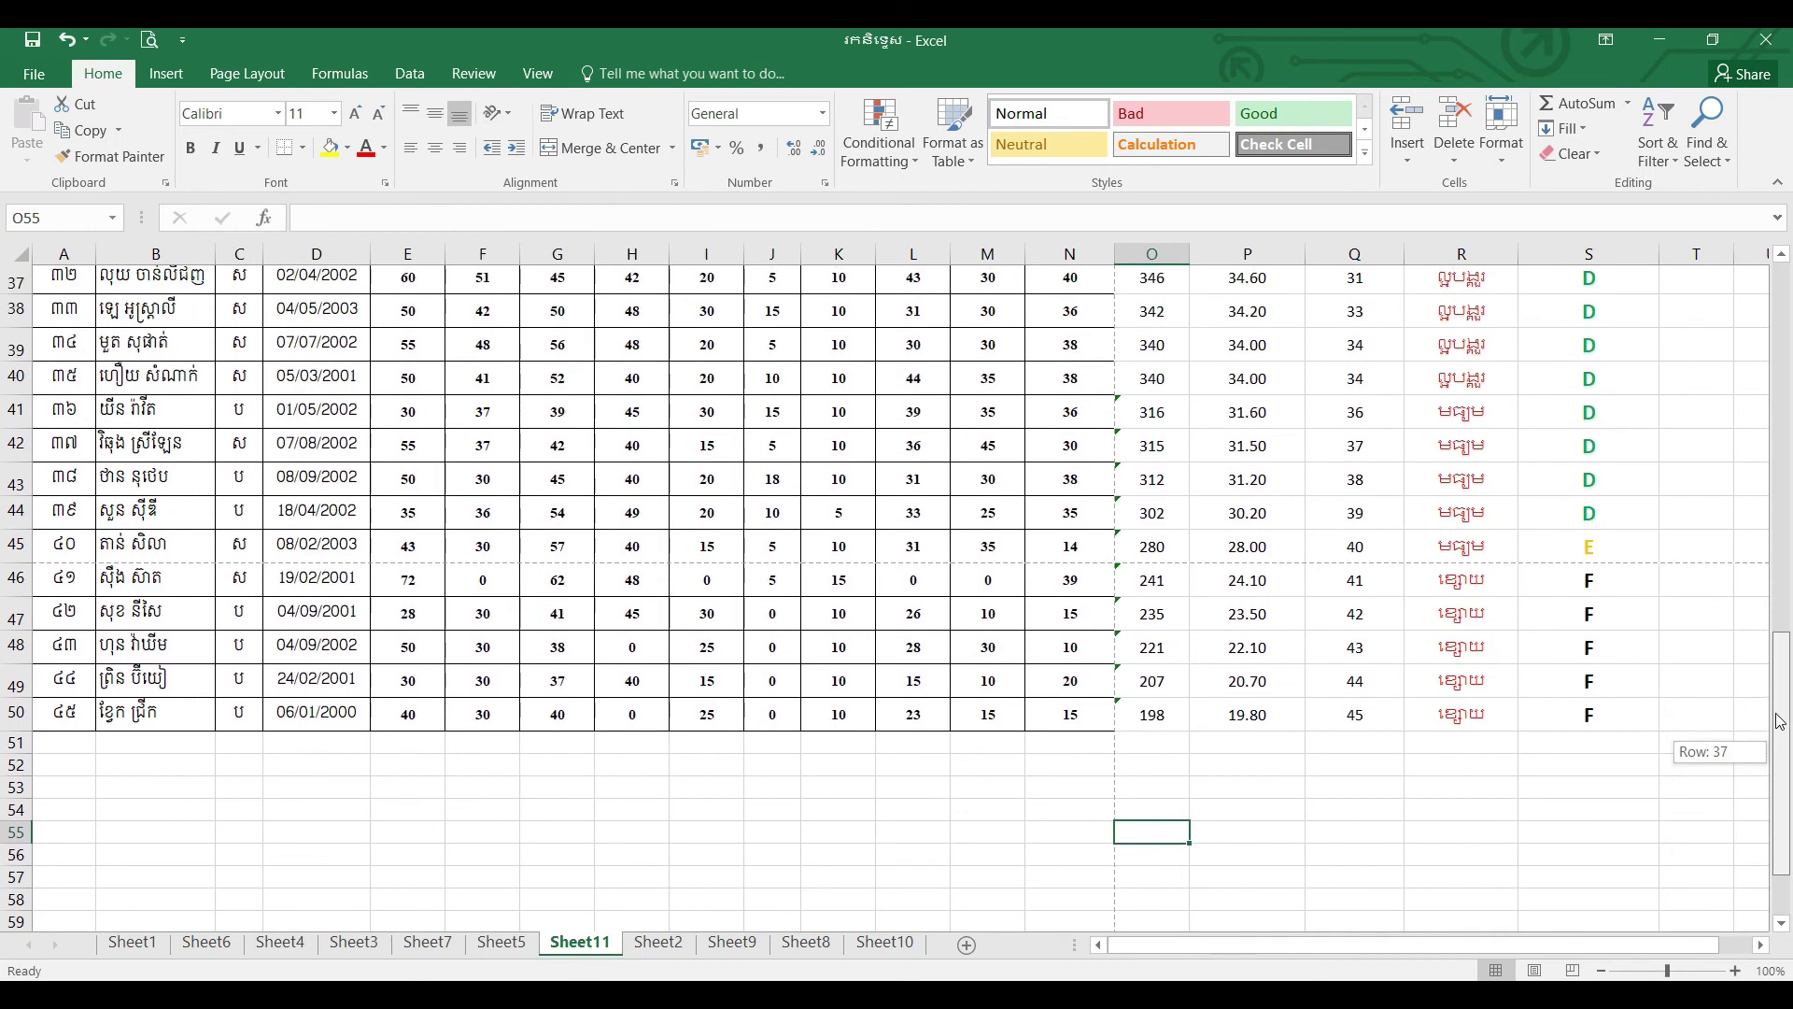
# - Apply All Borders to the block N5:S50
pyautogui.moveTo(1779, 721)
pyautogui.mouseDown()
pyautogui.moveTo(1184, 811)
pyautogui.moveTo(1255, 829)
pyautogui.moveTo(1513, 238)
pyautogui.moveTo(1499, 154)
pyautogui.mouseUp()
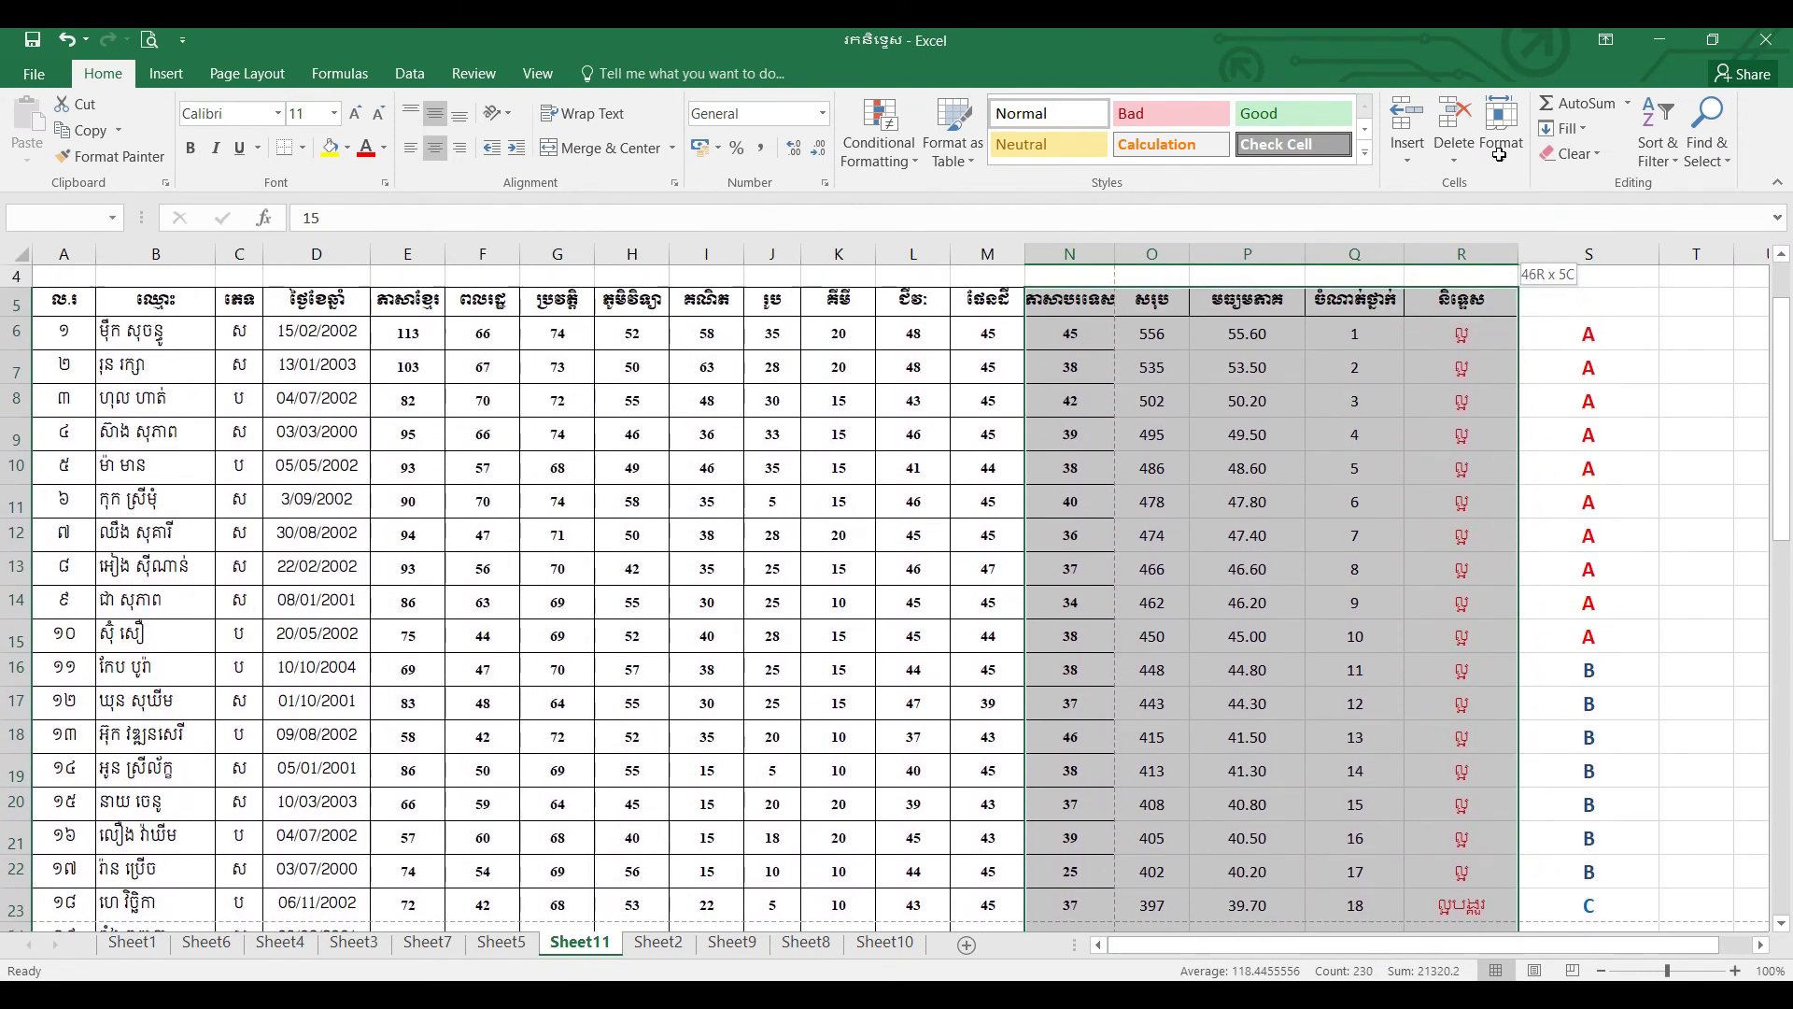
pyautogui.moveTo(1499, 154); pyautogui.dragTo(1588, 372)
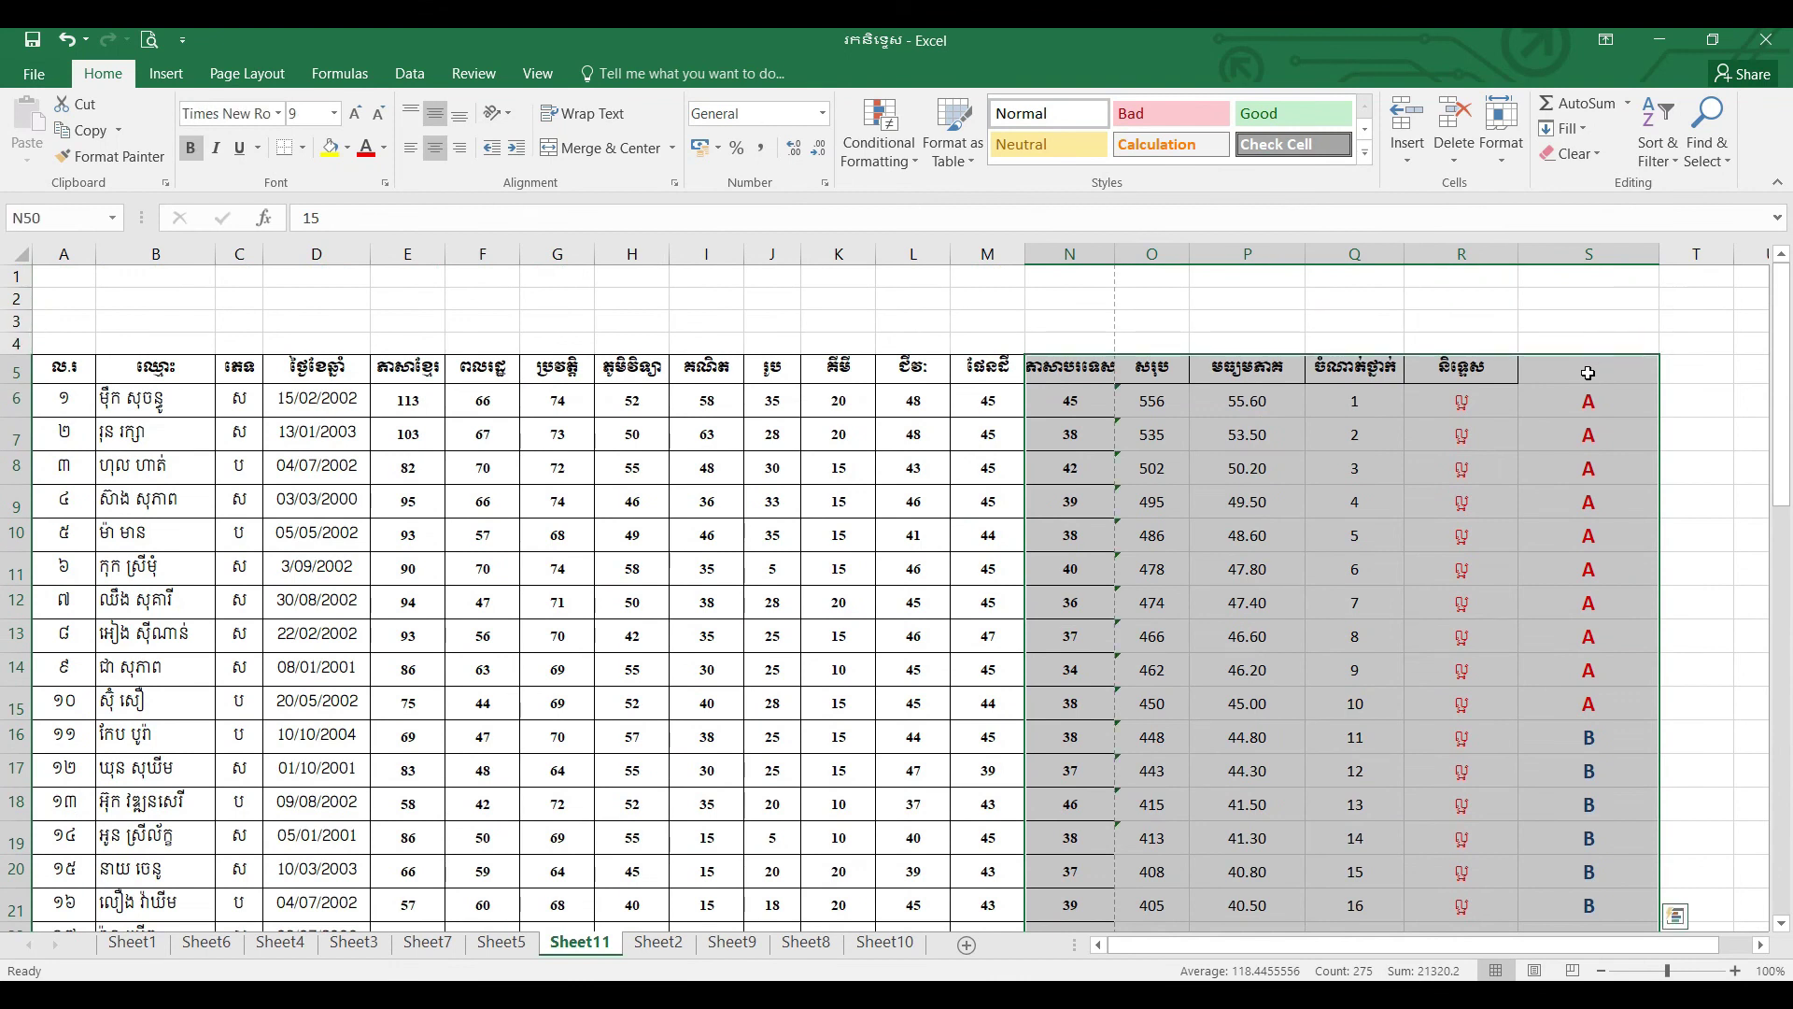
pyautogui.click(304, 149)
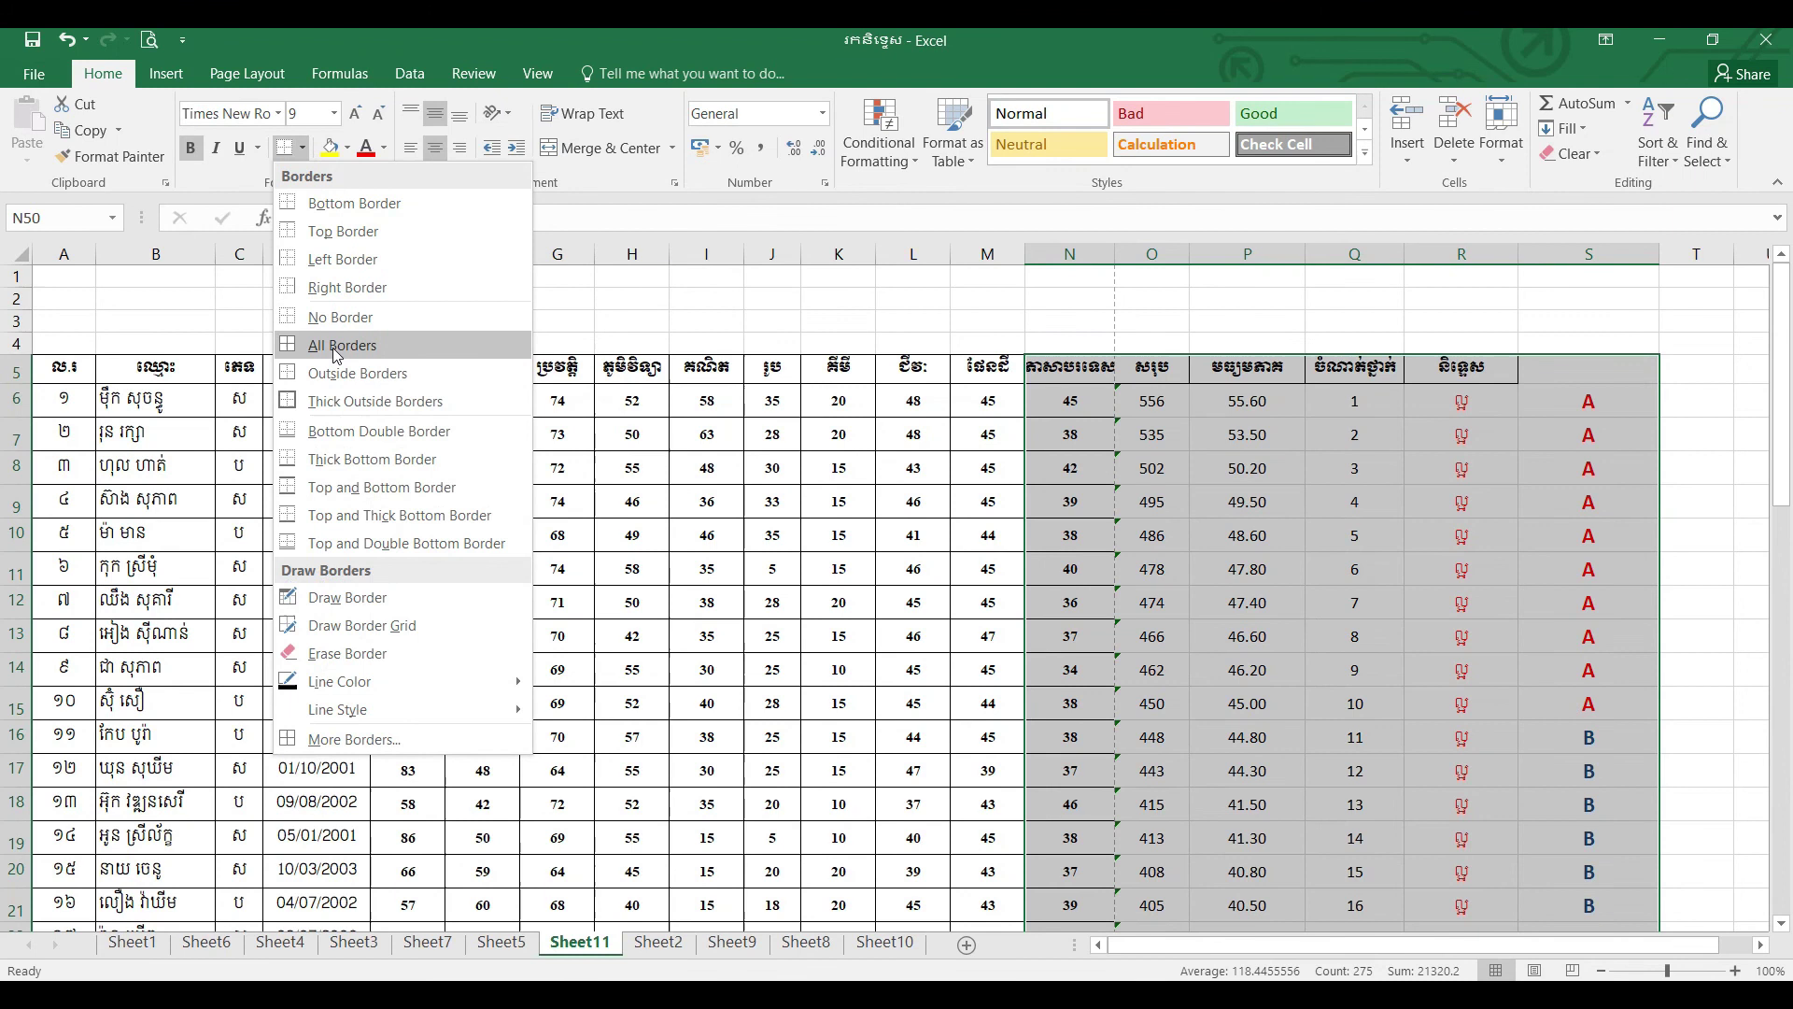
pyautogui.click(336, 348)
pyautogui.scroll(-12, 808, 567)
pyautogui.scroll(-1, 808, 566)
pyautogui.click(908, 725)
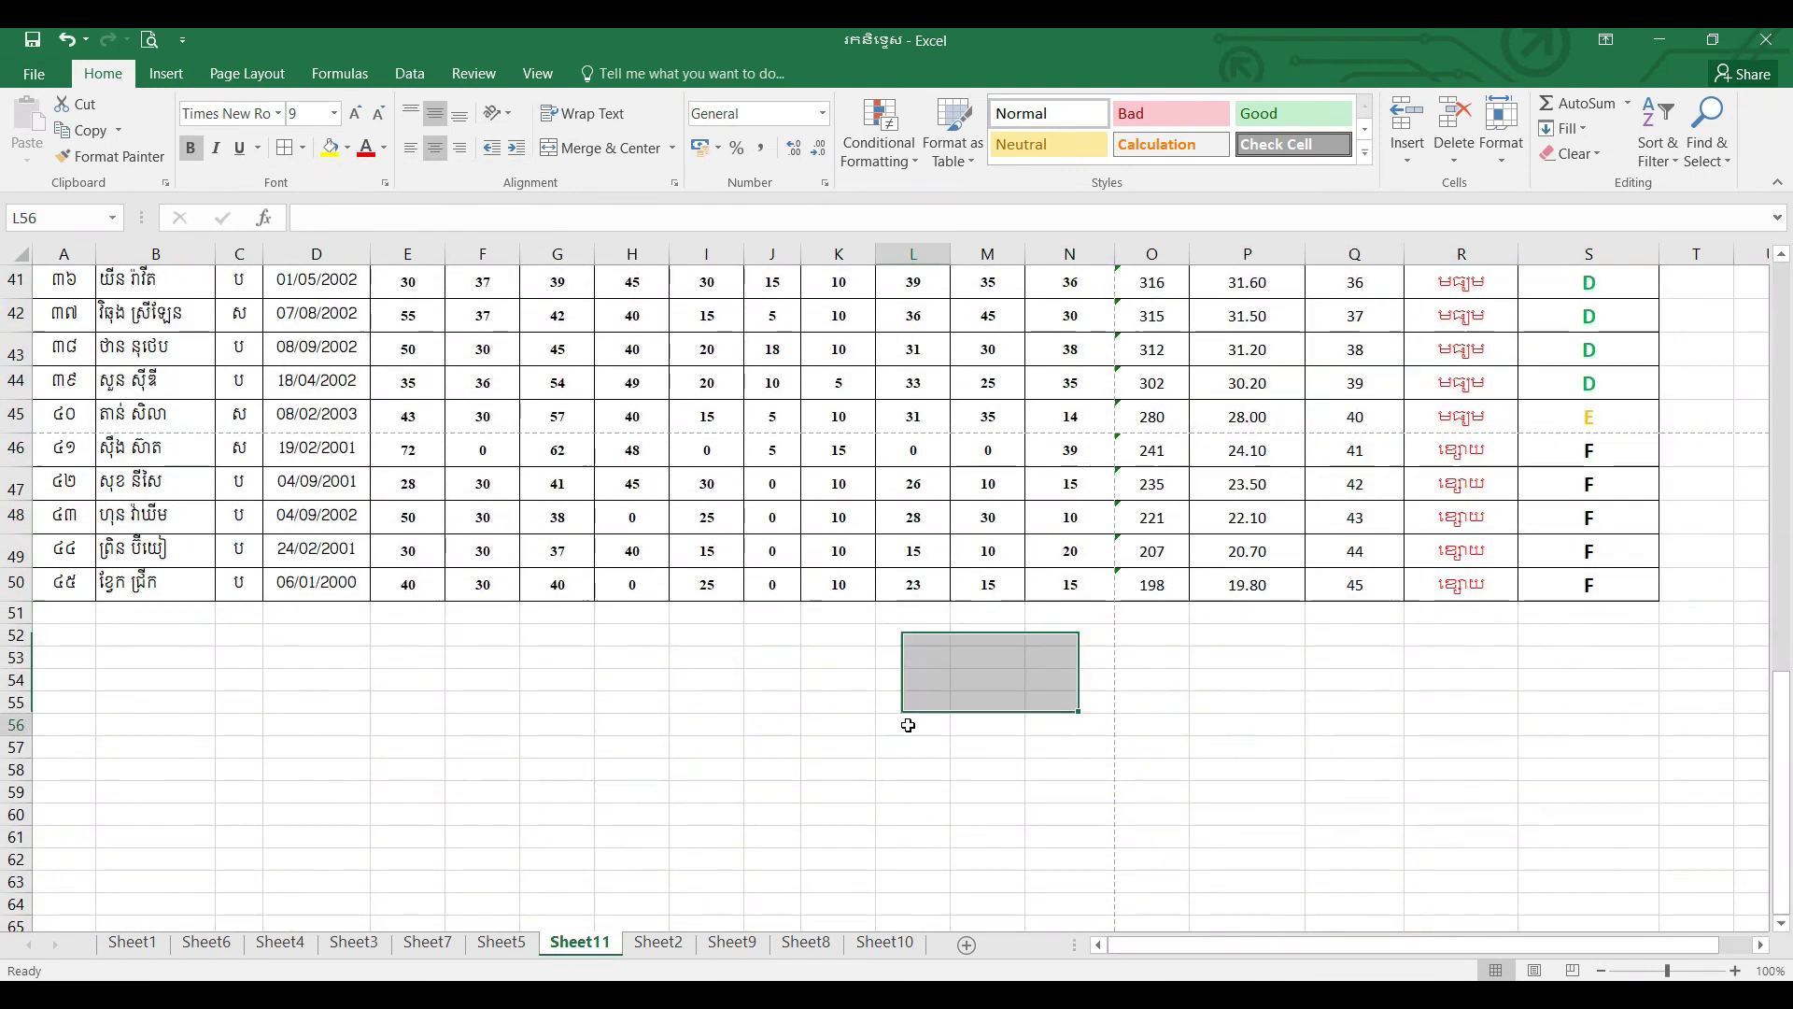
pyautogui.moveTo(1784, 710); pyautogui.dragTo(1789, 405)
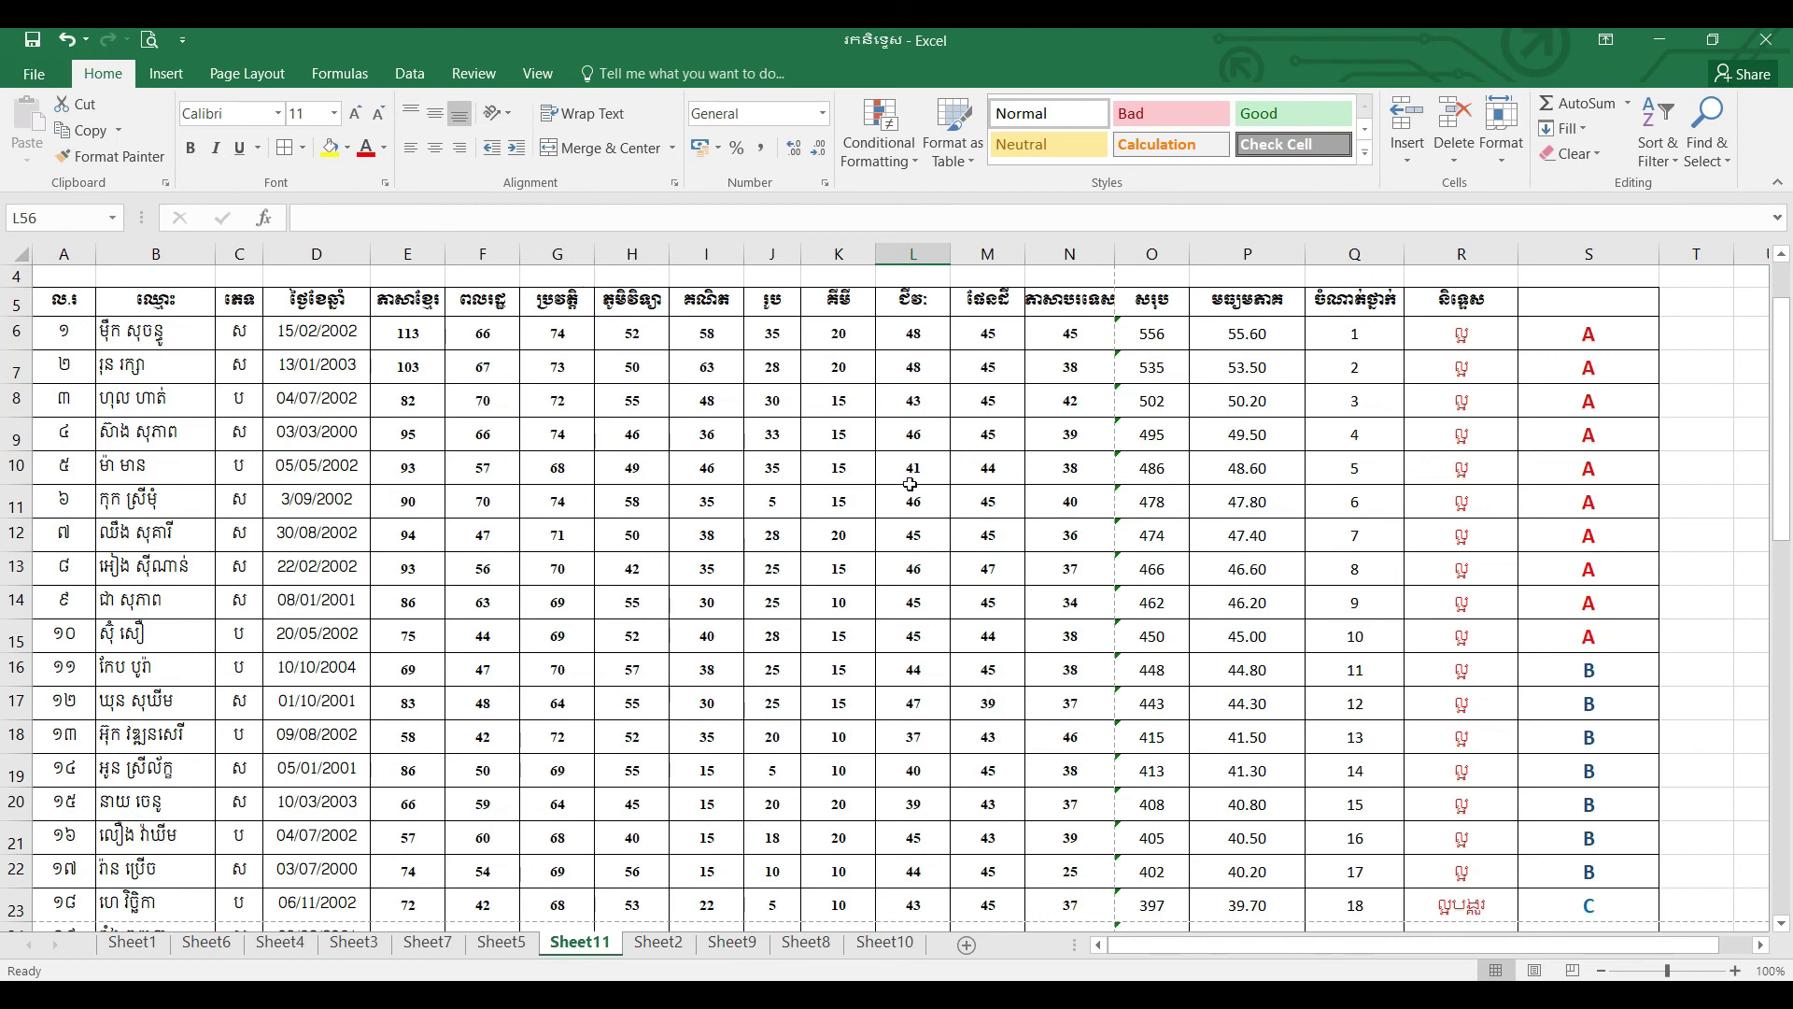
pyautogui.click(1155, 301)
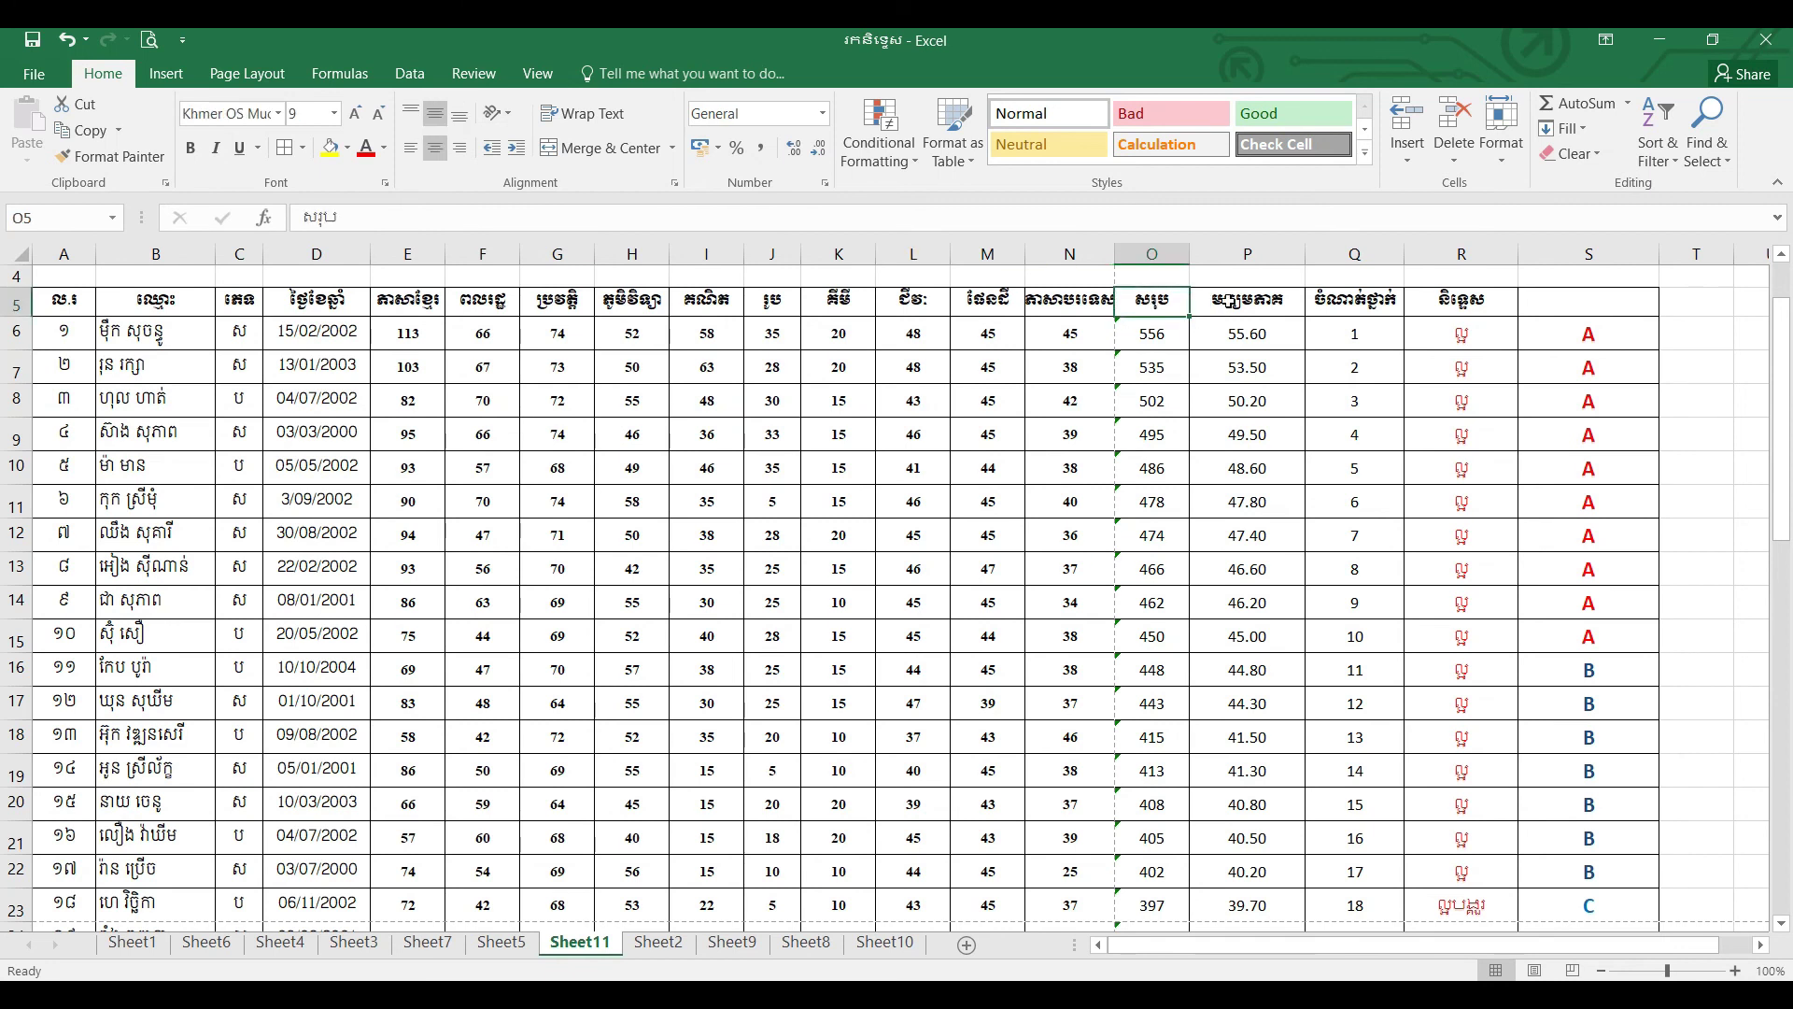
pyautogui.click(1242, 300)
pyautogui.click(1359, 300)
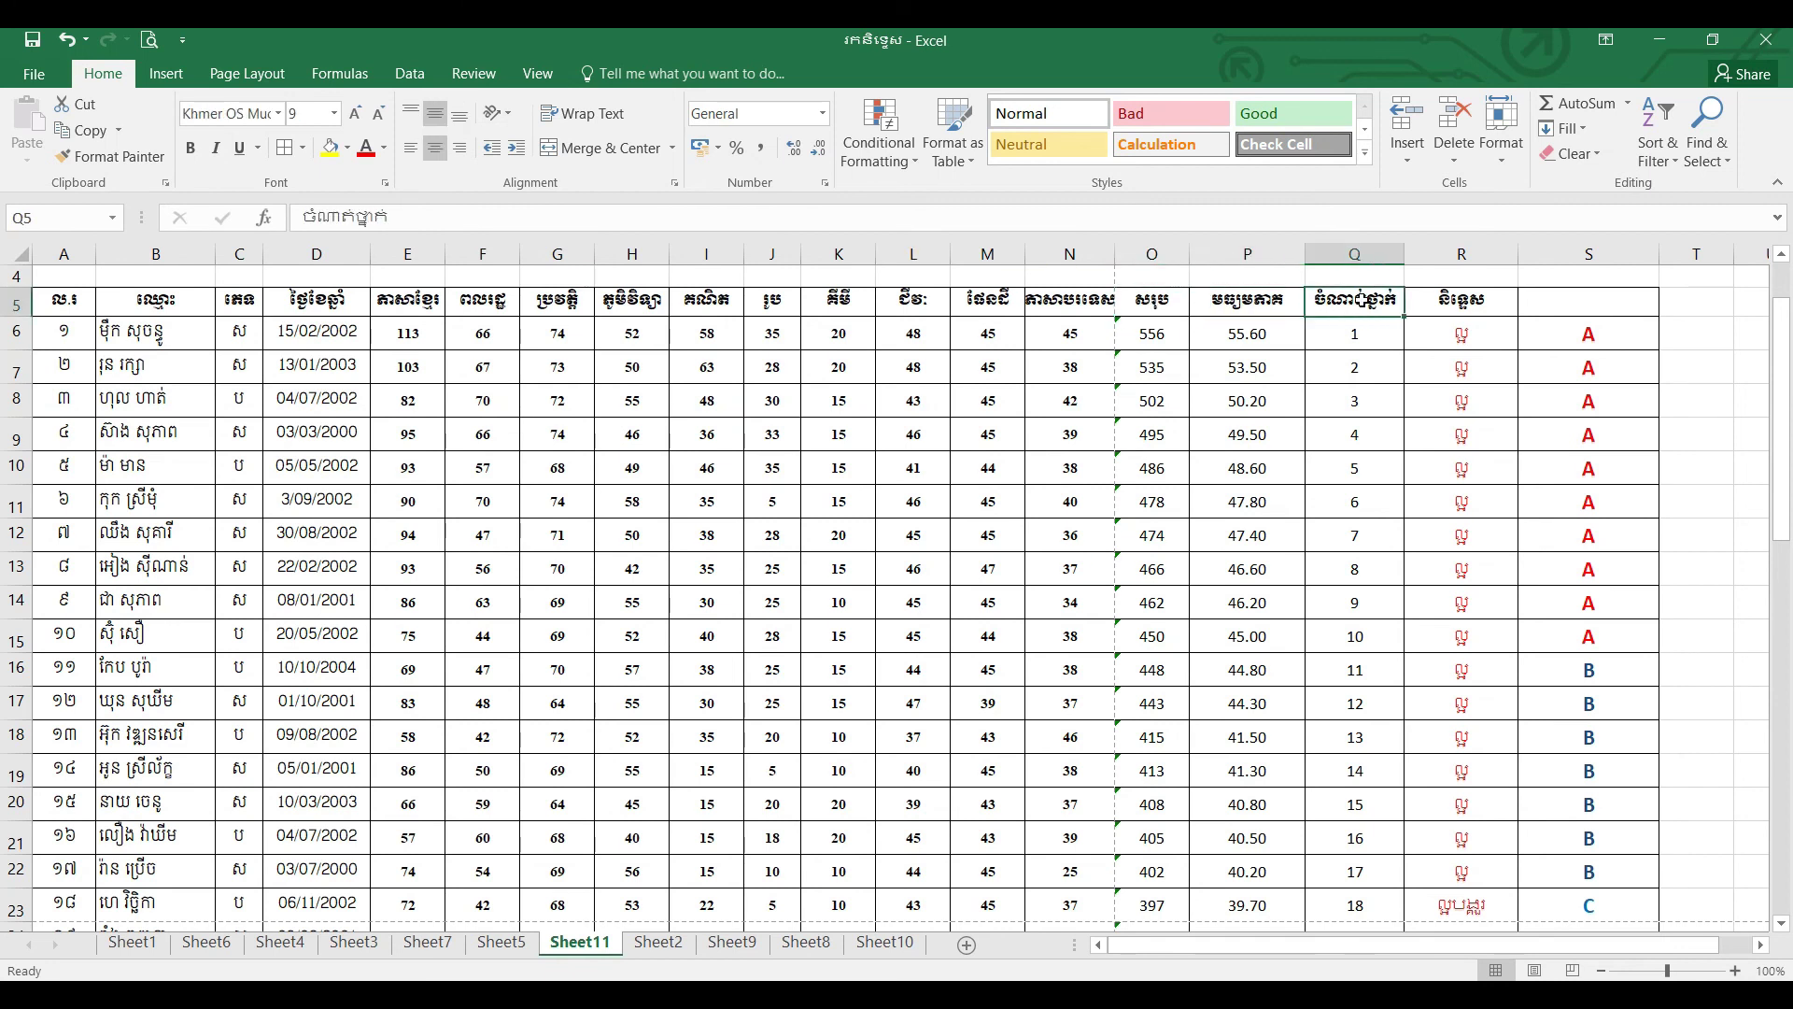
pyautogui.click(1447, 299)
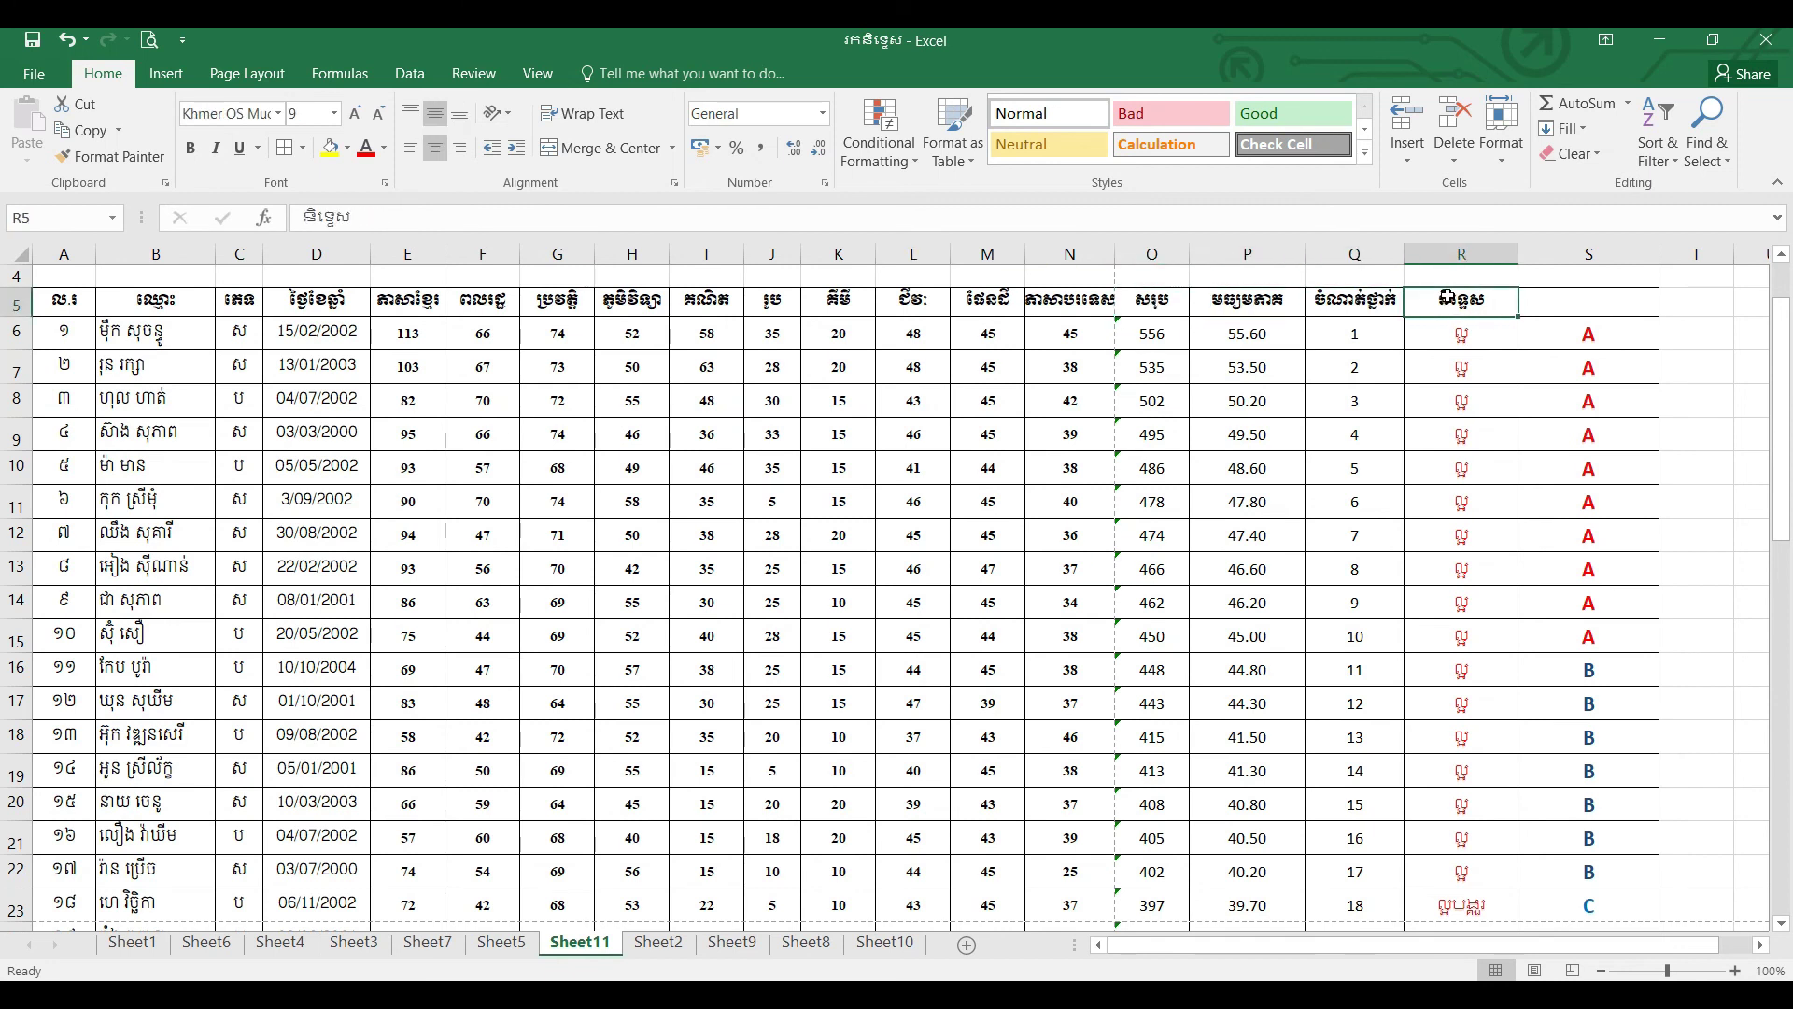
pyautogui.click(1574, 300)
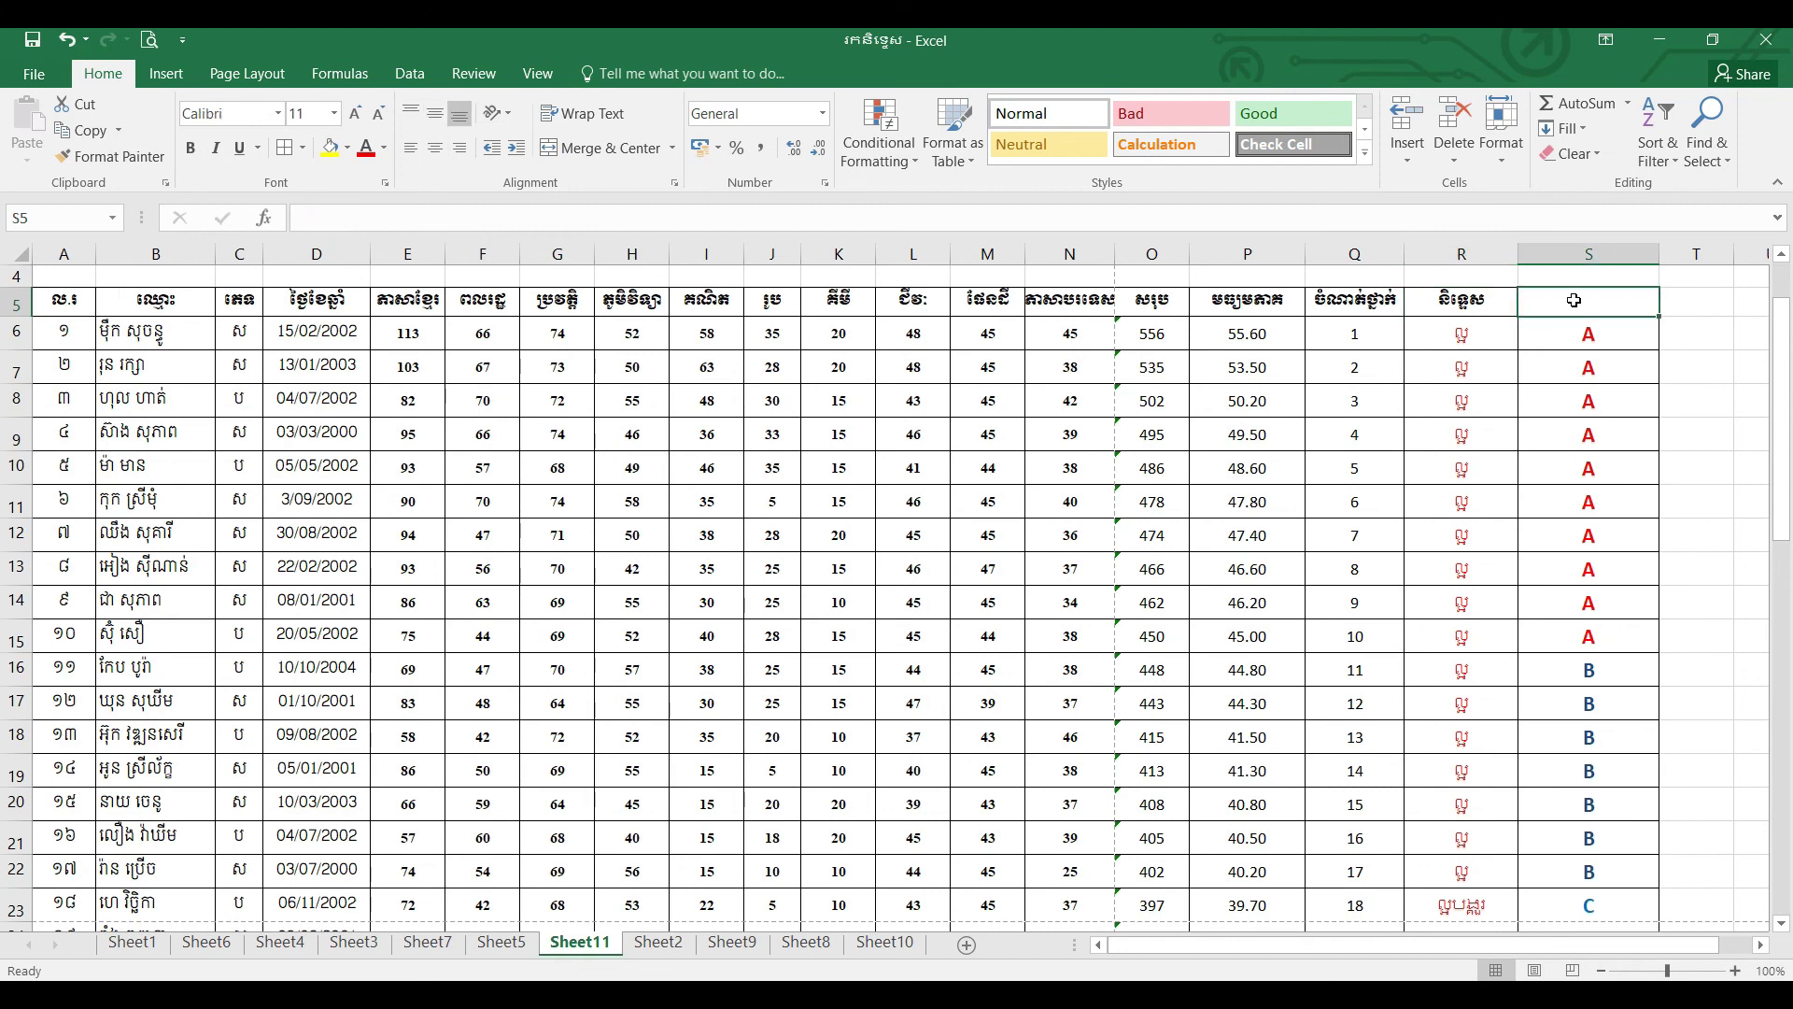